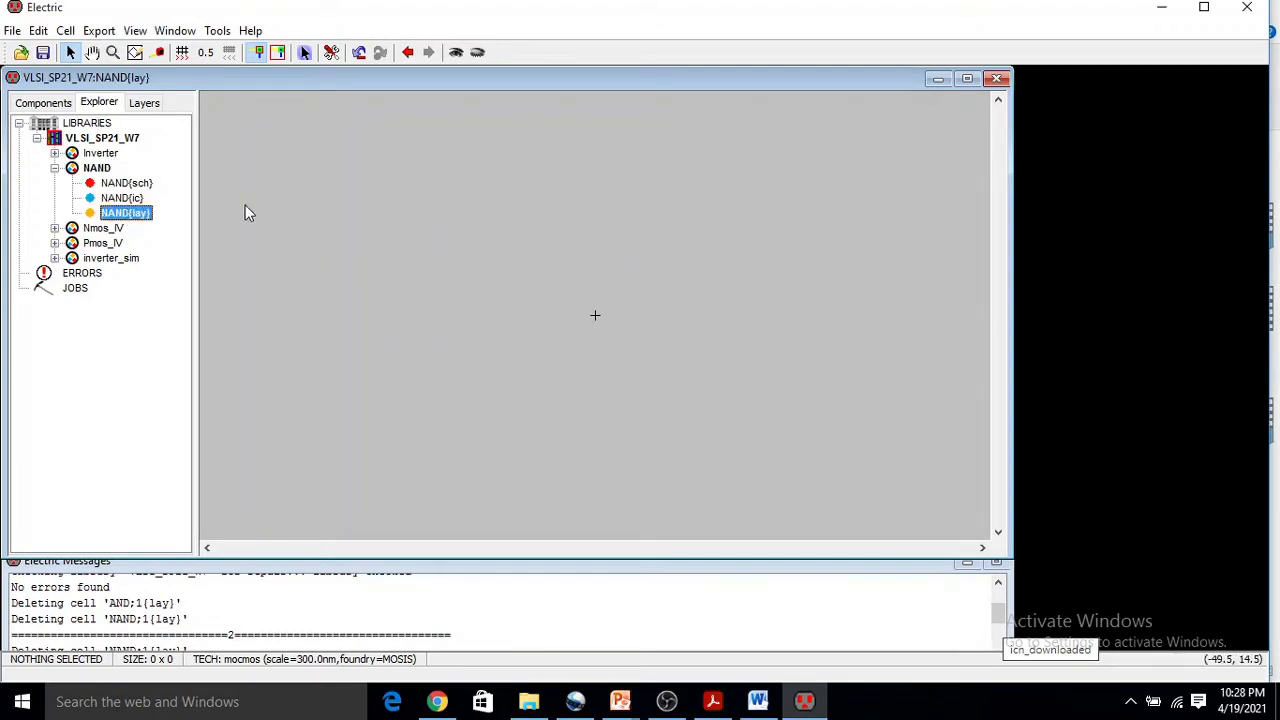
# - Show the layout component palette and switch from the NAND reference slide back to the NAND layout in Electric
pyautogui.click(40, 103)
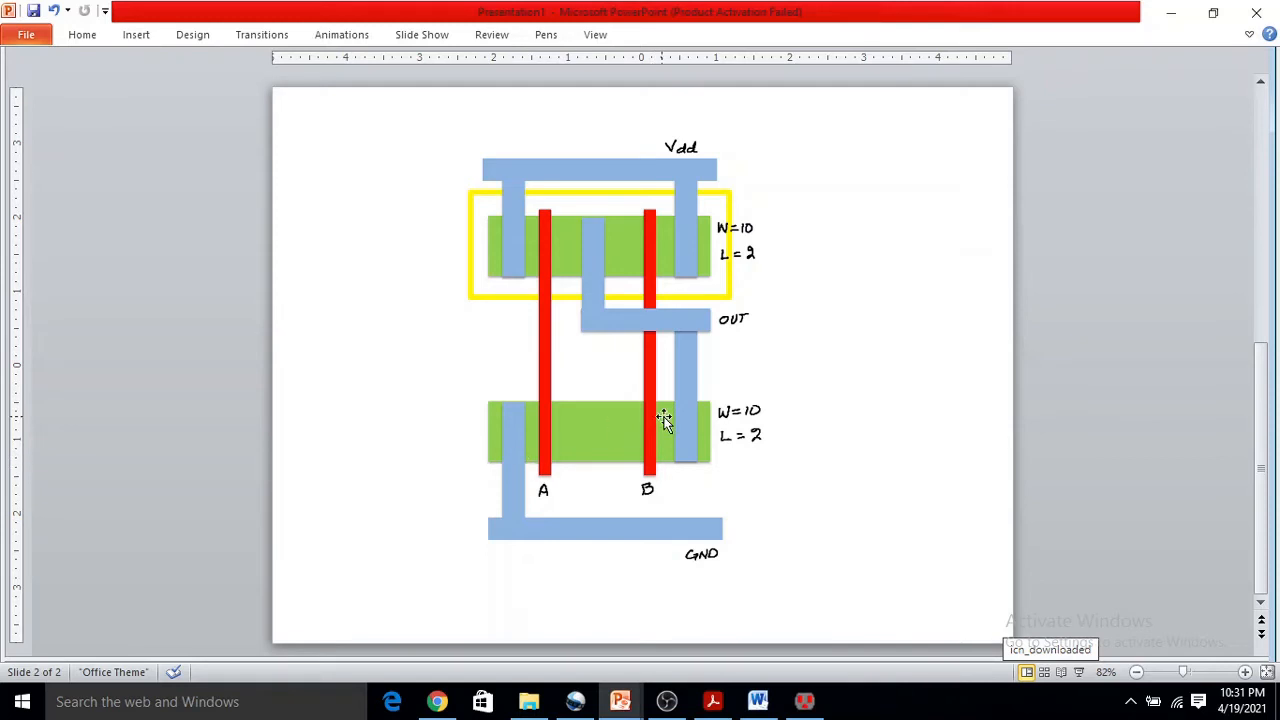
pyautogui.click(668, 703)
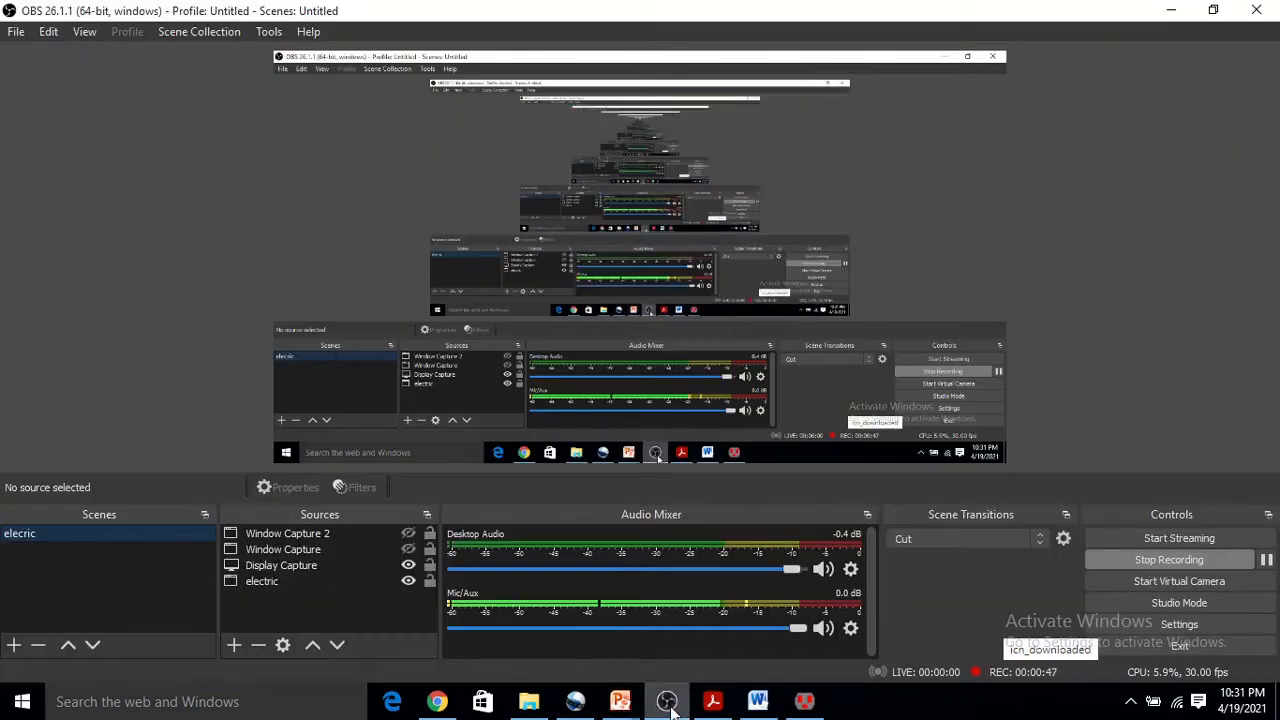
pyautogui.click(668, 702)
pyautogui.click(805, 701)
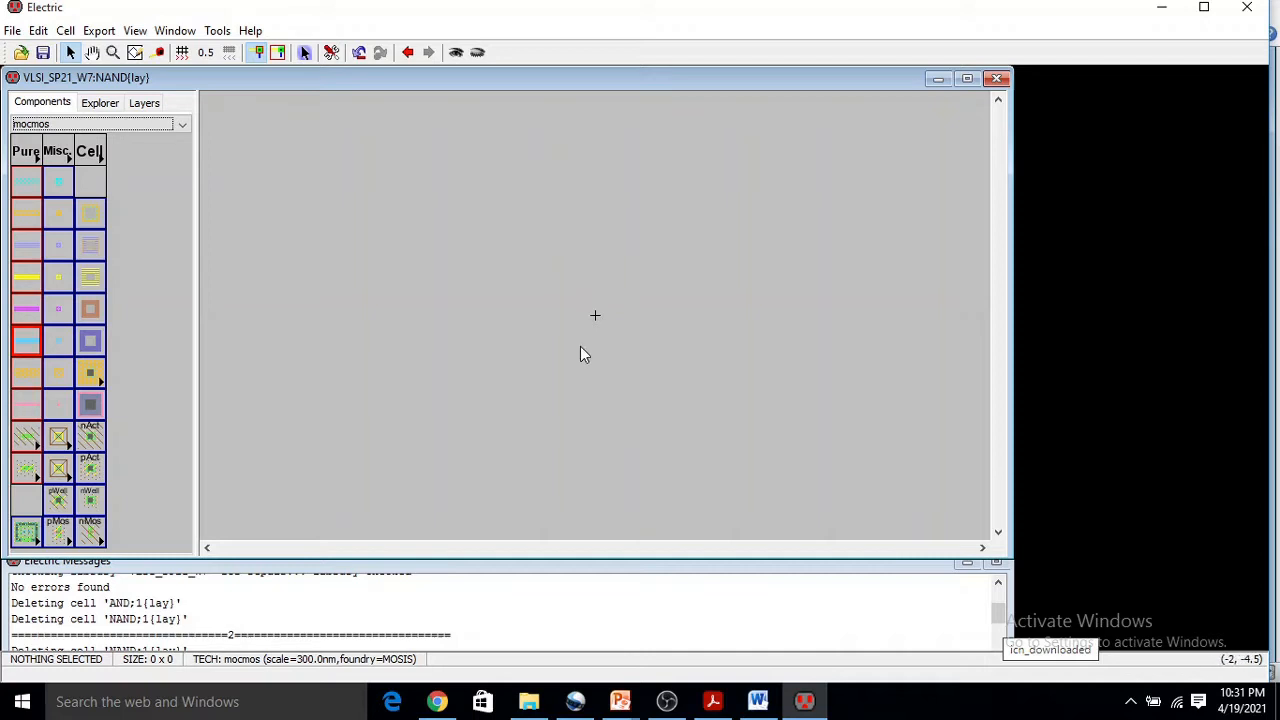
# - Place a standard P-Transistor in the NAND layout at about (-13, 10), above and left of the origin
pyautogui.click(60, 532)
pyautogui.click(58, 532)
pyautogui.click(62, 532)
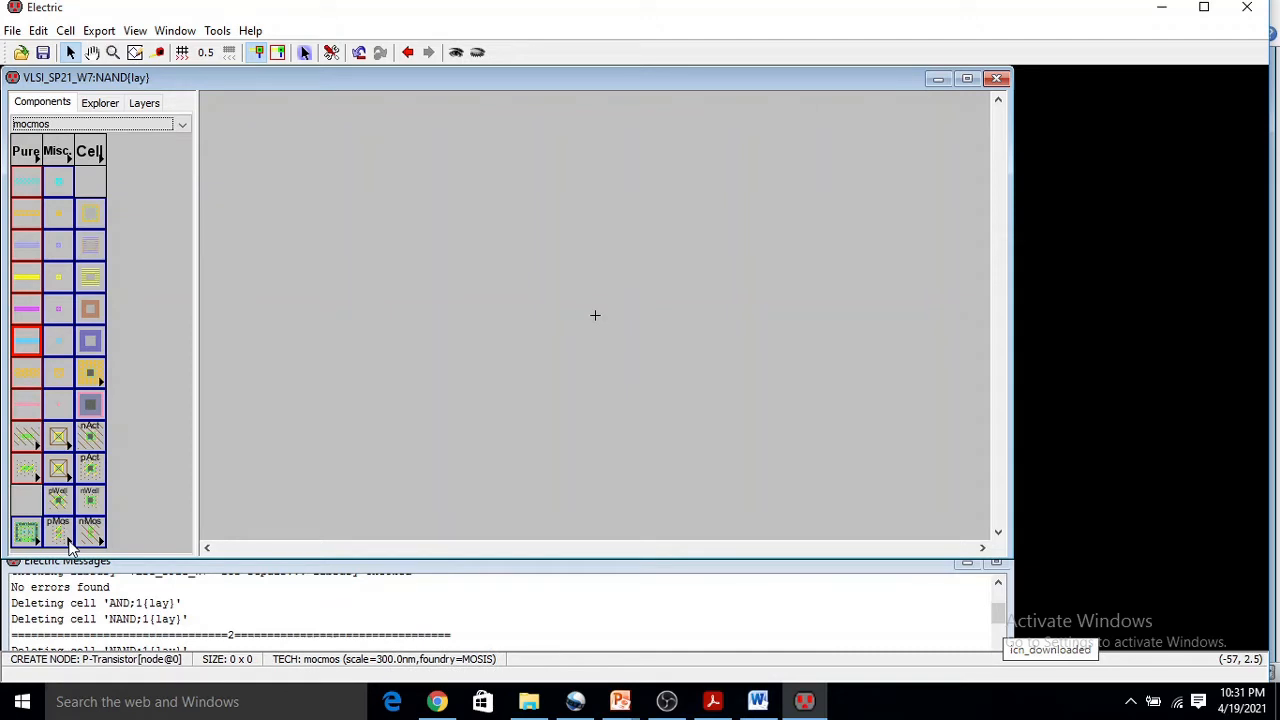
pyautogui.rightClick(69, 543)
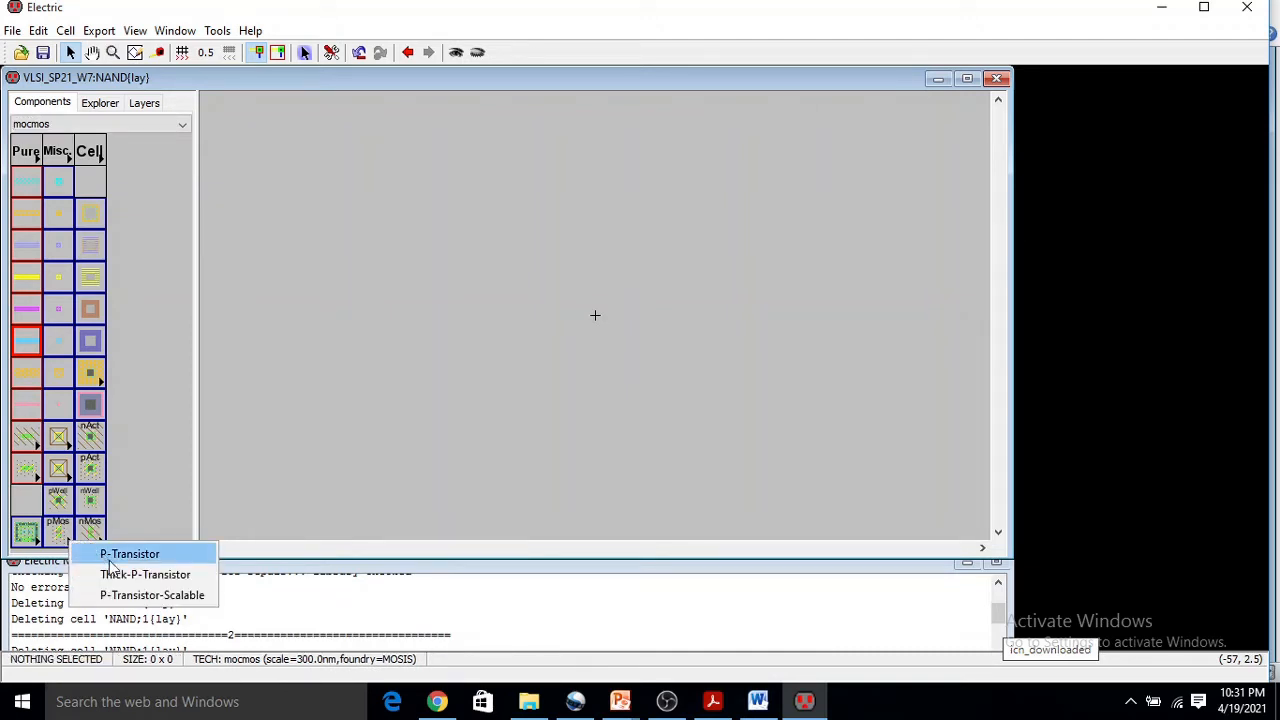
pyautogui.click(121, 557)
pyautogui.click(509, 257)
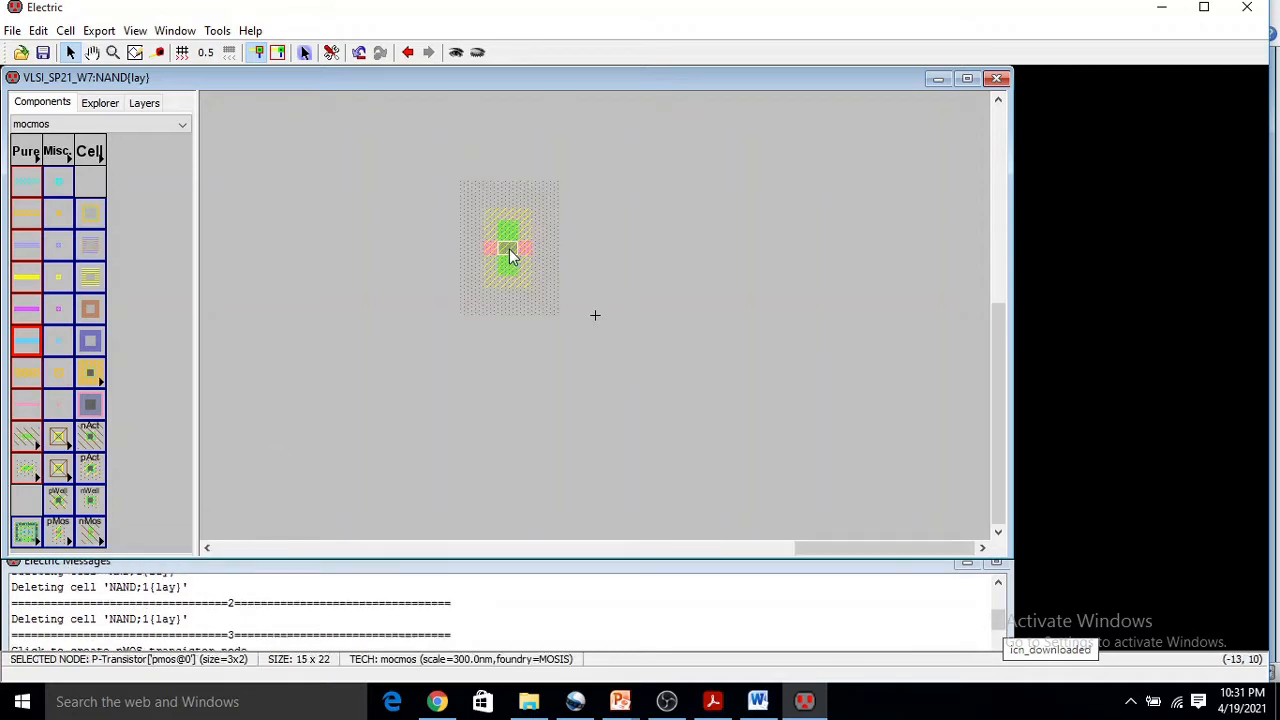
# - Rotate the P-Transistor 90 degrees clockwise
pyautogui.keyDown('ctrl'); pyautogui.scroll(3, 510, 257); pyautogui.keyUp('ctrl')
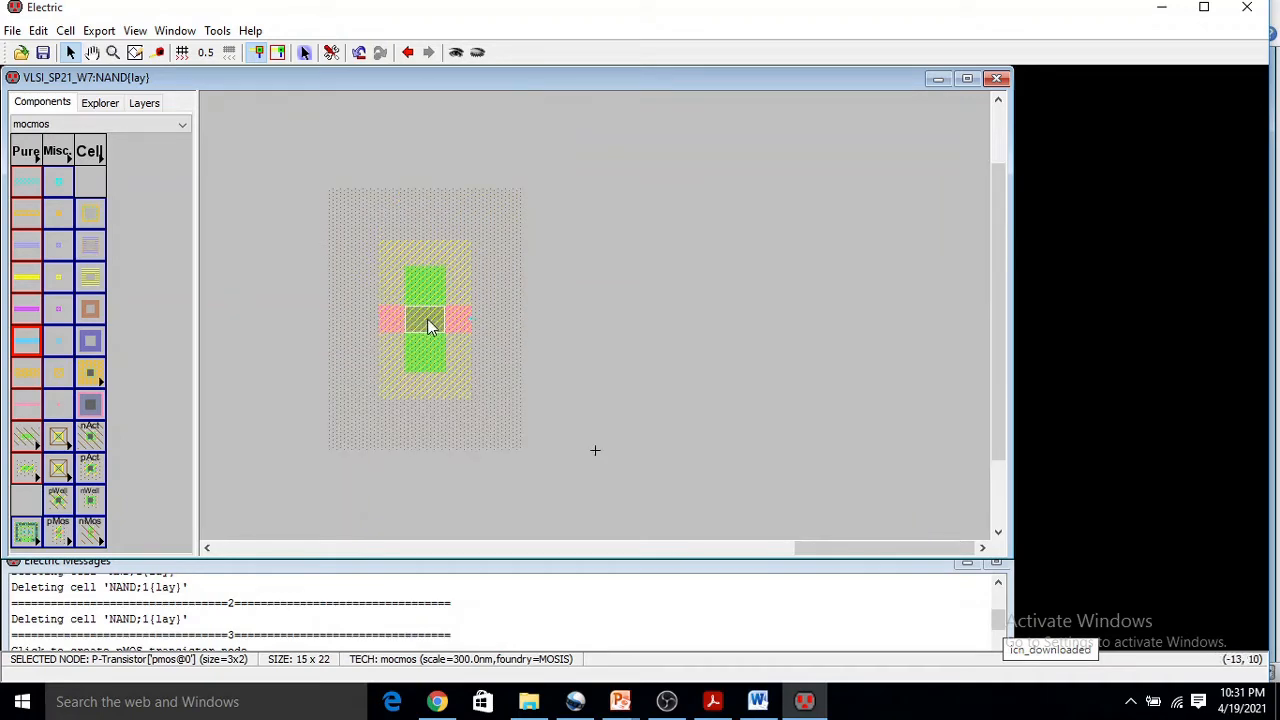
pyautogui.click(38, 30)
pyautogui.moveTo(124, 231)
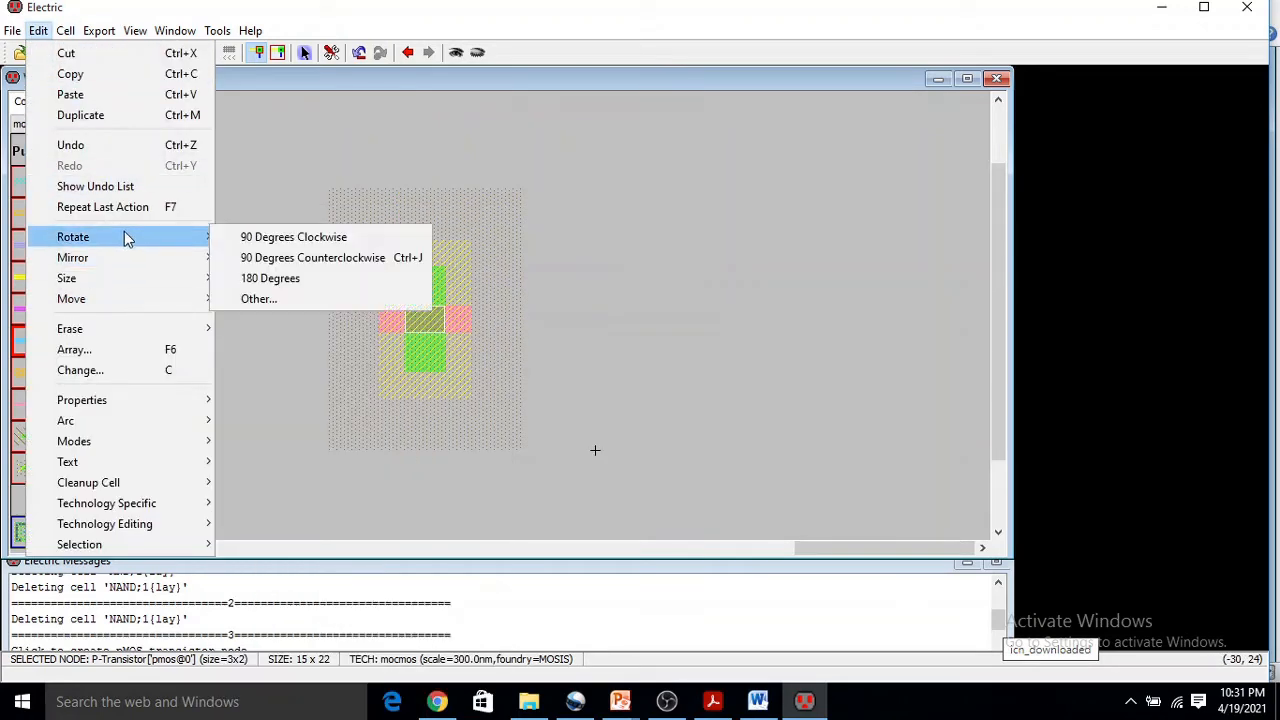
pyautogui.click(265, 236)
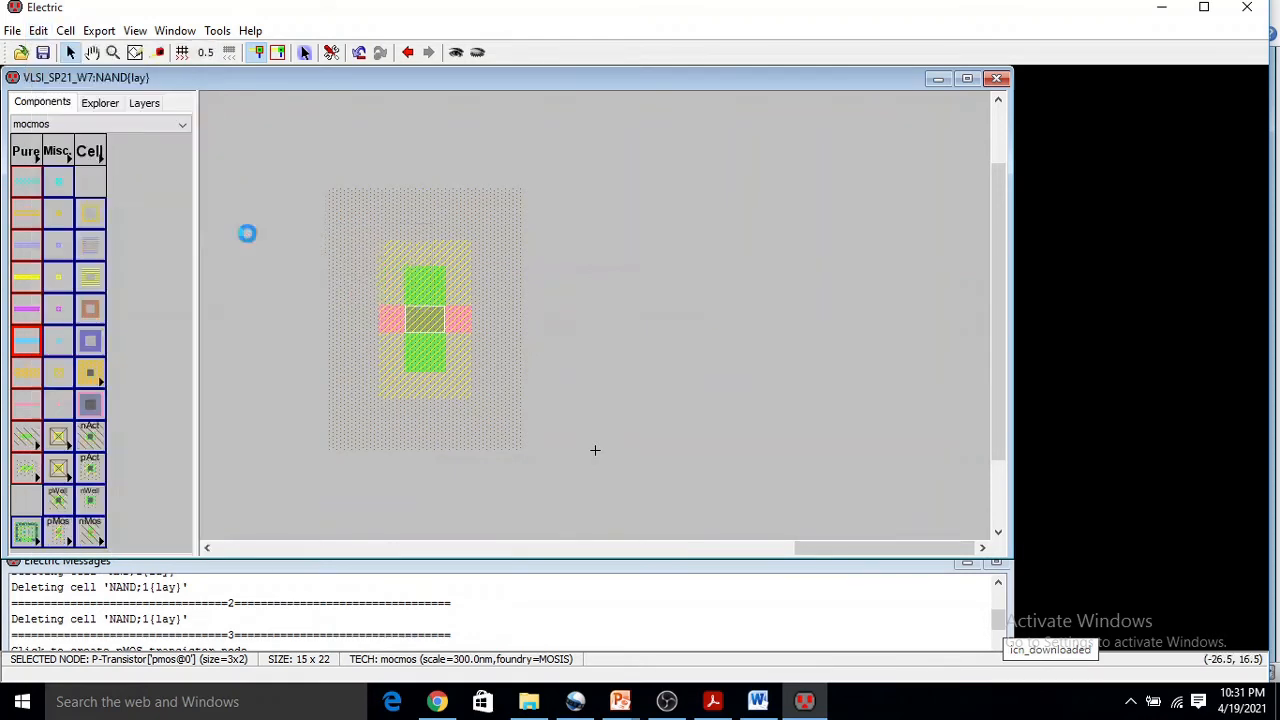
pyautogui.click(425, 333)
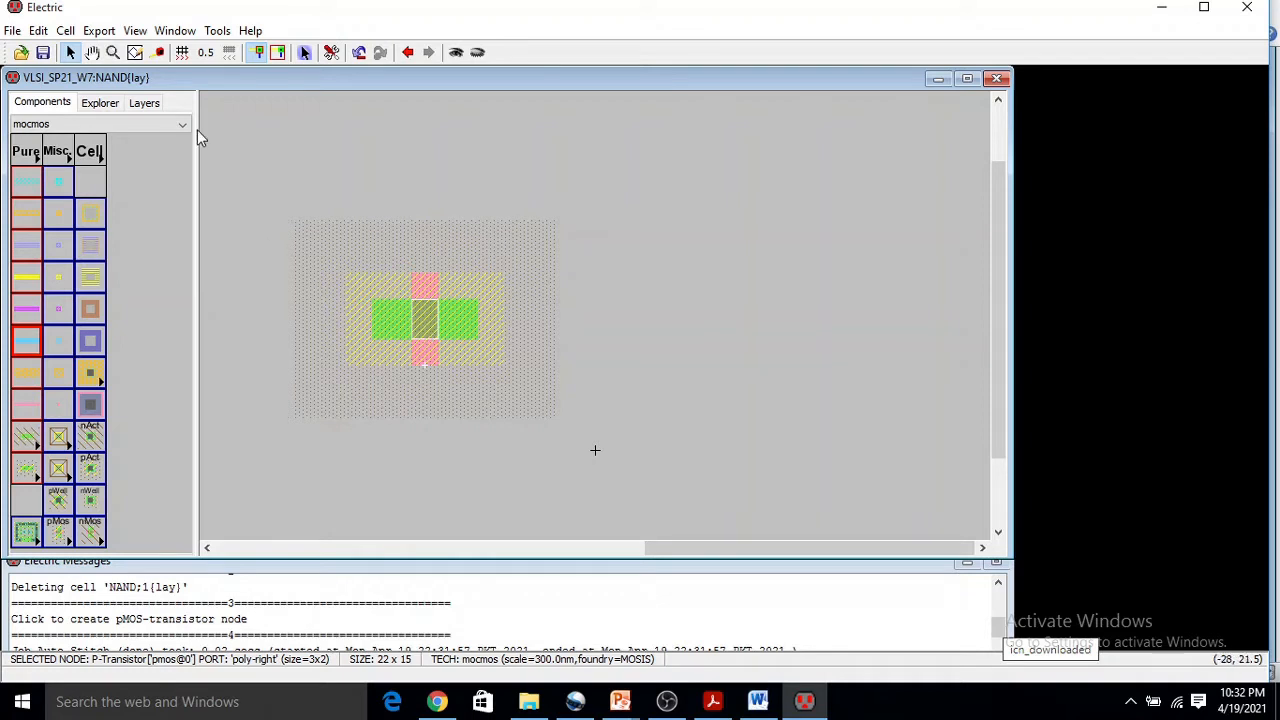
pyautogui.click(38, 30)
pyautogui.moveTo(129, 284)
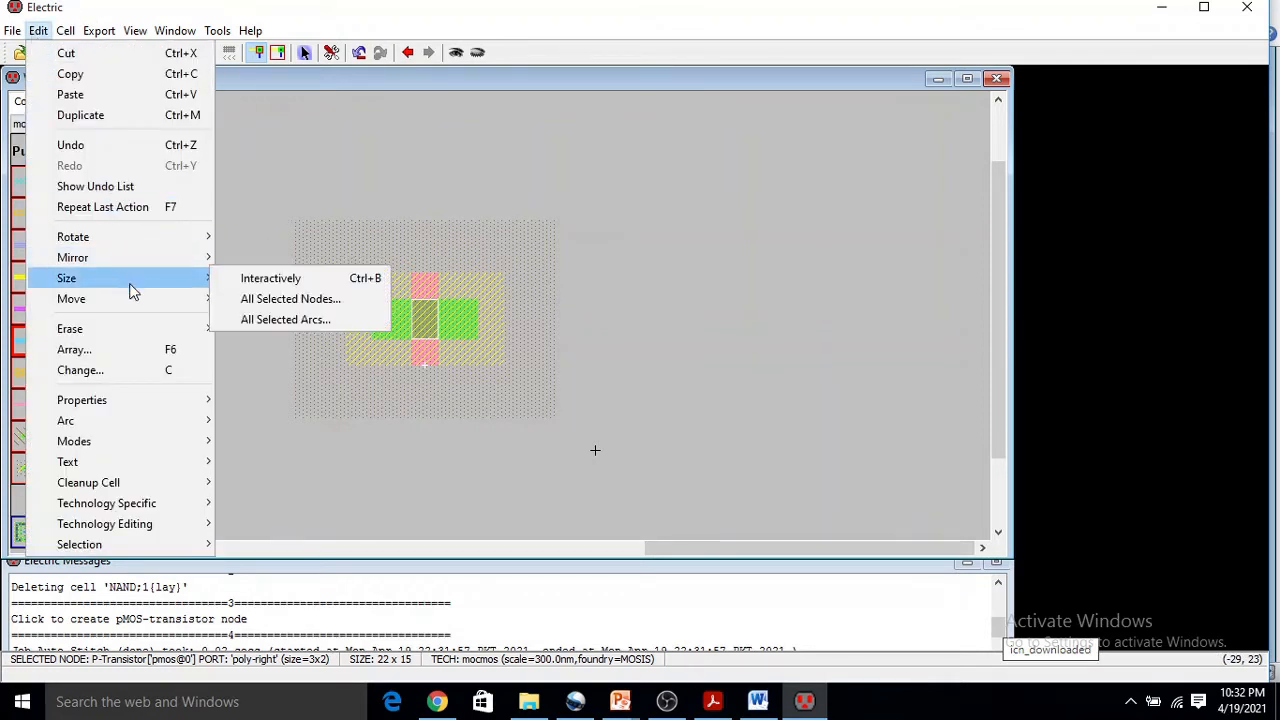
pyautogui.click(262, 278)
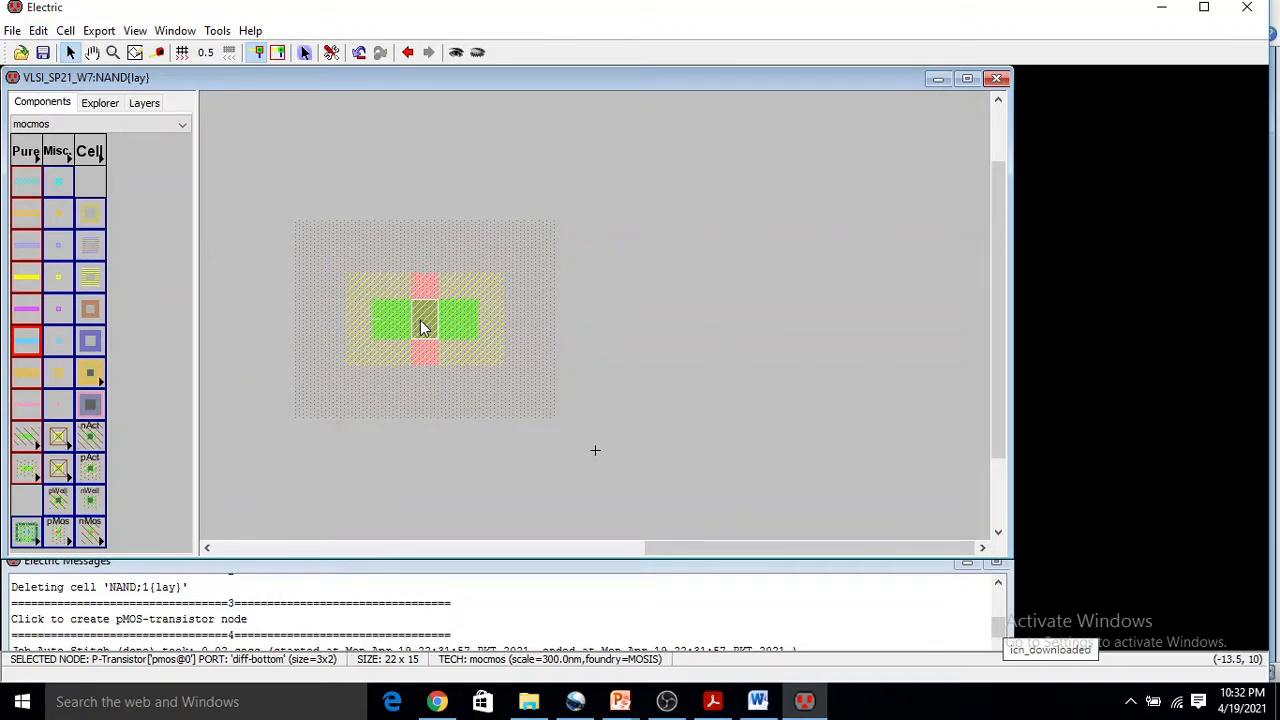
pyautogui.doubleClick(422, 326)
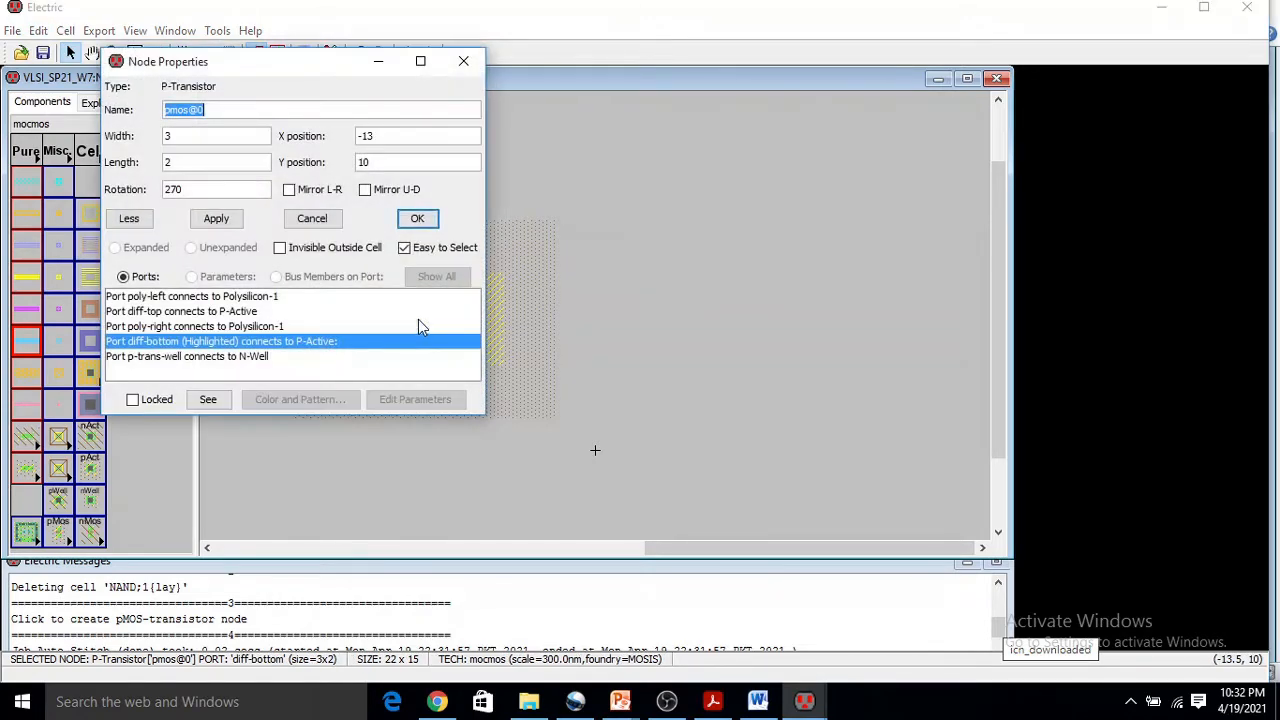
pyautogui.click(464, 61)
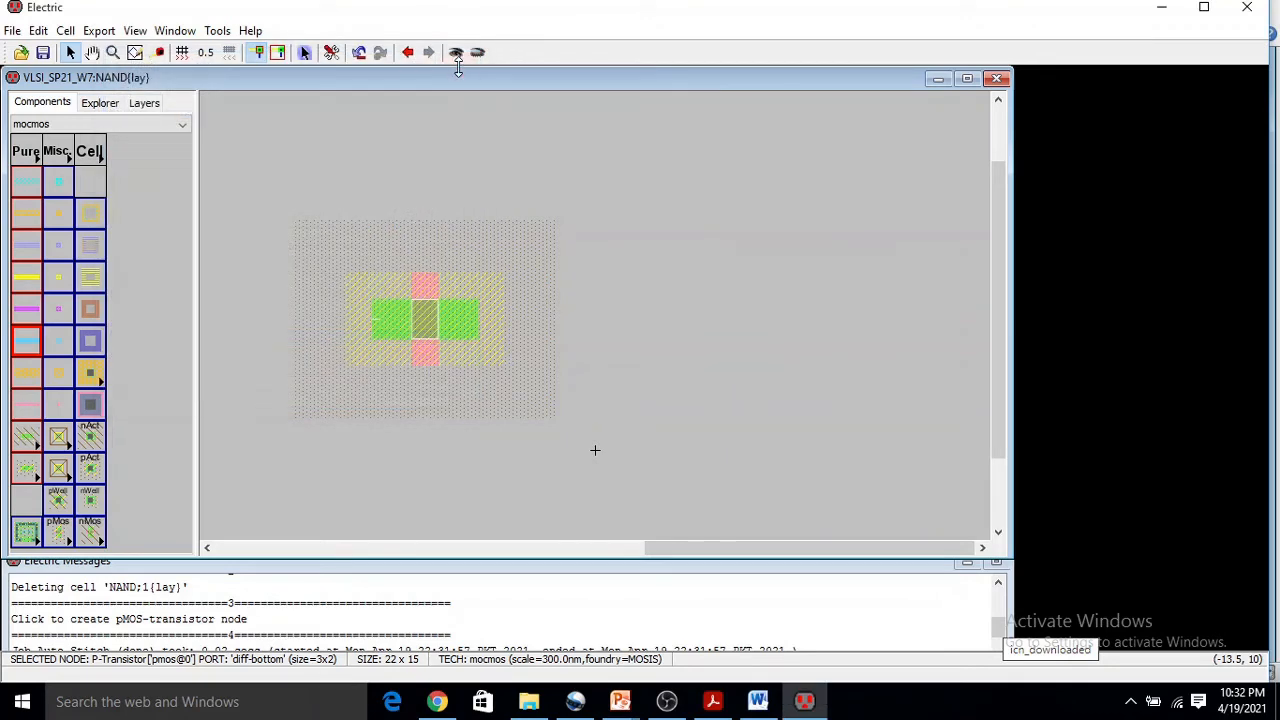
# - Set the P-Transistor's width to 10 in its properties and shift the transistor by about (6, 1)
pyautogui.click(38, 30)
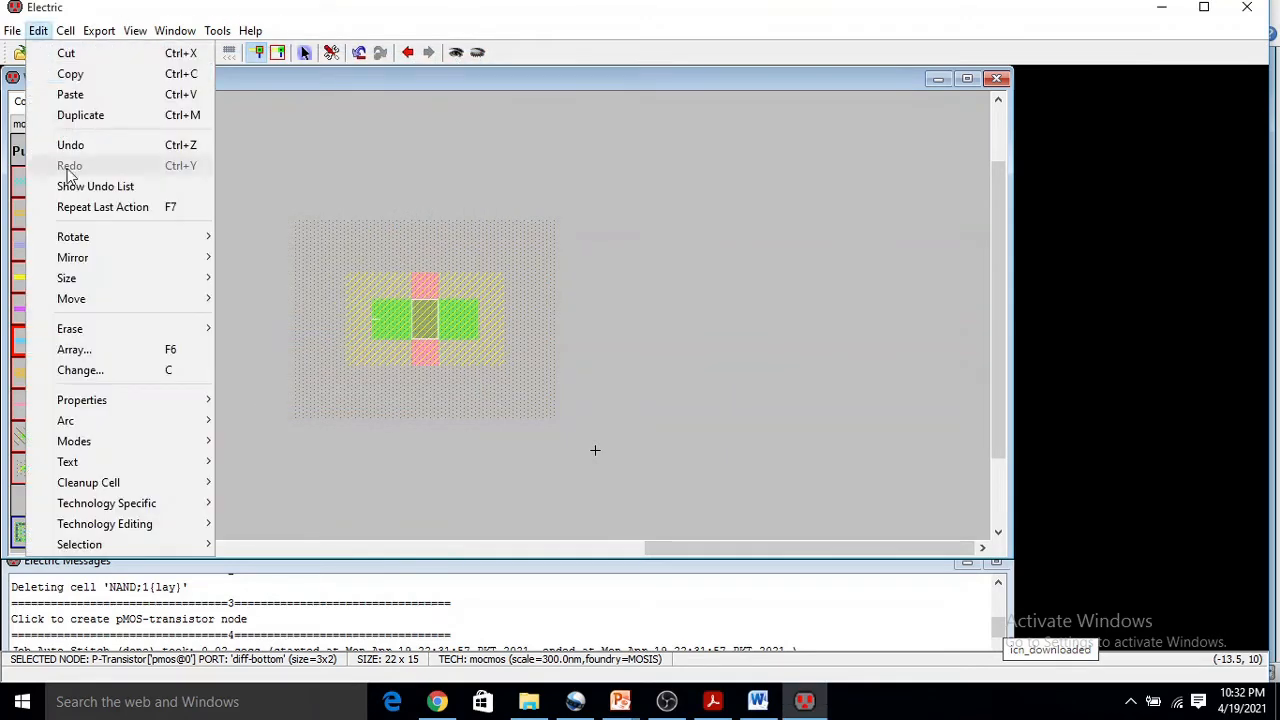
pyautogui.moveTo(102, 408)
pyautogui.click(286, 400)
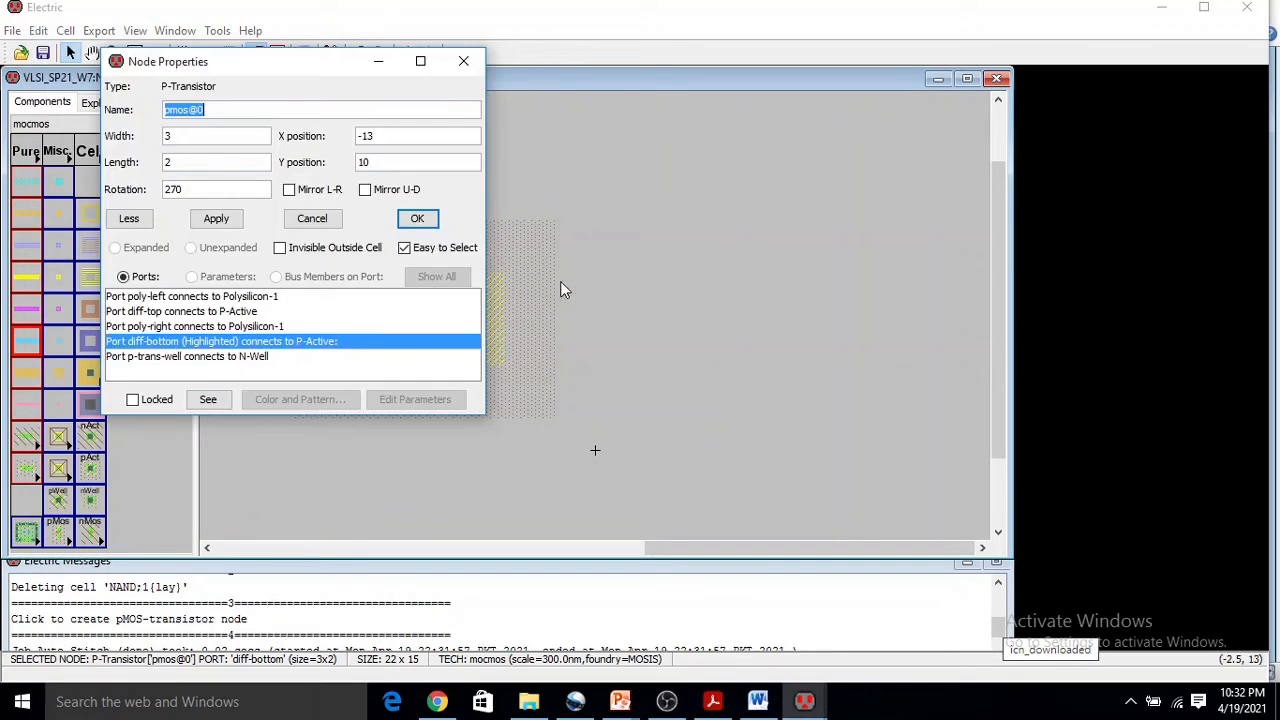
pyautogui.moveTo(295, 61); pyautogui.dragTo(758, 78)
pyautogui.doubleClick(648, 150)
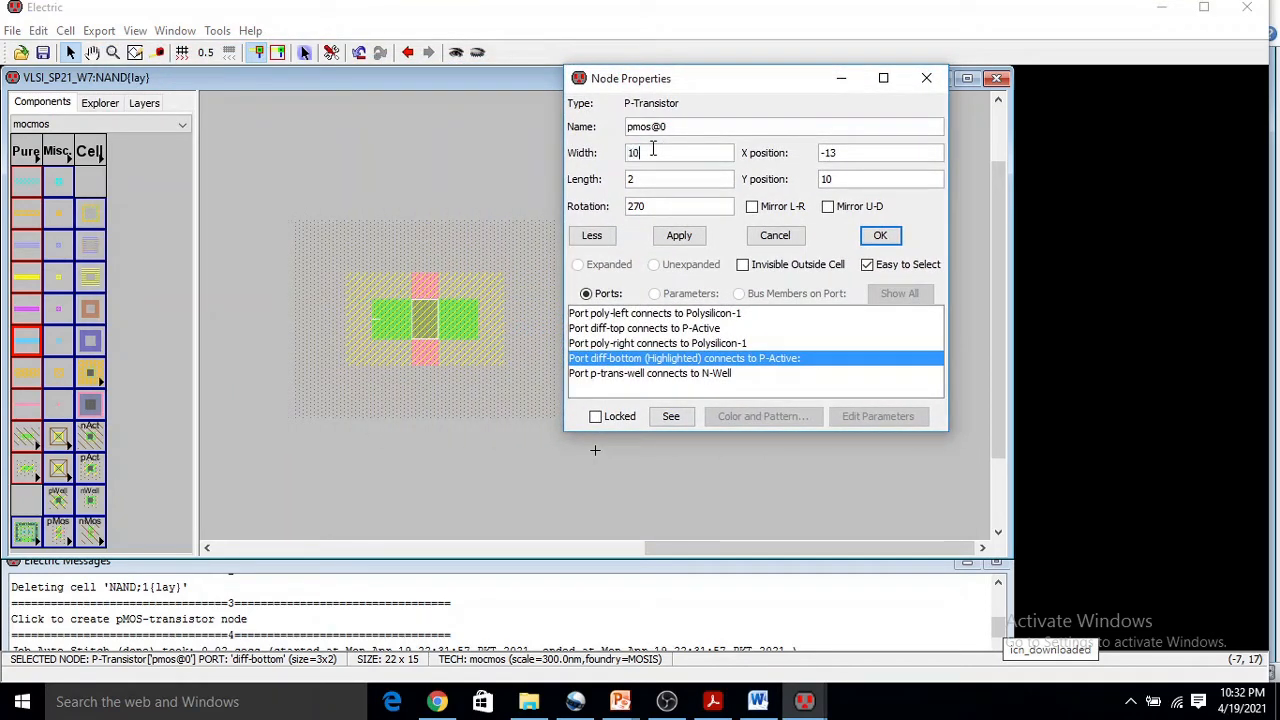
pyautogui.click(889, 236)
pyautogui.moveTo(429, 320); pyautogui.dragTo(505, 310)
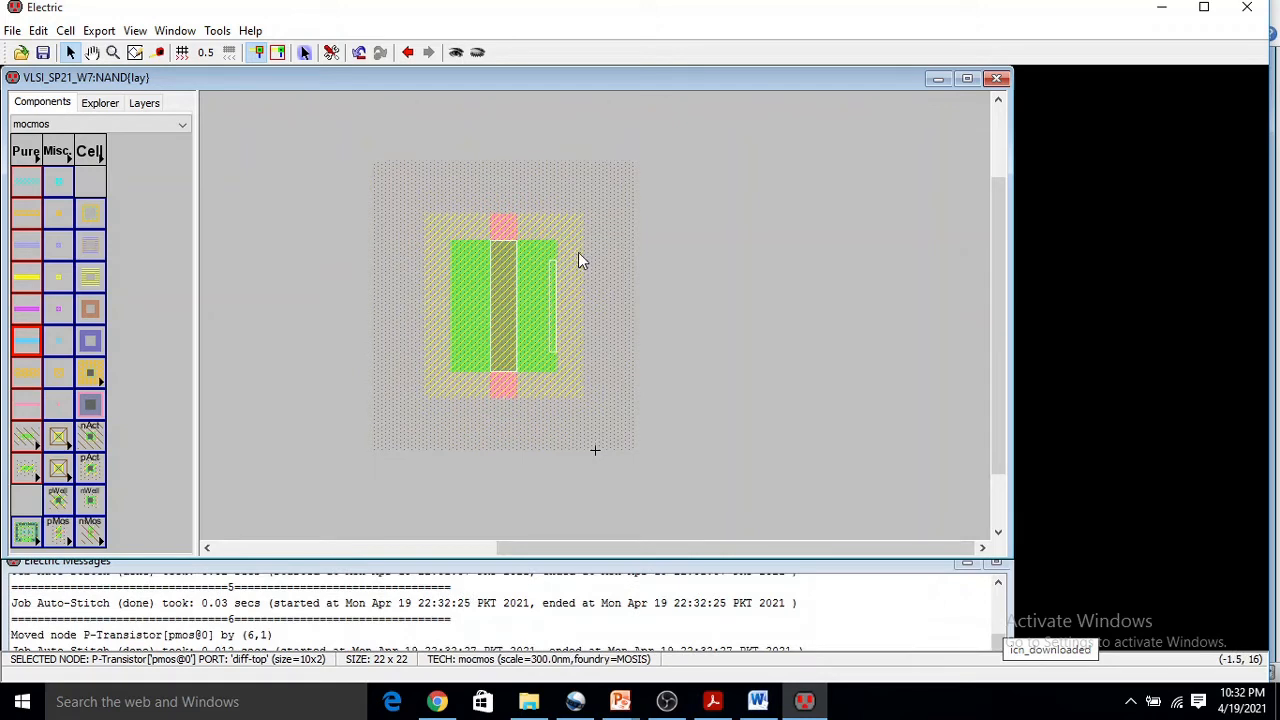
# - Add a Metal-1-P-Active contact right of the transistor with a Y size of 10, vertically aligned with the transistor's active area
pyautogui.click(90, 474)
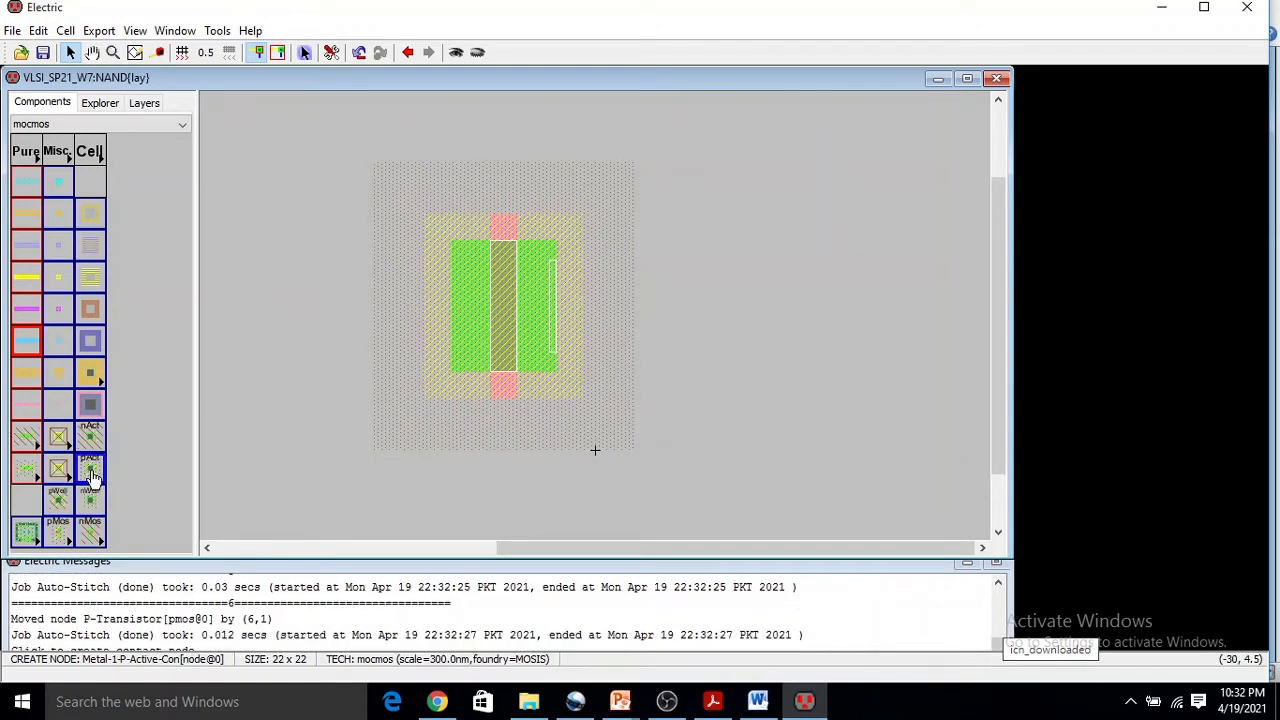
pyautogui.click(651, 302)
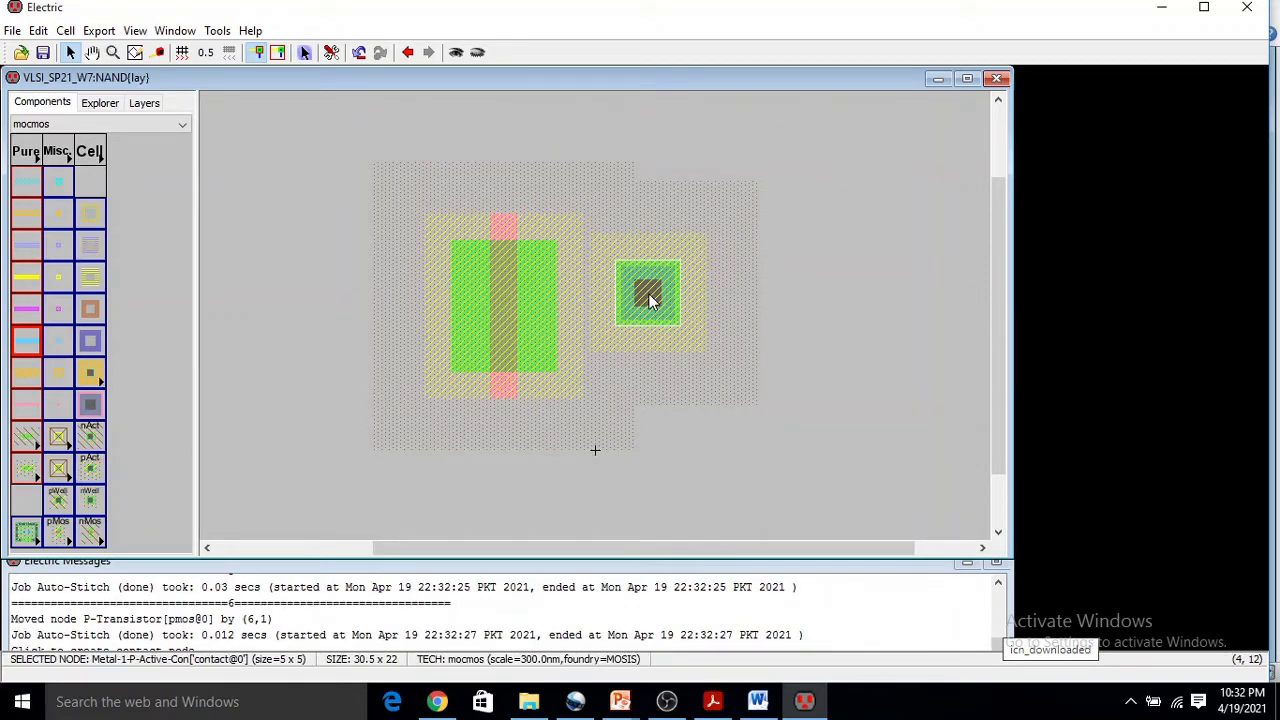
pyautogui.doubleClick(651, 302)
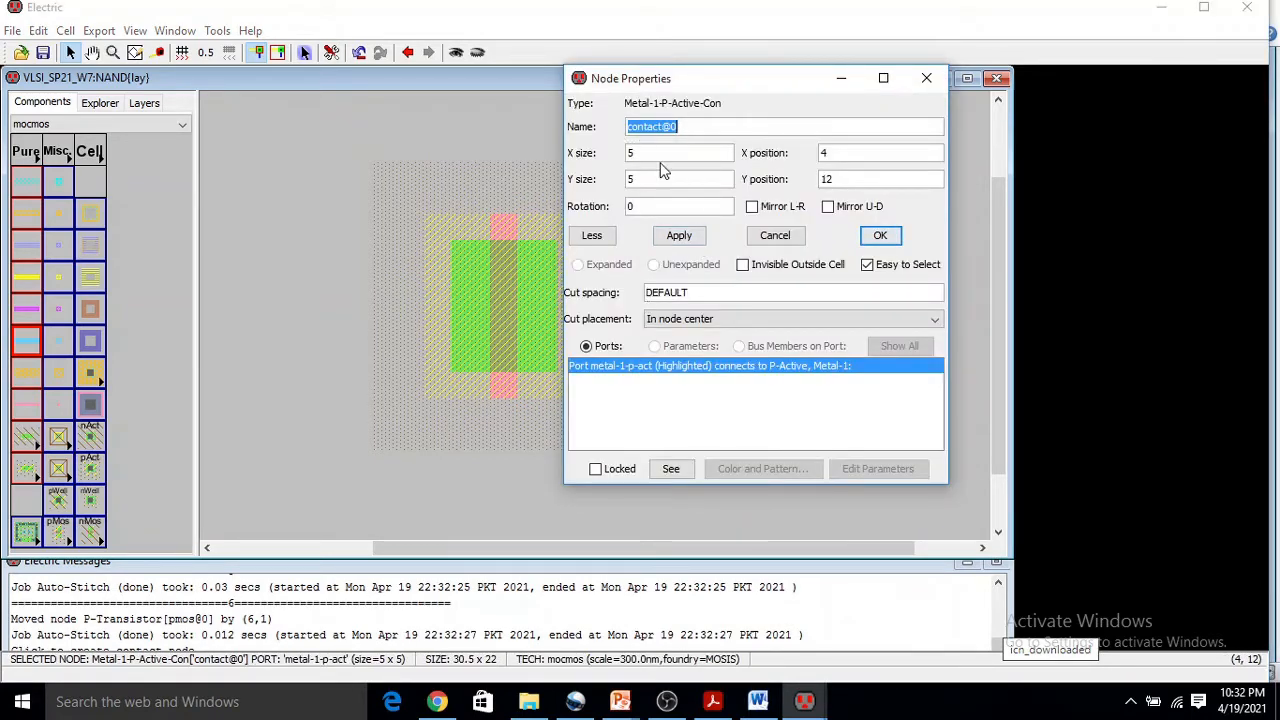
pyautogui.moveTo(657, 179); pyautogui.dragTo(580, 185)
pyautogui.write('10')
pyautogui.click(880, 237)
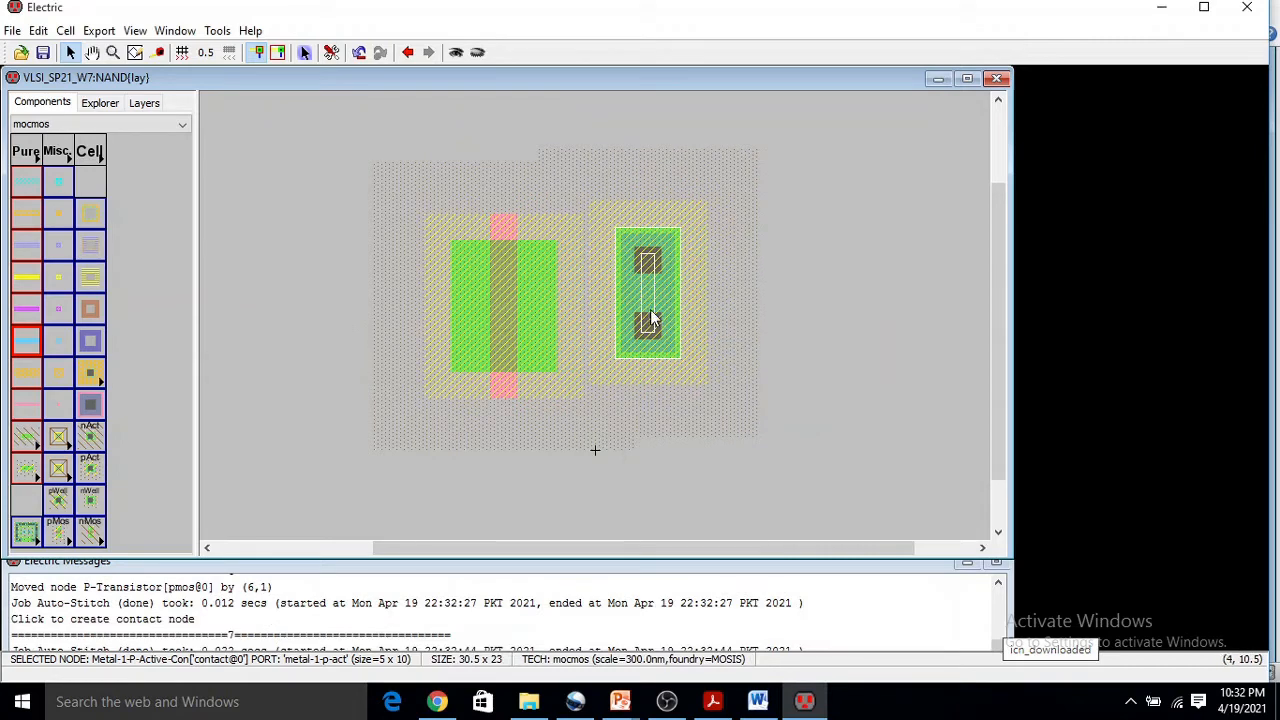
pyautogui.moveTo(650, 330); pyautogui.dragTo(648, 322)
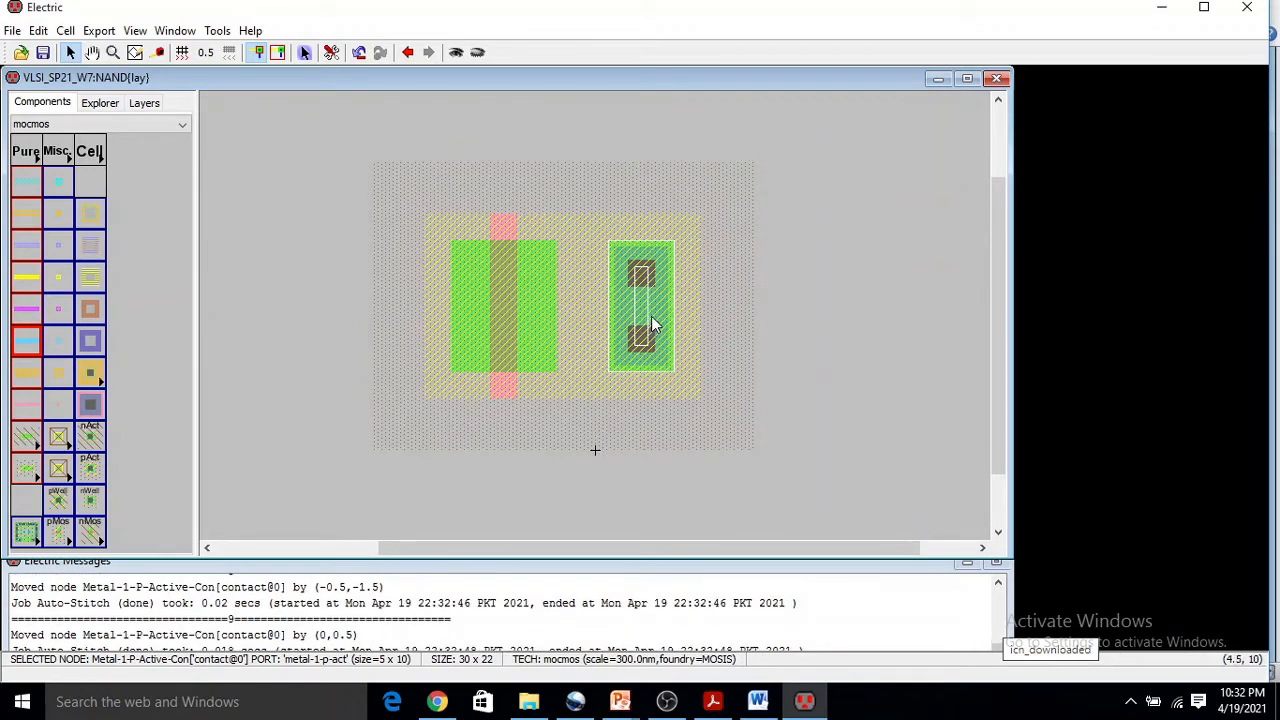
# - Paste a copy of the P-active contact left of the transistor and shift it 2.5 units toward the transistor
pyautogui.moveTo(420, 547); pyautogui.dragTo(324, 548)
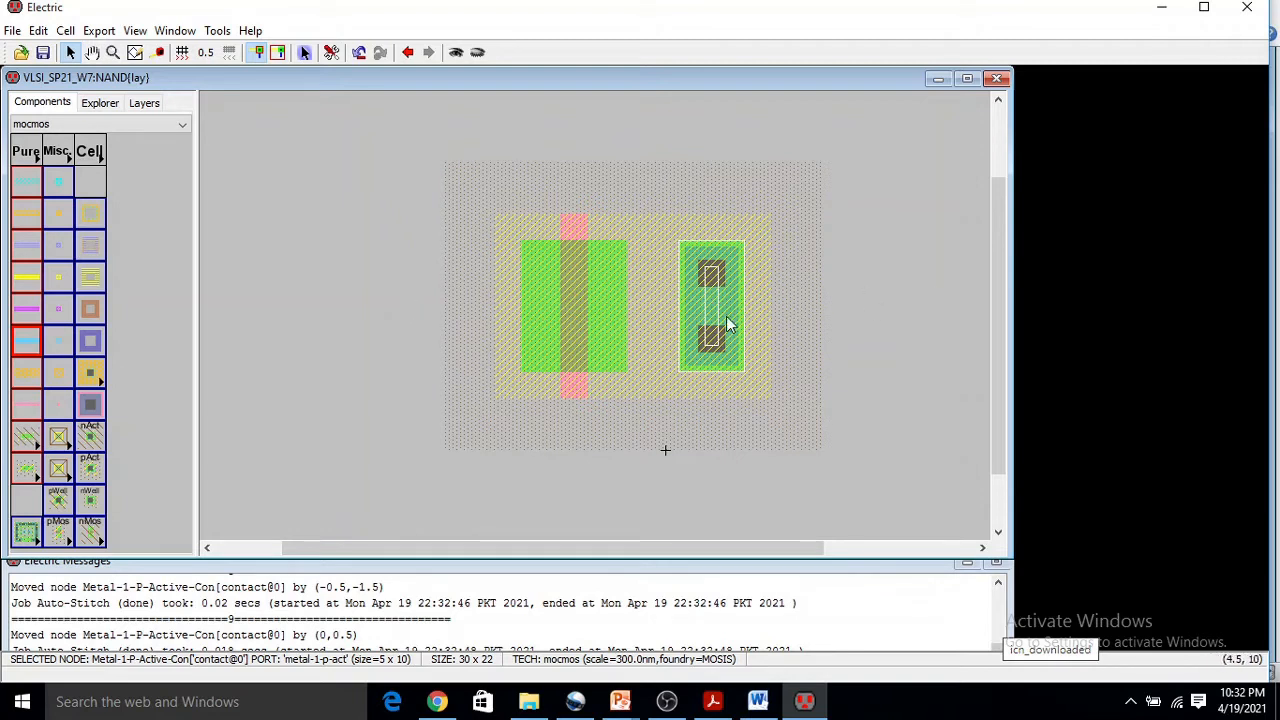
pyautogui.click(410, 418)
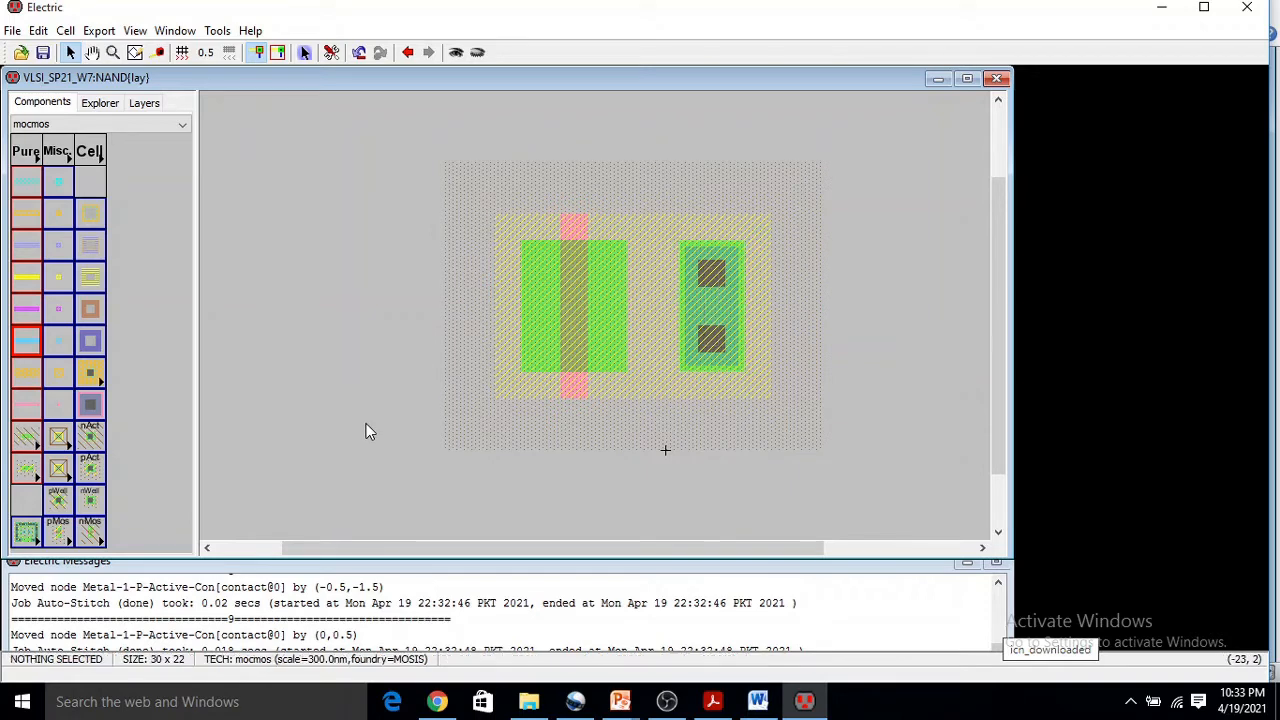
pyautogui.hotkey('ctrl', 'v')
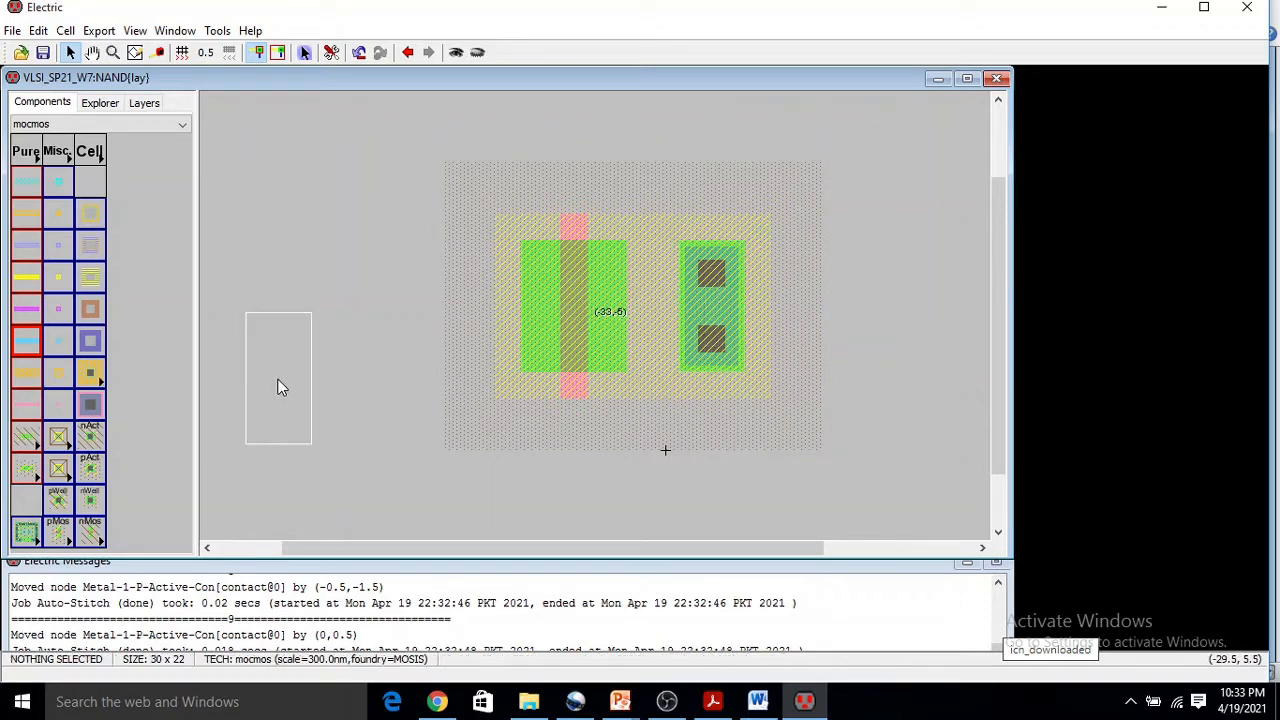
pyautogui.click(391, 315)
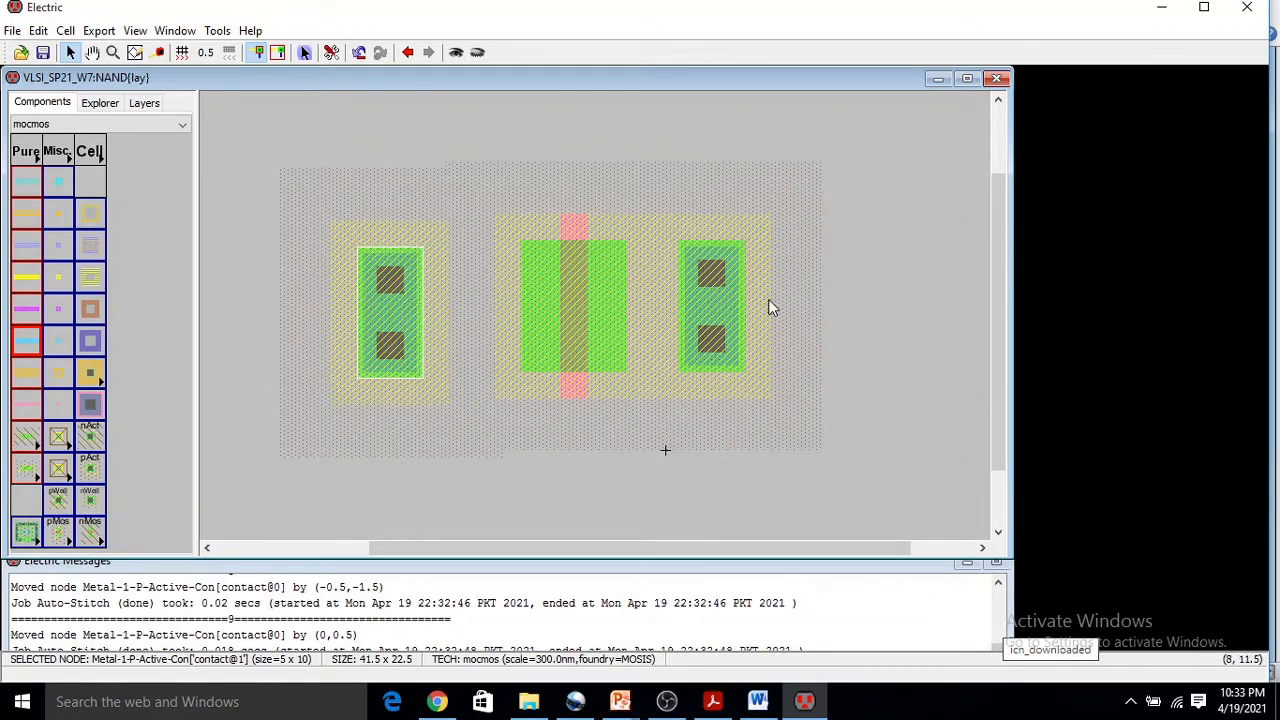
pyautogui.moveTo(398, 325); pyautogui.dragTo(427, 317)
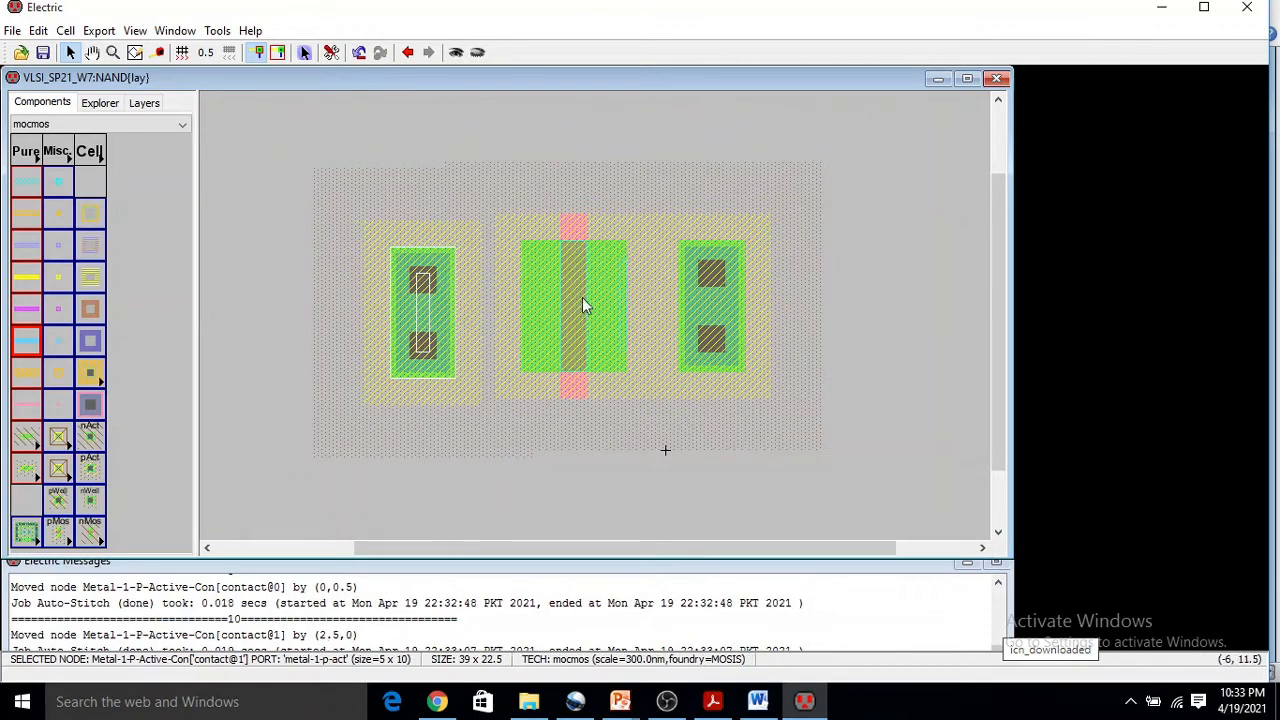
# - Wire the left and right contacts to the adjacent diffusion sides of the transistor with P-Active arcs
pyautogui.click(530, 309)
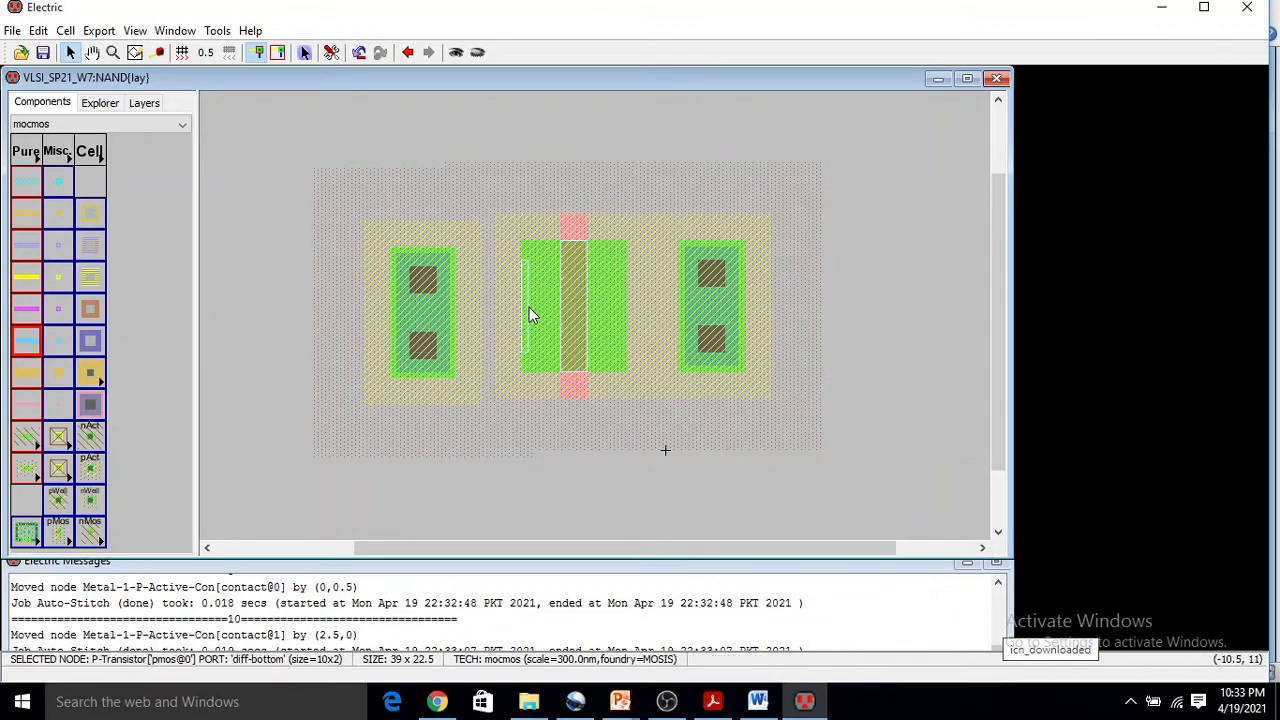
pyautogui.click(430, 308)
pyautogui.rightClick(571, 310)
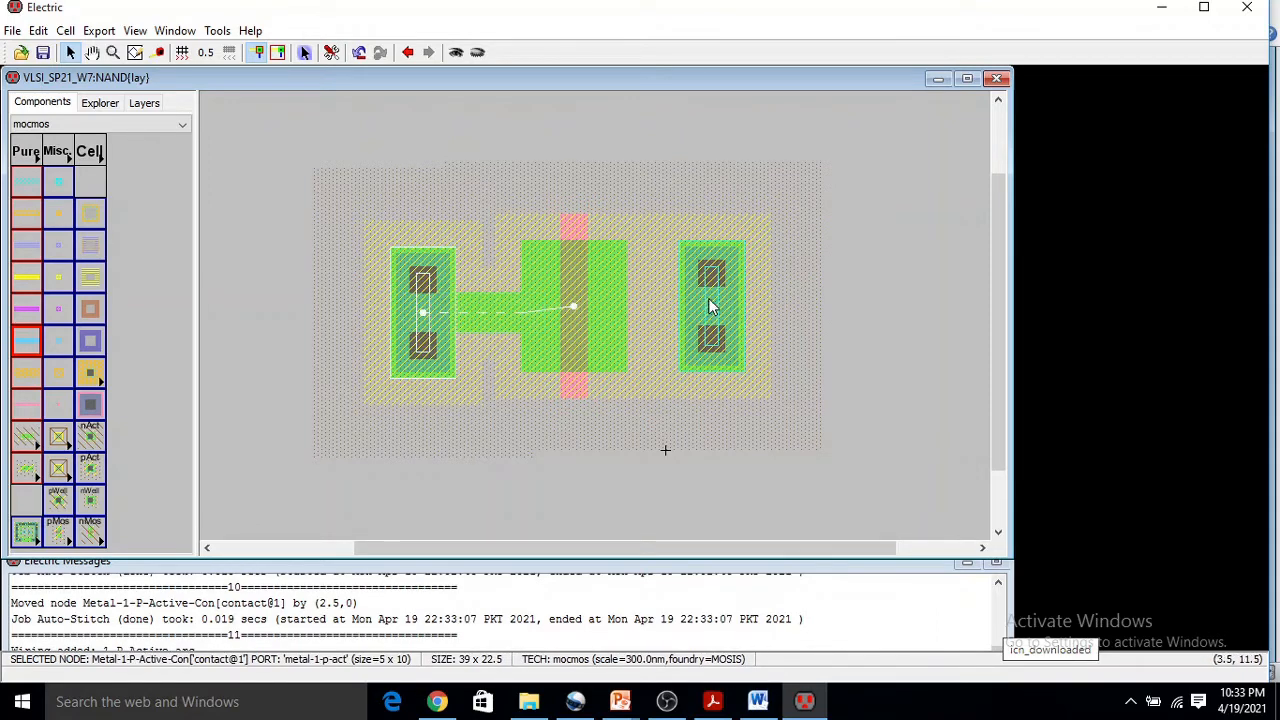
pyautogui.click(621, 315)
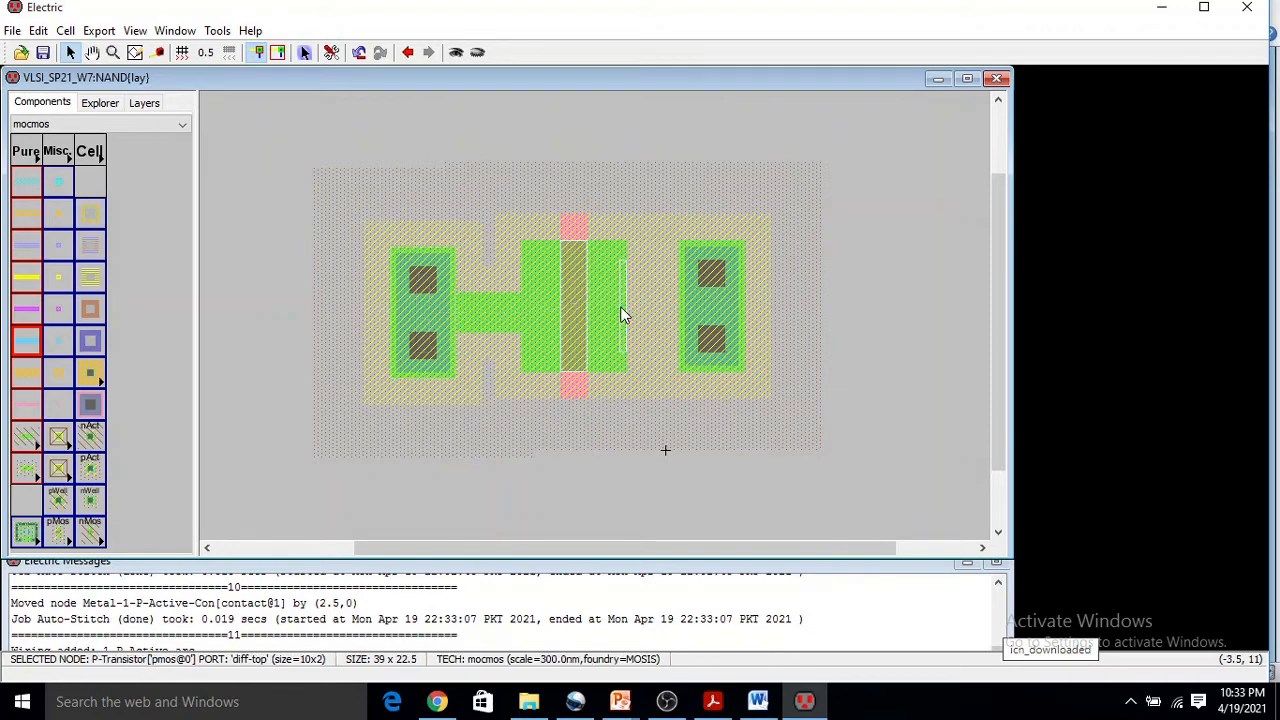
pyautogui.rightClick(712, 308)
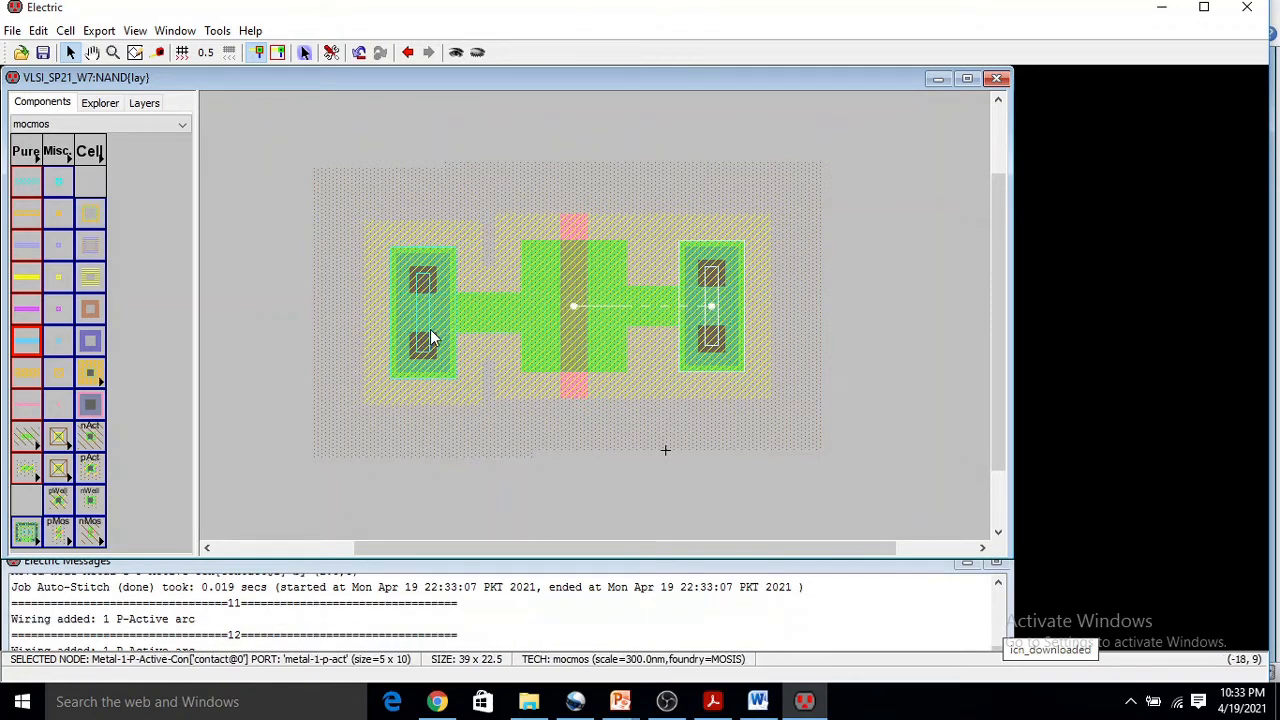
# - Move the left contact by (7, 0.5) and the right contact by (-6, 0) so both overlap the transistor's active area
pyautogui.keyDown('ctrl'); pyautogui.scroll(2, 430, 329); pyautogui.keyUp('ctrl')
pyautogui.moveTo(306, 318); pyautogui.dragTo(448, 272)
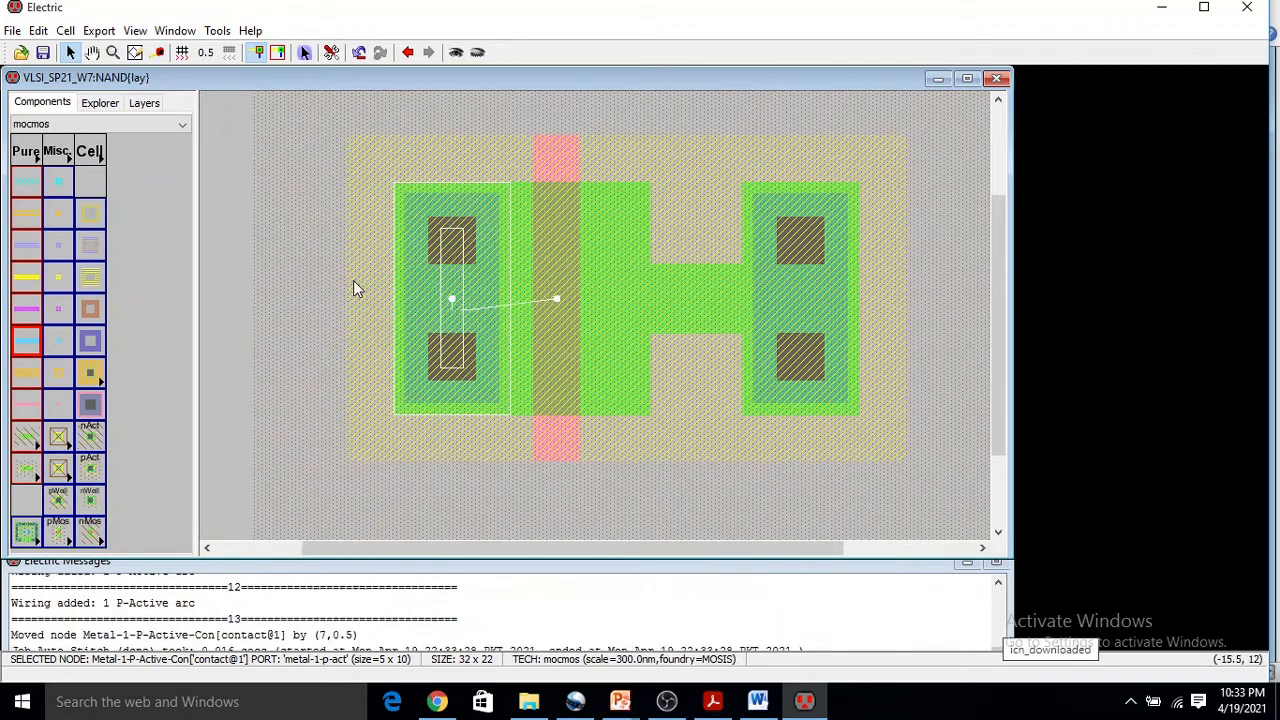
pyautogui.moveTo(806, 283); pyautogui.dragTo(666, 276)
pyautogui.click(804, 261)
pyautogui.keyDown('ctrl'); pyautogui.scroll(-9, 804, 261); pyautogui.keyUp('ctrl')
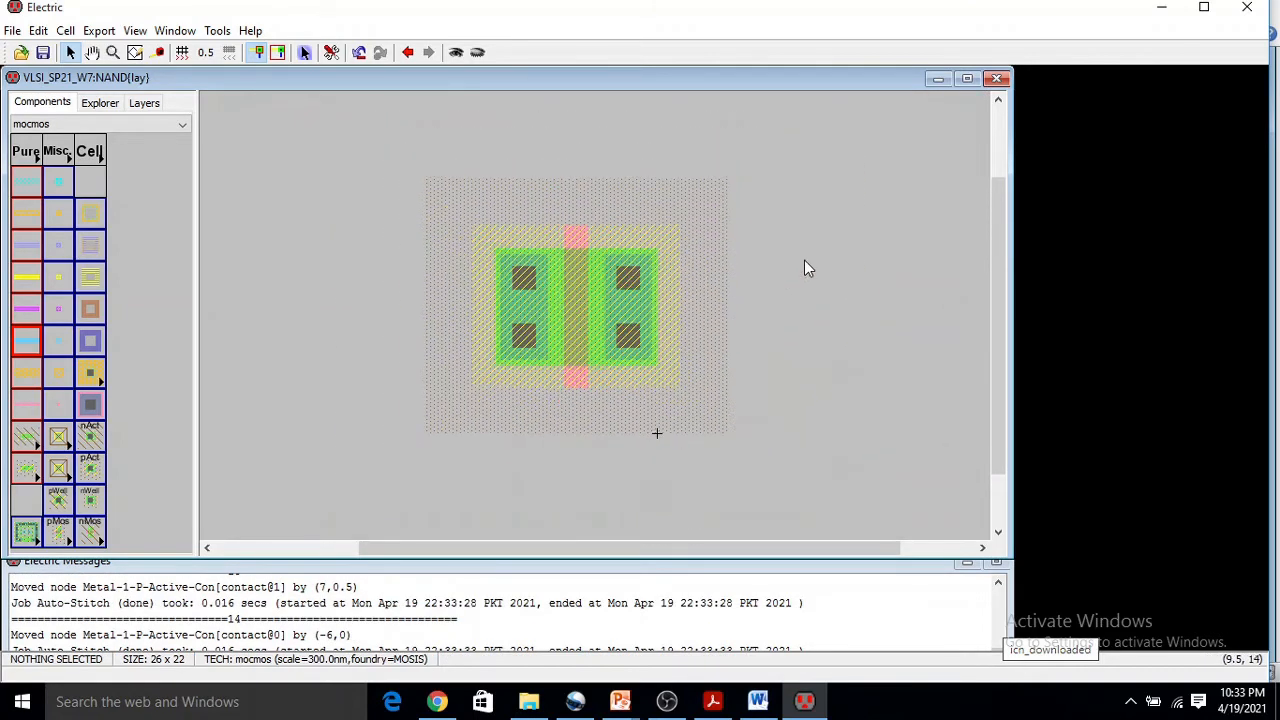
pyautogui.keyDown('ctrl'); pyautogui.scroll(2, 804, 260); pyautogui.keyUp('ctrl')
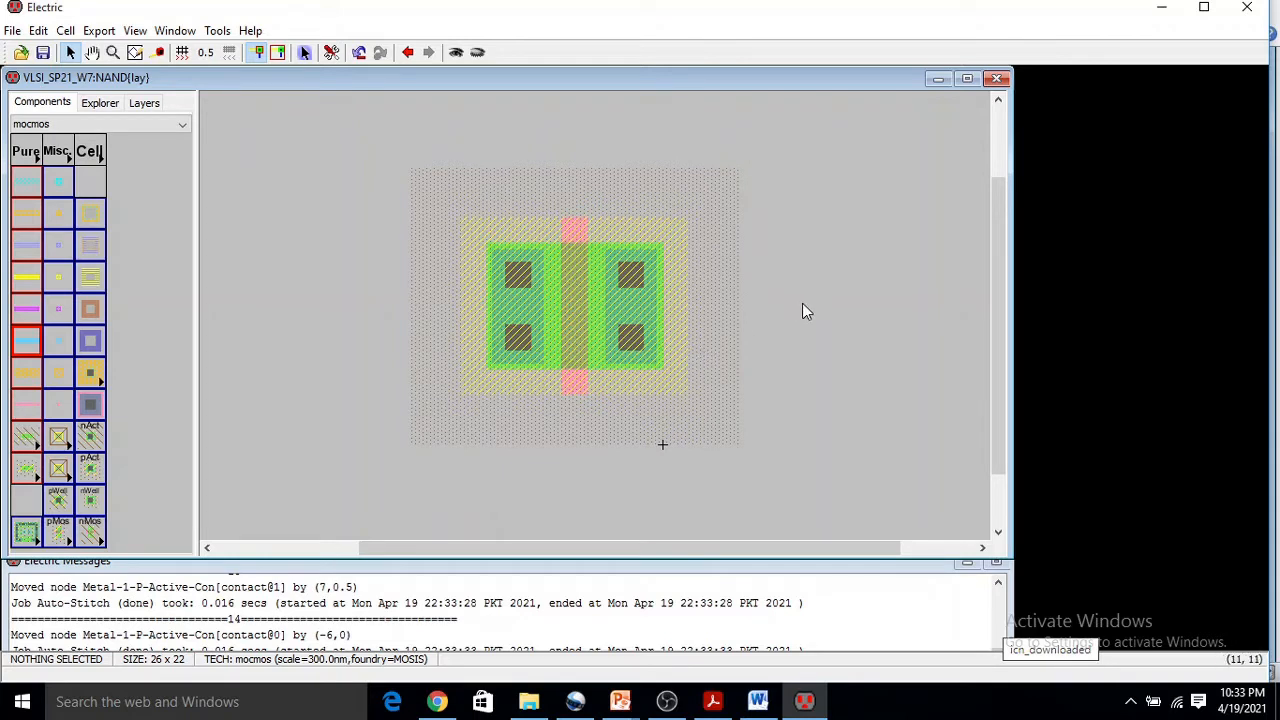
# - Add a SPICE model label to the P-transistor between the two contacts
pyautogui.click(585, 286)
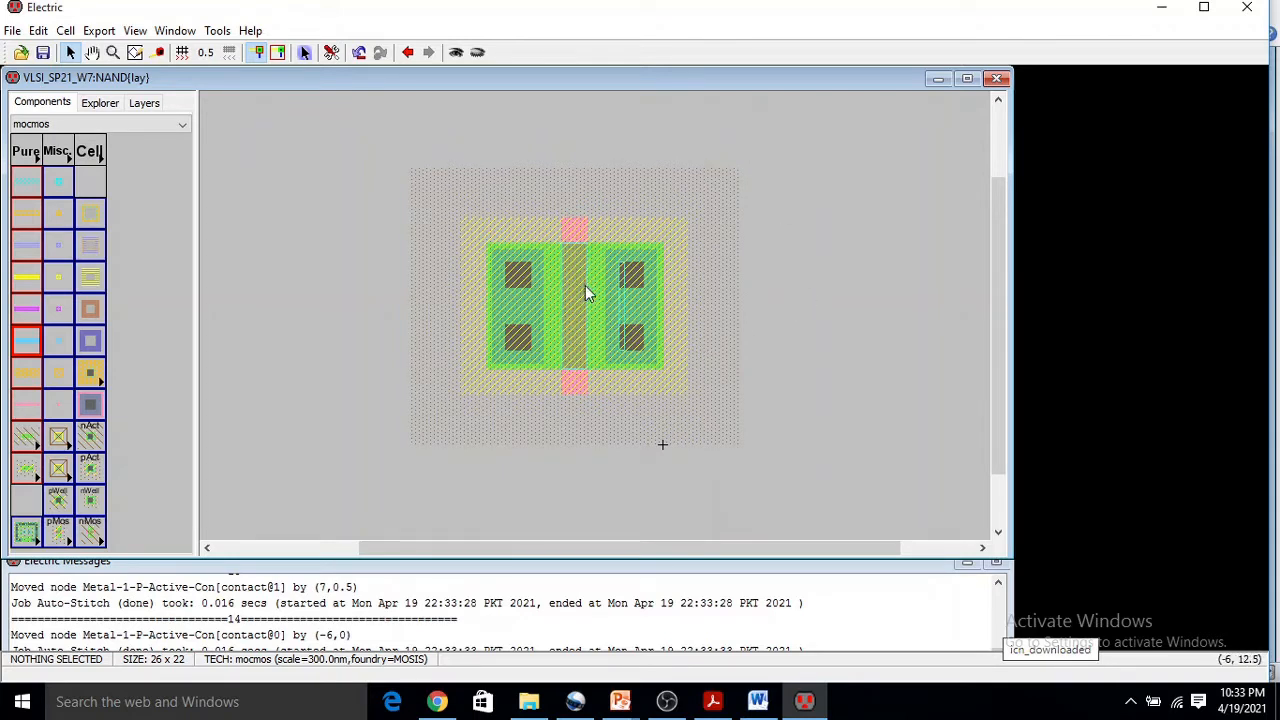
pyautogui.click(217, 31)
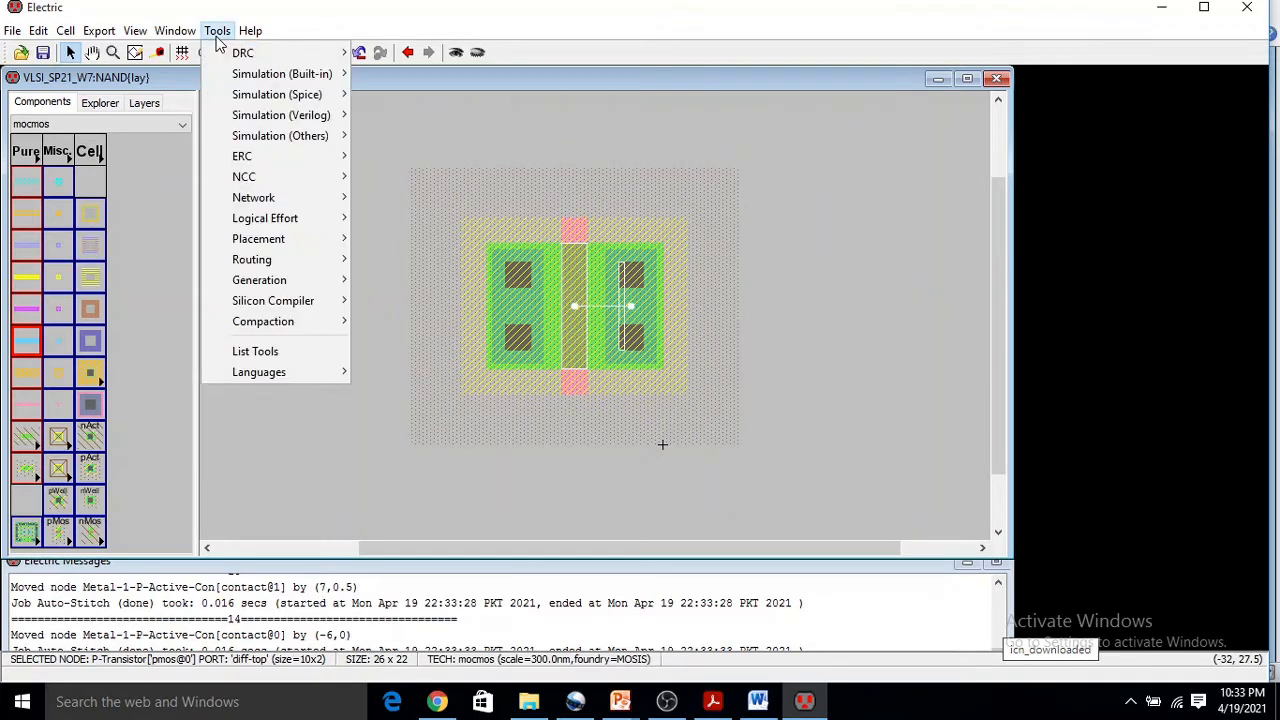
pyautogui.moveTo(255, 94)
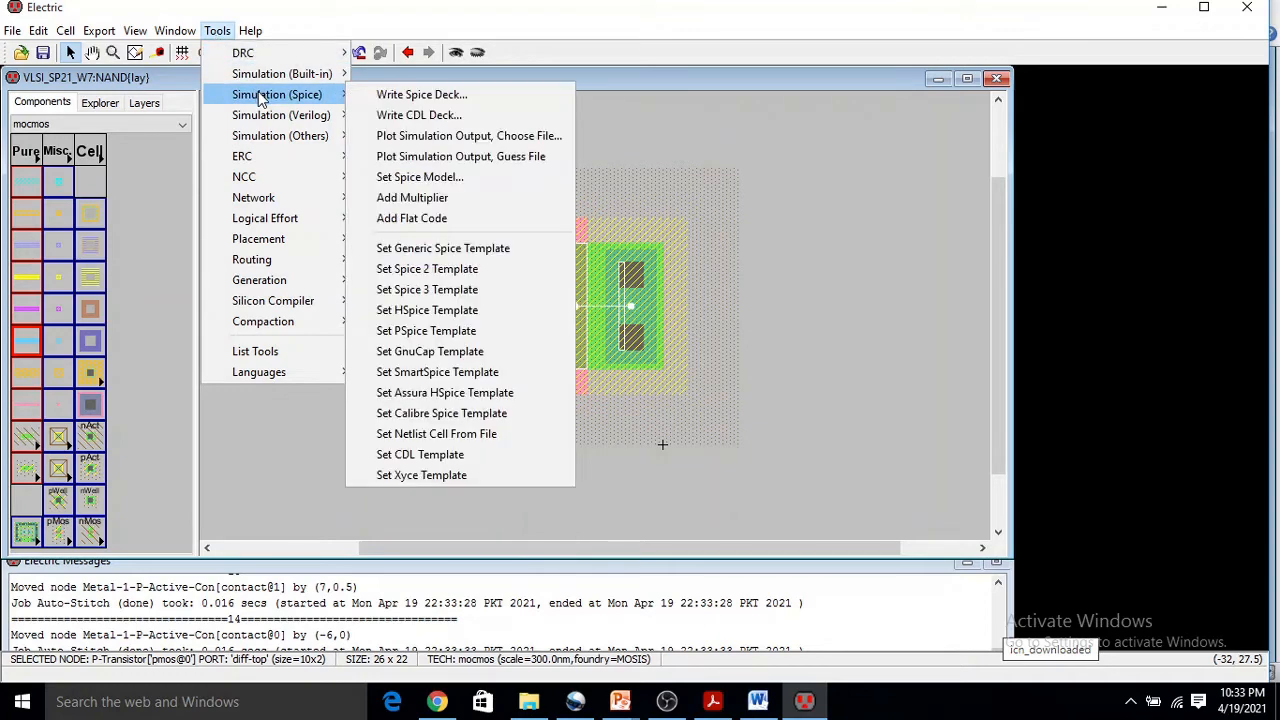
pyautogui.click(462, 183)
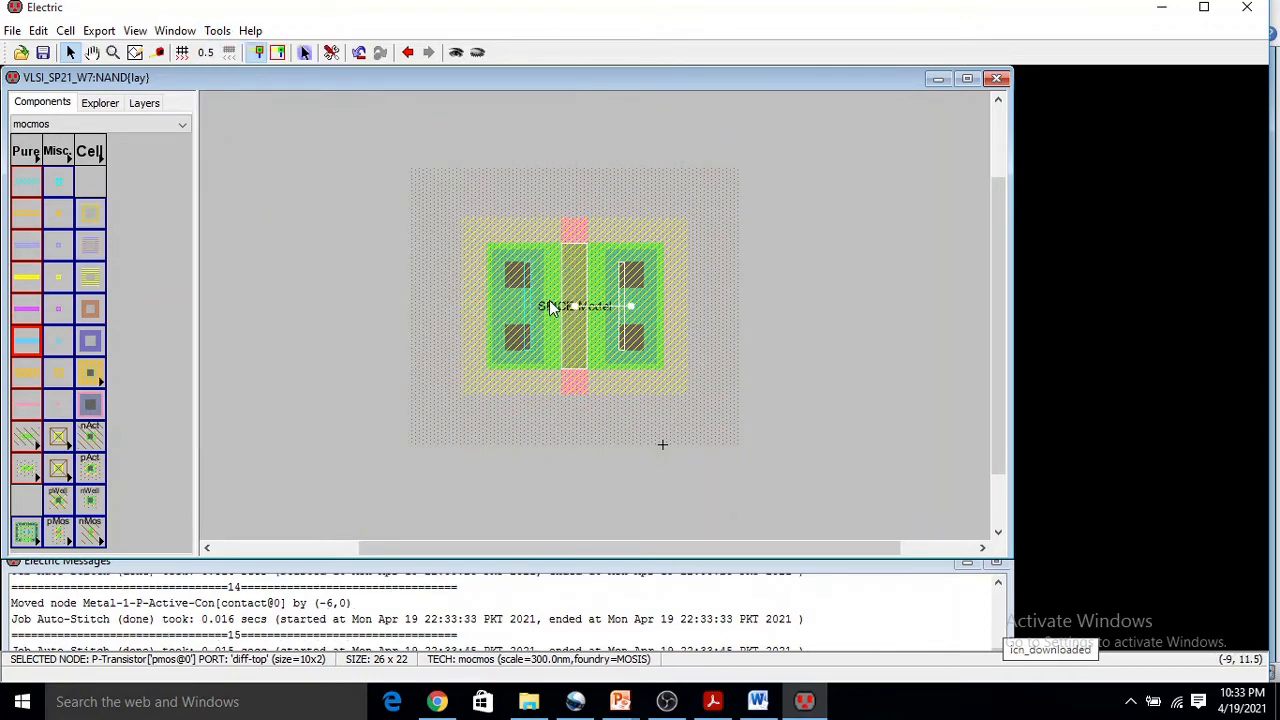
# - Change the transistor's SPICE model text to Pmos
pyautogui.keyDown('ctrl'); pyautogui.scroll(5, 549, 306); pyautogui.keyUp('ctrl')
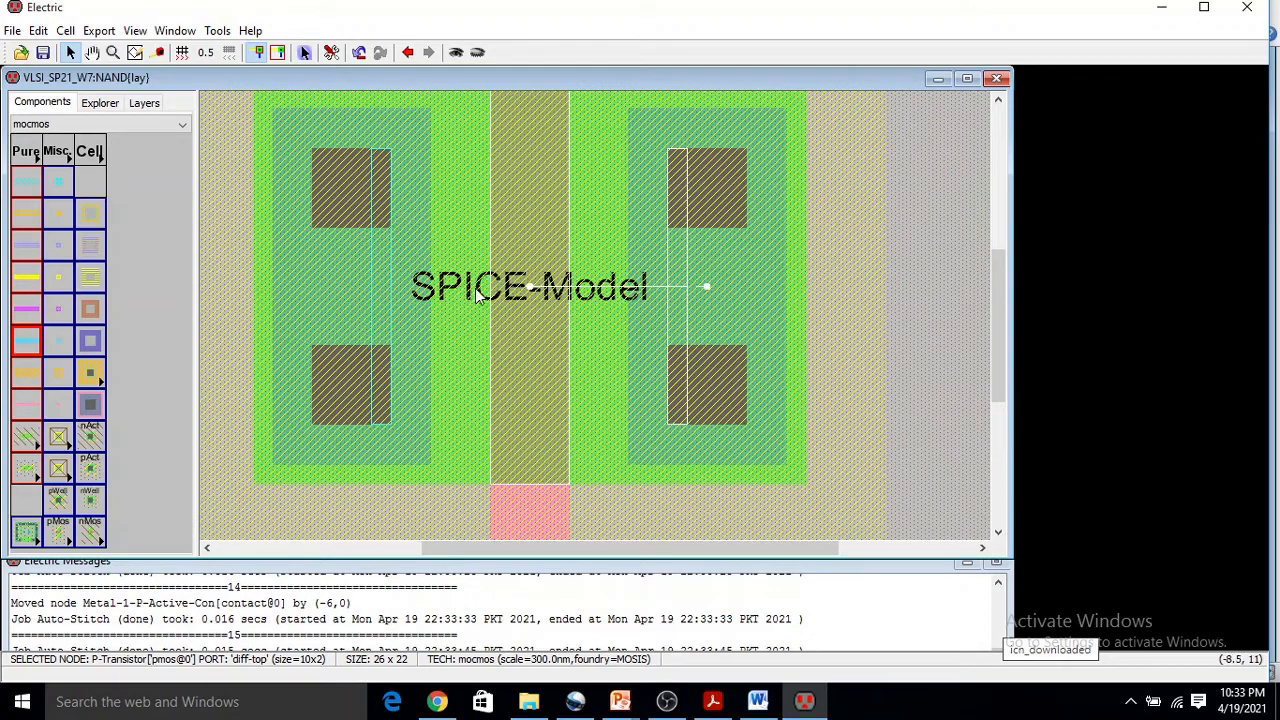
pyautogui.click(478, 295)
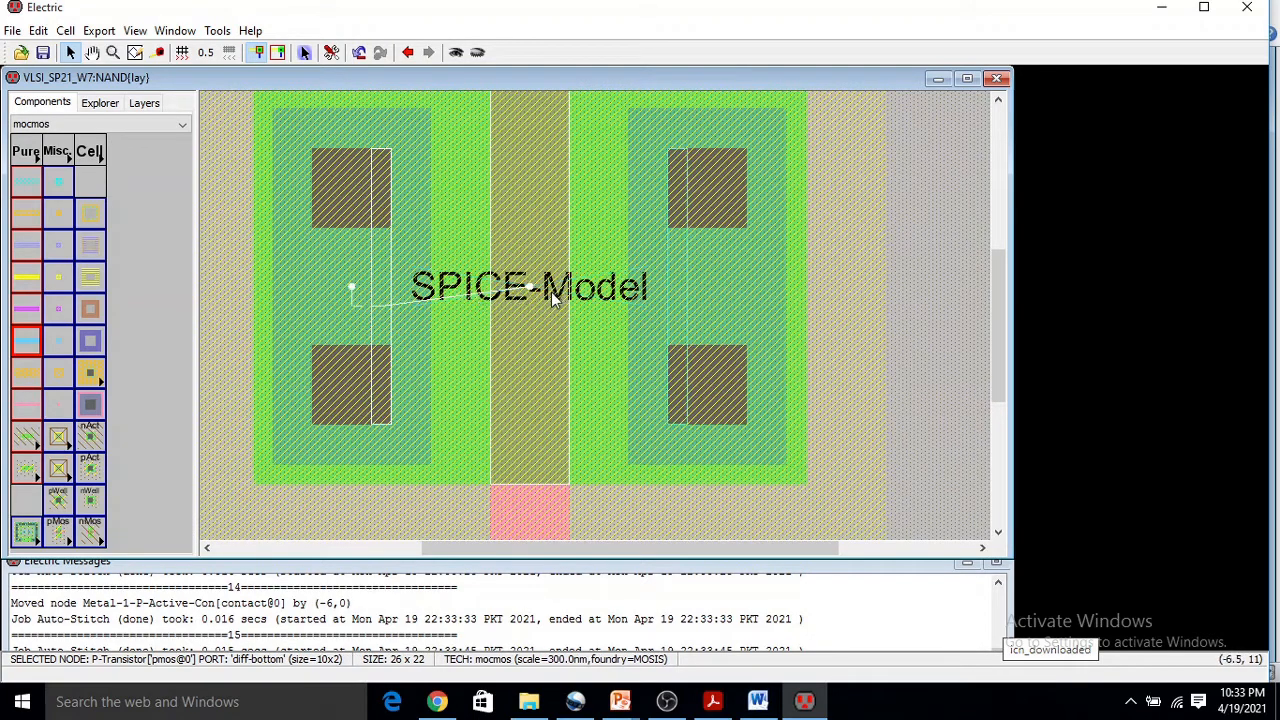
pyautogui.click(463, 290)
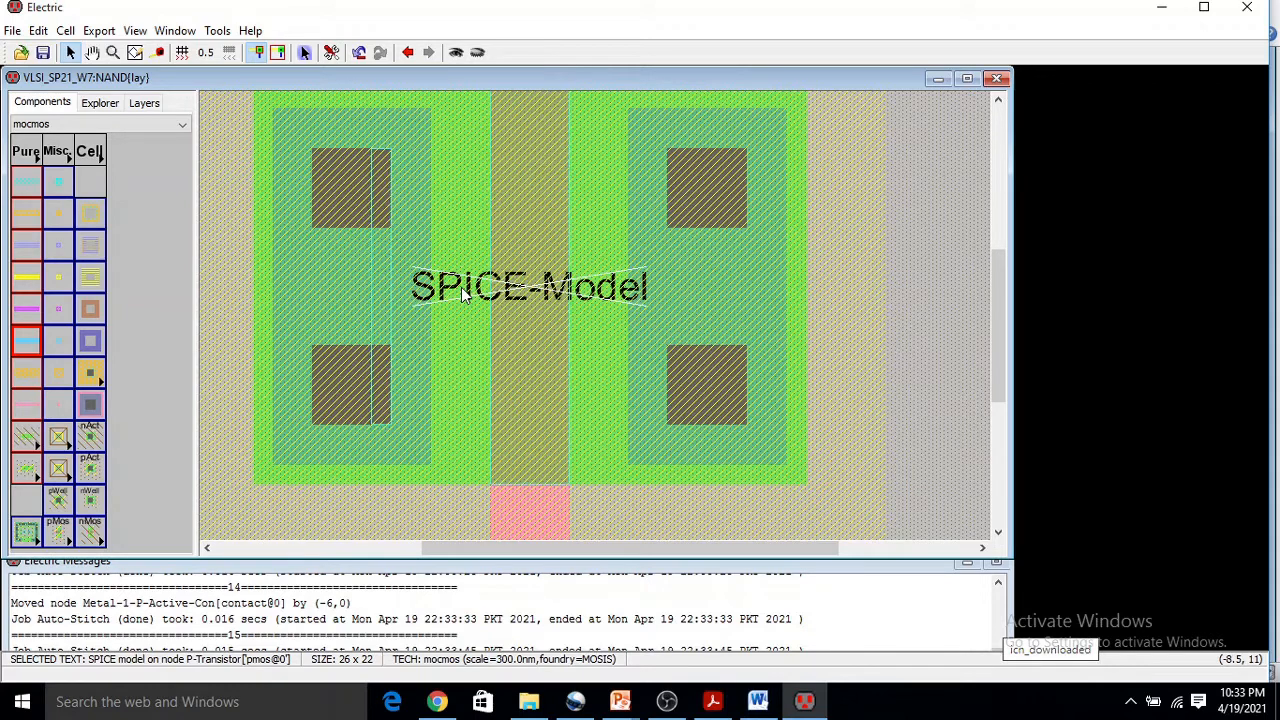
pyautogui.doubleClick(461, 287)
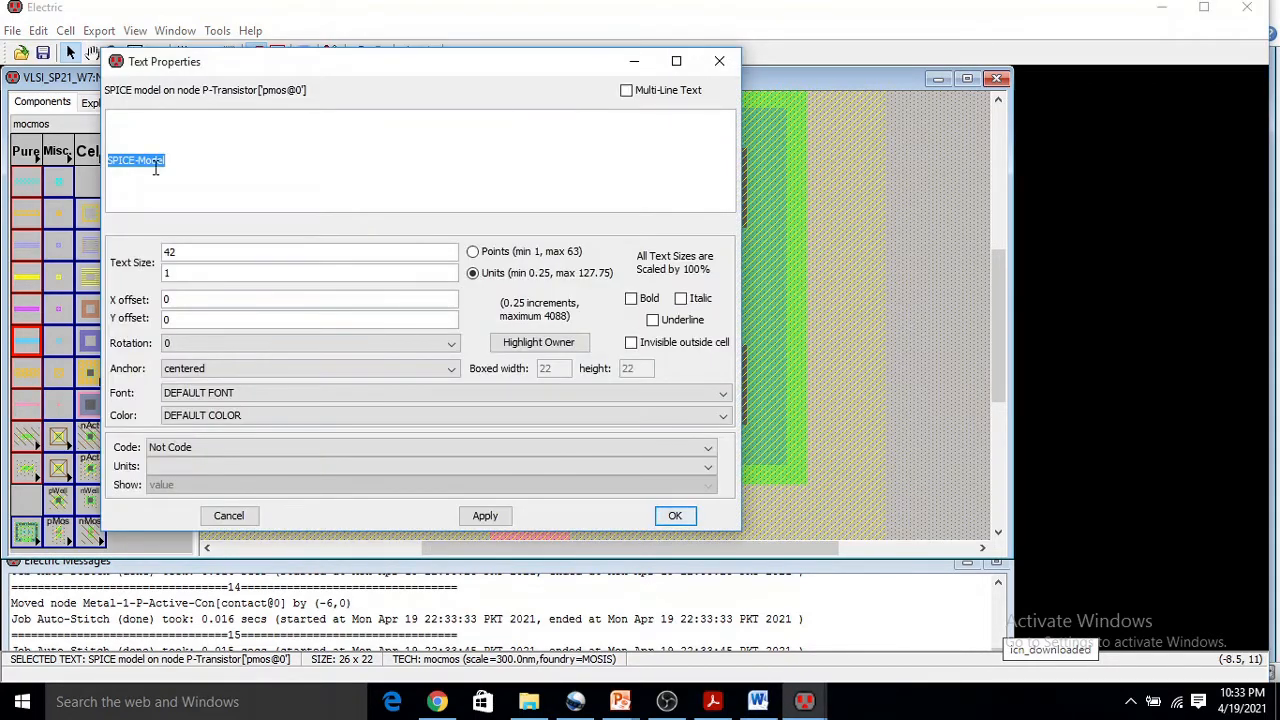
pyautogui.write('Pmo')
pyautogui.click(500, 524)
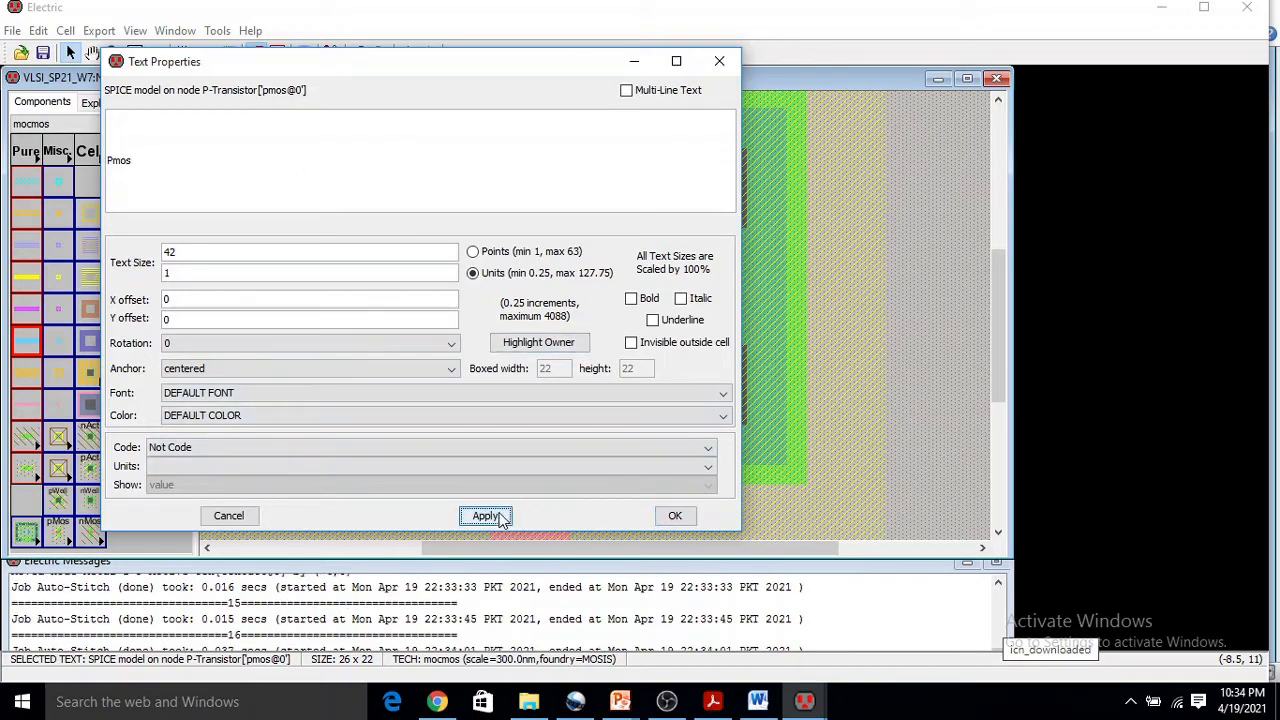
pyautogui.click(674, 516)
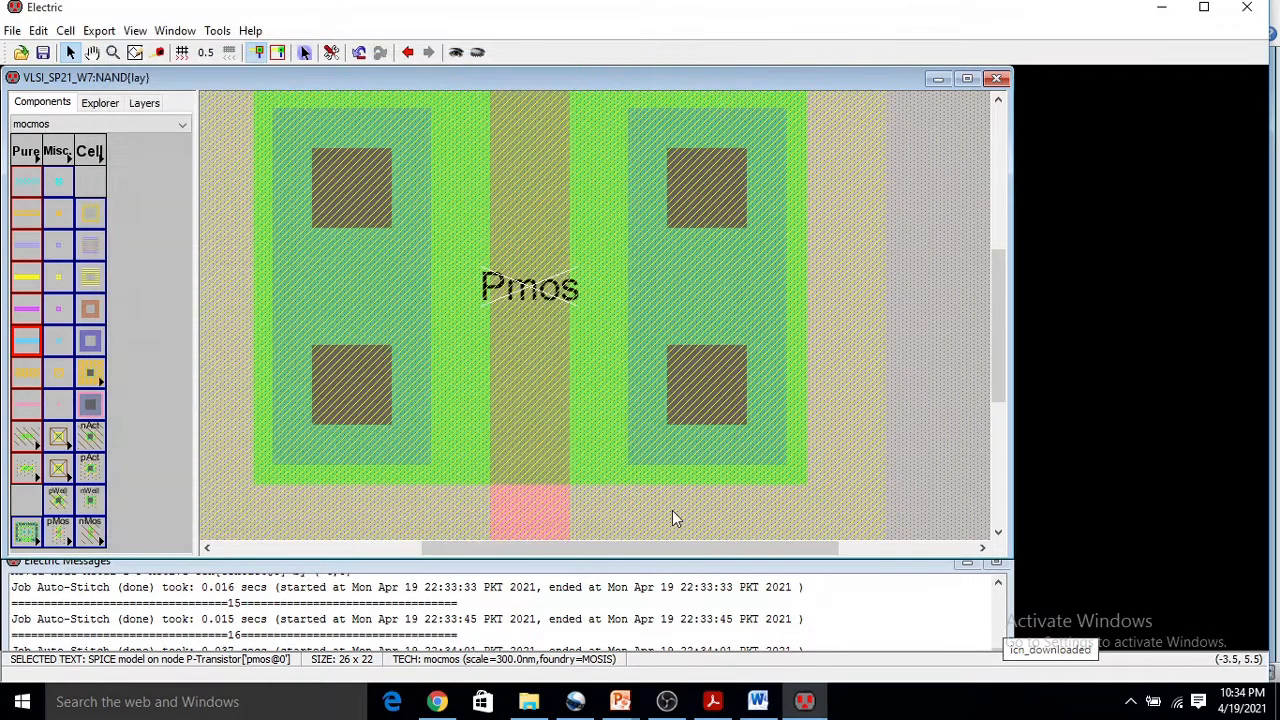
# - Set the Pmos label's text size to 3 units and its rotation to 90
pyautogui.doubleClick(535, 295)
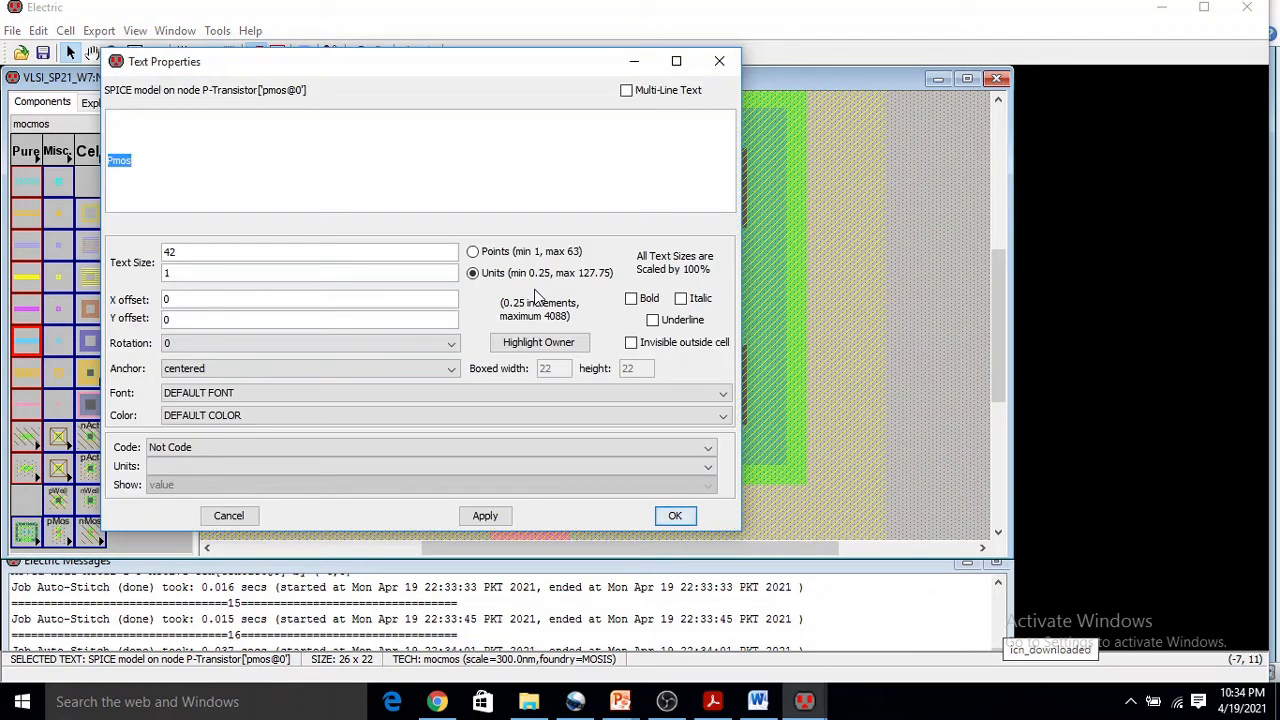
pyautogui.moveTo(178, 273); pyautogui.dragTo(154, 273)
pyautogui.write('3')
pyautogui.click(250, 345)
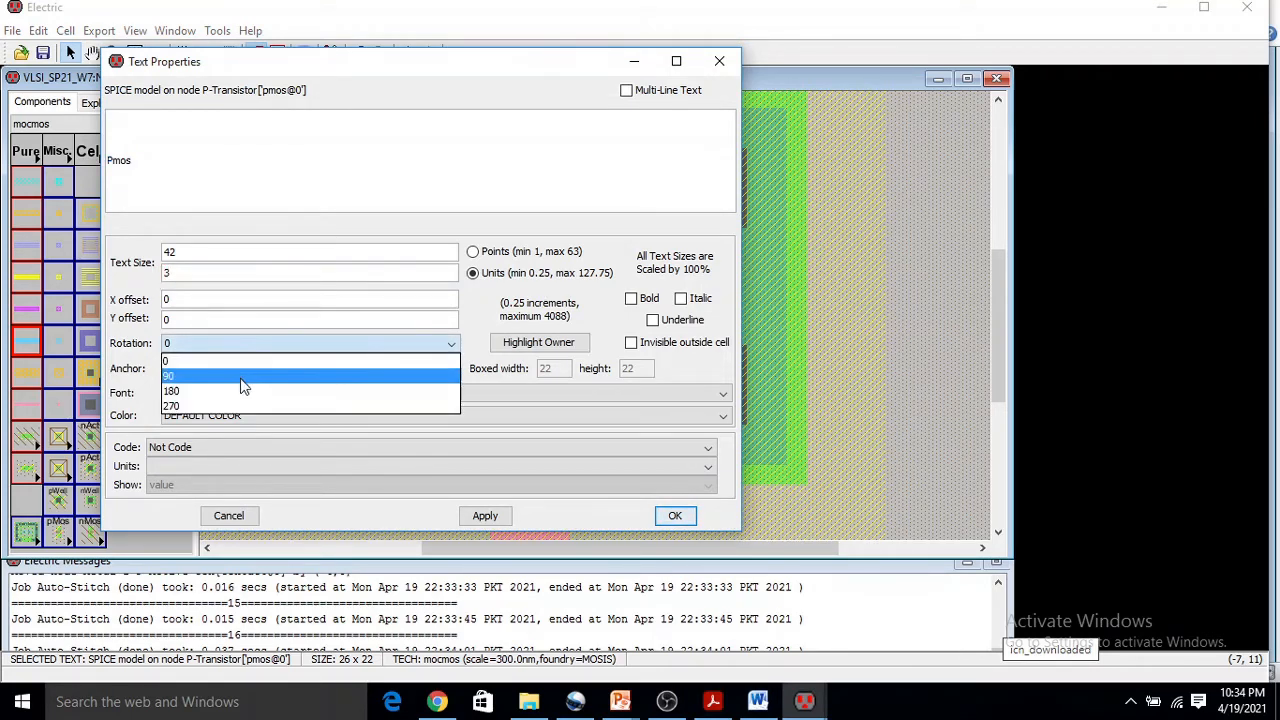
pyautogui.click(240, 376)
pyautogui.click(484, 516)
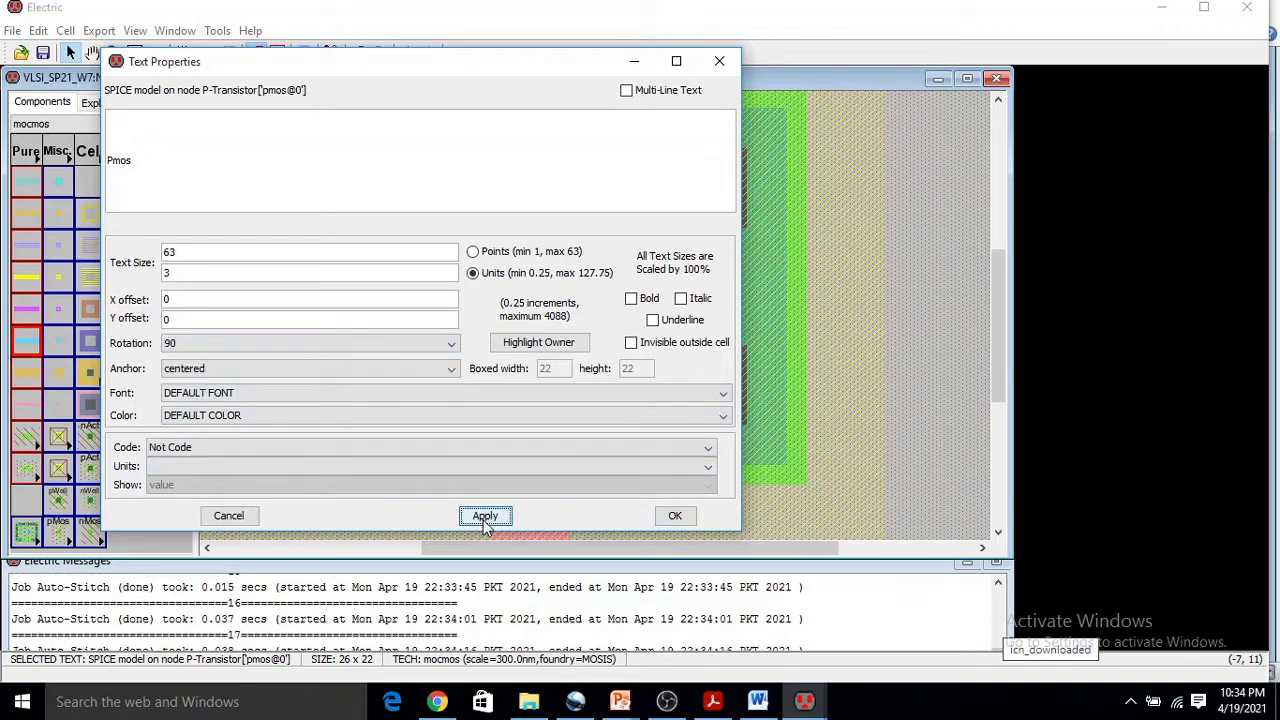
pyautogui.click(673, 516)
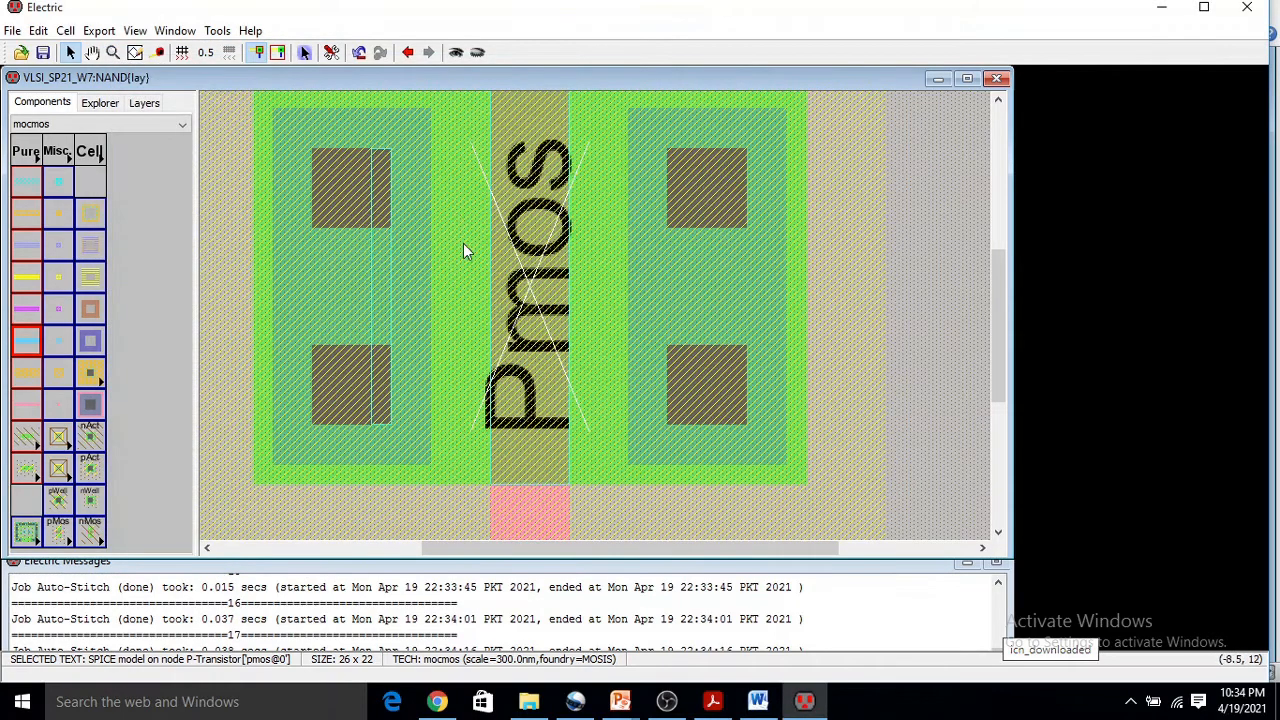
# - Move the whole PMOS transistor with its contacts, arcs and label by (-9.5, 0.5)
pyautogui.keyDown('ctrl'); pyautogui.scroll(-4, 463, 243); pyautogui.keyUp('ctrl')
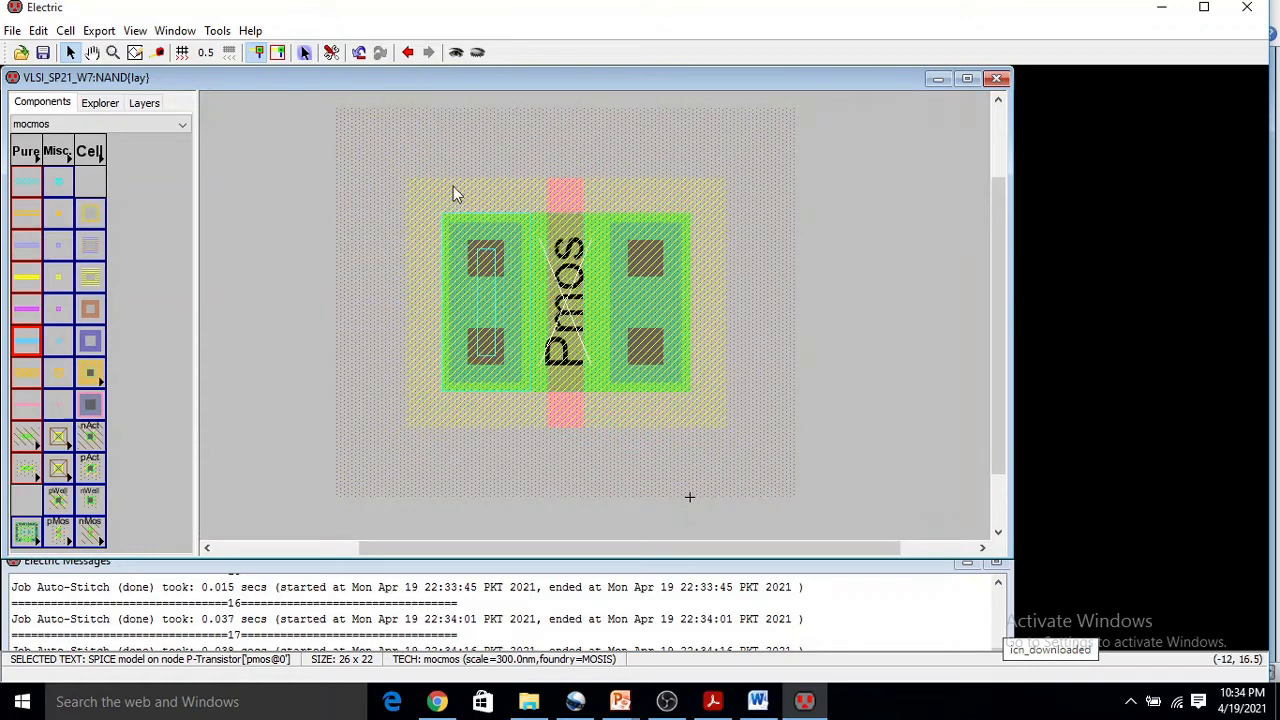
pyautogui.scroll(-3, 378, 136)
pyautogui.keyDown('ctrl'); pyautogui.scroll(2, 378, 136); pyautogui.keyUp('ctrl')
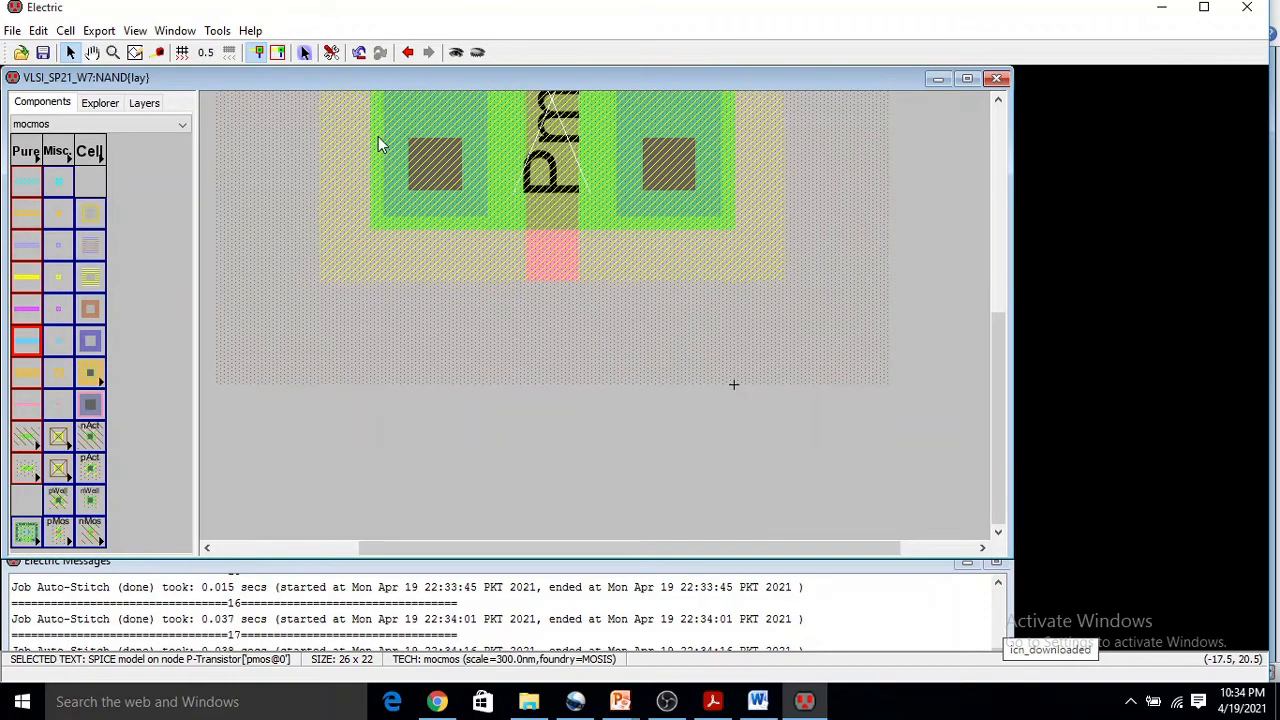
pyautogui.keyDown('ctrl'); pyautogui.scroll(-2, 378, 136); pyautogui.keyUp('ctrl')
pyautogui.moveTo(1003, 315); pyautogui.dragTo(1000, 240)
pyautogui.moveTo(373, 131); pyautogui.dragTo(802, 431)
pyautogui.moveTo(586, 313); pyautogui.dragTo(476, 309)
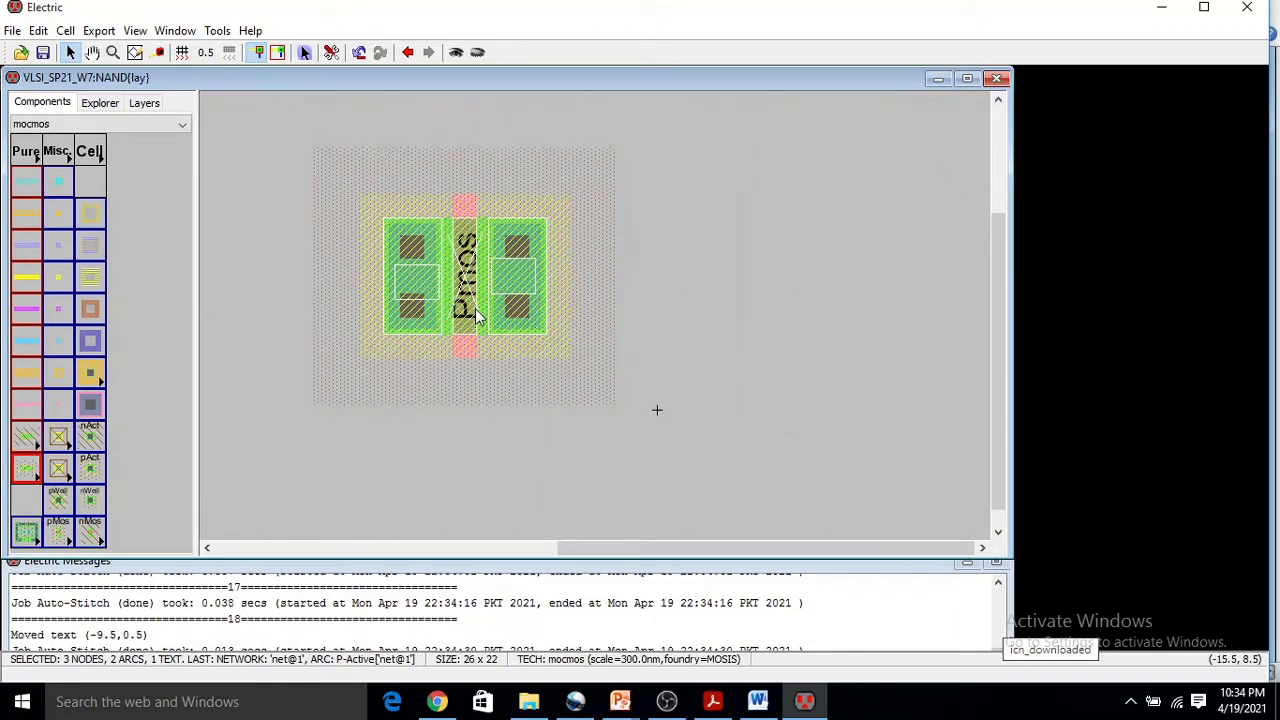
# - Copy the complete PMOS transistor with its contacts and paste the duplicate at an offset of (25, 0)
pyautogui.click(38, 30)
pyautogui.click(616, 160)
pyautogui.click(752, 248)
pyautogui.hotkey('ctrl', 'v')
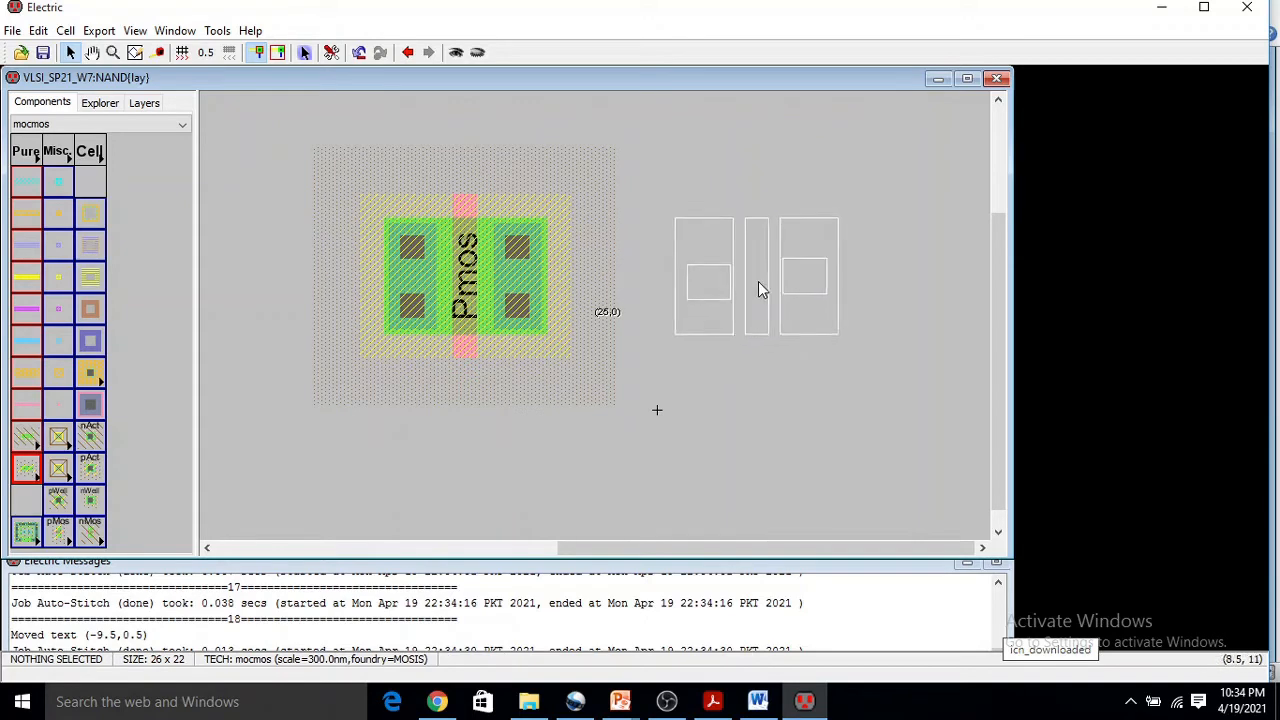
pyautogui.click(758, 289)
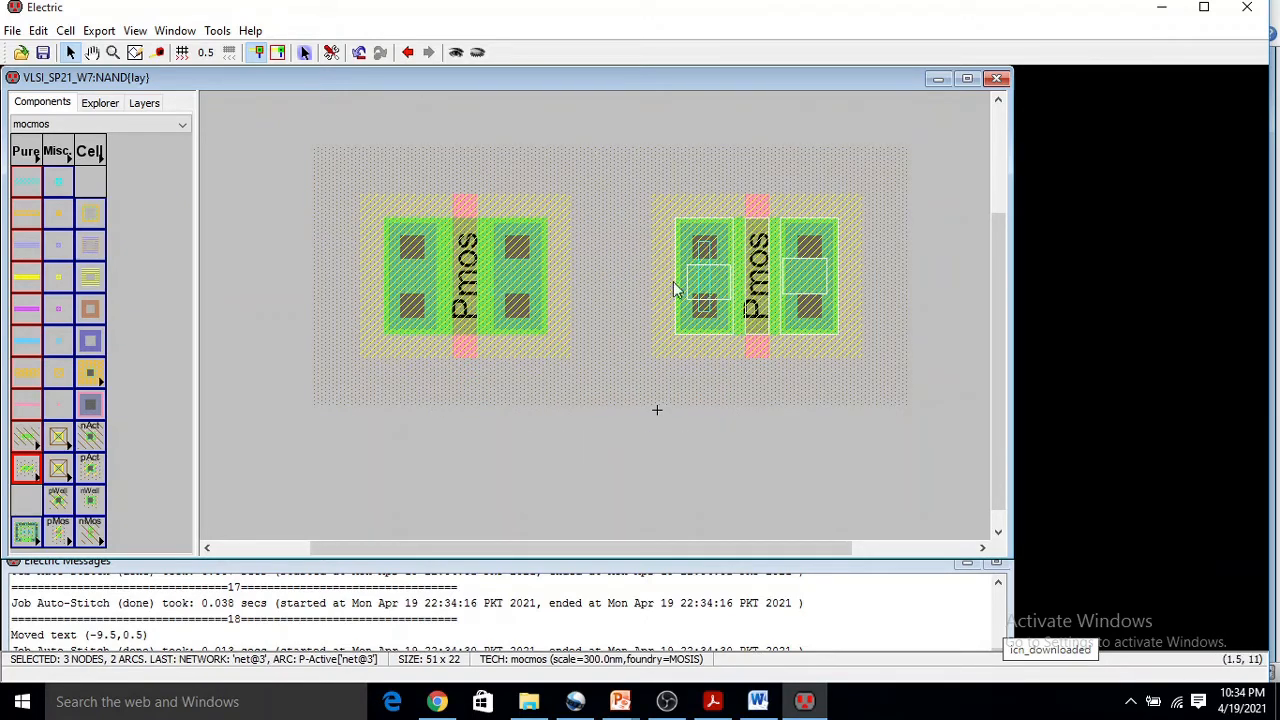
# - Switch to PowerPoint to examine the NAND layout sketch's PMOS arrangement, and return to Electric
pyautogui.moveTo(621, 704)
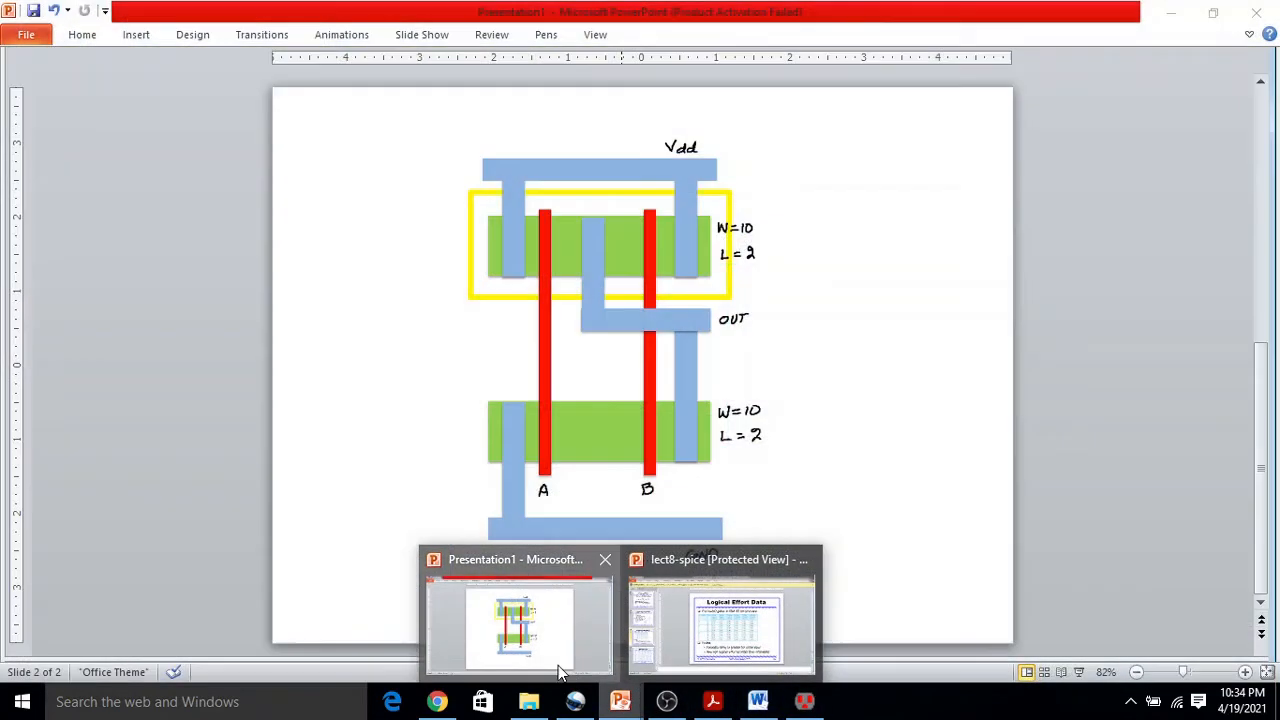
pyautogui.click(555, 660)
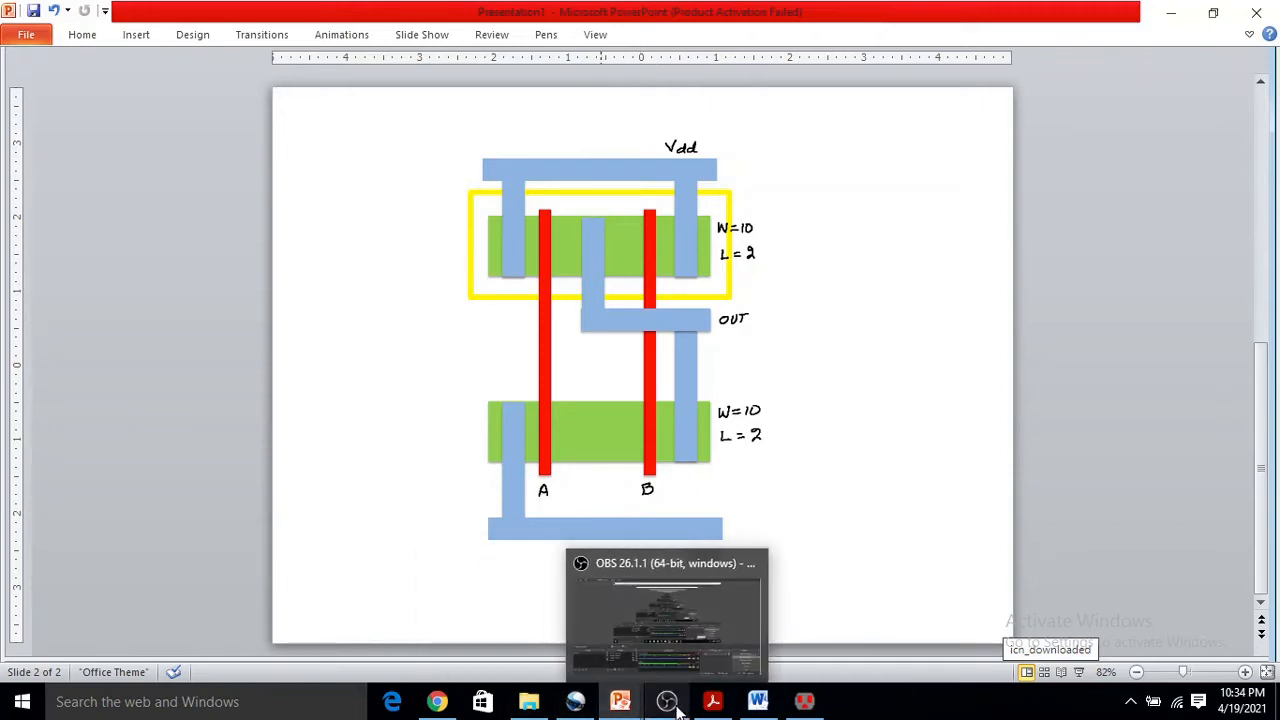
pyautogui.click(804, 701)
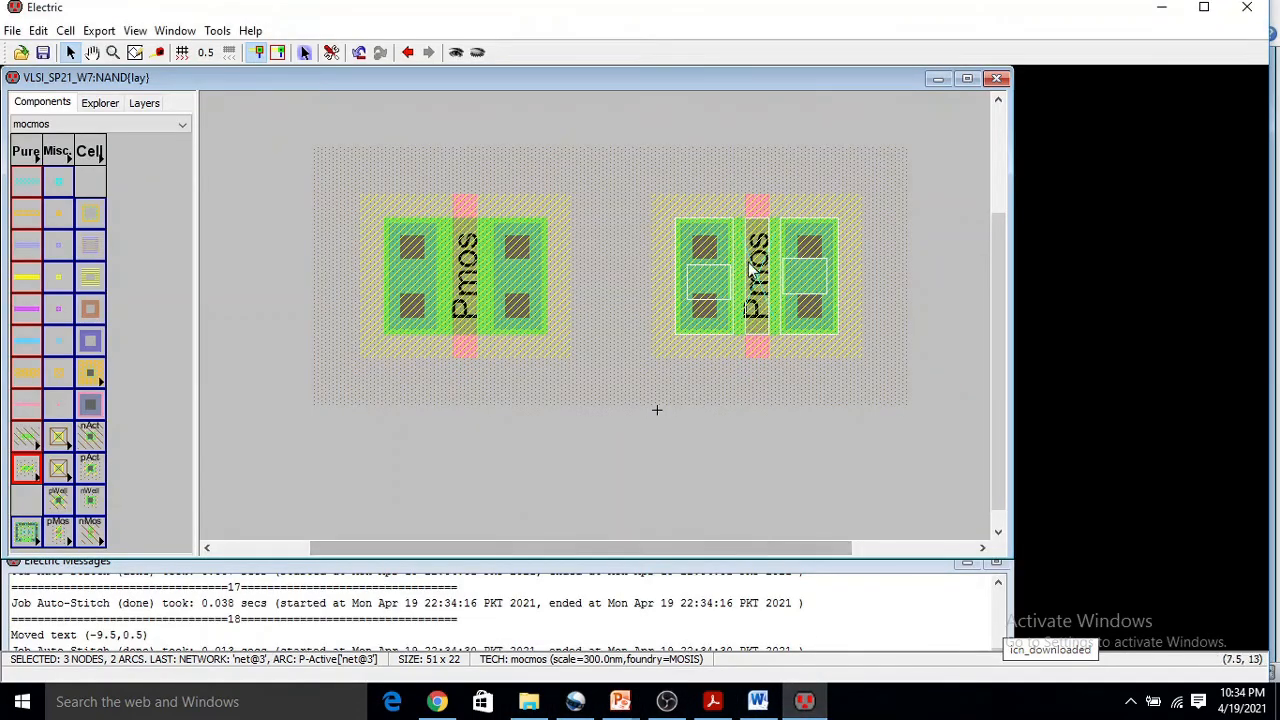
# - Move the pasted PMOS with its contacts by (-1, 0) and (-15, 0) so the two facing contacts overlap
pyautogui.moveTo(629, 102); pyautogui.dragTo(726, 318)
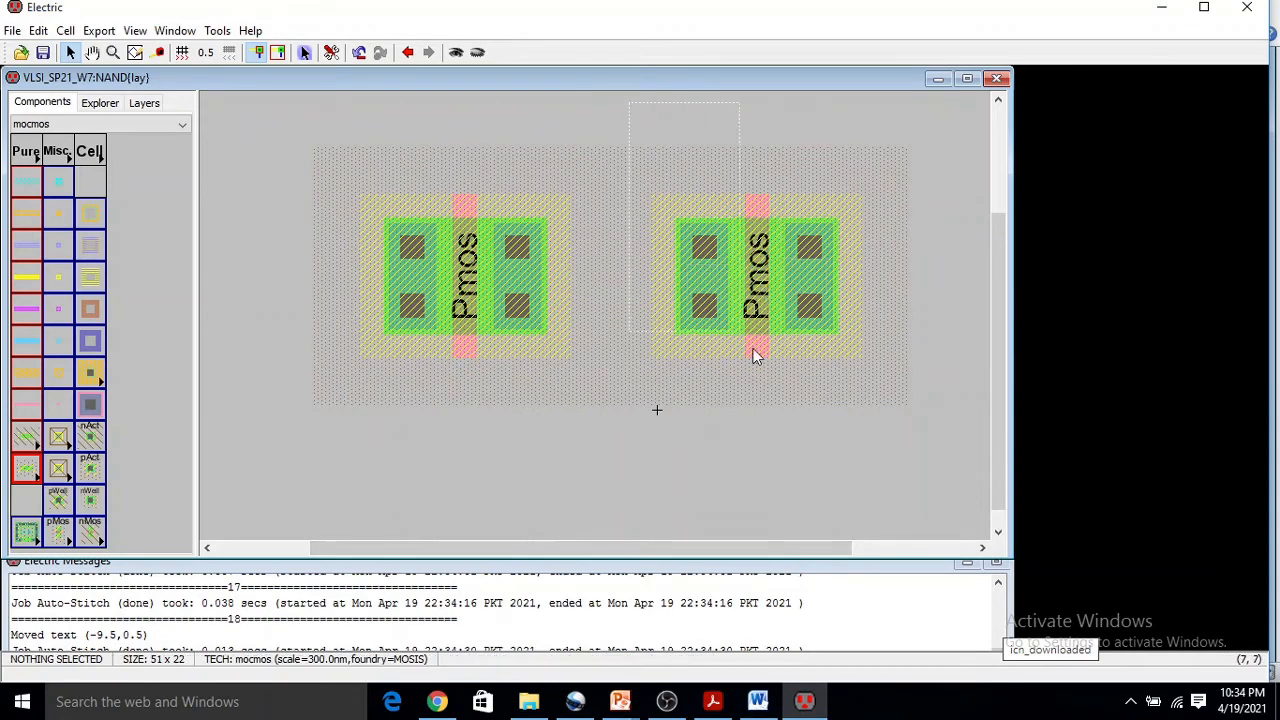
pyautogui.moveTo(906, 449); pyautogui.dragTo(906, 449)
pyautogui.moveTo(758, 288)
pyautogui.mouseDown()
pyautogui.moveTo(689, 274)
pyautogui.moveTo(621, 283)
pyautogui.moveTo(745, 283)
pyautogui.mouseUp()
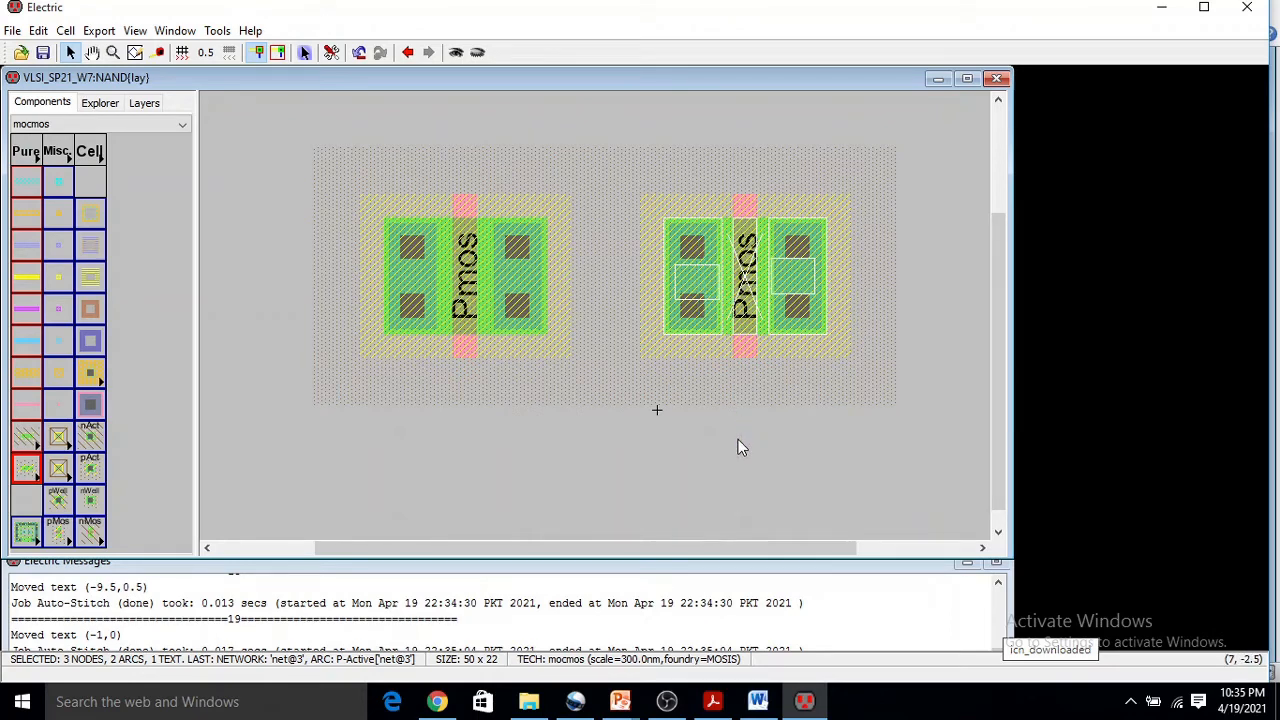
pyautogui.moveTo(620, 121); pyautogui.dragTo(915, 445)
pyautogui.moveTo(748, 283); pyautogui.dragTo(572, 278)
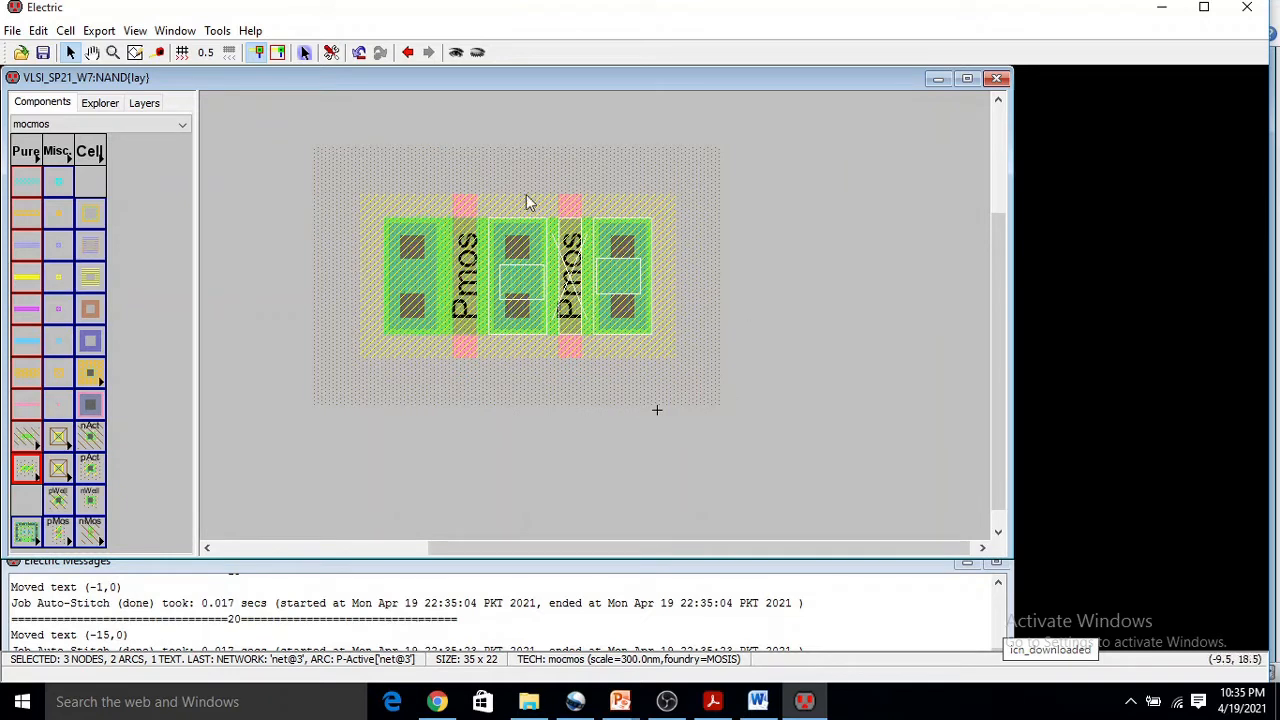
pyautogui.click(641, 453)
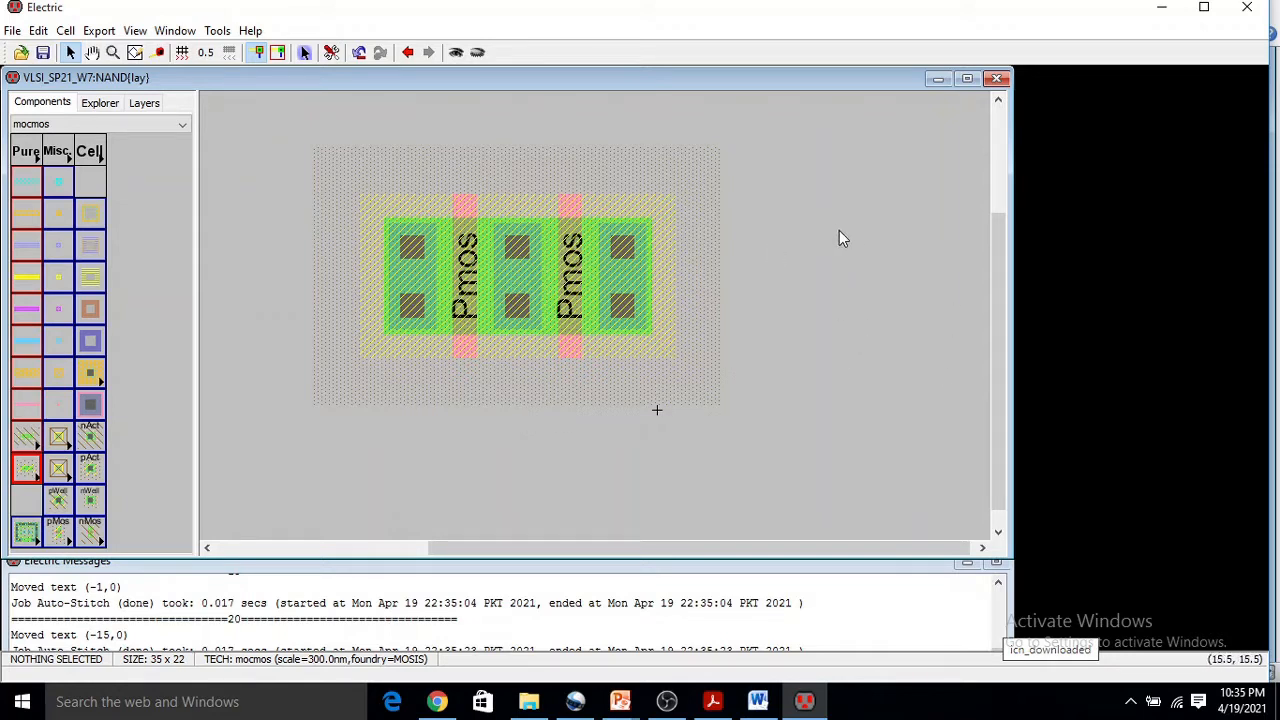
# - Delete one of the two overlapping P-active contacts between the transistors
pyautogui.click(520, 333)
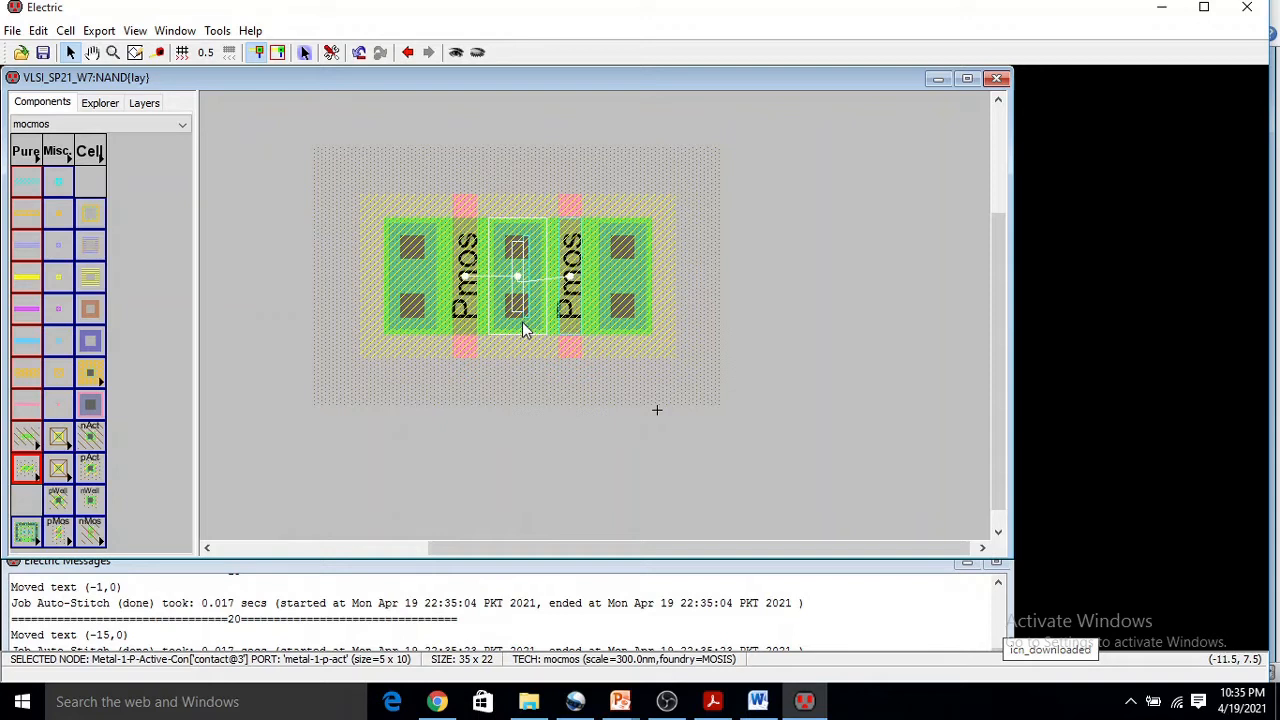
pyautogui.press('Delete')
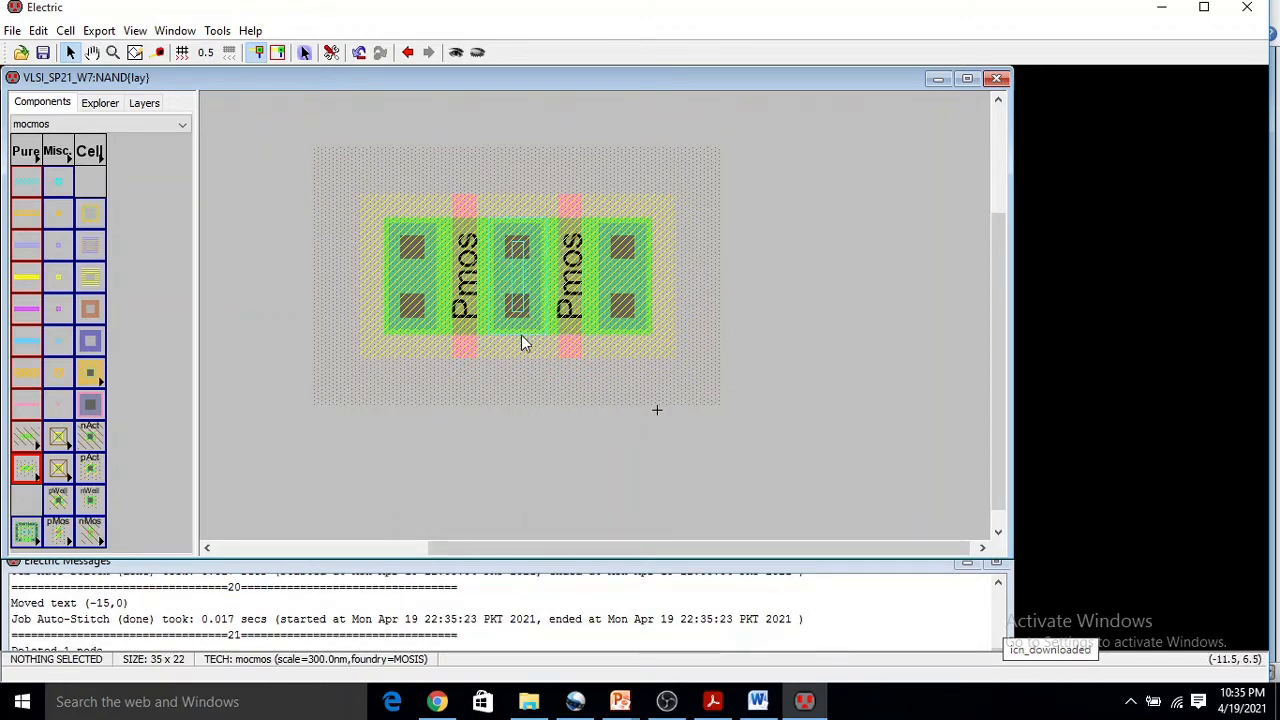
# - Try deleting the remaining middle contact and joining the transistors' facing diffusions with a P-Active arc, and undo both changes
pyautogui.click(533, 337)
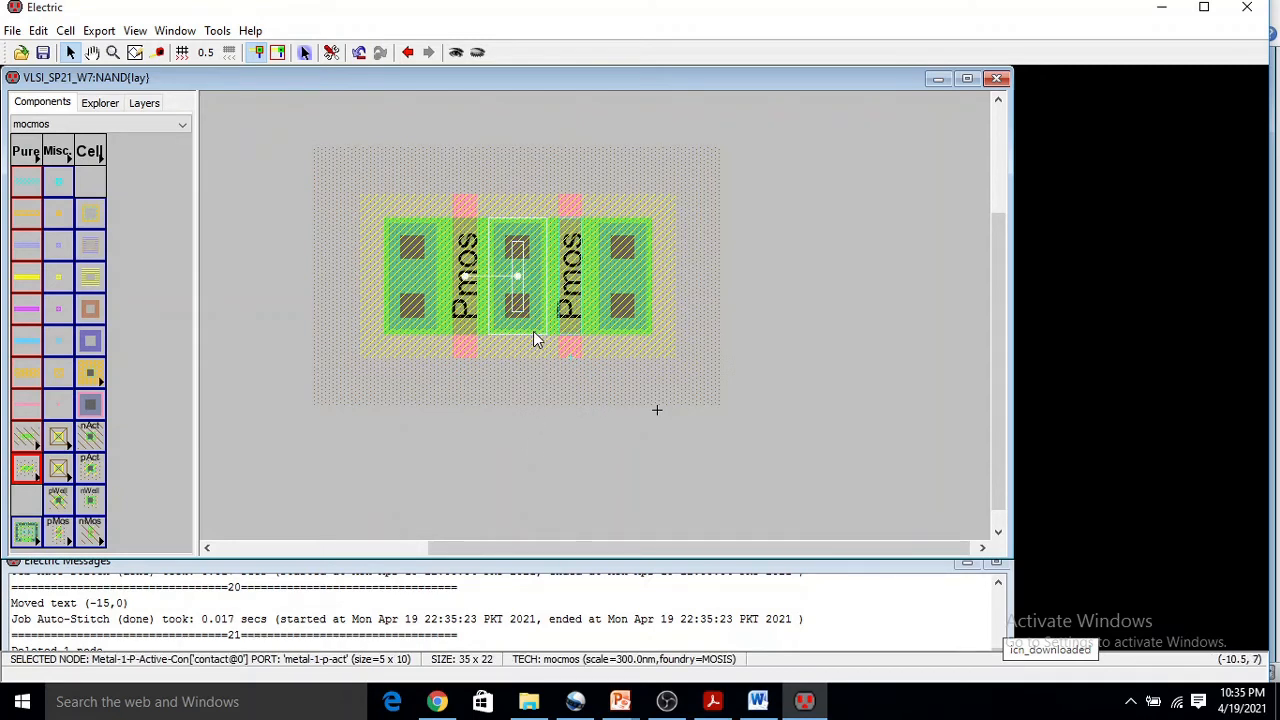
pyautogui.press('Delete')
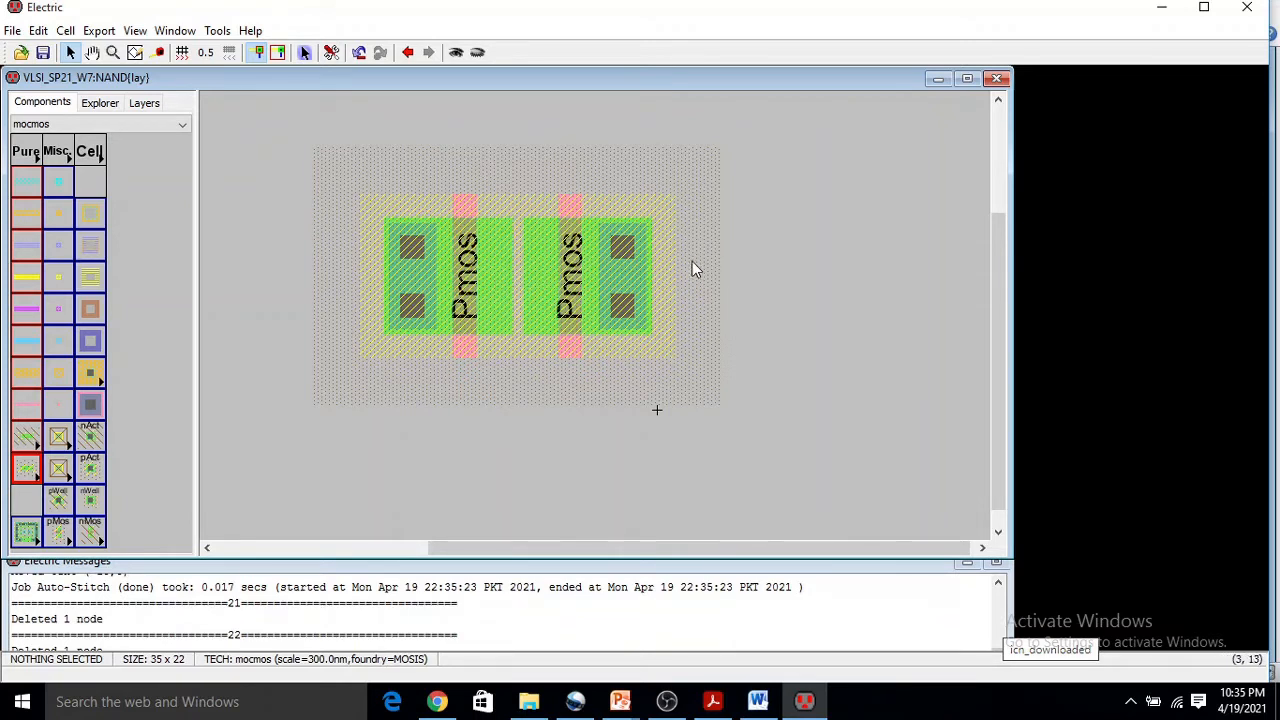
pyautogui.click(510, 280)
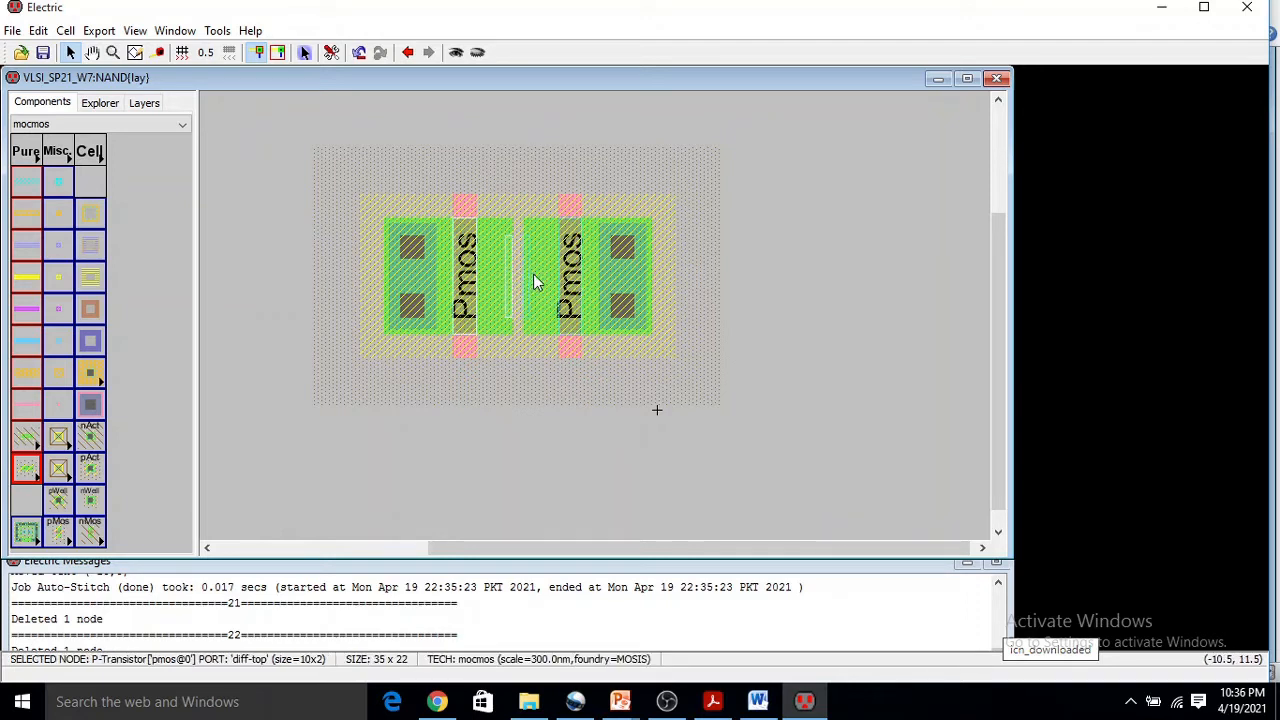
pyautogui.rightClick(533, 282)
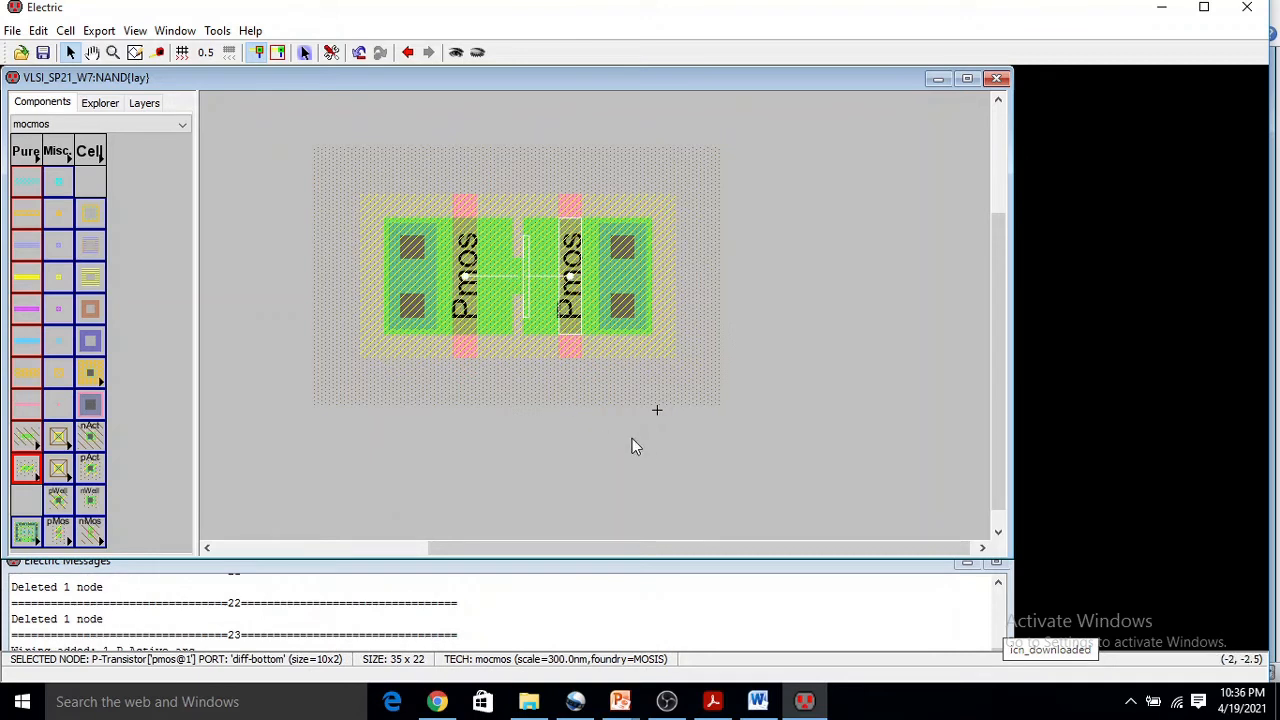
pyautogui.hotkey('ctrl', 'z')
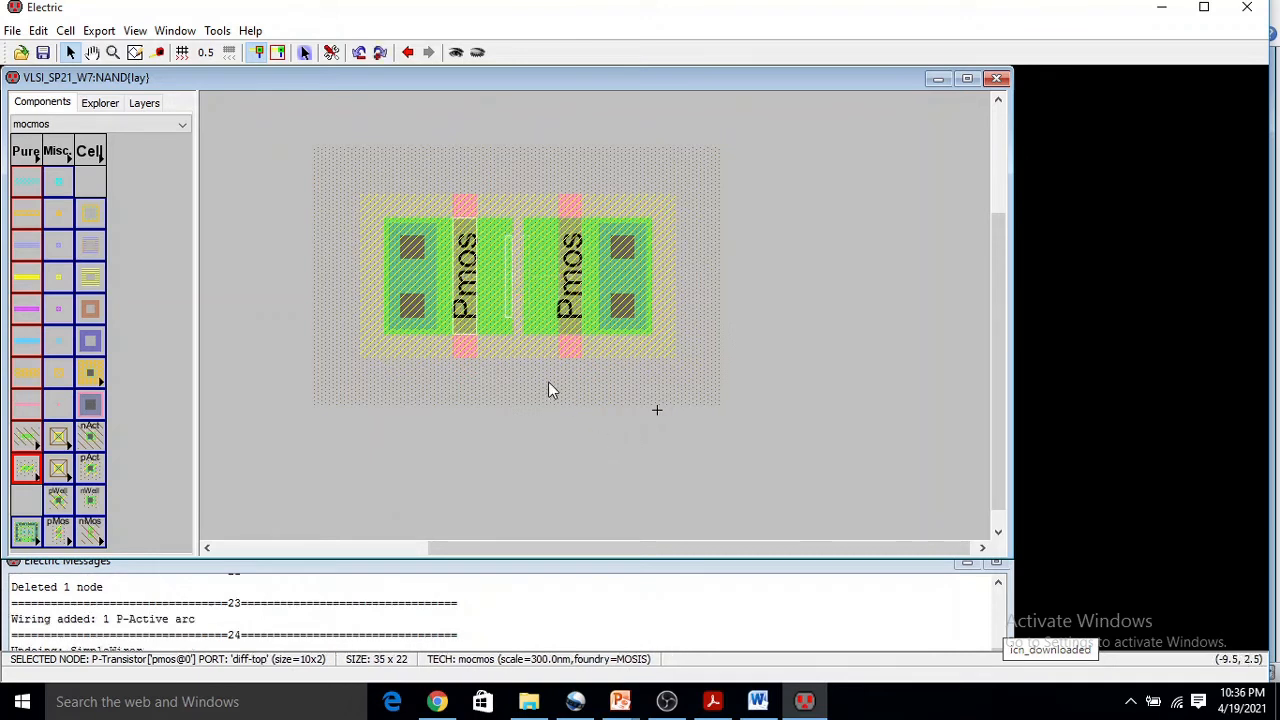
pyautogui.hotkey('ctrl', 'z')
# - Wire the left transistor's inner diffusion side to the right transistor's facing diffusion side with a P-Active arc, keeping the shared middle contact
pyautogui.click(503, 268)
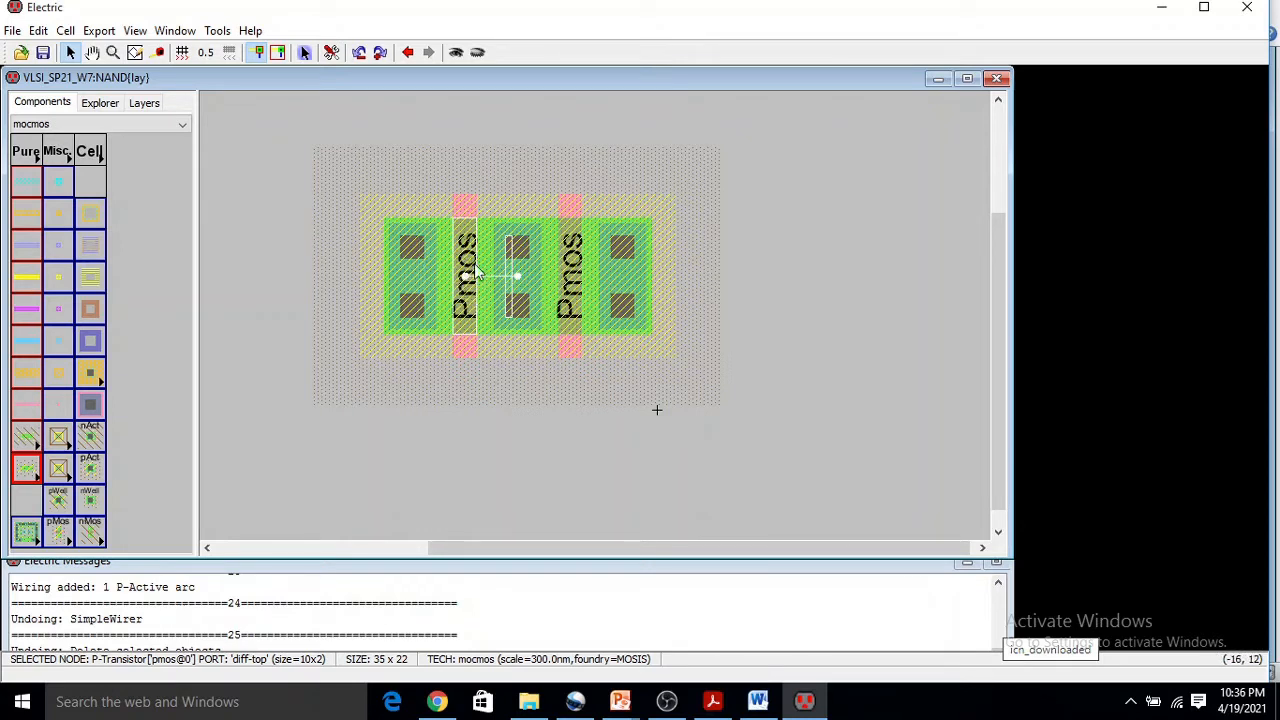
pyautogui.rightClick(530, 278)
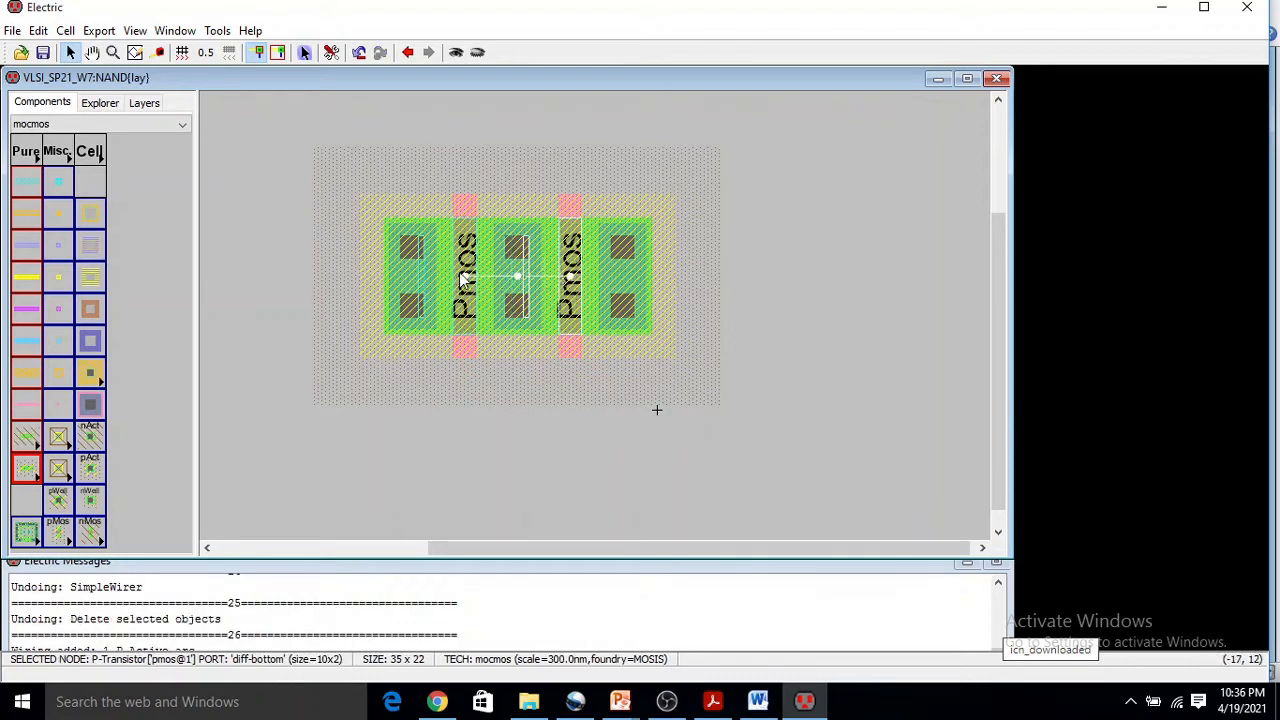
# - Try deleting the shared middle P-active contact to inspect the arc joining the two PMOS transistors, and undo the deletion
pyautogui.click(528, 410)
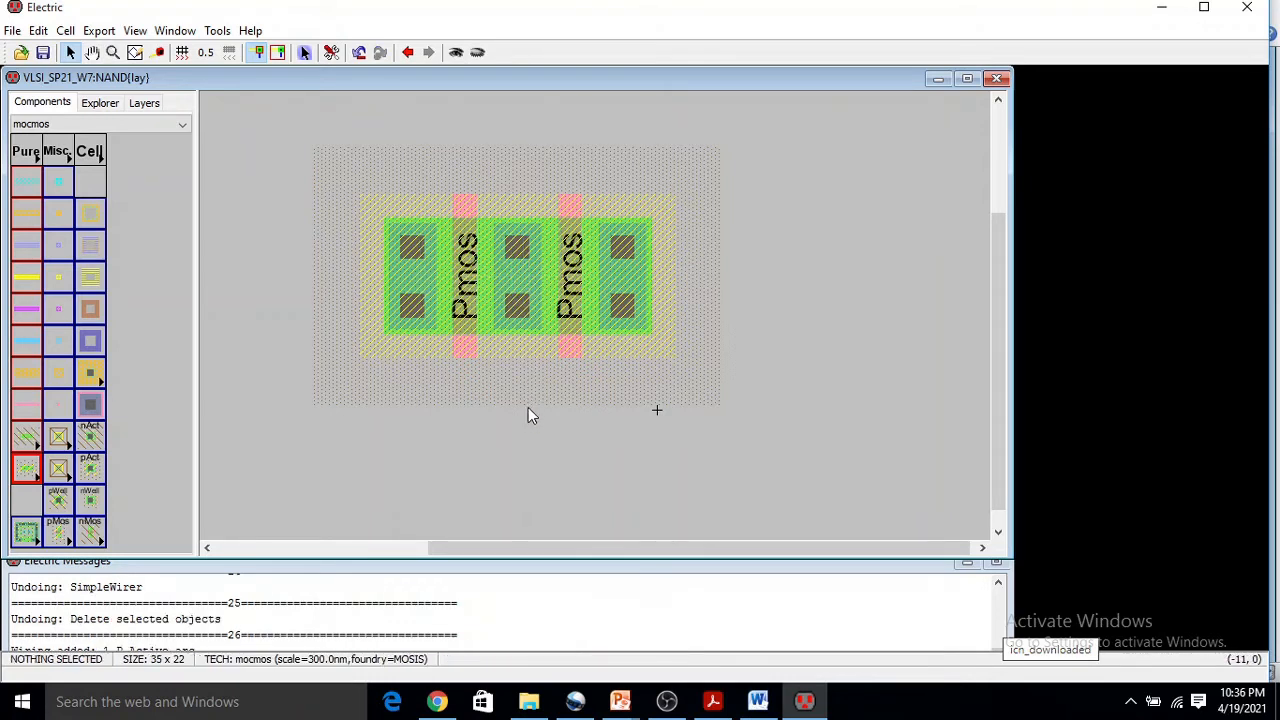
pyautogui.click(506, 327)
pyautogui.press('Delete')
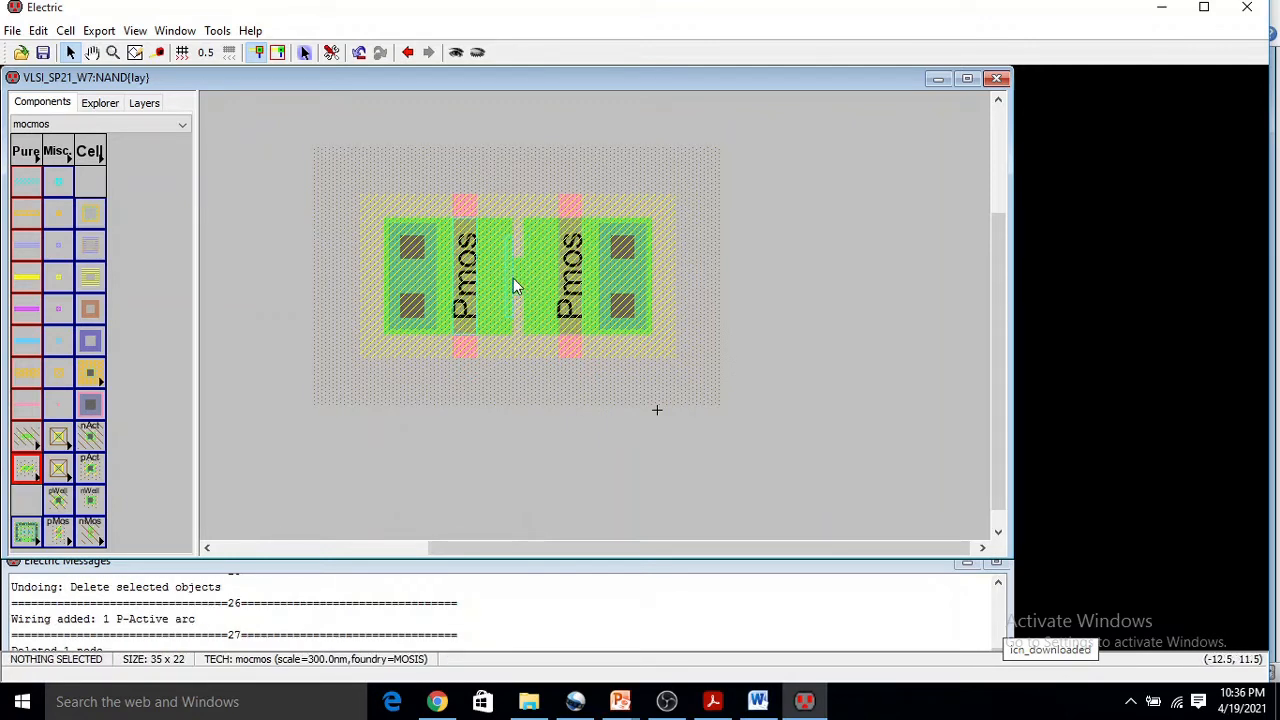
pyautogui.keyDown('ctrl'); pyautogui.scroll(5, 513, 279); pyautogui.keyUp('ctrl')
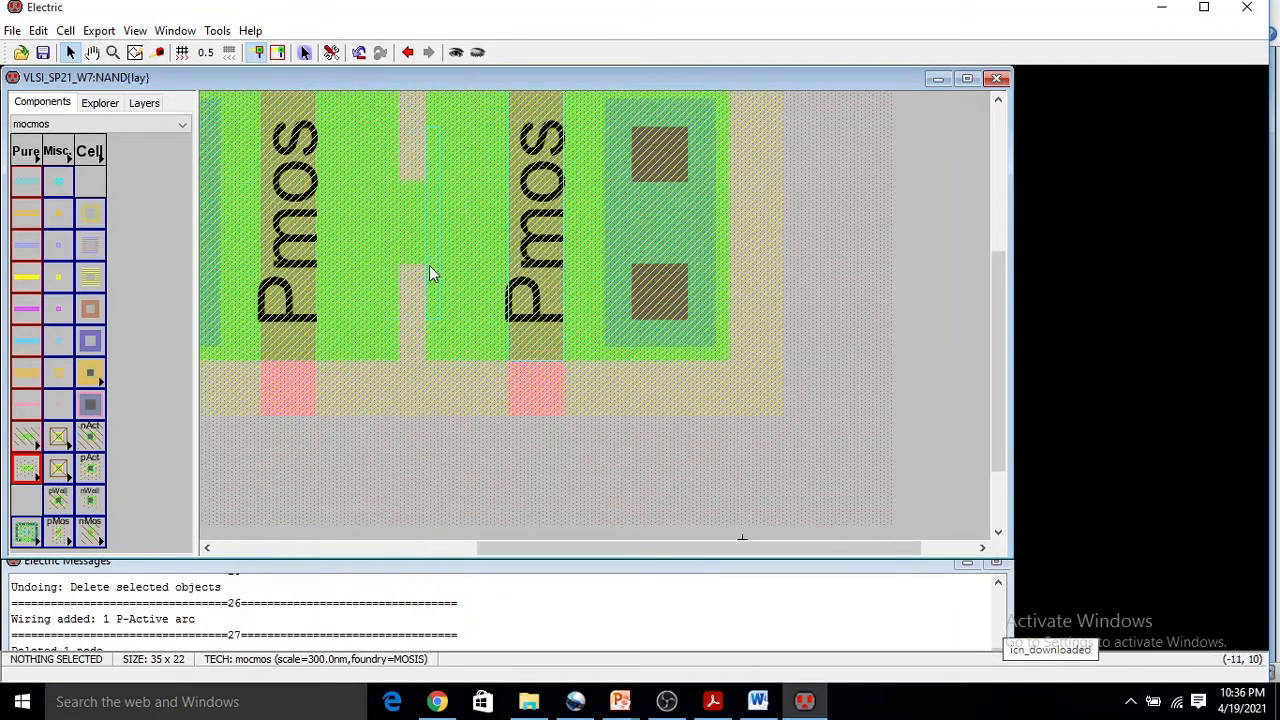
pyautogui.keyDown('ctrl'); pyautogui.scroll(-5, 424, 211); pyautogui.keyUp('ctrl')
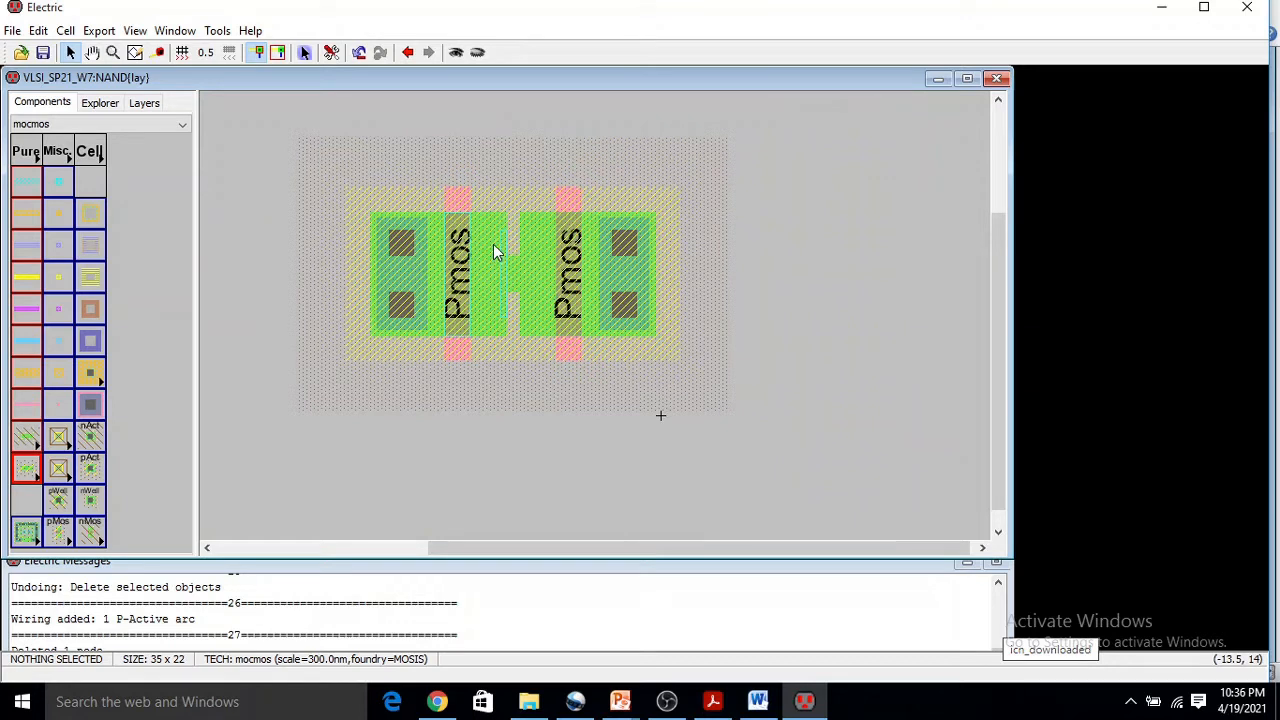
pyautogui.hotkey('ctrl', 'z')
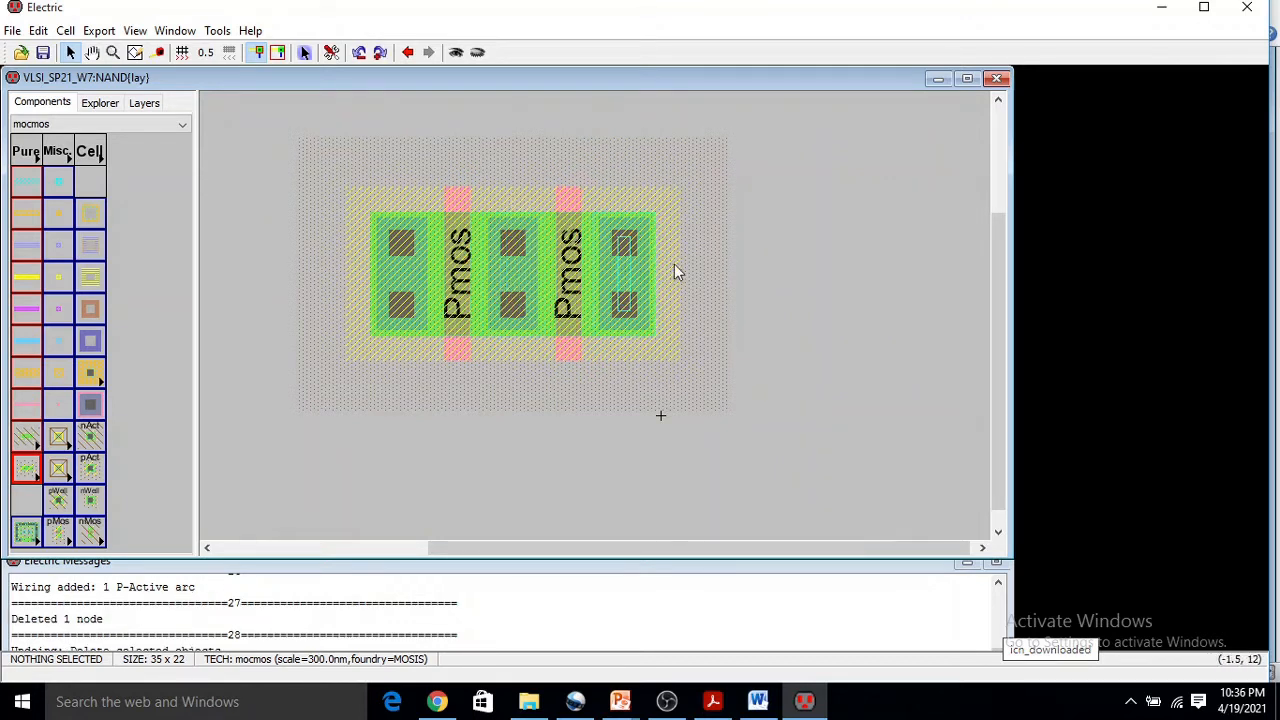
pyautogui.keyDown('ctrl'); pyautogui.scroll(-2, 748, 257); pyautogui.keyUp('ctrl')
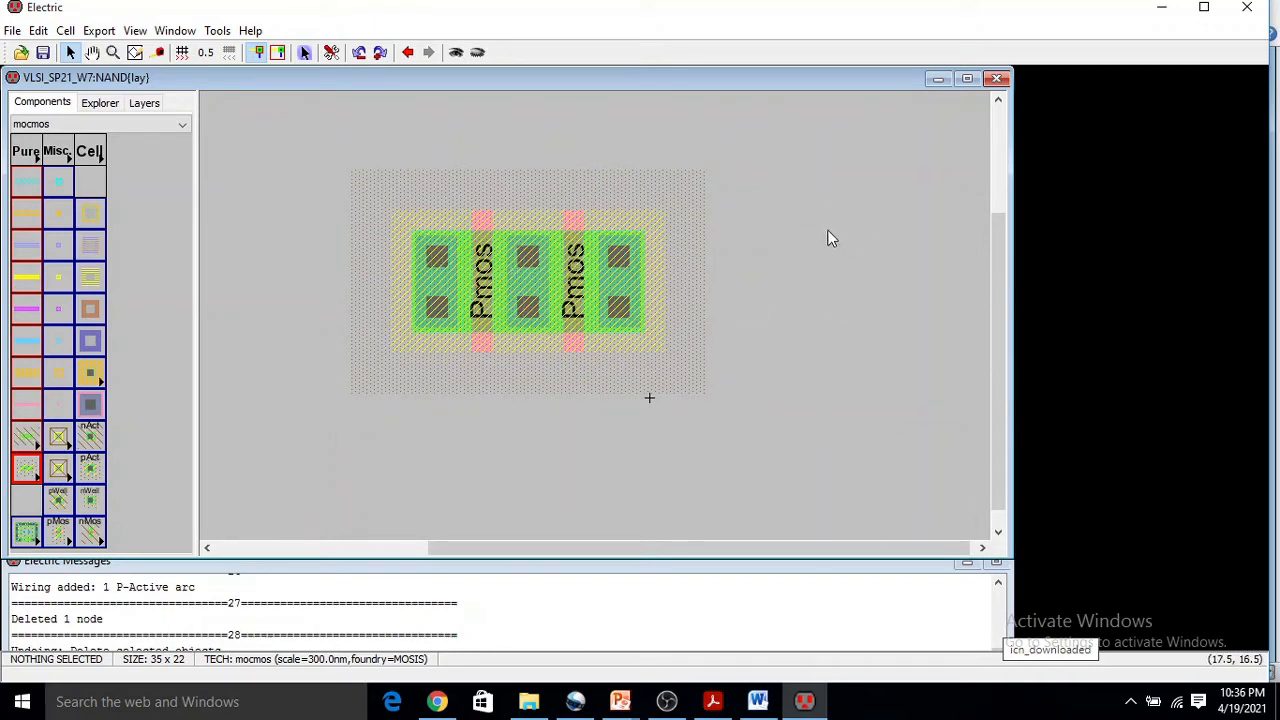
pyautogui.keyDown('ctrl'); pyautogui.scroll(-1, 828, 238); pyautogui.keyUp('ctrl')
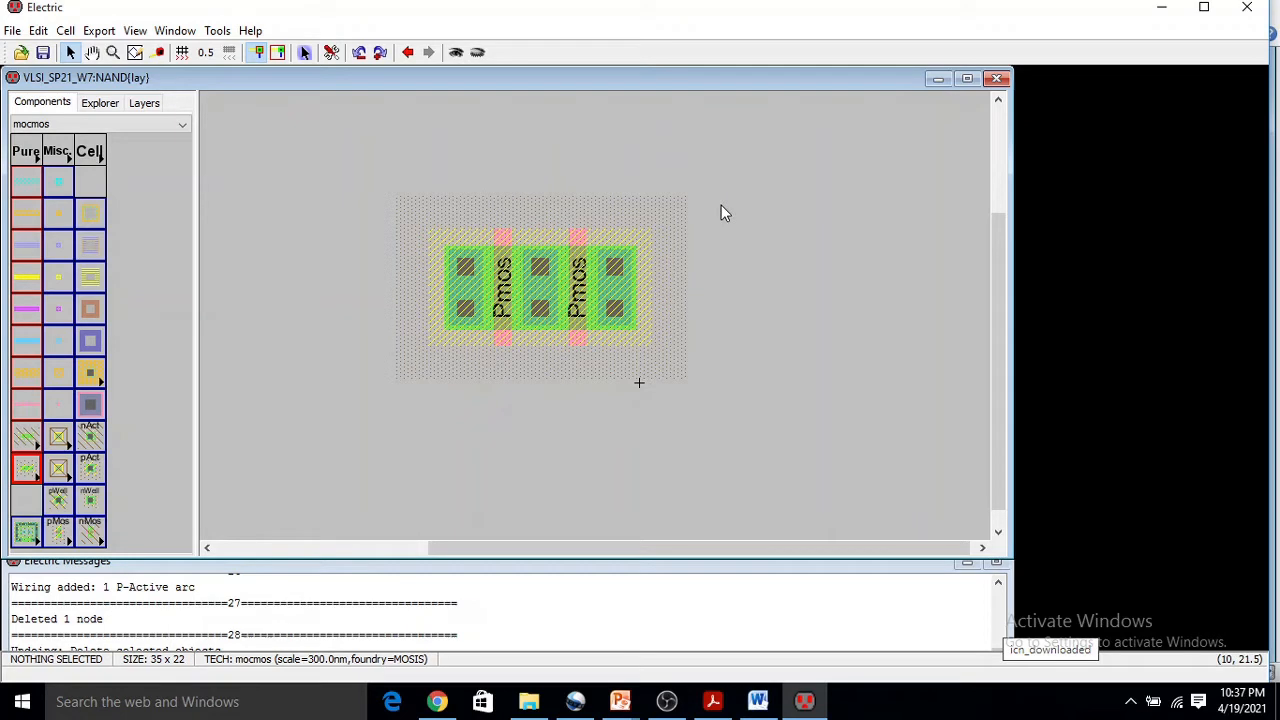
pyautogui.scroll(-3, 889, 268)
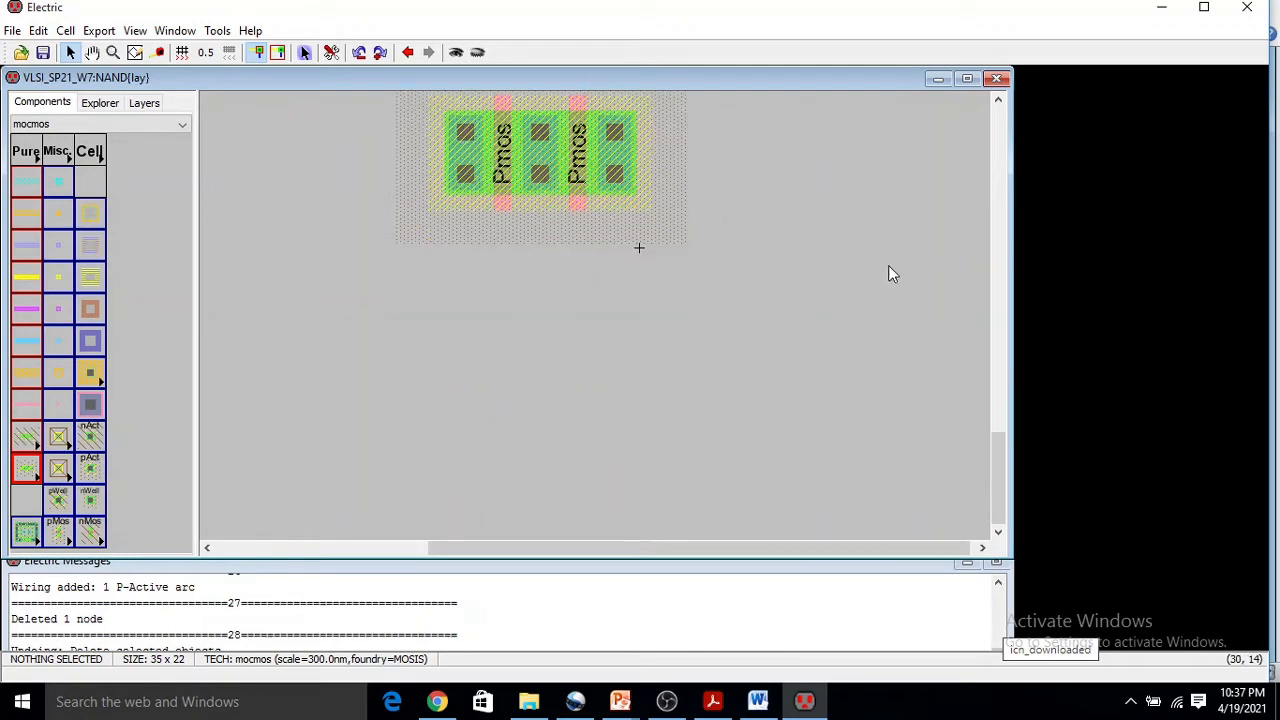
pyautogui.keyDown('ctrl'); pyautogui.scroll(3, 888, 265); pyautogui.keyUp('ctrl')
pyautogui.keyDown('ctrl'); pyautogui.scroll(-3, 888, 265); pyautogui.keyUp('ctrl')
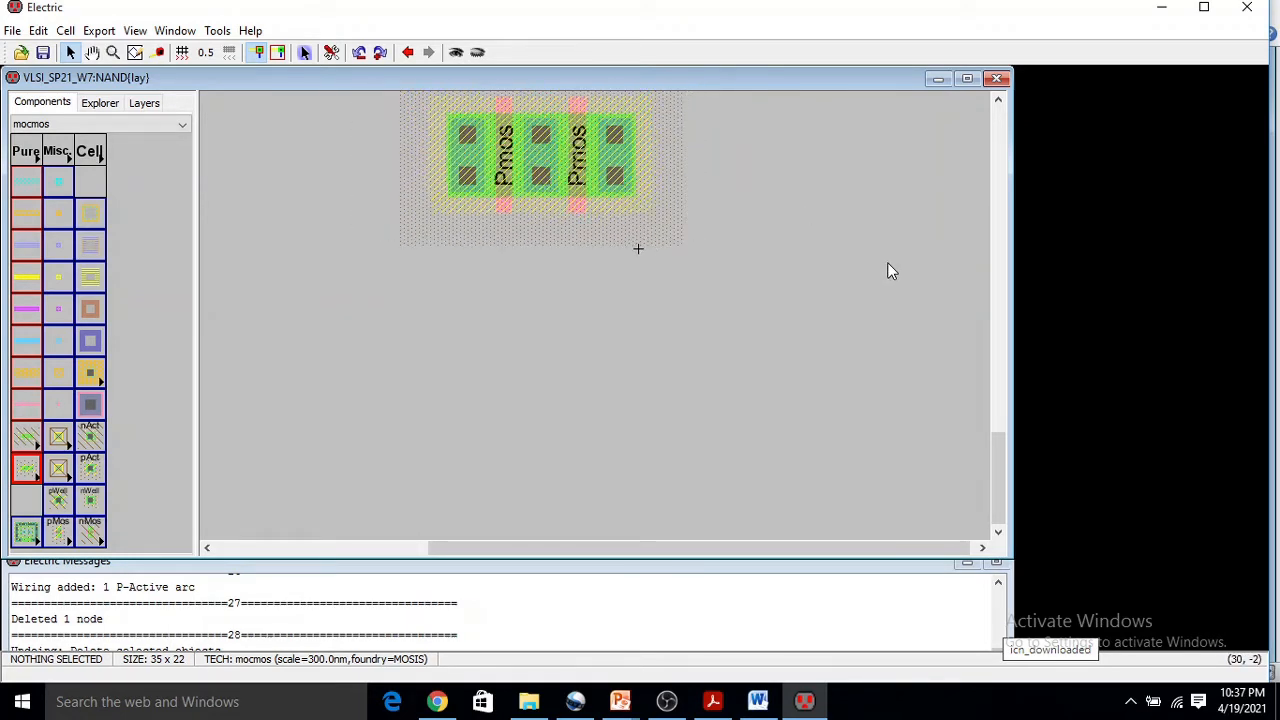
pyautogui.moveTo(997, 465); pyautogui.dragTo(998, 446)
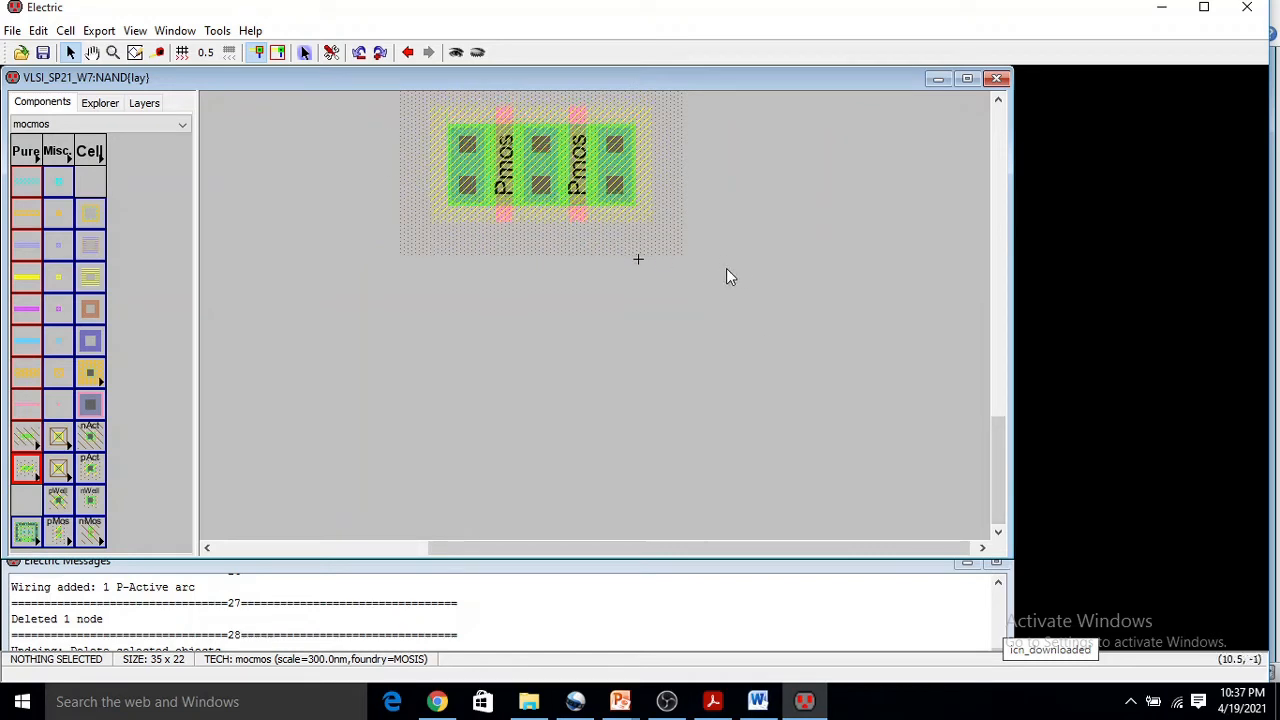
pyautogui.moveTo(992, 430); pyautogui.dragTo(992, 412)
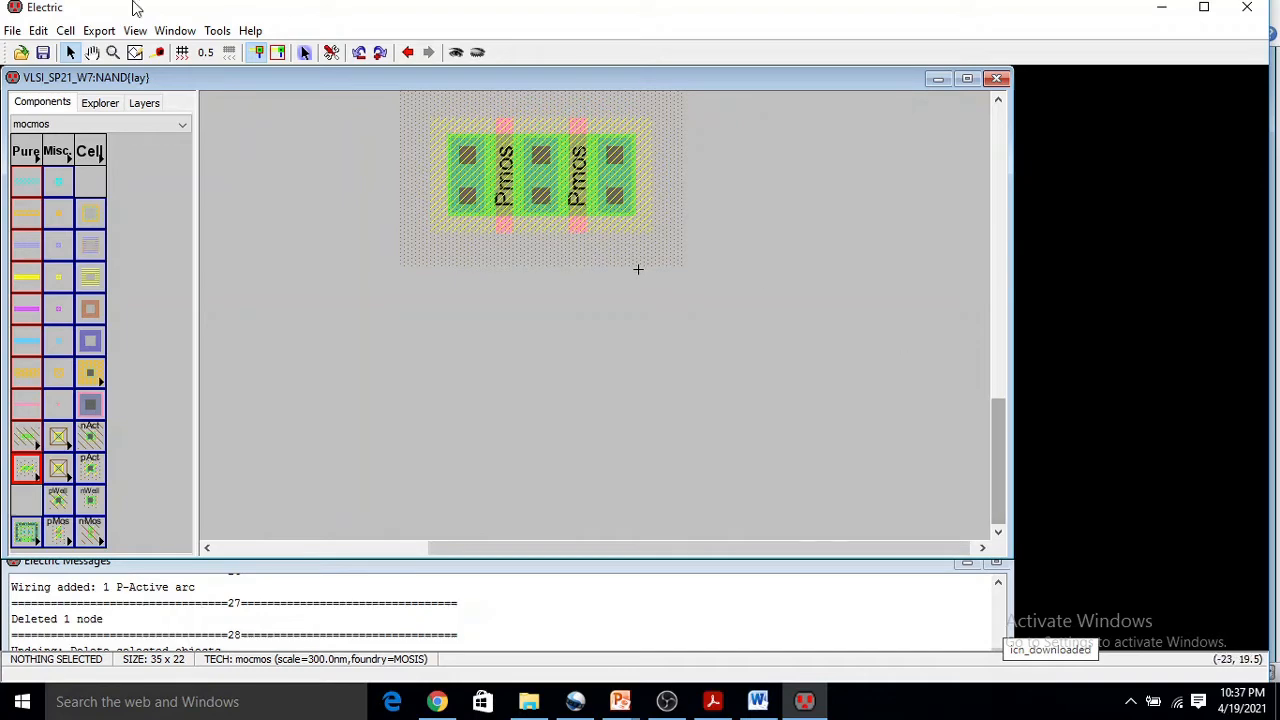
# - Generate a multi-finger transistor cell using N-Transistor with length 2, width 10 and 2 fingers
pyautogui.click(219, 31)
pyautogui.moveTo(278, 288)
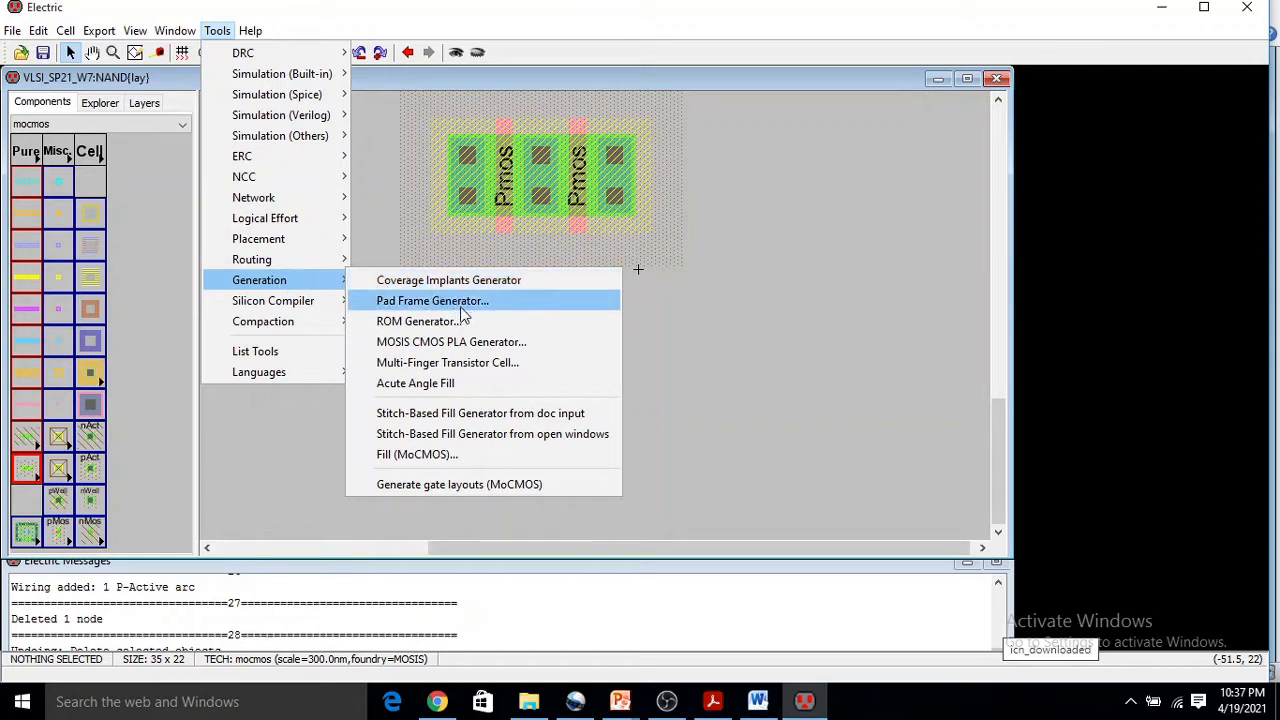
pyautogui.click(458, 363)
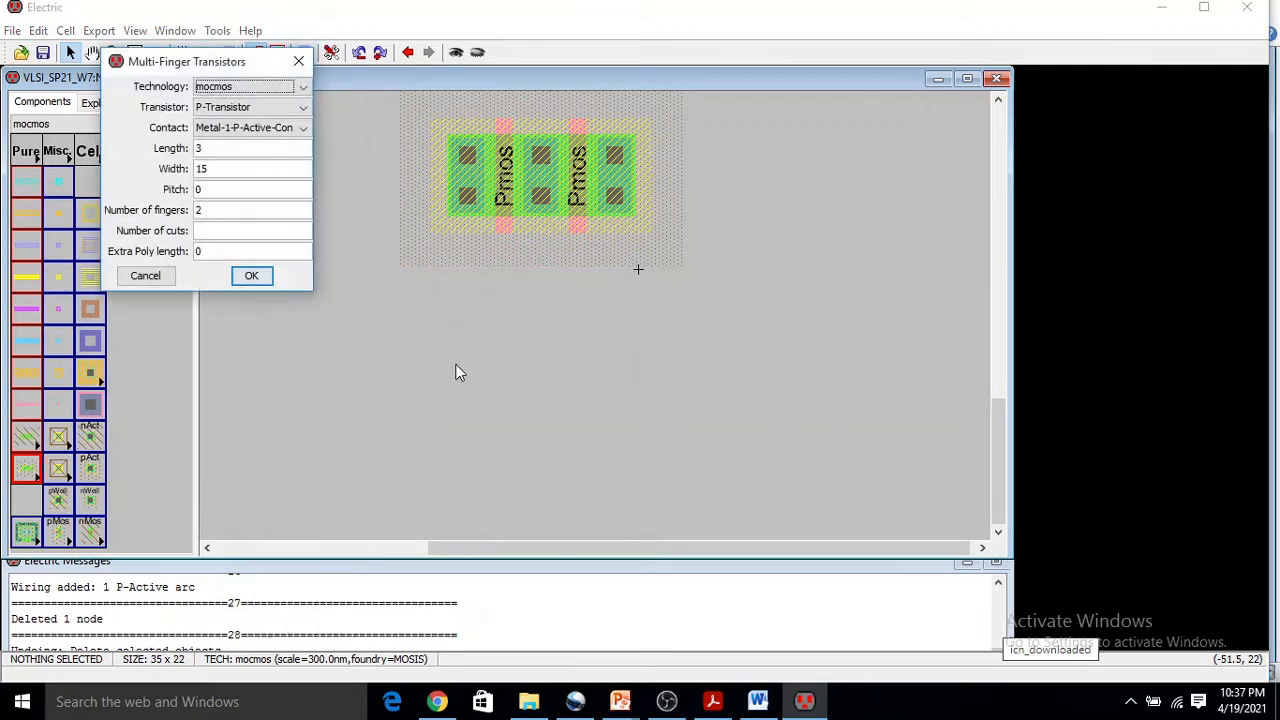
pyautogui.click(238, 108)
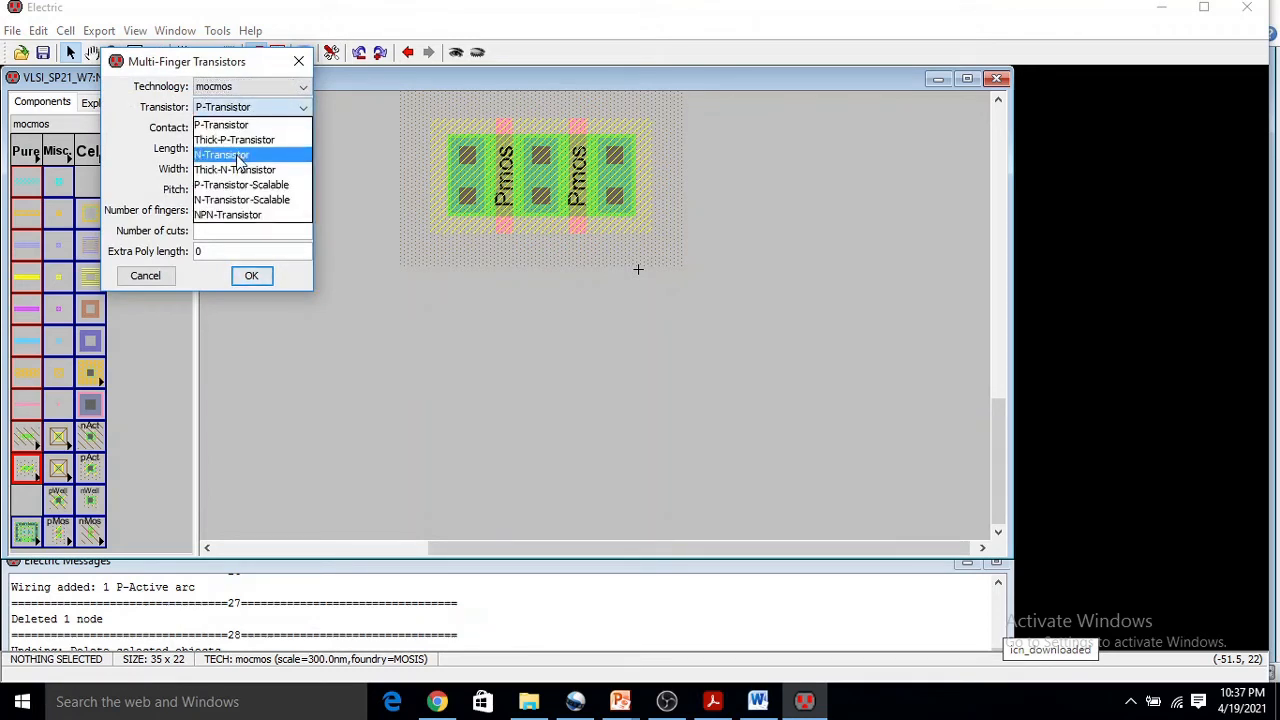
pyautogui.click(238, 156)
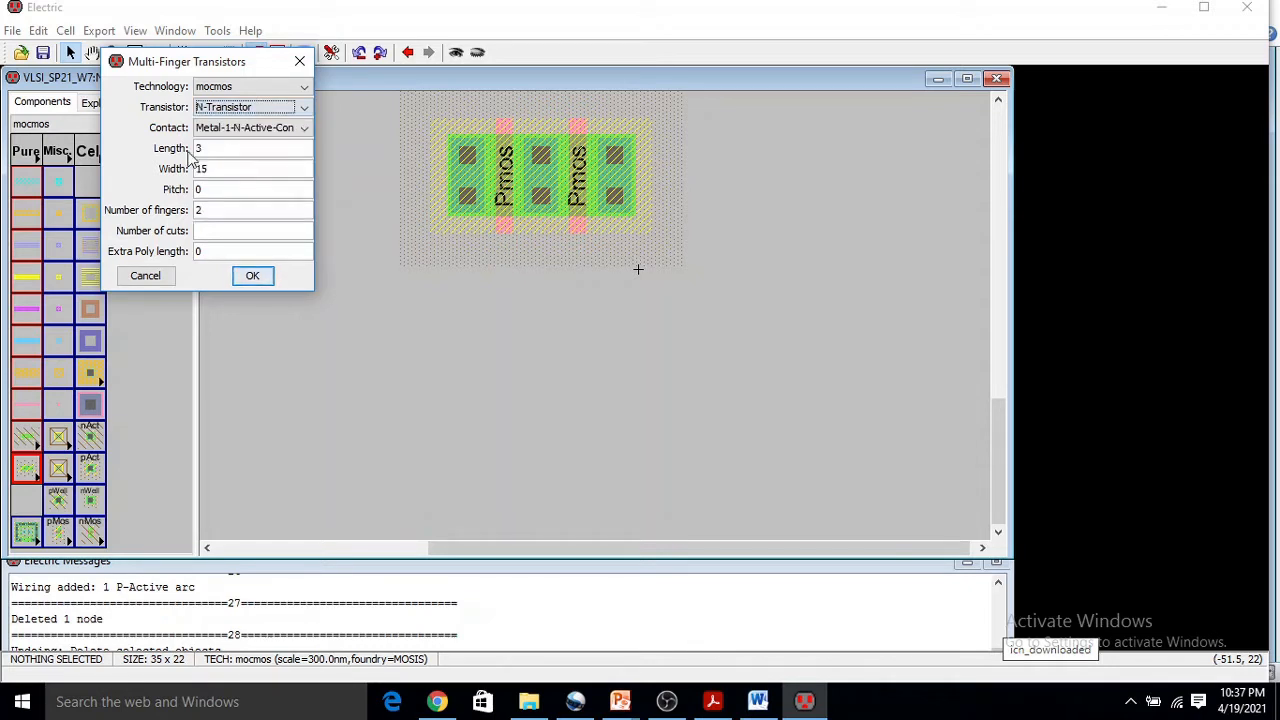
pyautogui.doubleClick(205, 148)
pyautogui.write('2')
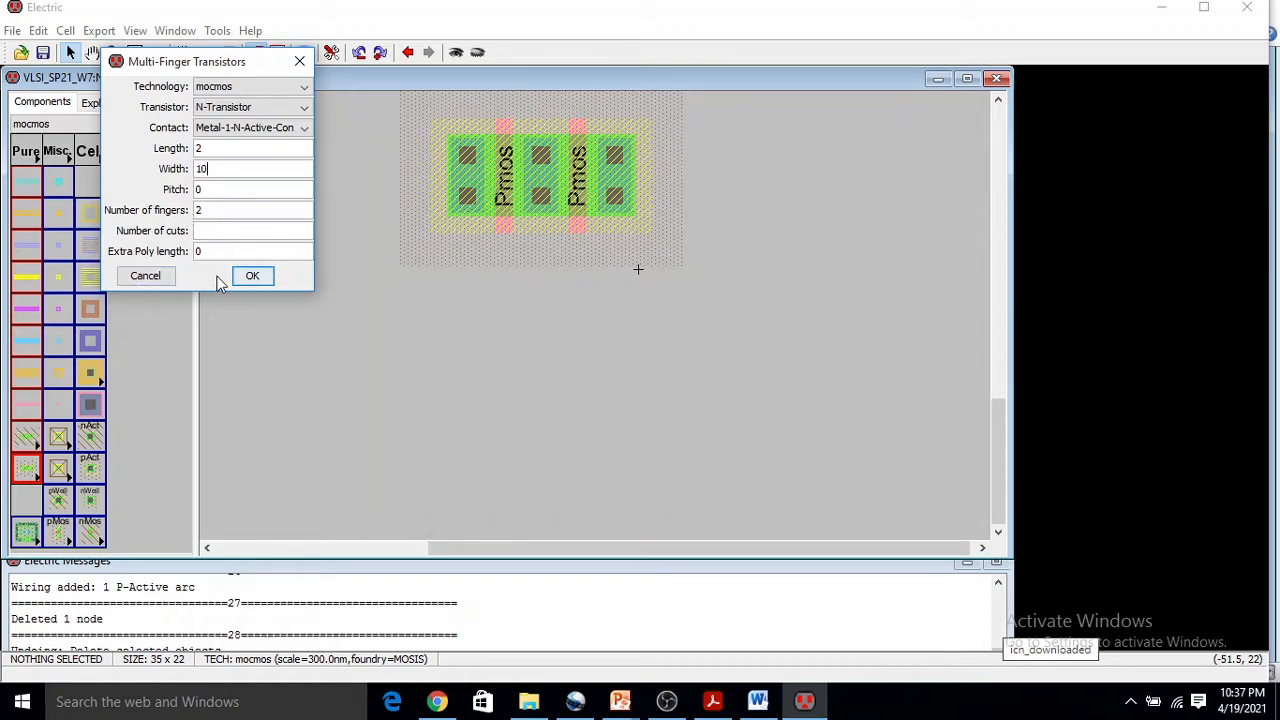
pyautogui.click(252, 276)
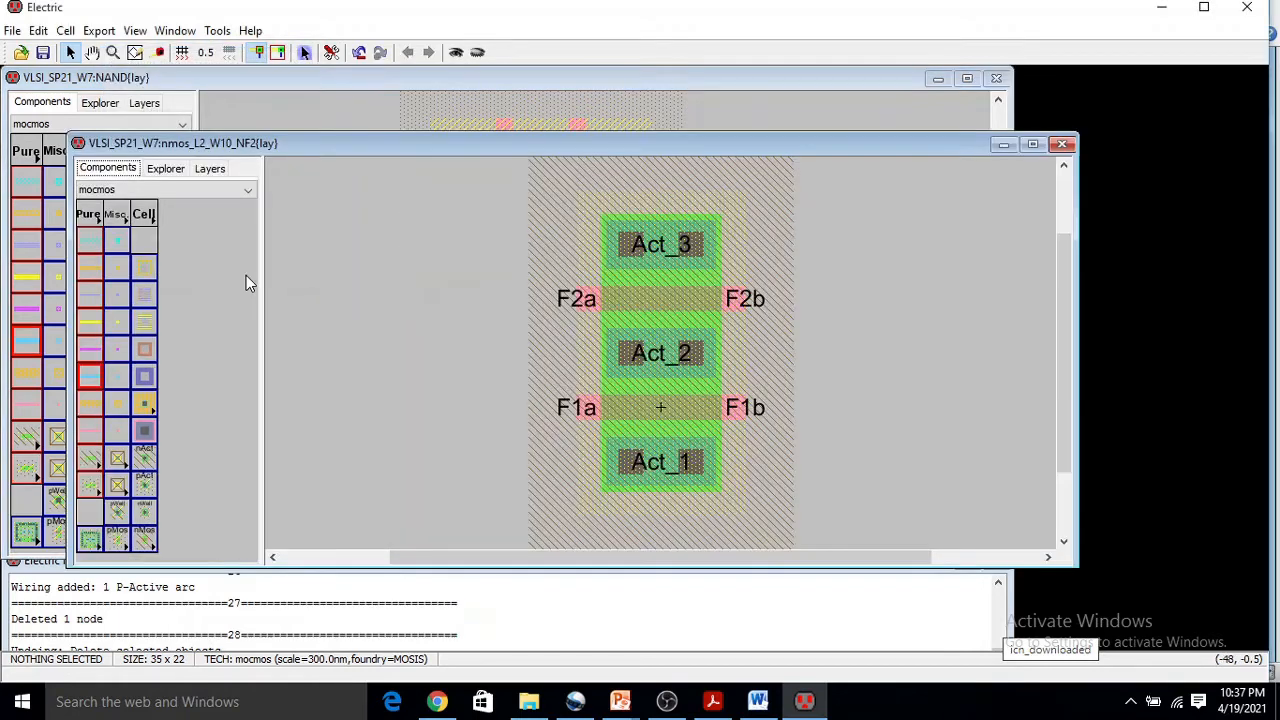
# - Delete the Act_3, F2b and F2a exports from the upper finger of the generated NMOS cell
pyautogui.moveTo(622, 149); pyautogui.dragTo(480, 128)
pyautogui.click(330, 147)
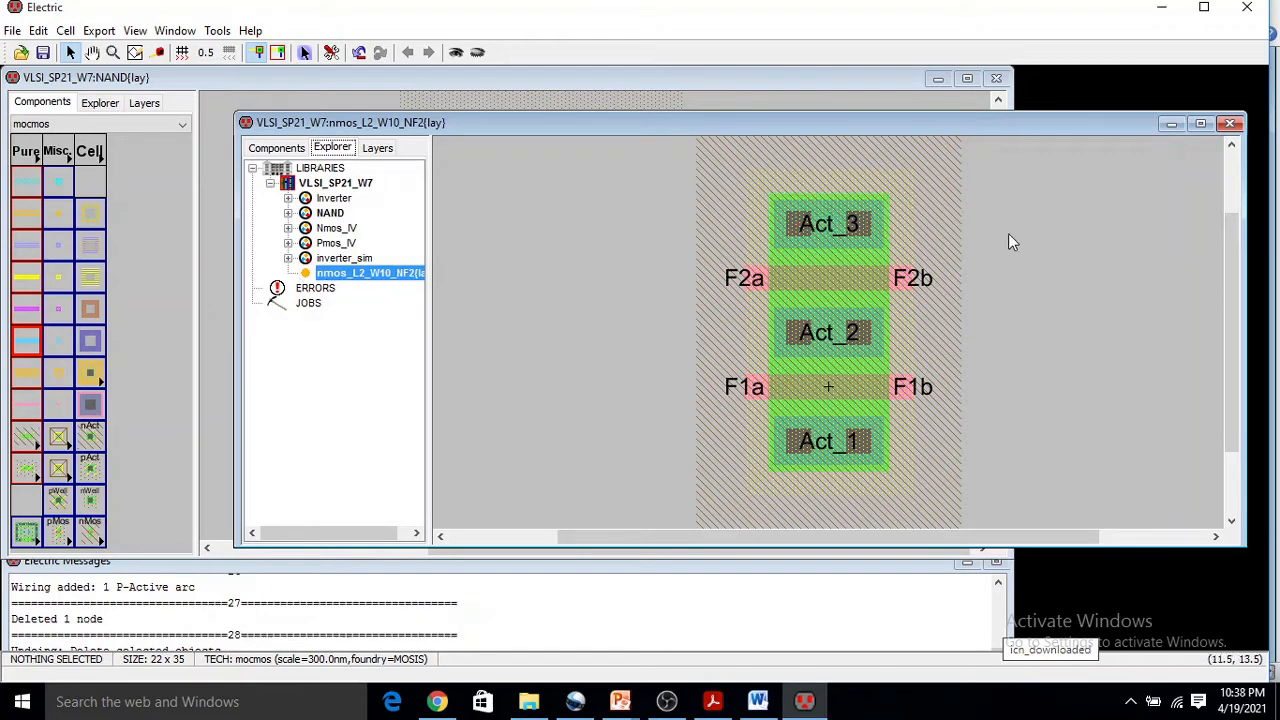
pyautogui.keyDown('ctrl'); pyautogui.scroll(3, 858, 262); pyautogui.keyUp('ctrl')
pyautogui.keyDown('ctrl'); pyautogui.scroll(2, 856, 253); pyautogui.keyUp('ctrl')
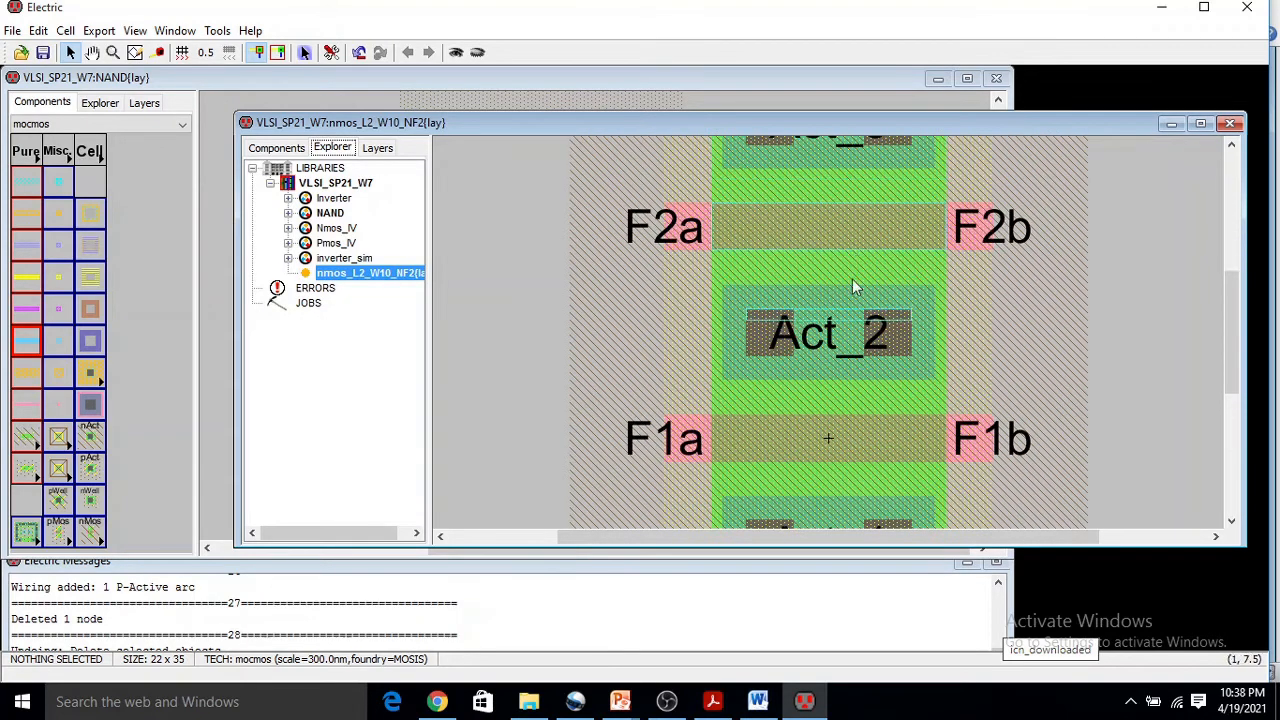
pyautogui.scroll(2, 812, 352)
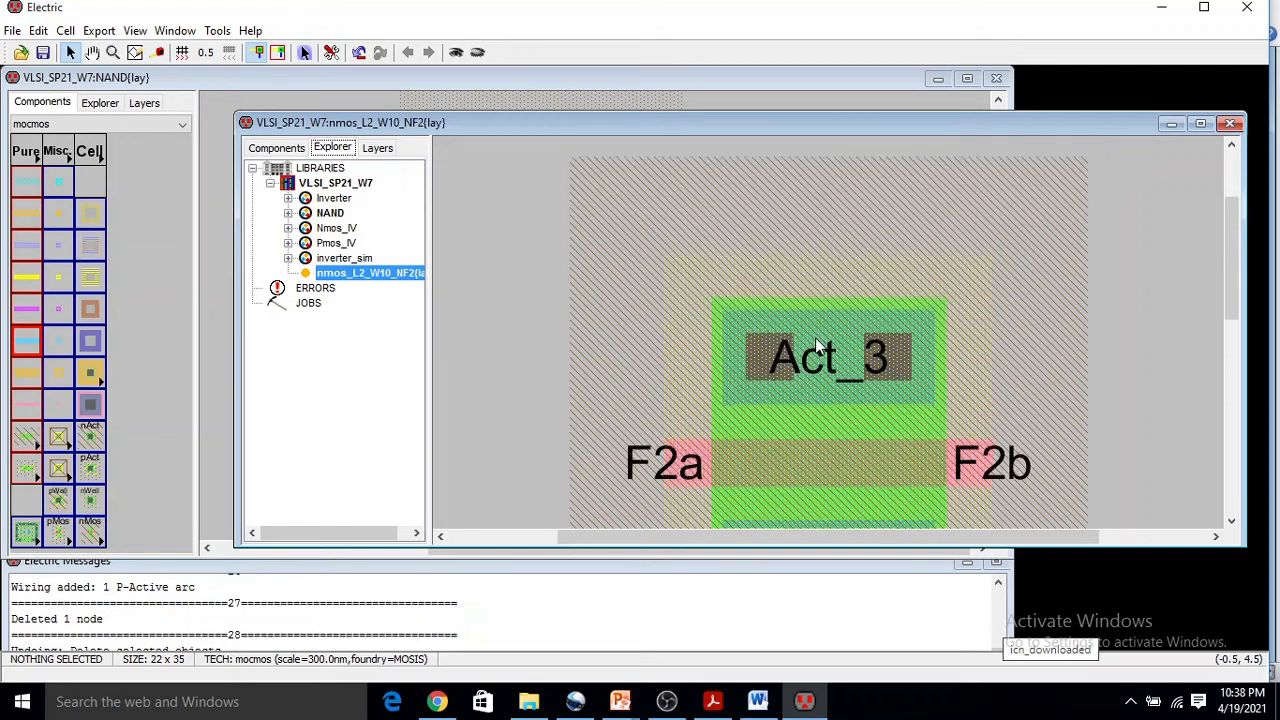
pyautogui.scroll(-1, 826, 295)
pyautogui.click(835, 244)
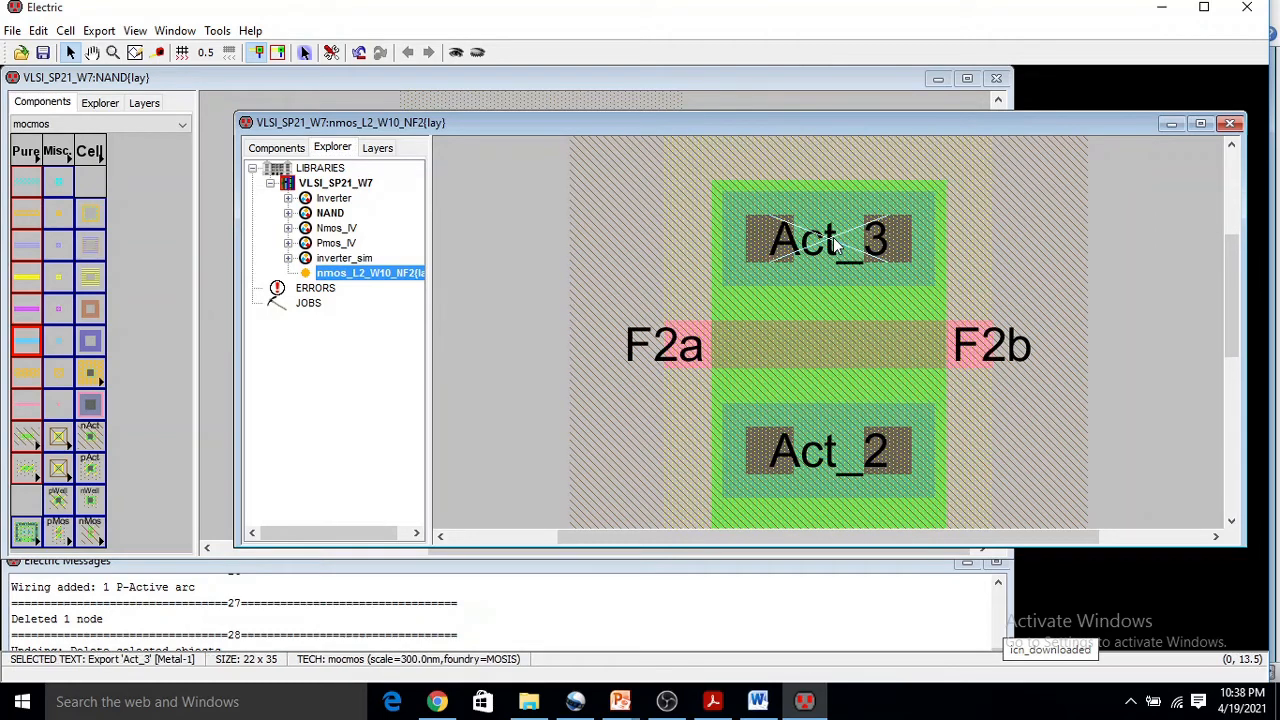
pyautogui.press('Delete')
pyautogui.click(1010, 345)
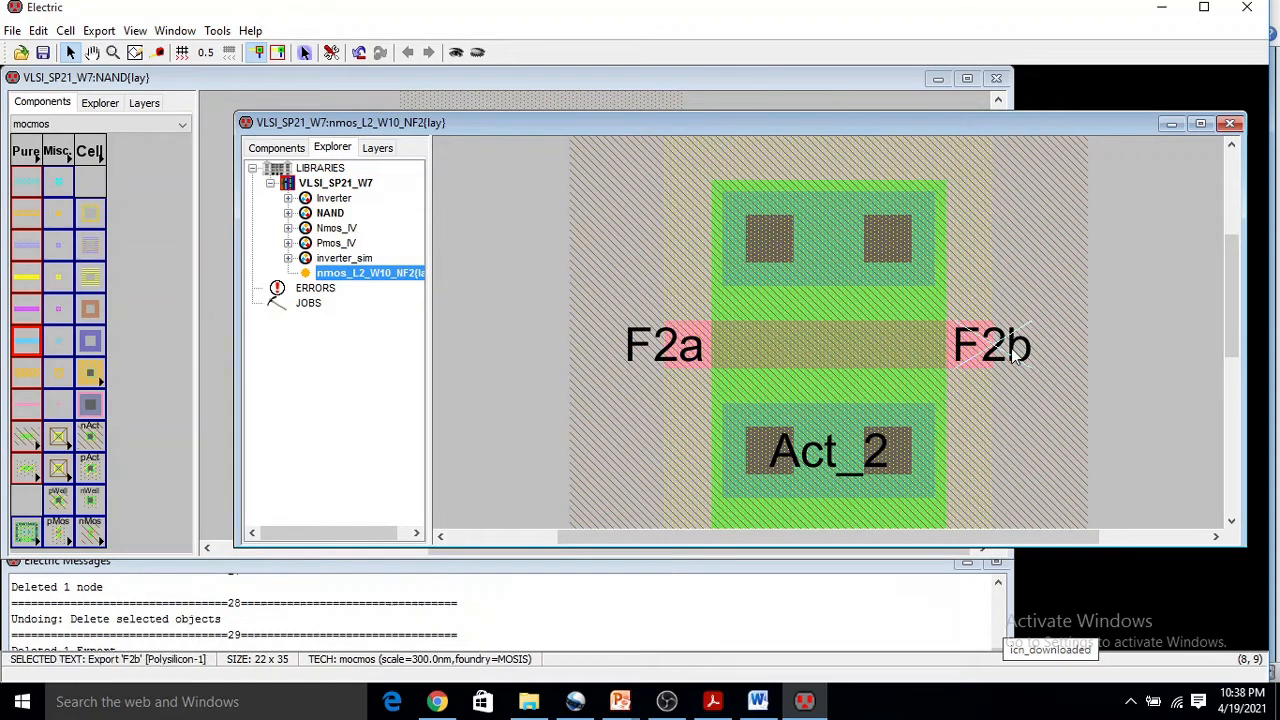
pyautogui.press('Delete')
pyautogui.click(664, 360)
pyautogui.press('Delete')
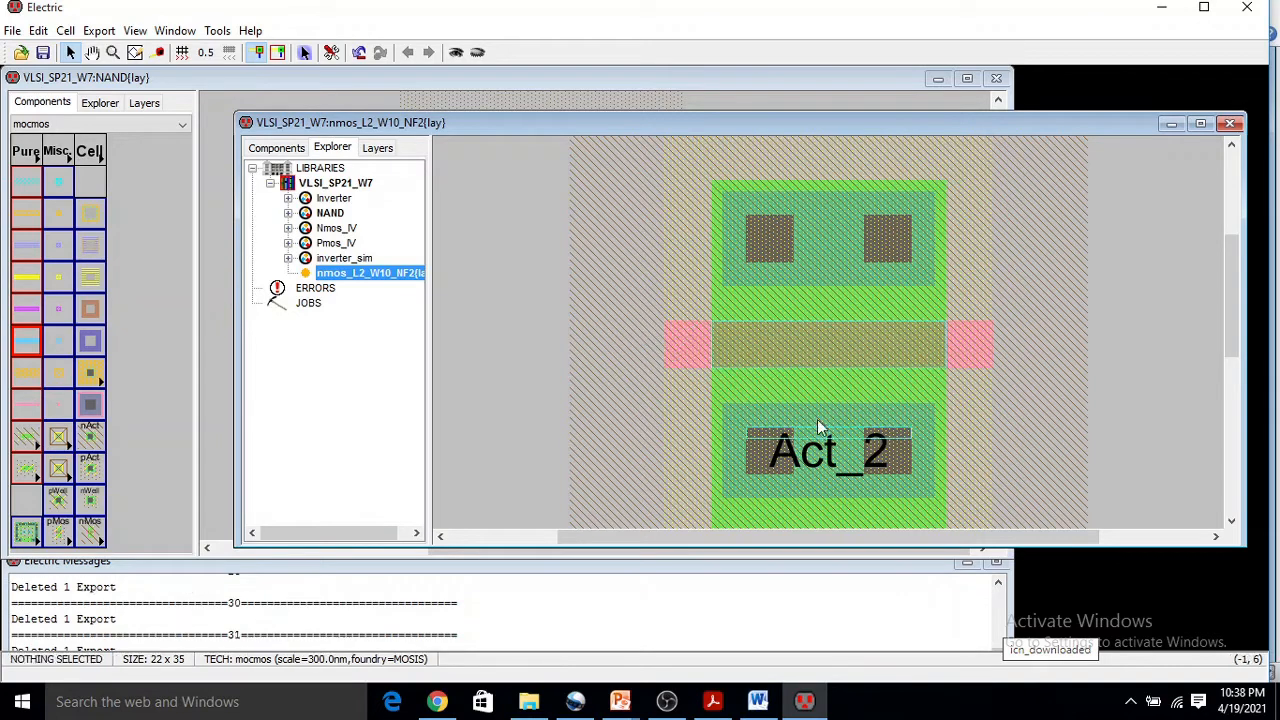
# - Delete the Act_2 export from the middle contact of the NMOS cell
pyautogui.click(827, 457)
pyautogui.press('Delete')
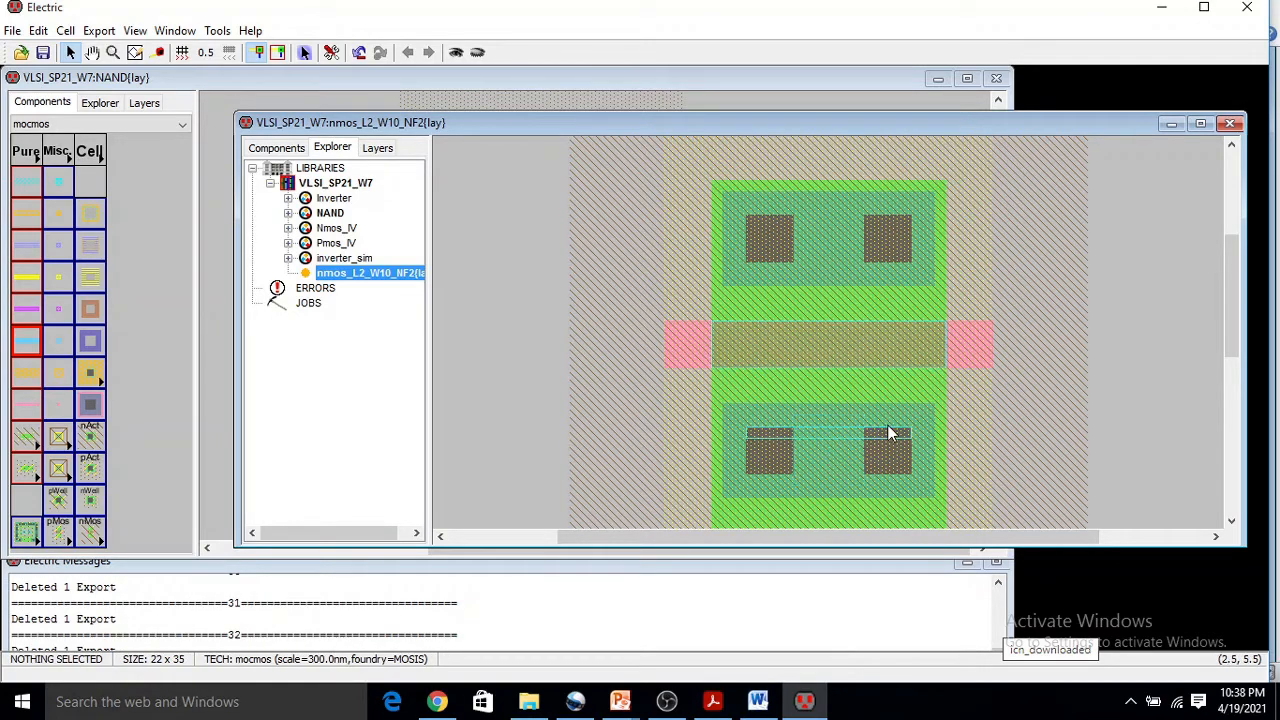
pyautogui.scroll(-2, 886, 428)
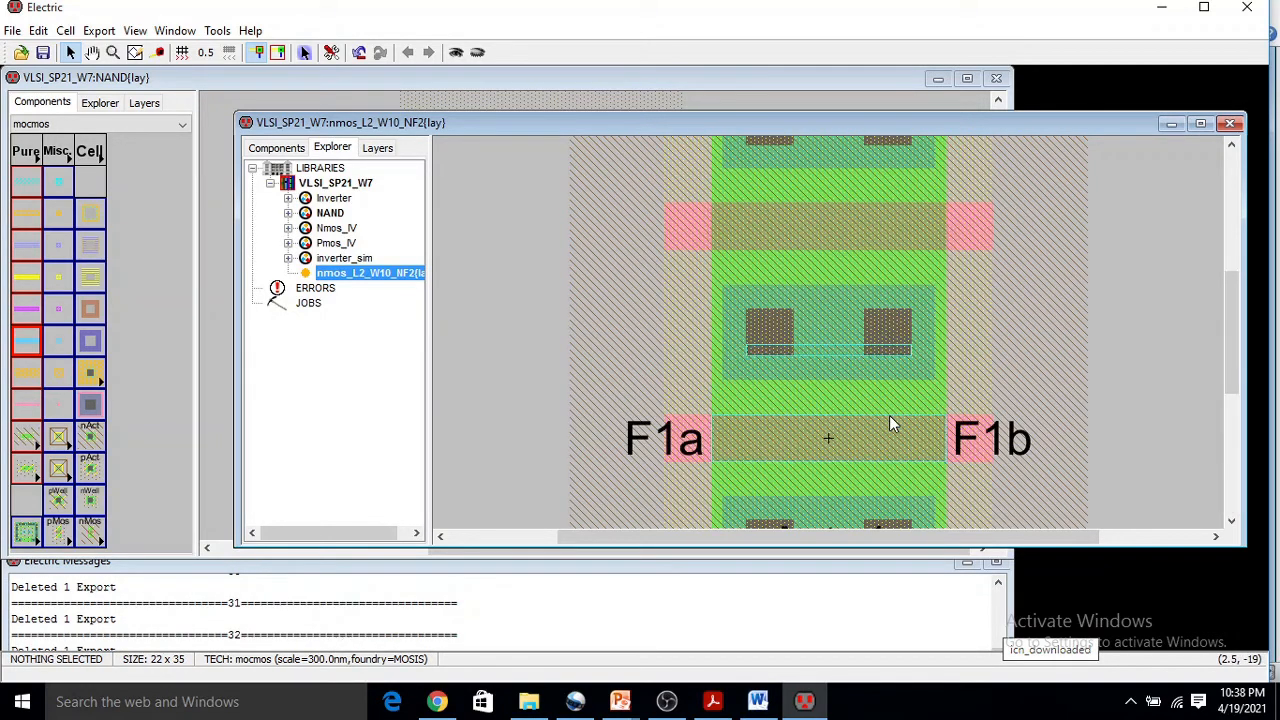
pyautogui.hotkey('ctrl', 'z')
pyautogui.click(834, 336)
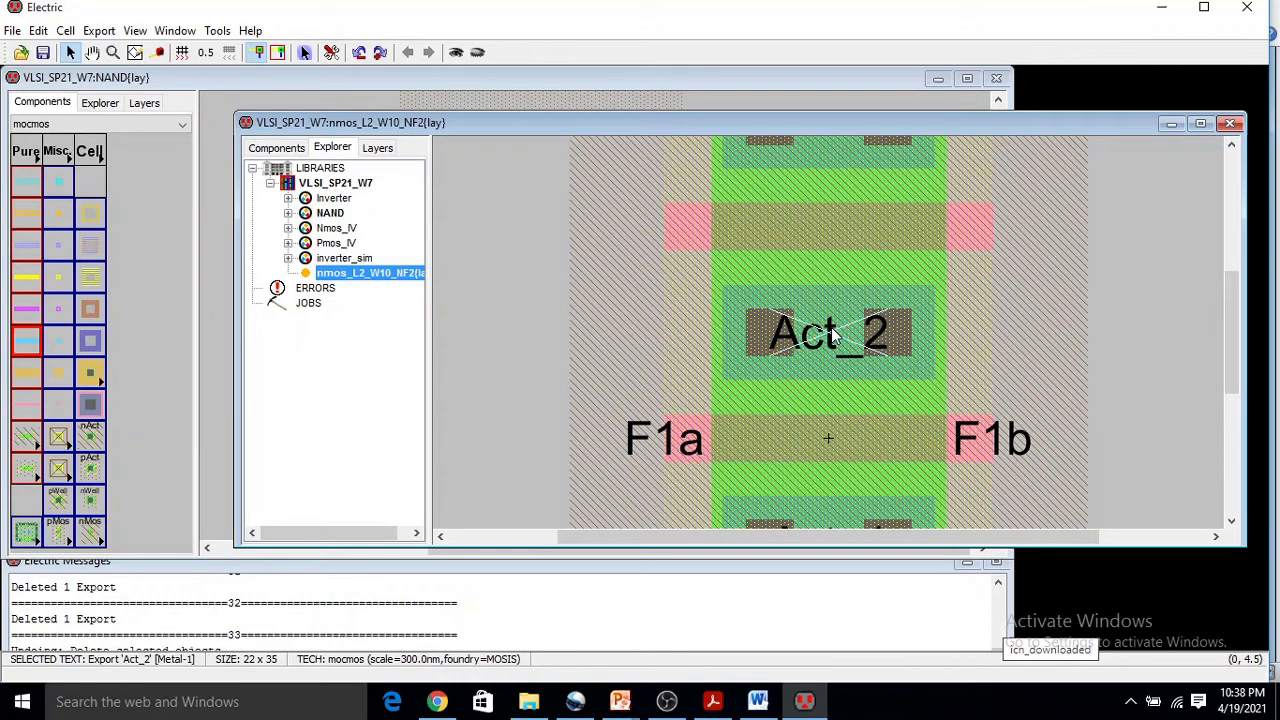
pyautogui.press('Delete')
# - Delete the F1a and F1b exports of the lower finger and the Act_1 export of the bottom contact
pyautogui.click(642, 445)
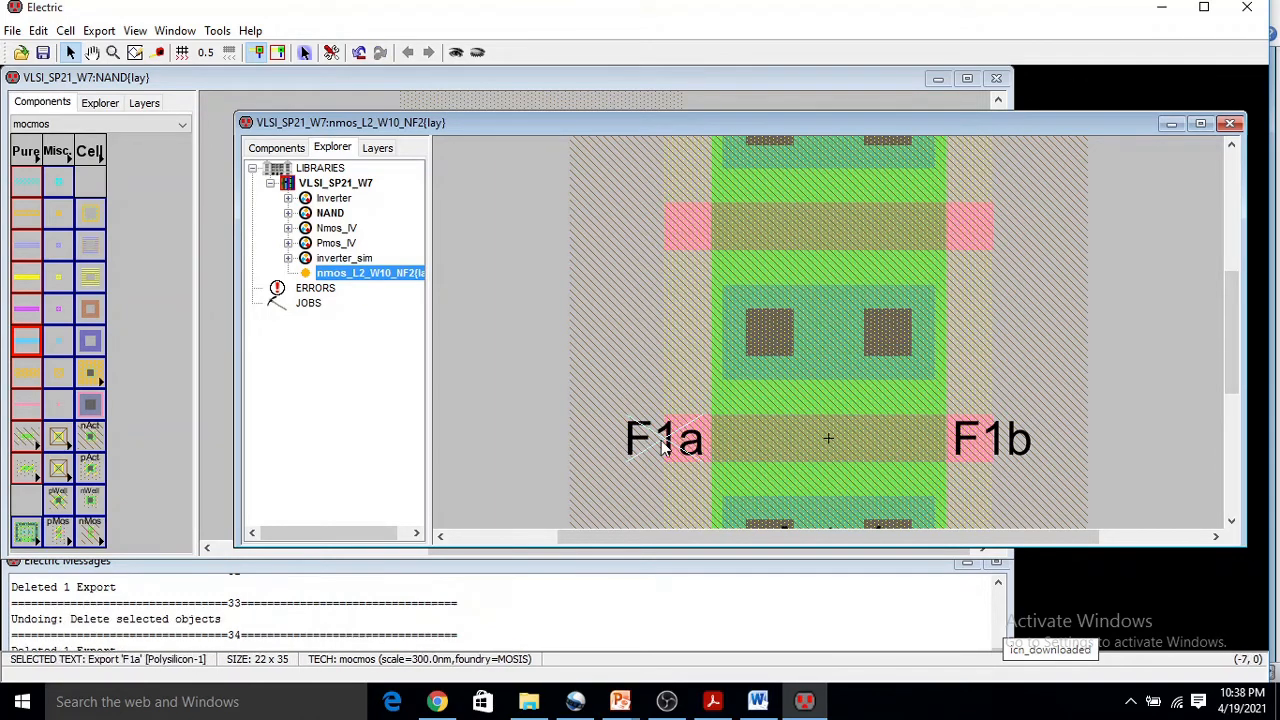
pyautogui.press('Delete')
pyautogui.click(973, 440)
pyautogui.press('Delete')
pyautogui.scroll(-3, 900, 345)
pyautogui.click(885, 318)
pyautogui.press('Delete')
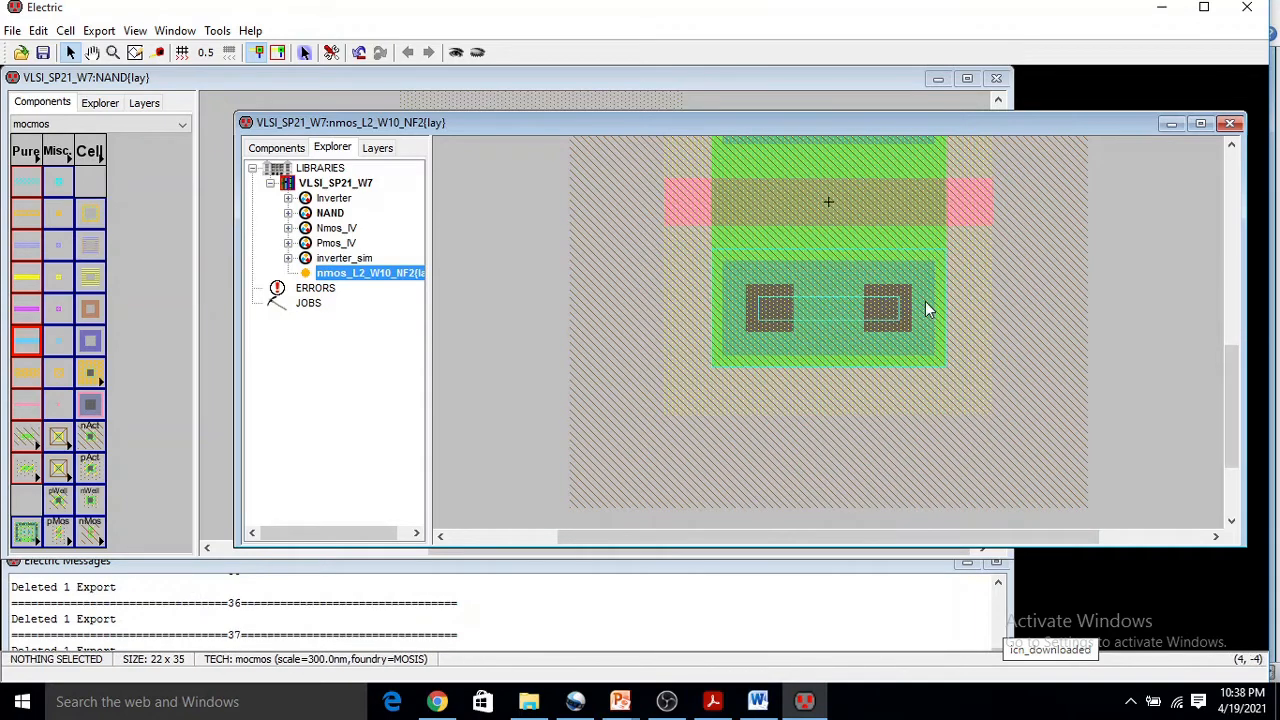
# - Select the entire two-finger NMOS layout and close its separate cell window
pyautogui.keyDown('ctrl'); pyautogui.scroll(-6, 925, 301); pyautogui.keyUp('ctrl')
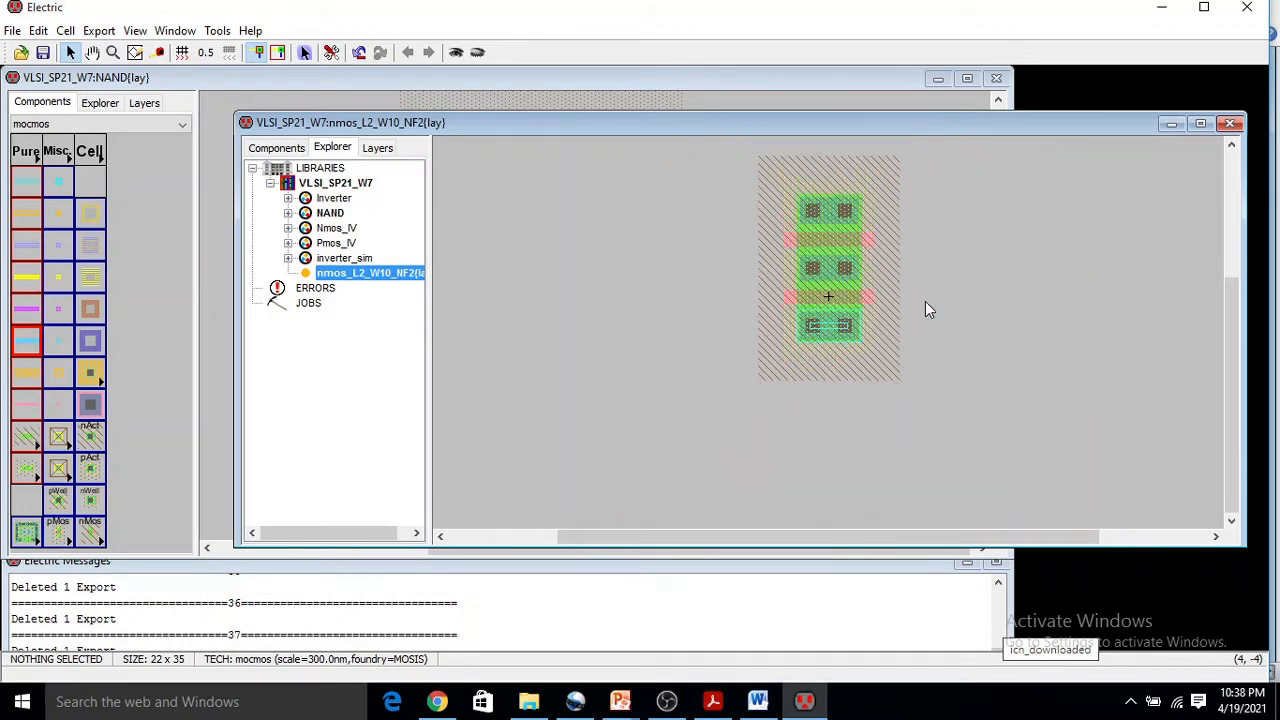
pyautogui.moveTo(771, 177); pyautogui.dragTo(959, 386)
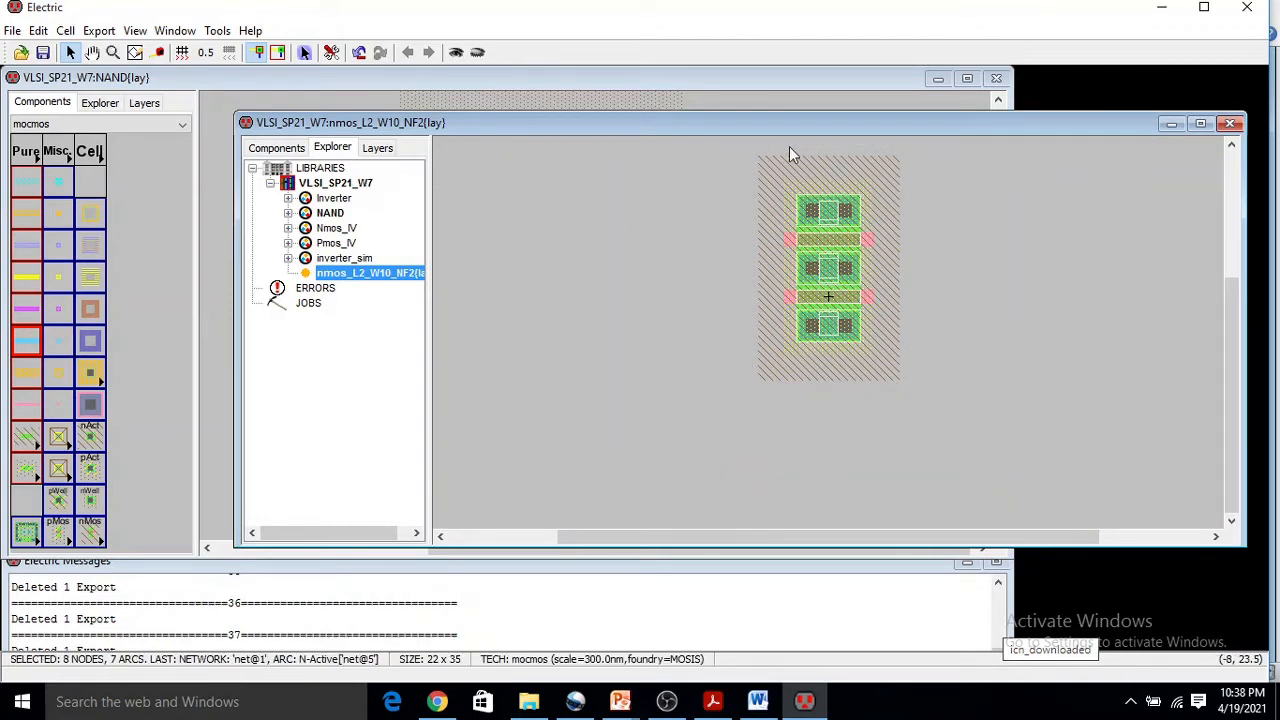
pyautogui.click(1233, 122)
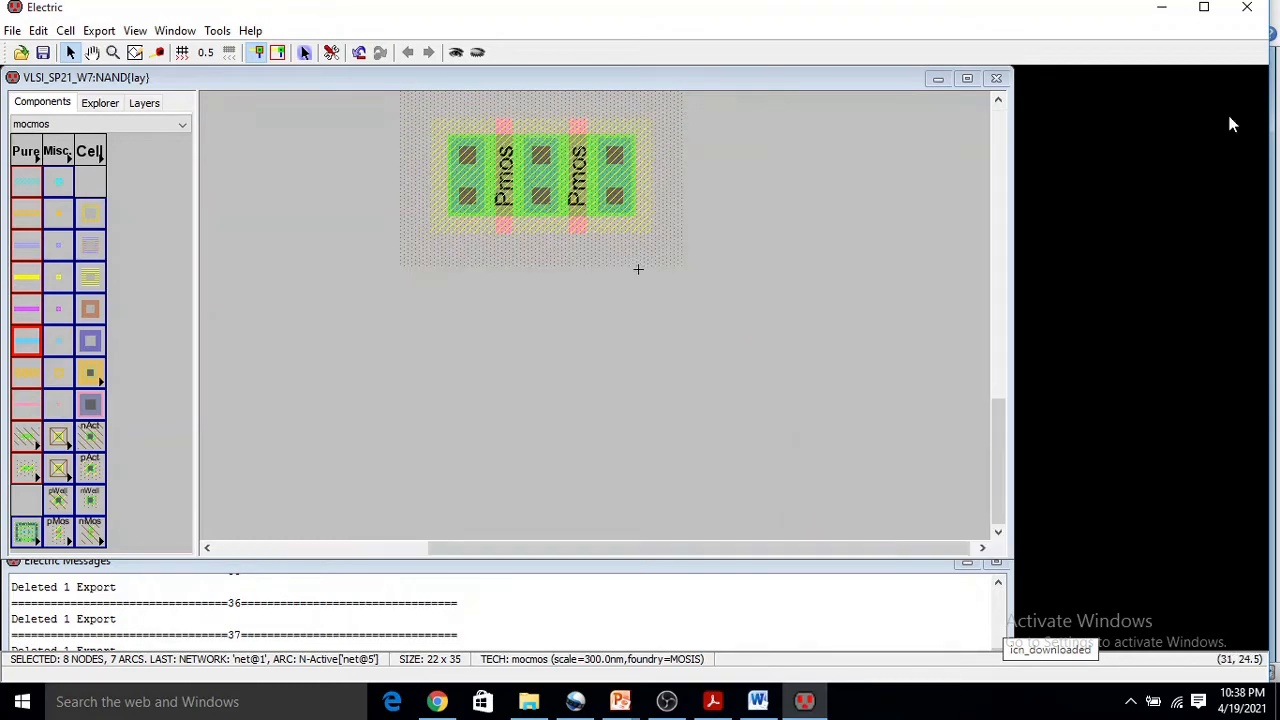
# - Open the nmos_L2_W10_NF2 layout cell from the library and select the entire two-finger NMOS for copying
pyautogui.click(95, 104)
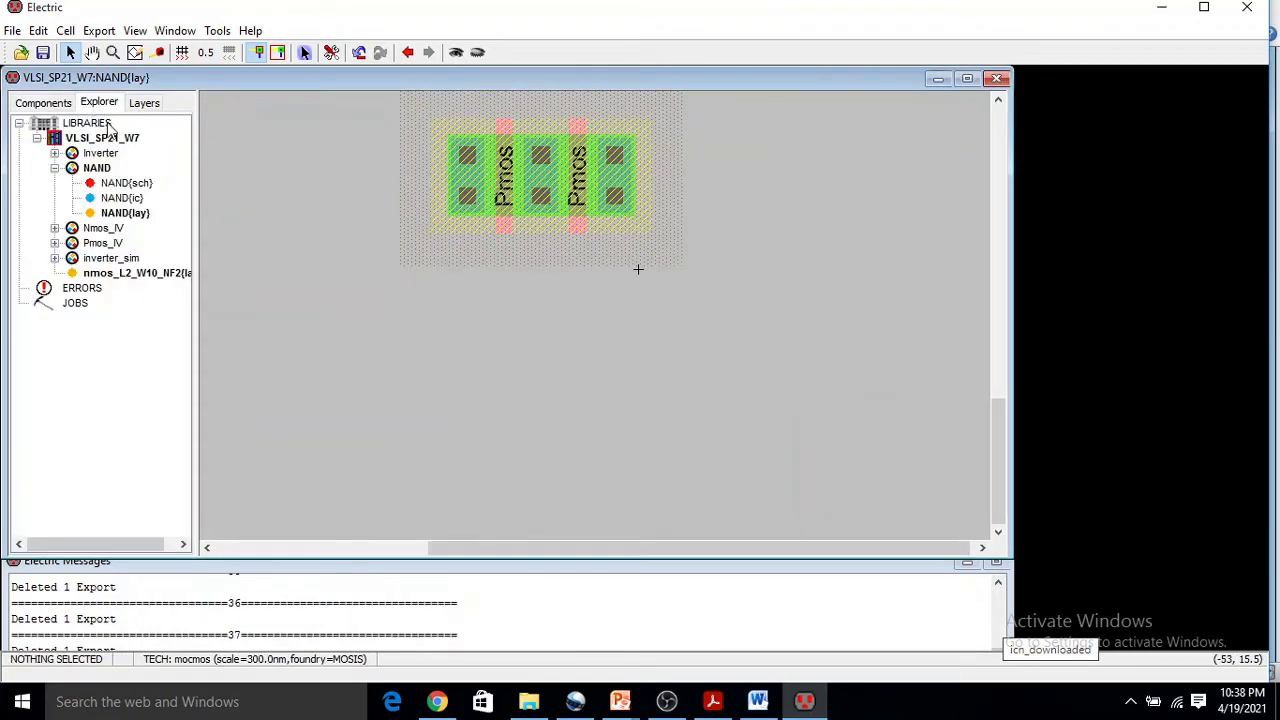
pyautogui.doubleClick(122, 213)
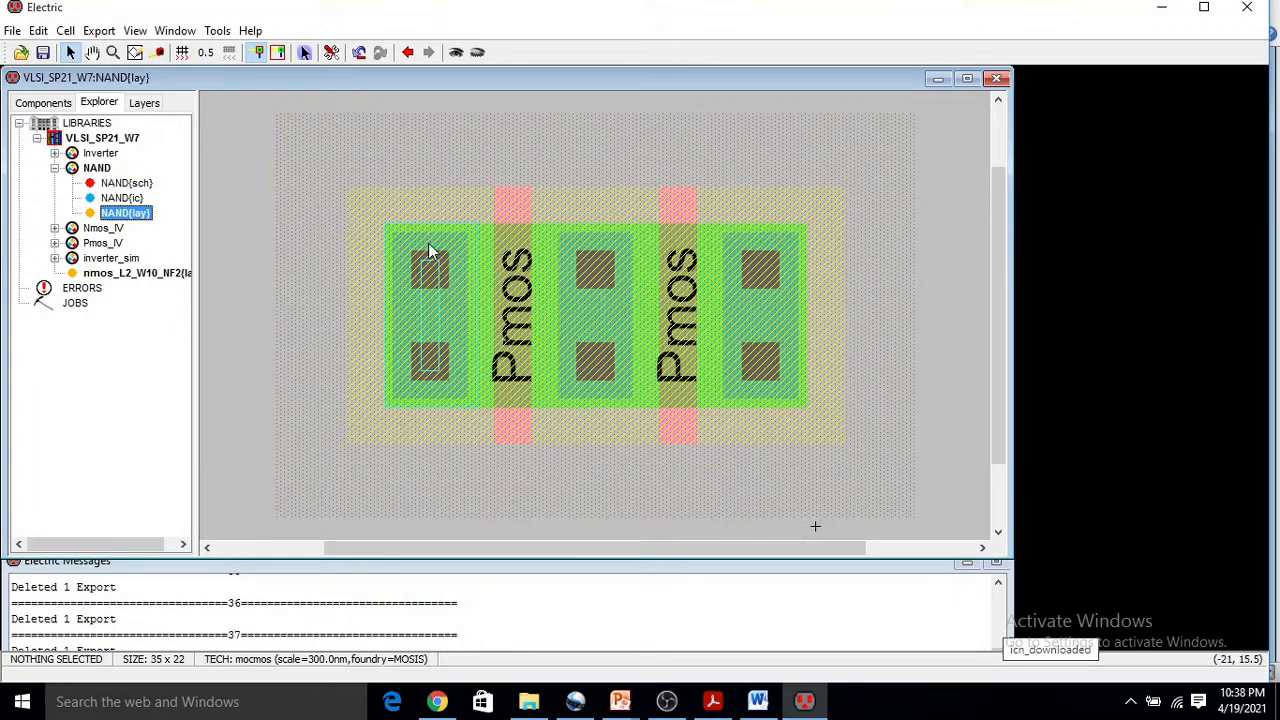
pyautogui.doubleClick(130, 274)
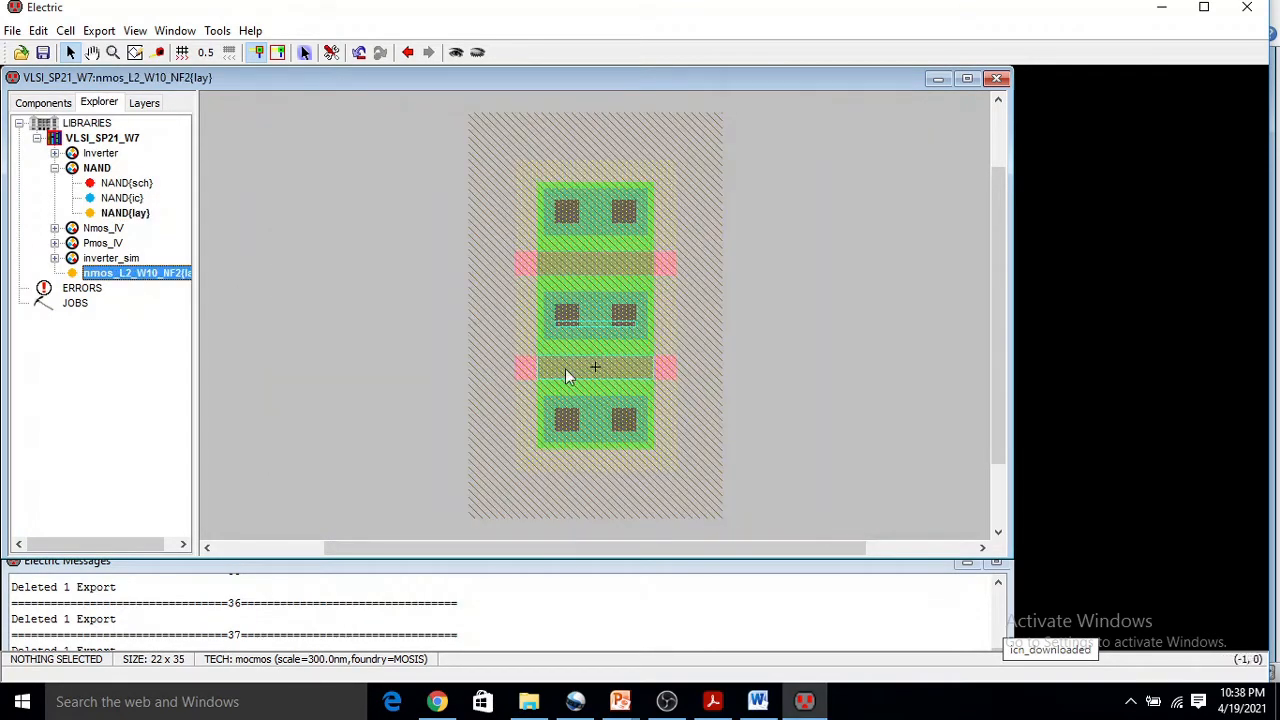
pyautogui.moveTo(445, 110); pyautogui.dragTo(509, 145)
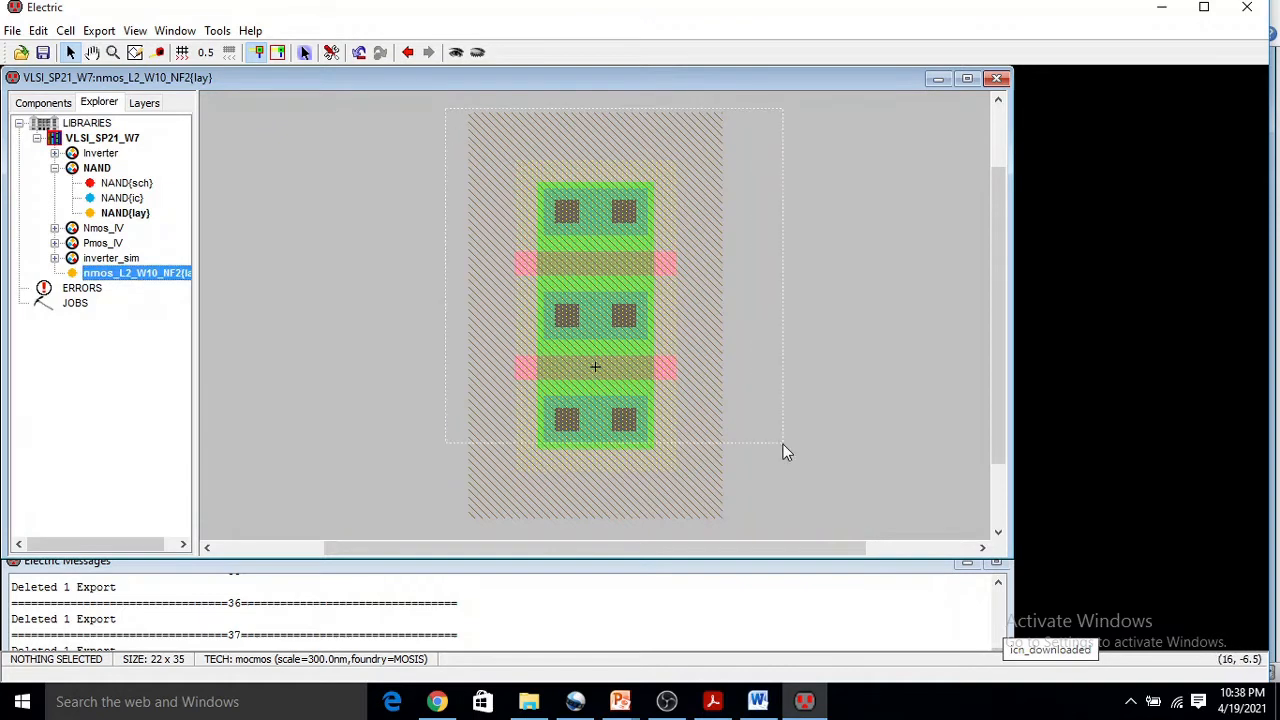
pyautogui.moveTo(800, 537); pyautogui.dragTo(800, 534)
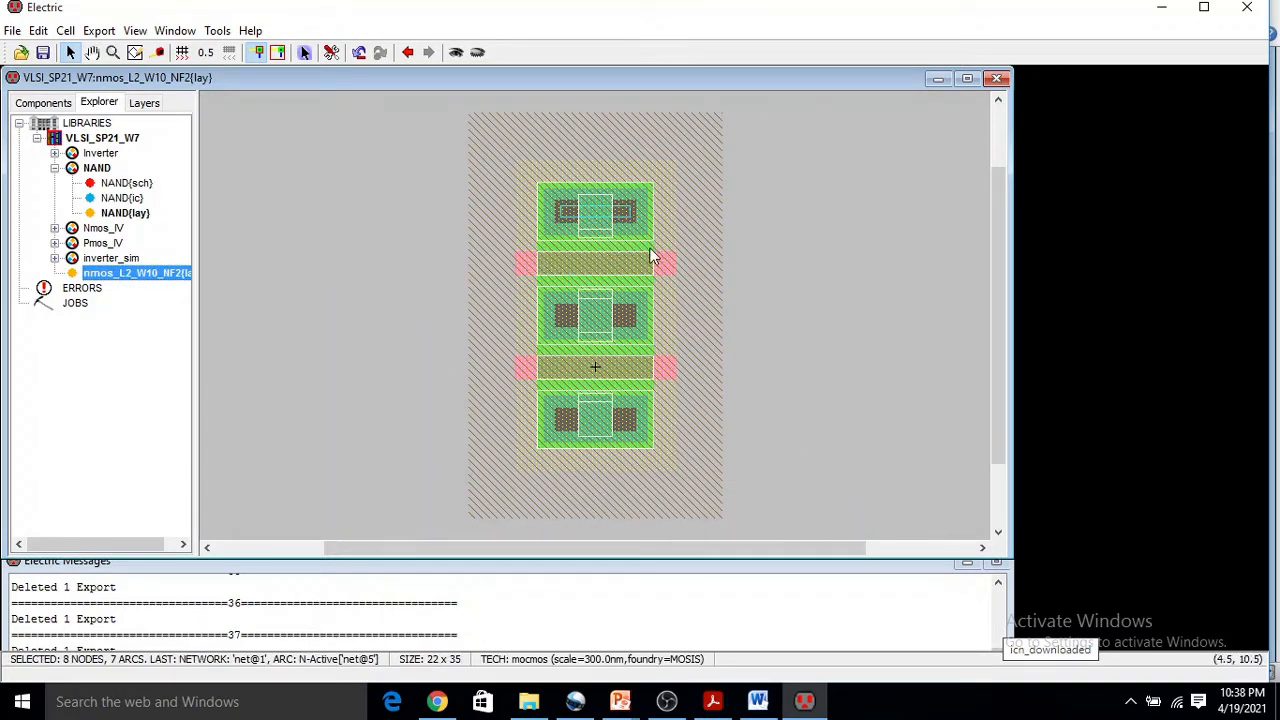
# - Return to the NAND layout cell and paste the copied two-finger NMOS below the PMOS pair
pyautogui.doubleClick(120, 213)
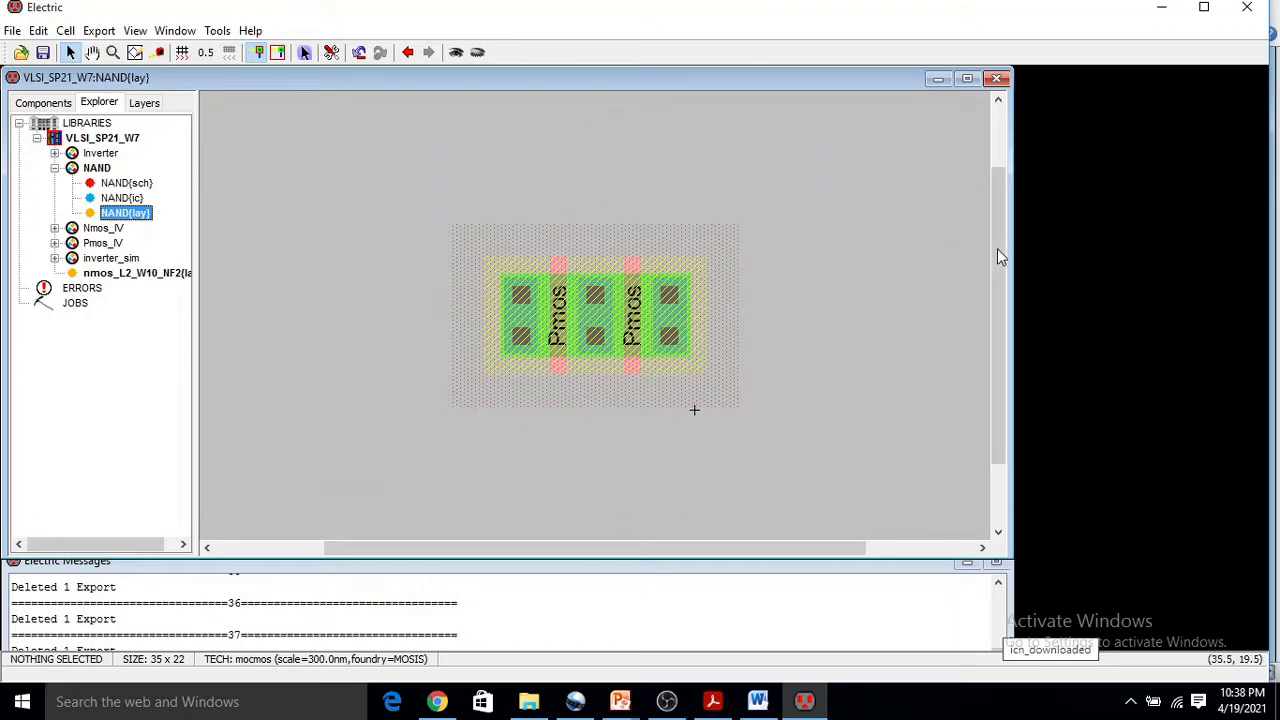
pyautogui.moveTo(998, 247); pyautogui.dragTo(990, 307)
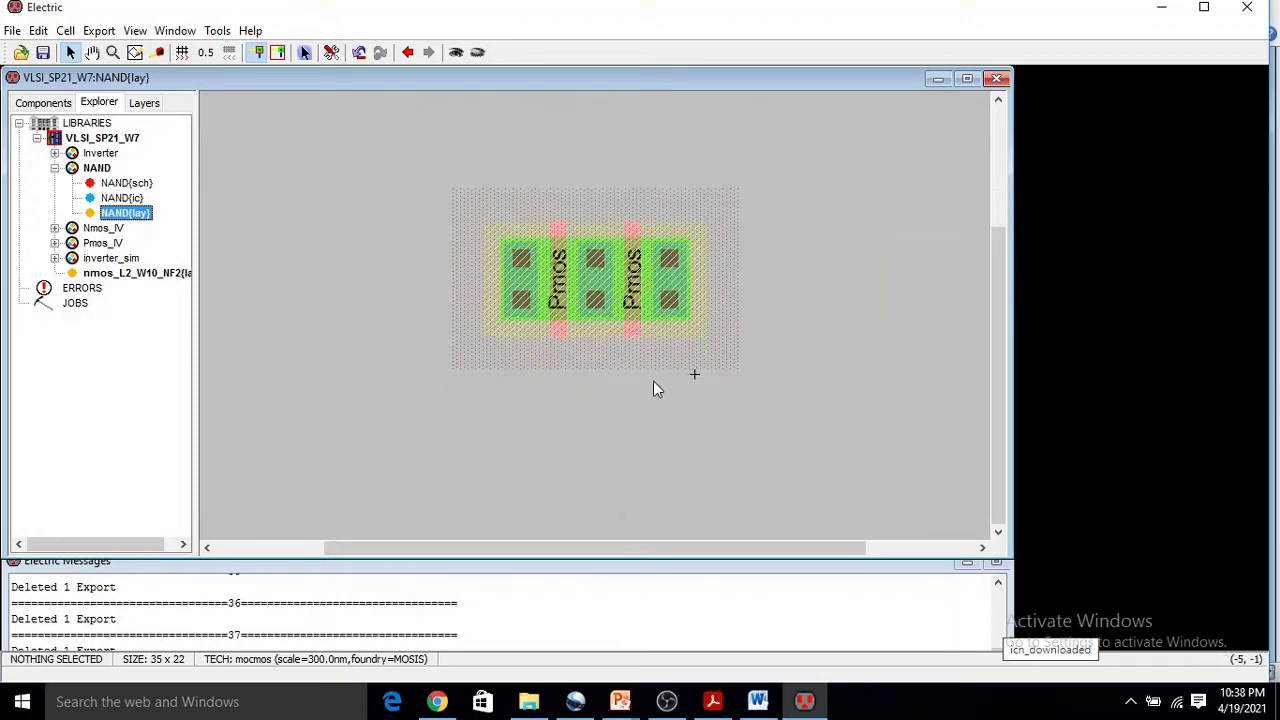
pyautogui.scroll(-3, 605, 460)
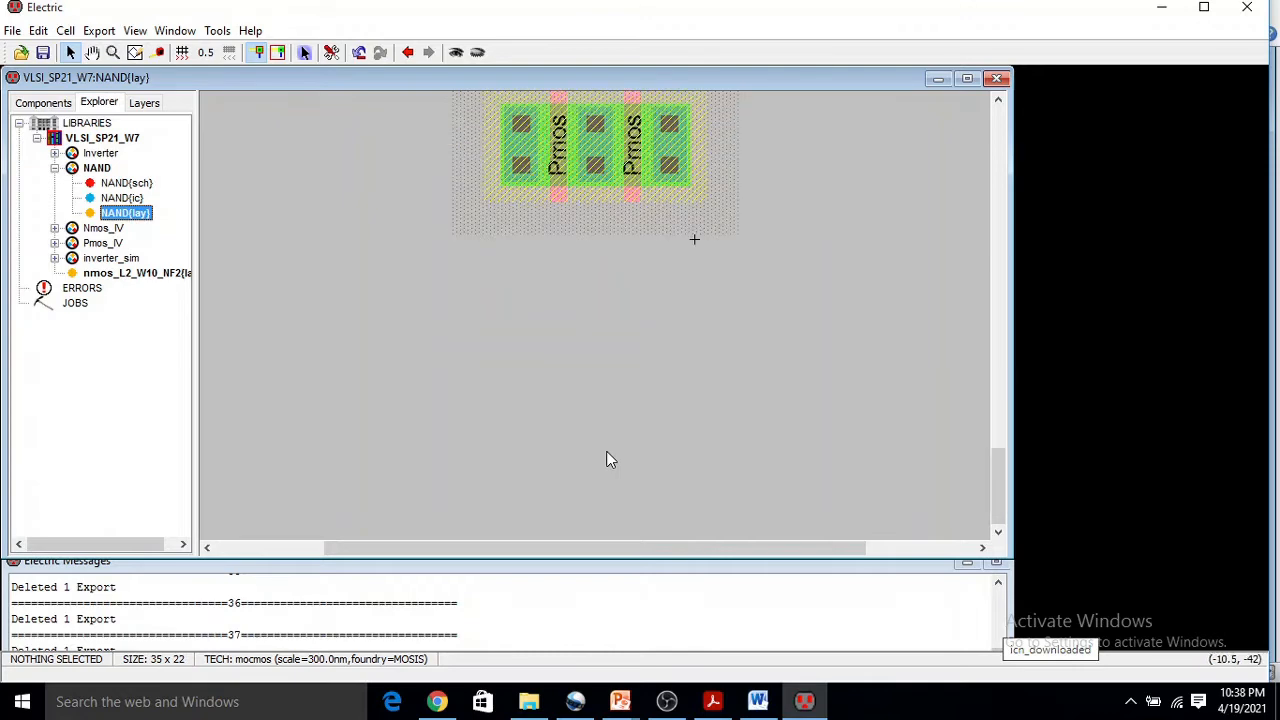
pyautogui.hotkey('ctrl', 'v')
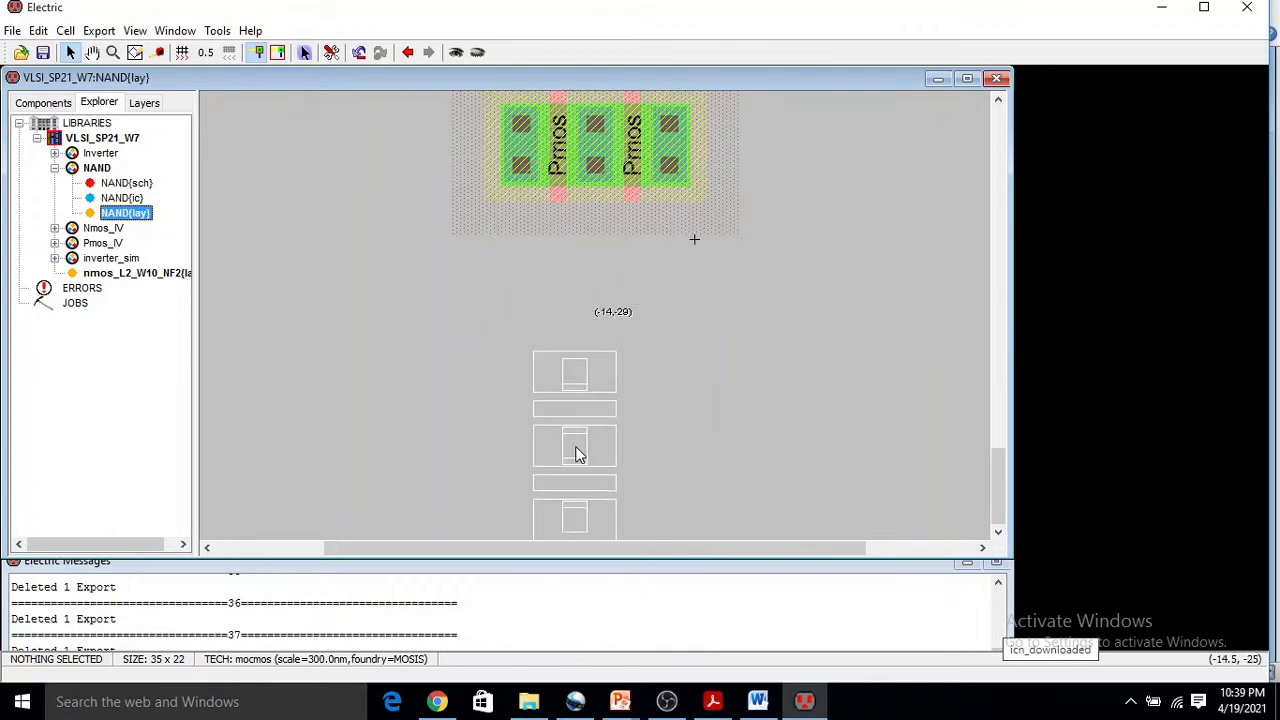
pyautogui.click(574, 502)
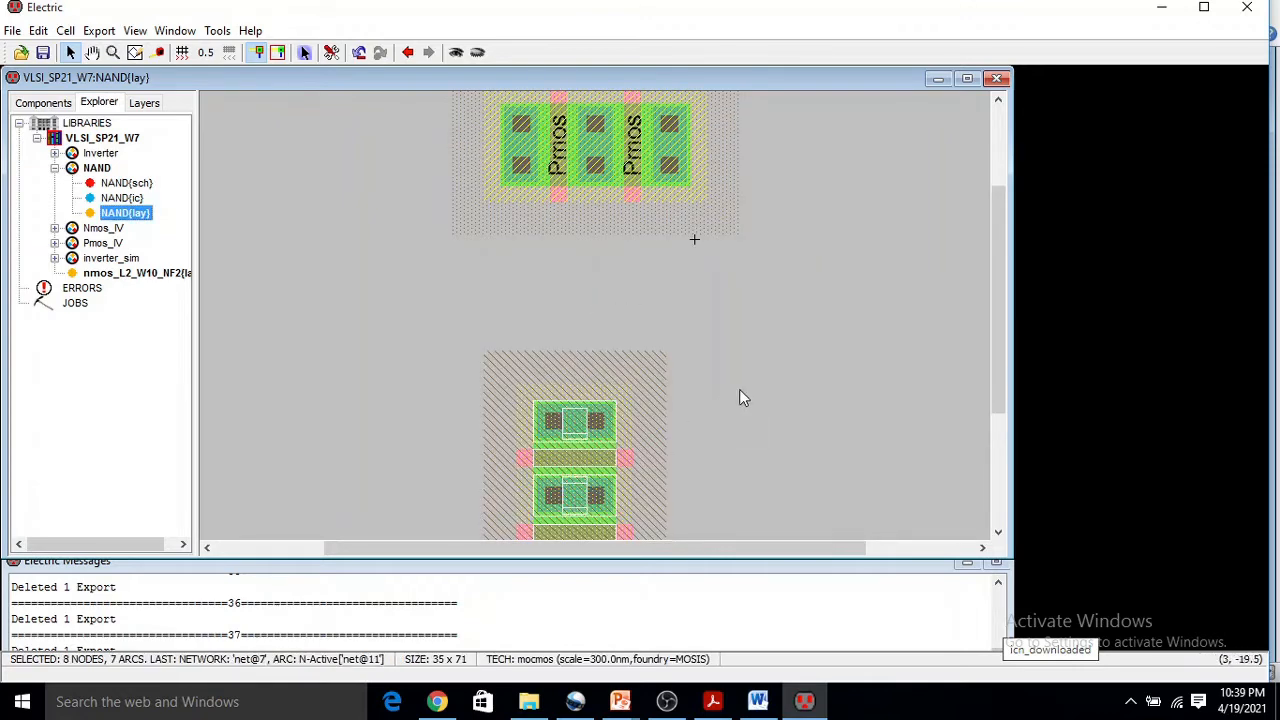
# - Rotate the pasted two-finger NMOS 90 degrees clockwise and deselect it
pyautogui.click(38, 30)
pyautogui.moveTo(135, 242)
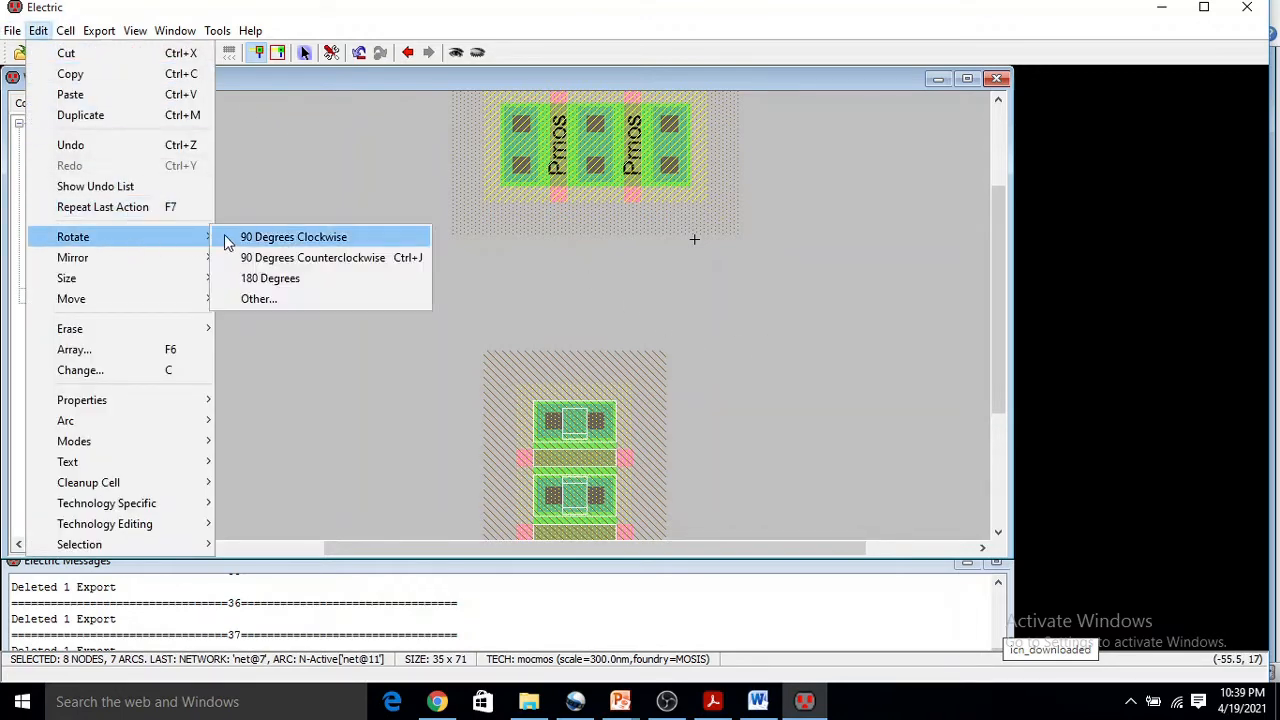
pyautogui.click(305, 238)
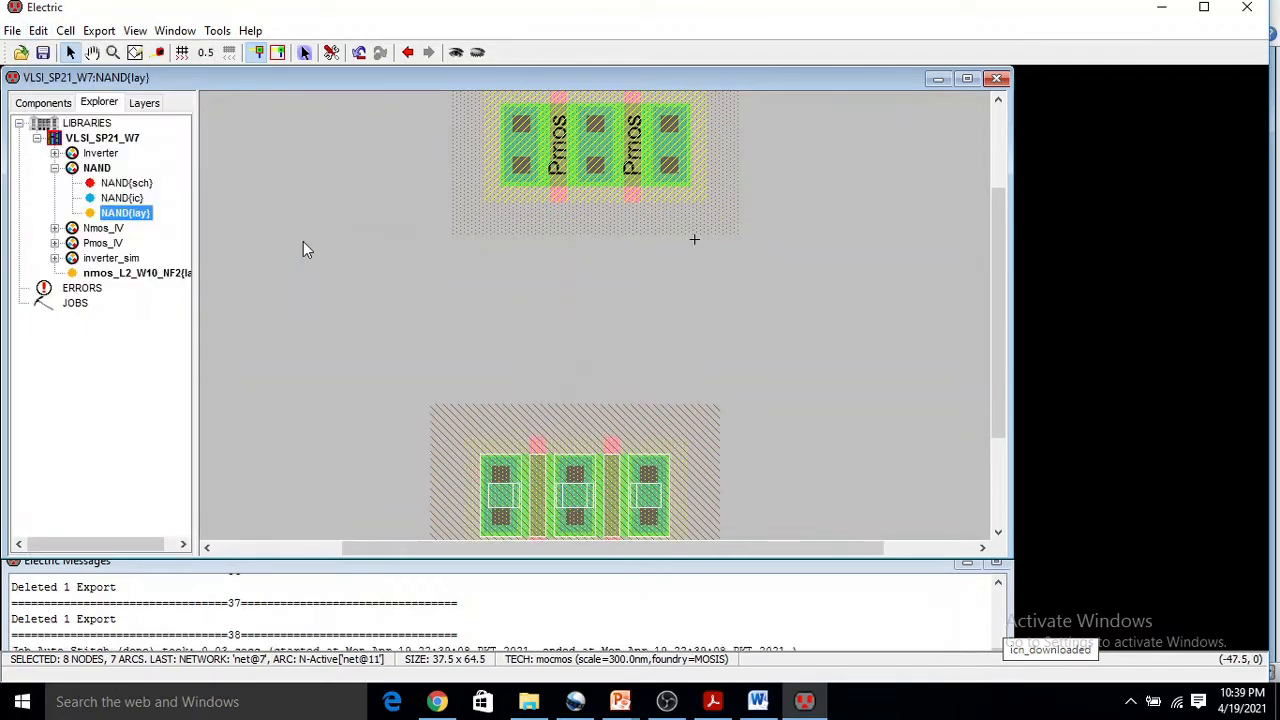
pyautogui.click(718, 242)
pyautogui.keyDown('ctrl'); pyautogui.scroll(-1, 700, 326); pyautogui.keyUp('ctrl')
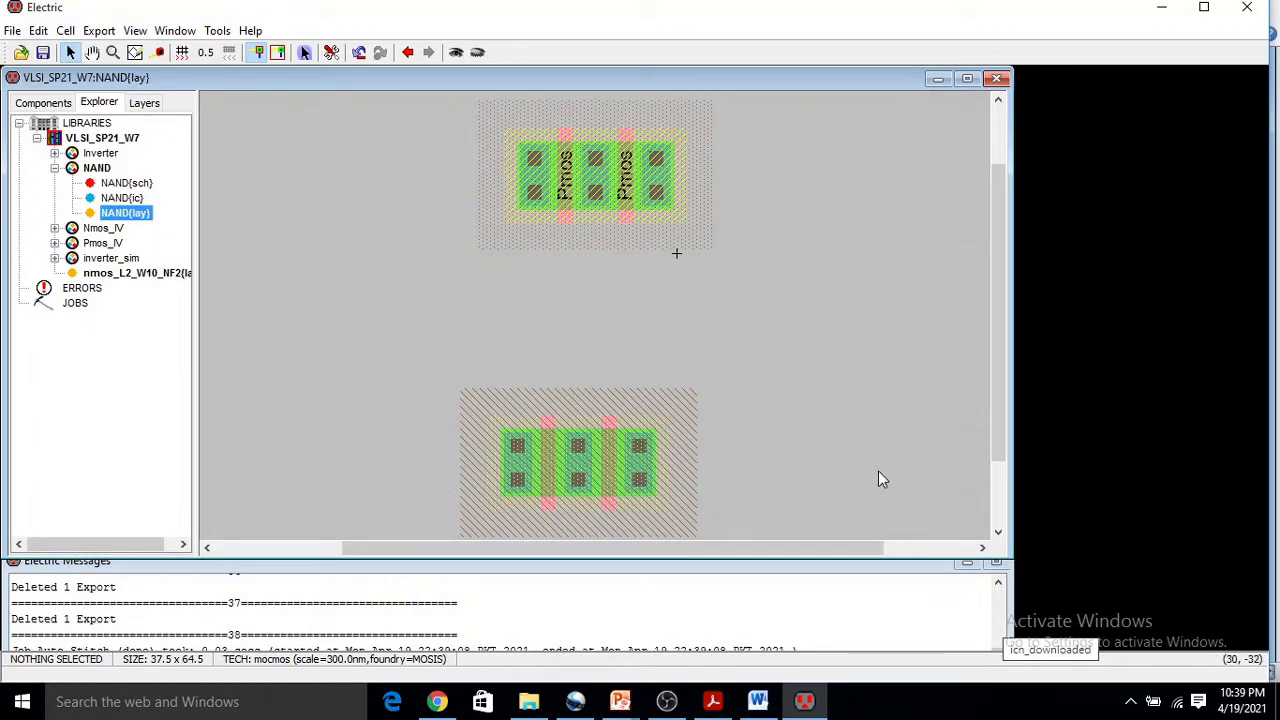
# - Undo the stray shift of the NMOS contact text and move the whole NMOS layout 3.5 units right, beneath the PMOS pair
pyautogui.moveTo(582, 476); pyautogui.dragTo(585, 476)
pyautogui.hotkey('ctrl', 'z')
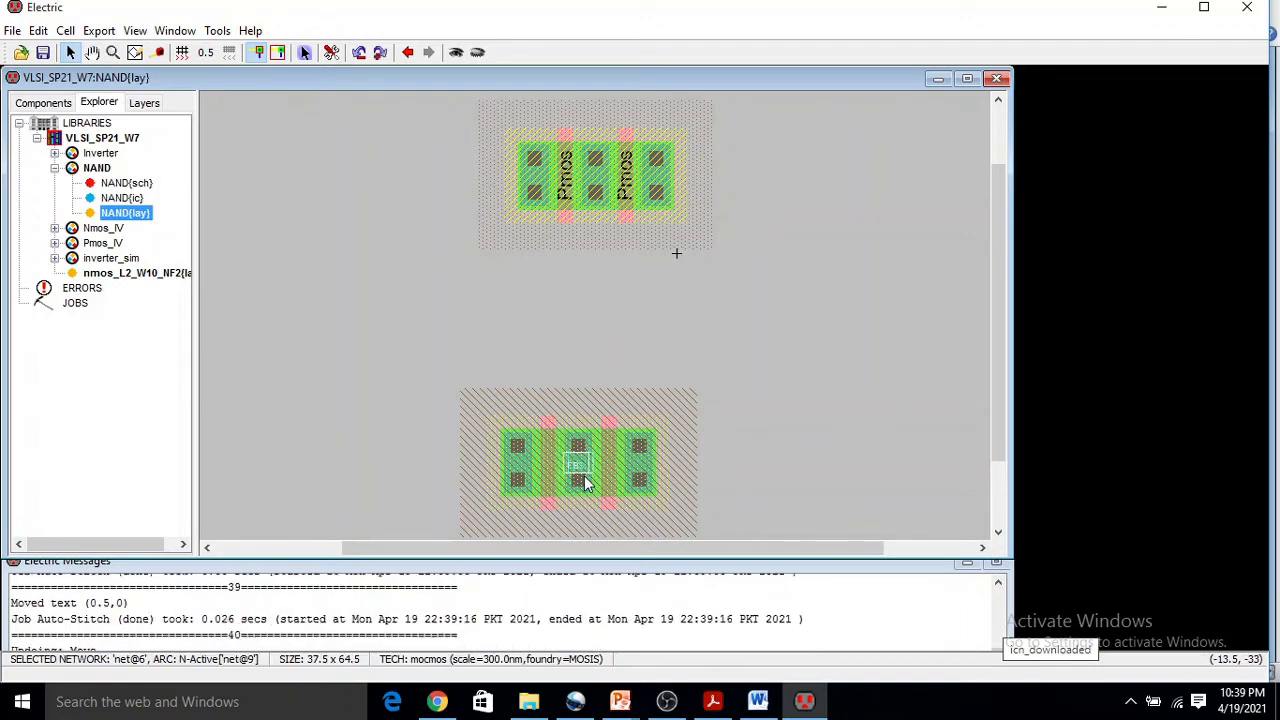
pyautogui.moveTo(457, 343); pyautogui.dragTo(765, 522)
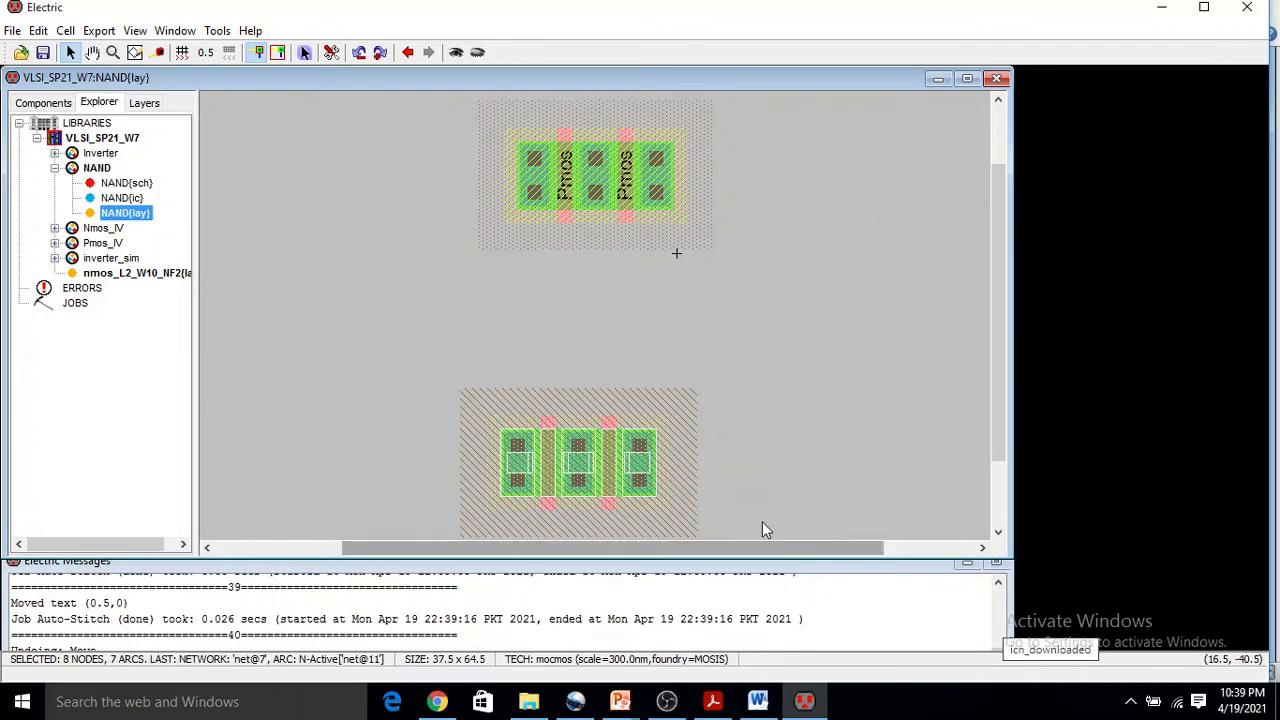
pyautogui.click(577, 471)
pyautogui.moveTo(395, 352); pyautogui.dragTo(794, 532)
pyautogui.moveTo(584, 470); pyautogui.dragTo(606, 470)
pyautogui.click(742, 240)
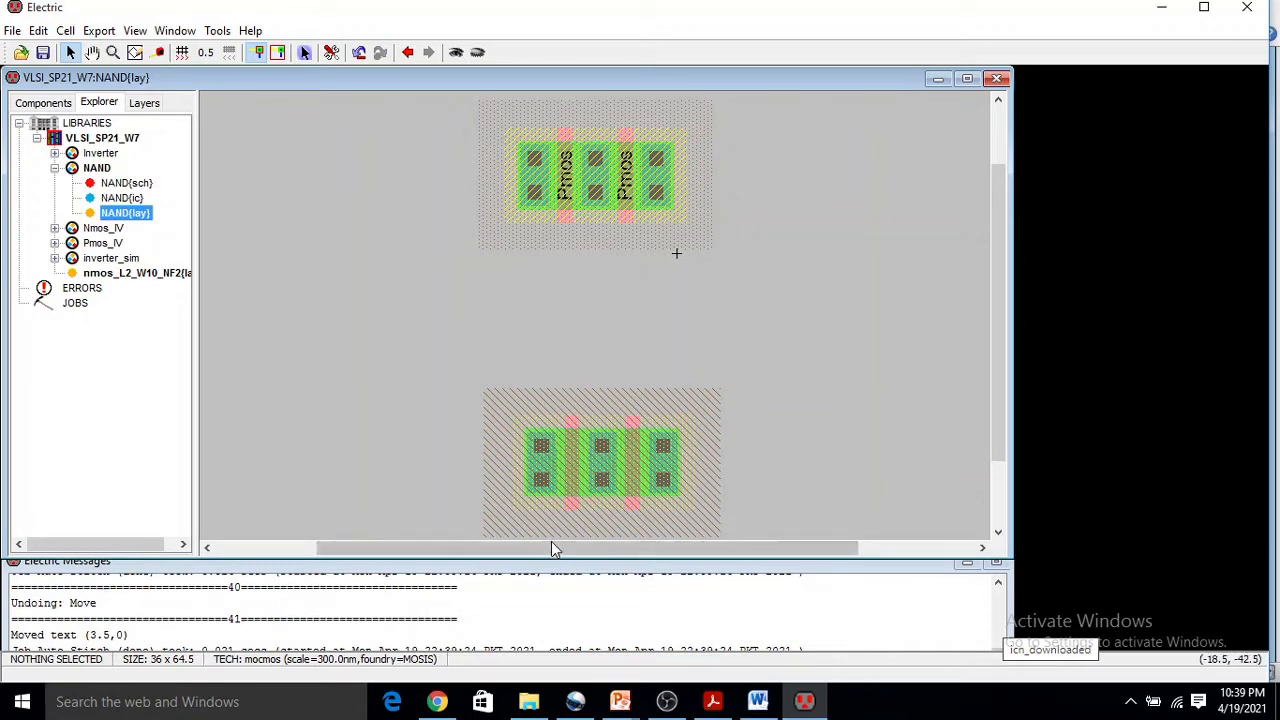
# - Add a SPICE model label to the left NMOS transistor
pyautogui.click(577, 478)
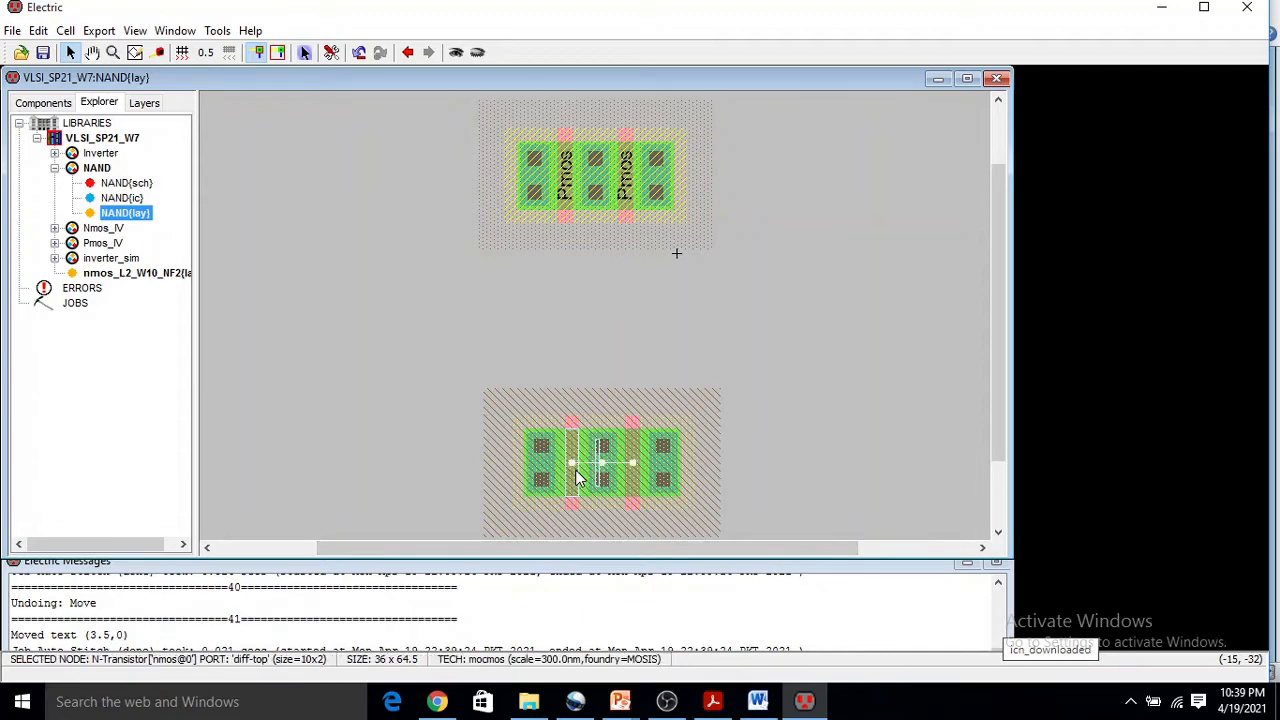
pyautogui.click(214, 32)
pyautogui.moveTo(290, 95)
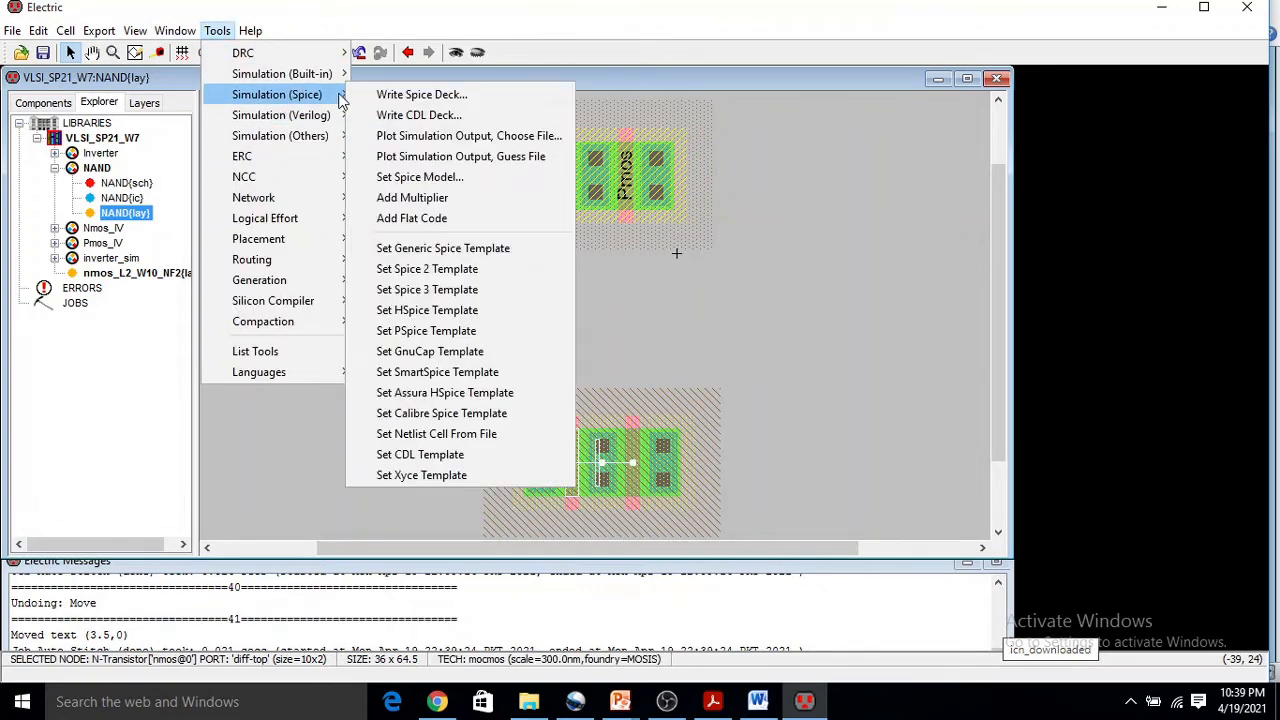
pyautogui.click(450, 177)
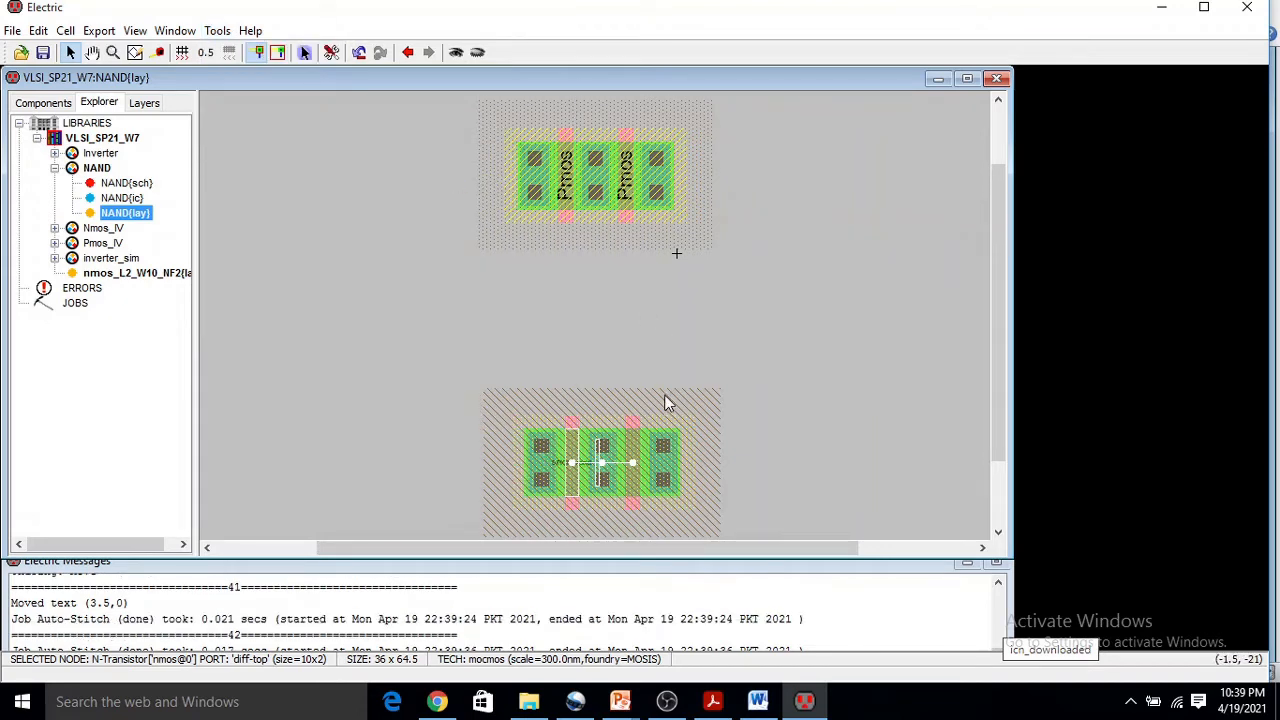
pyautogui.keyDown('ctrl'); pyautogui.scroll(4, 575, 476); pyautogui.keyUp('ctrl')
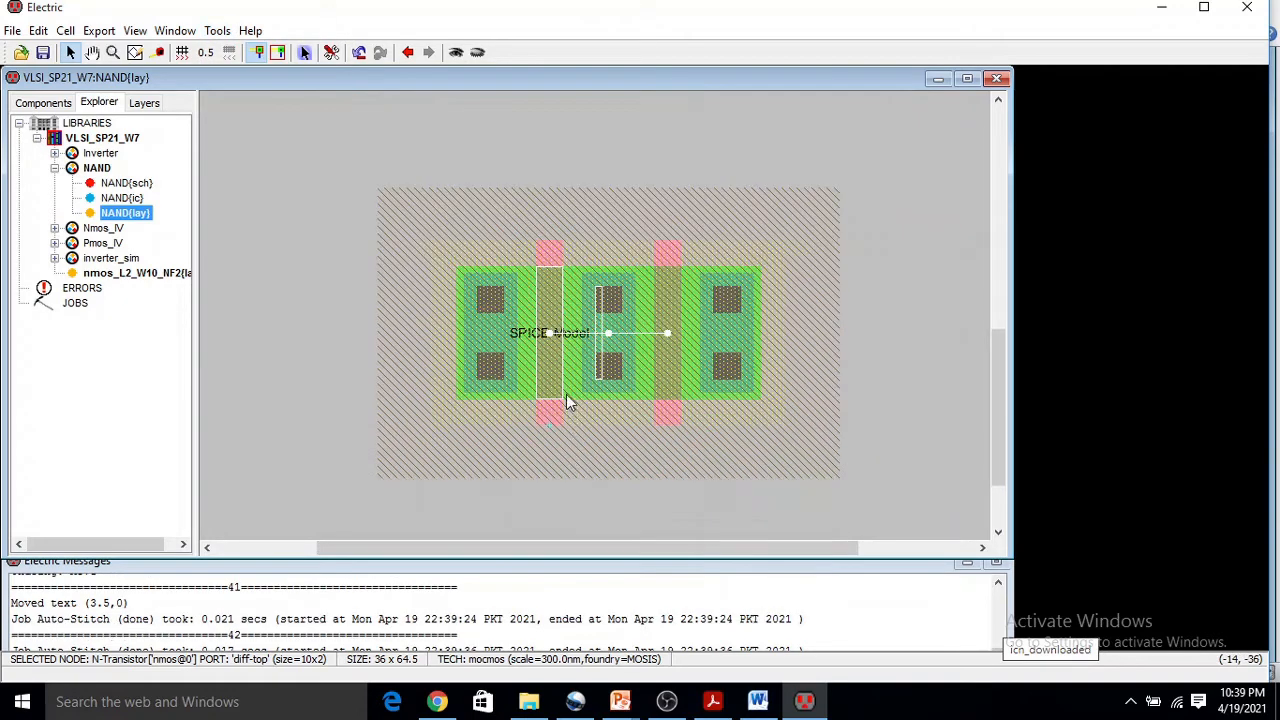
pyautogui.keyDown('ctrl'); pyautogui.scroll(3, 557, 363); pyautogui.keyUp('ctrl')
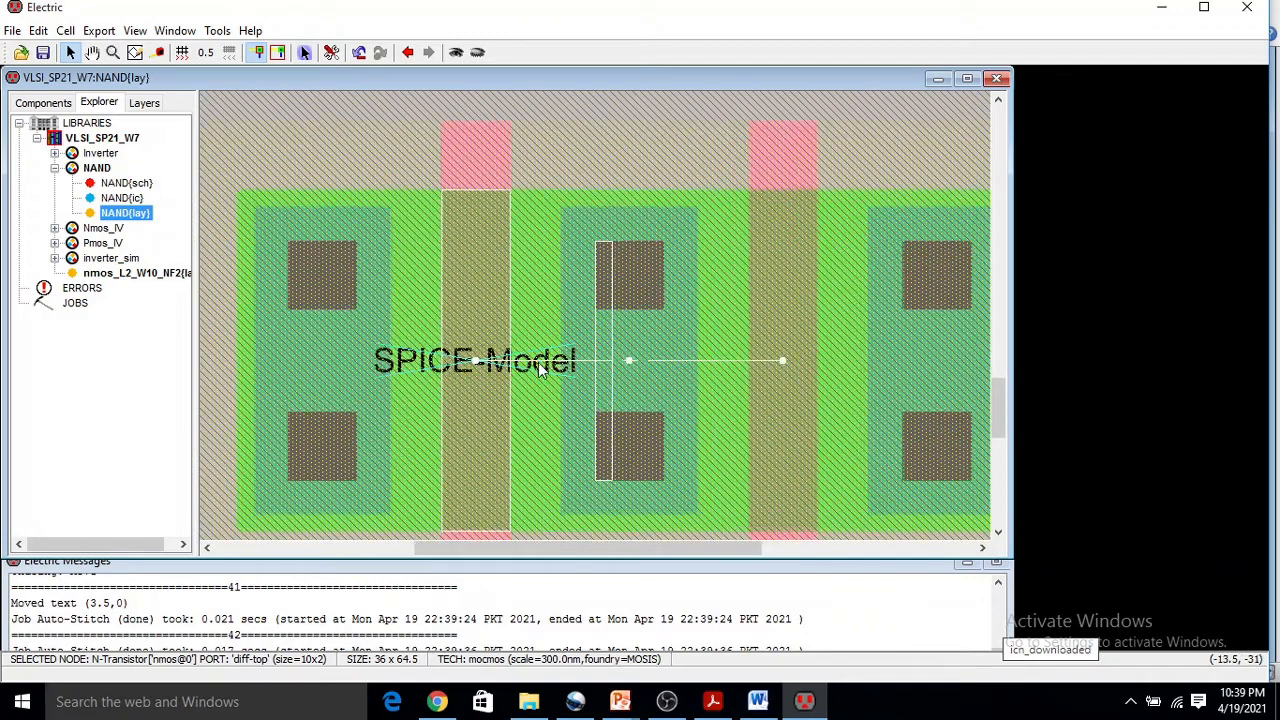
# - Set the left NMOS transistor's SPICE model text to Nmos, with a size of 3 units and a rotation of 90
pyautogui.click(535, 373)
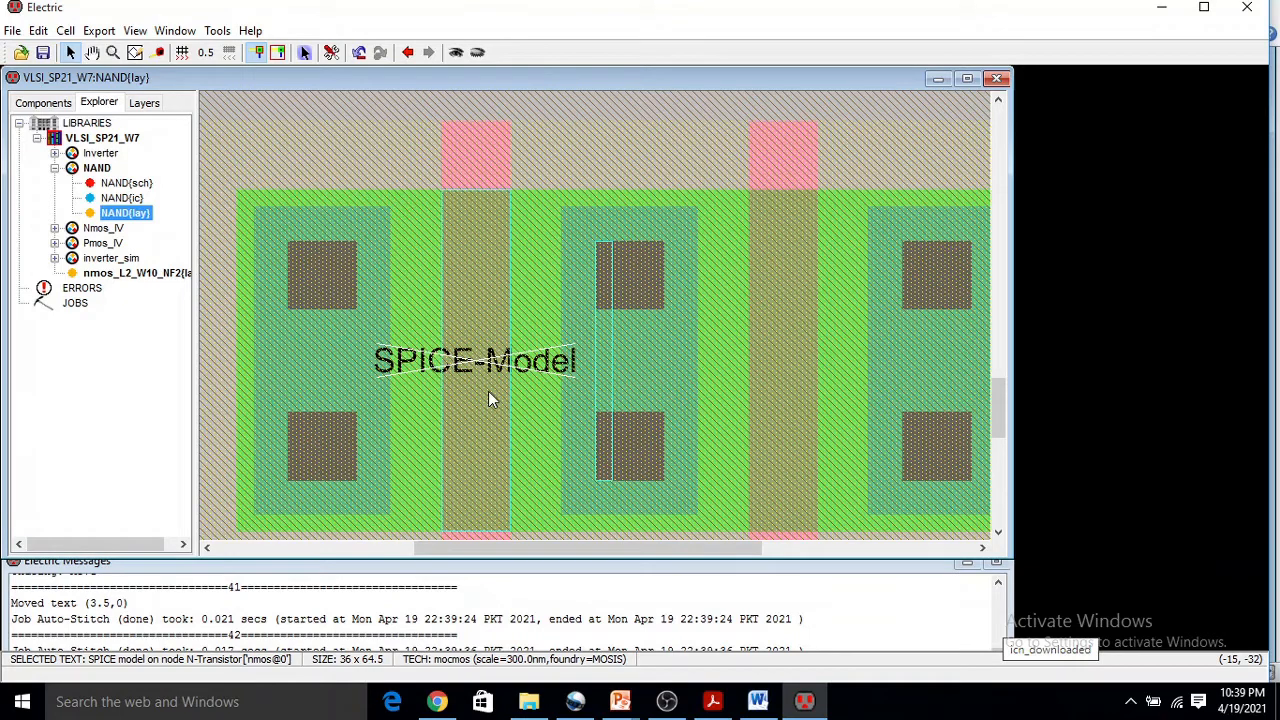
pyautogui.hotkey('ctrl', 'i')
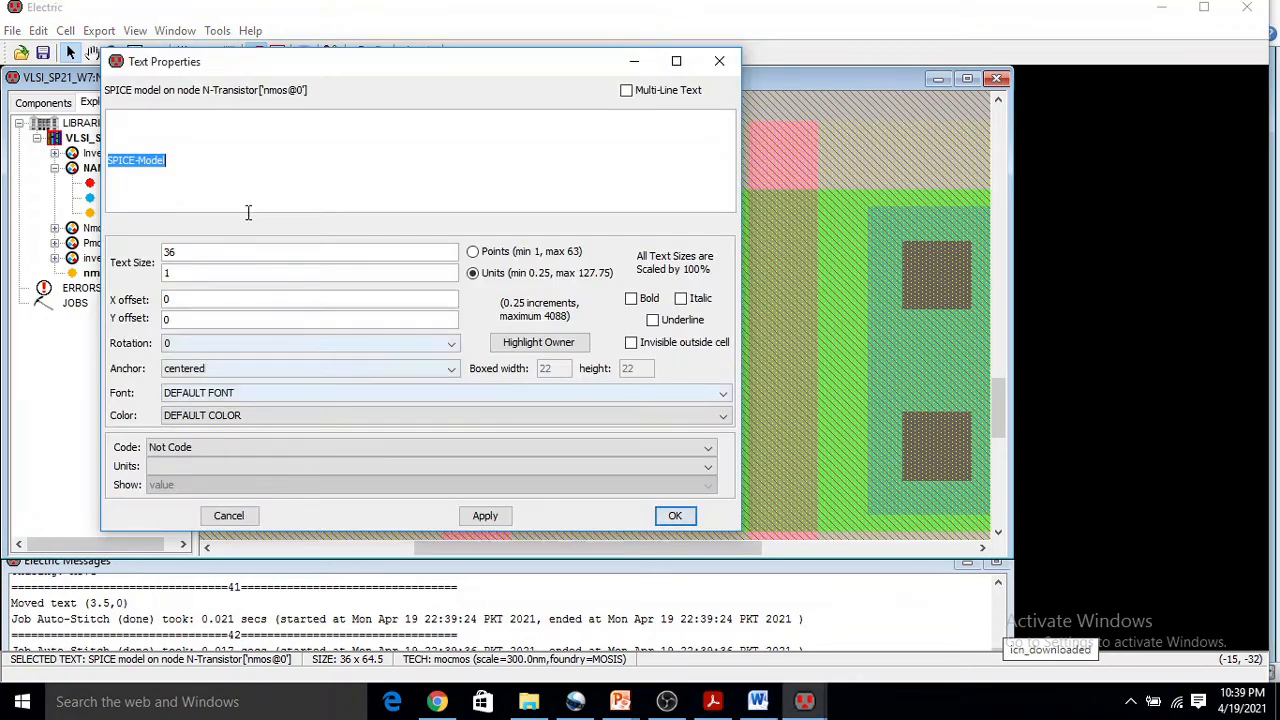
pyautogui.write('Nmos')
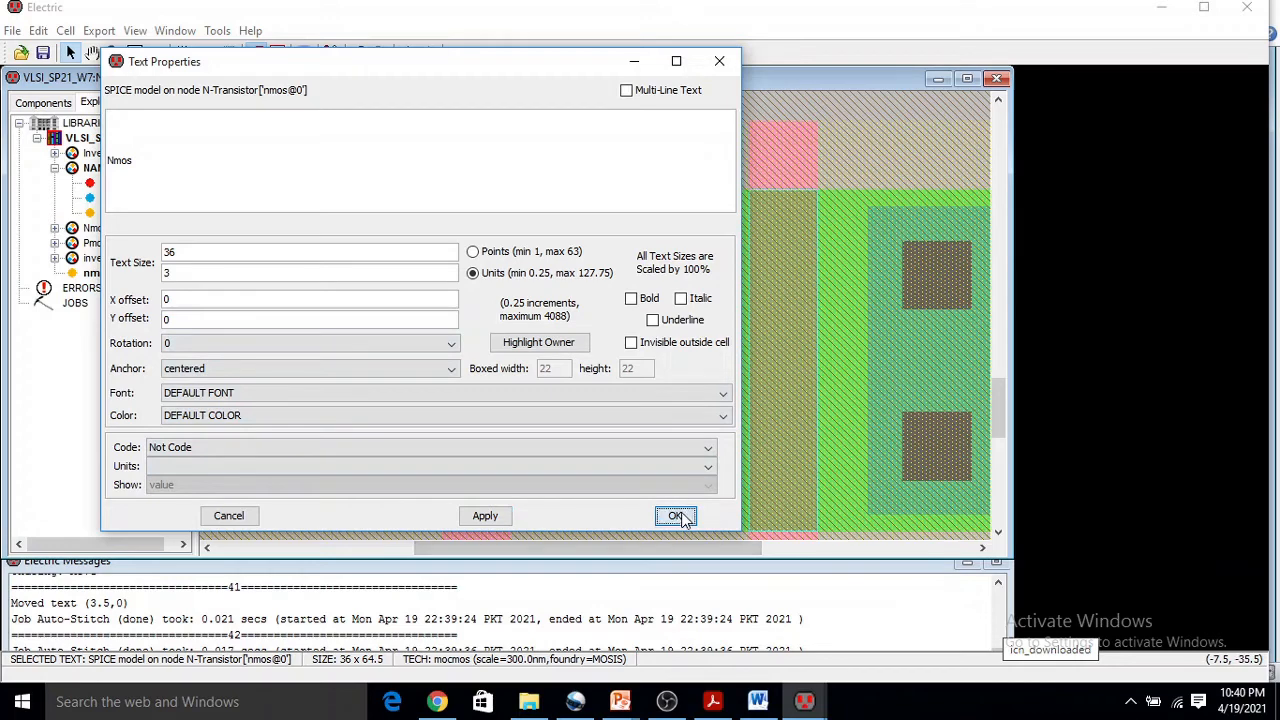
pyautogui.click(198, 342)
pyautogui.click(200, 372)
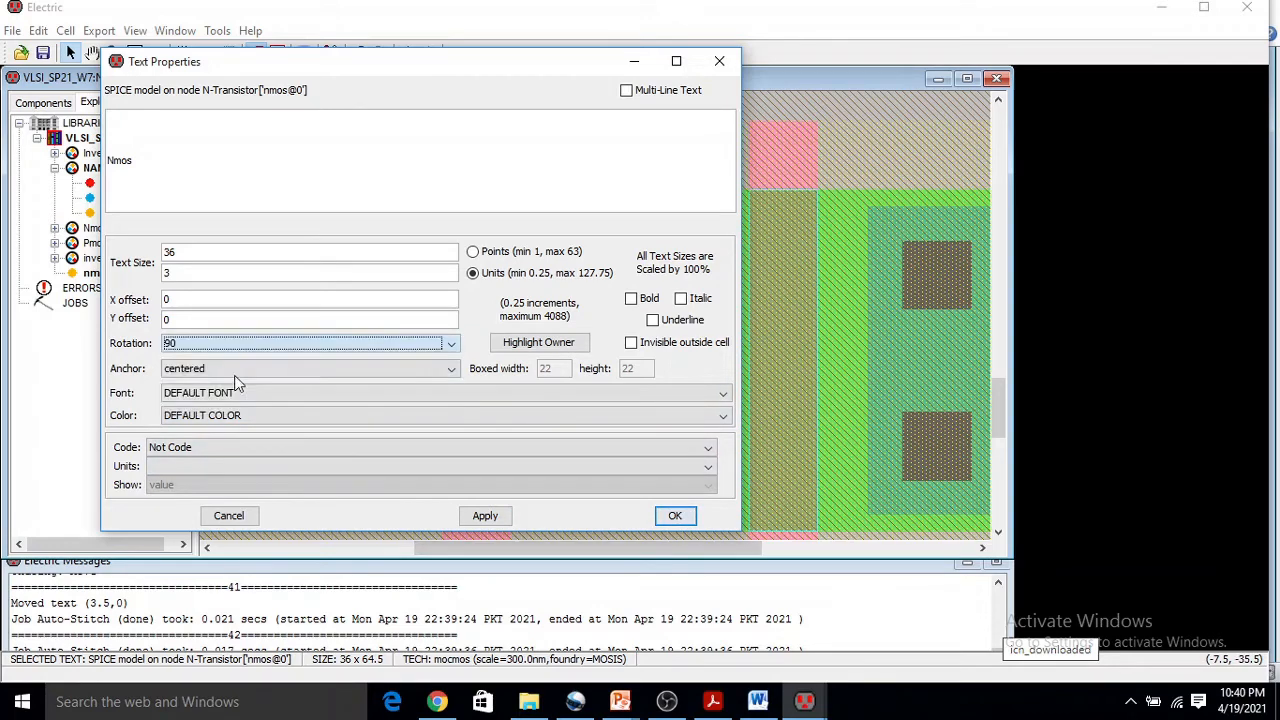
pyautogui.click(673, 515)
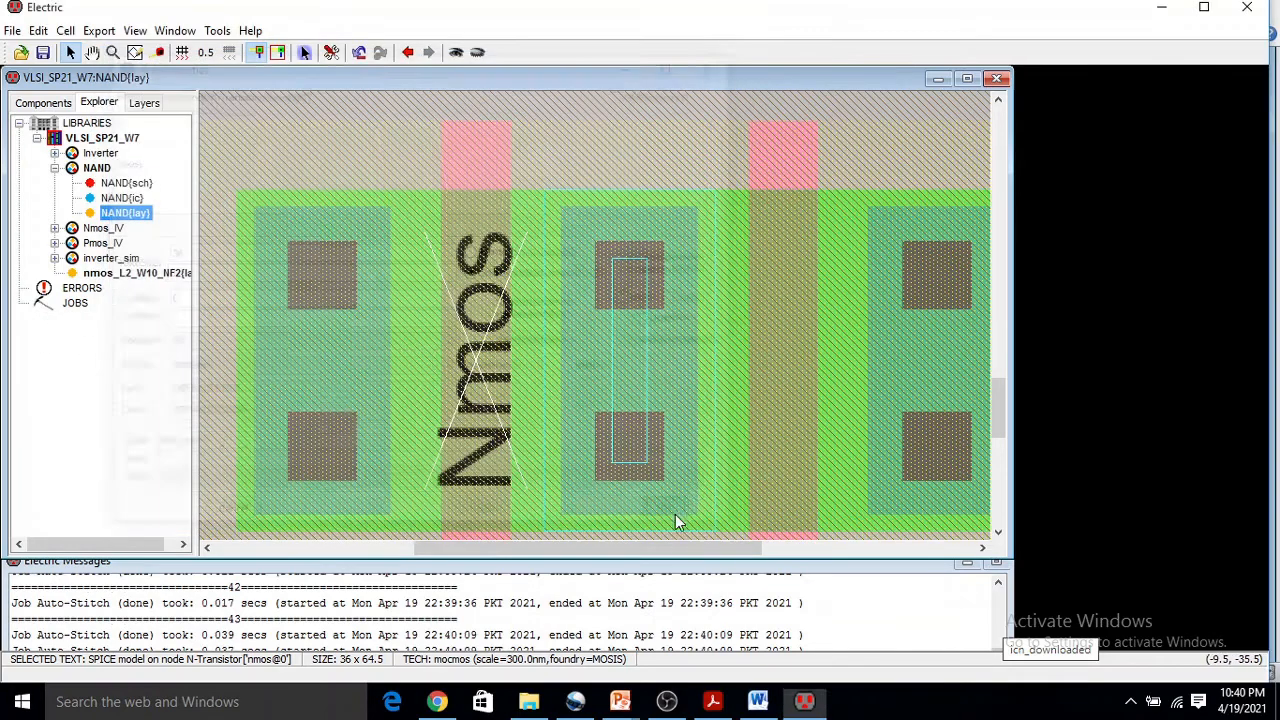
# - Add a SPICE model label to the right NMOS transistor
pyautogui.click(788, 388)
pyautogui.click(217, 30)
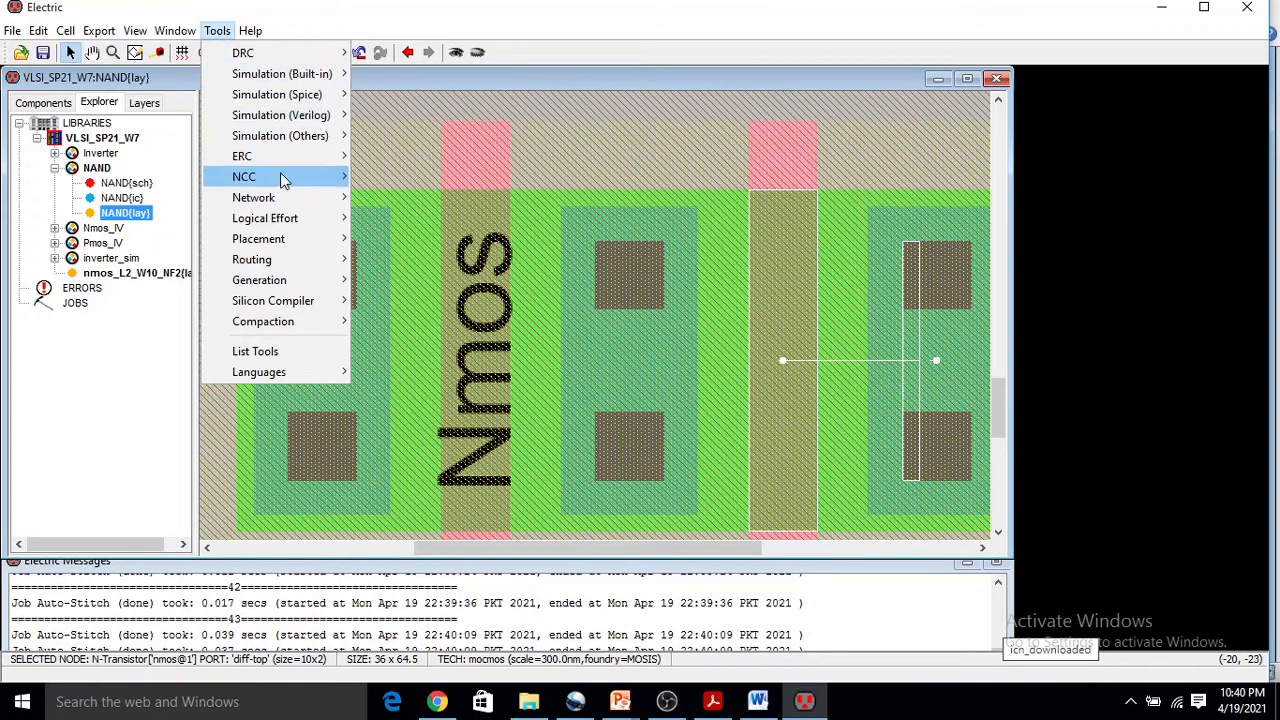
pyautogui.moveTo(322, 106)
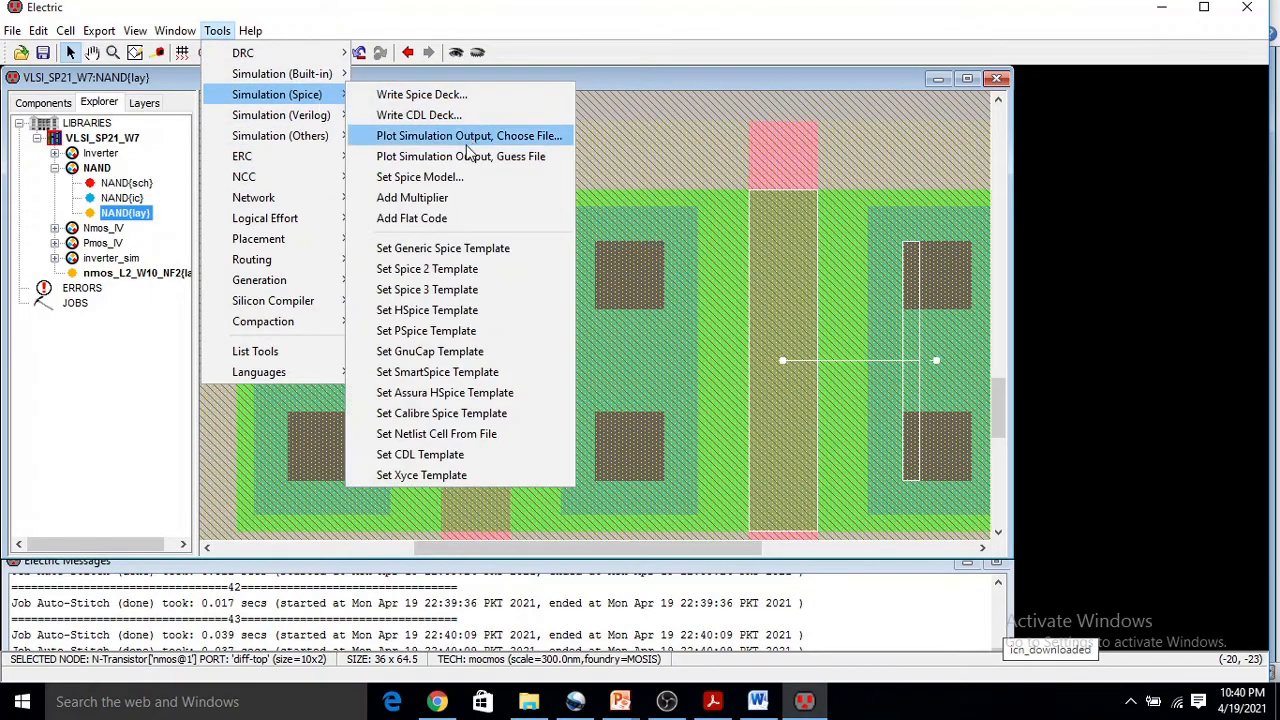
pyautogui.click(463, 178)
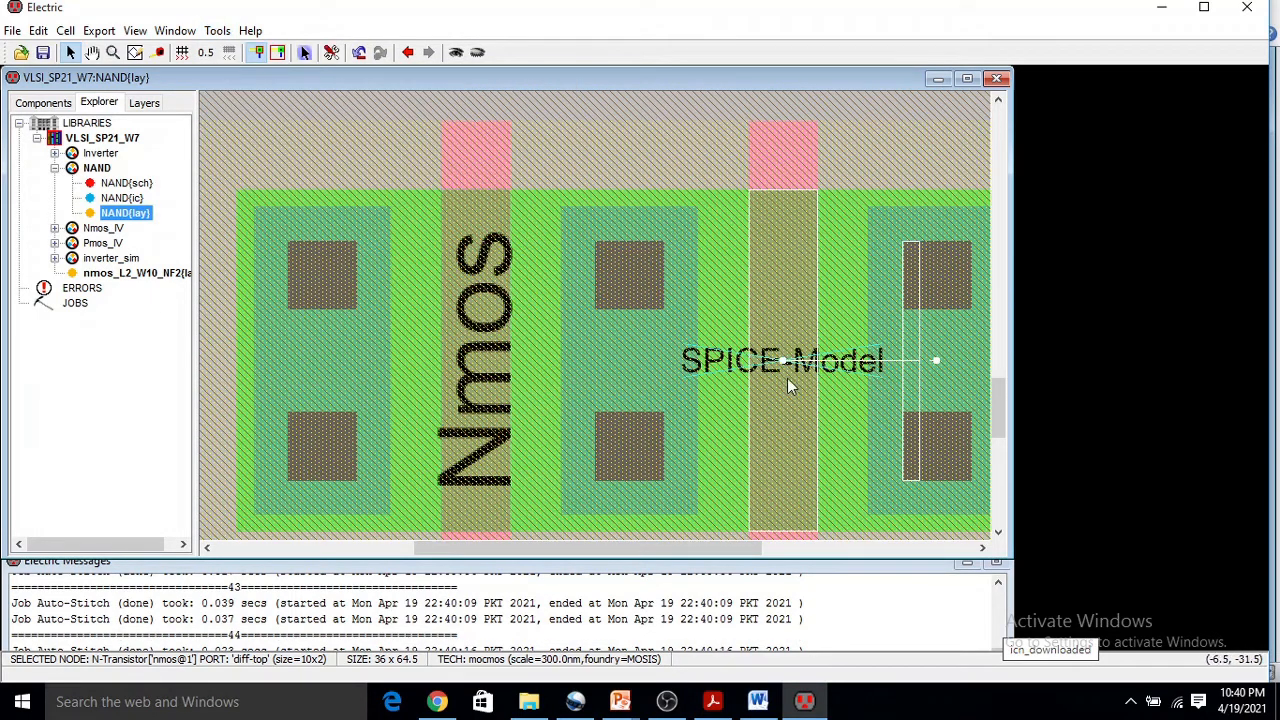
# - Set the right NMOS transistor's SPICE model text to Nmos, with a size of 2 units and a rotation of 90
pyautogui.click(727, 375)
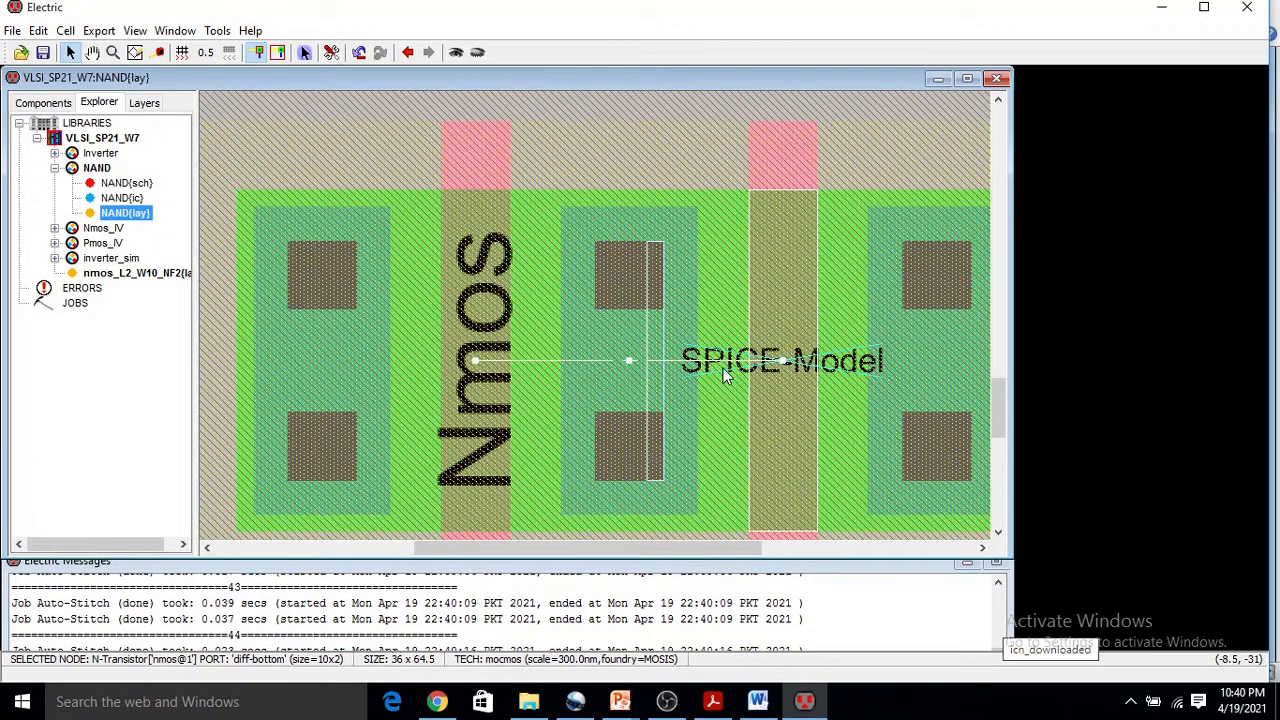
pyautogui.click(726, 373)
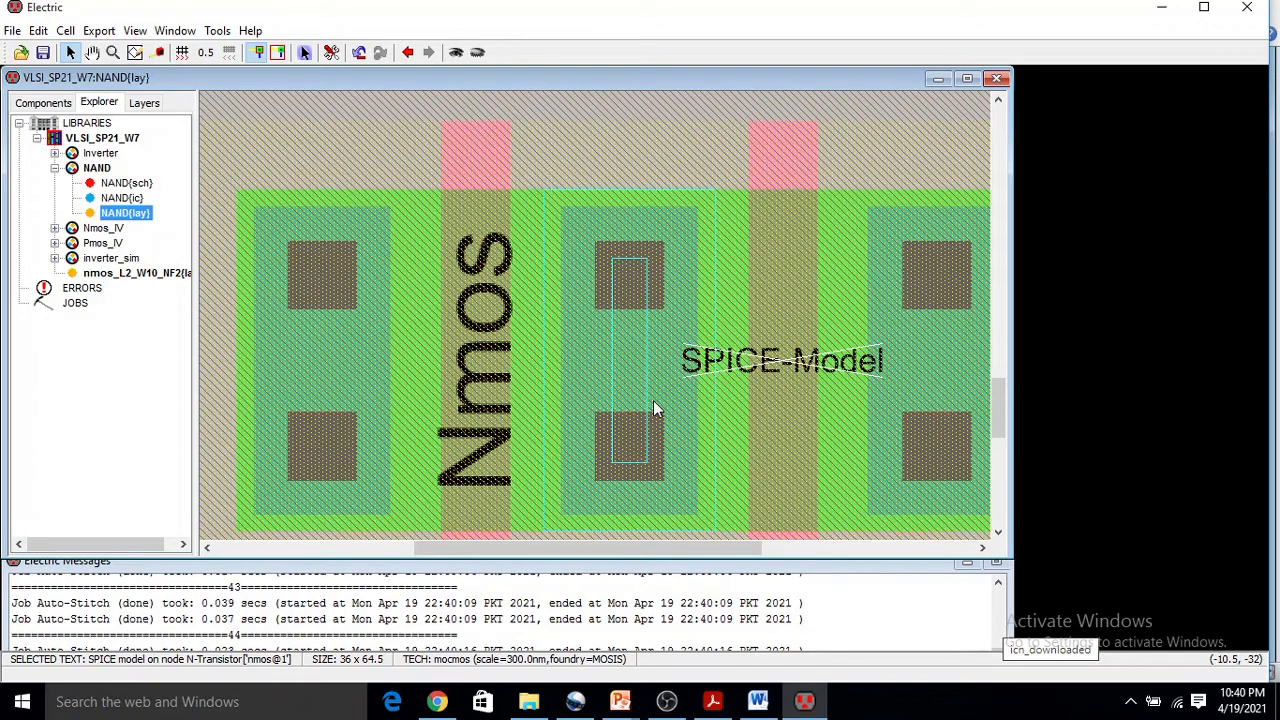
pyautogui.hotkey('ctrl', 'i')
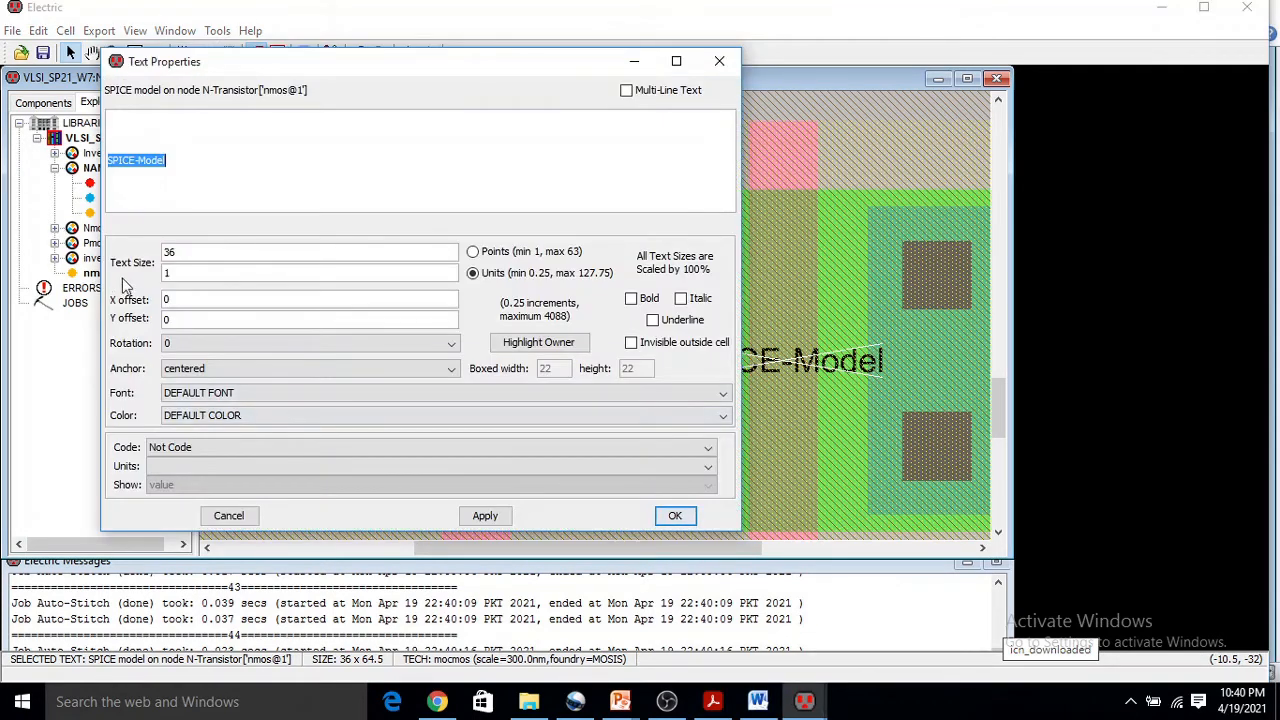
pyautogui.doubleClick(168, 273)
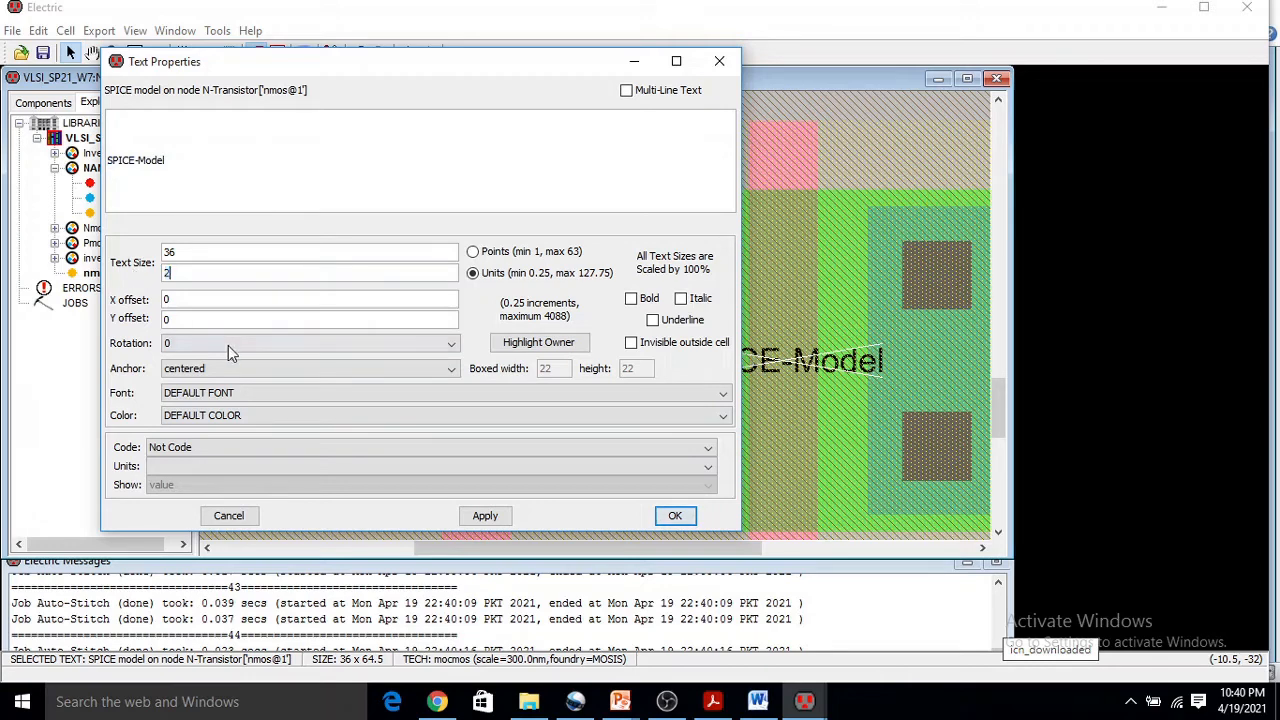
pyautogui.click(281, 346)
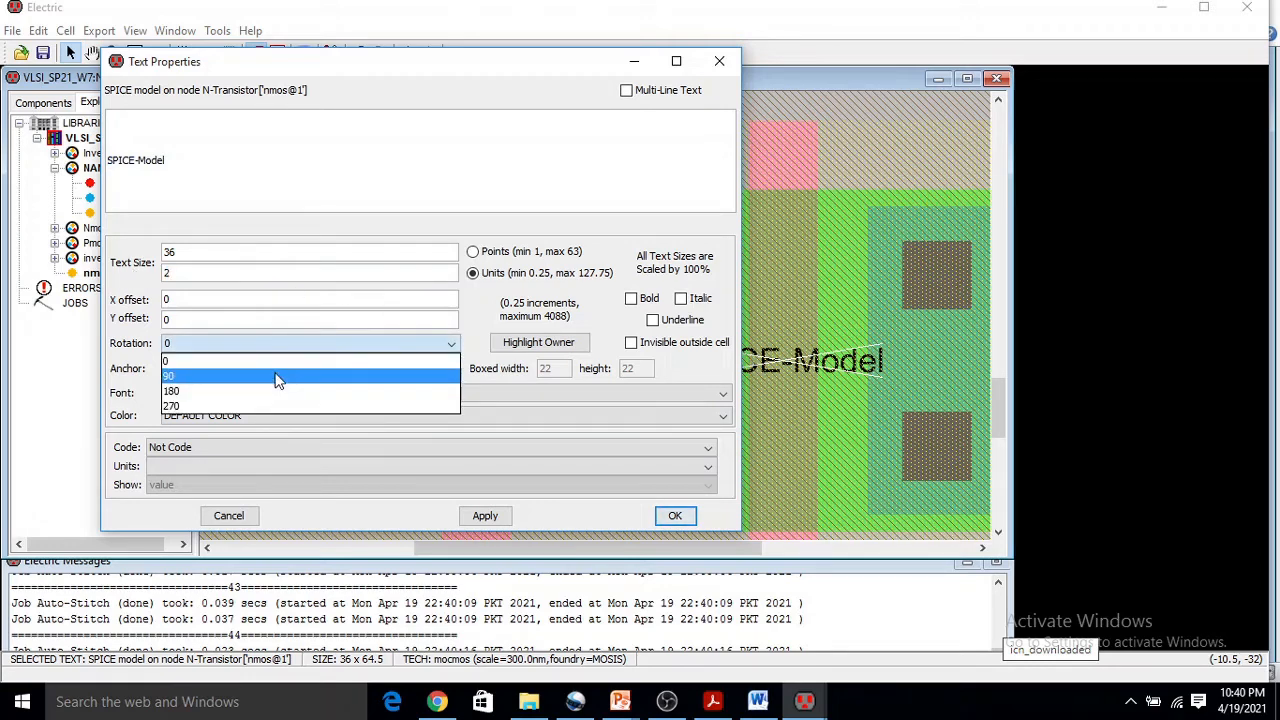
pyautogui.click(278, 377)
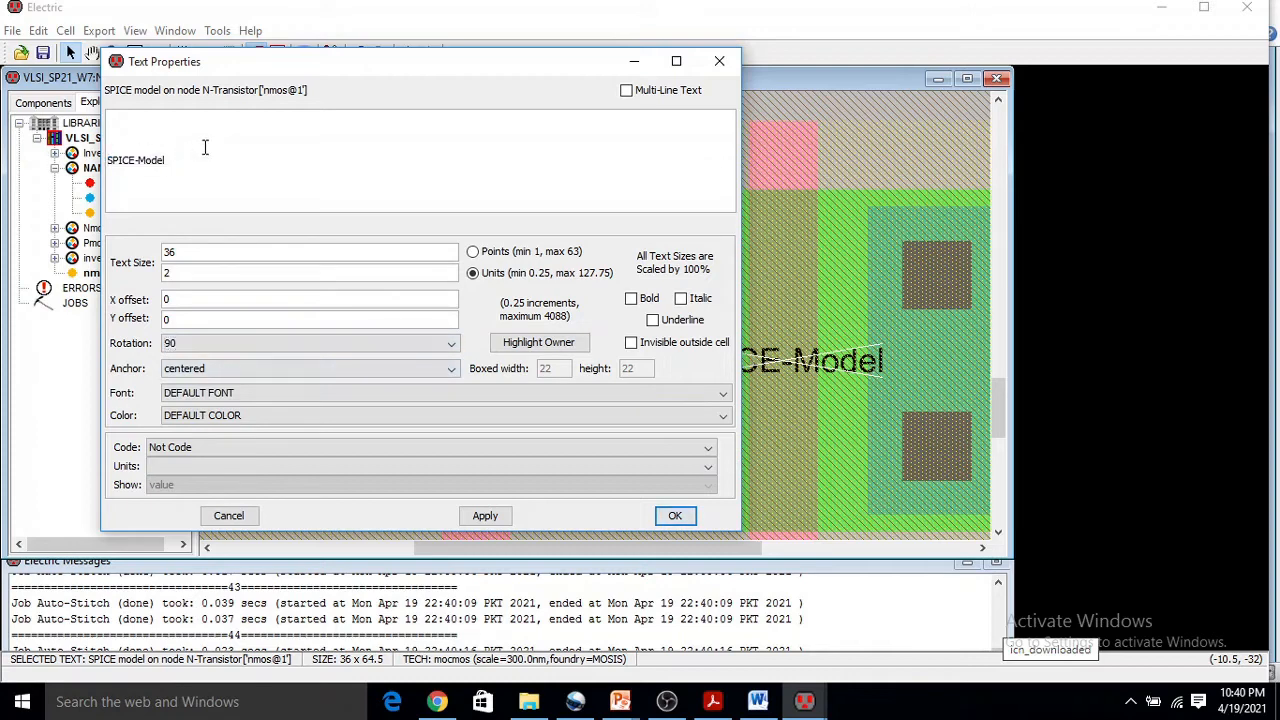
pyautogui.tripleClick(172, 158)
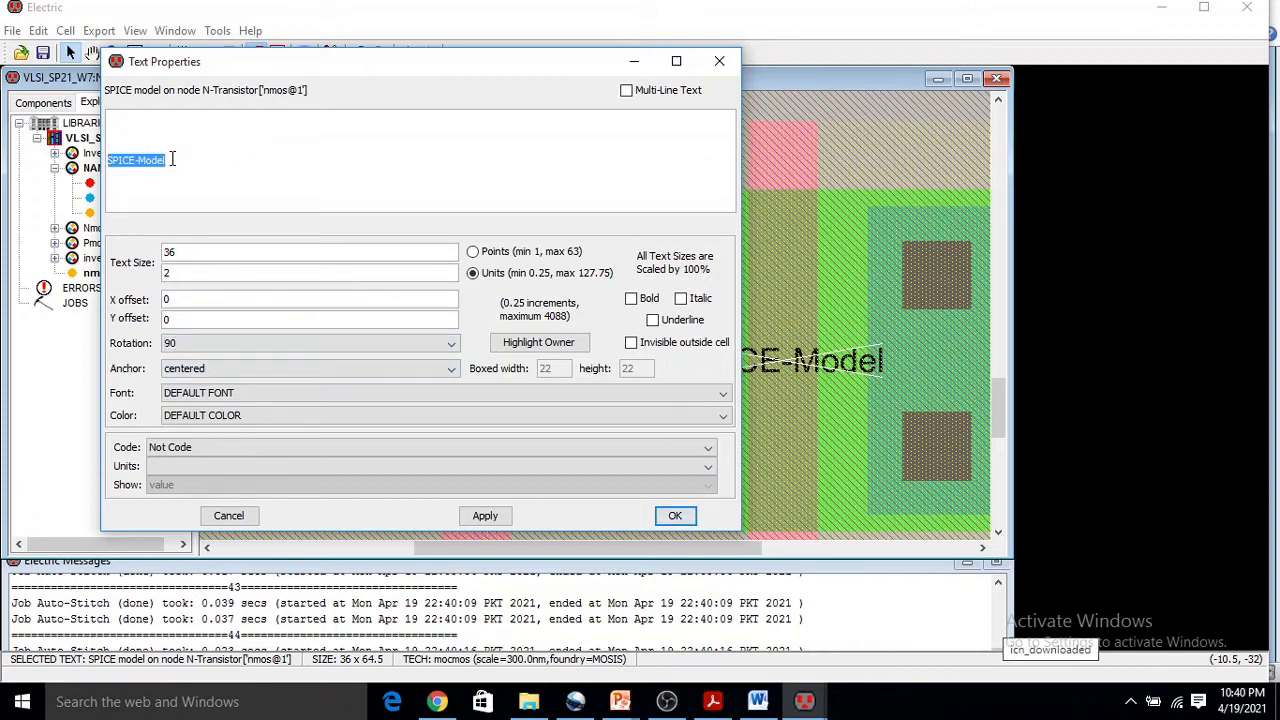
pyautogui.write('Nmos')
pyautogui.click(485, 516)
pyautogui.click(674, 516)
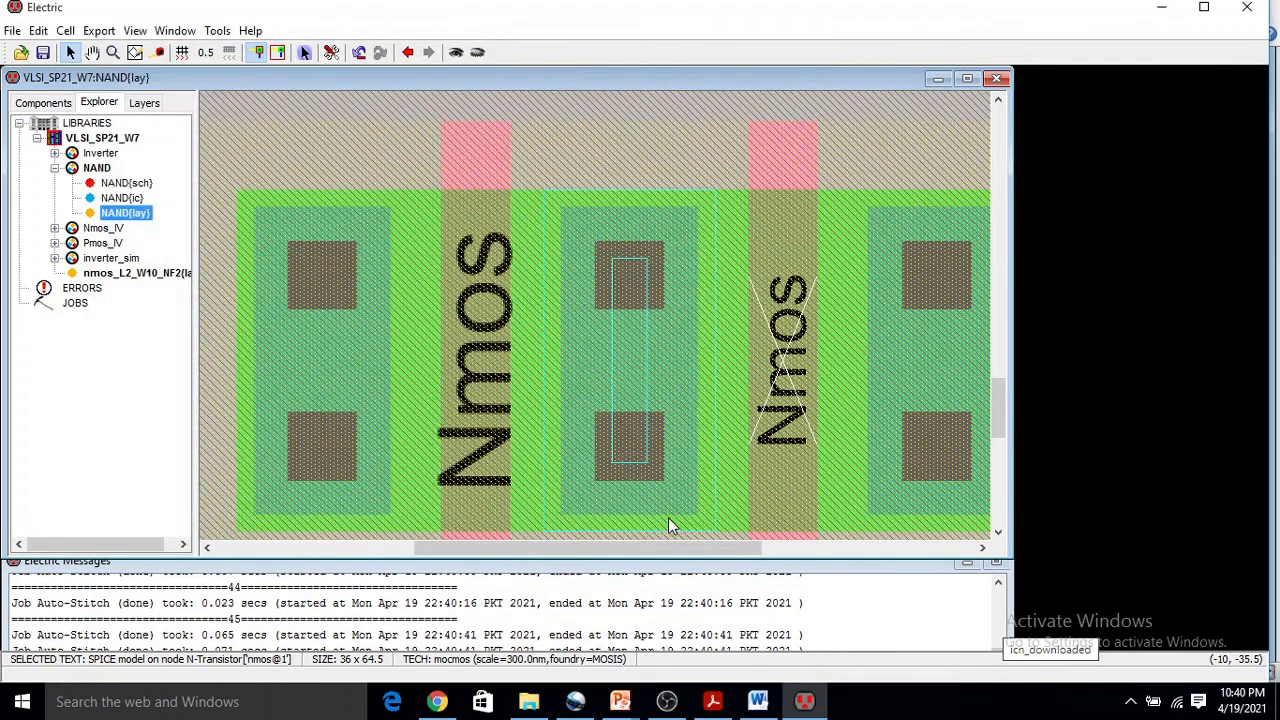
# - Enlarge the right NMOS transistor's SPICE model text to a size of 3 units
pyautogui.doubleClick(787, 365)
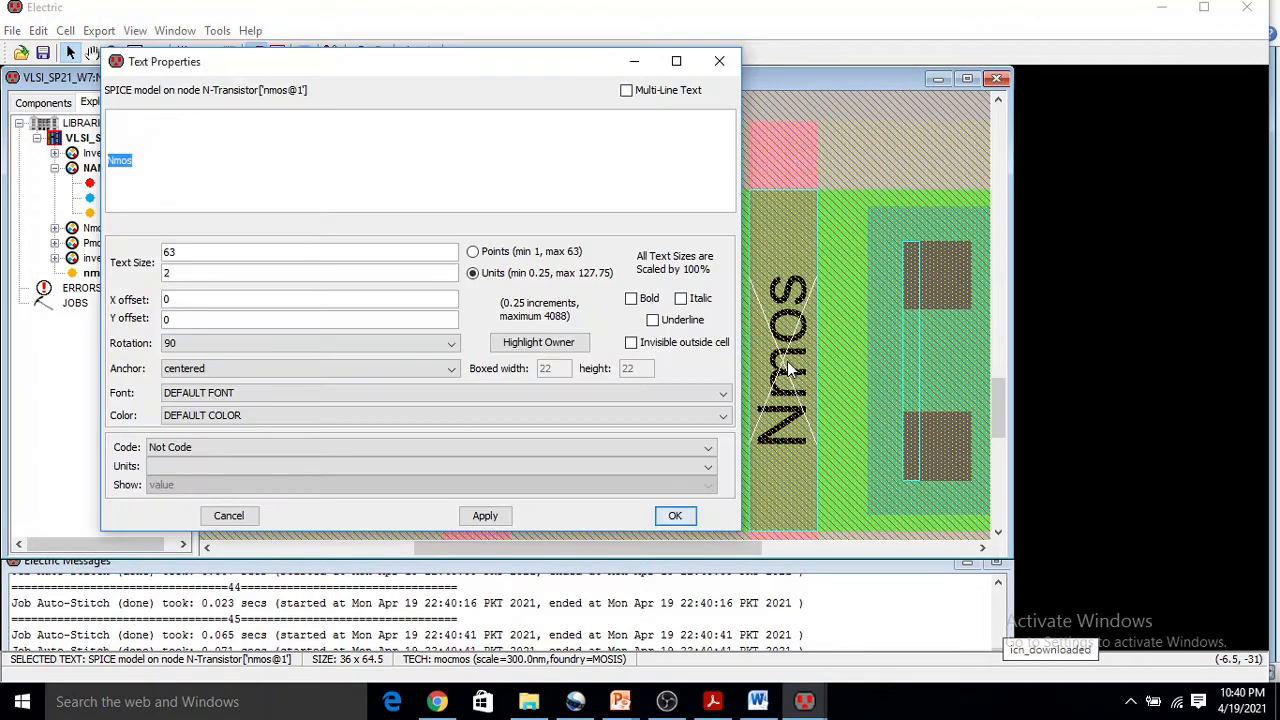
pyautogui.moveTo(179, 272); pyautogui.dragTo(158, 271)
pyautogui.write('3')
pyautogui.click(676, 516)
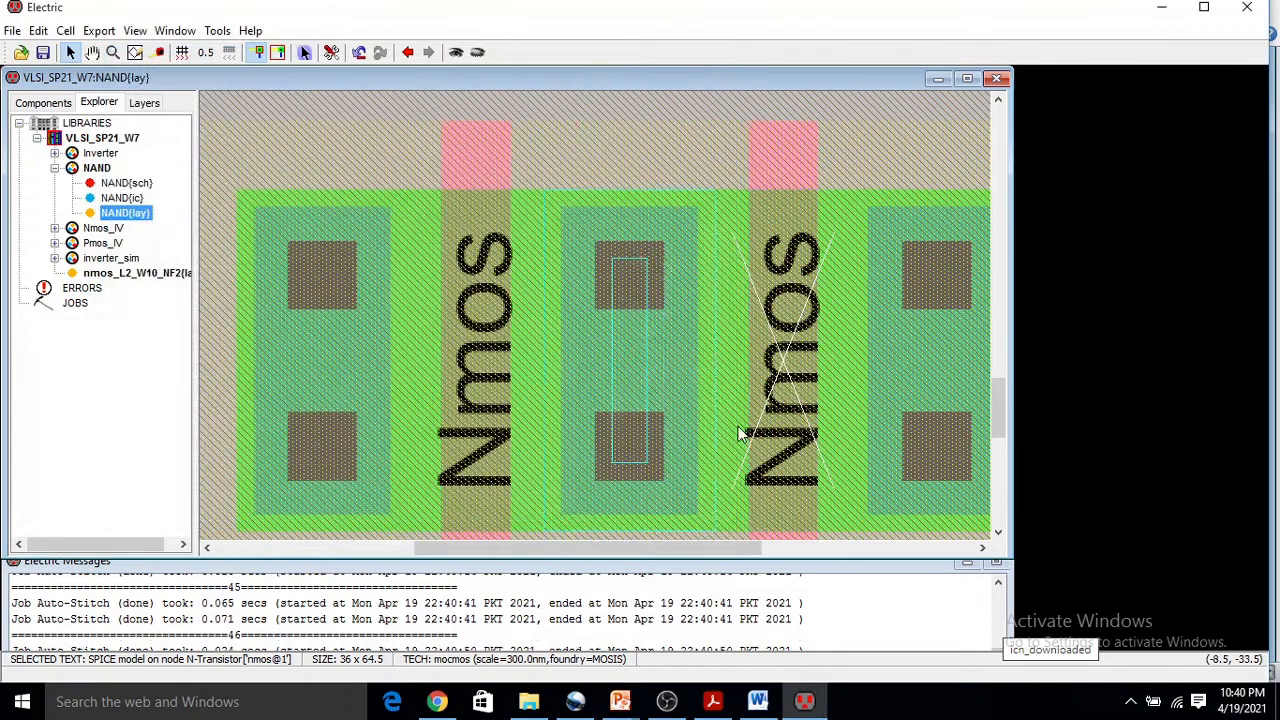
# - Move the whole NMOS layout, including its text, 29 units up and 1 unit left, close beneath the PMOS pair
pyautogui.keyDown('ctrl'); pyautogui.scroll(-5, 755, 320); pyautogui.keyUp('ctrl')
pyautogui.keyDown('ctrl'); pyautogui.scroll(-3, 757, 328); pyautogui.keyUp('ctrl')
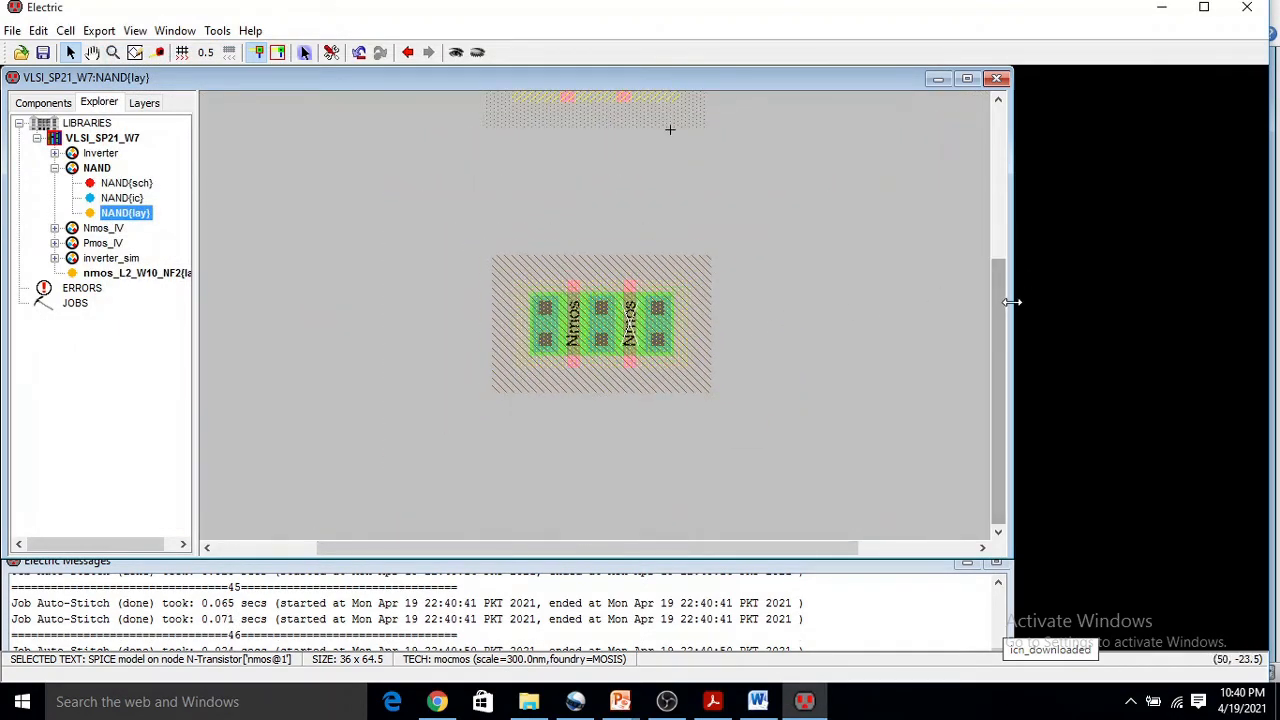
pyautogui.moveTo(1001, 314); pyautogui.dragTo(997, 250)
pyautogui.moveTo(443, 309); pyautogui.dragTo(826, 481)
pyautogui.moveTo(641, 424); pyautogui.dragTo(626, 236)
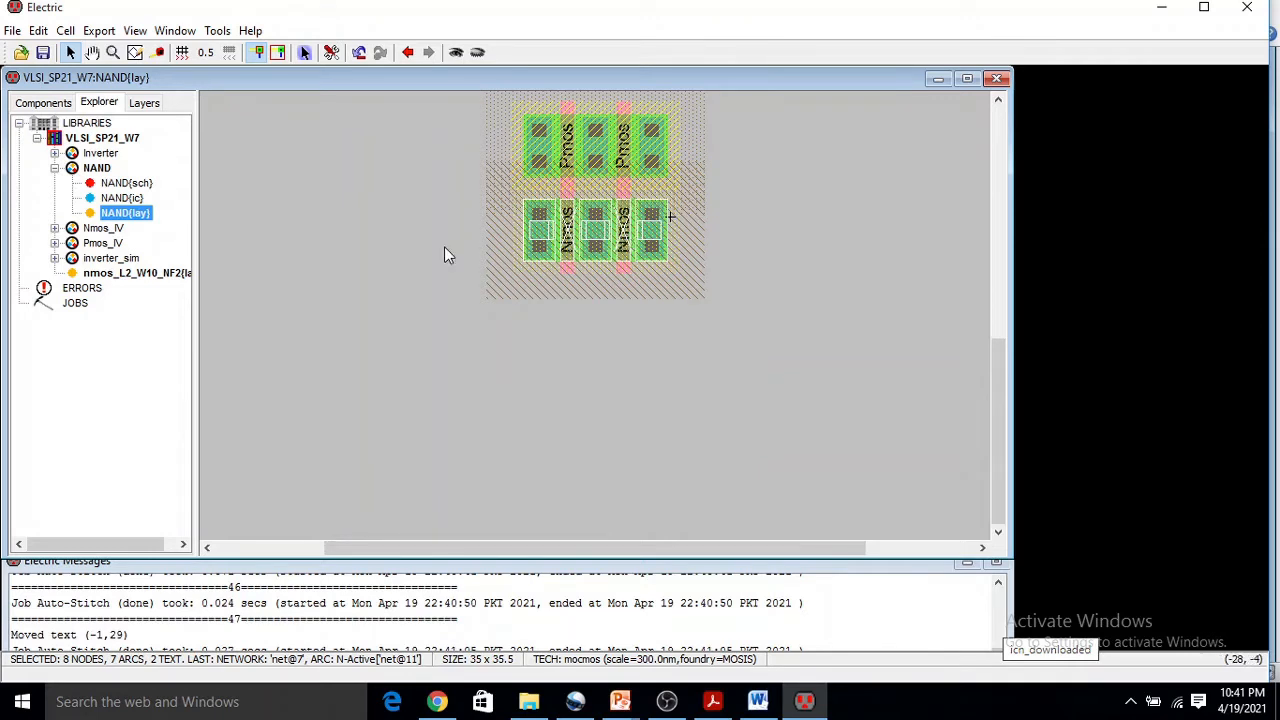
# - Set the grid alignment to 5 and move the whole NMOS layout 25 units down from the PMOS pair
pyautogui.click(182, 55)
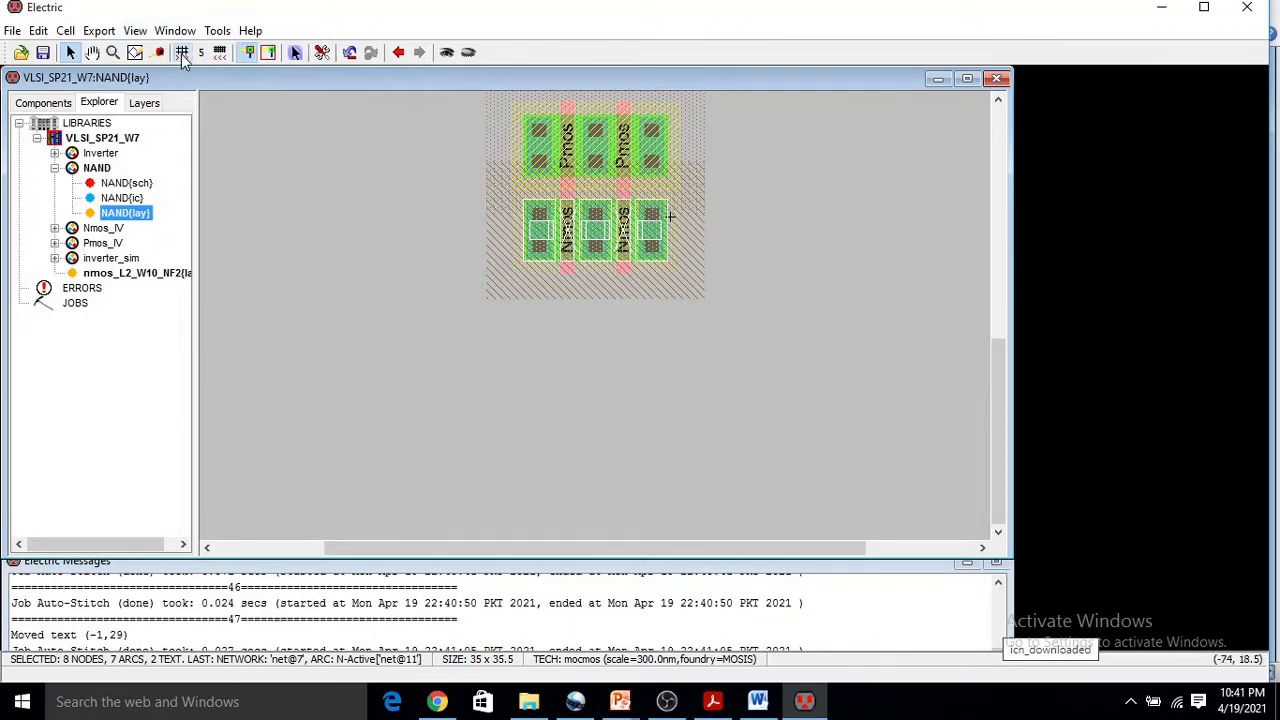
pyautogui.click(182, 55)
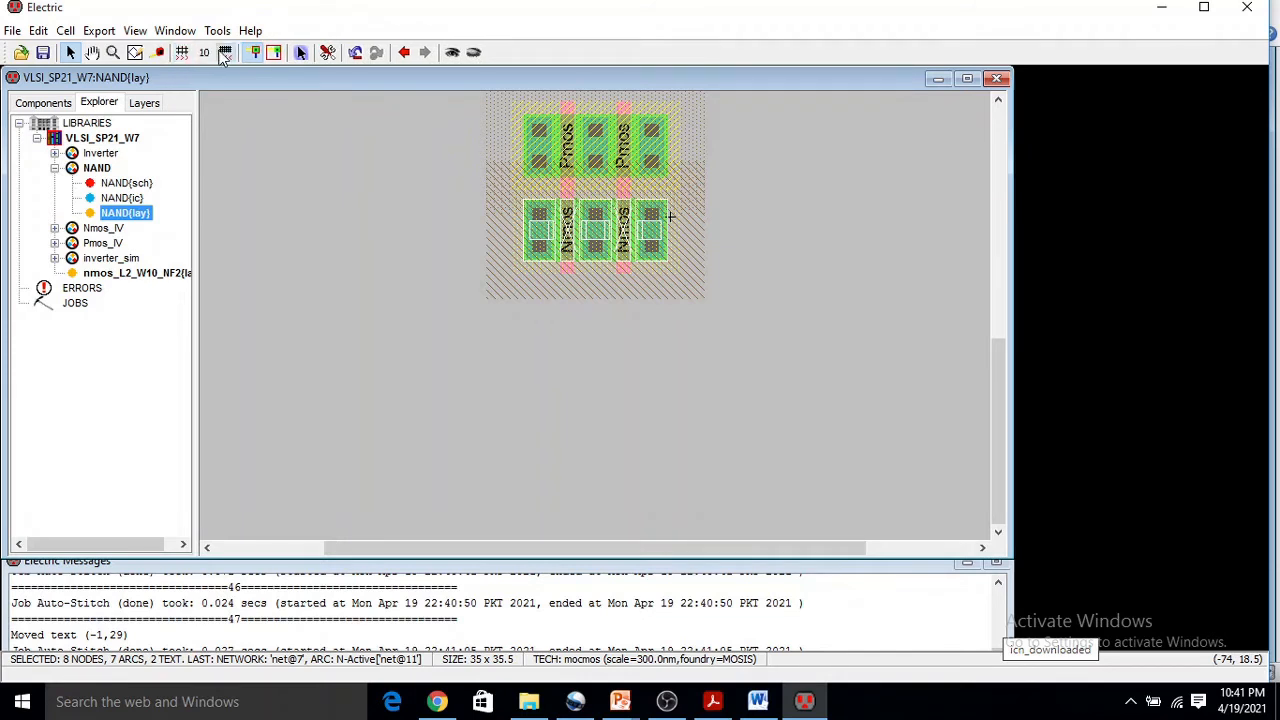
pyautogui.click(224, 55)
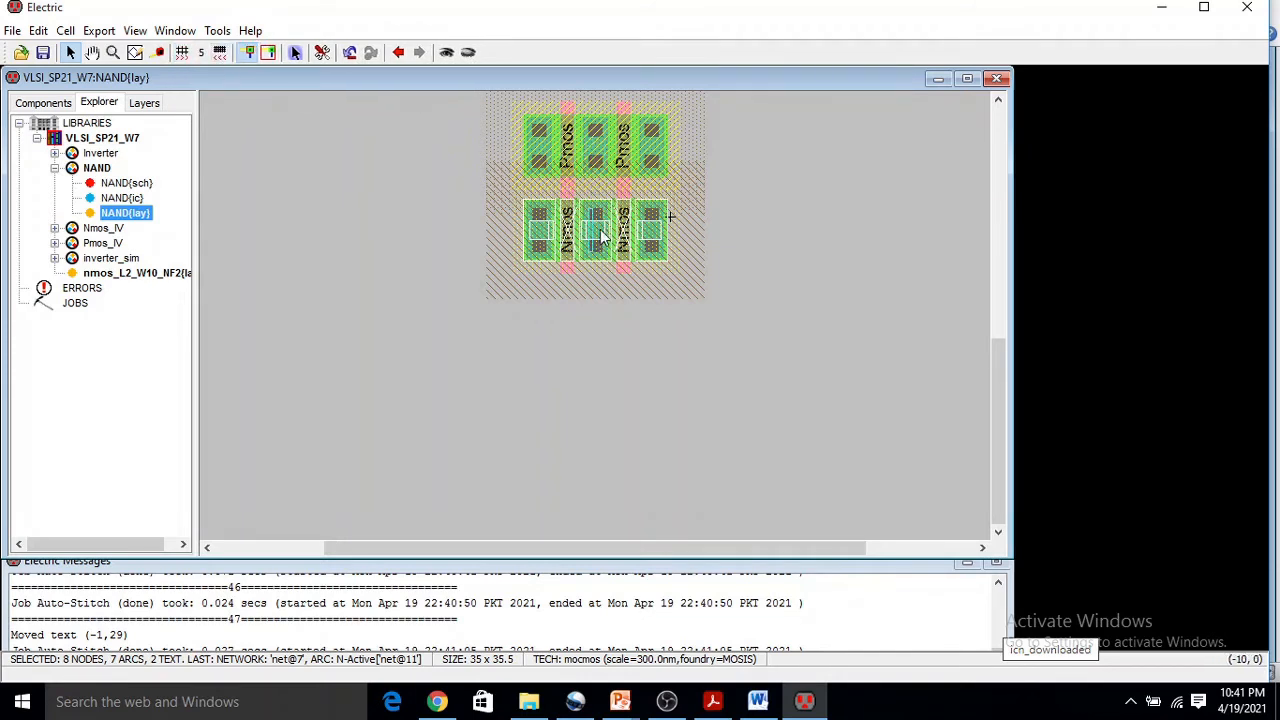
pyautogui.moveTo(605, 262); pyautogui.dragTo(606, 418)
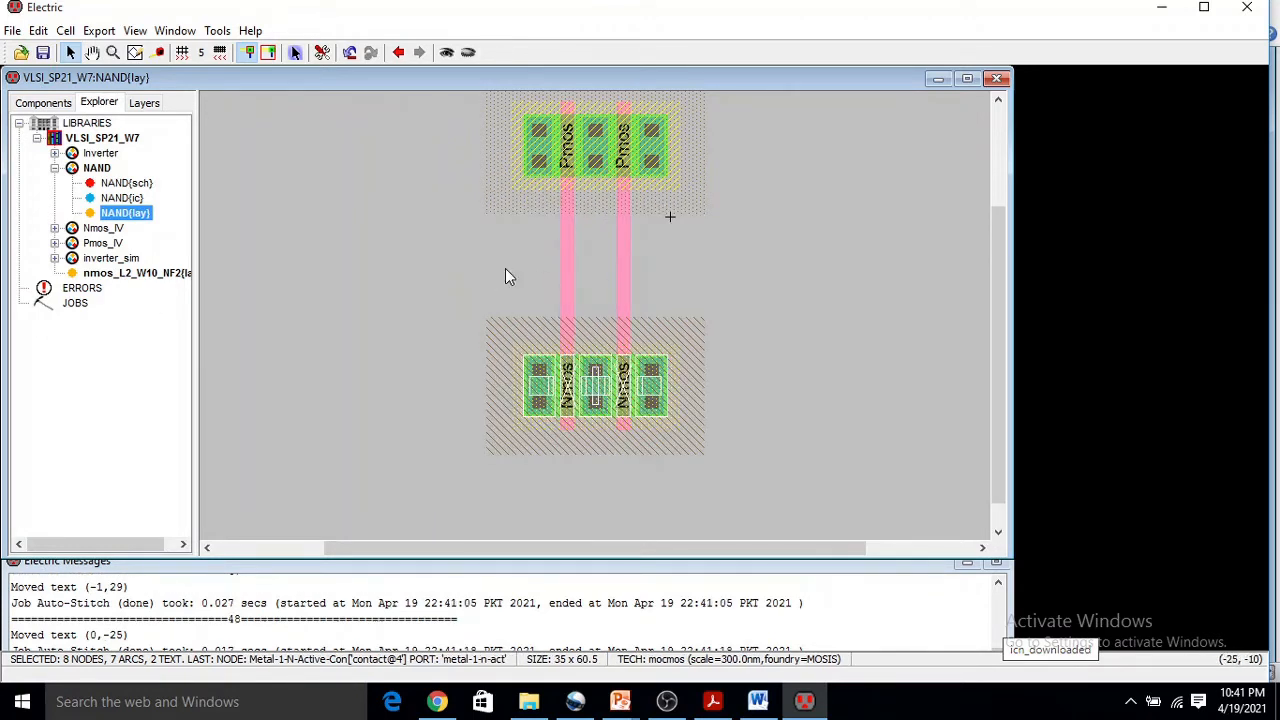
# - Delete the two polysilicon arcs joining the PMOS gates to the NMOS gates
pyautogui.click(566, 267)
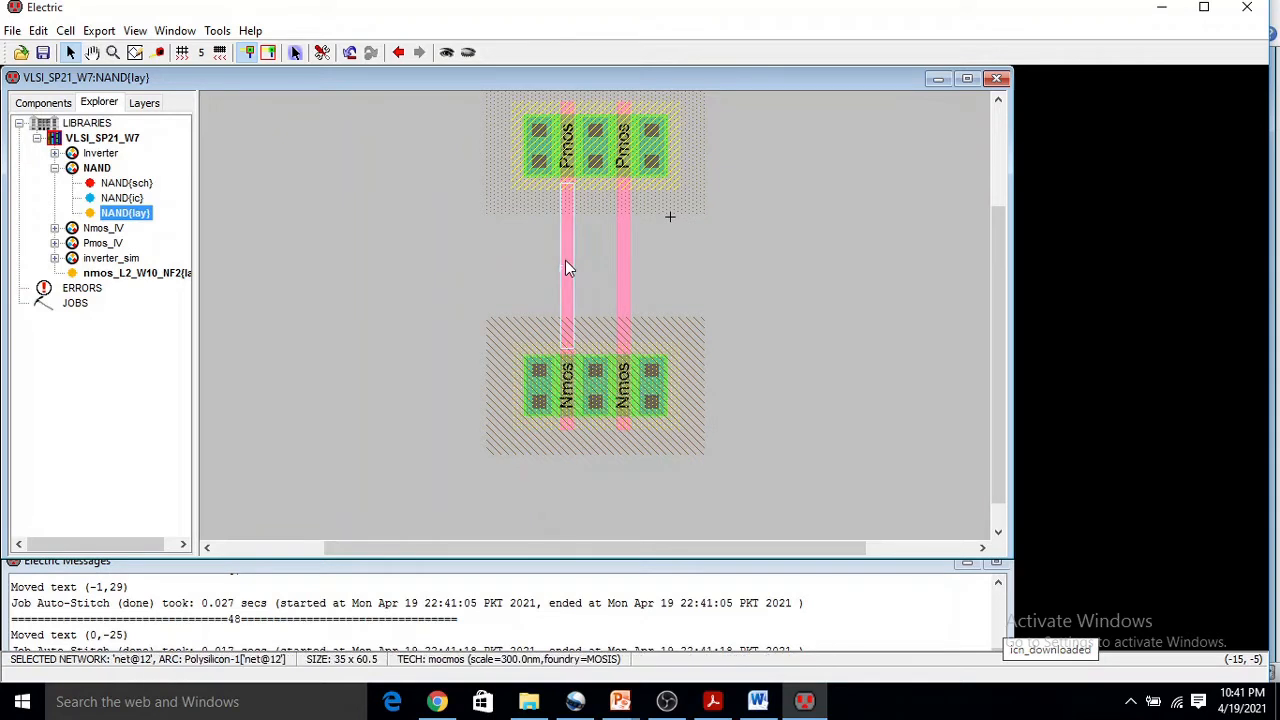
pyautogui.press('Delete')
pyautogui.click(622, 262)
pyautogui.press('Delete')
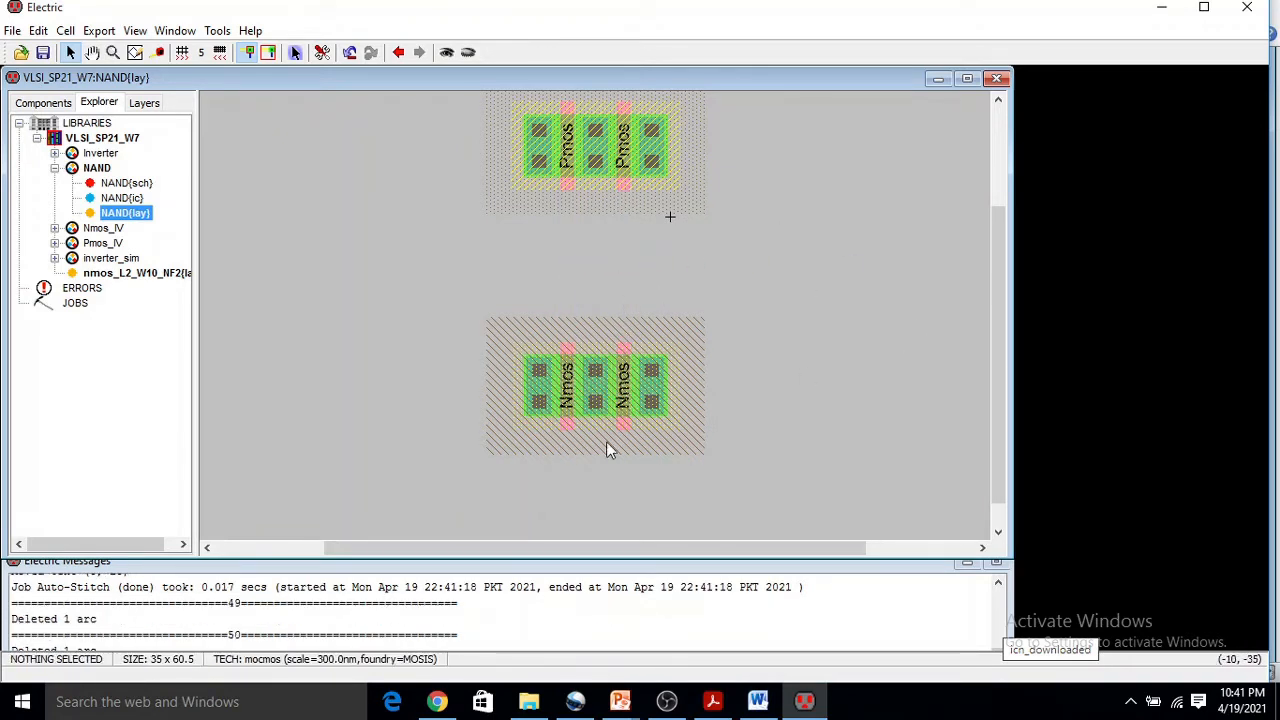
# - Set the grid alignment to 1 and clear the selection of the NMOS layout
pyautogui.moveTo(416, 296); pyautogui.dragTo(764, 495)
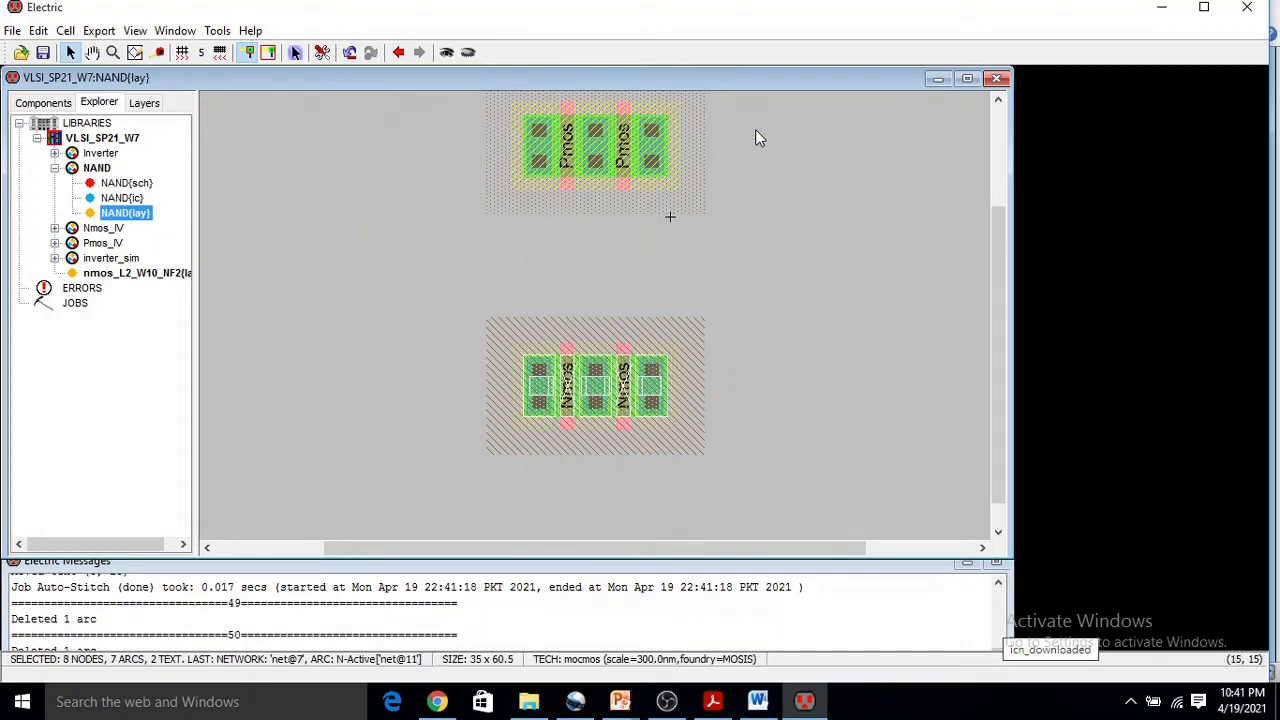
pyautogui.click(190, 56)
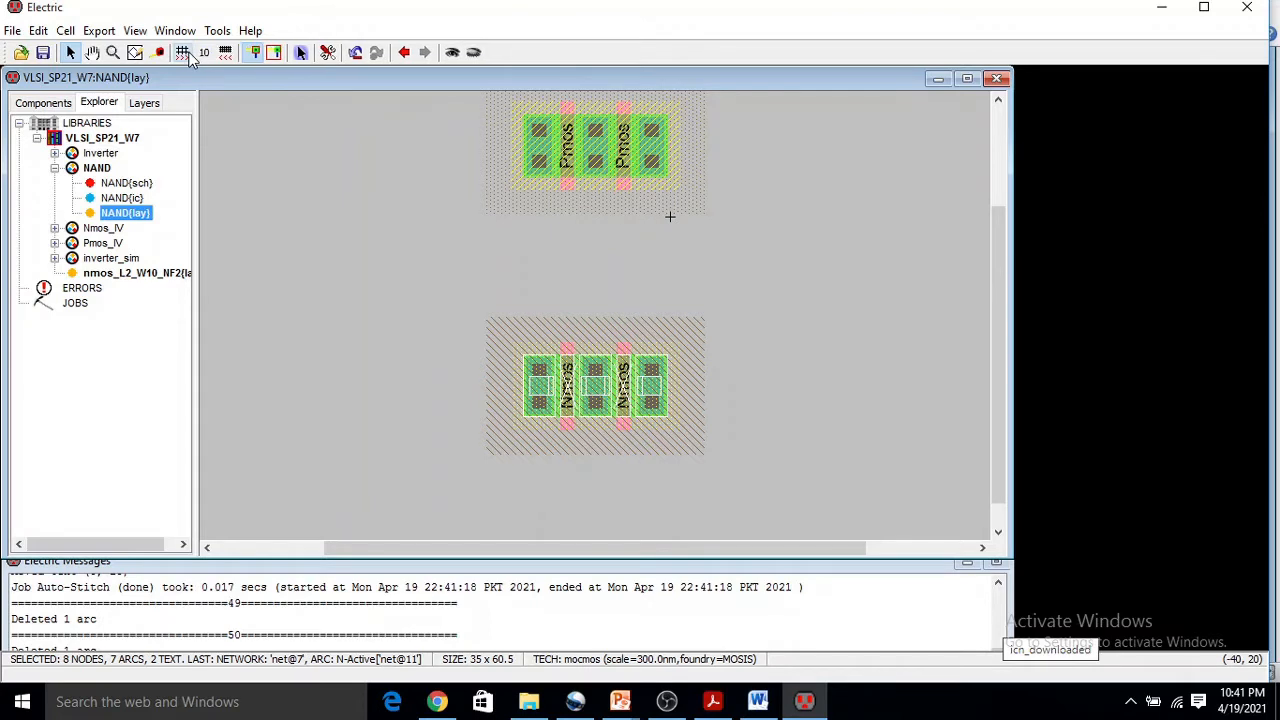
pyautogui.click(227, 53)
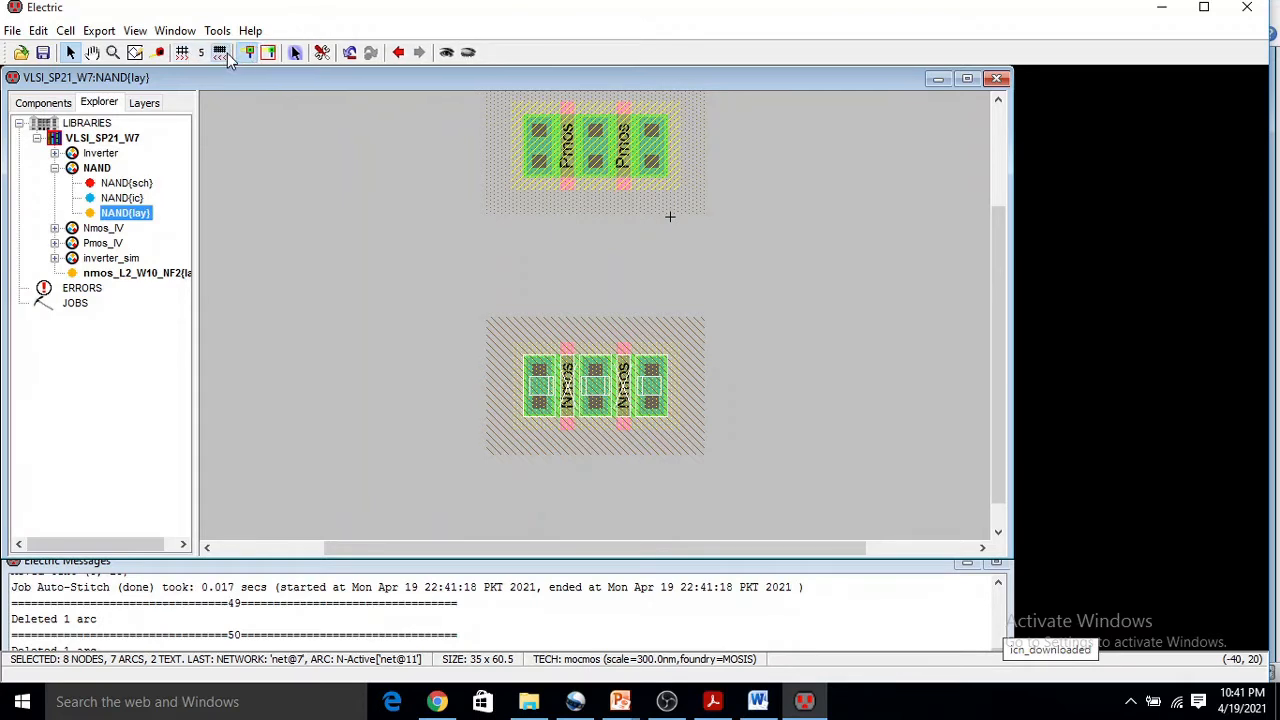
pyautogui.click(826, 367)
# - Place a Metal-1-N-Well contact above the left end of the PMOS pair
pyautogui.scroll(3, 902, 339)
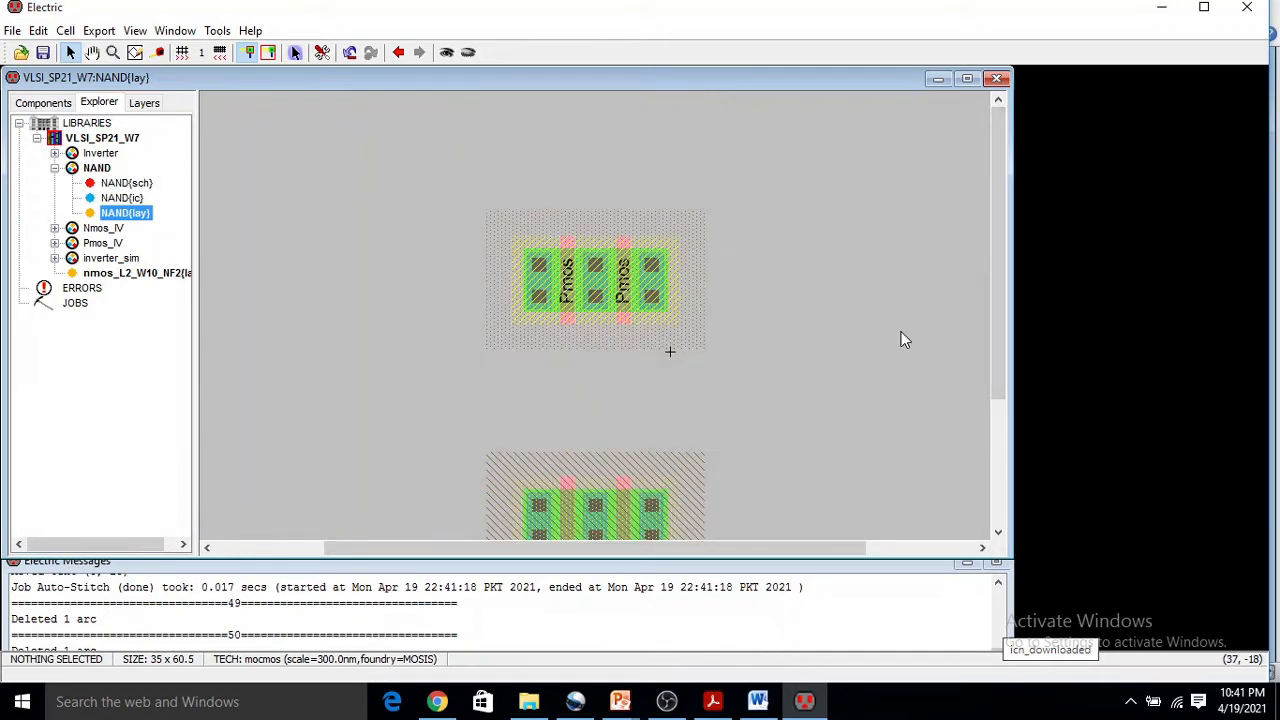
pyautogui.scroll(-3, 901, 340)
pyautogui.keyDown('ctrl'); pyautogui.scroll(2, 901, 340); pyautogui.keyUp('ctrl')
pyautogui.keyDown('ctrl'); pyautogui.scroll(-2, 901, 340); pyautogui.keyUp('ctrl')
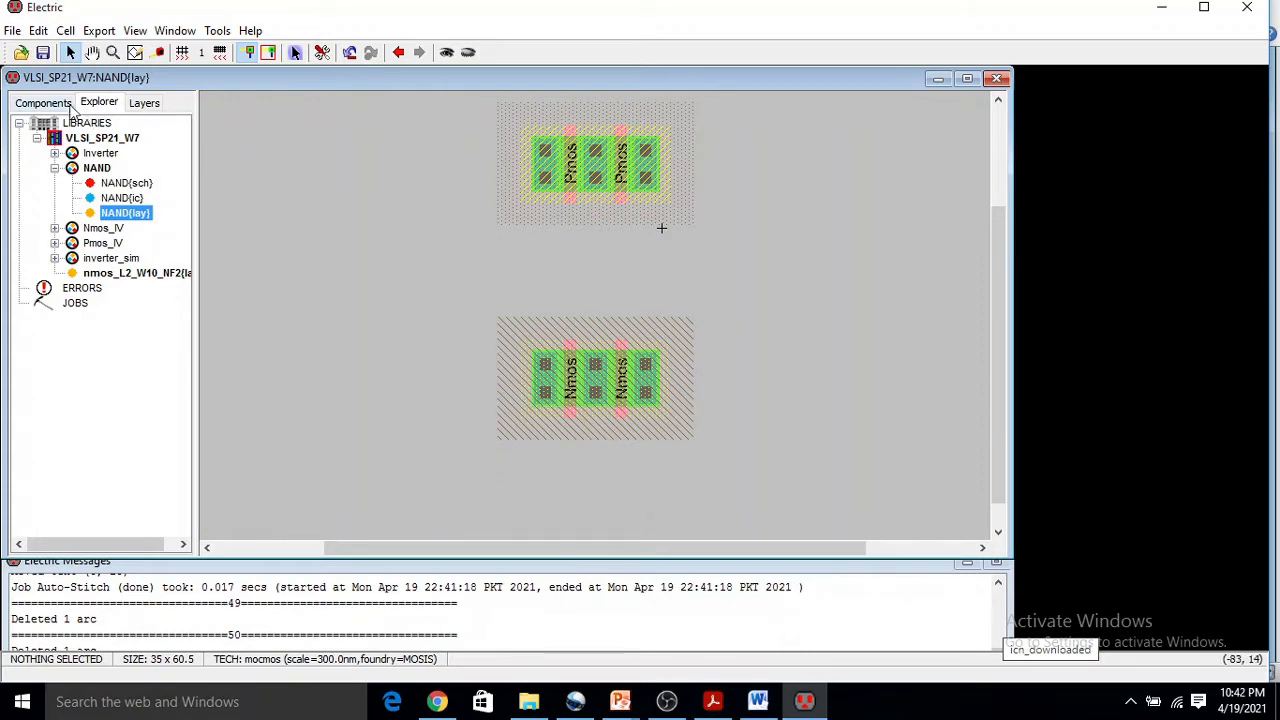
pyautogui.click(62, 103)
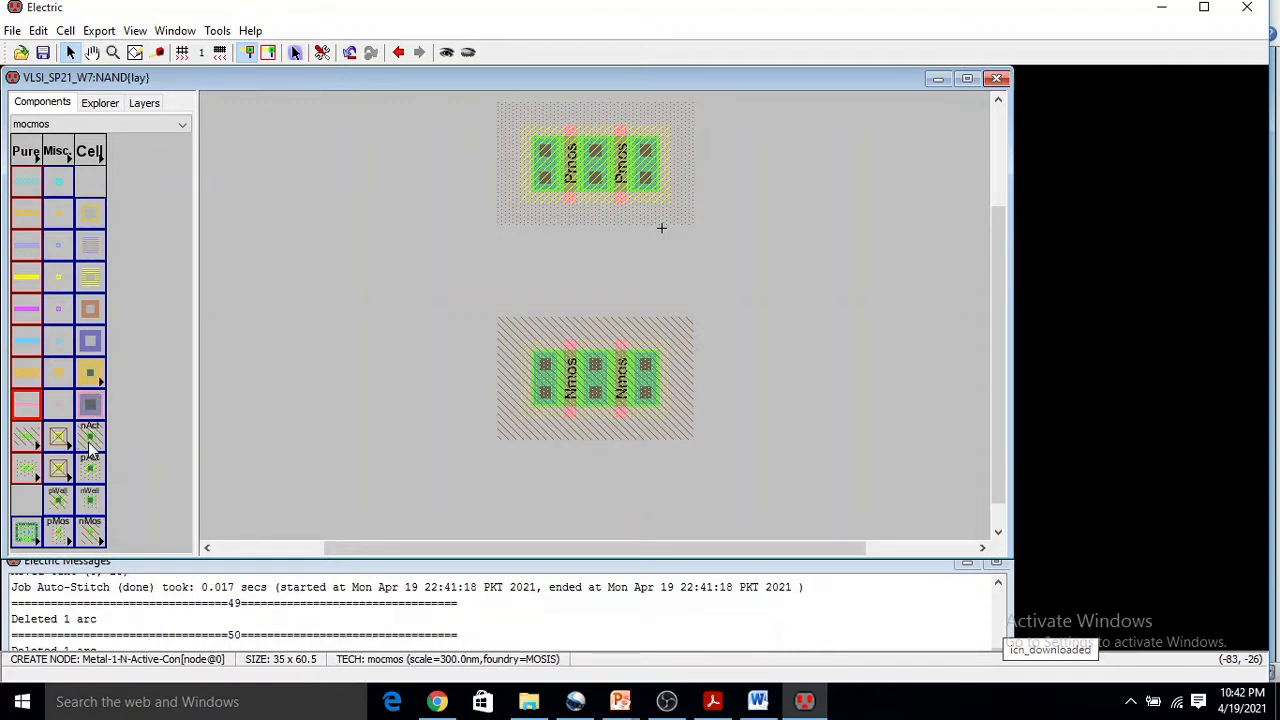
pyautogui.click(90, 503)
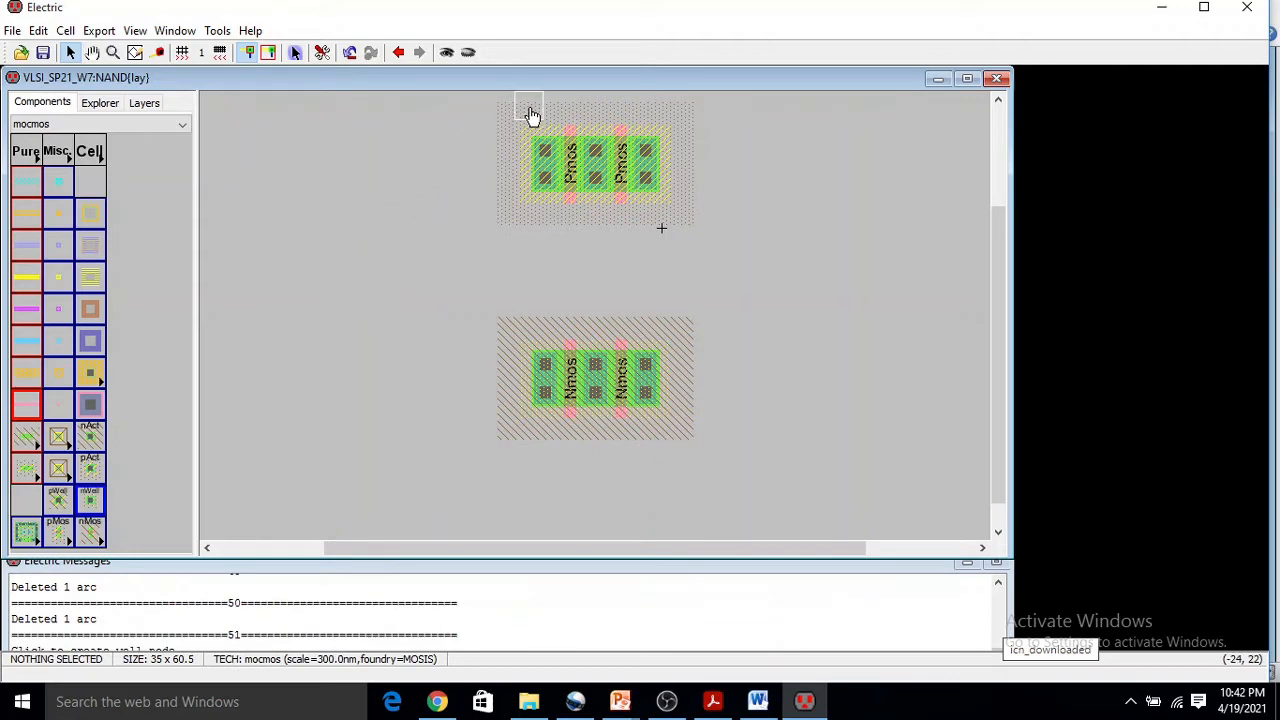
pyautogui.moveTo(999, 318); pyautogui.dragTo(1000, 263)
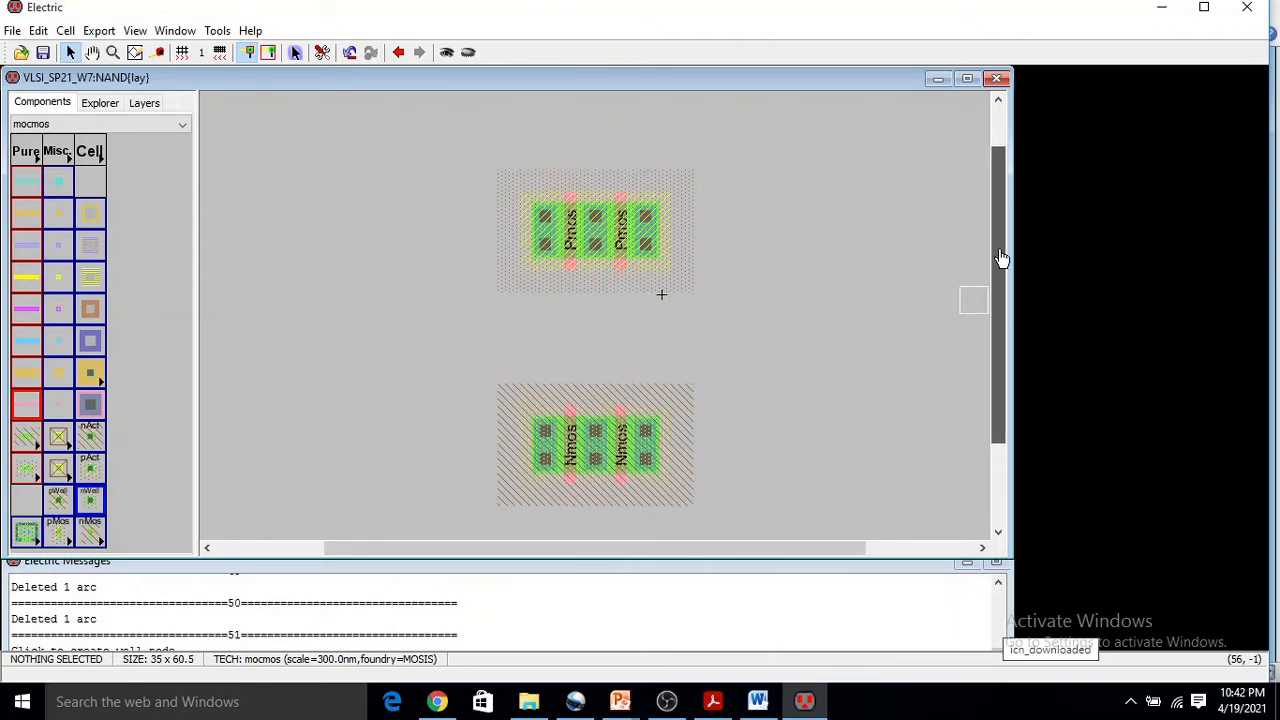
pyautogui.click(546, 161)
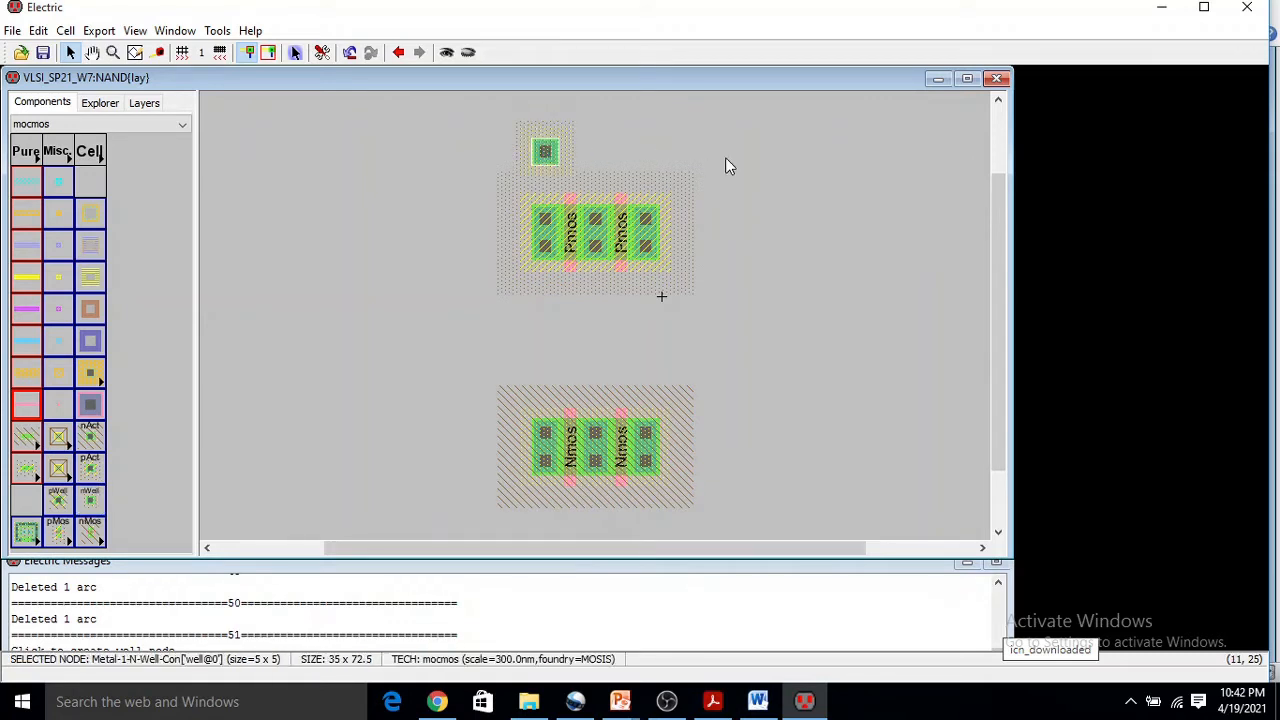
# - Set the N-well contact's X size to 30, keeping its Y size at 5
pyautogui.doubleClick(546, 151)
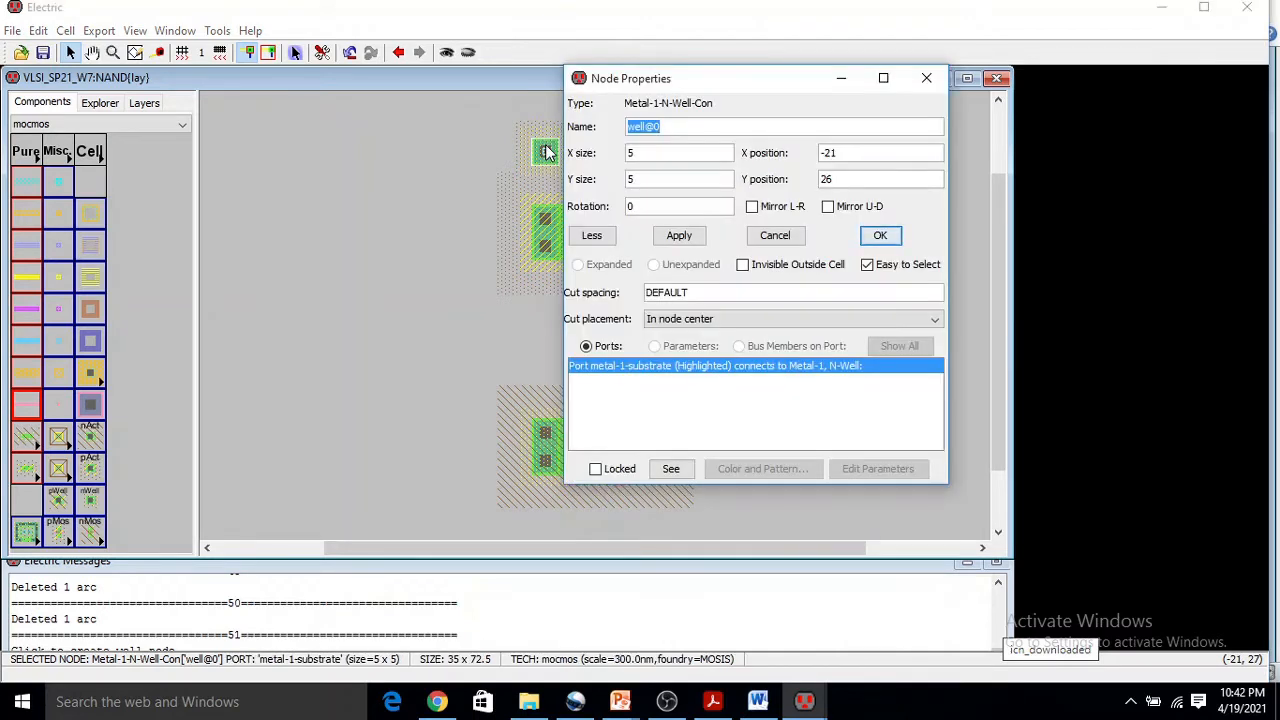
pyautogui.click(640, 178)
pyautogui.moveTo(640, 178); pyautogui.dragTo(578, 180)
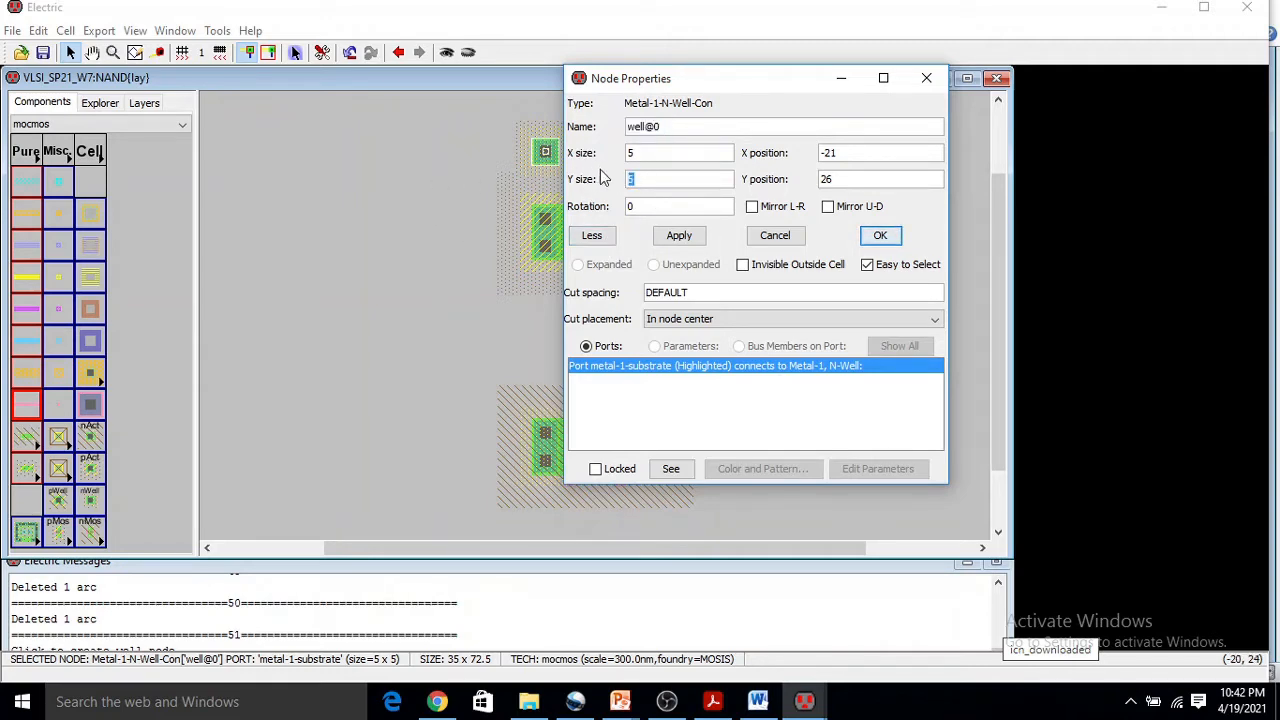
pyautogui.moveTo(738, 90); pyautogui.dragTo(530, 340)
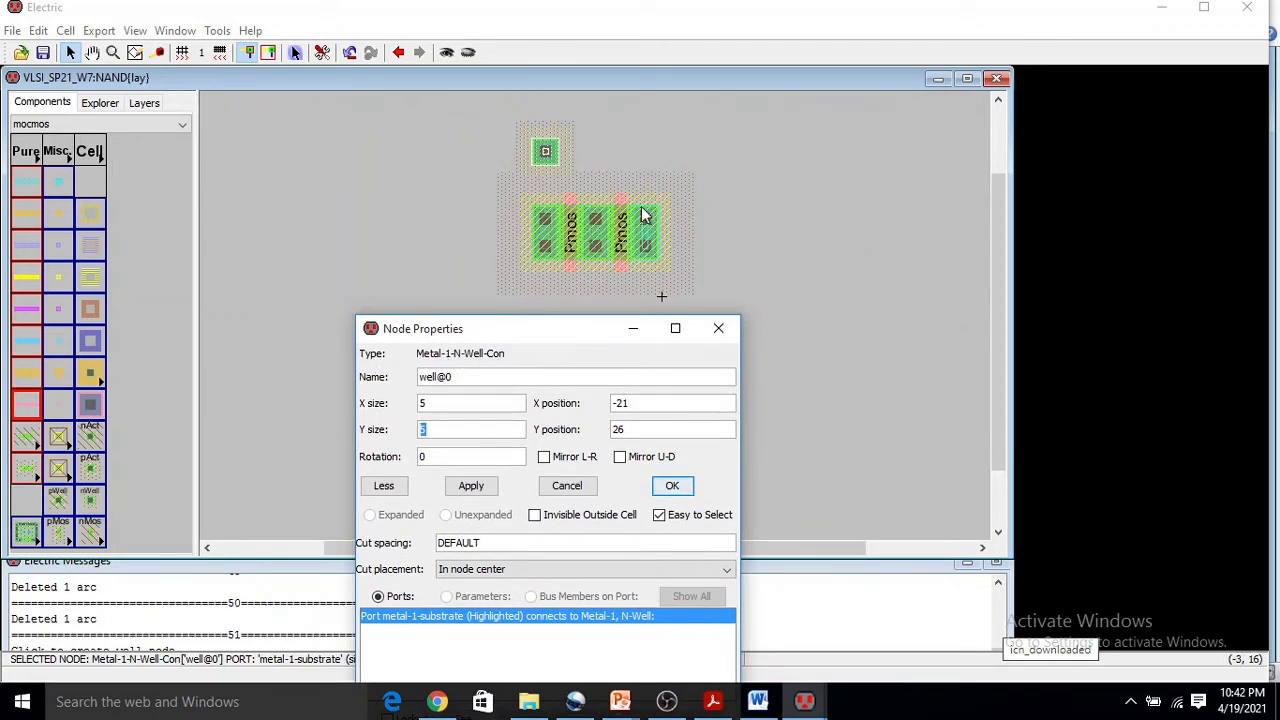
pyautogui.doubleClick(421, 402)
pyautogui.write('30')
pyautogui.moveTo(559, 326); pyautogui.dragTo(285, 177)
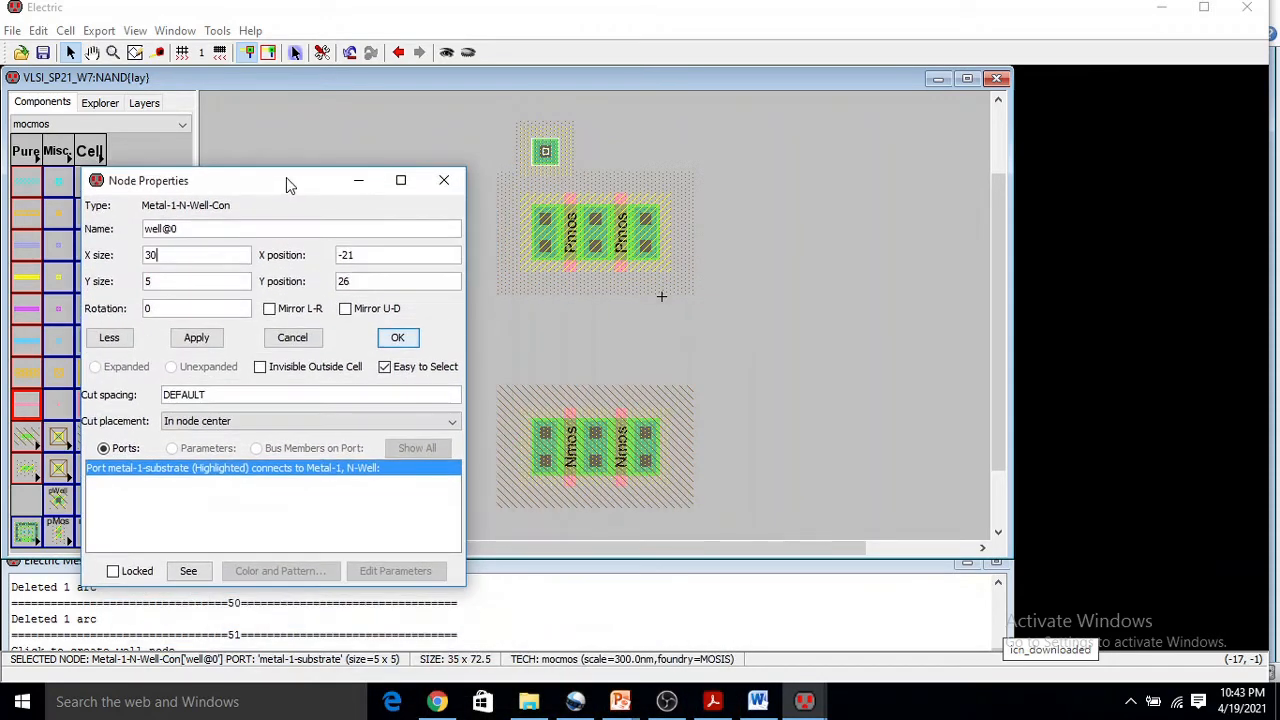
pyautogui.click(196, 337)
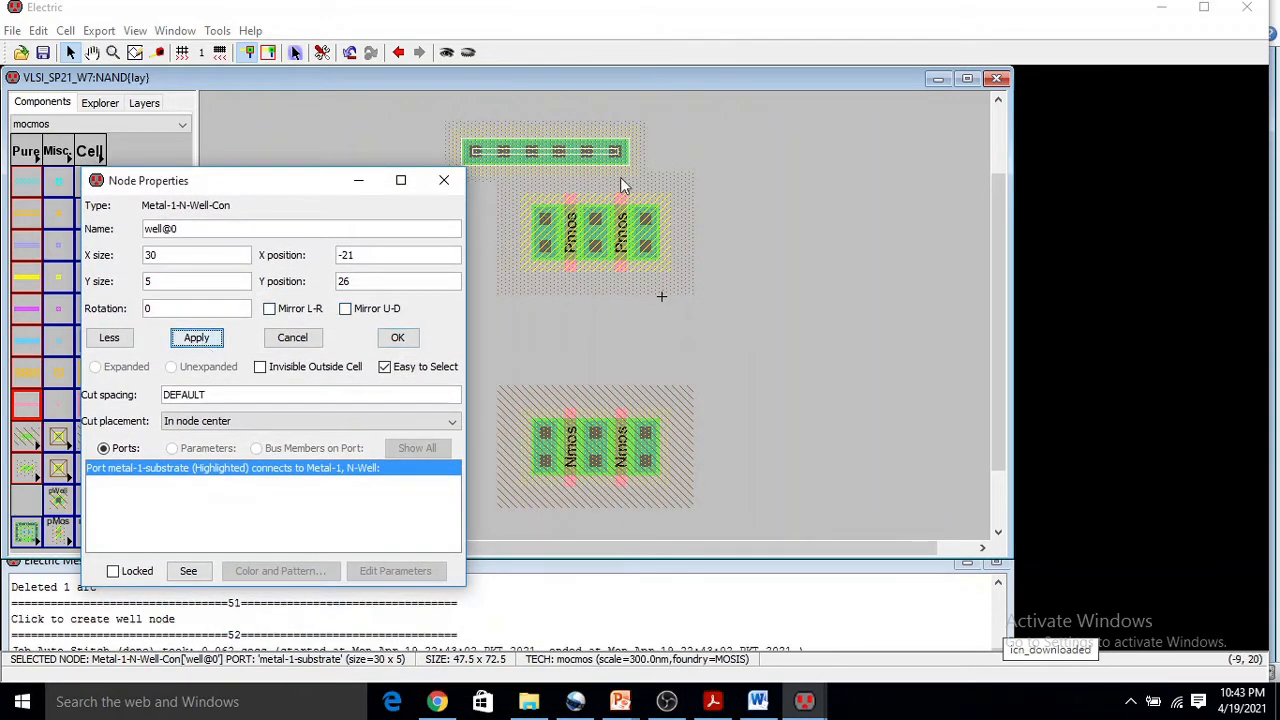
pyautogui.click(397, 337)
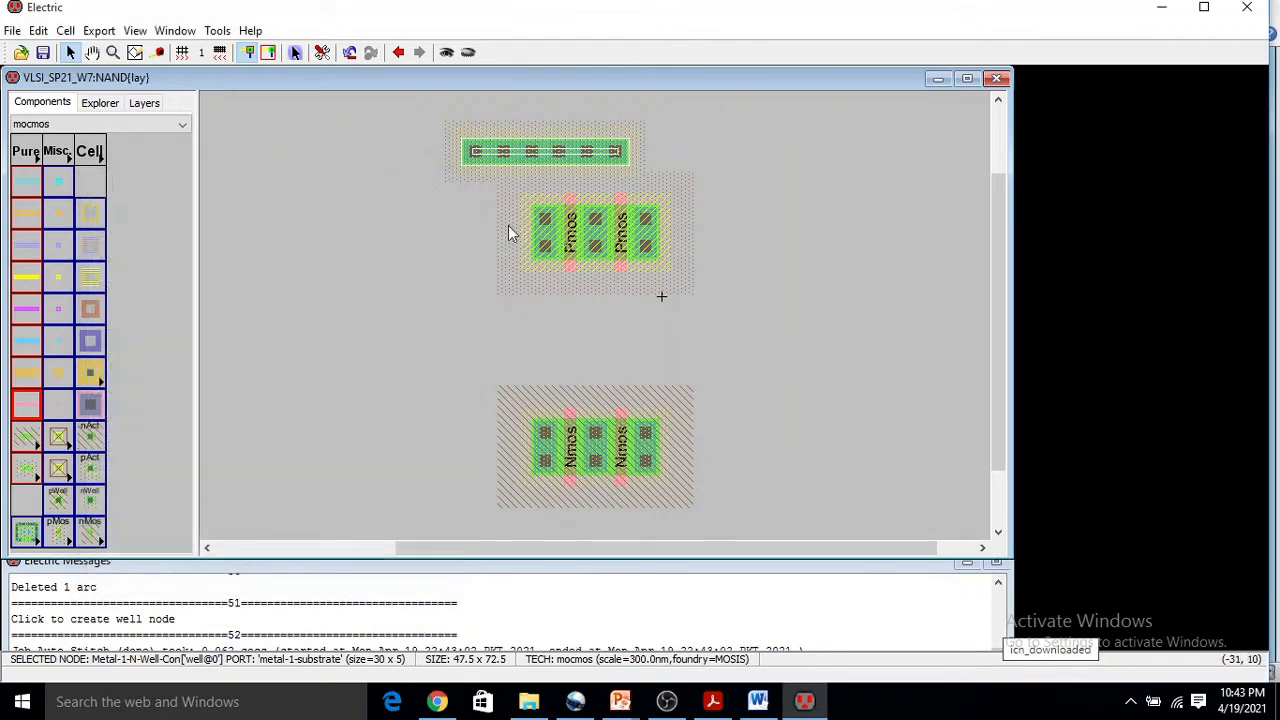
# - Move the N-well contact 9 units right and 1 unit down so its well lines up with the PMOS pair's well
pyautogui.moveTo(534, 151); pyautogui.dragTo(579, 156)
pyautogui.click(488, 300)
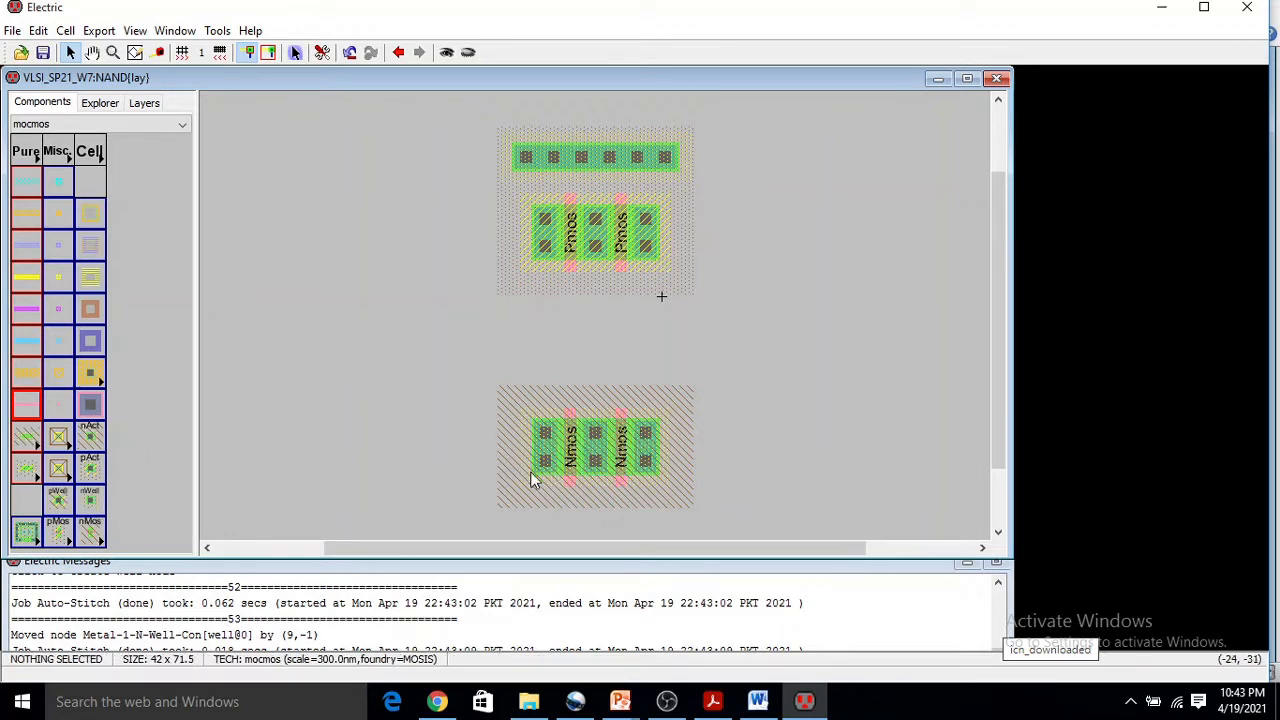
pyautogui.scroll(-3, 632, 396)
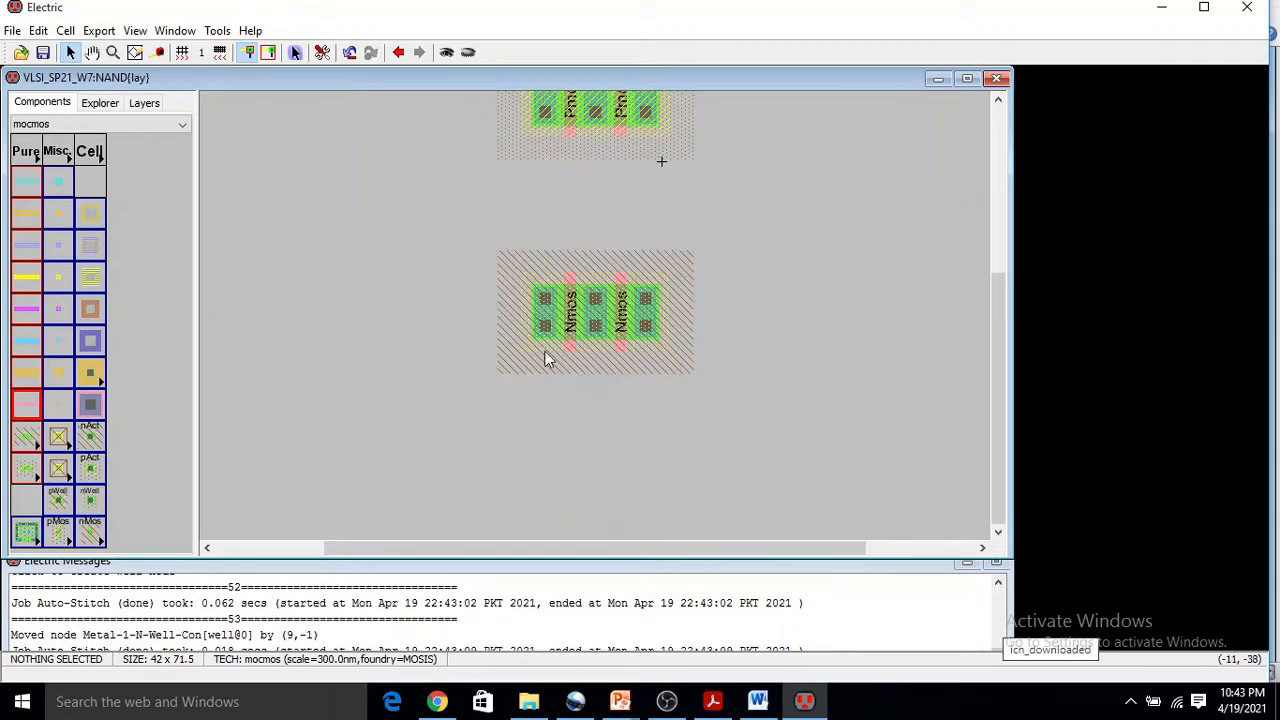
# - Place a Metal-1-P-Well contact below the left end of the NMOS pair and set its X size to 30
pyautogui.click(57, 510)
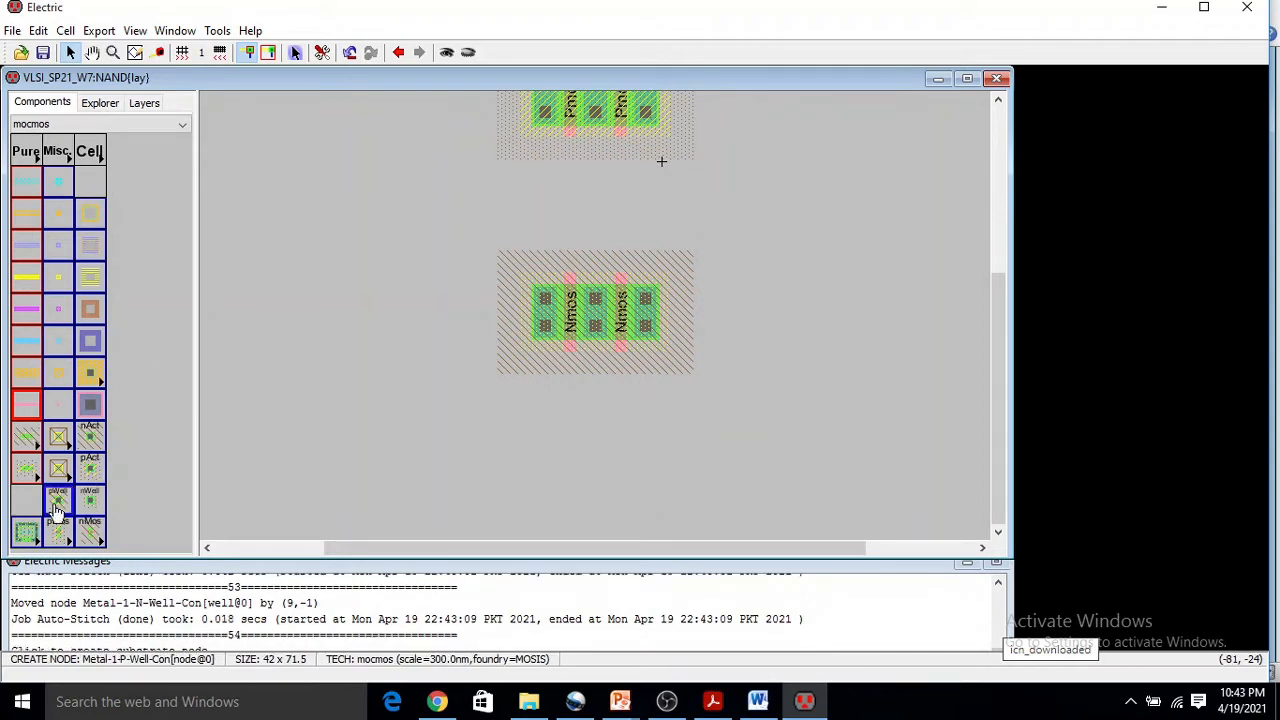
pyautogui.click(542, 397)
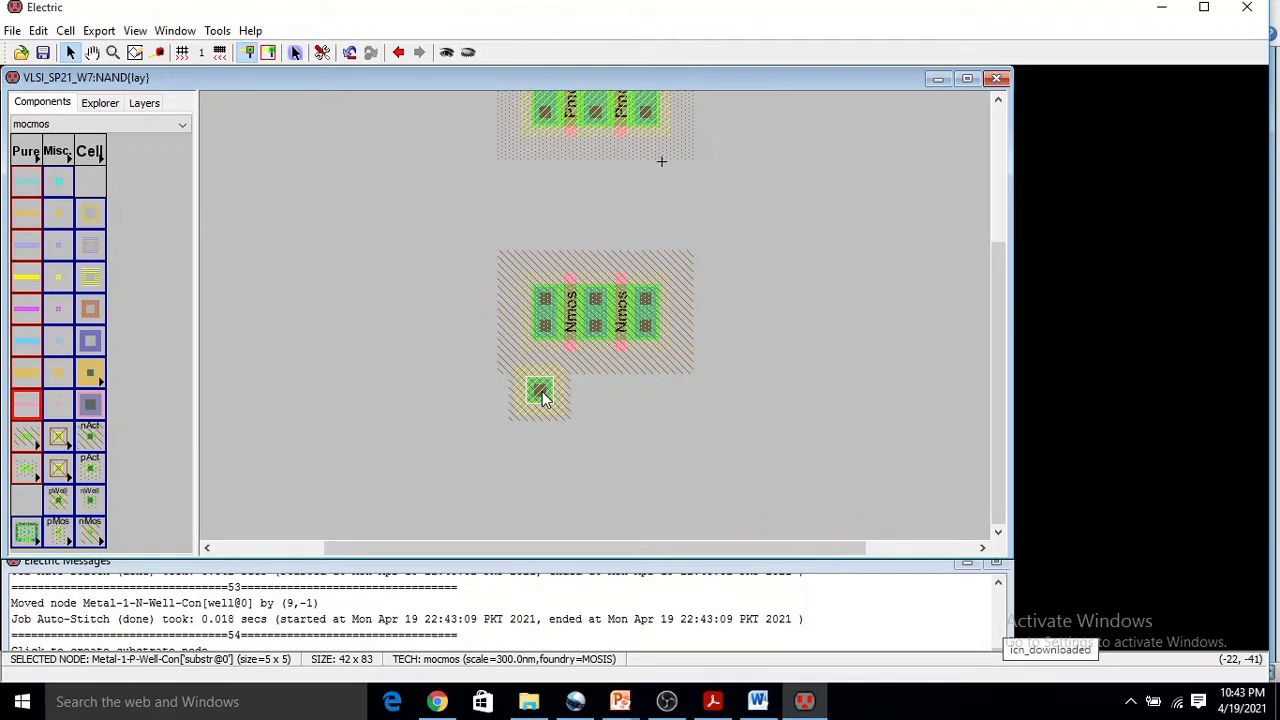
pyautogui.doubleClick(542, 397)
pyautogui.doubleClick(156, 254)
pyautogui.write('30')
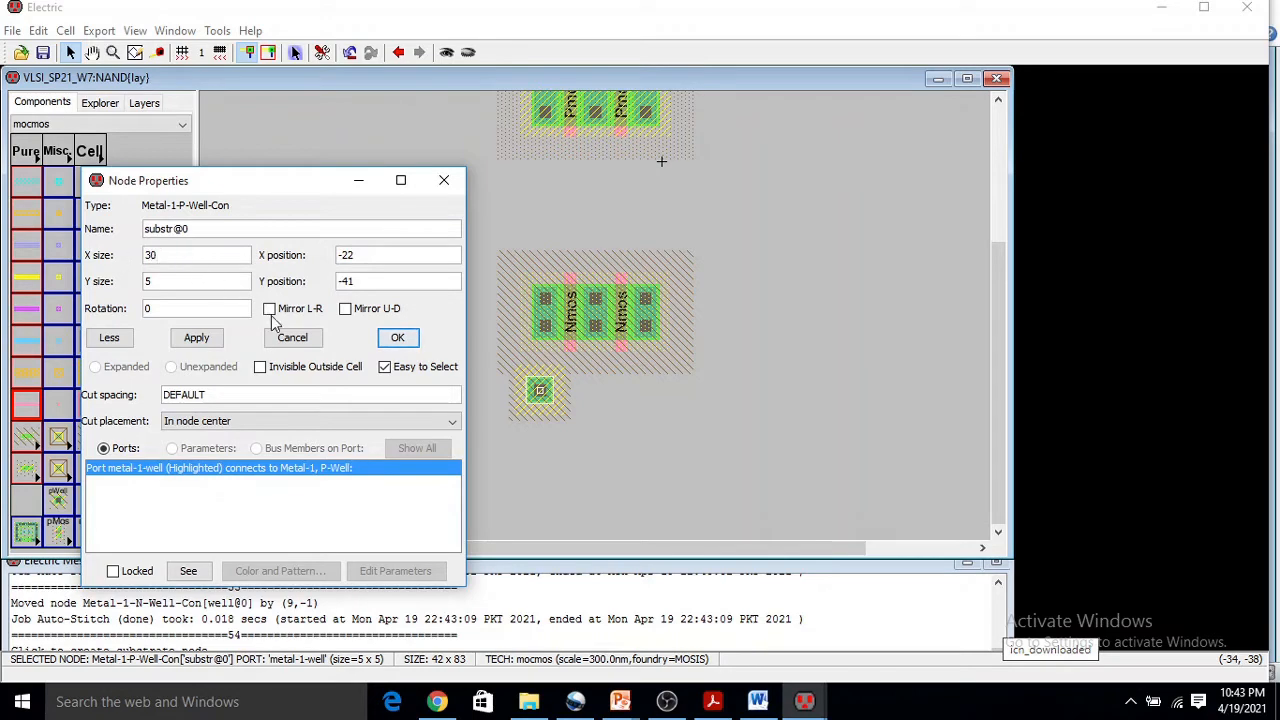
pyautogui.click(205, 340)
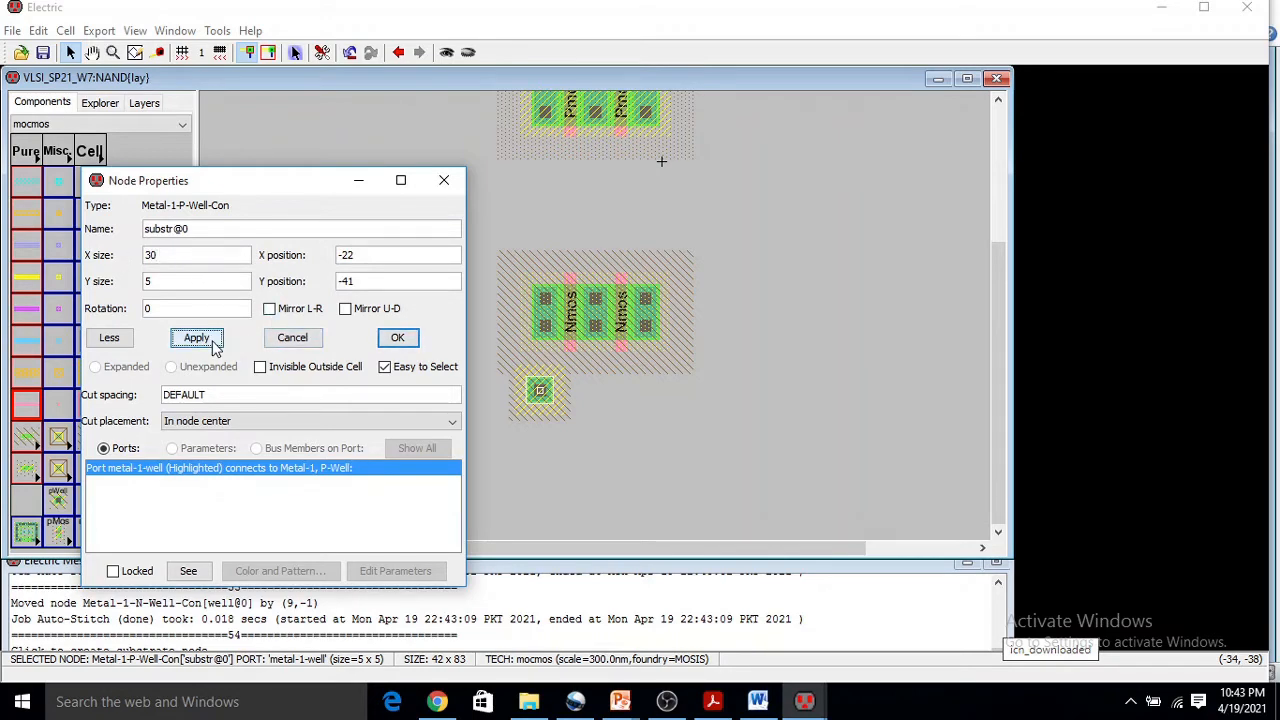
pyautogui.click(402, 340)
# - Move the P-well contact 11 units right and 4 units down beneath the NMOS pair, and realign the N-well contact above the PMOS pair
pyautogui.moveTo(554, 400); pyautogui.dragTo(608, 426)
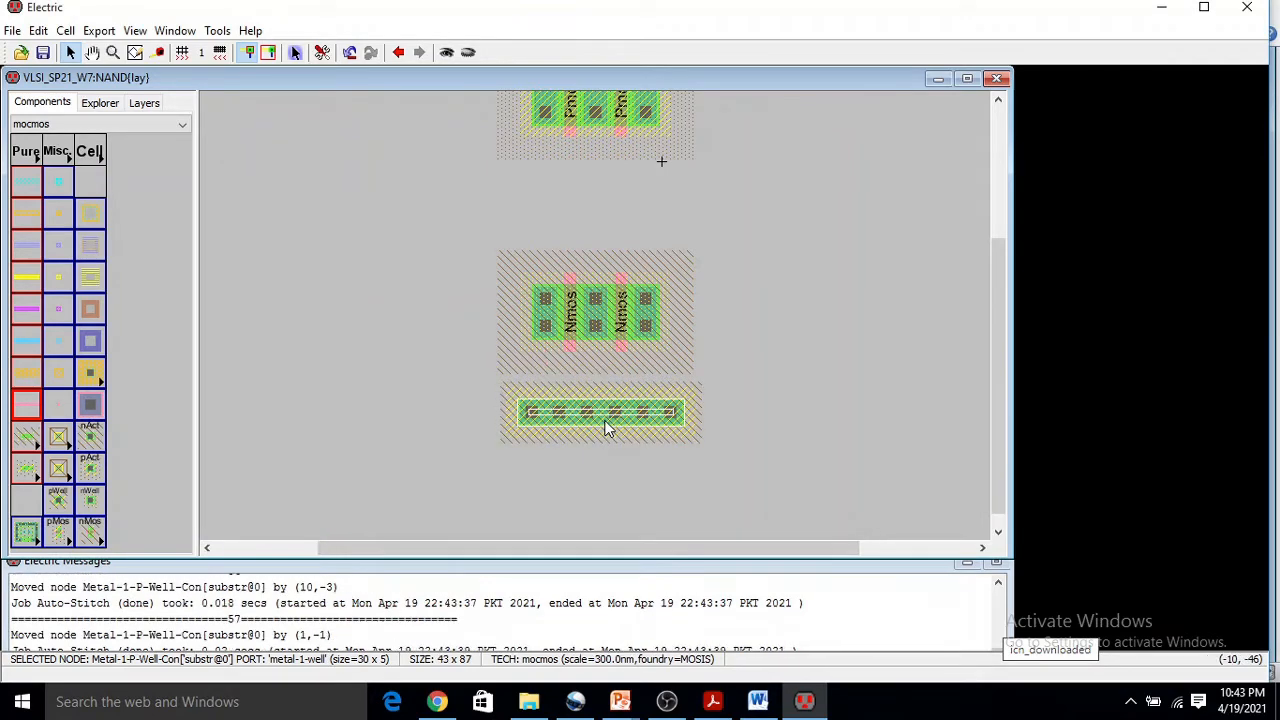
pyautogui.scroll(5, 608, 298)
pyautogui.scroll(-5, 608, 298)
pyautogui.moveTo(593, 288)
pyautogui.mouseDown()
pyautogui.moveTo(613, 257)
pyautogui.moveTo(610, 273)
pyautogui.moveTo(594, 266)
pyautogui.mouseUp()
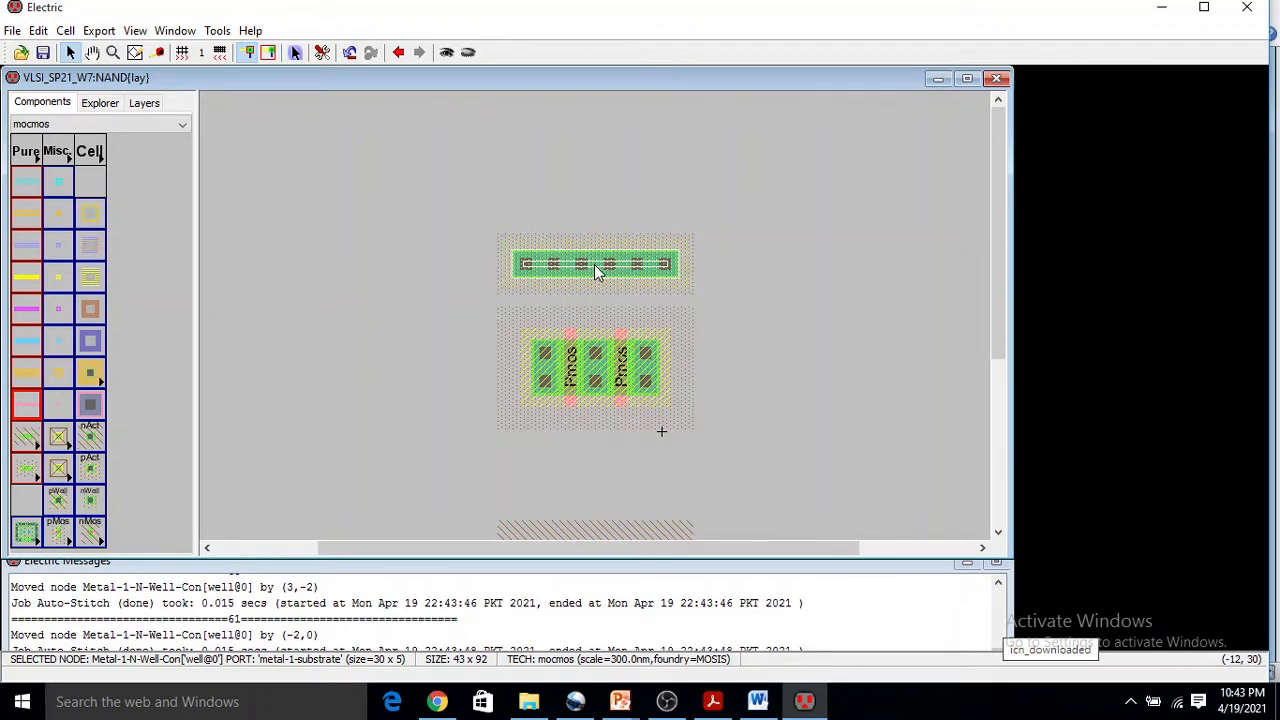
# - Examine how both well contacts line up with the PMOS and NMOS pairs
pyautogui.scroll(-3, 618, 350)
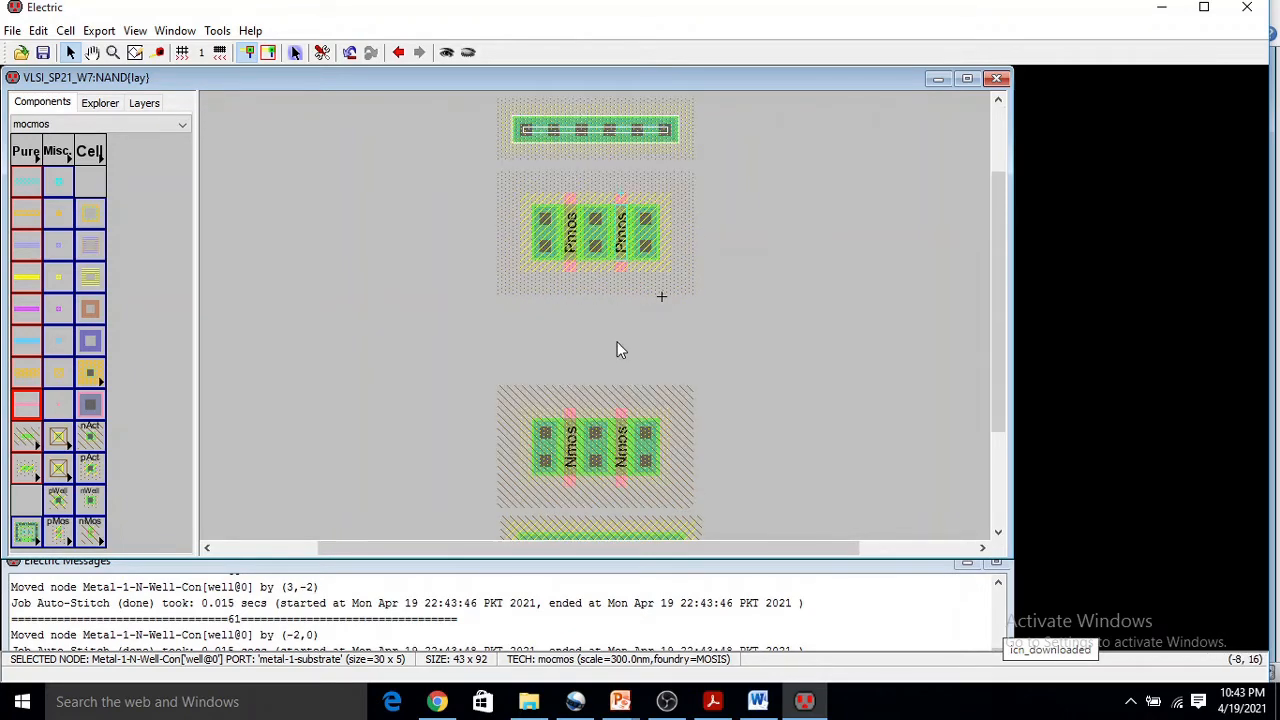
pyautogui.scroll(-3, 623, 350)
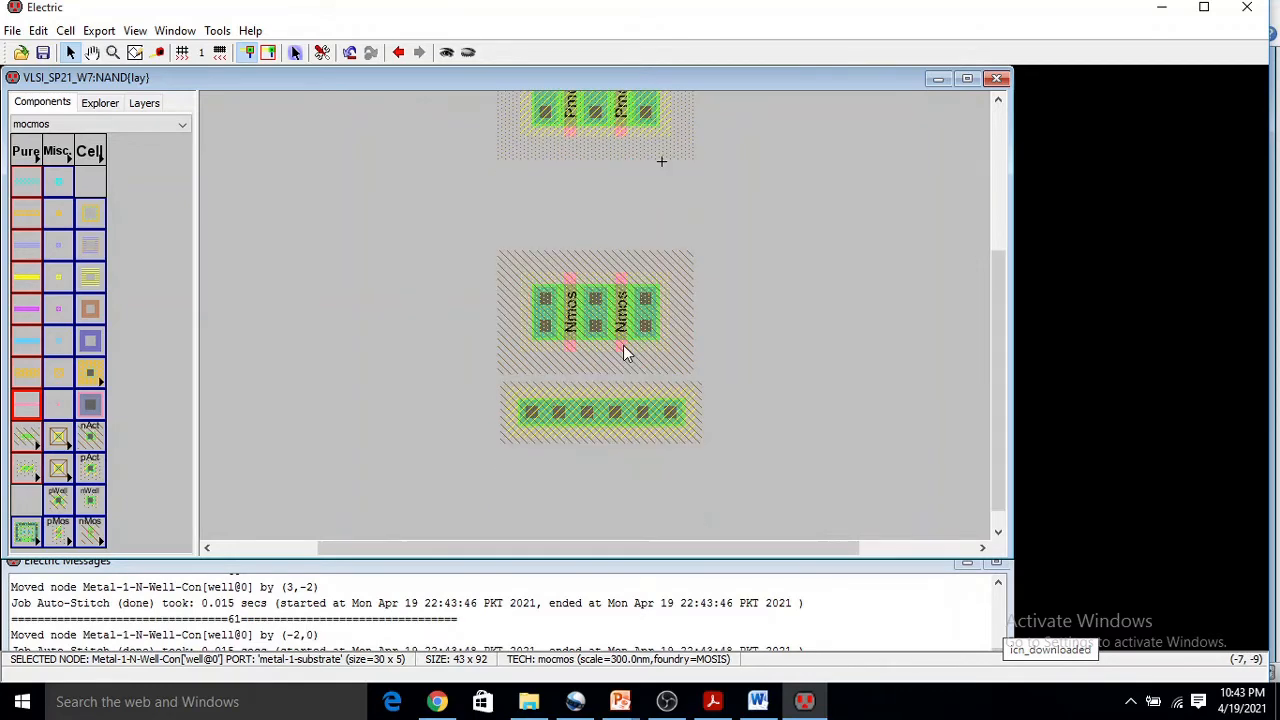
pyautogui.click(585, 422)
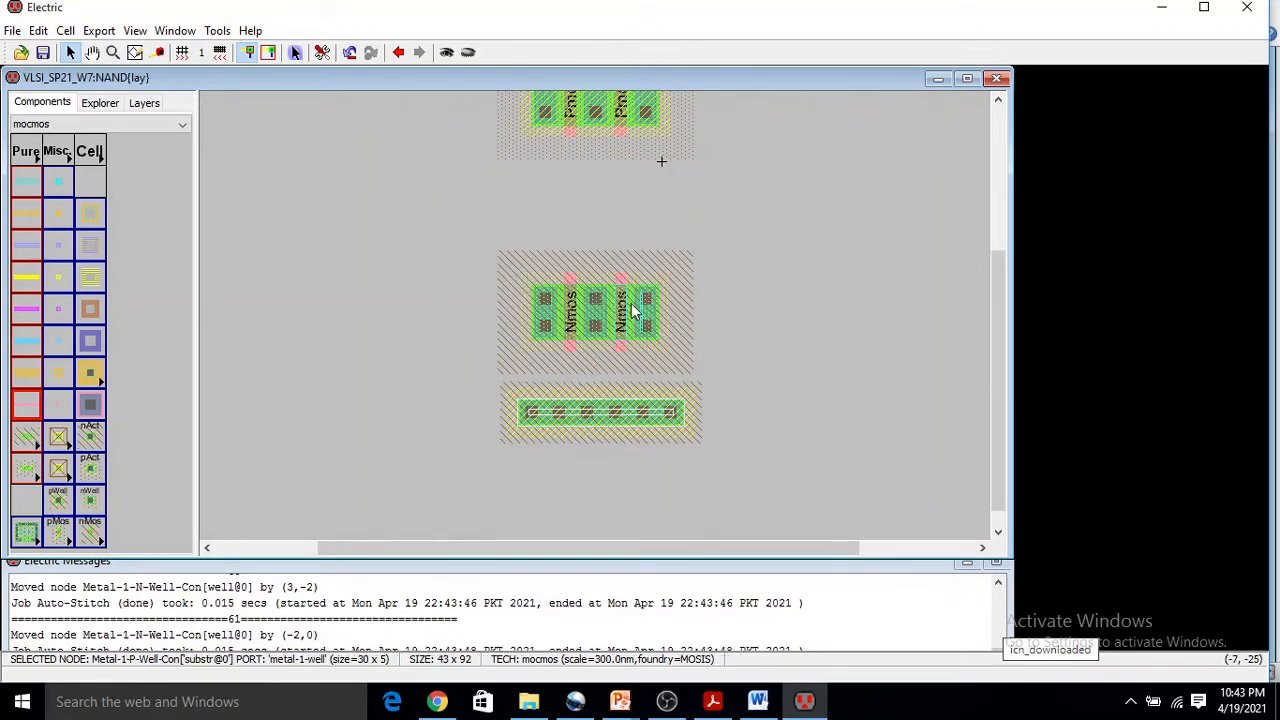
pyautogui.scroll(9, 620, 318)
pyautogui.scroll(-12, 620, 318)
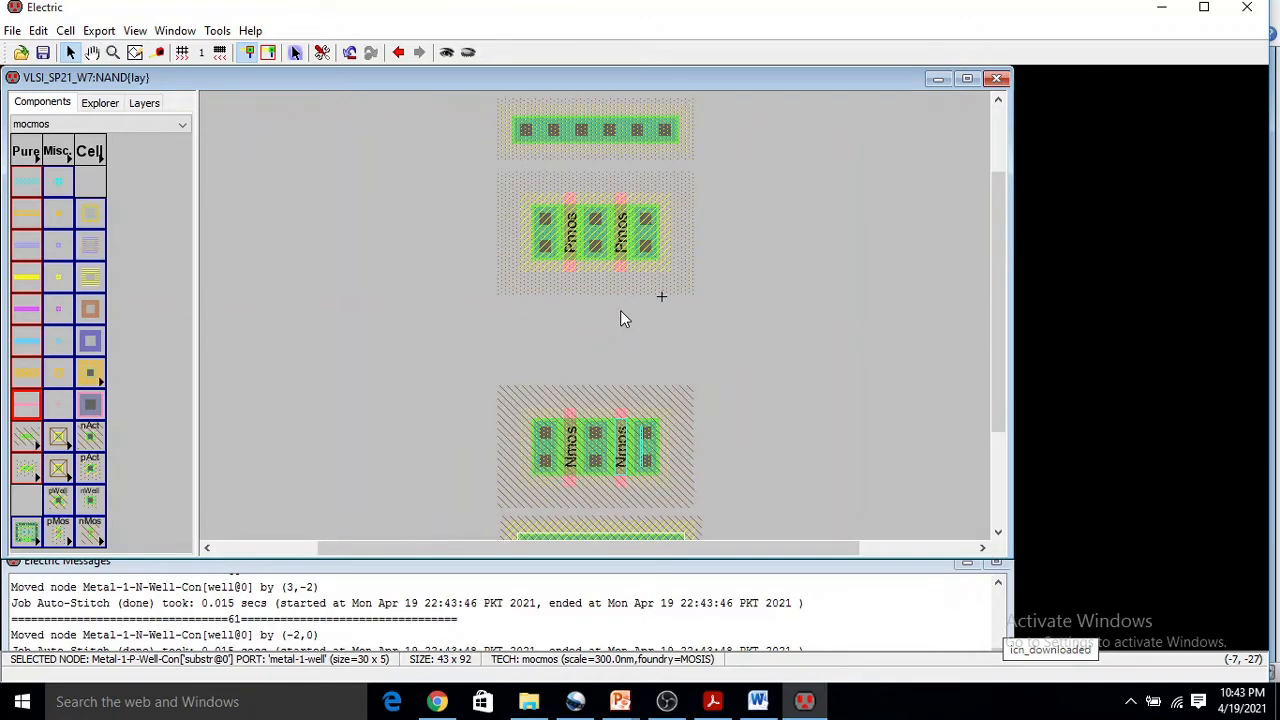
pyautogui.scroll(12, 620, 260)
pyautogui.scroll(-9, 623, 230)
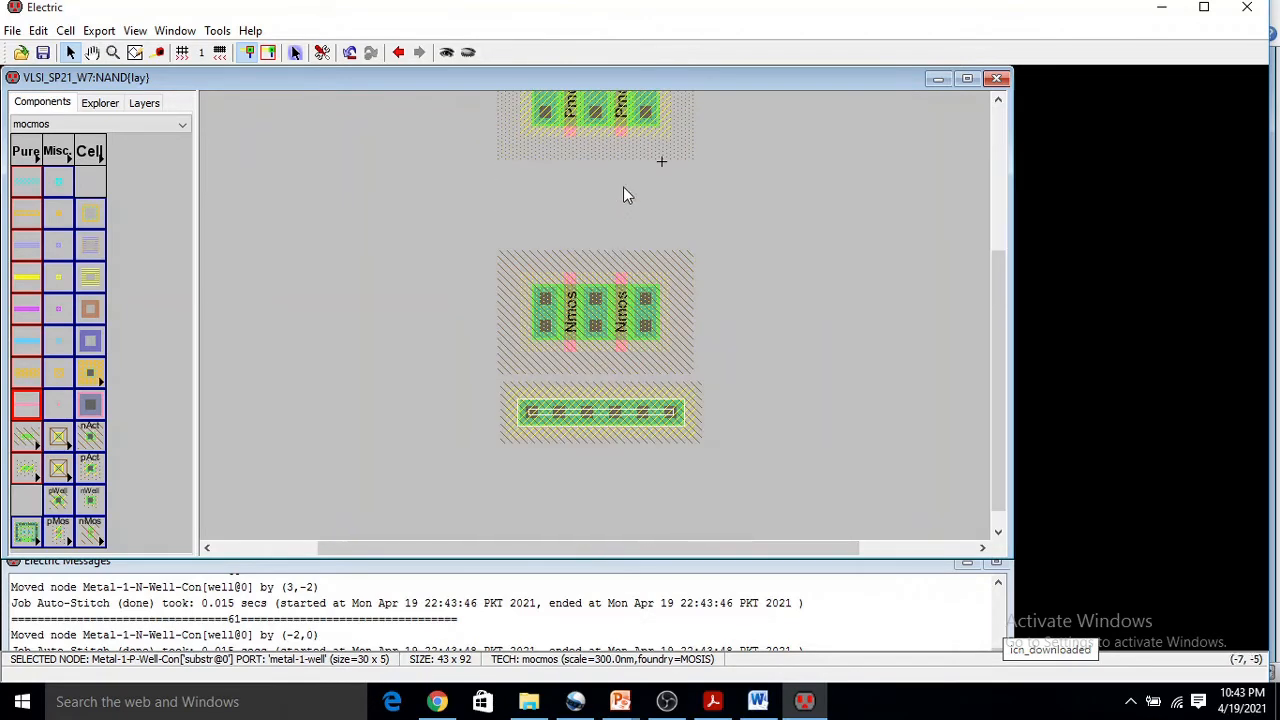
pyautogui.scroll(3, 621, 180)
pyautogui.scroll(-3, 616, 145)
pyautogui.scroll(3, 616, 146)
pyautogui.scroll(-3, 704, 180)
pyautogui.scroll(3, 706, 177)
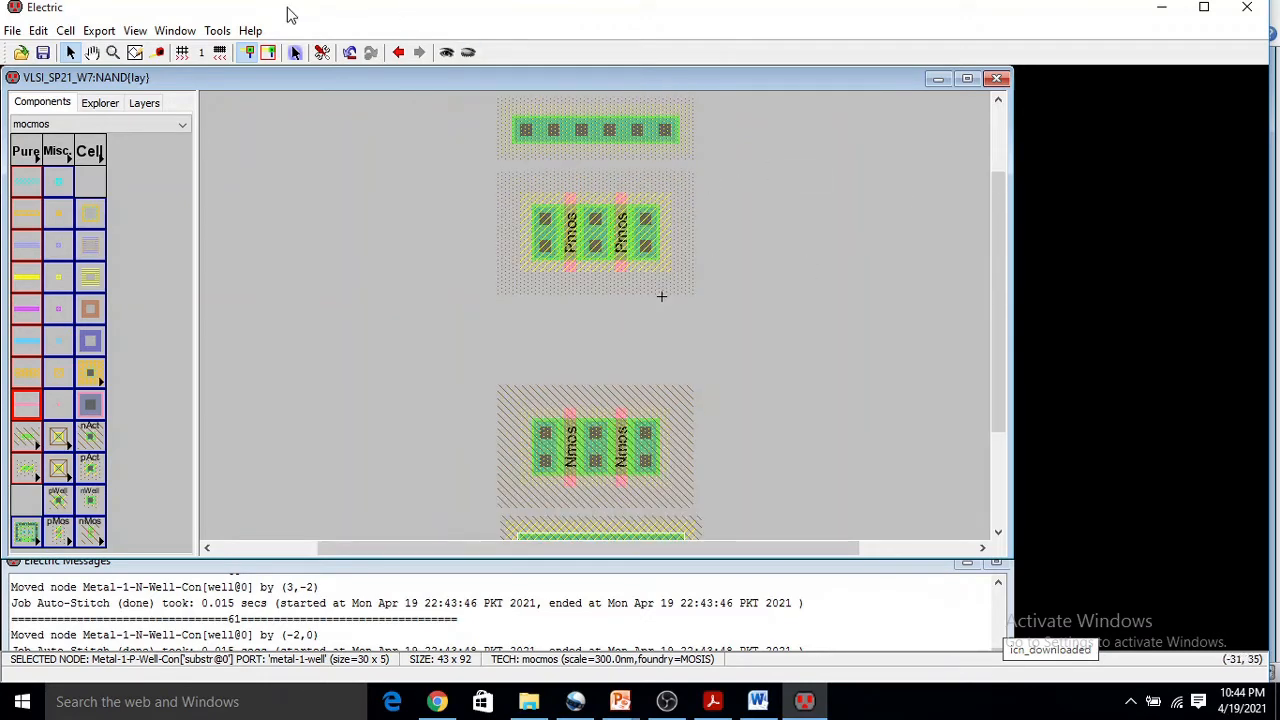
# - Run a hierarchical design rule check on the NAND layout
pyautogui.click(217, 31)
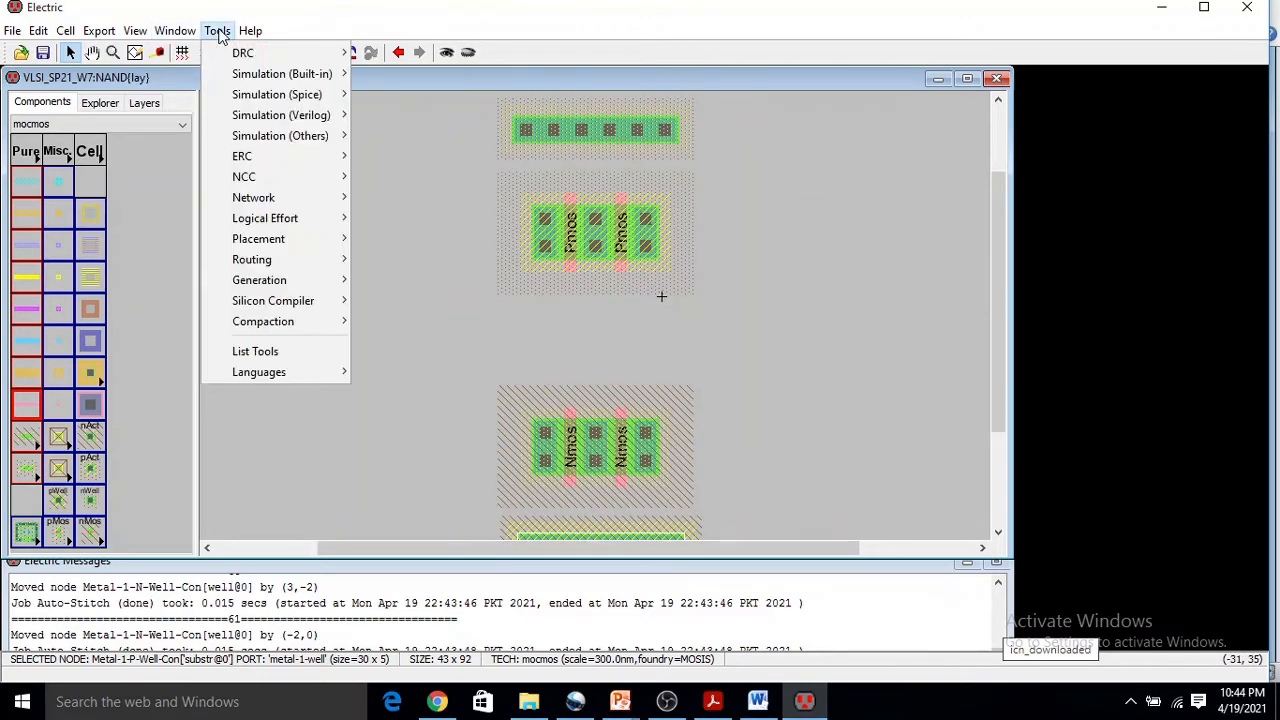
pyautogui.moveTo(290, 53)
pyautogui.click(405, 55)
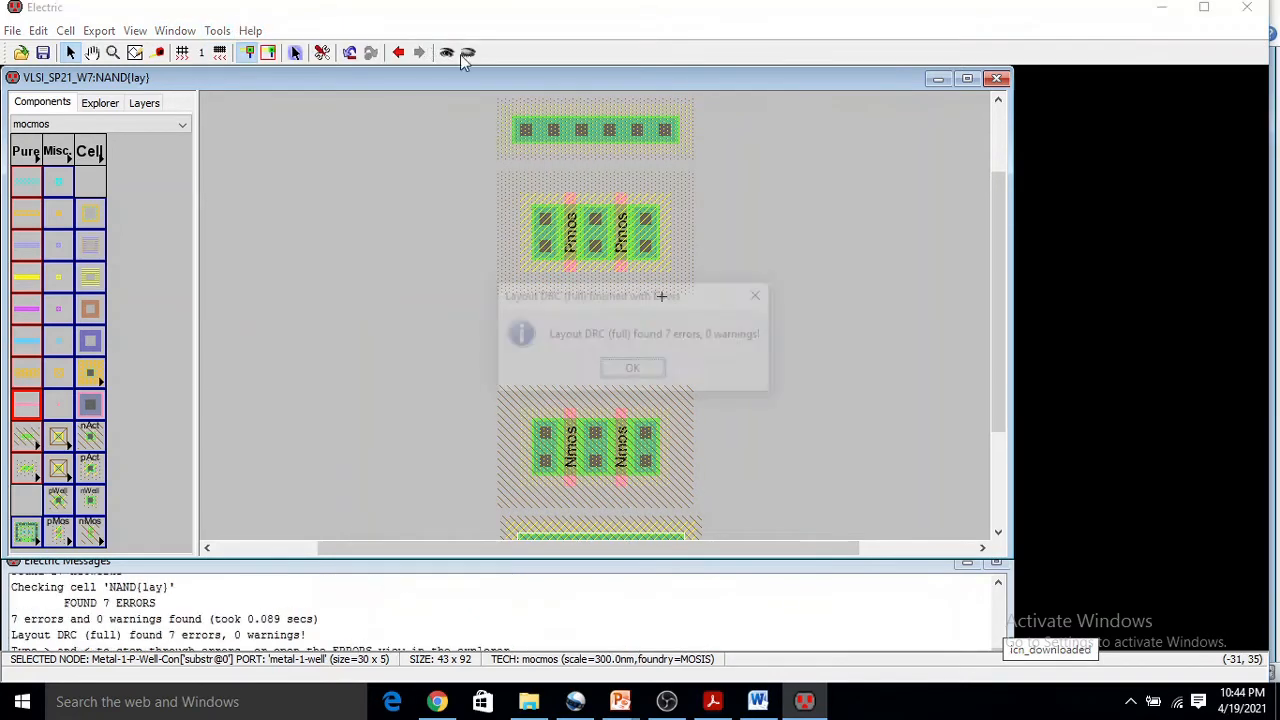
pyautogui.click(658, 371)
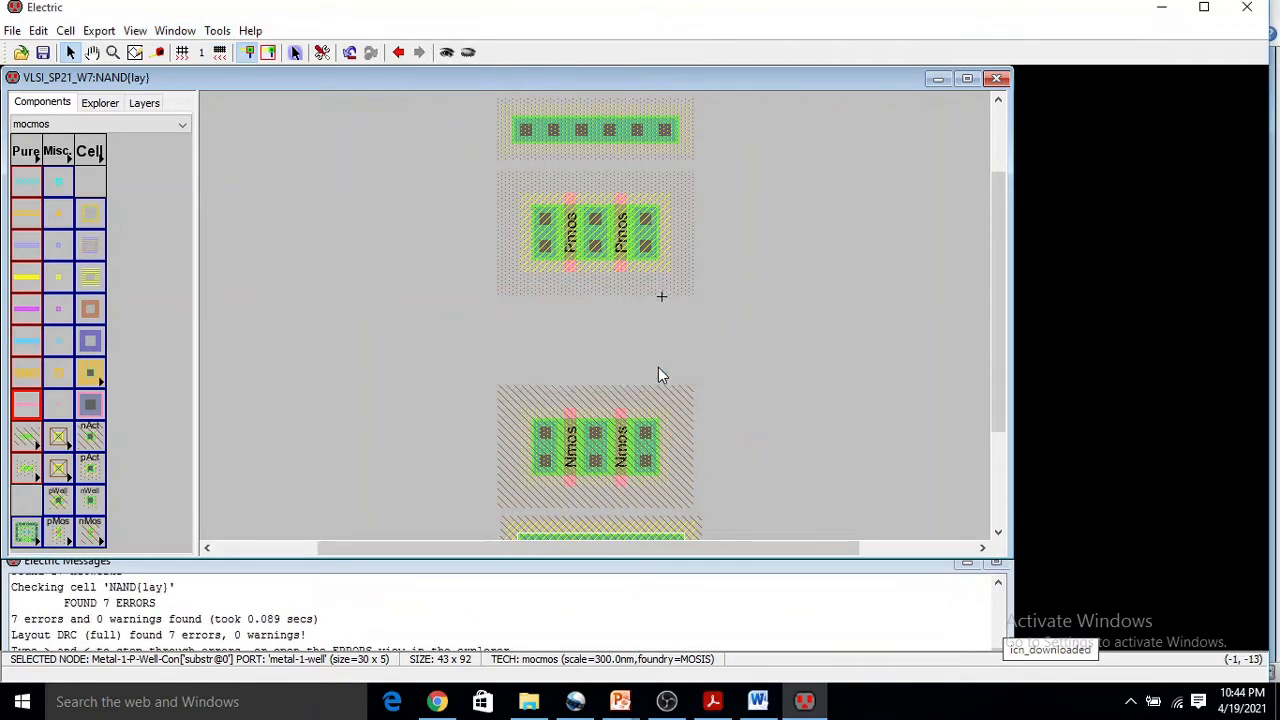
# - Expand the NAND layout's DRC error list and highlight the minimum width error in the layout
pyautogui.click(97, 104)
pyautogui.click(19, 288)
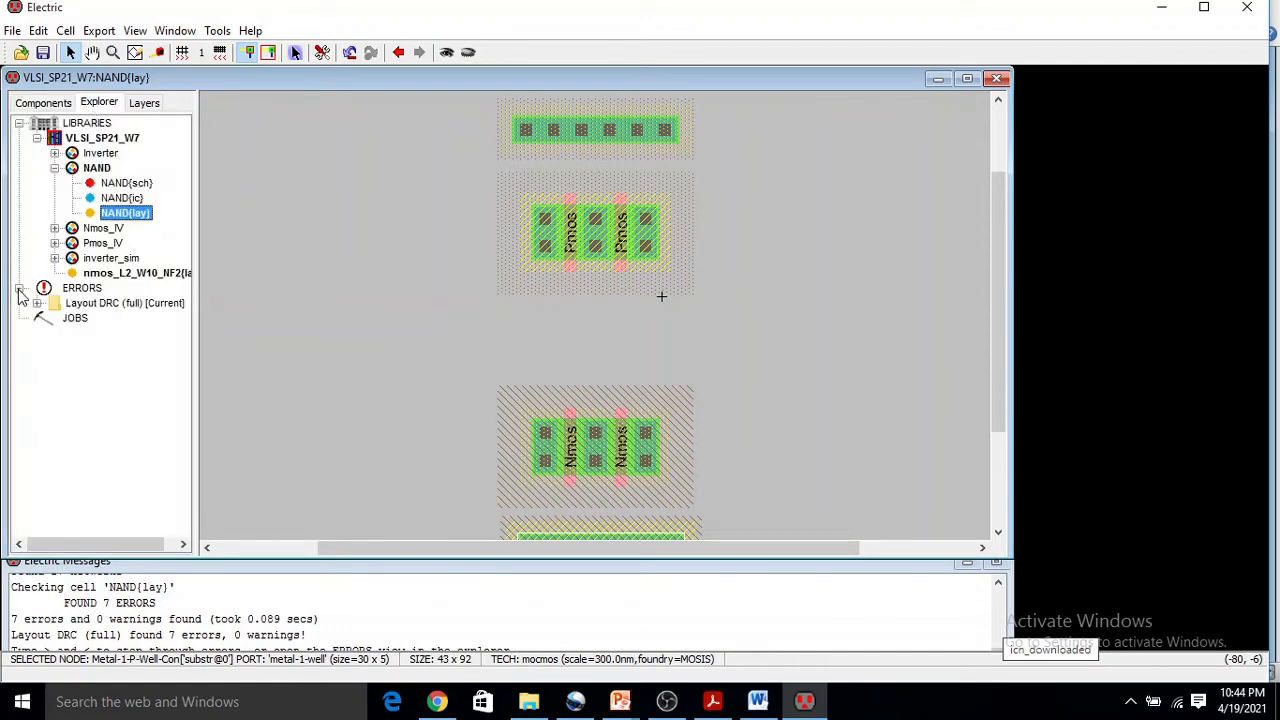
pyautogui.click(37, 303)
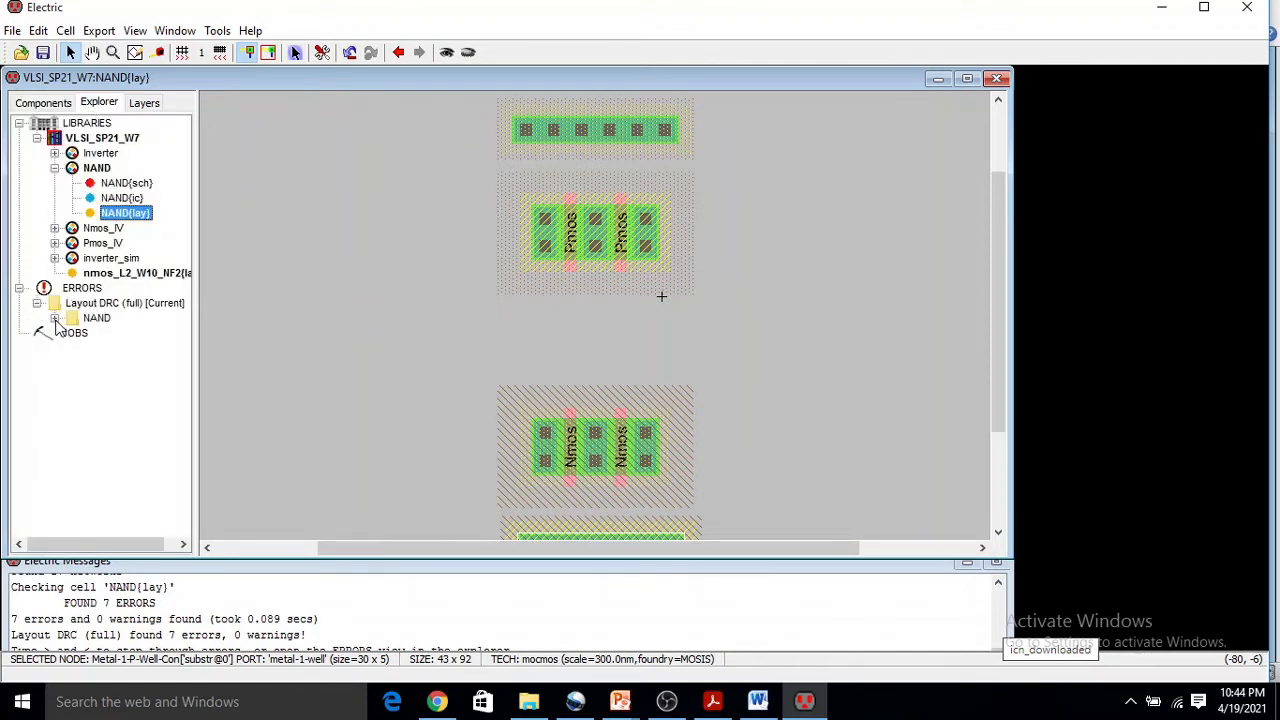
pyautogui.click(55, 318)
pyautogui.click(127, 335)
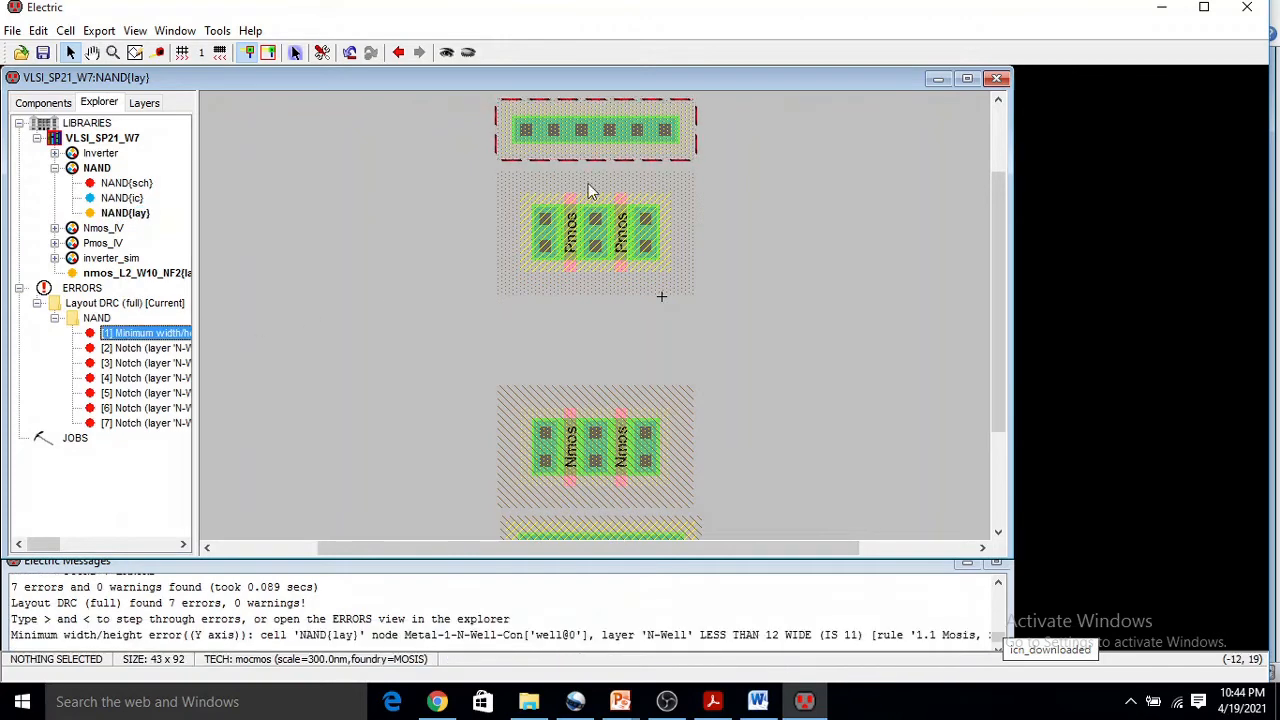
pyautogui.click(597, 134)
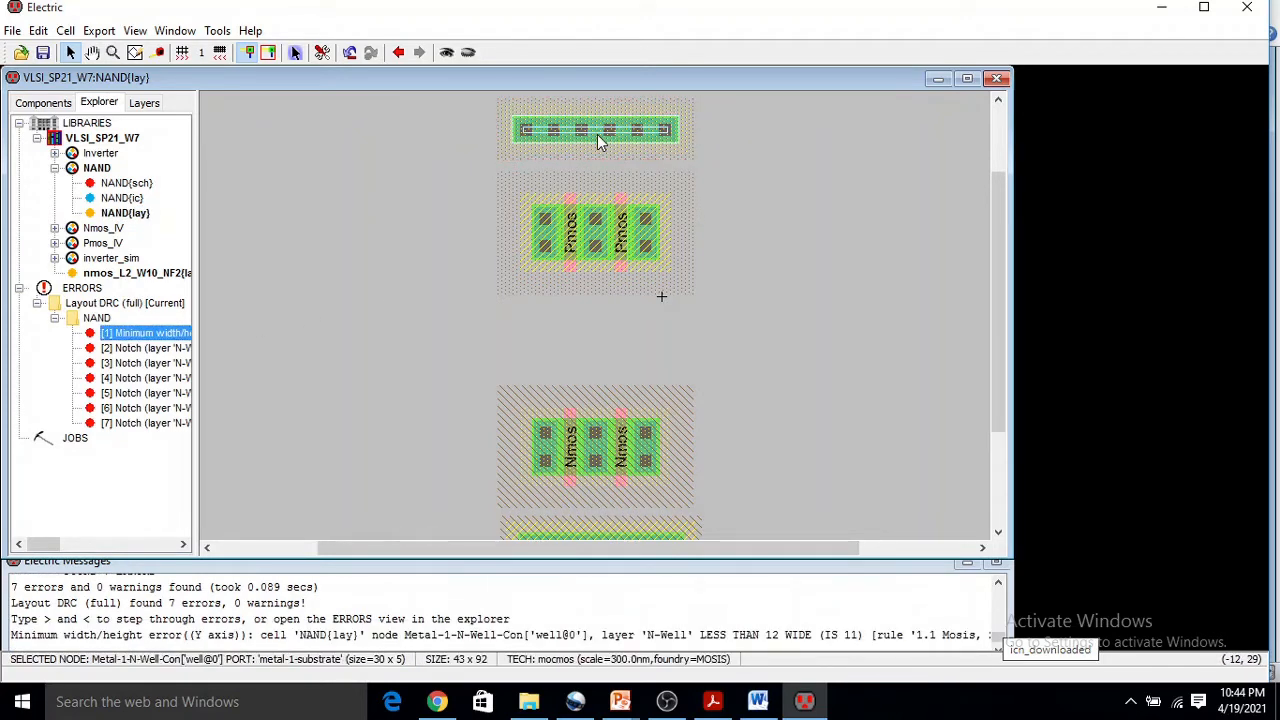
# - Highlight the second DRC error, the N-Well notch, and widen the error list to read its full description
pyautogui.click(148, 349)
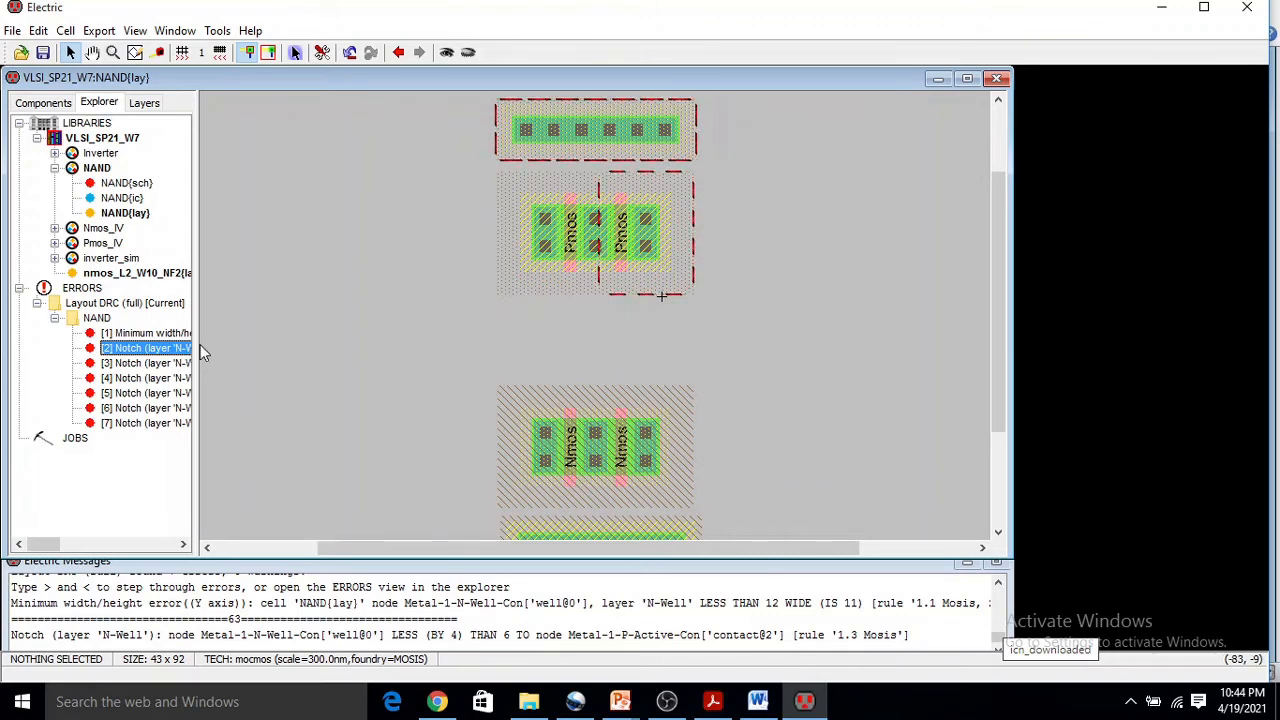
pyautogui.moveTo(197, 347); pyautogui.dragTo(352, 332)
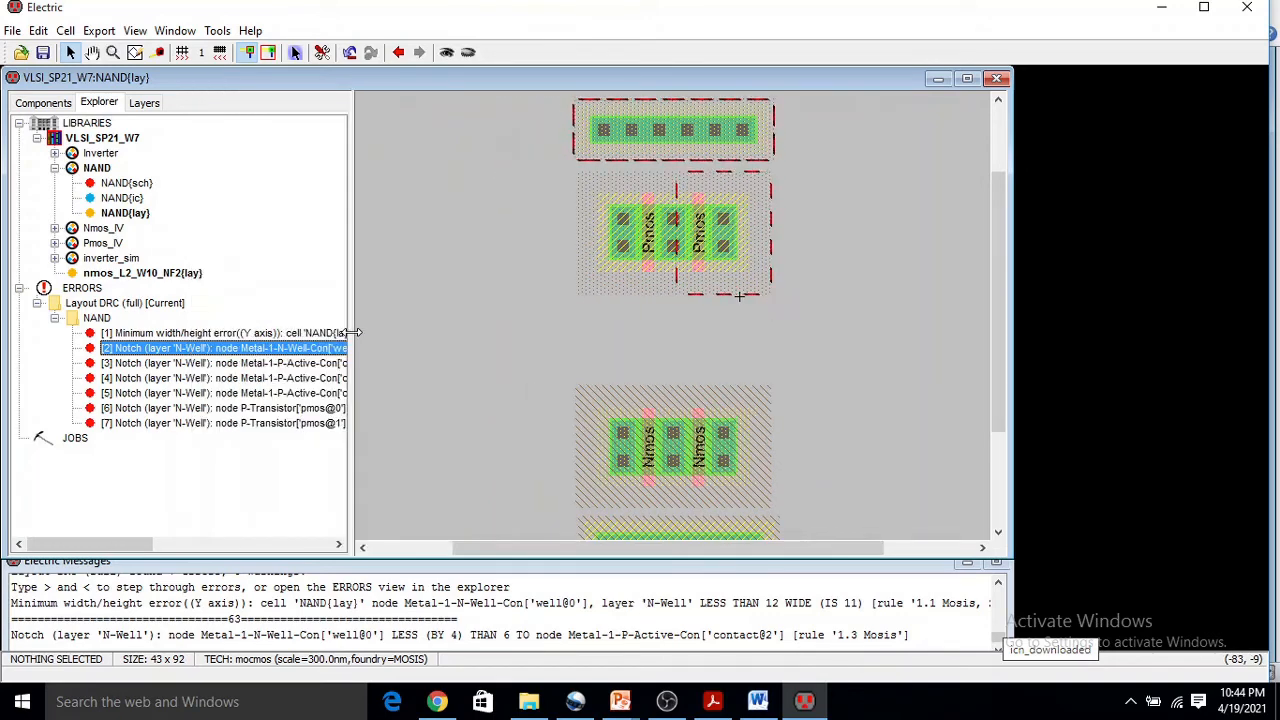
pyautogui.moveTo(129, 544); pyautogui.dragTo(290, 543)
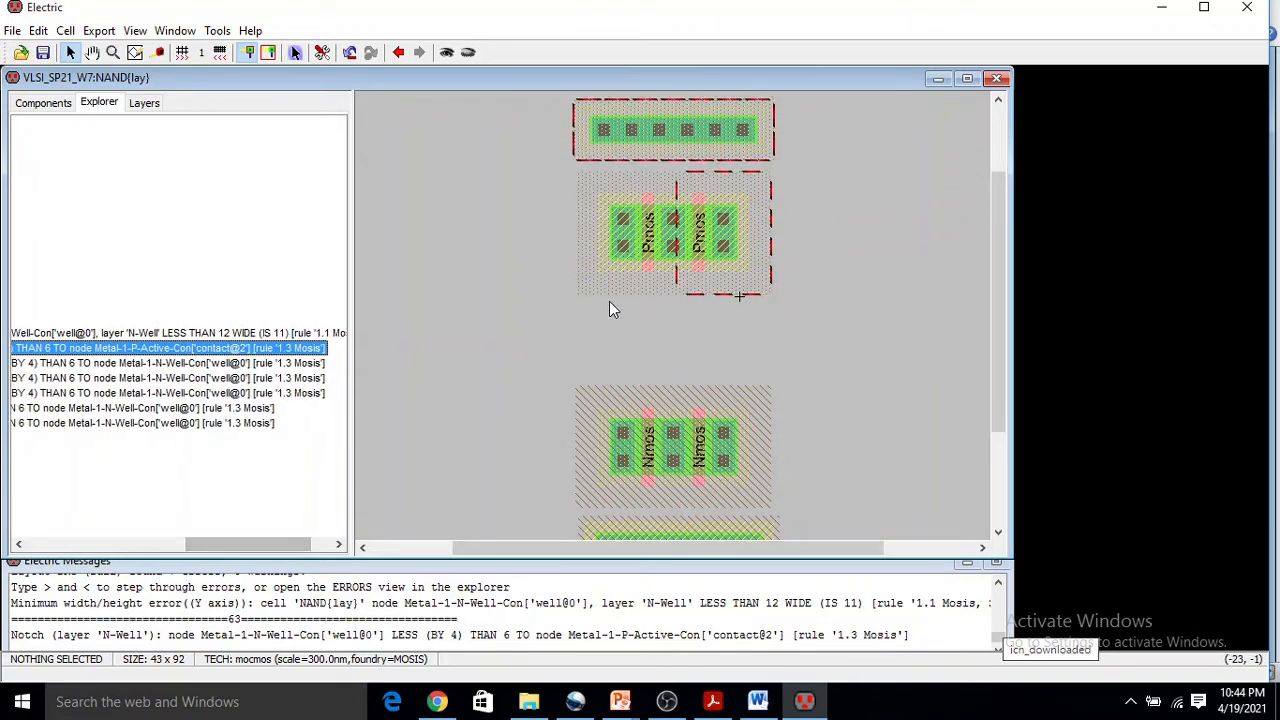
# - Move the N-well contact 11 units up, away from the PMOS pair's well
pyautogui.keyDown('ctrl'); pyautogui.scroll(2, 609, 301); pyautogui.keyUp('ctrl')
pyautogui.keyDown('ctrl'); pyautogui.scroll(3, 818, 298); pyautogui.keyUp('ctrl')
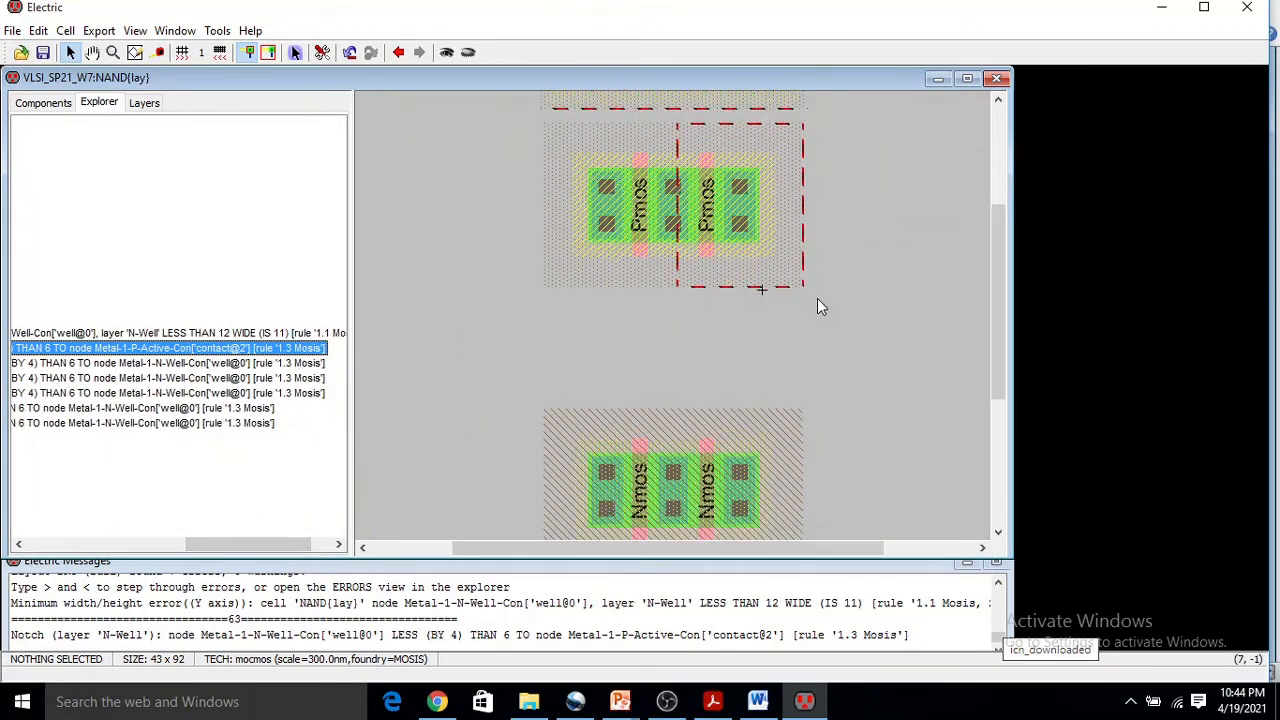
pyautogui.scroll(3, 881, 281)
pyautogui.keyDown('ctrl'); pyautogui.scroll(5, 881, 284); pyautogui.keyUp('ctrl')
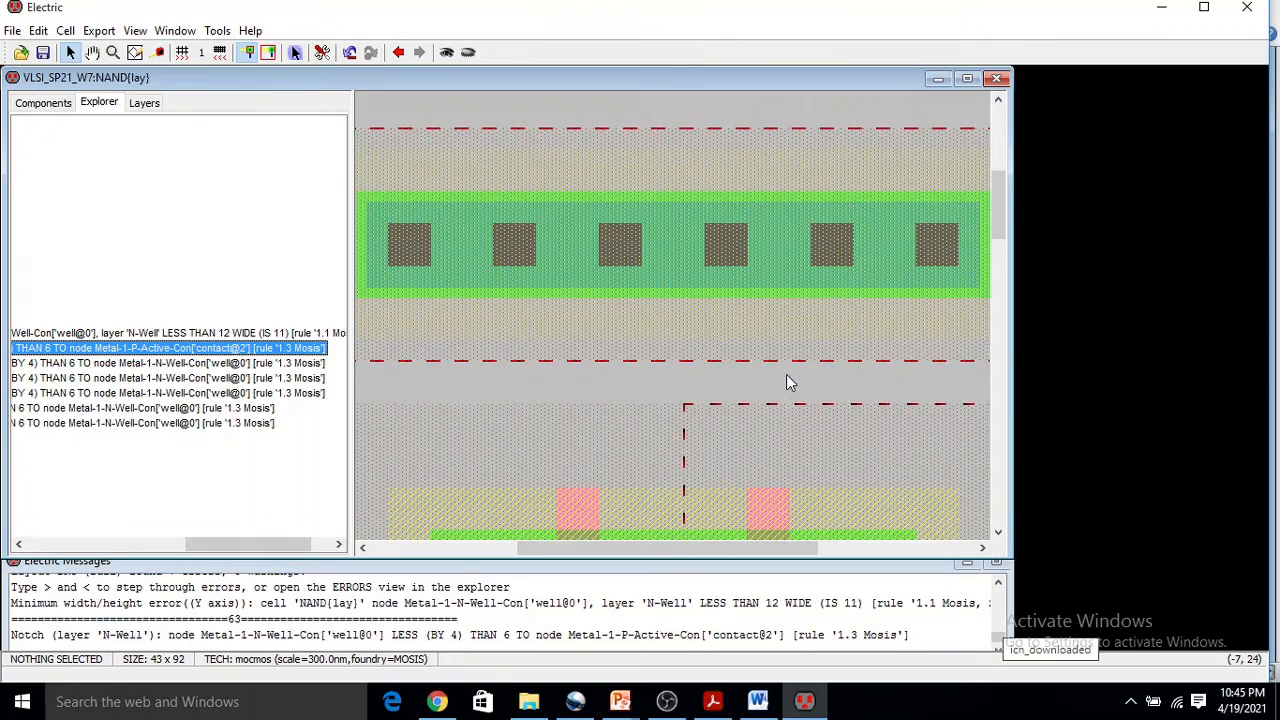
pyautogui.keyDown('ctrl'); pyautogui.scroll(-2, 780, 328); pyautogui.keyUp('ctrl')
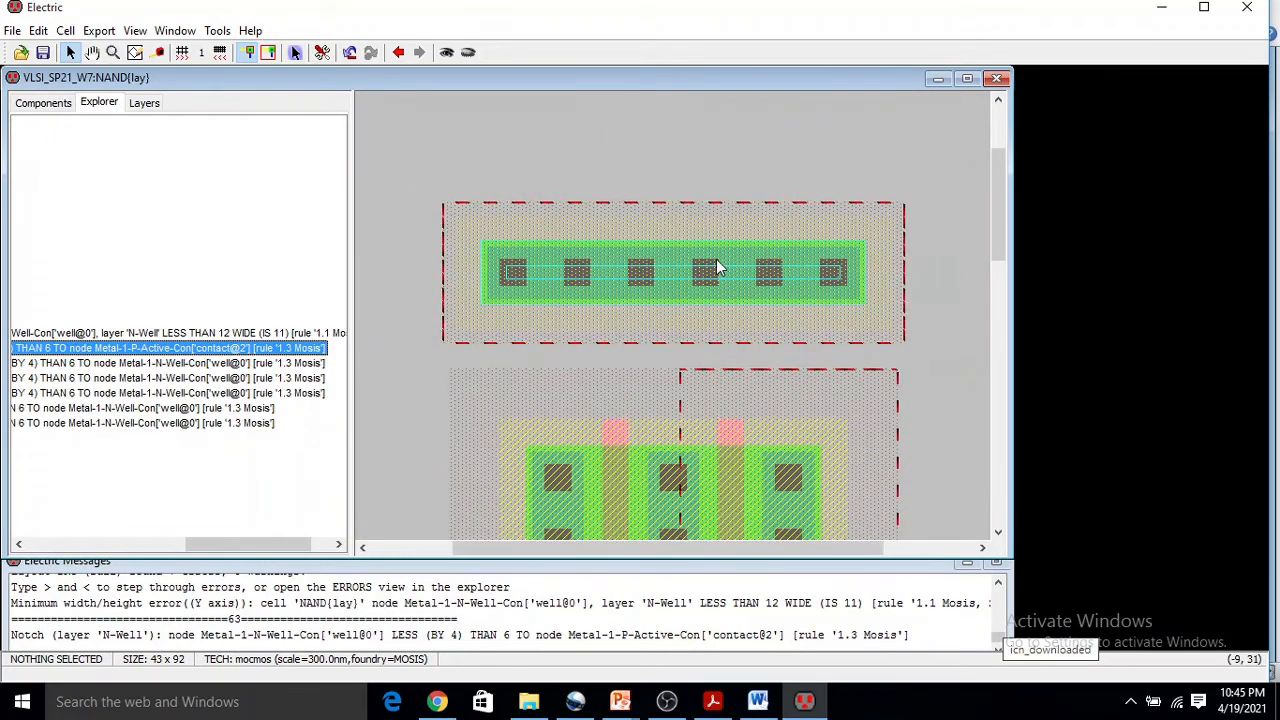
pyautogui.moveTo(717, 271); pyautogui.dragTo(718, 135)
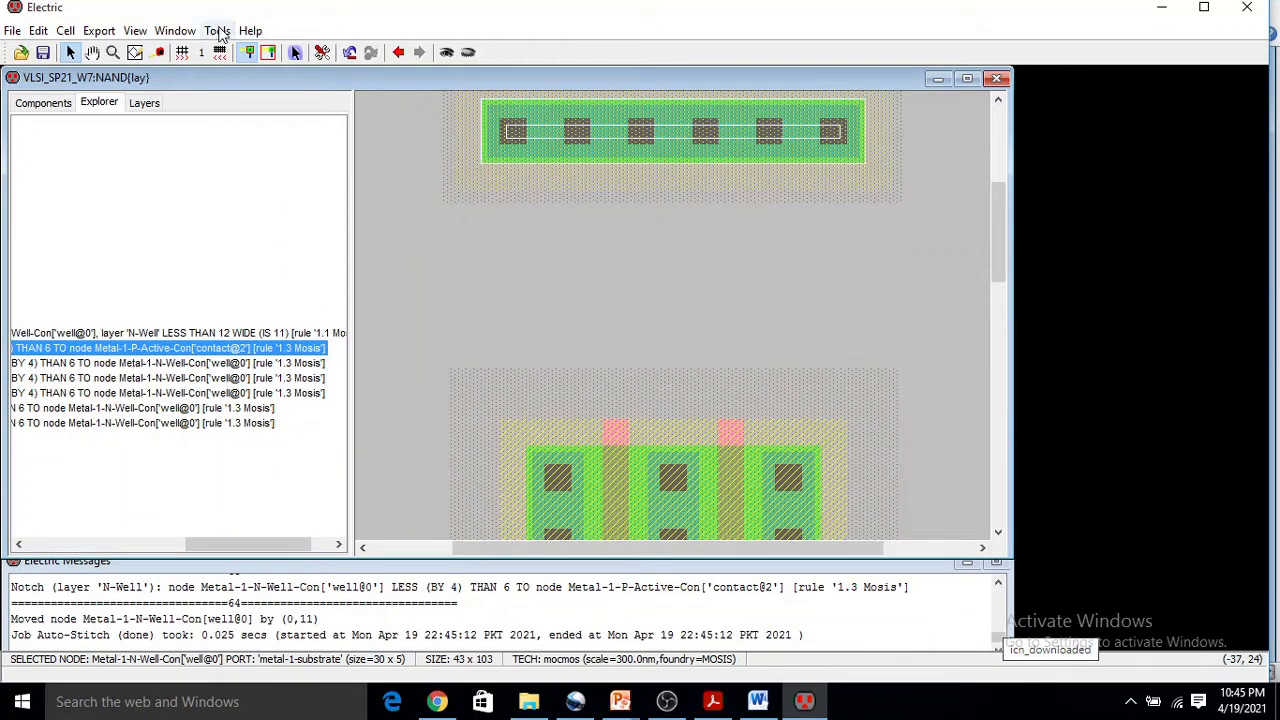
# - Delete the existing DRC error results from the explorer's error list
pyautogui.moveTo(258, 542); pyautogui.dragTo(99, 542)
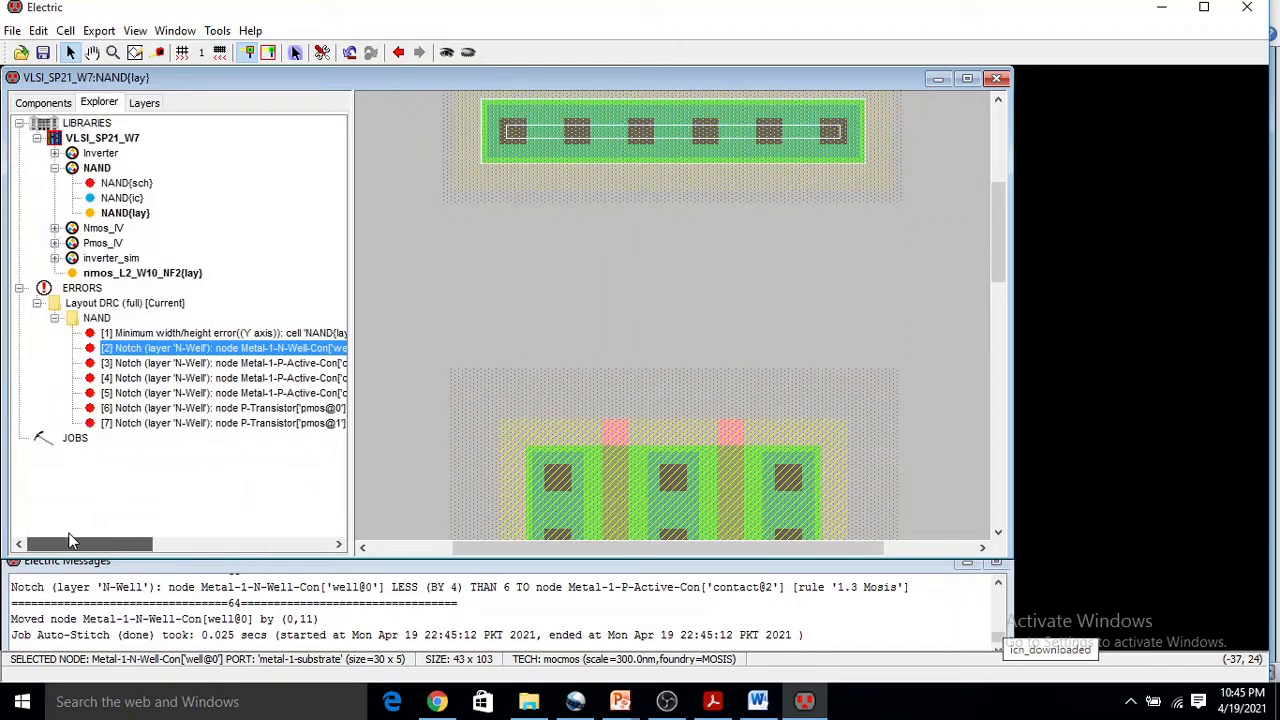
pyautogui.click(97, 320)
pyautogui.rightClick(96, 320)
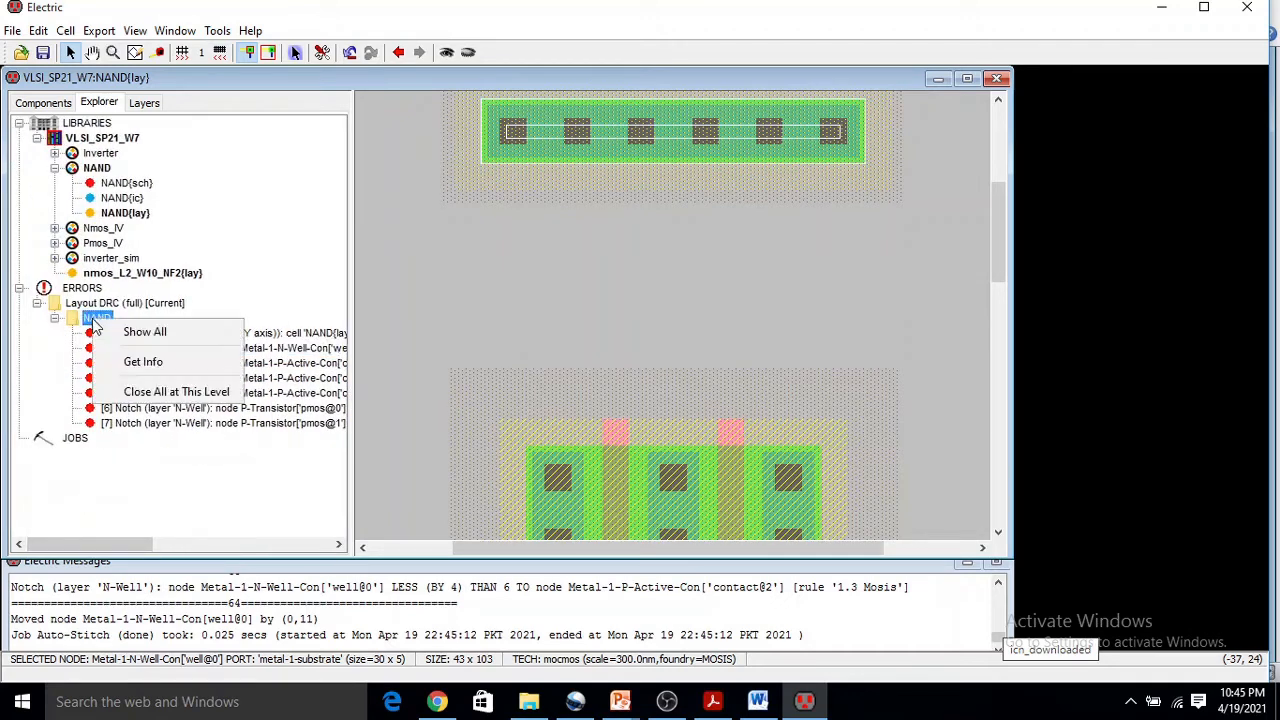
pyautogui.click(90, 289)
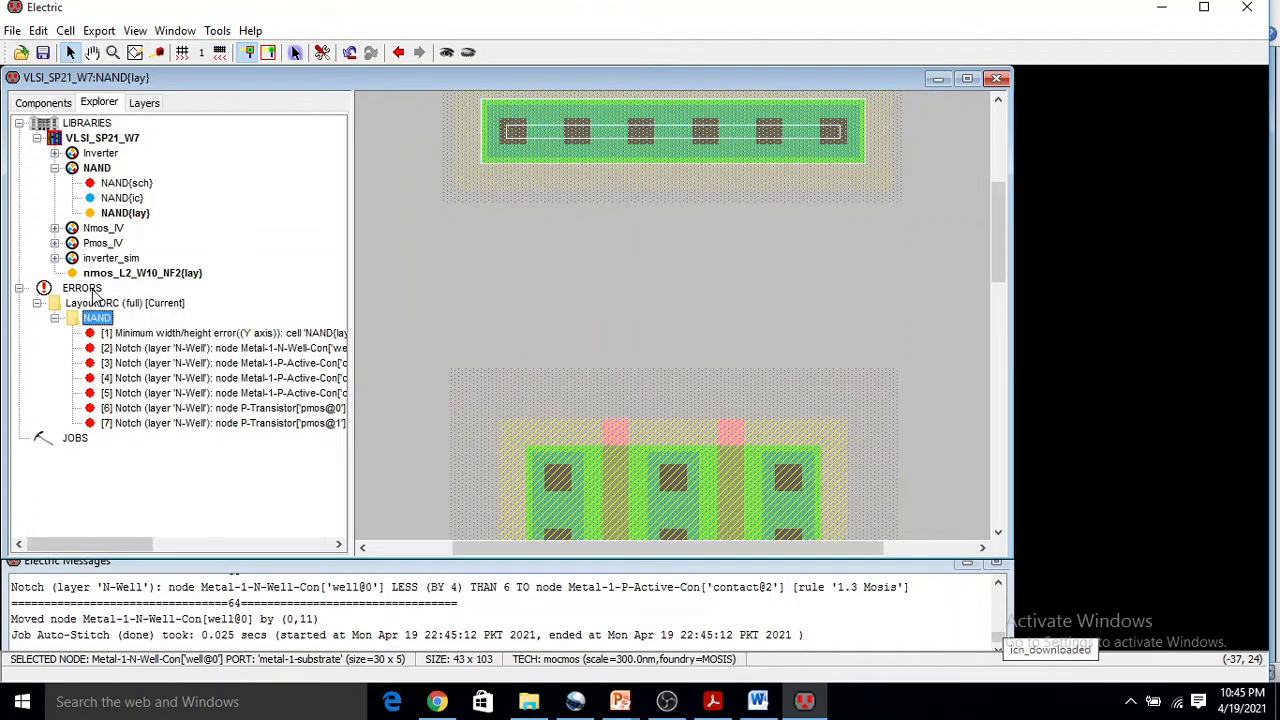
pyautogui.rightClick(90, 289)
pyautogui.click(169, 400)
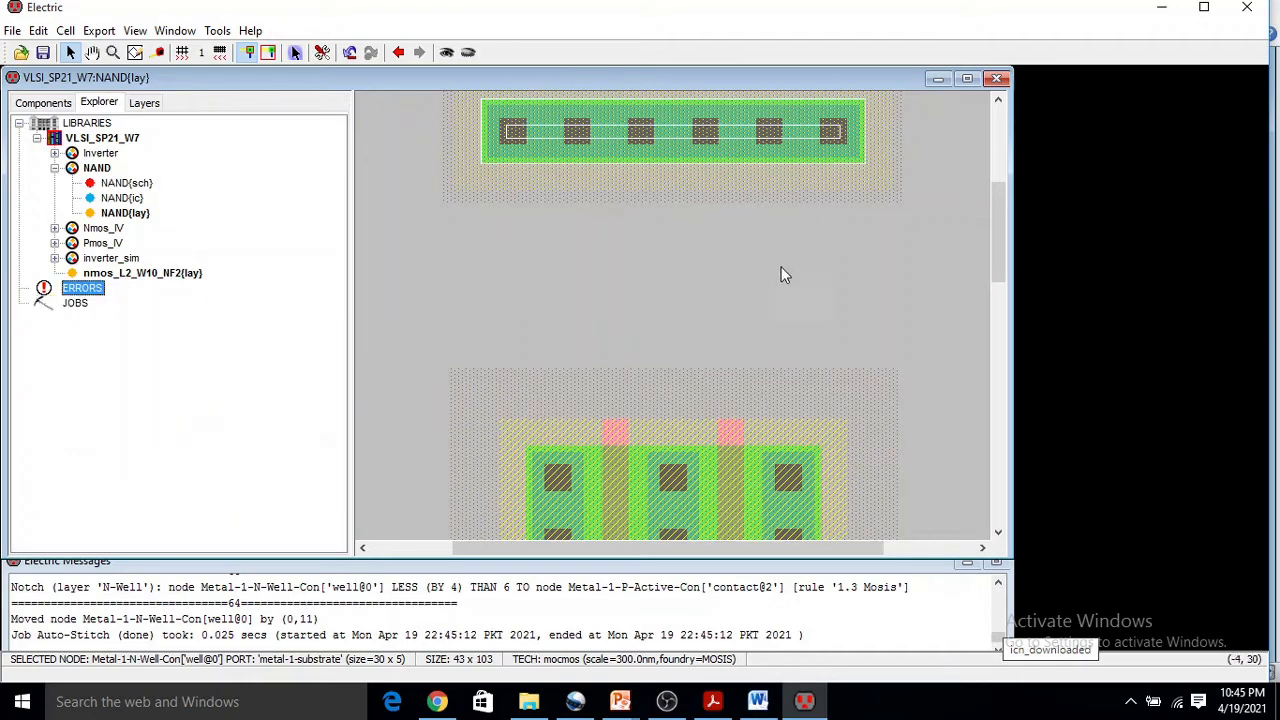
# - Rerun the hierarchical design rule check with the N-well contact at its new position
pyautogui.click(206, 32)
pyautogui.moveTo(245, 53)
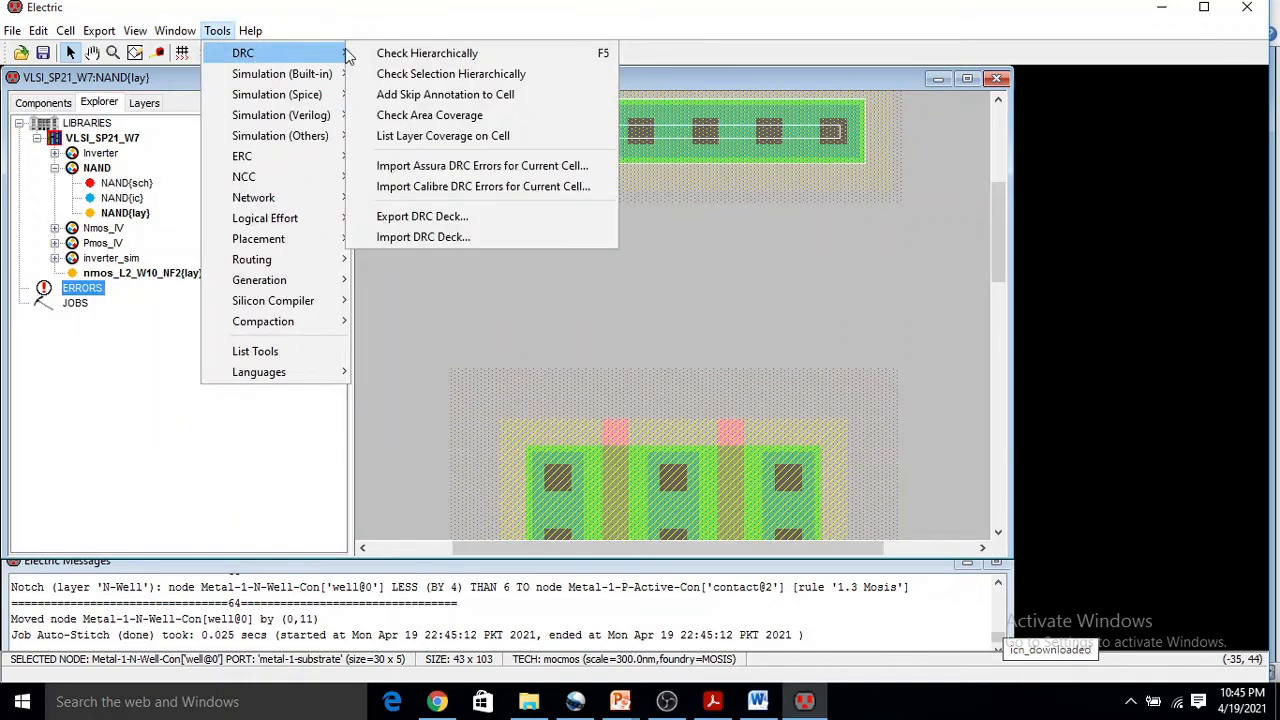
pyautogui.click(429, 51)
pyautogui.click(633, 369)
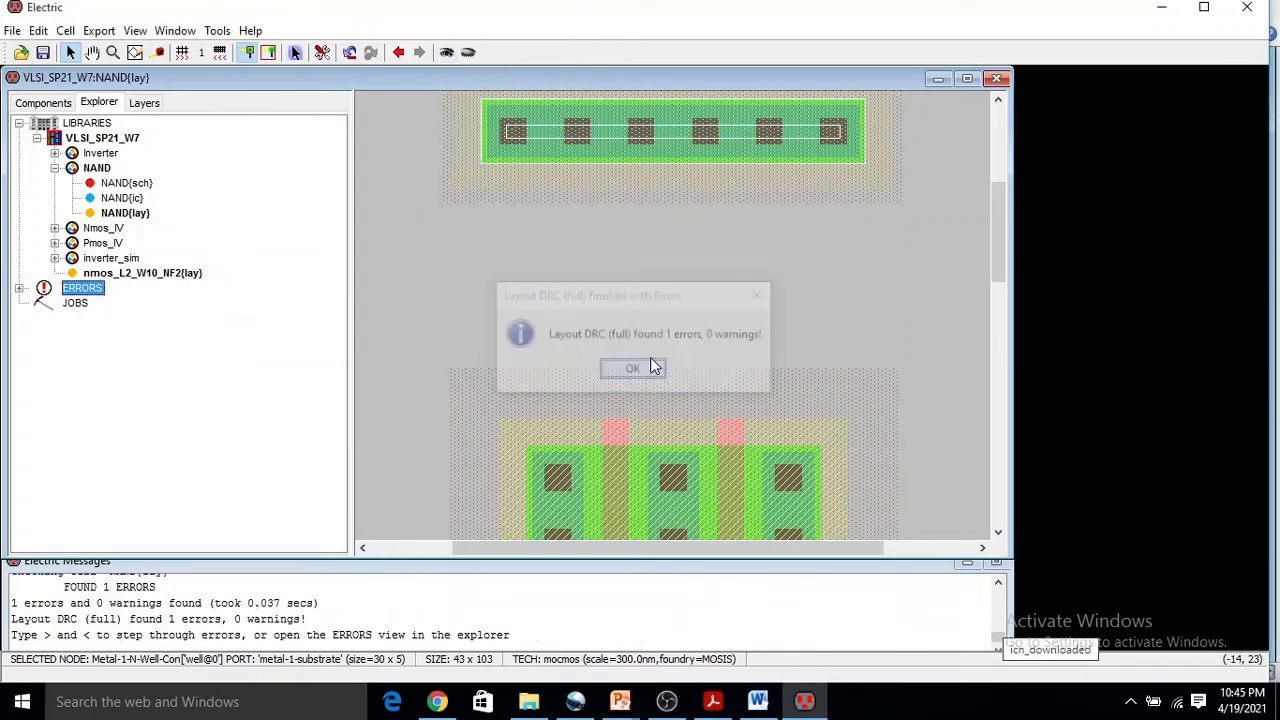
# - Expand the new DRC results for NAND and inspect the minimum width/height error in the layout
pyautogui.scroll(-5, 688, 328)
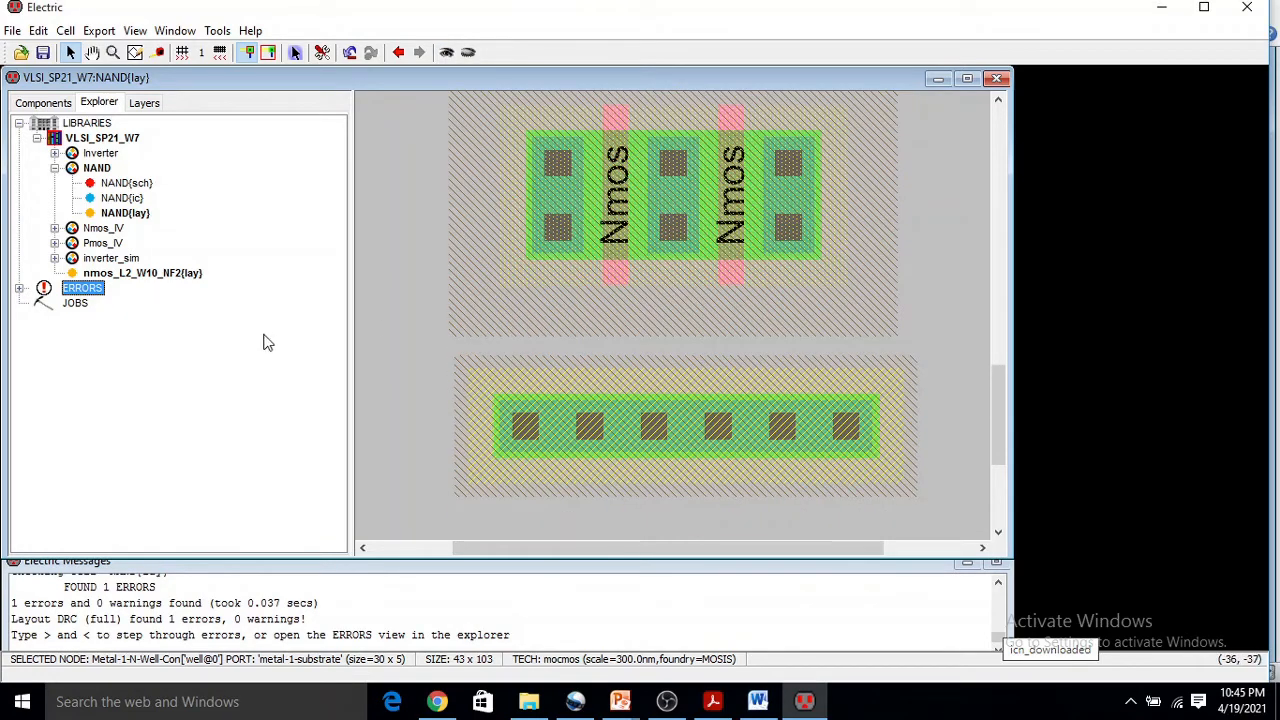
pyautogui.click(19, 289)
pyautogui.click(37, 303)
pyautogui.click(55, 318)
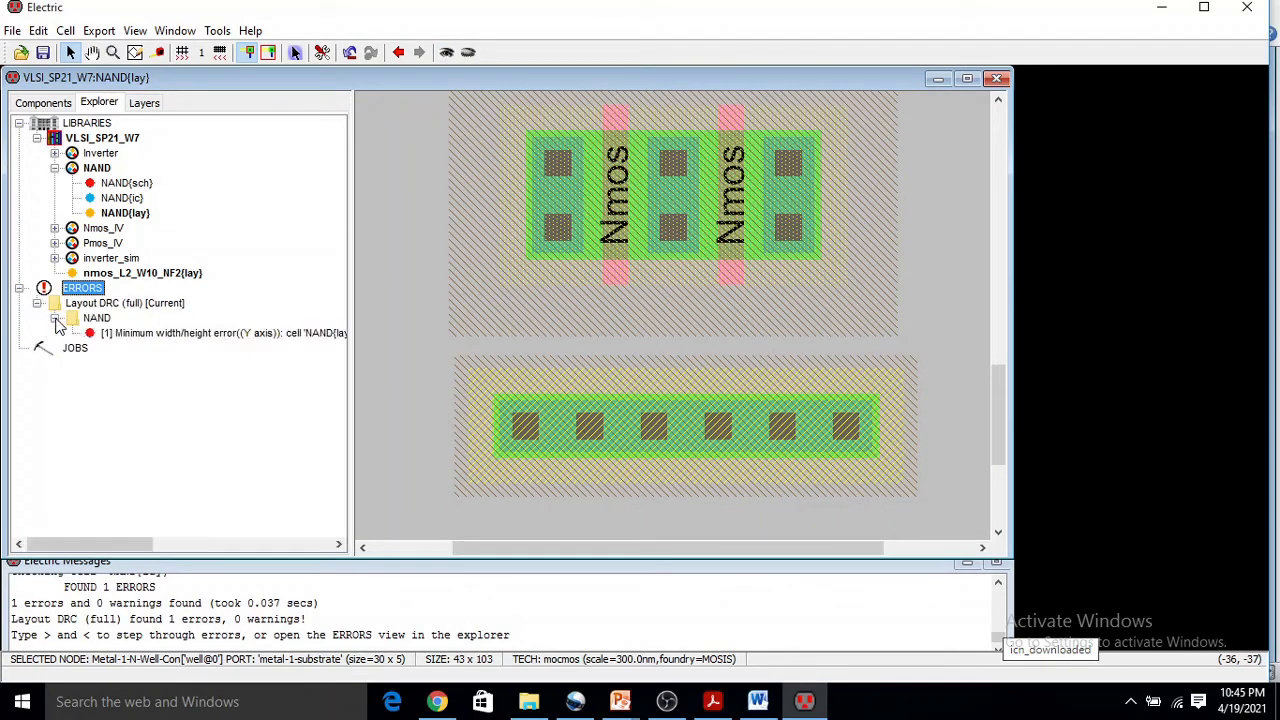
pyautogui.click(167, 333)
pyautogui.scroll(3, 614, 280)
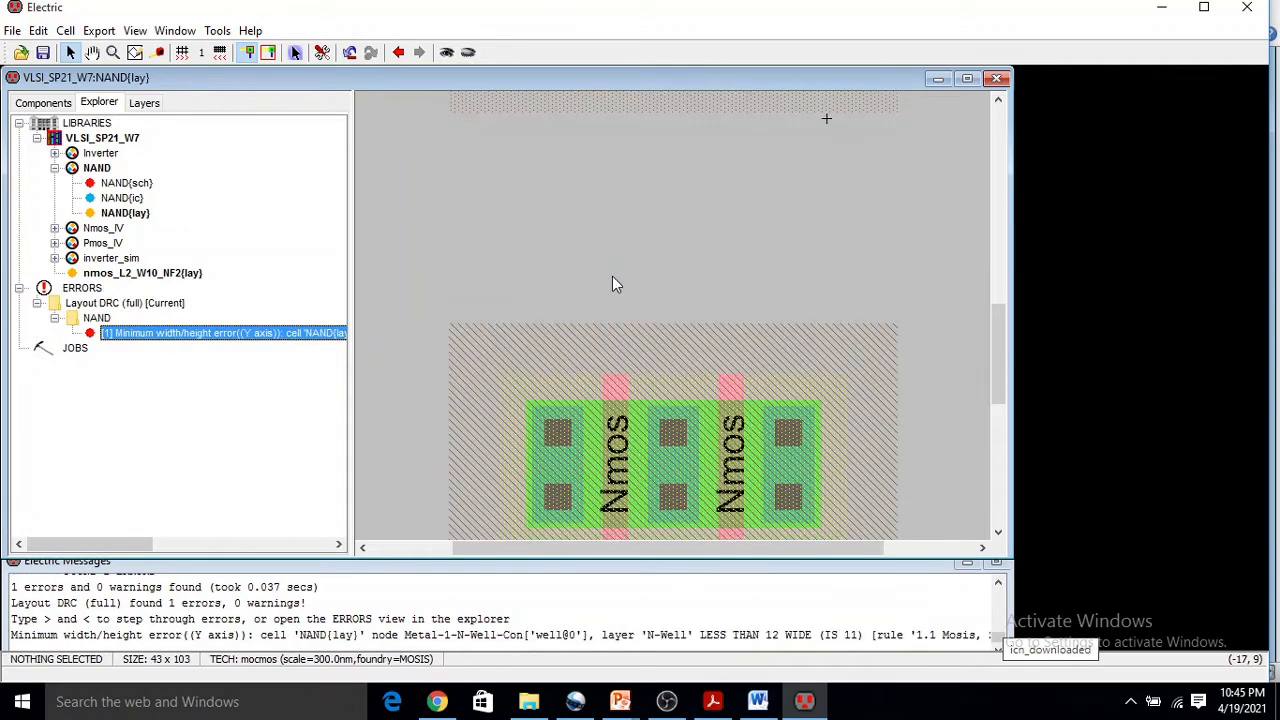
# - Move the N-well contact down to about X -12, Y 28 so its well meets the PMOS pair's well
pyautogui.scroll(5, 612, 276)
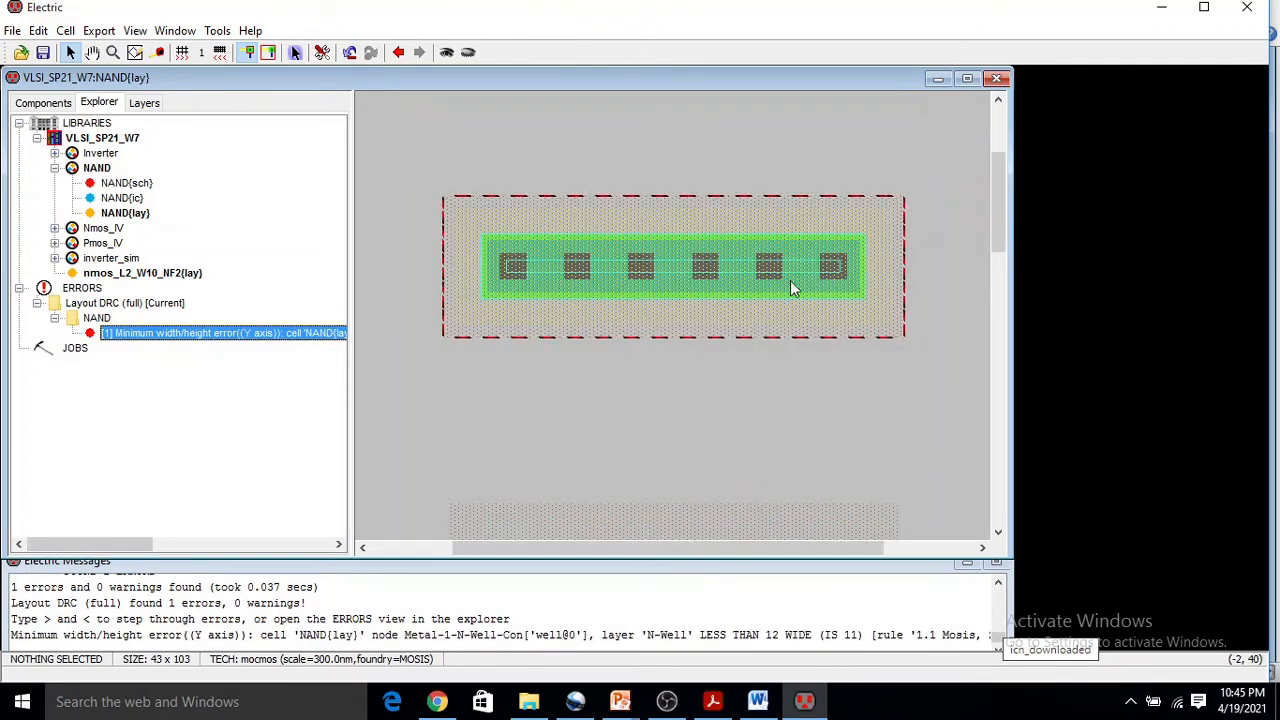
pyautogui.keyDown('ctrl'); pyautogui.scroll(-1, 720, 249); pyautogui.keyUp('ctrl')
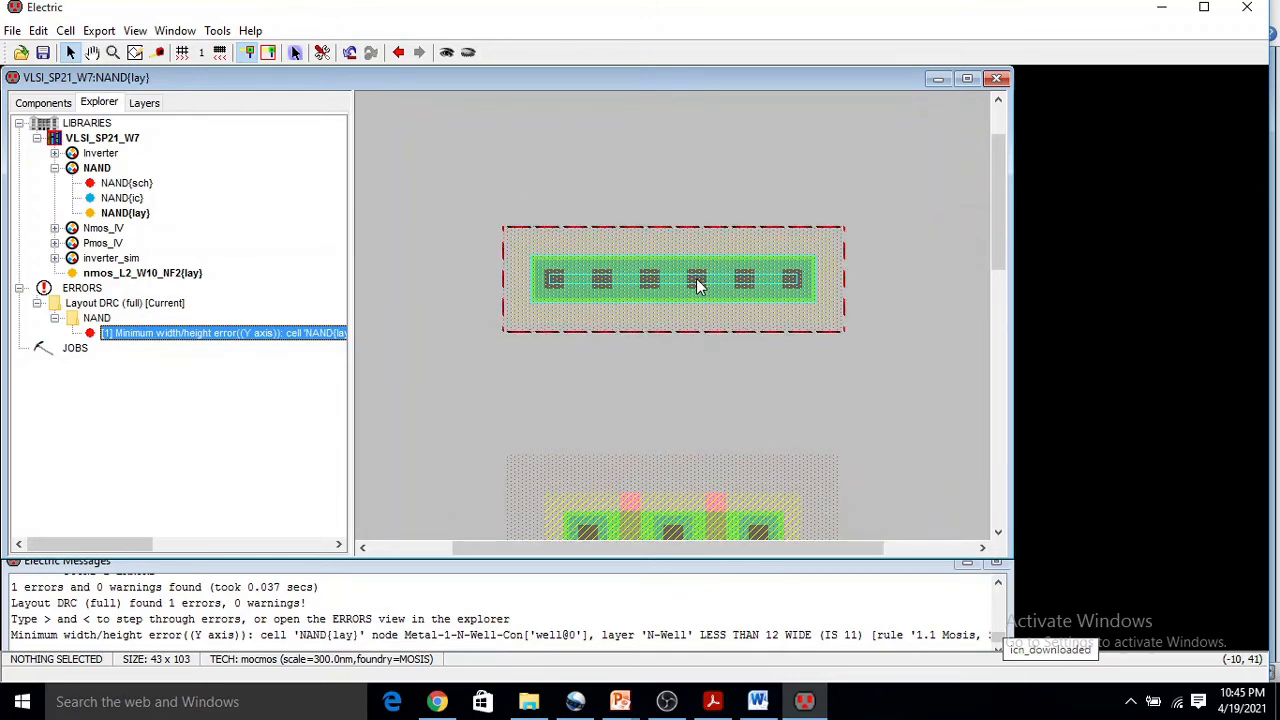
pyautogui.moveTo(700, 287); pyautogui.dragTo(692, 402)
pyautogui.scroll(-2, 699, 400)
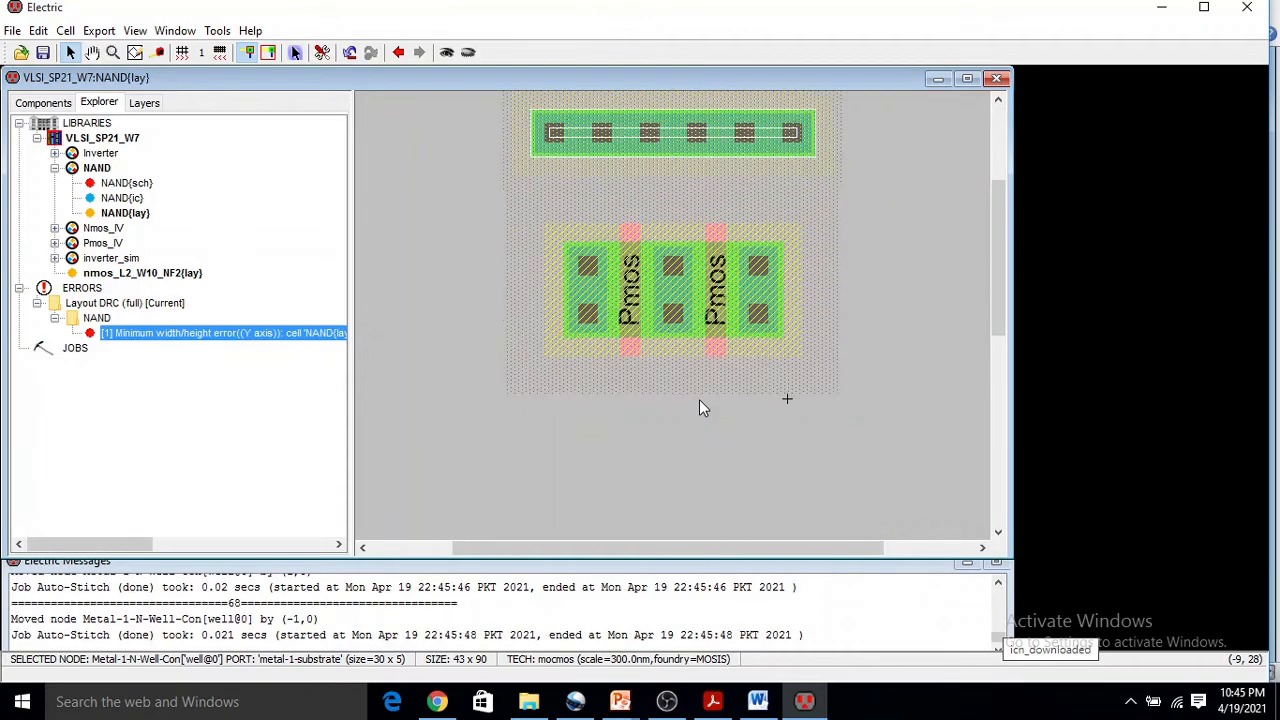
pyautogui.scroll(1, 699, 400)
pyautogui.keyDown('ctrl'); pyautogui.scroll(2, 699, 401); pyautogui.keyUp('ctrl')
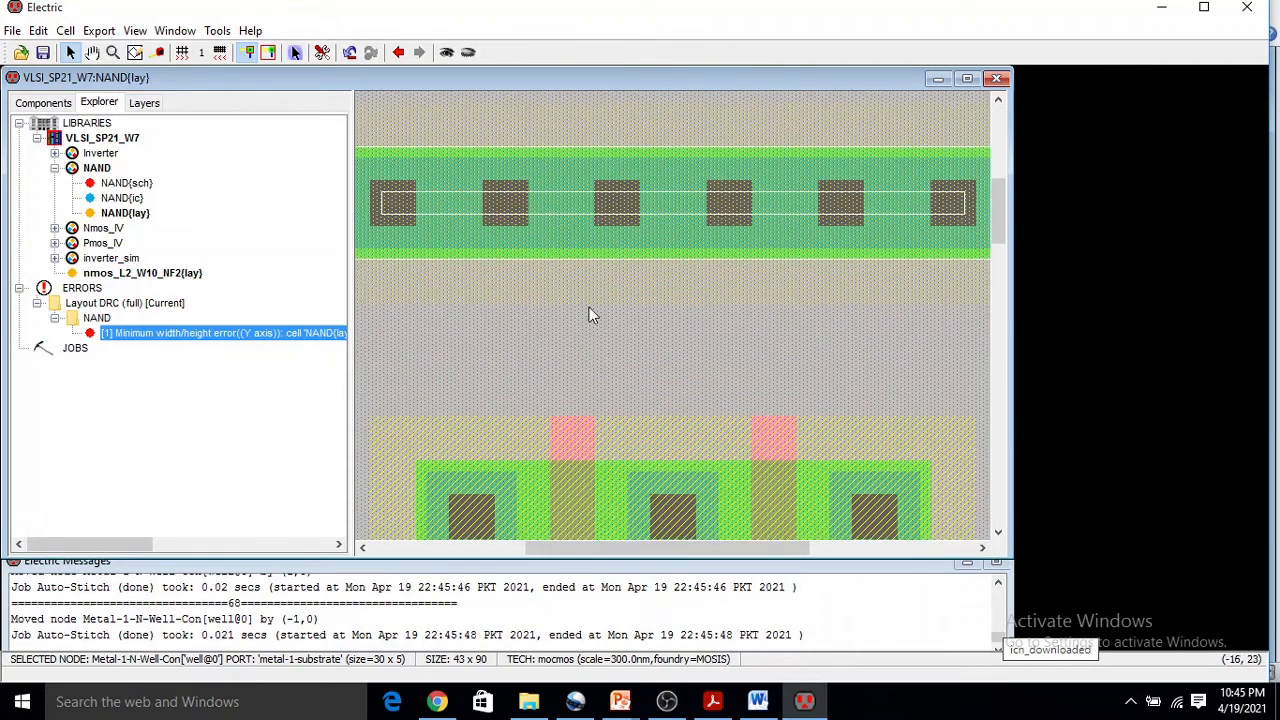
pyautogui.moveTo(703, 214)
pyautogui.mouseDown()
pyautogui.moveTo(700, 166)
pyautogui.moveTo(697, 218)
pyautogui.mouseUp()
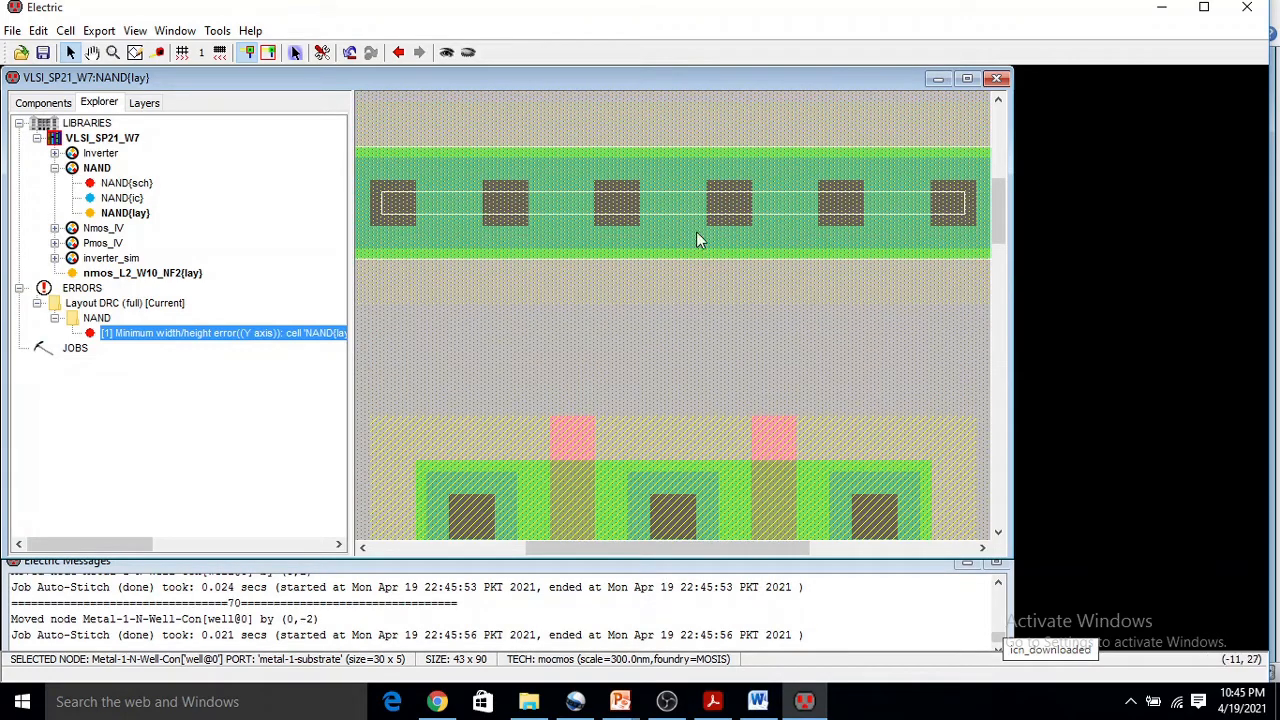
pyautogui.keyDown('ctrl'); pyautogui.scroll(-3, 677, 311); pyautogui.keyUp('ctrl')
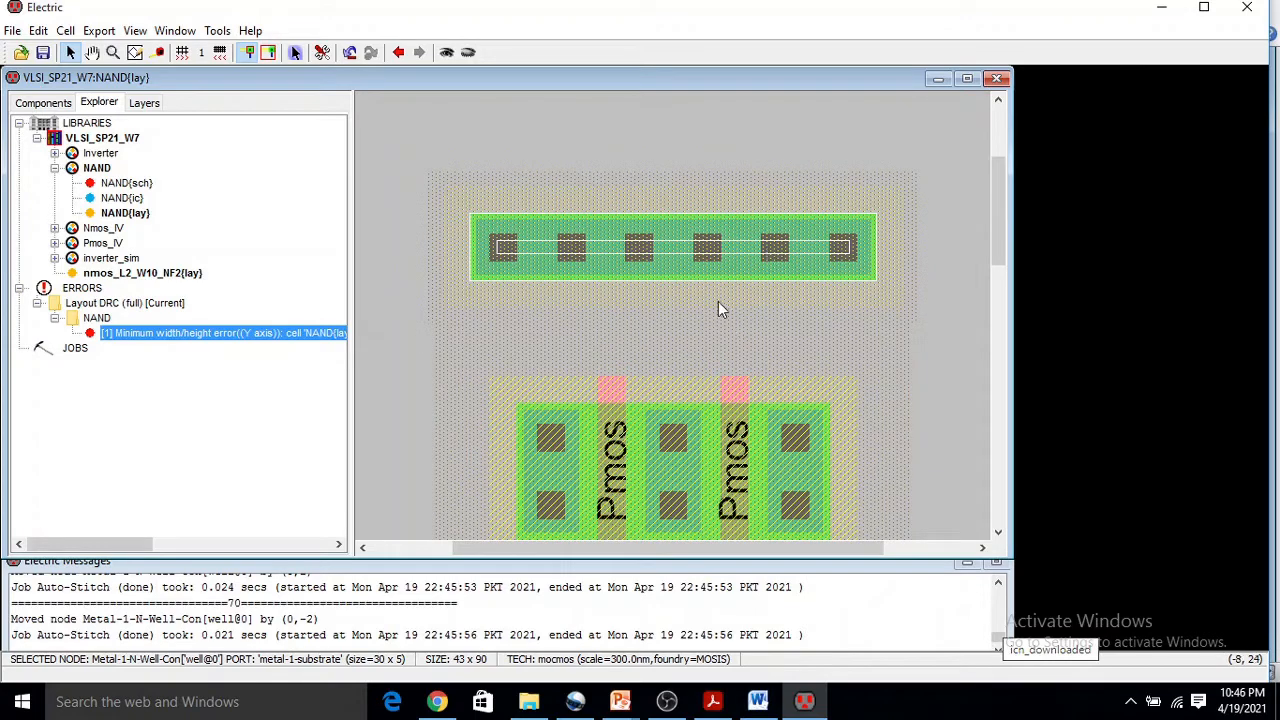
# - Rerun the hierarchical design rule check with the N-well contact back against the PMOS well
pyautogui.click(217, 30)
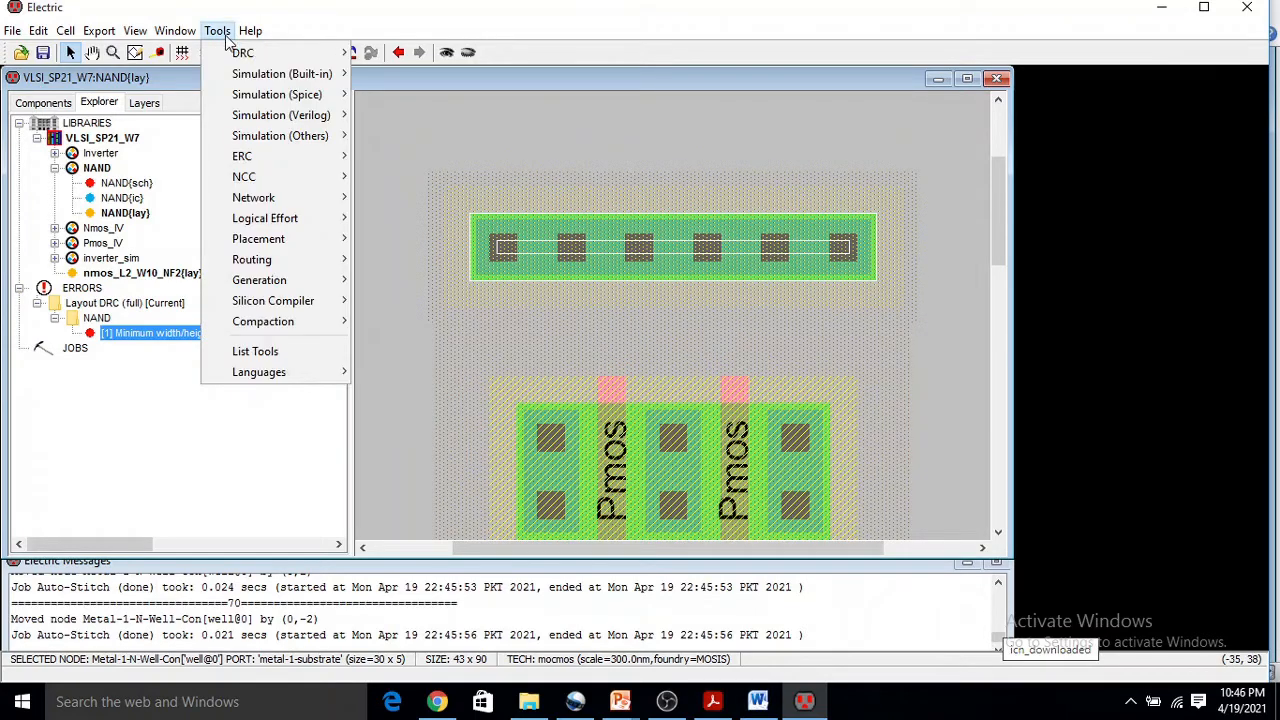
pyautogui.moveTo(235, 46)
pyautogui.click(400, 47)
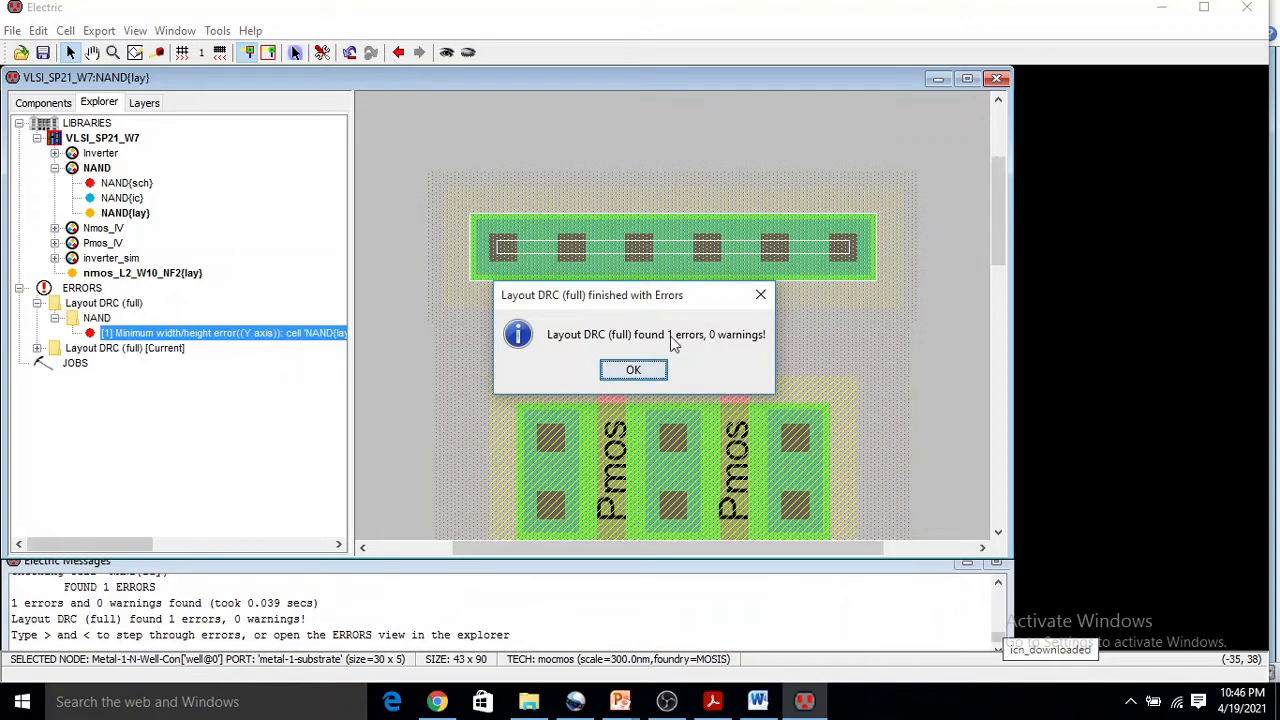
pyautogui.click(635, 375)
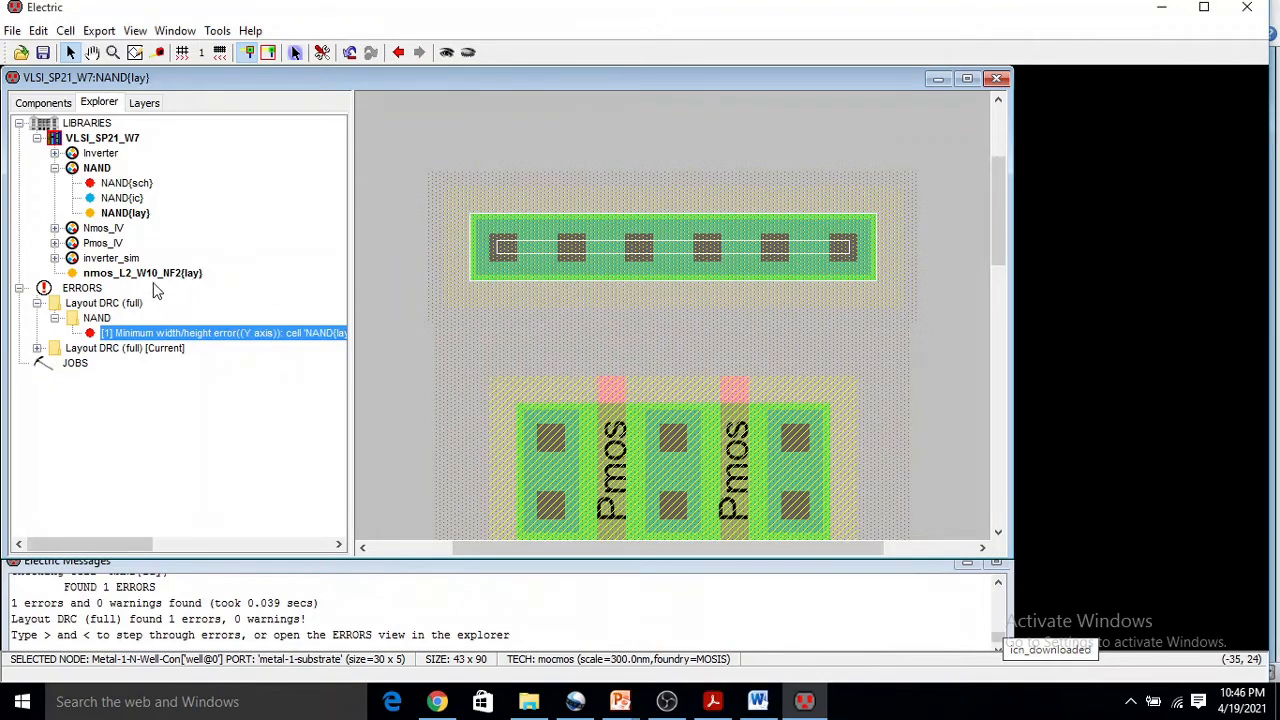
# - Expand the current DRC results for NAND and read the full minimum width/height error for the N-well contact
pyautogui.click(55, 318)
pyautogui.click(37, 335)
pyautogui.click(55, 348)
pyautogui.click(135, 363)
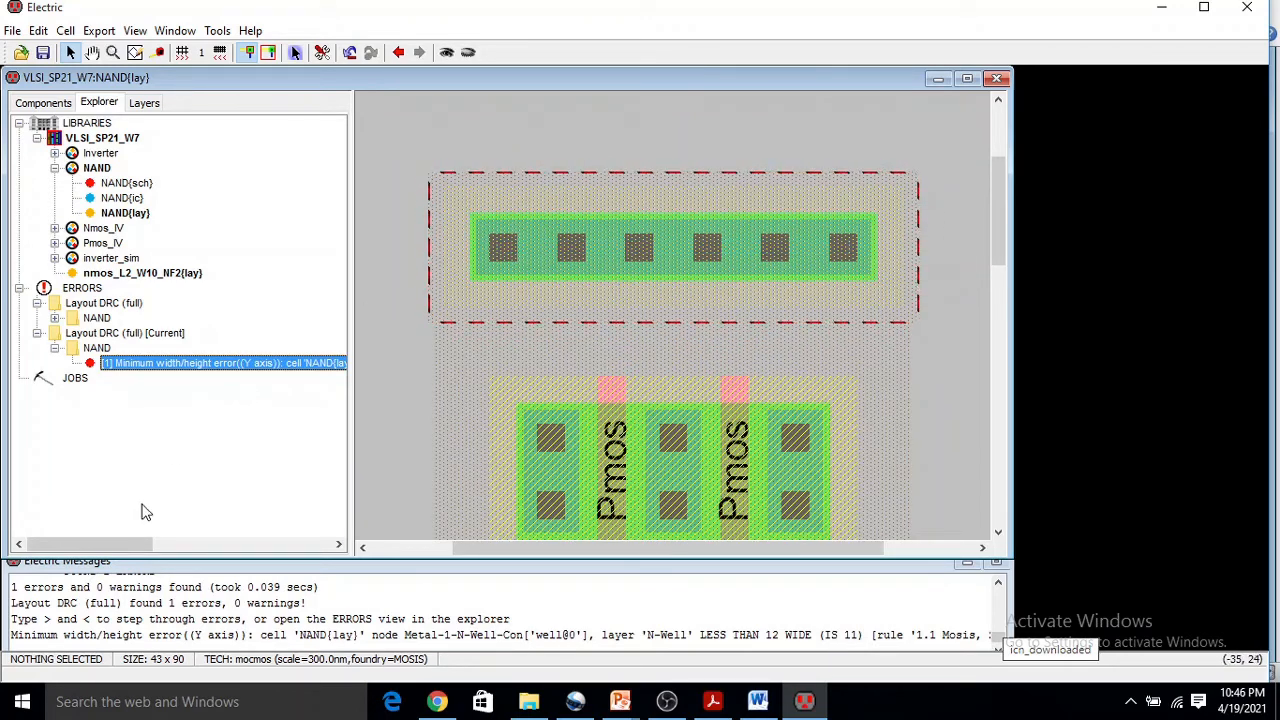
pyautogui.moveTo(102, 545); pyautogui.dragTo(224, 556)
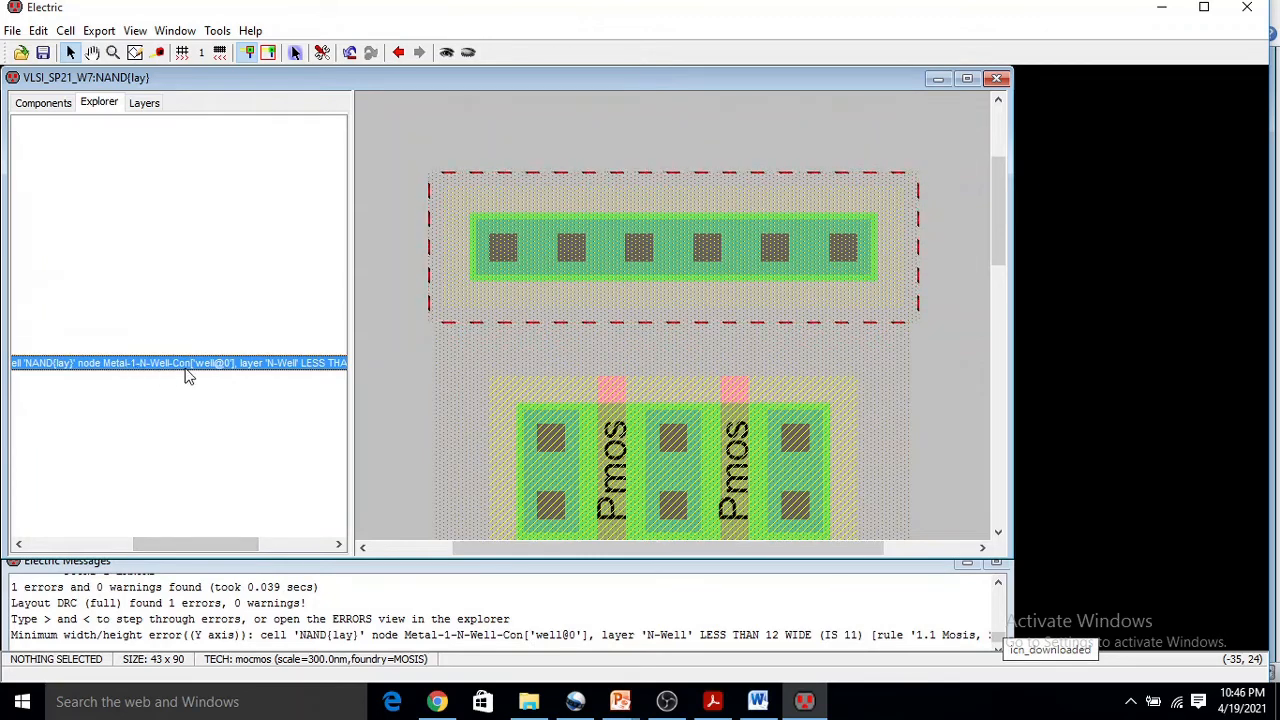
pyautogui.moveTo(207, 542); pyautogui.dragTo(281, 548)
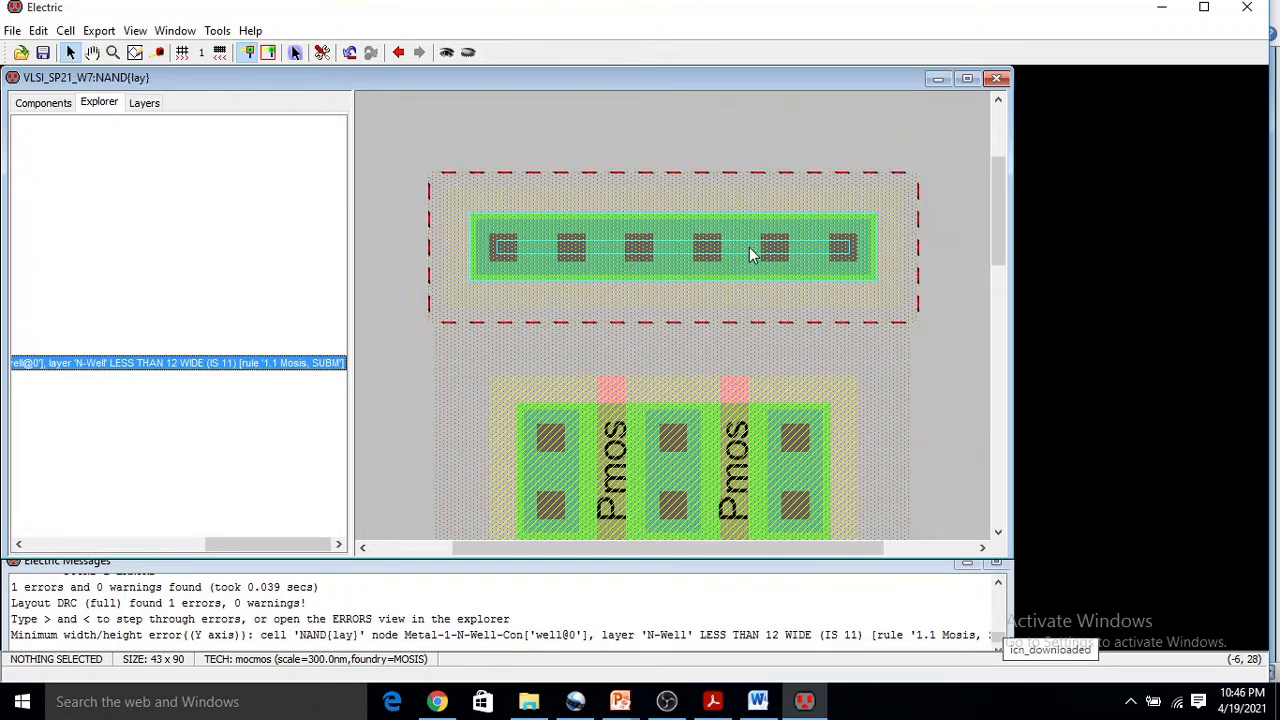
# - Set the N-well contact's Y size to 6
pyautogui.doubleClick(576, 256)
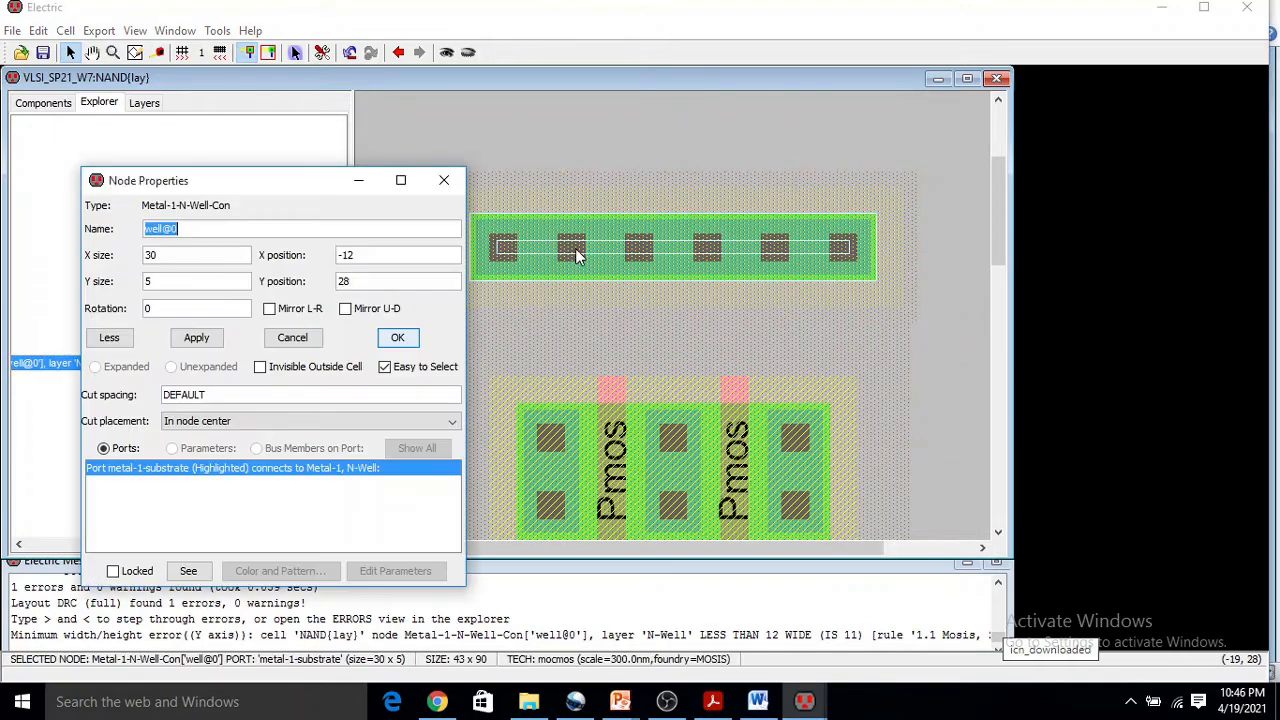
pyautogui.click(161, 281)
pyautogui.click(210, 340)
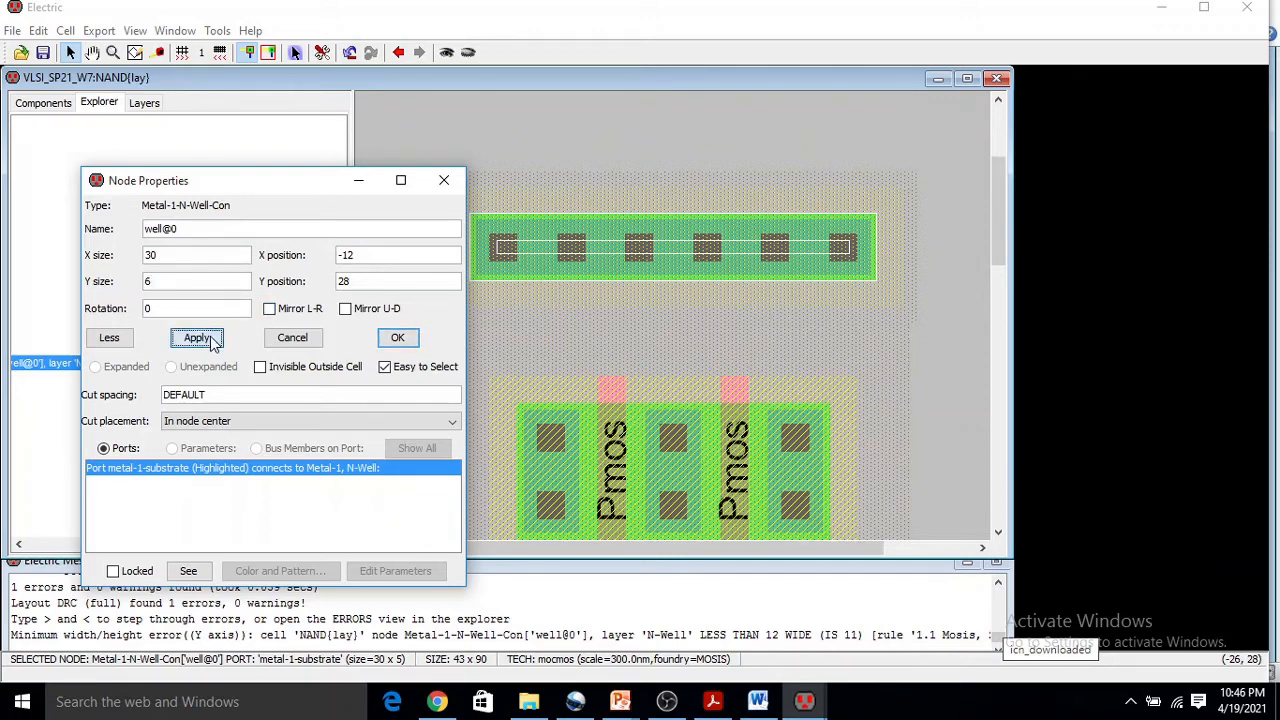
pyautogui.click(390, 340)
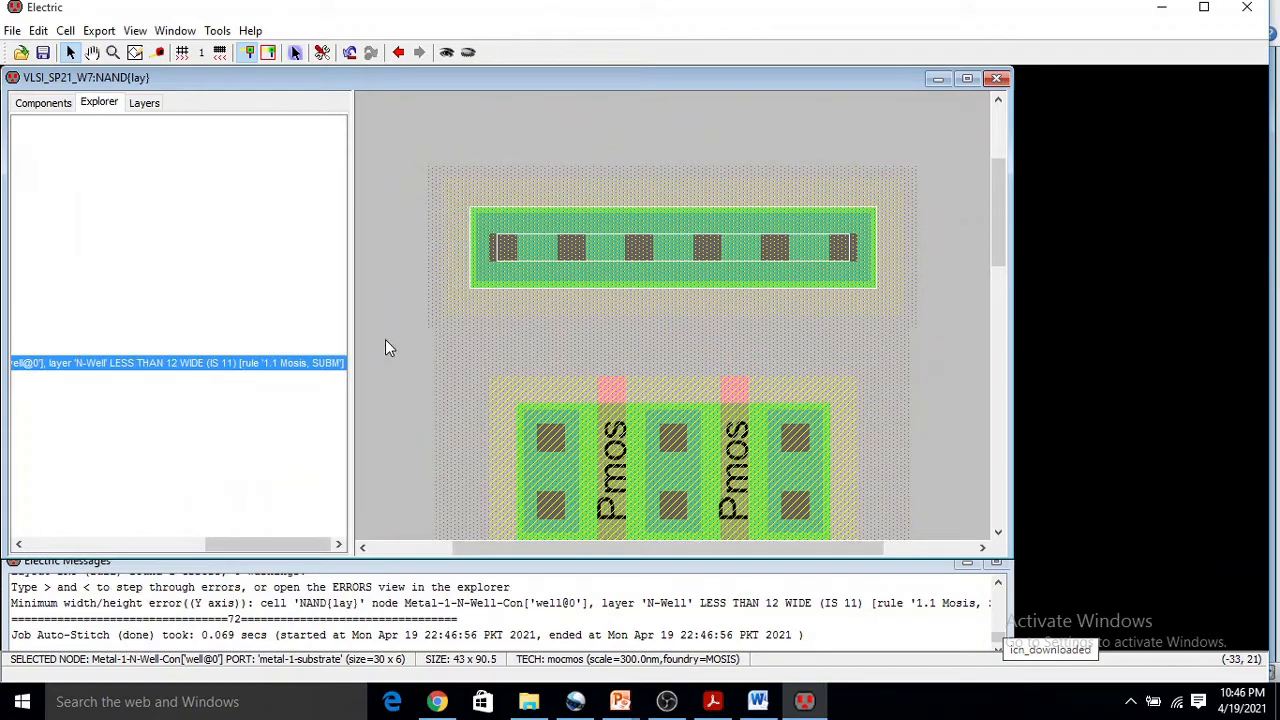
# - Run the hierarchical design rule check on the layout with the taller N-well contact
pyautogui.click(217, 30)
pyautogui.moveTo(245, 55)
pyautogui.click(382, 54)
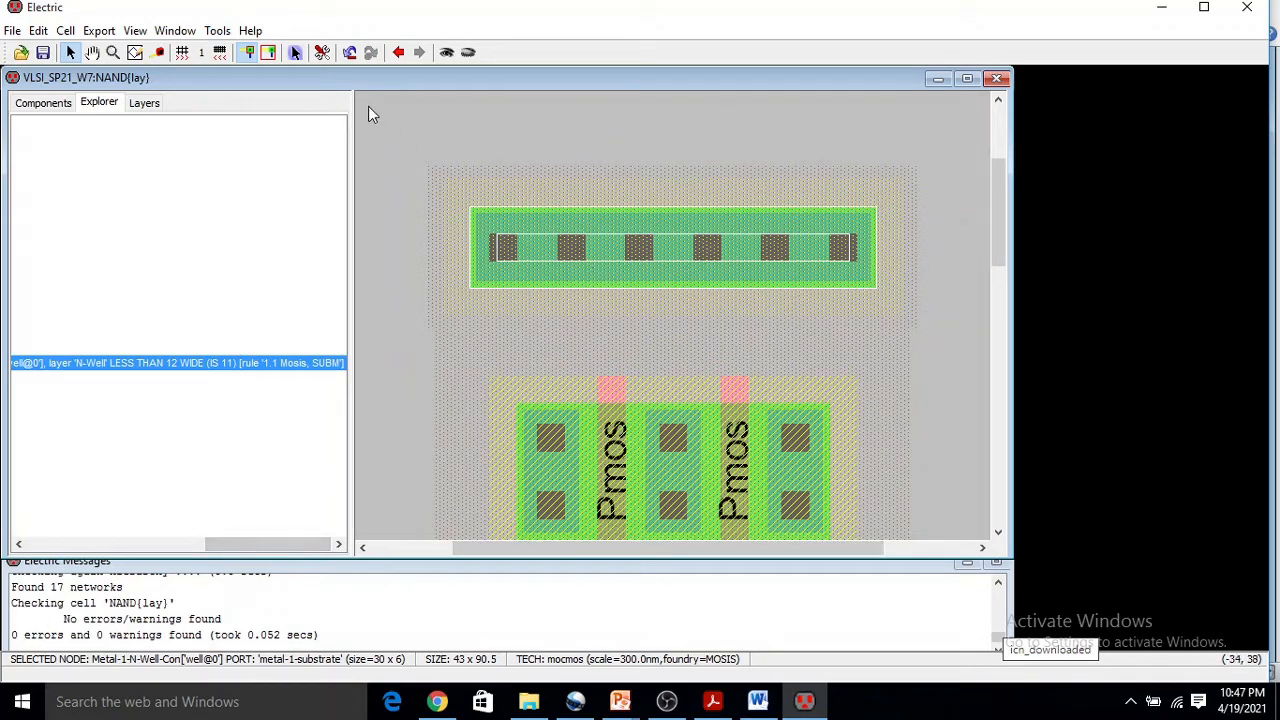
# - Undo the last DRC data update and repeat the hierarchical design rule check
pyautogui.hotkey('ctrl', 'z')
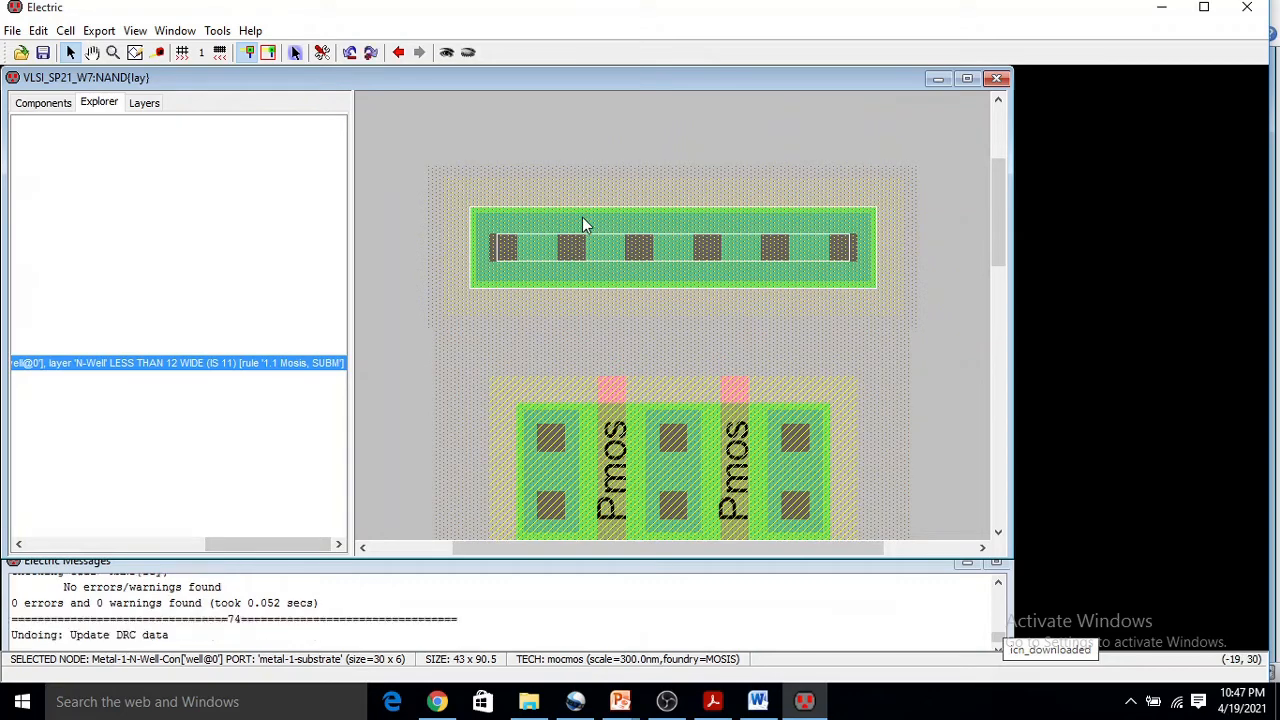
pyautogui.click(217, 30)
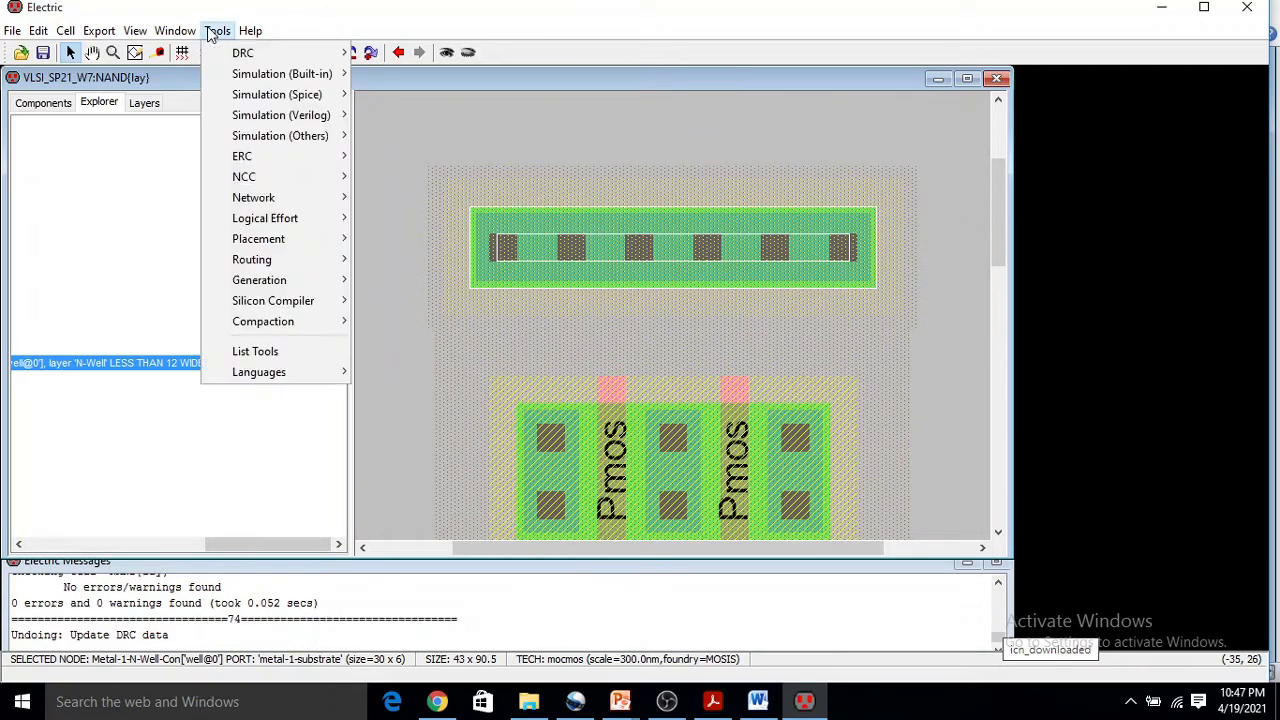
pyautogui.moveTo(243, 46)
pyautogui.click(420, 46)
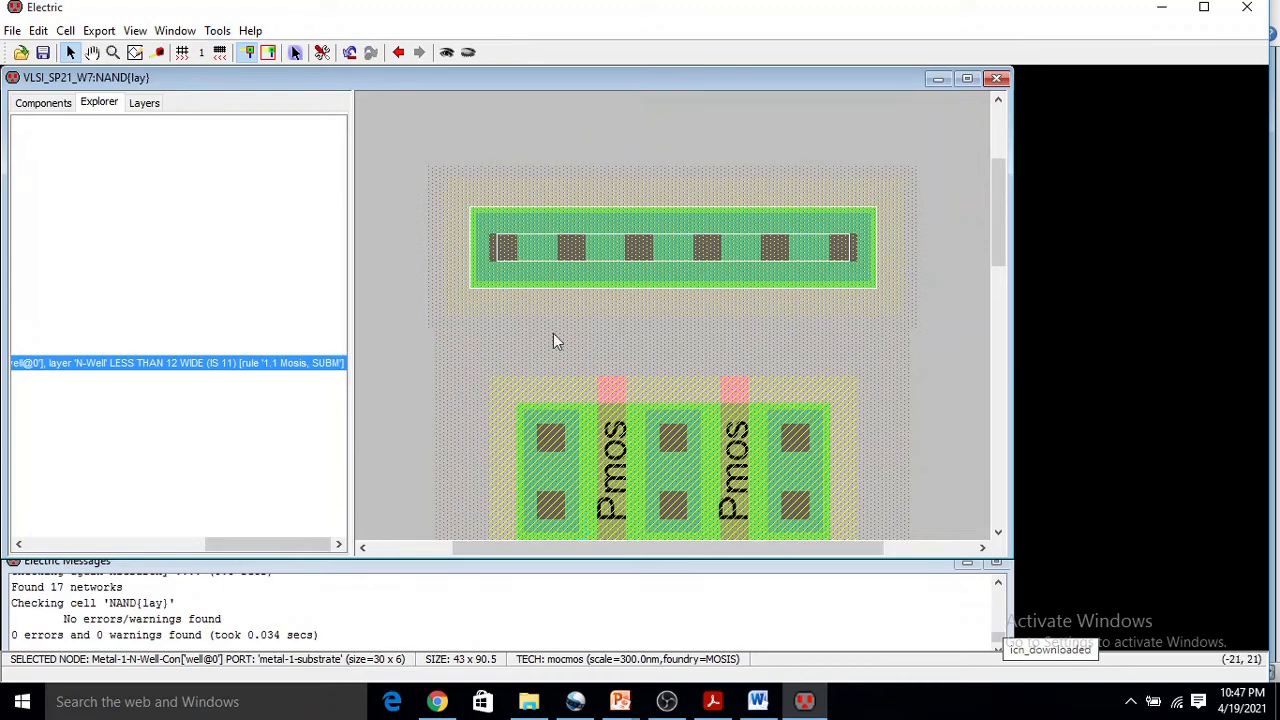
# - Set the N-well contact's X size to 25 and Y size to 5, and rerun the hierarchical design rule check
pyautogui.doubleClick(586, 246)
pyautogui.moveTo(162, 280); pyautogui.dragTo(134, 272)
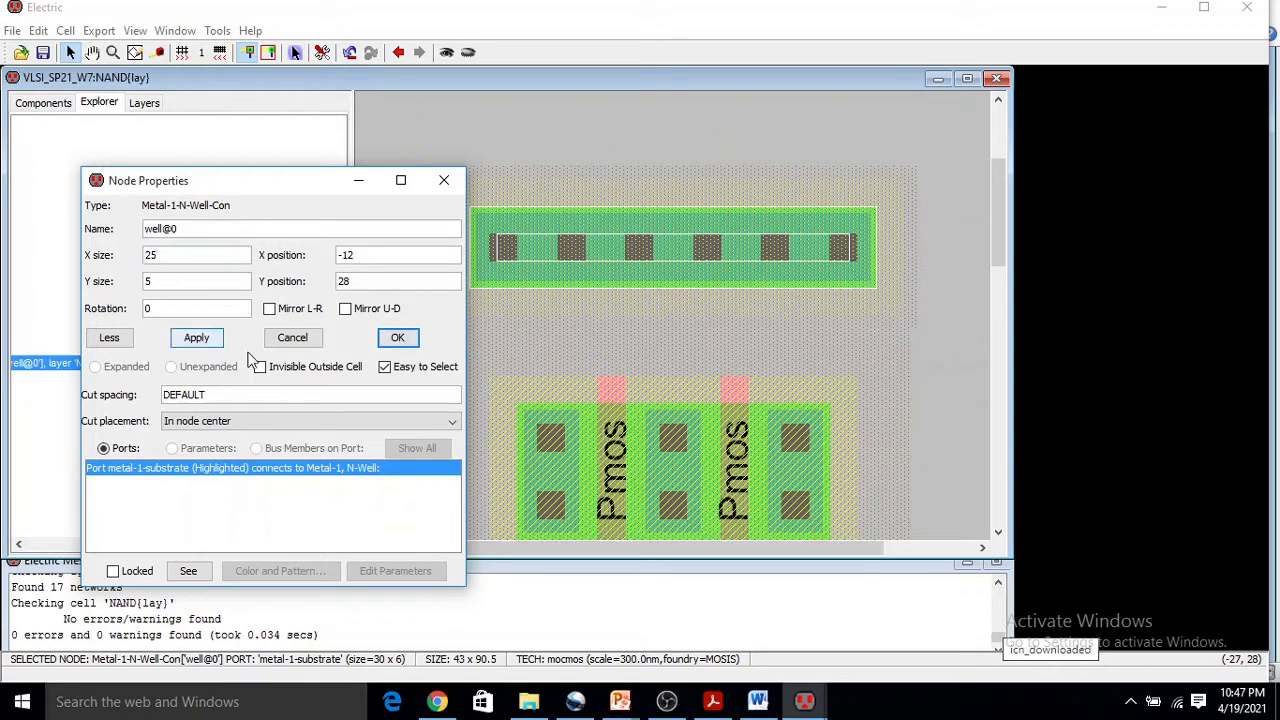
pyautogui.click(395, 339)
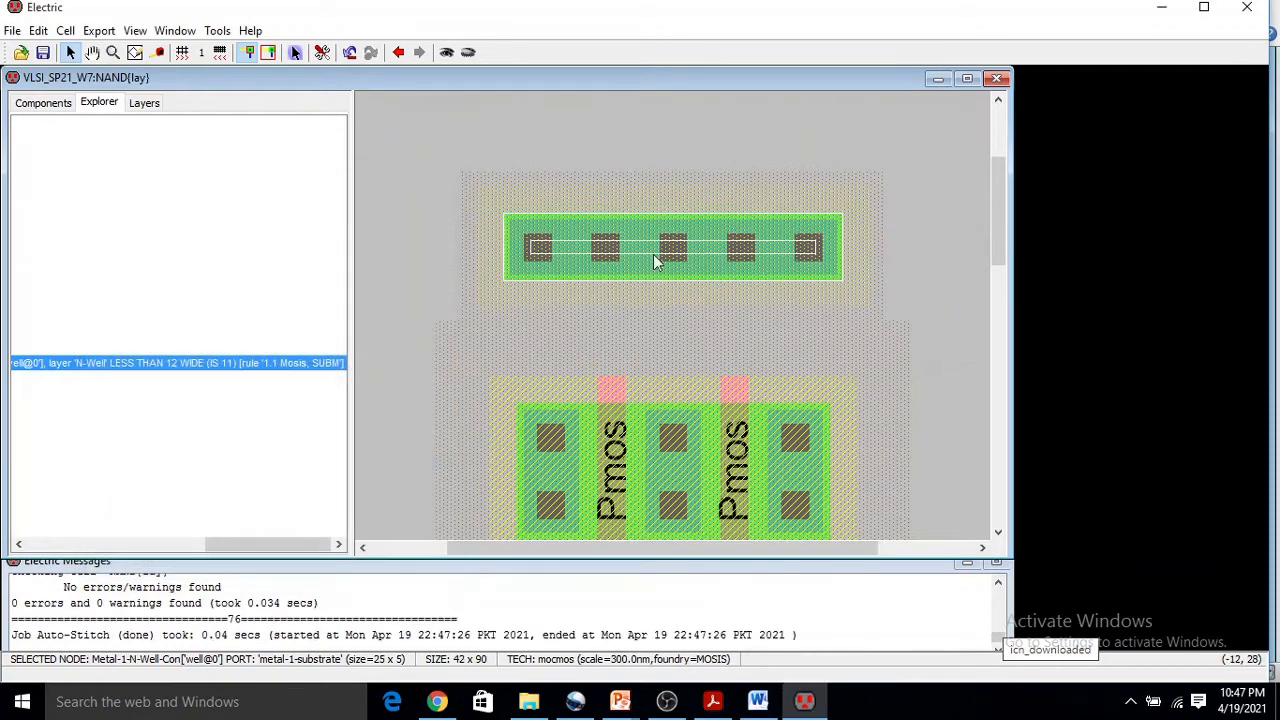
pyautogui.click(217, 30)
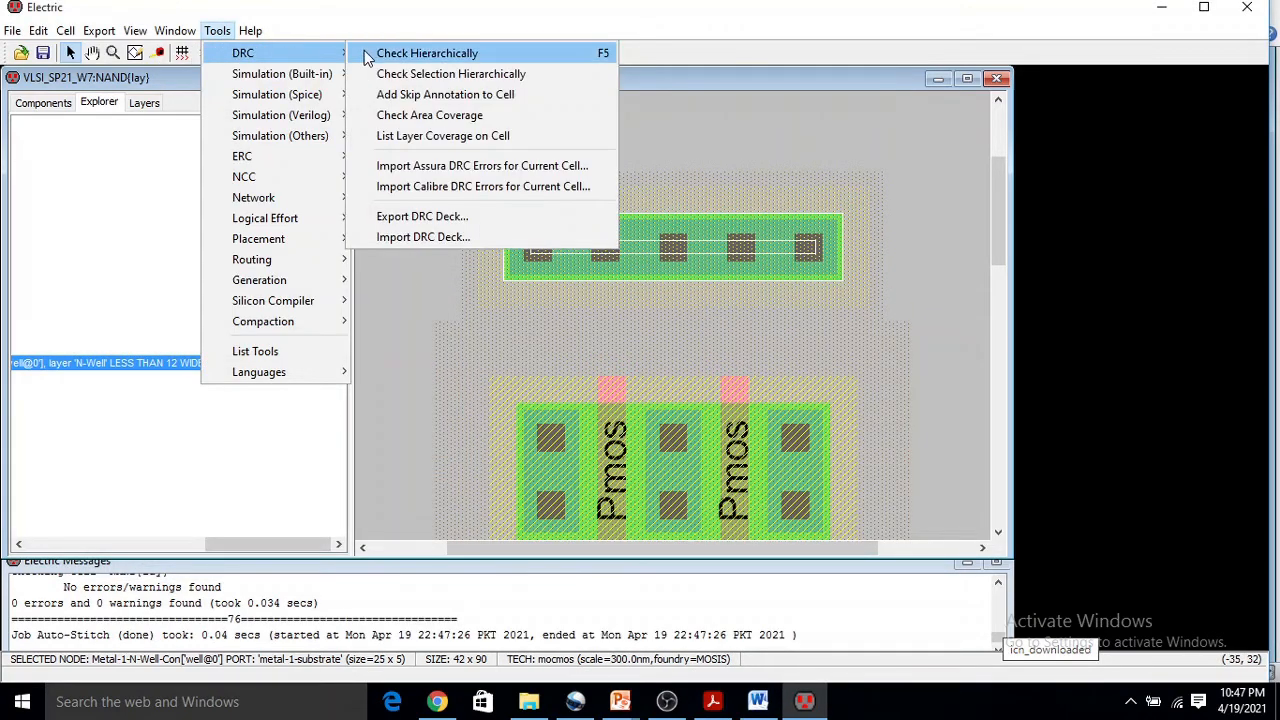
pyautogui.click(390, 51)
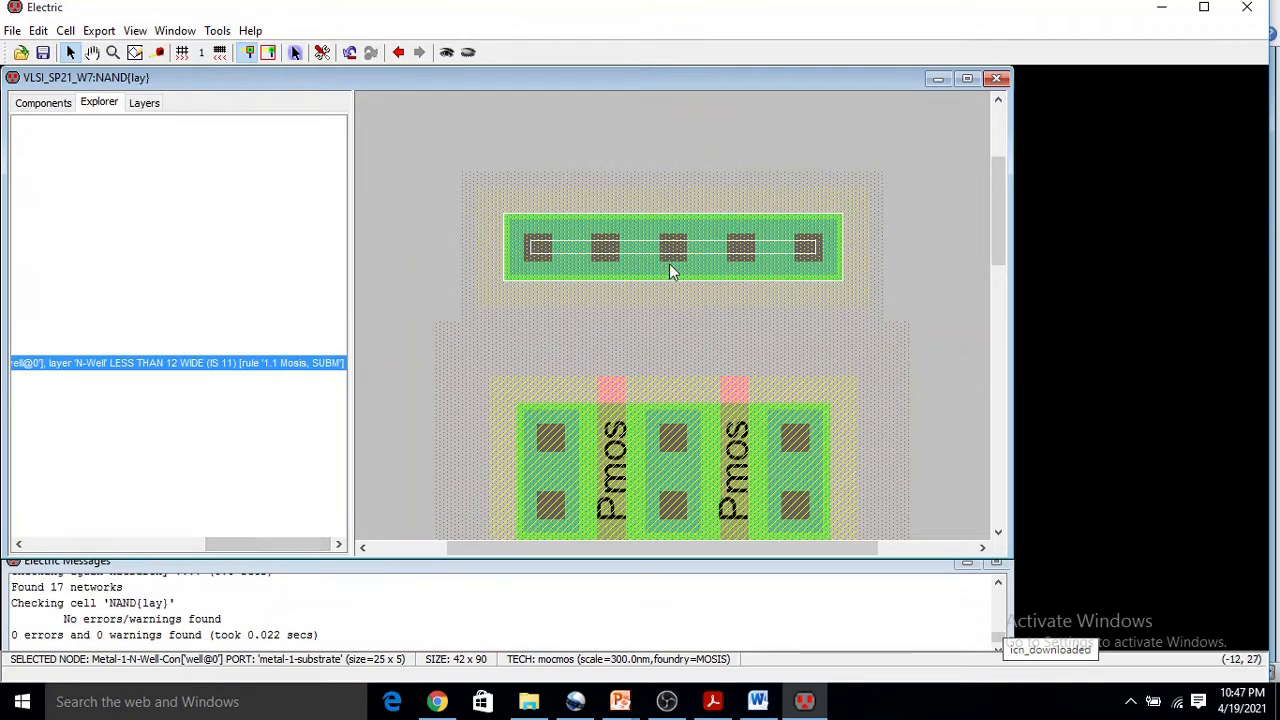
# - Set the X size of the P-well contact below the NMOS pair to 25
pyautogui.keyDown('ctrl'); pyautogui.scroll(-1, 633, 226); pyautogui.keyUp('ctrl')
pyautogui.keyDown('ctrl'); pyautogui.scroll(-2, 633, 230); pyautogui.keyUp('ctrl')
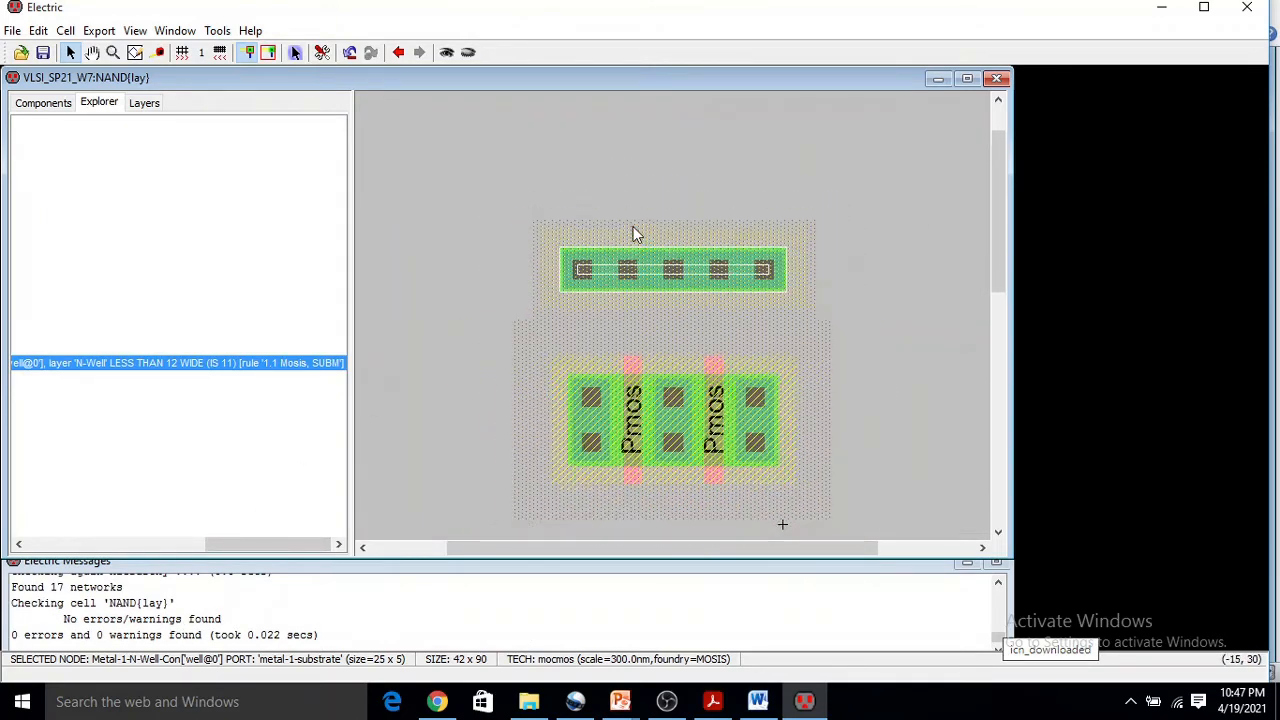
pyautogui.moveTo(1005, 185); pyautogui.dragTo(990, 305)
pyautogui.keyDown('ctrl'); pyautogui.scroll(-2, 848, 195); pyautogui.keyUp('ctrl')
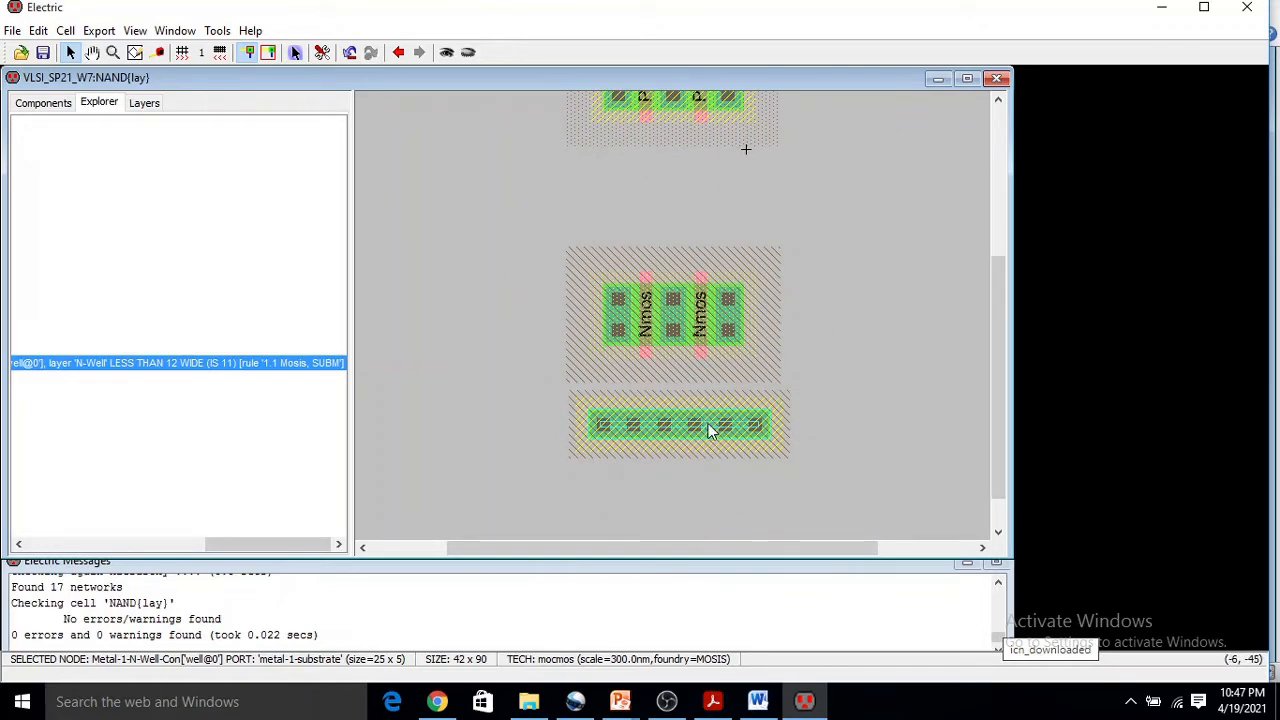
pyautogui.doubleClick(710, 428)
pyautogui.doubleClick(176, 257)
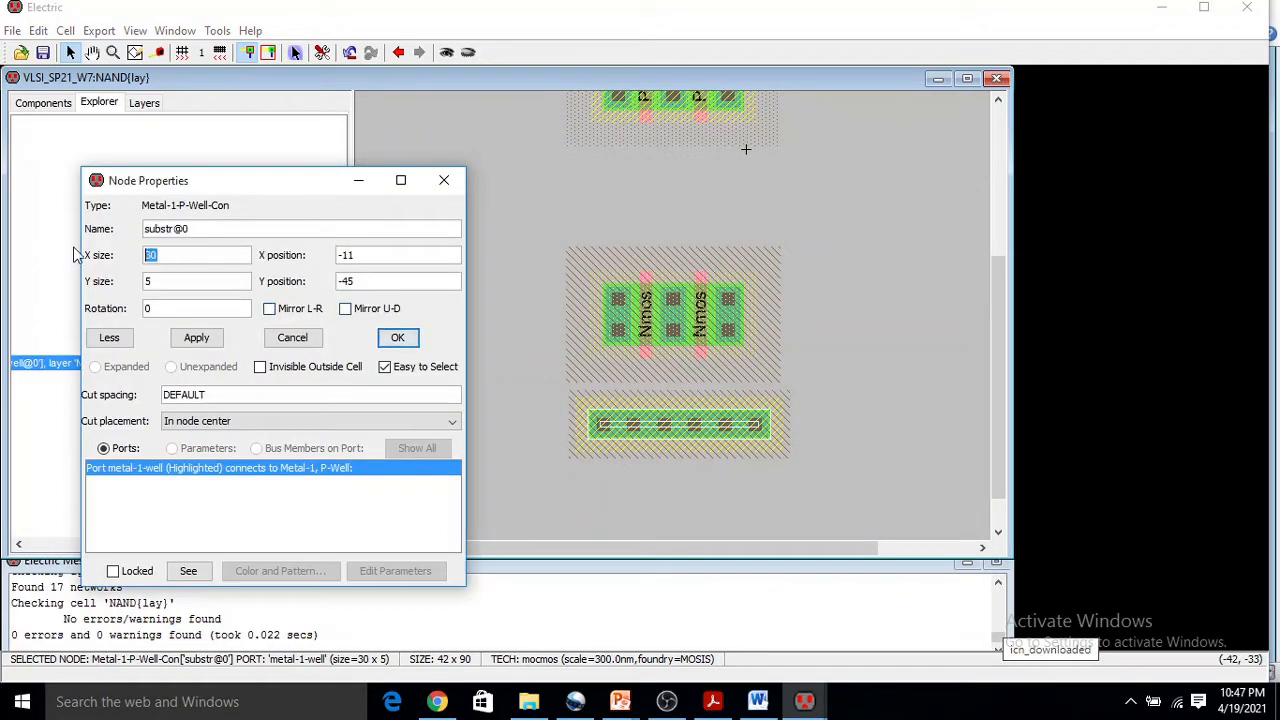
pyautogui.write('25')
pyautogui.click(205, 338)
pyautogui.click(916, 363)
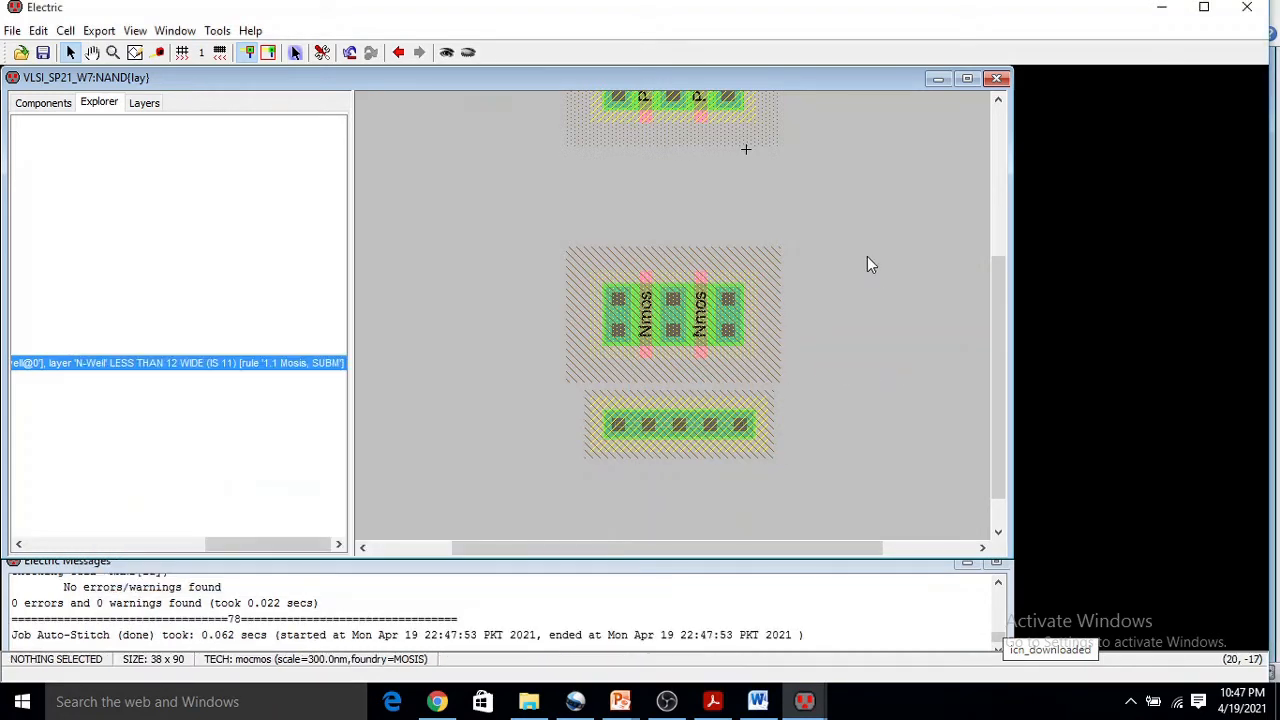
# - Wire the N-well contact to the PMOS pair's leftmost active contact with a vertical Metal-1 arc
pyautogui.scroll(3, 867, 256)
pyautogui.scroll(-2, 867, 256)
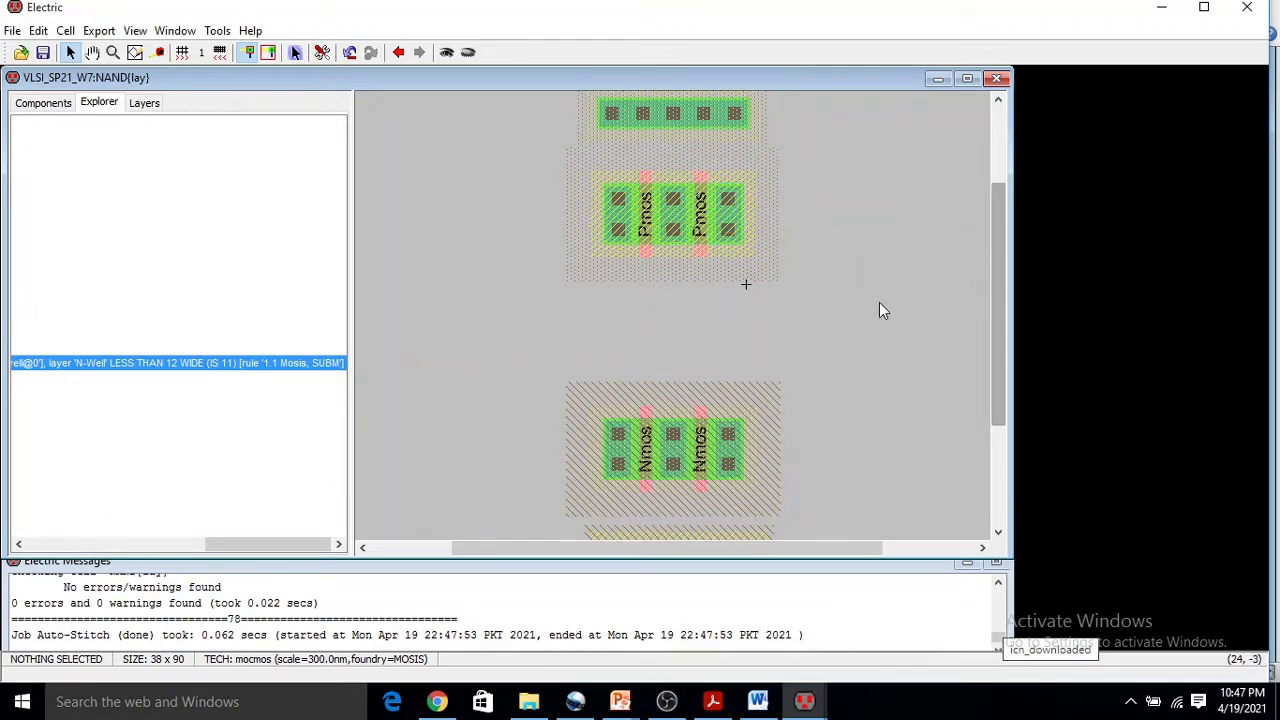
pyautogui.scroll(-3, 852, 309)
pyautogui.scroll(3, 852, 306)
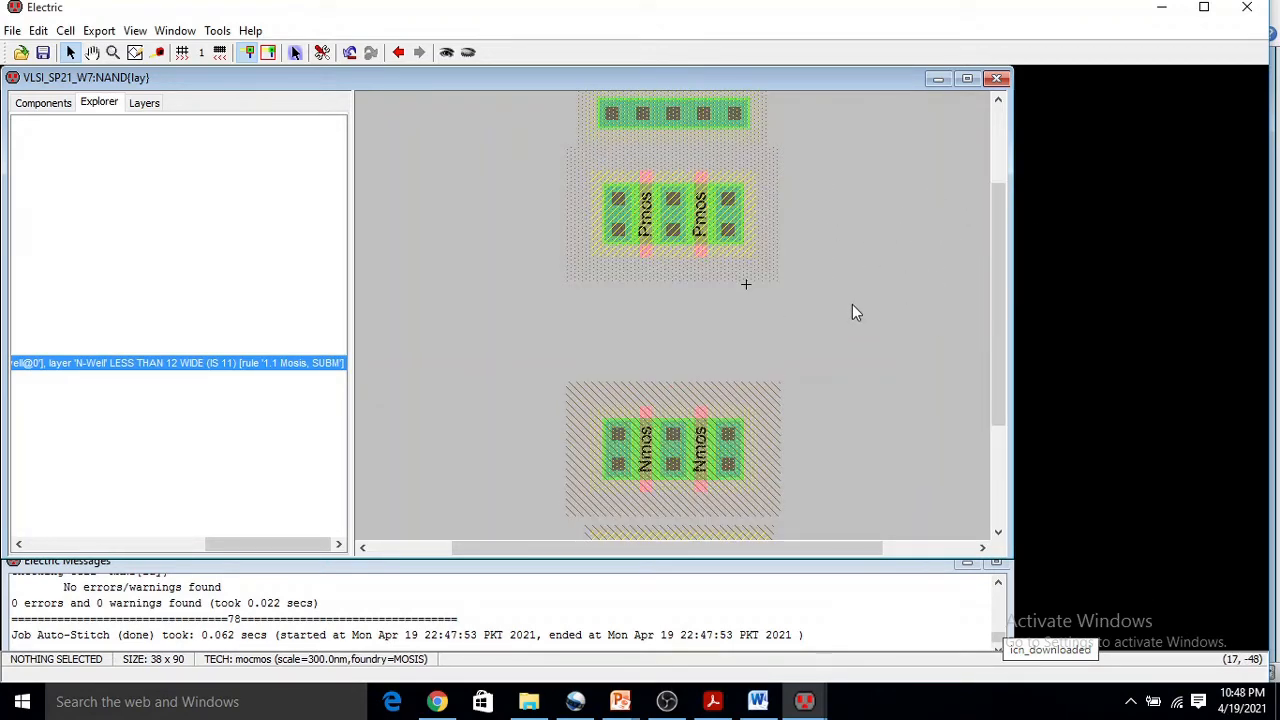
pyautogui.keyDown('ctrl'); pyautogui.scroll(-3, 925, 232); pyautogui.keyUp('ctrl')
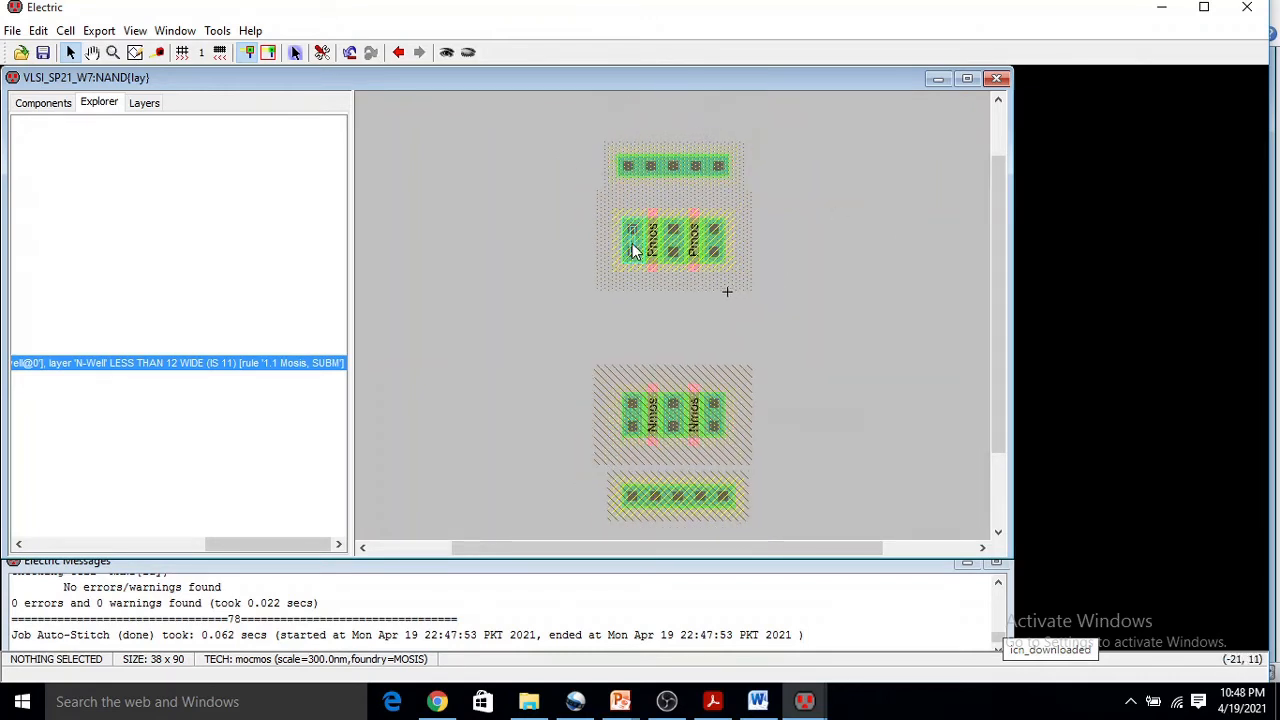
pyautogui.click(639, 168)
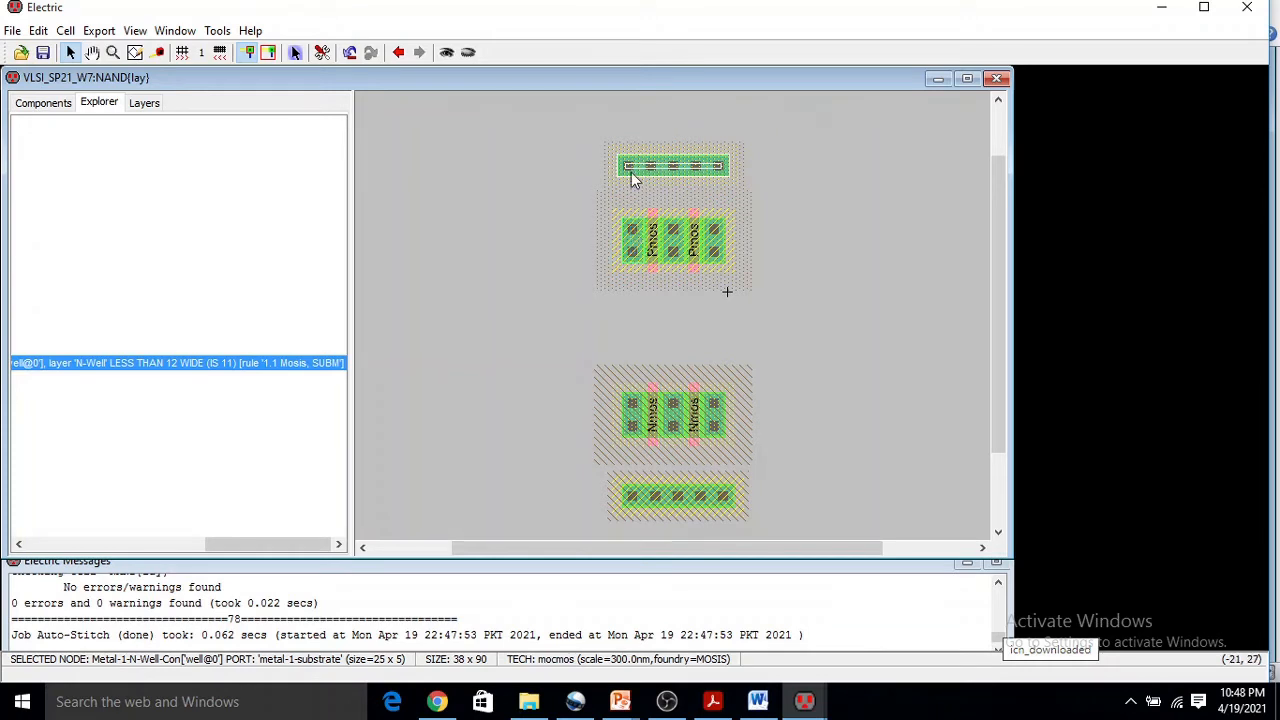
pyautogui.rightClick(632, 232)
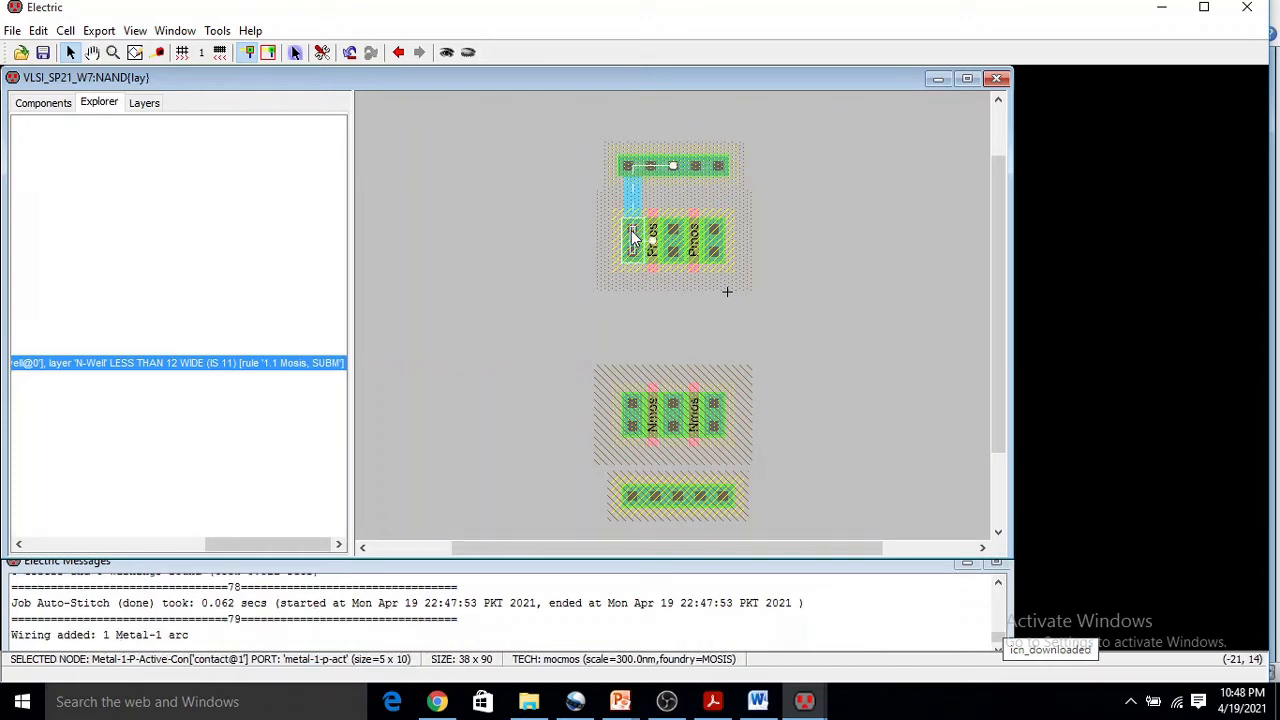
# - Show the component palette, and switch to Presentation1 in PowerPoint to consult the NAND layout diagram
pyautogui.click(55, 104)
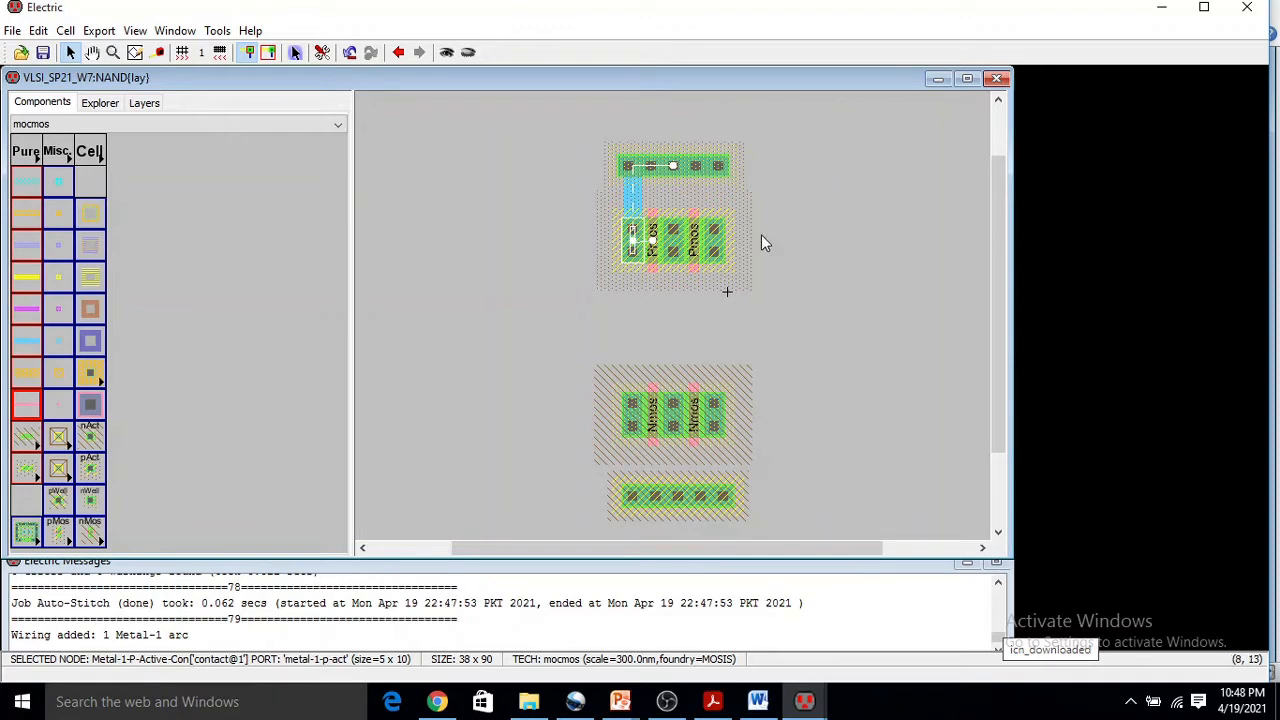
pyautogui.moveTo(620, 701)
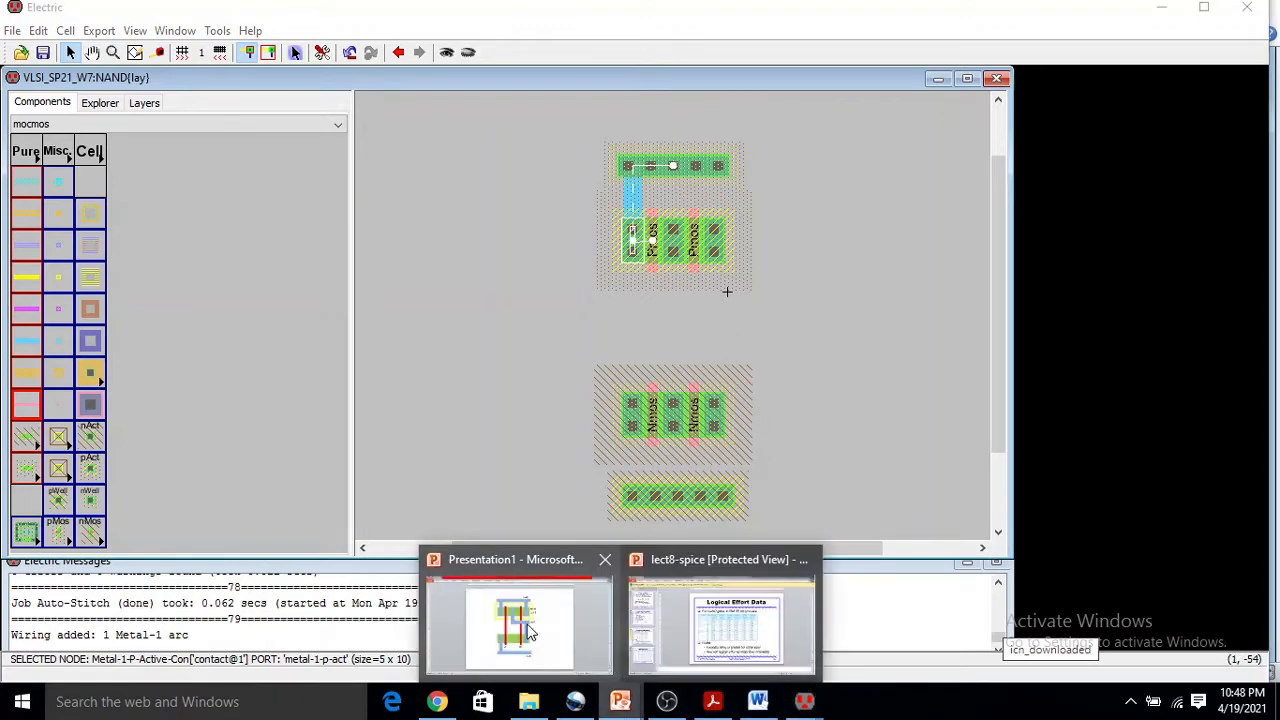
pyautogui.click(530, 630)
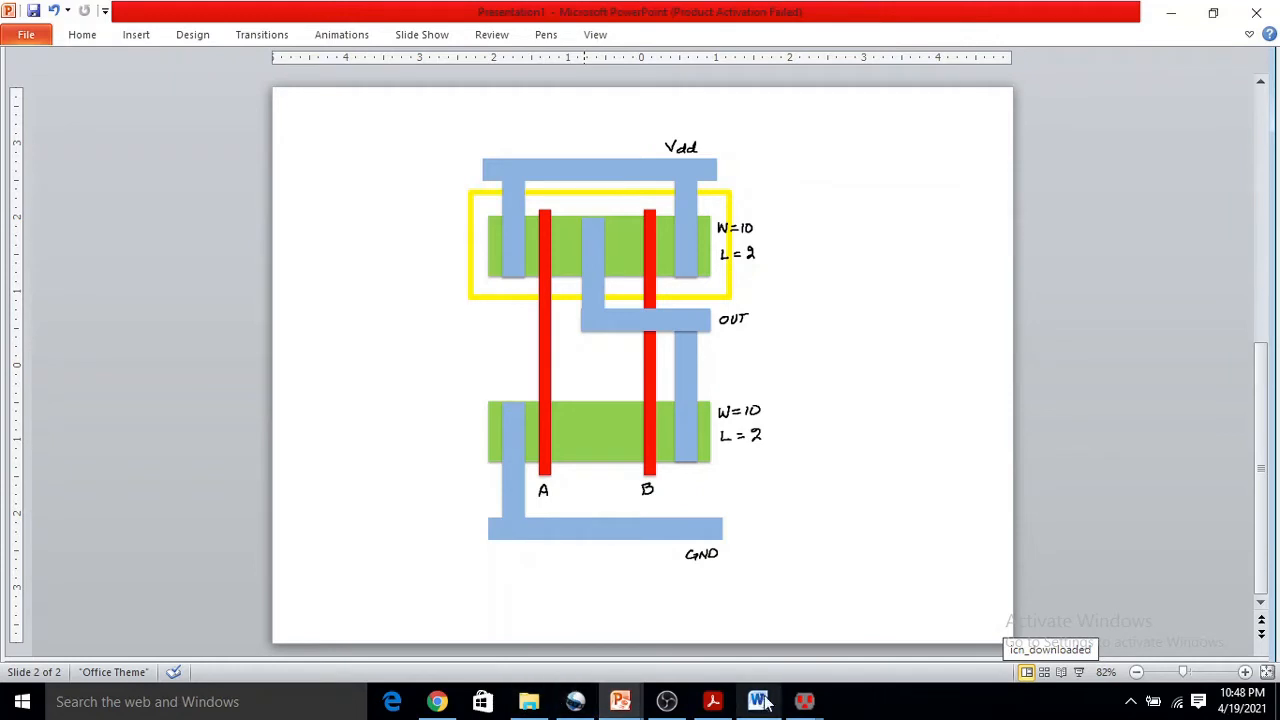
# - Return to Electric and wire the N-well contact to the PMOS pair's rightmost active contact with a vertical Metal-1 arc
pyautogui.moveTo(805, 701)
pyautogui.click(765, 663)
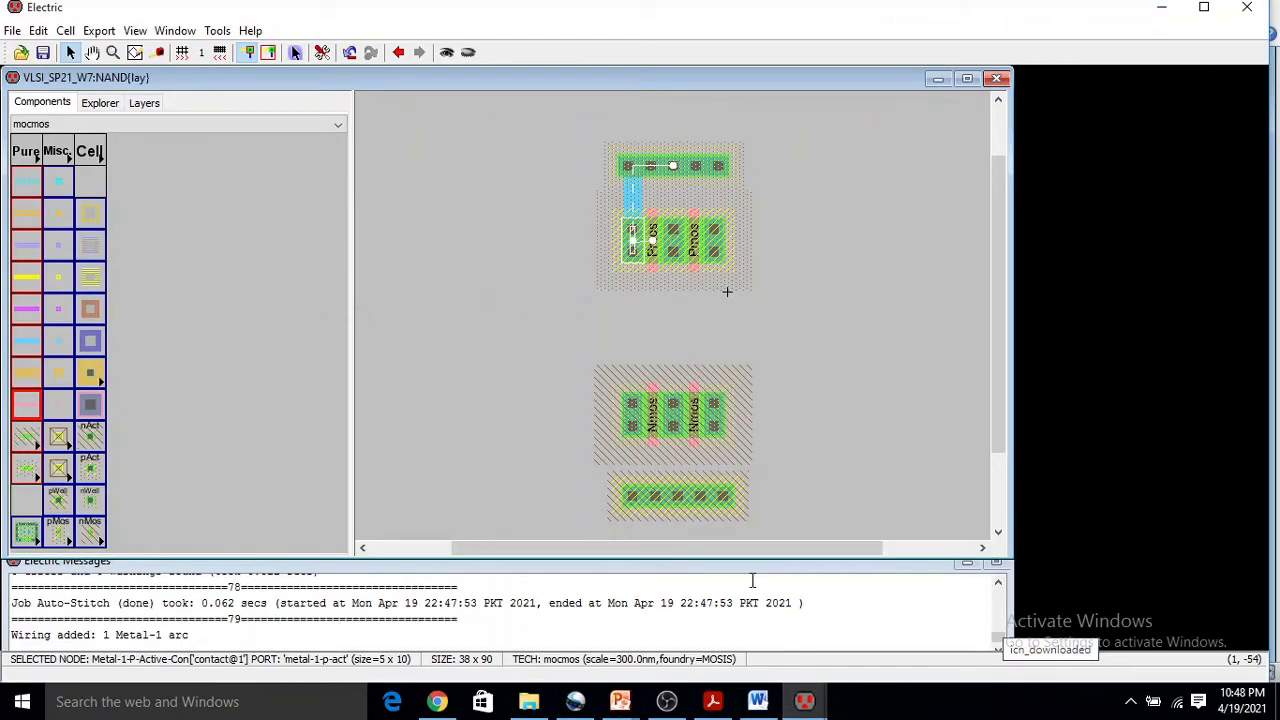
pyautogui.click(721, 165)
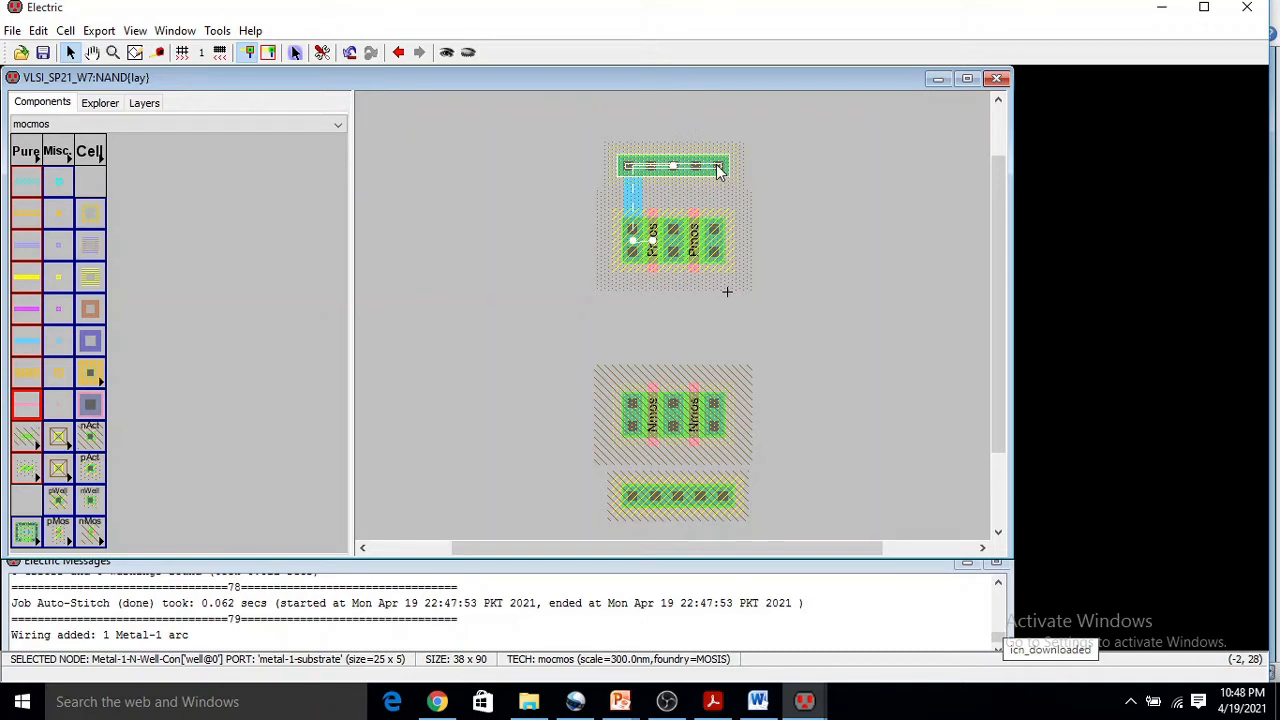
pyautogui.rightClick(716, 240)
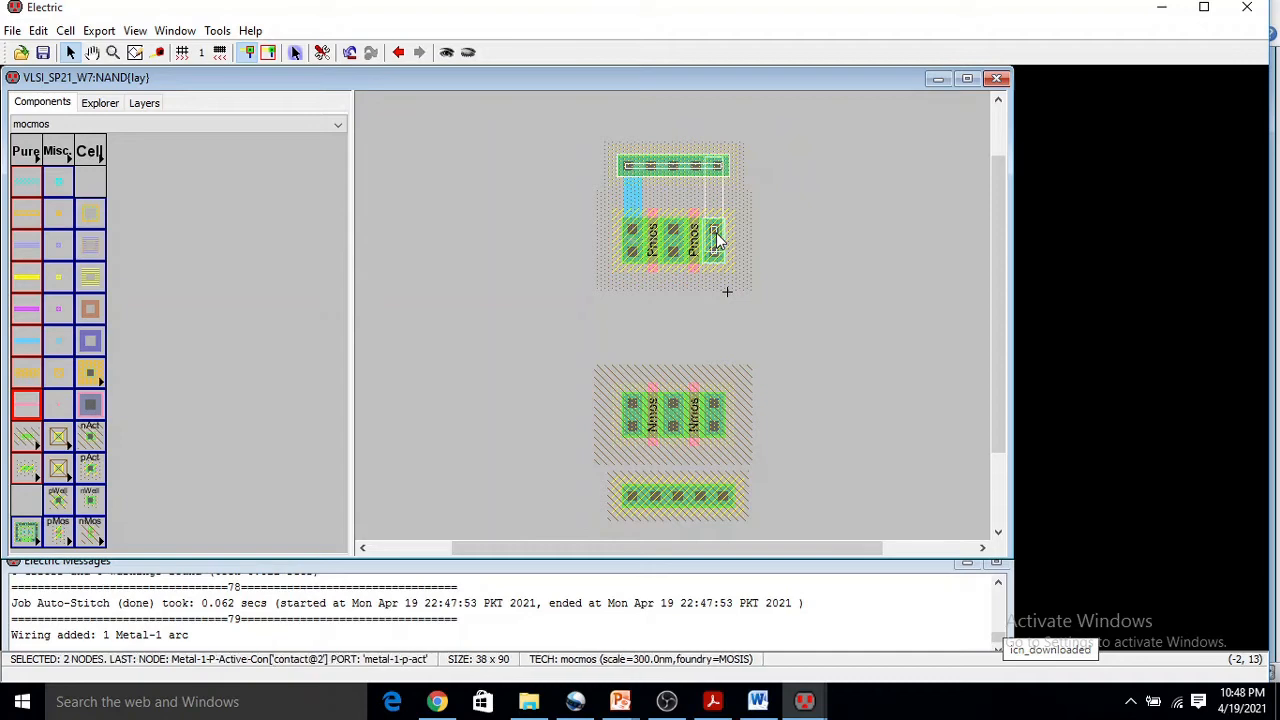
pyautogui.click(845, 198)
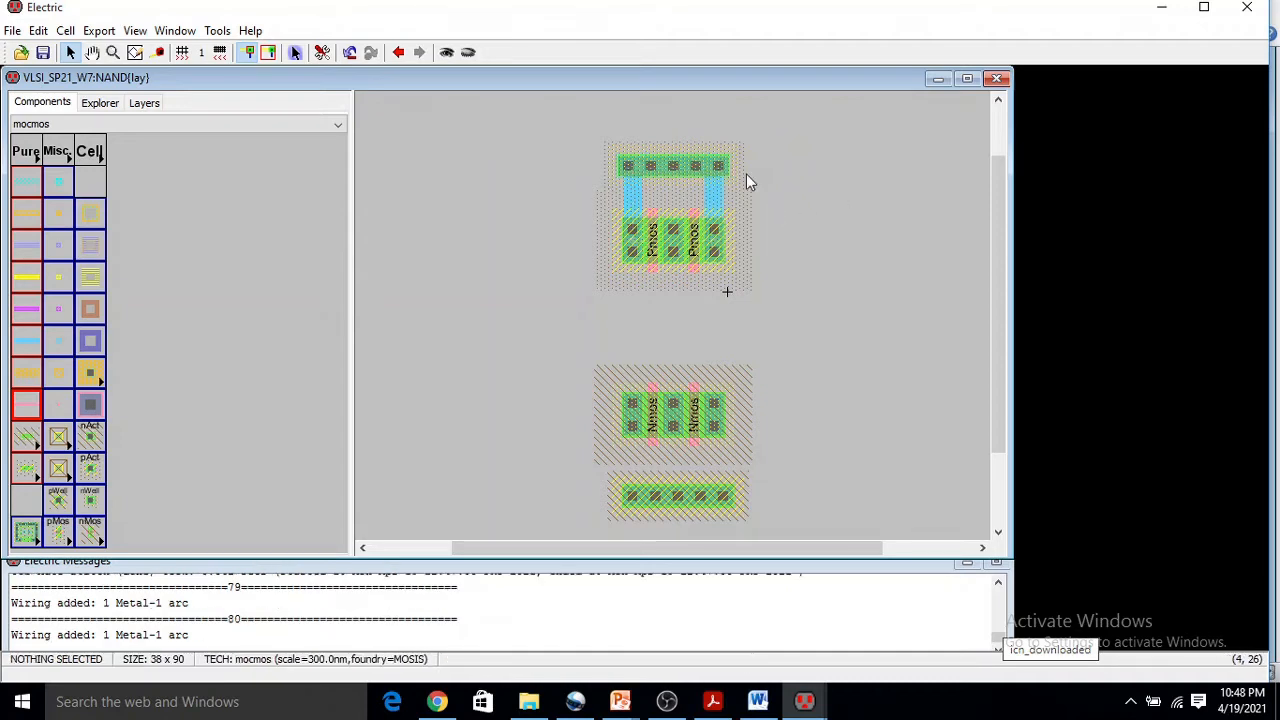
# - Wire the P-well contact to the NMOS pair's leftmost active contact with a Metal-1 arc, and shift the well contact by (-1, 0)
pyautogui.scroll(-3, 750, 183)
pyautogui.scroll(3, 750, 183)
pyautogui.scroll(-3, 745, 190)
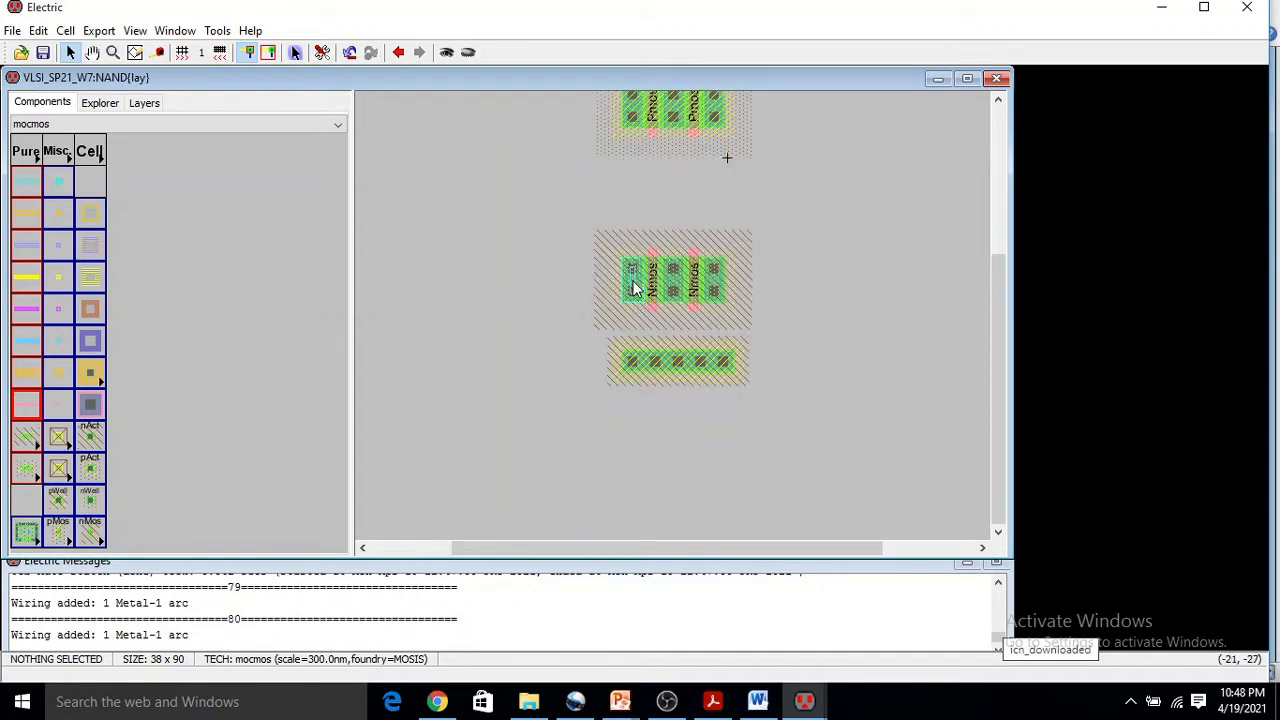
pyautogui.click(636, 368)
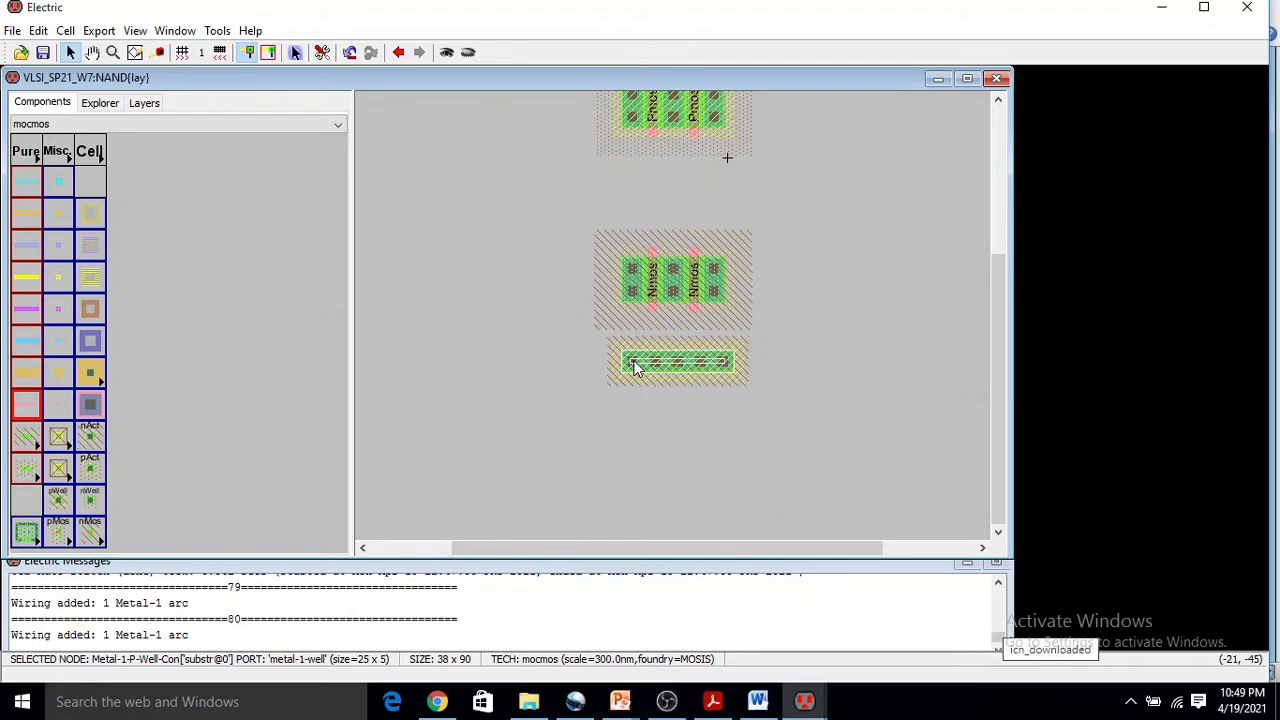
pyautogui.rightClick(633, 291)
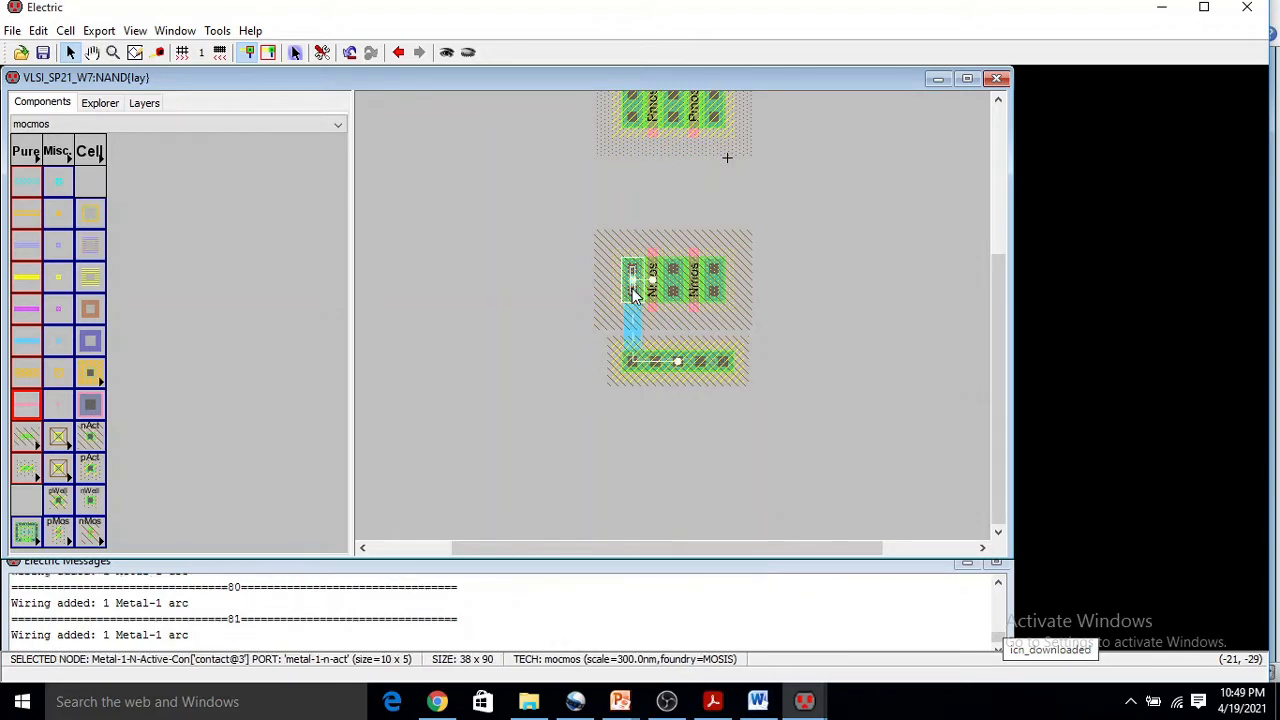
pyautogui.click(875, 284)
pyautogui.moveTo(735, 367); pyautogui.dragTo(730, 366)
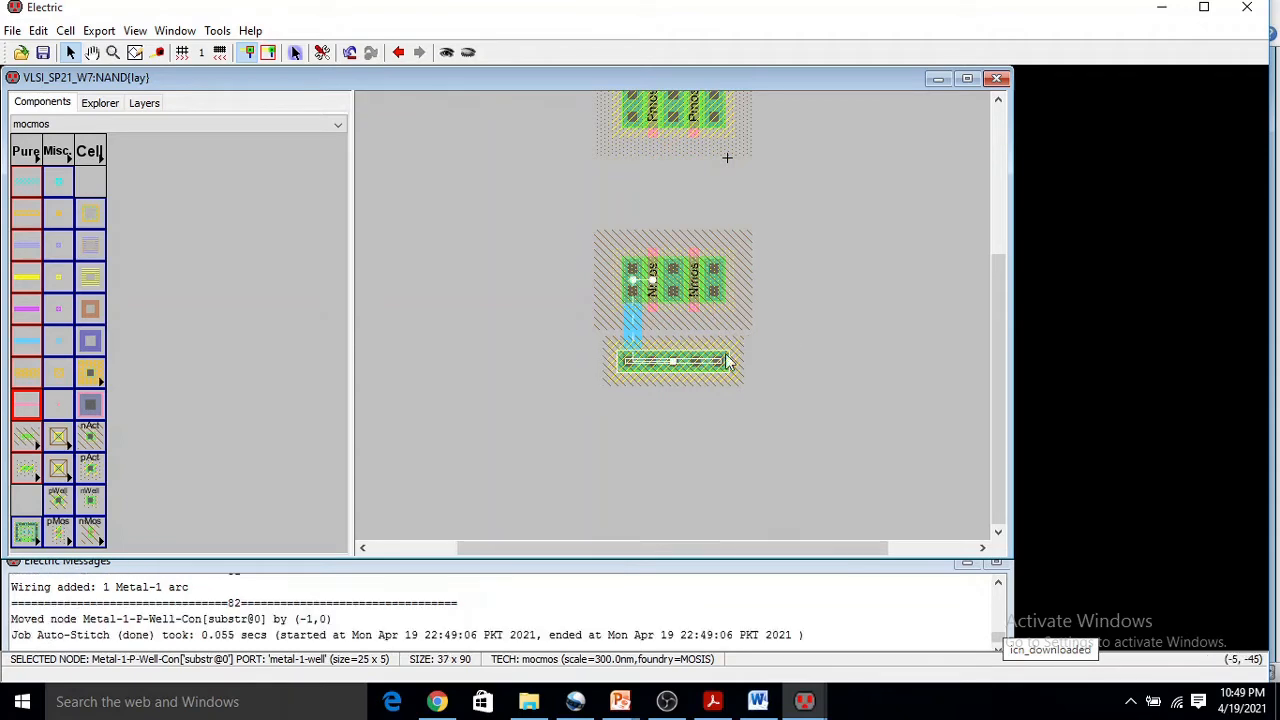
pyautogui.click(821, 338)
# - Connect the left PMOS gate to the left NMOS gate below it with a vertical Polysilicon-1 arc
pyautogui.scroll(4, 815, 321)
pyautogui.scroll(-2, 815, 325)
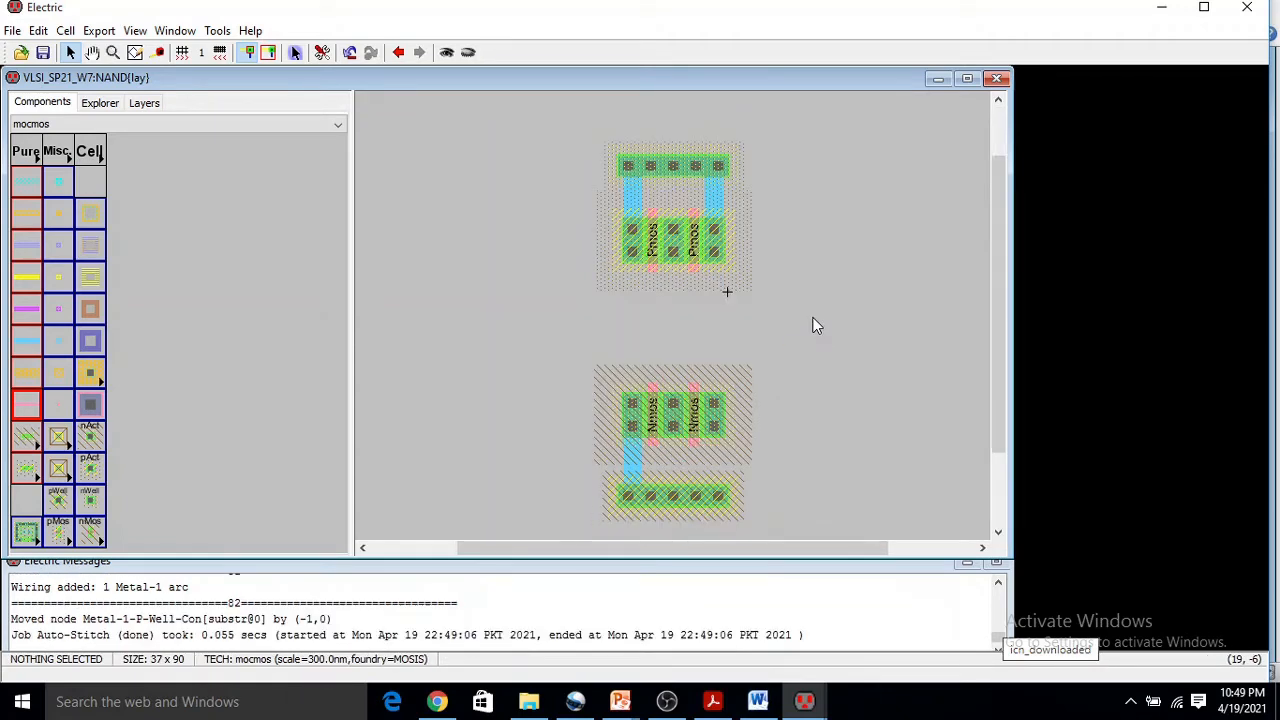
pyautogui.scroll(-2, 815, 325)
pyautogui.keyDown('ctrl'); pyautogui.scroll(-3, 815, 325); pyautogui.keyUp('ctrl')
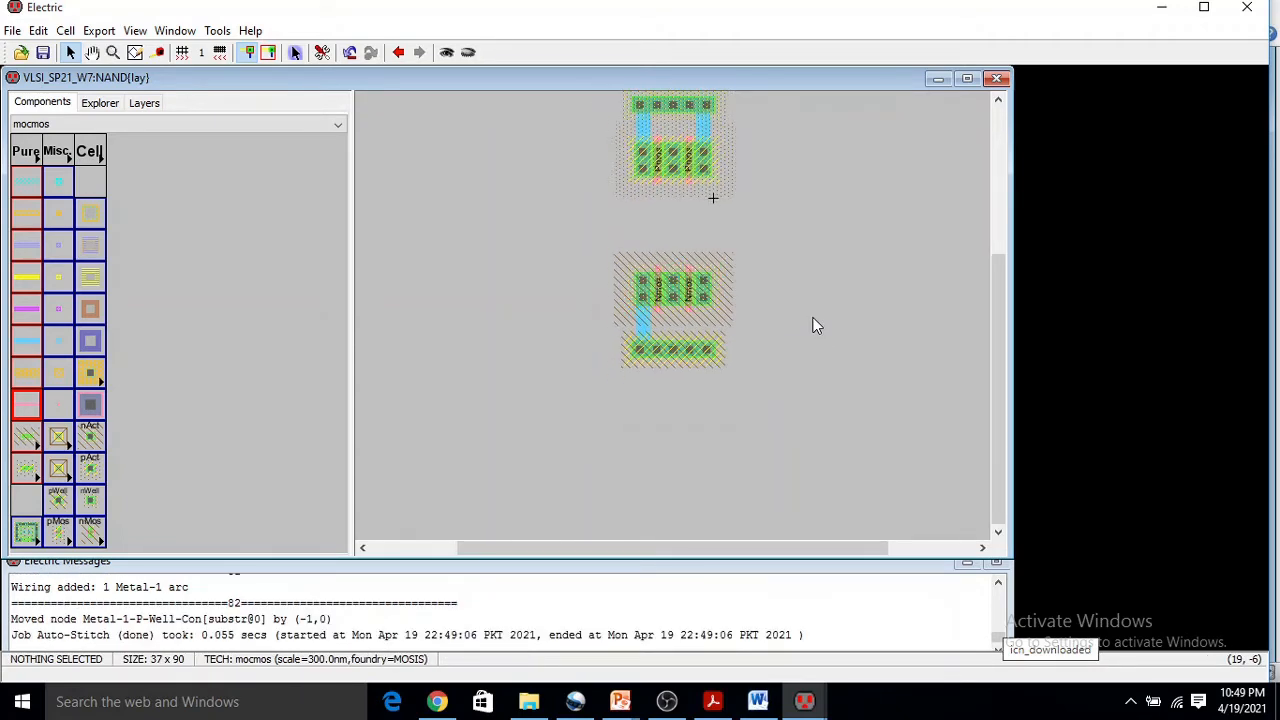
pyautogui.scroll(3, 814, 323)
pyautogui.scroll(-3, 755, 375)
pyautogui.click(684, 351)
pyautogui.keyDown('ctrl'); pyautogui.scroll(4, 668, 192); pyautogui.keyUp('ctrl')
pyautogui.keyDown('ctrl'); pyautogui.scroll(1, 669, 190); pyautogui.keyUp('ctrl')
pyautogui.scroll(-5, 669, 190)
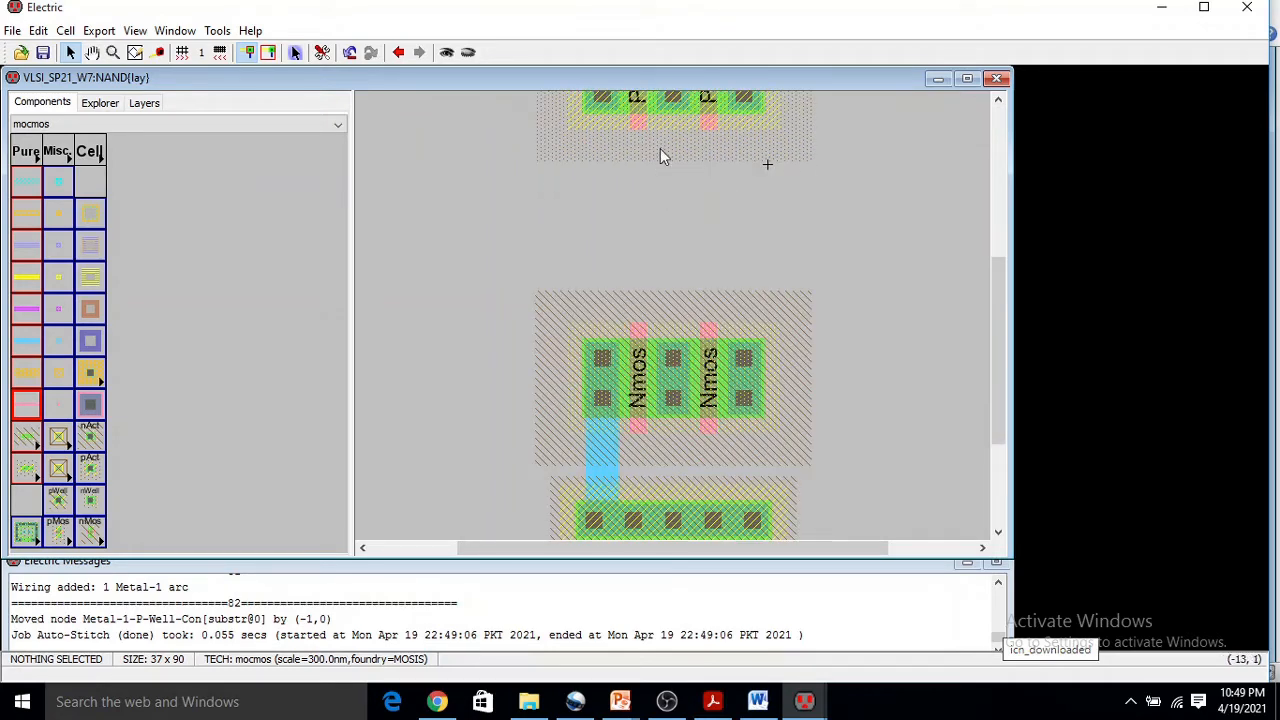
pyautogui.click(636, 125)
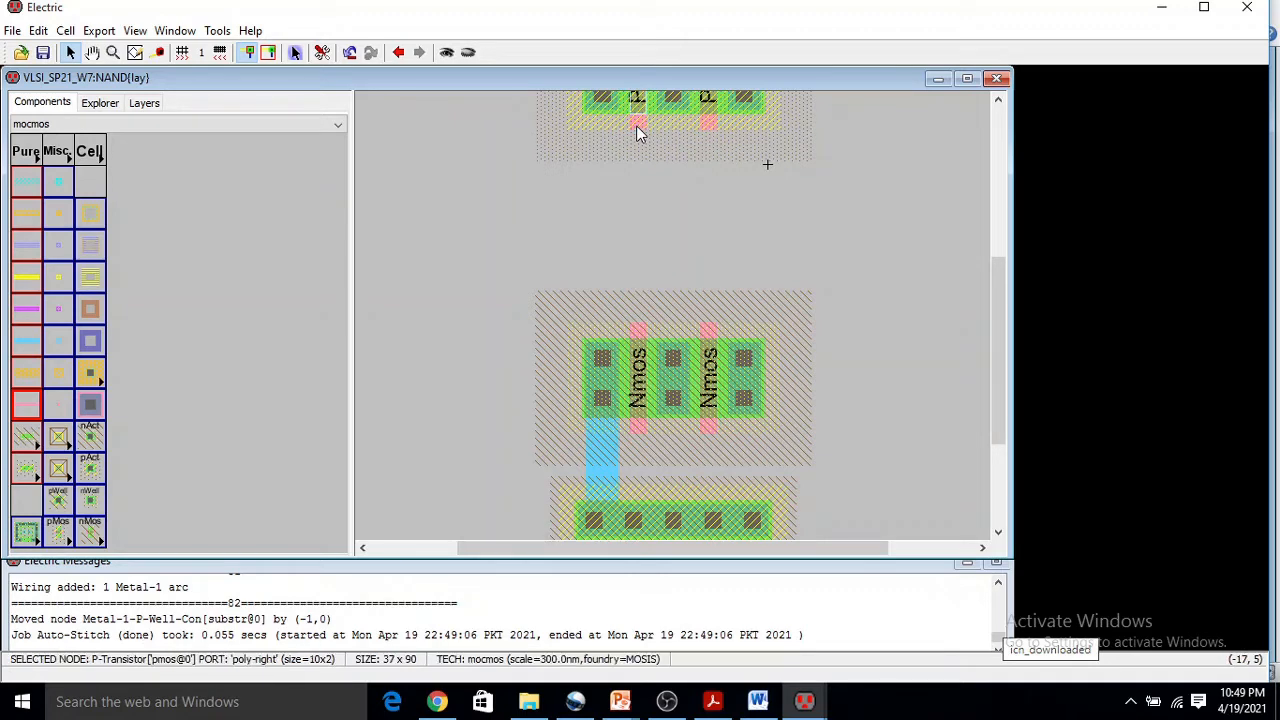
pyautogui.scroll(3, 636, 125)
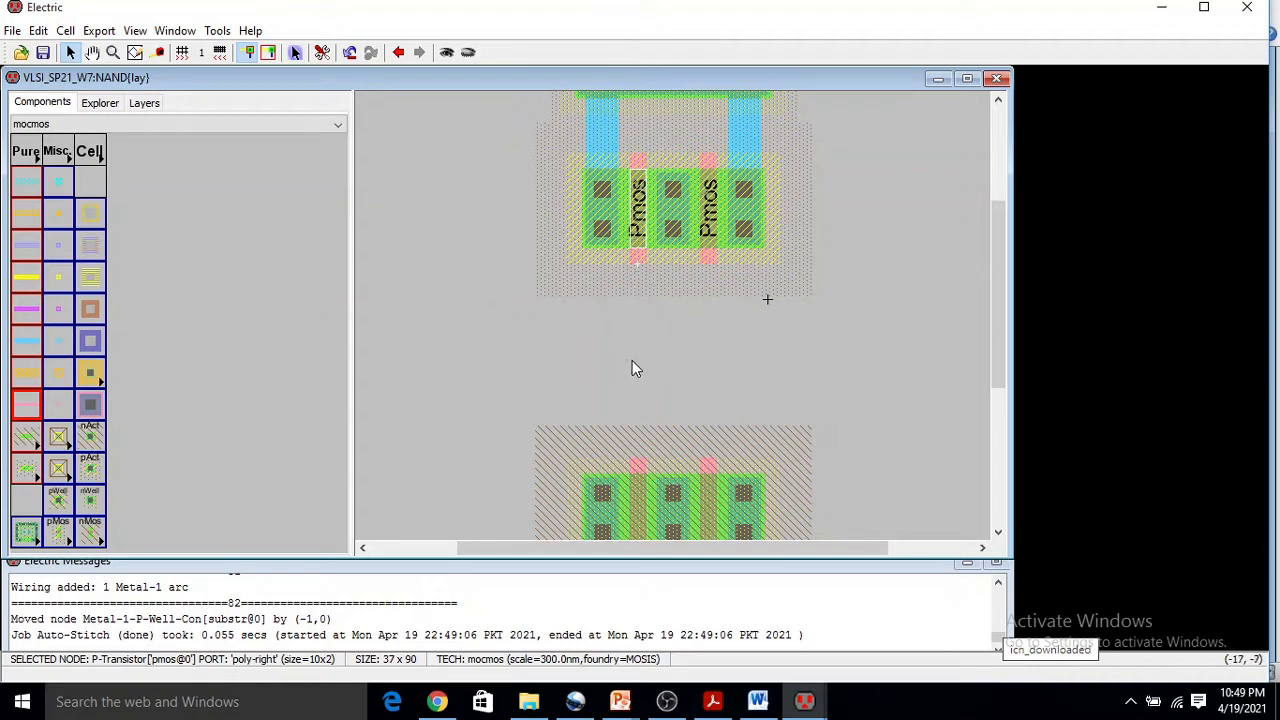
pyautogui.rightClick(640, 468)
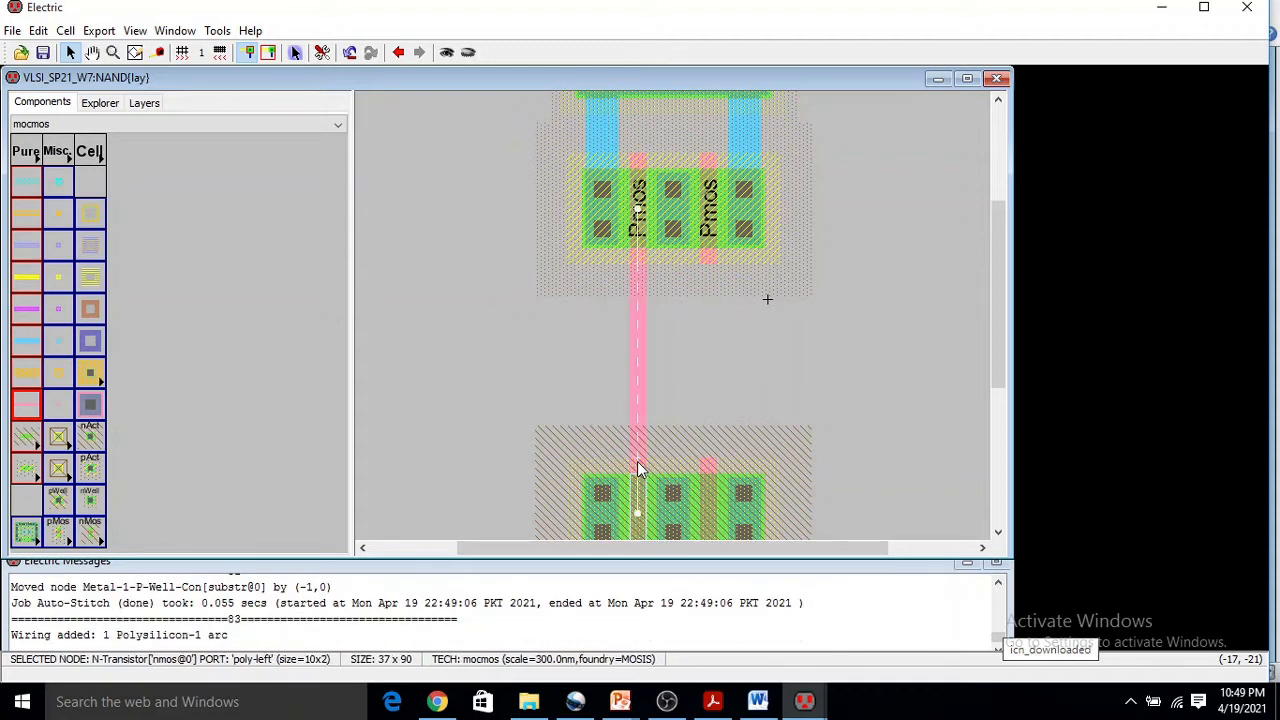
# - Connect the right PMOS gate to the right NMOS gate with a vertical Polysilicon-1 arc, and fit the layout in view
pyautogui.click(707, 266)
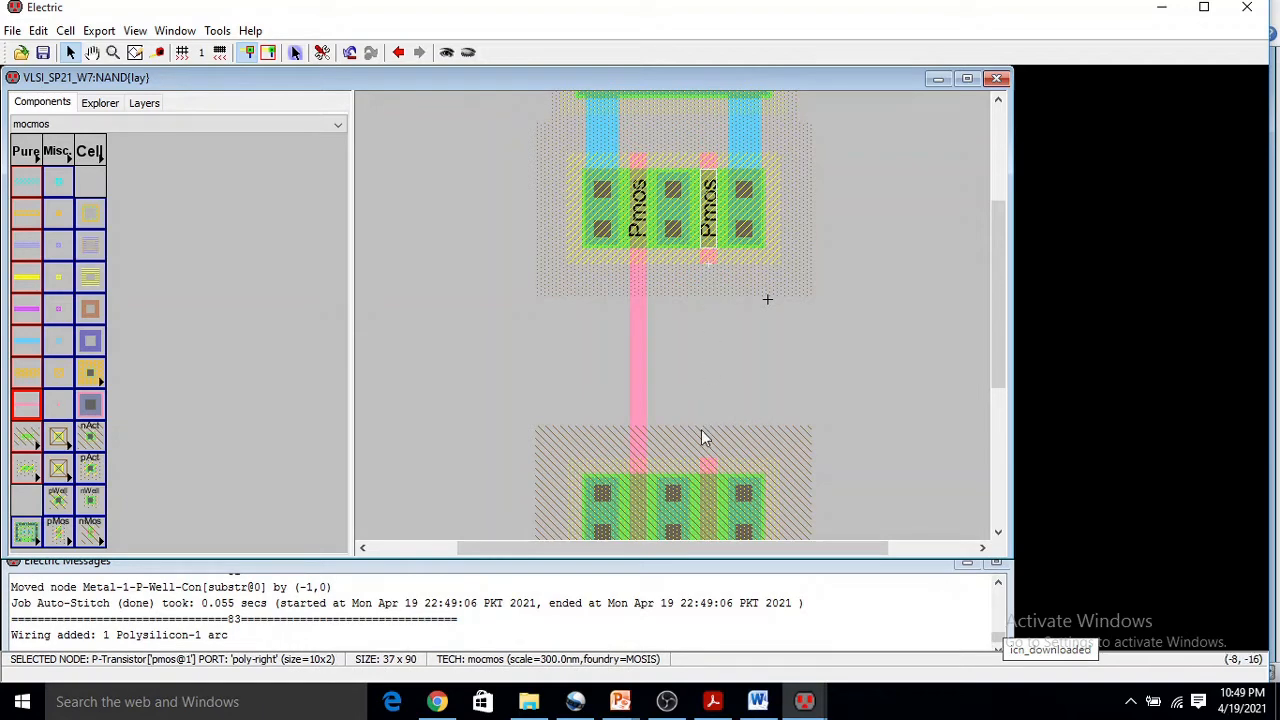
pyautogui.rightClick(707, 468)
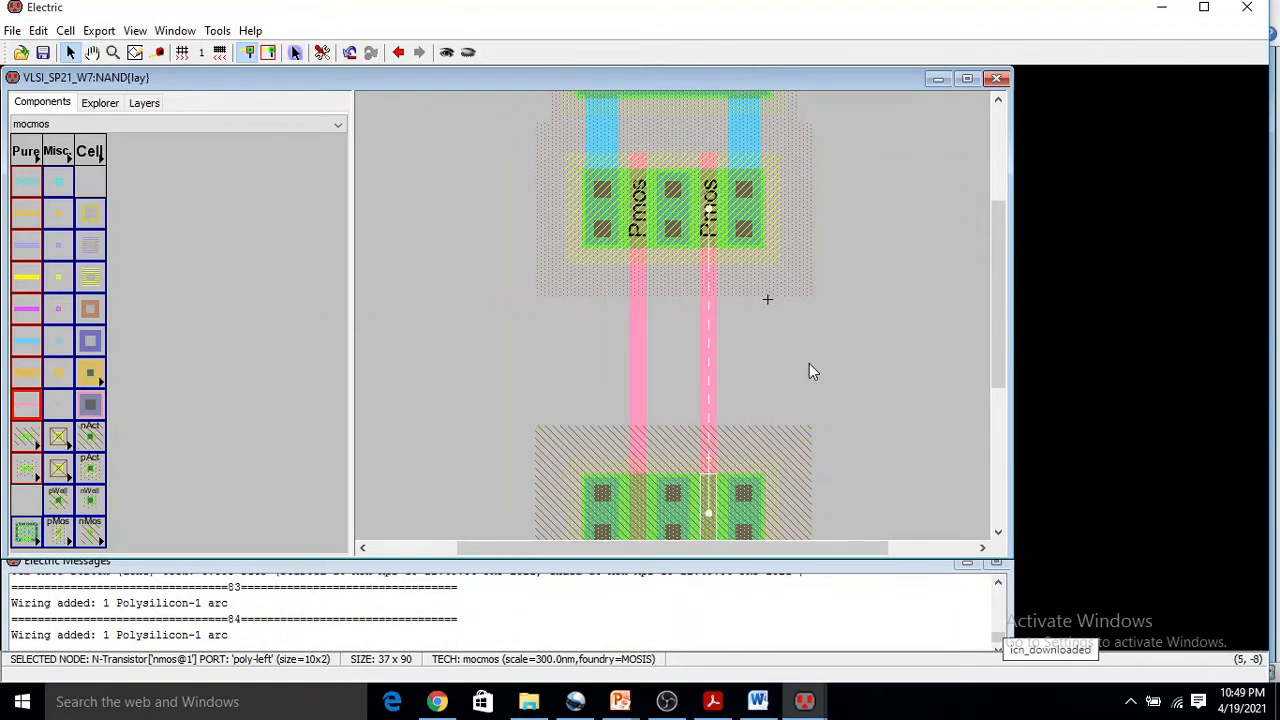
pyautogui.hotkey('ctrl', '0')
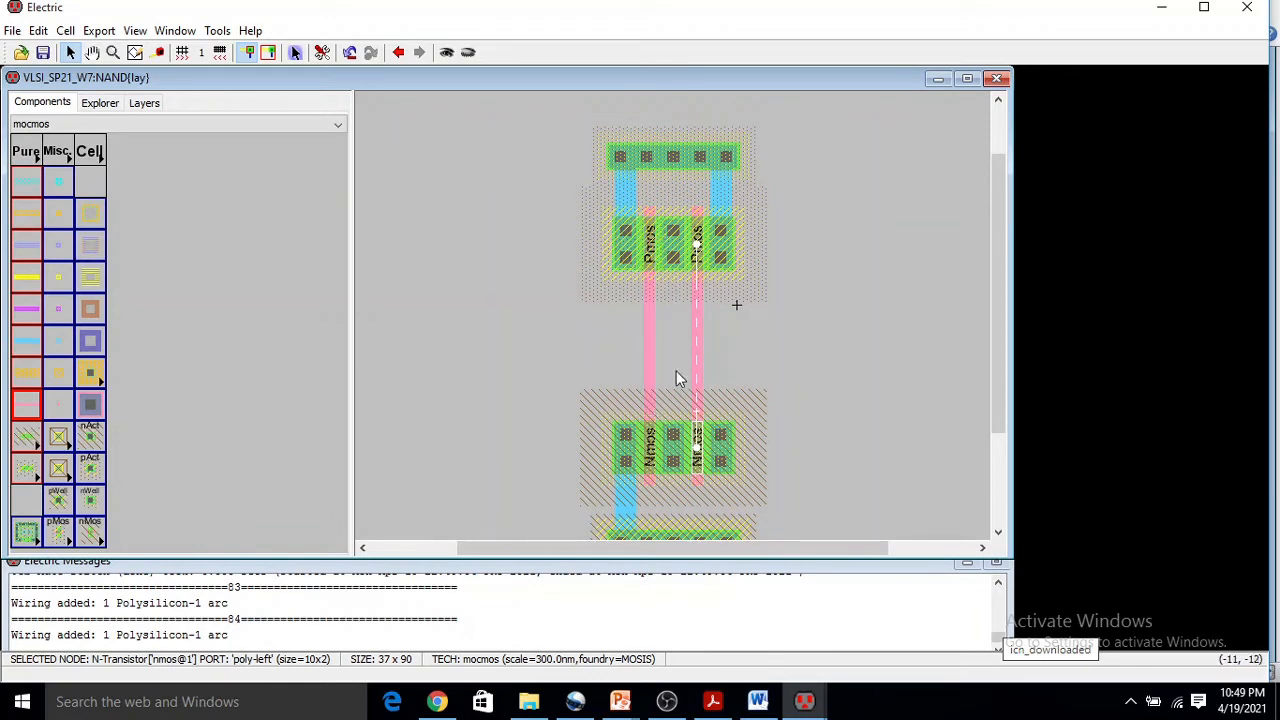
# - Switch to Presentation1 in PowerPoint to check the output wiring in the NAND layout diagram, and return to Electric
pyautogui.moveTo(622, 700)
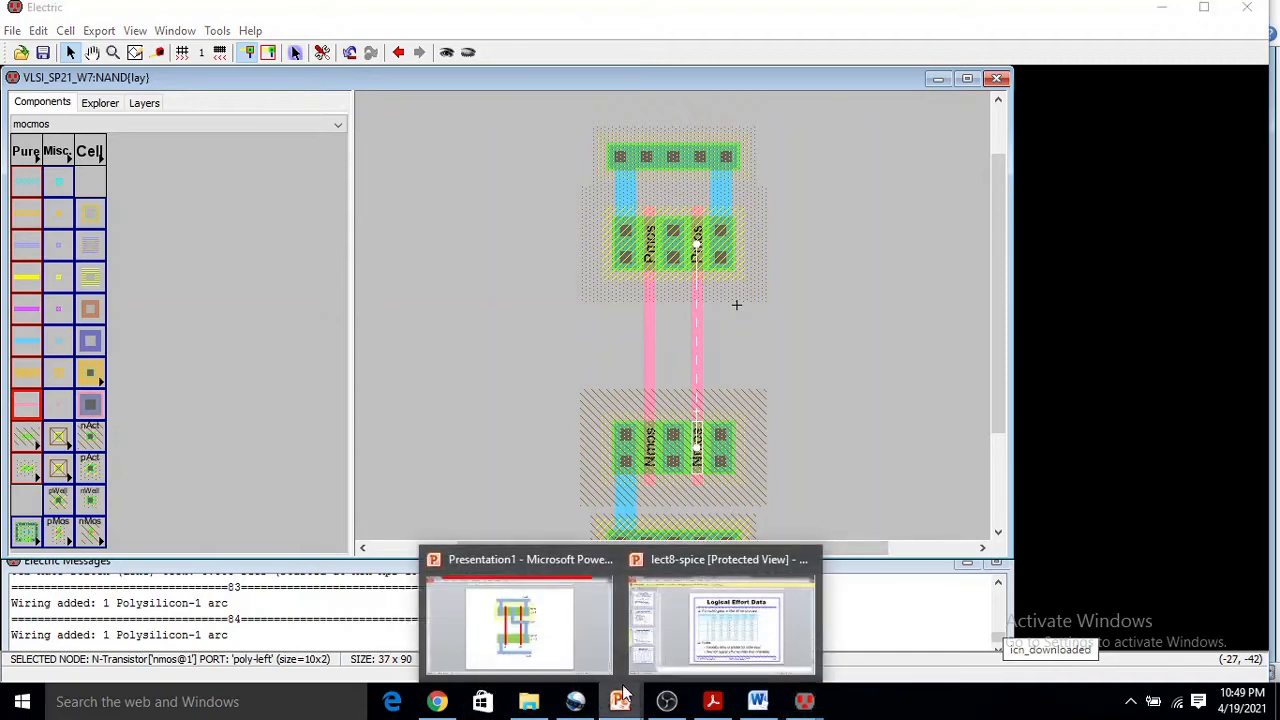
pyautogui.click(575, 644)
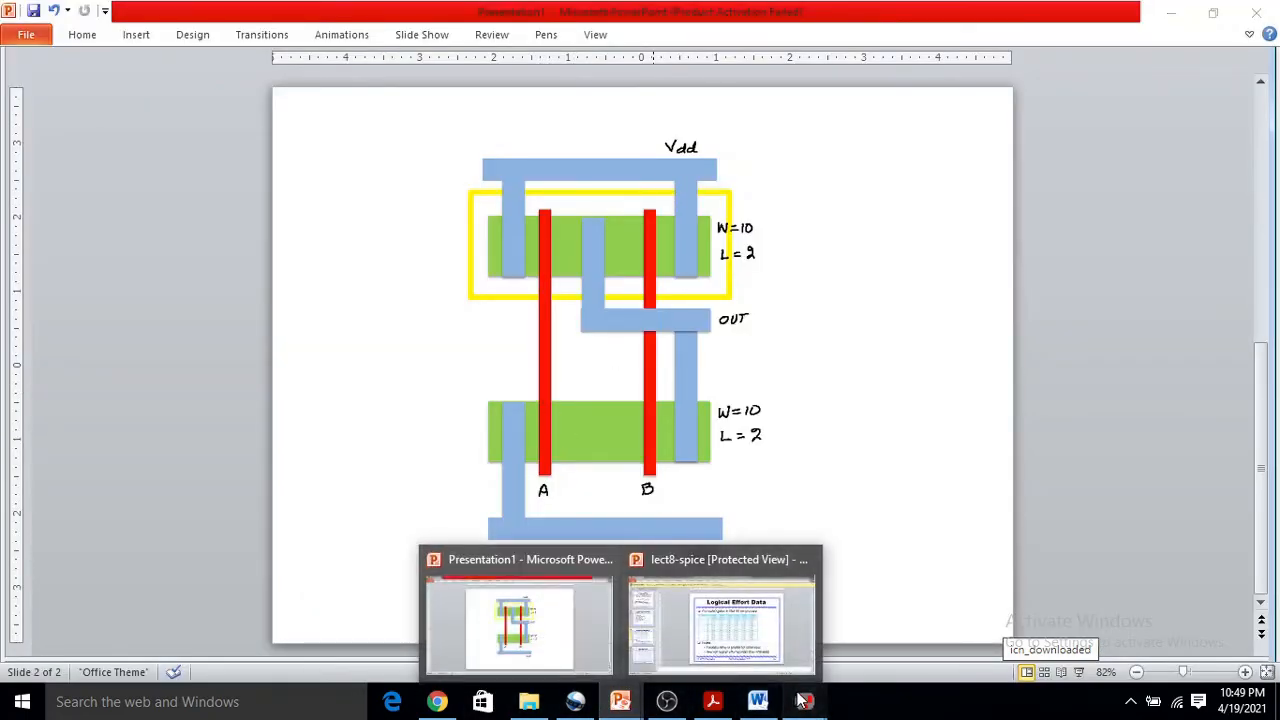
pyautogui.moveTo(805, 701)
pyautogui.click(756, 626)
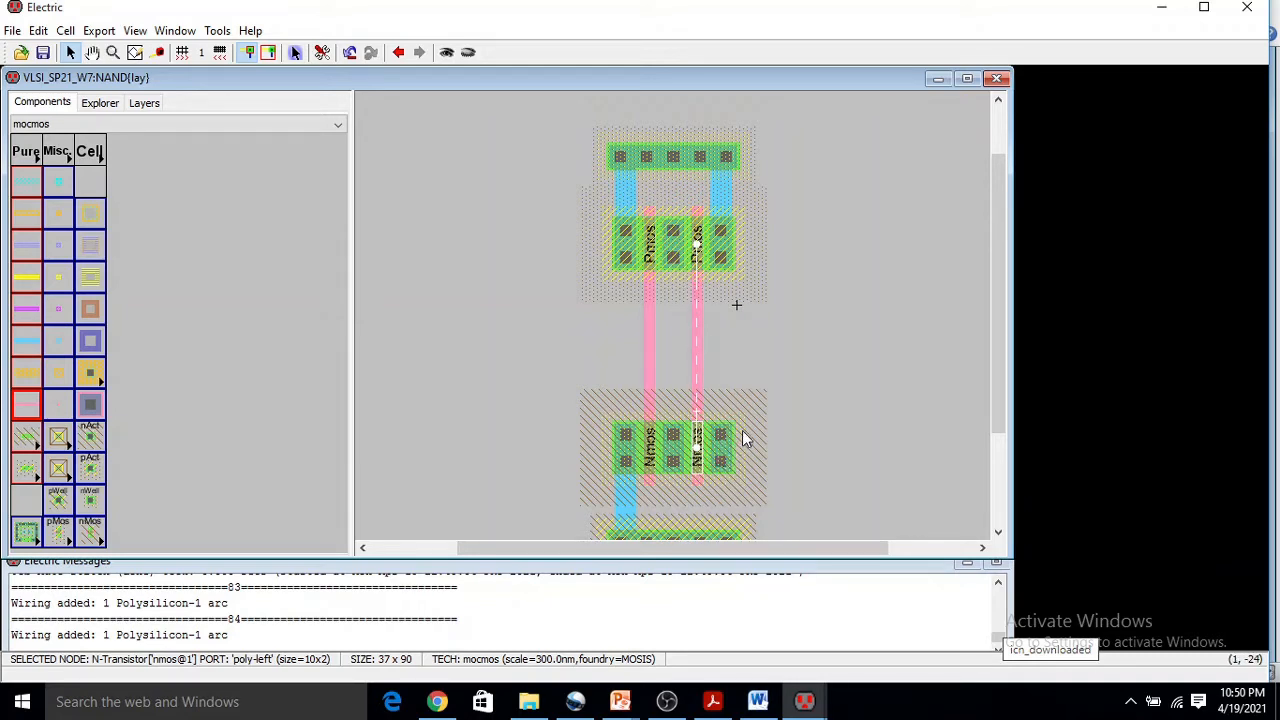
# - Route a Metal-1 output wire from the PMOS pair's middle active contact down, across the right gate, and down to the NMOS pair's rightmost active contact
pyautogui.keyDown('ctrl'); pyautogui.scroll(4, 742, 433); pyautogui.keyUp('ctrl')
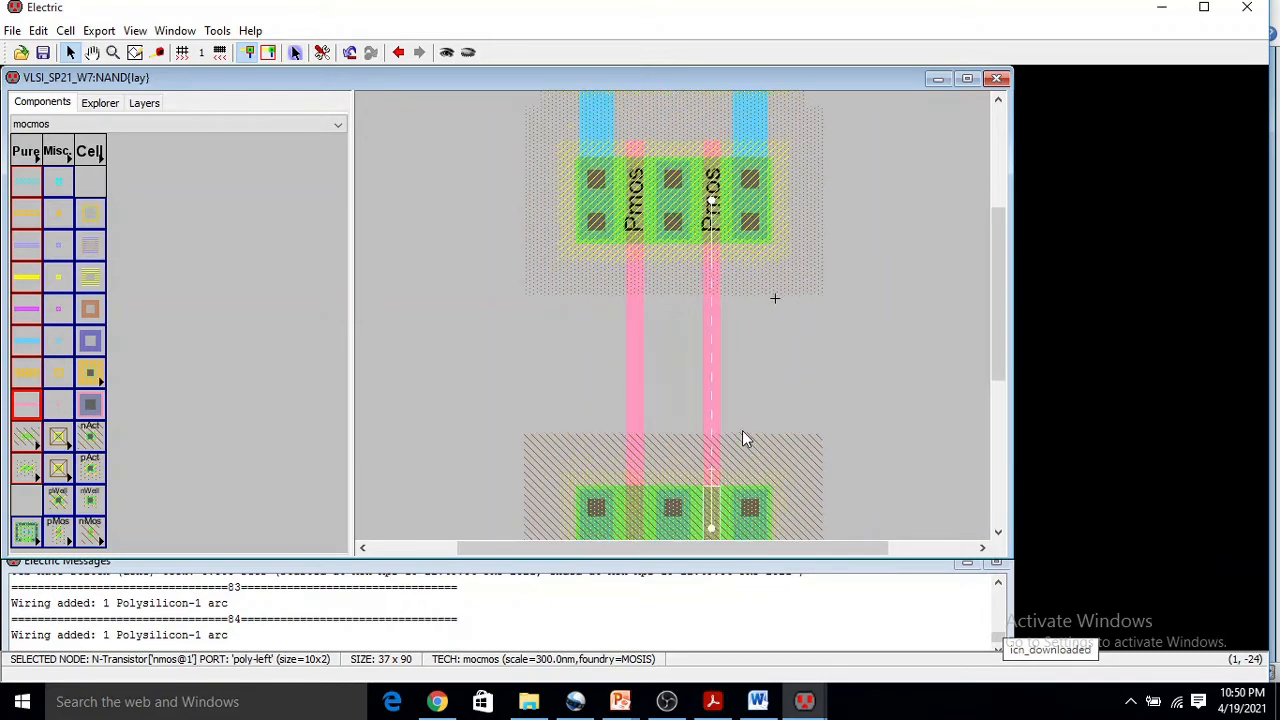
pyautogui.click(684, 314)
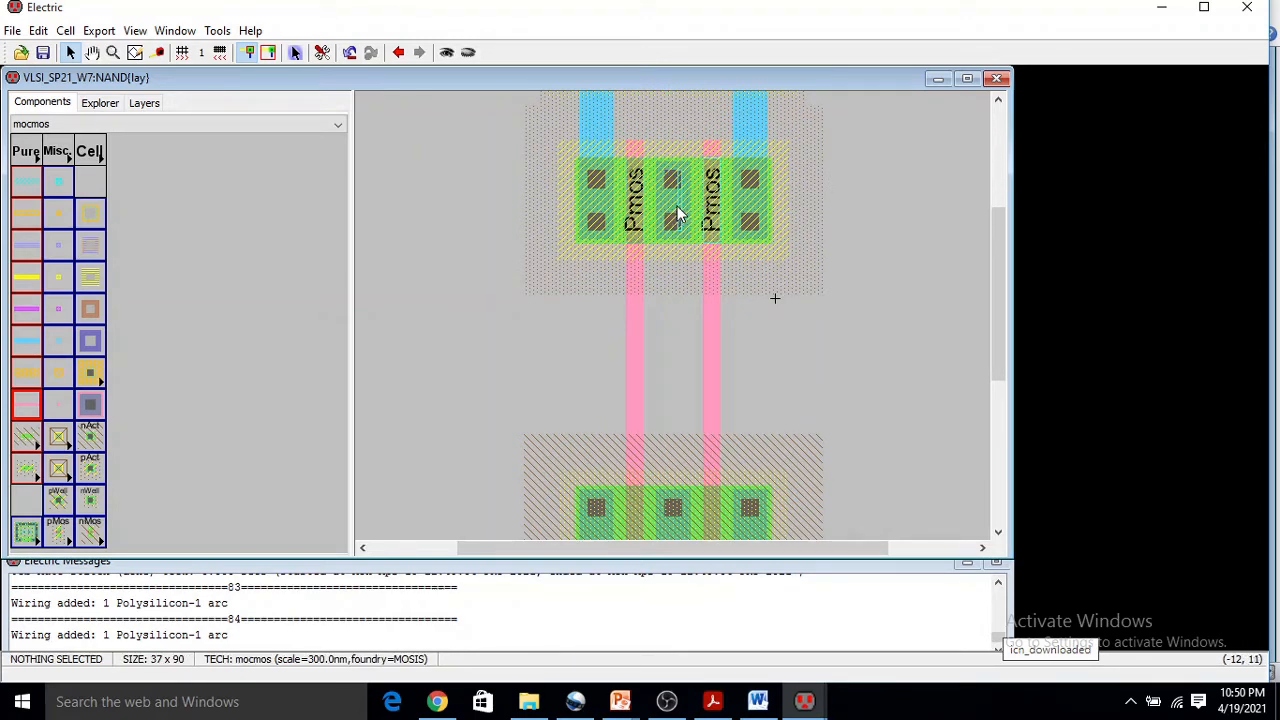
pyautogui.click(677, 212)
pyautogui.click(679, 287)
pyautogui.click(670, 240)
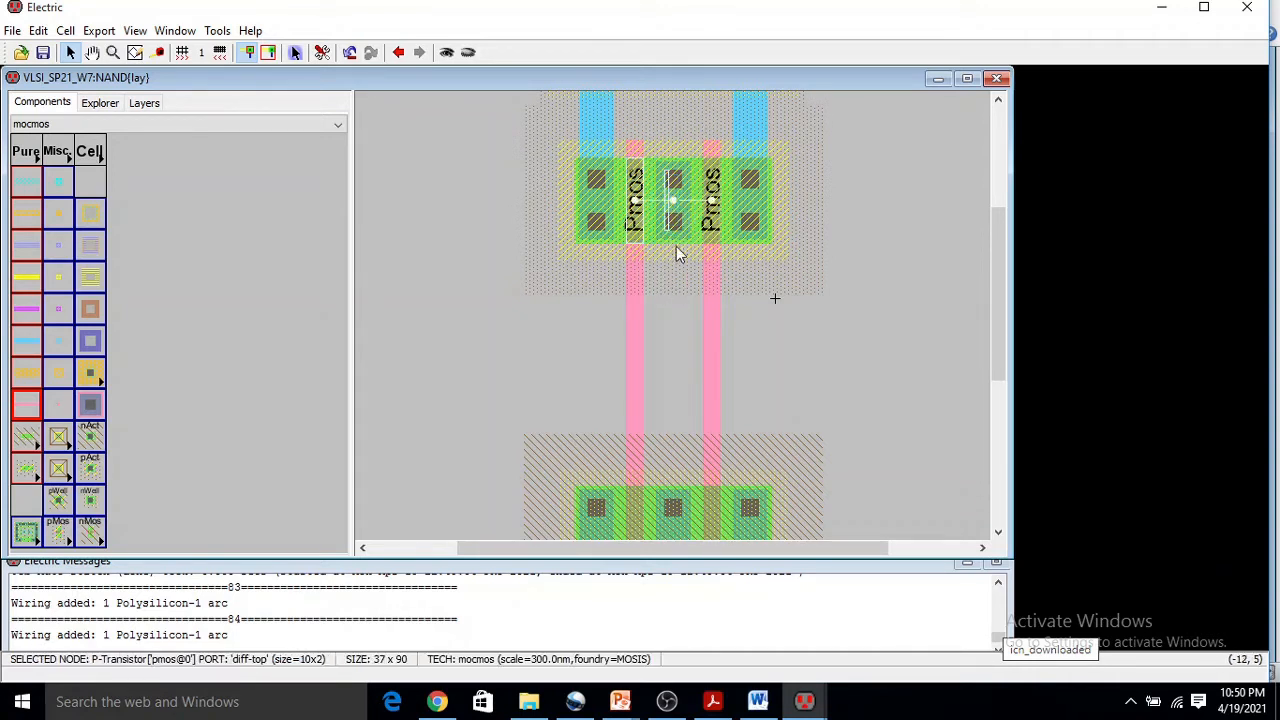
pyautogui.click(672, 237)
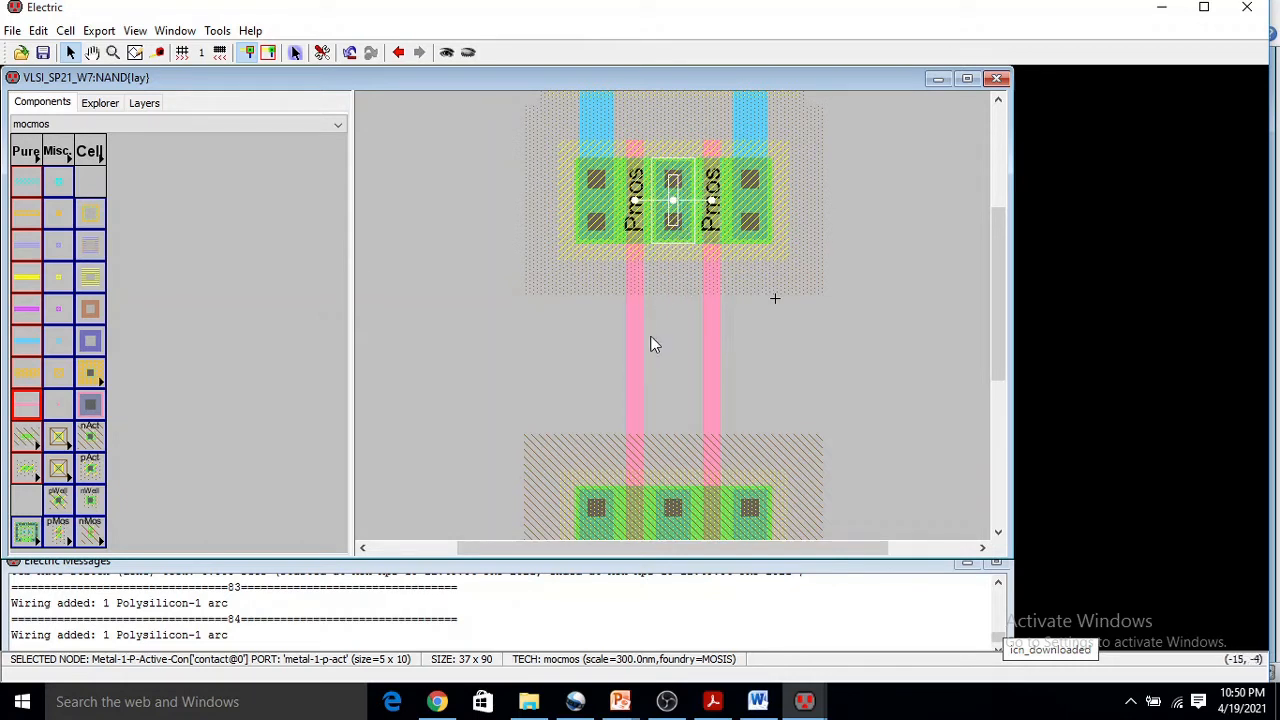
pyautogui.click(676, 240)
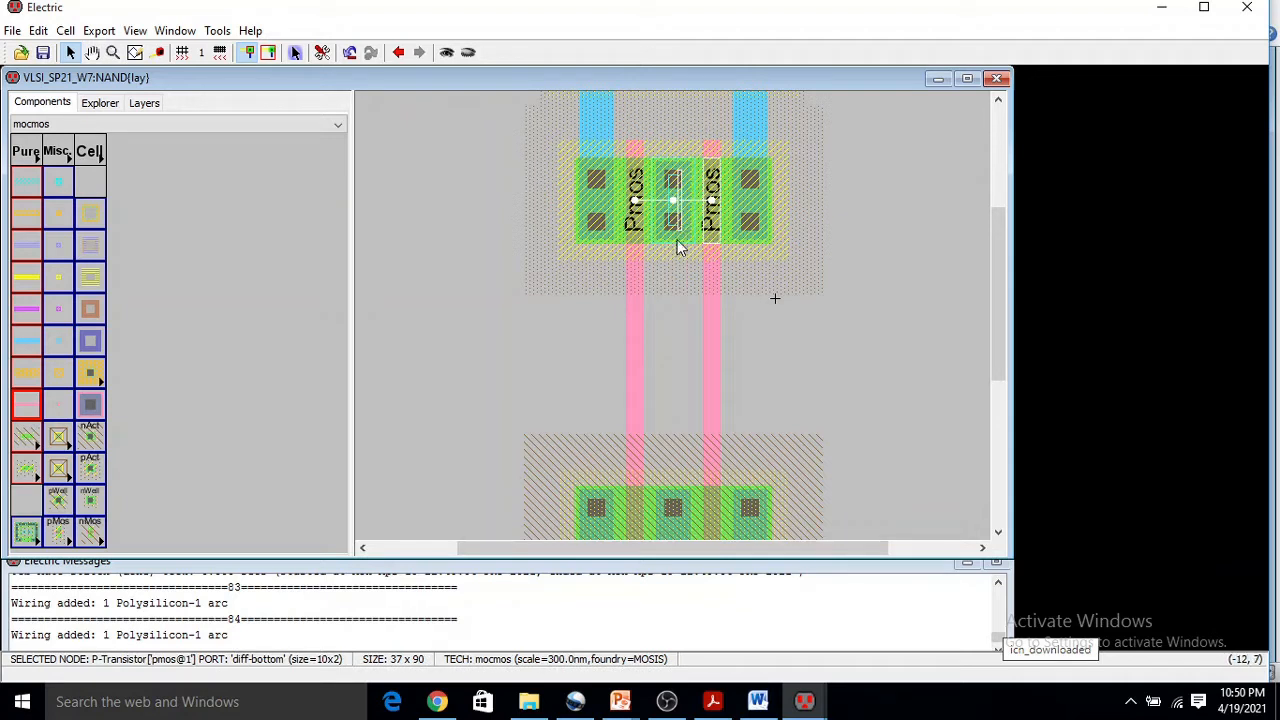
pyautogui.click(678, 247)
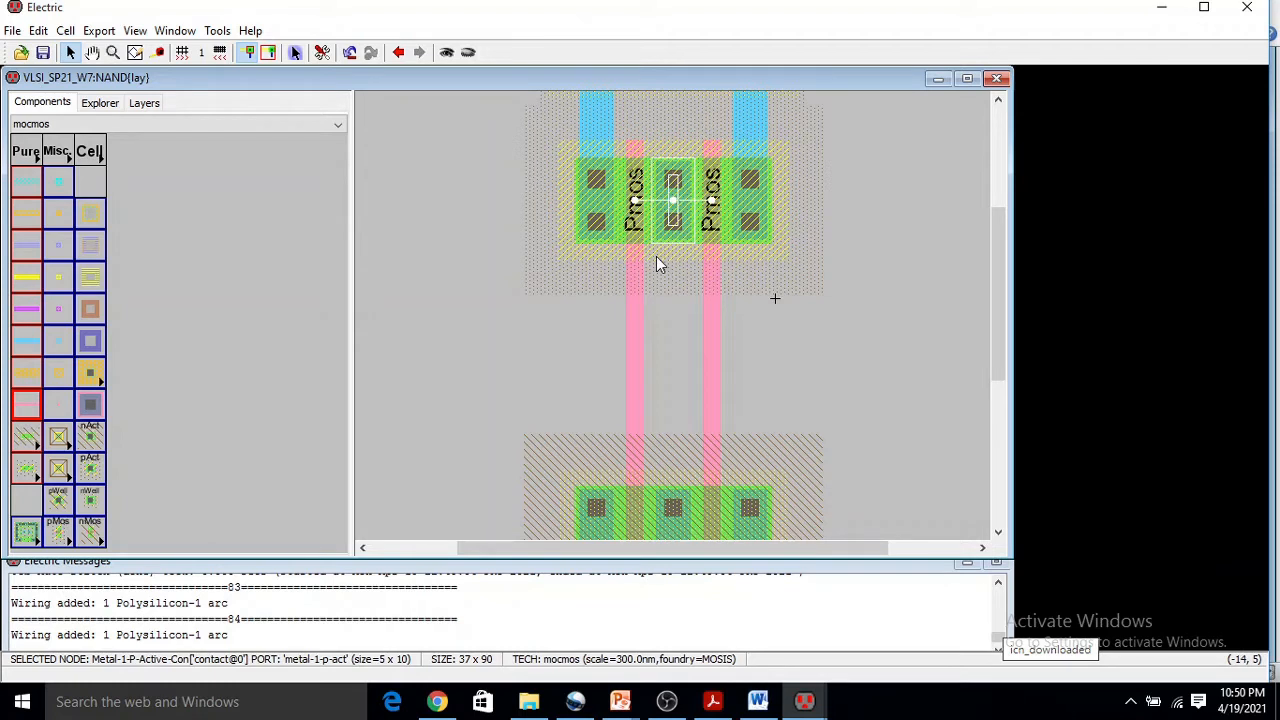
pyautogui.rightClick(672, 318)
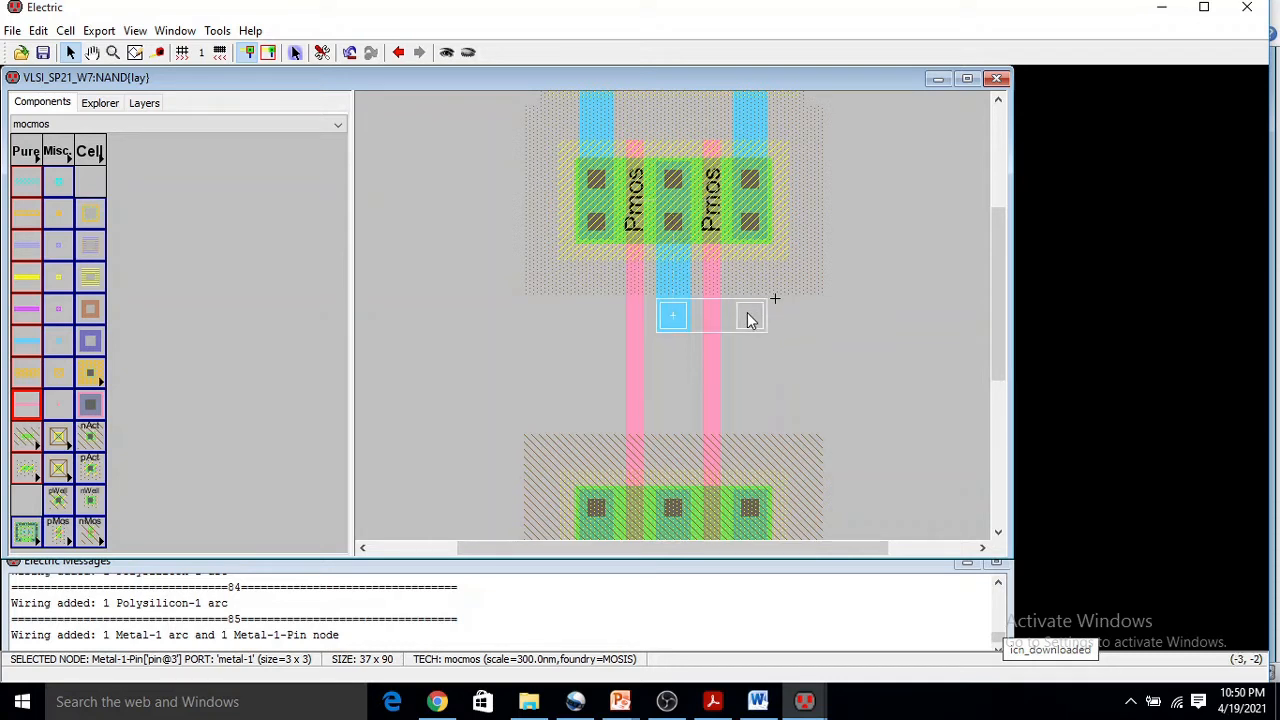
pyautogui.rightClick(748, 313)
pyautogui.rightClick(749, 507)
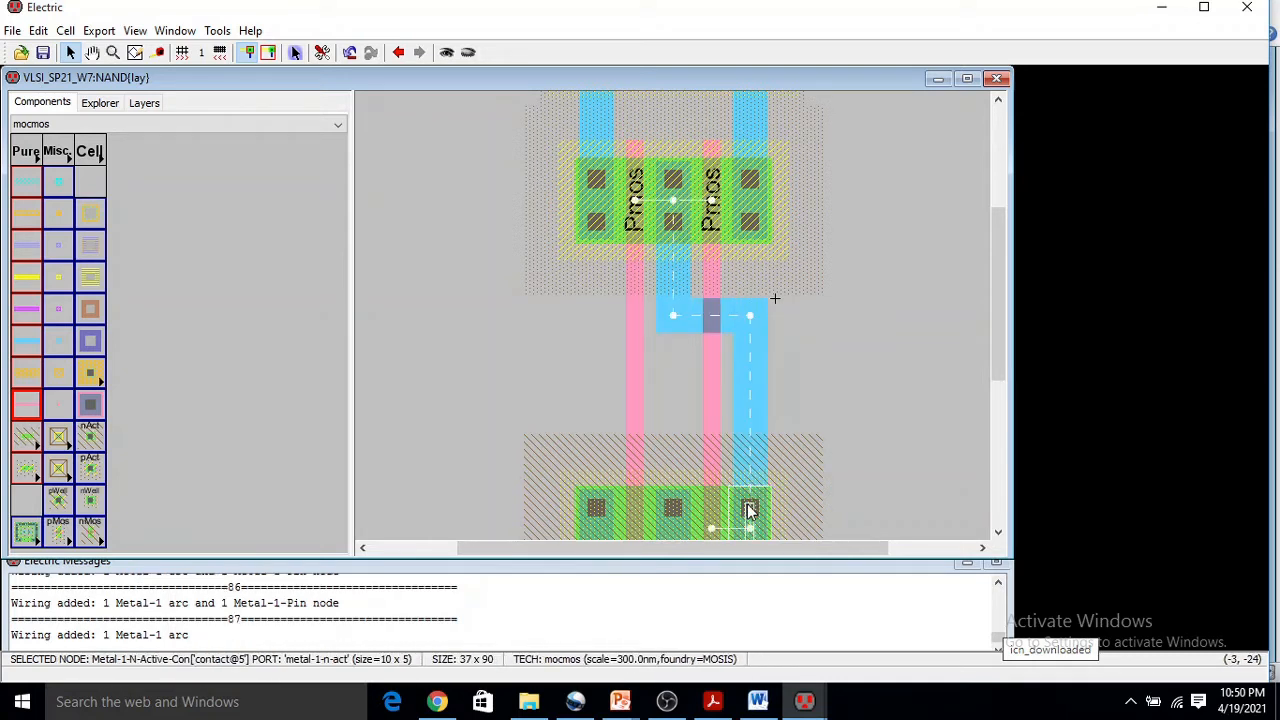
# - Extend the output wire about 7 units to the right from its upper-right corner pin with a Metal-1 arc ending in a pin
pyautogui.click(750, 318)
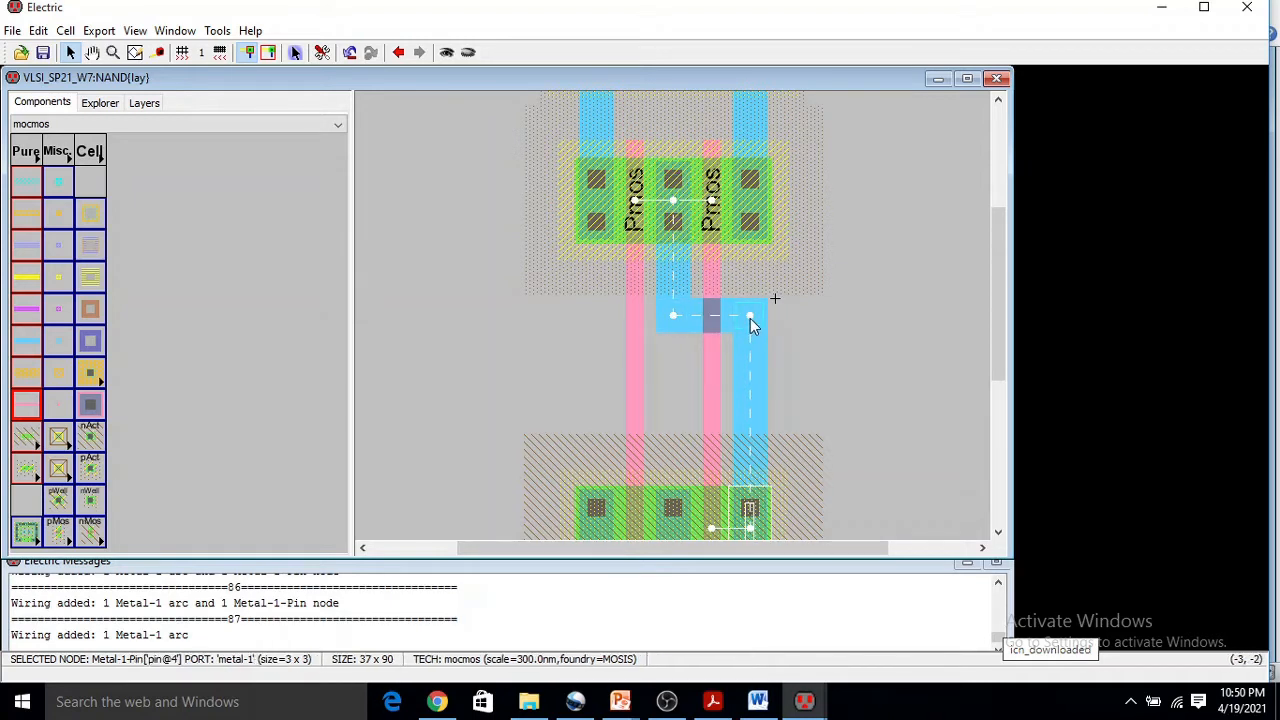
pyautogui.rightClick(811, 316)
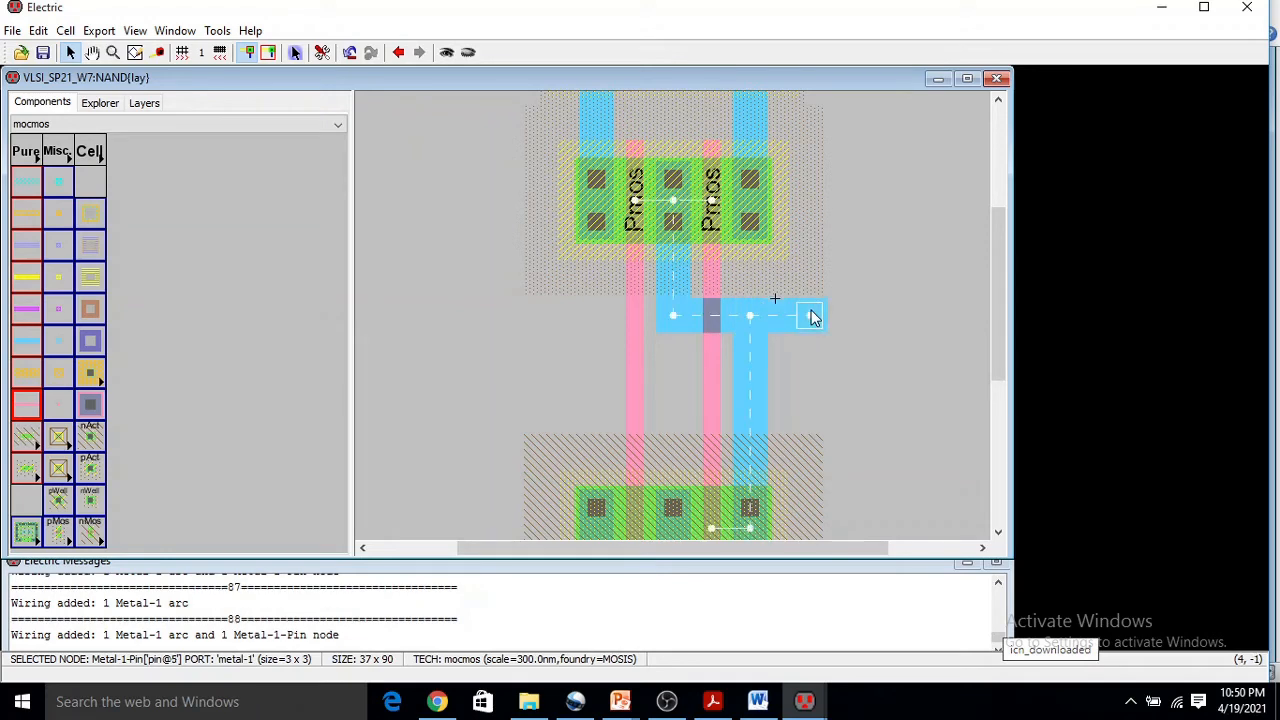
pyautogui.scroll(-2, 812, 316)
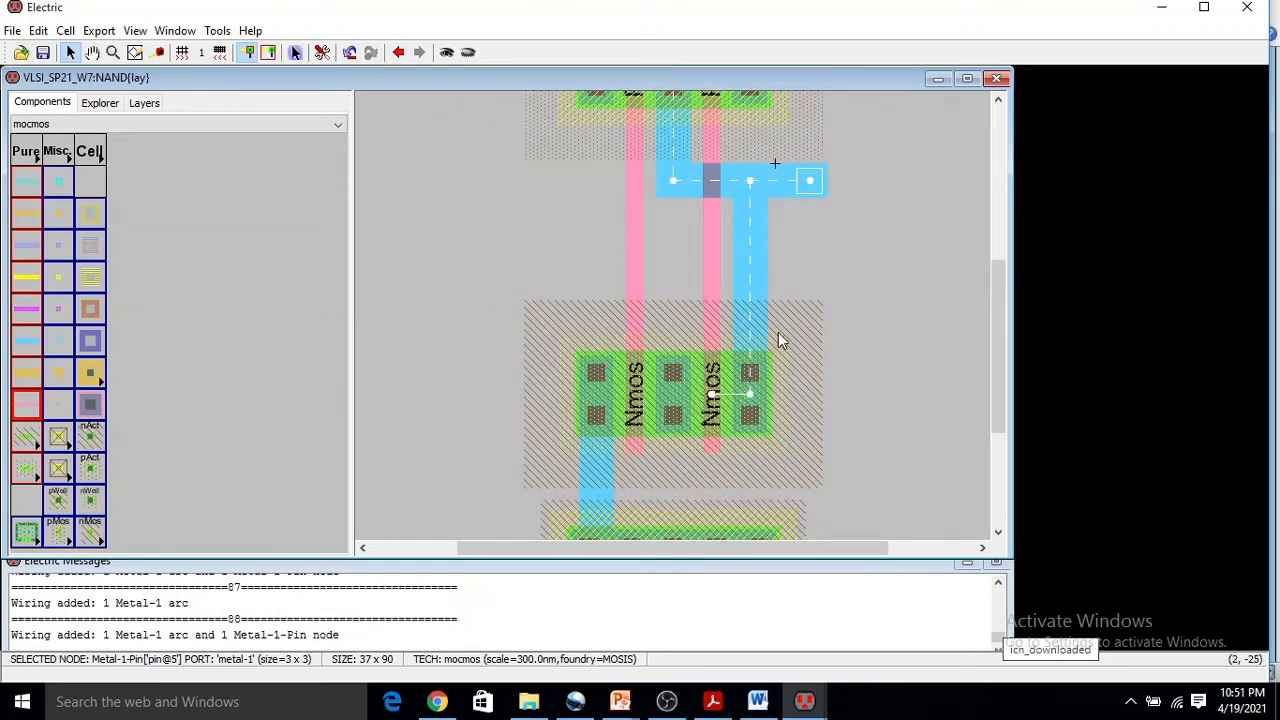
pyautogui.keyDown('ctrl'); pyautogui.scroll(-3, 824, 265); pyautogui.keyUp('ctrl')
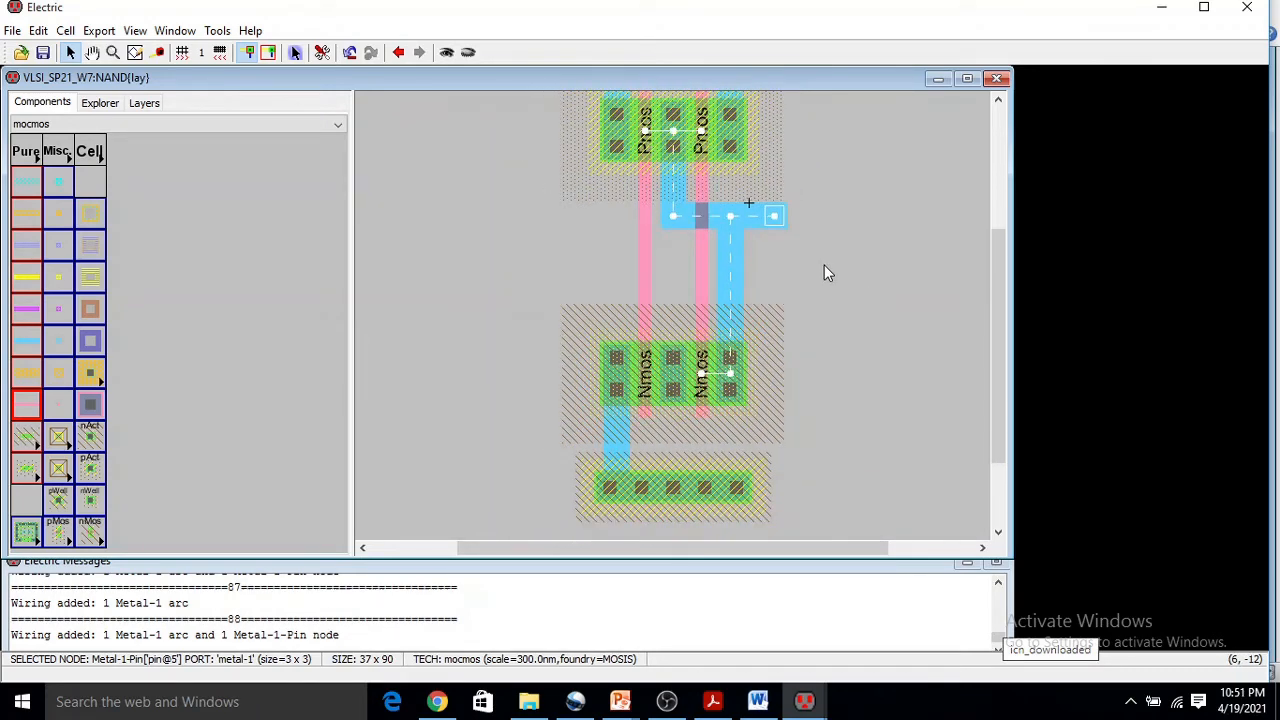
pyautogui.keyDown('ctrl'); pyautogui.scroll(-1, 824, 265); pyautogui.keyUp('ctrl')
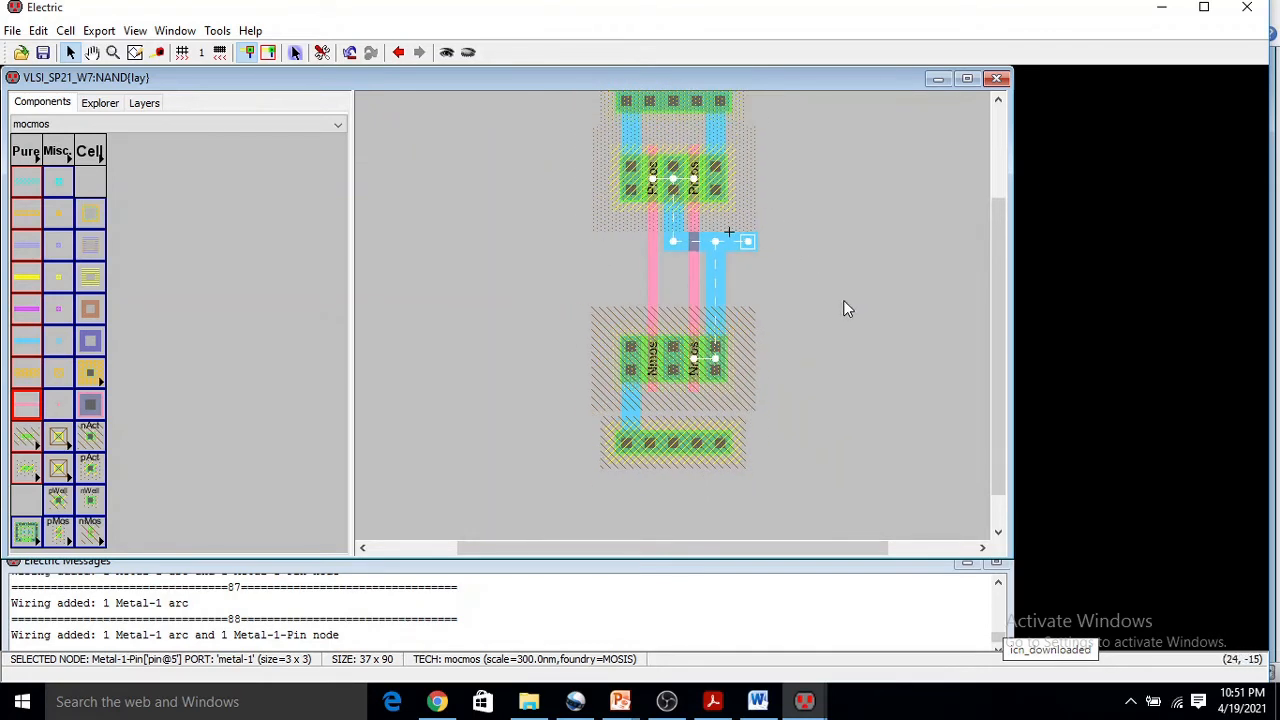
pyautogui.click(845, 309)
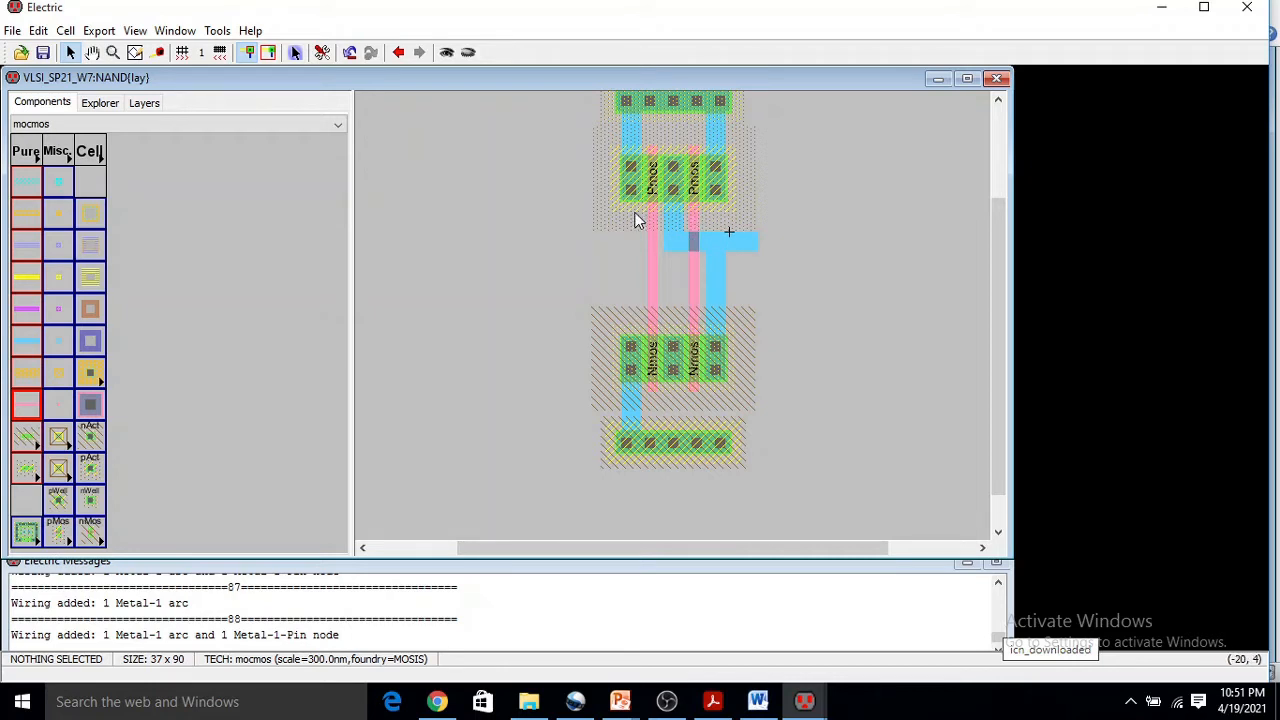
pyautogui.keyDown('ctrl'); pyautogui.scroll(-2, 731, 171); pyautogui.keyUp('ctrl')
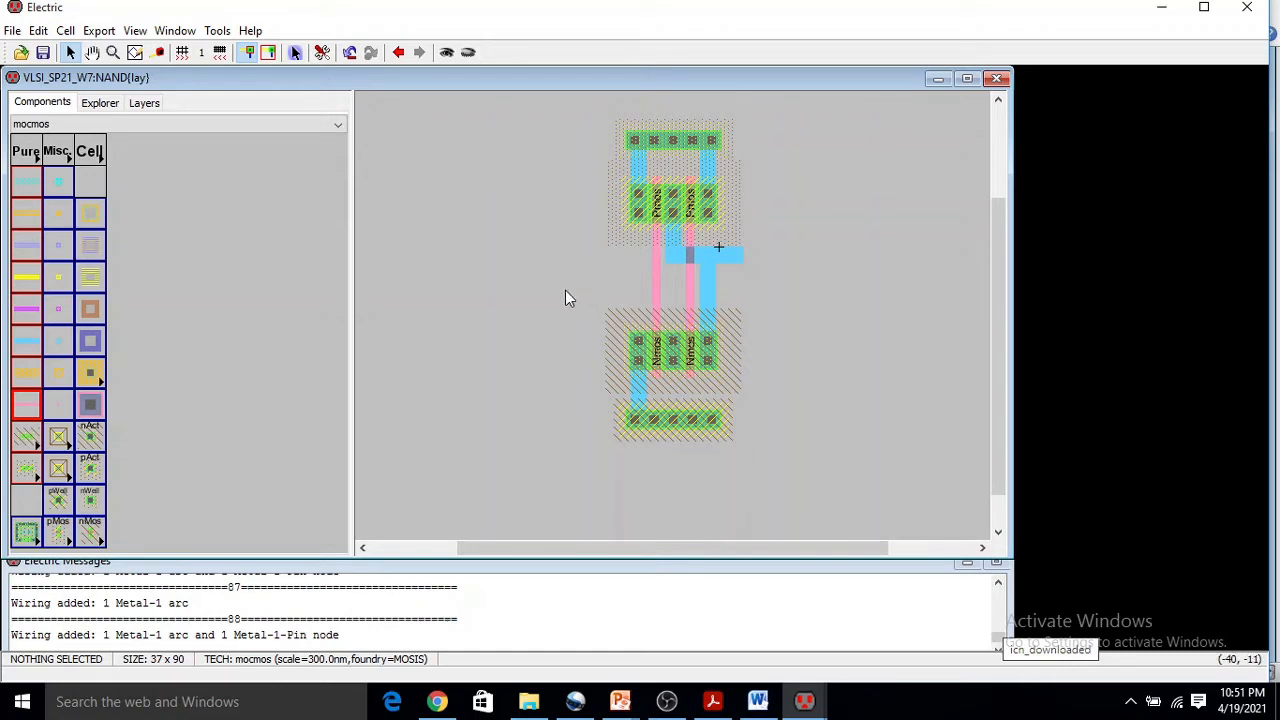
# - Place a Metal-1-Polysilicon-1 contact between the two gate wires below the output wire, and move it 2 units right onto the right gate
pyautogui.click(90, 406)
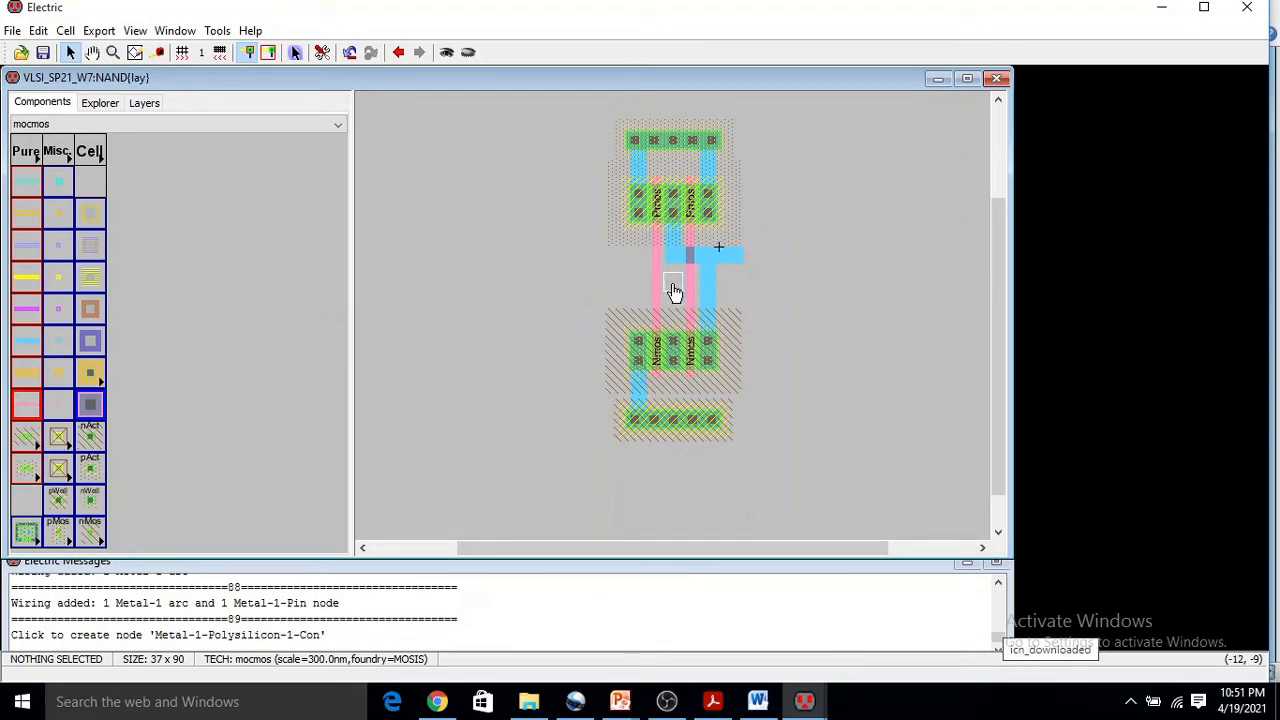
pyautogui.click(674, 287)
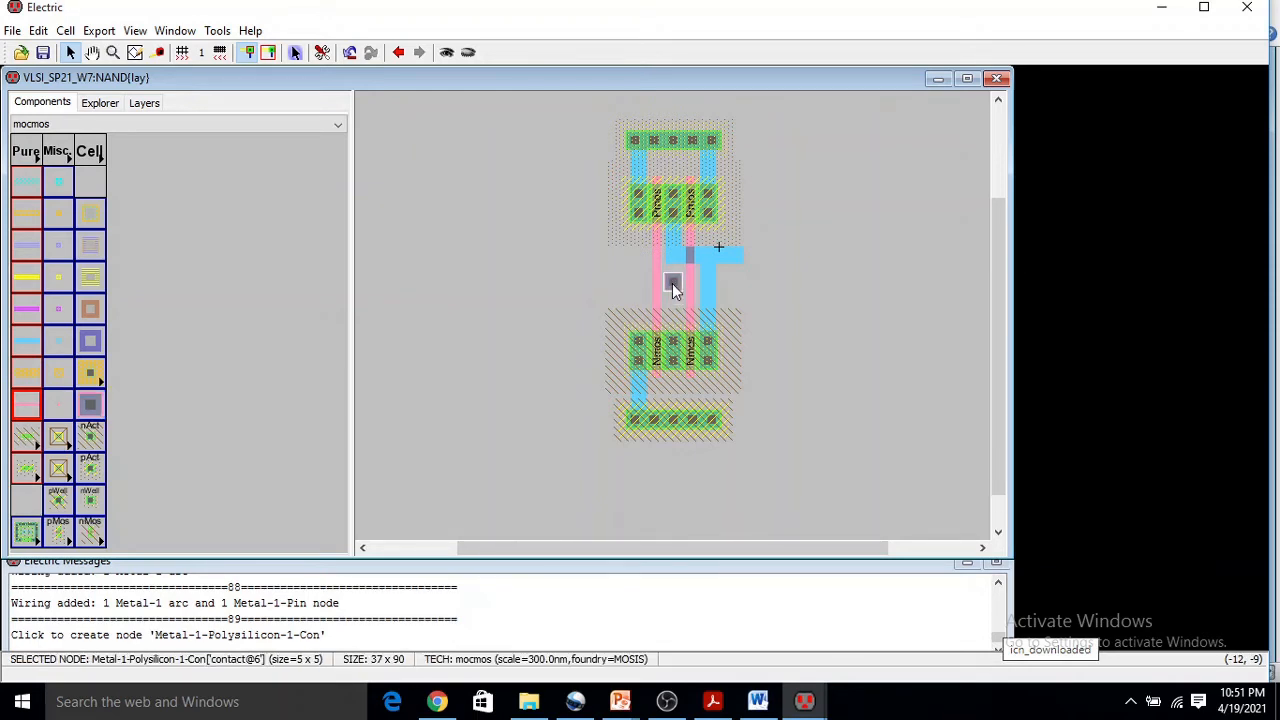
pyautogui.keyDown('ctrl'); pyautogui.scroll(4, 676, 320); pyautogui.keyUp('ctrl')
pyautogui.keyDown('ctrl'); pyautogui.scroll(2, 673, 299); pyautogui.keyUp('ctrl')
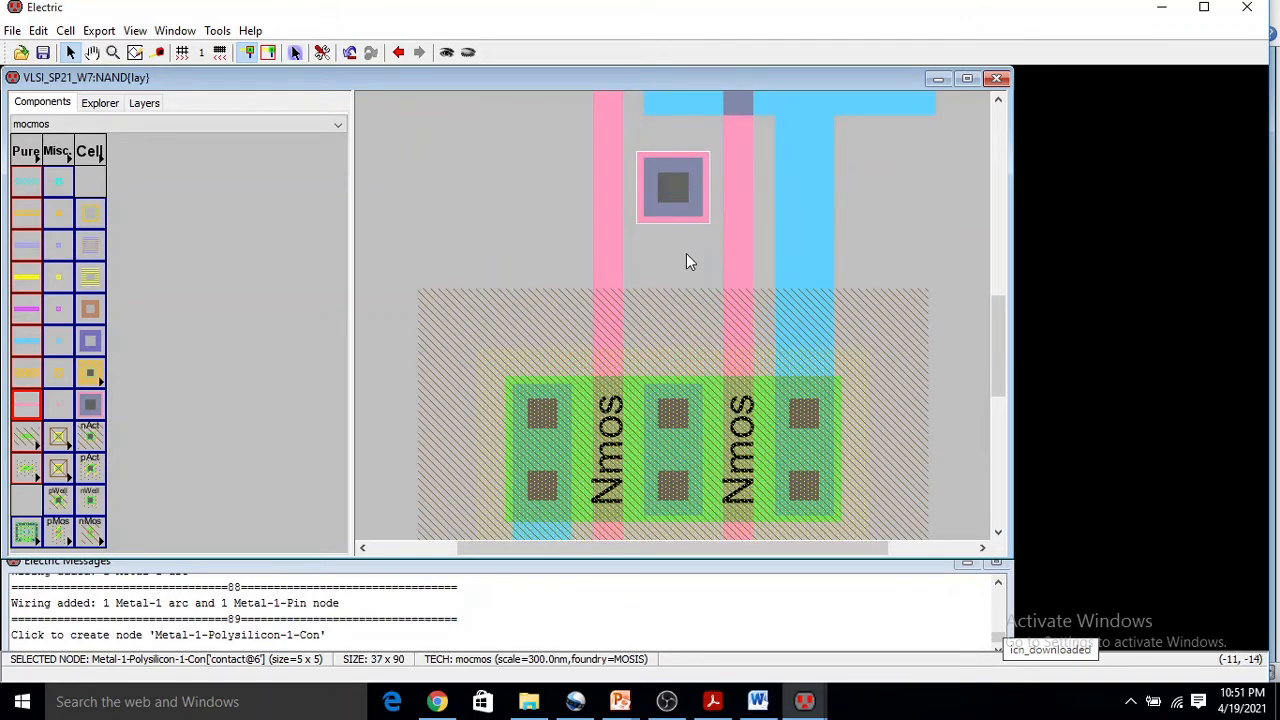
pyautogui.scroll(3, 685, 254)
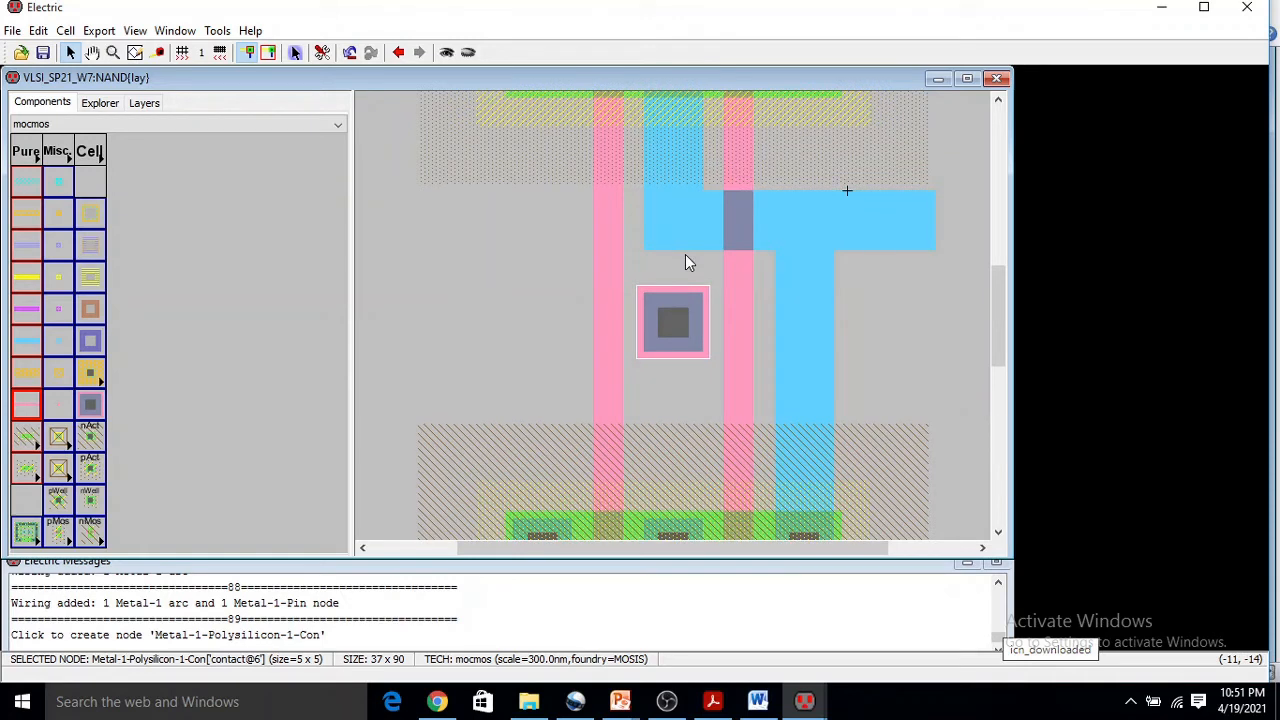
pyautogui.click(673, 325)
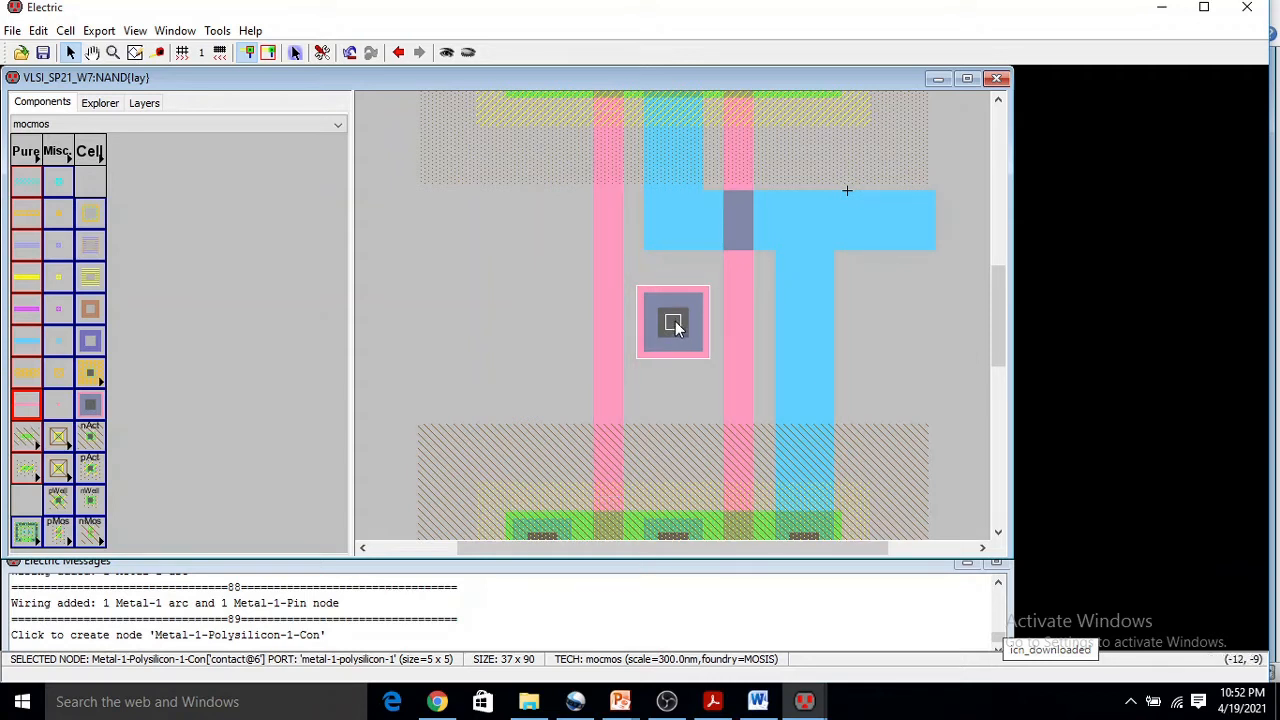
pyautogui.moveTo(673, 322); pyautogui.dragTo(700, 323)
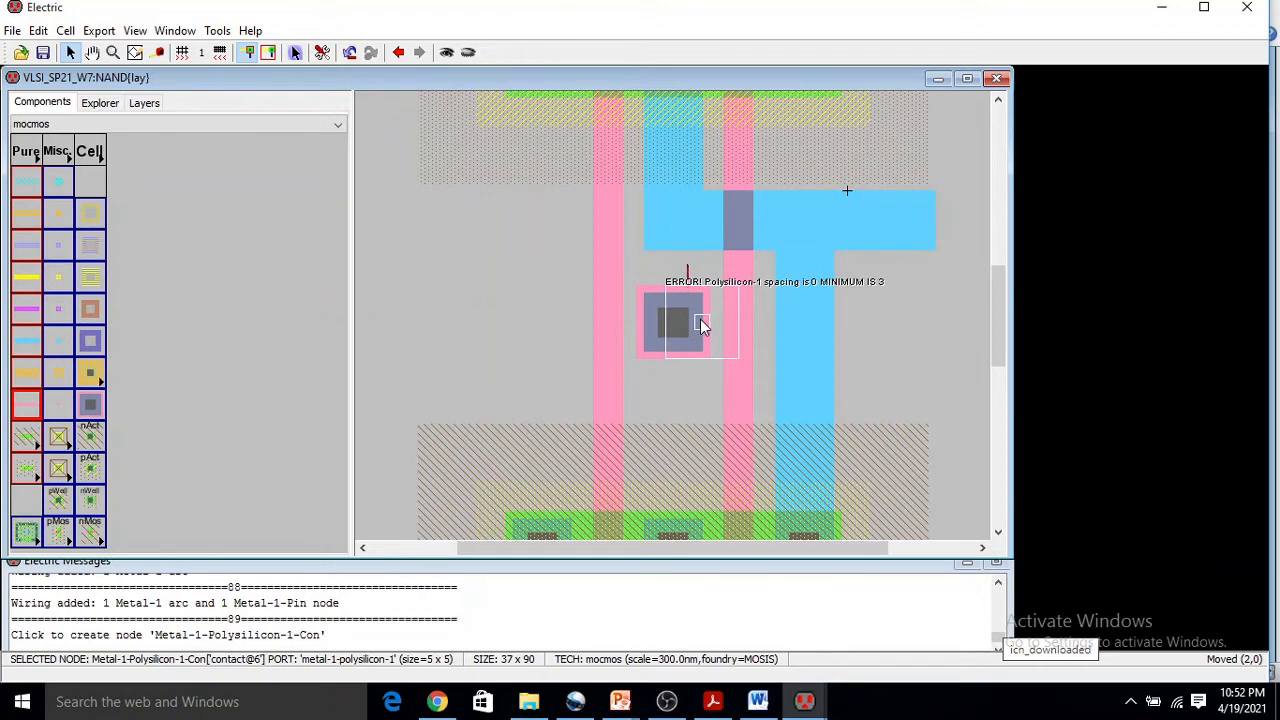
pyautogui.moveTo(700, 322); pyautogui.dragTo(701, 322)
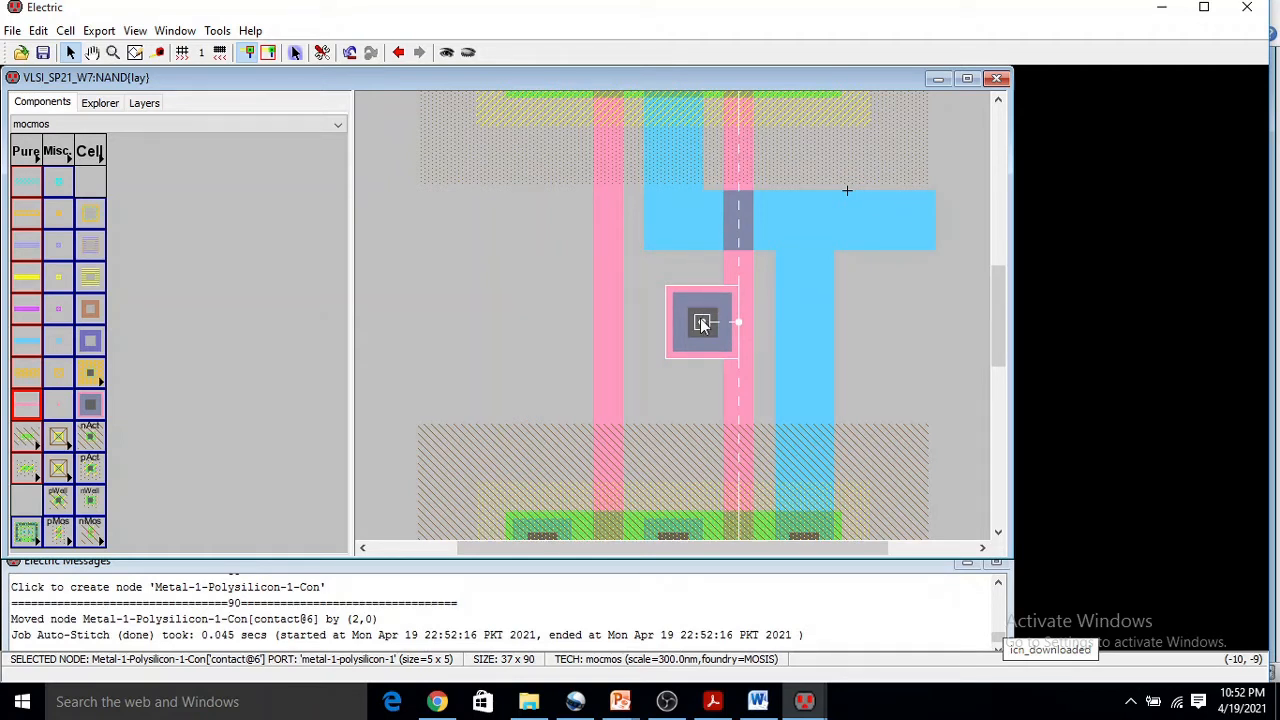
# - Try shifting the contact in small vertical and horizontal moves to test its Metal-1 and Polysilicon-1 spacing
pyautogui.moveTo(703, 323)
pyautogui.mouseDown()
pyautogui.moveTo(689, 323)
pyautogui.moveTo(706, 322)
pyautogui.moveTo(711, 258)
pyautogui.mouseUp()
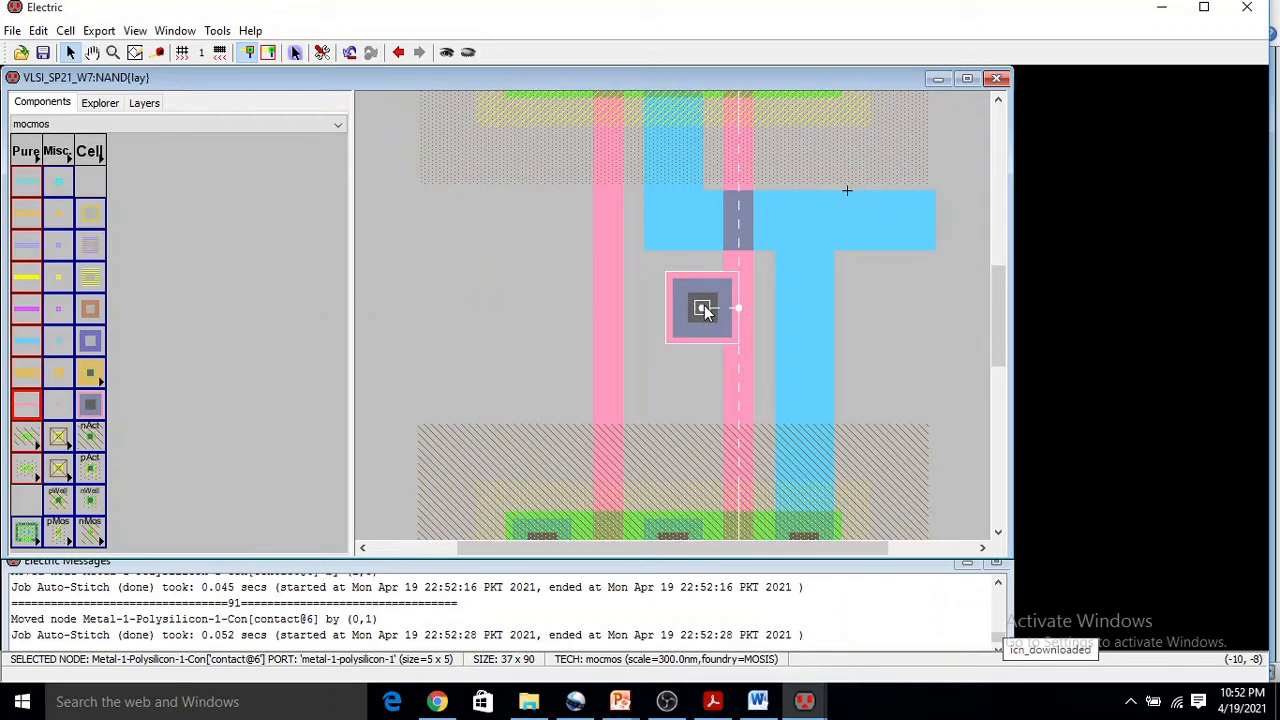
pyautogui.moveTo(705, 311); pyautogui.dragTo(703, 327)
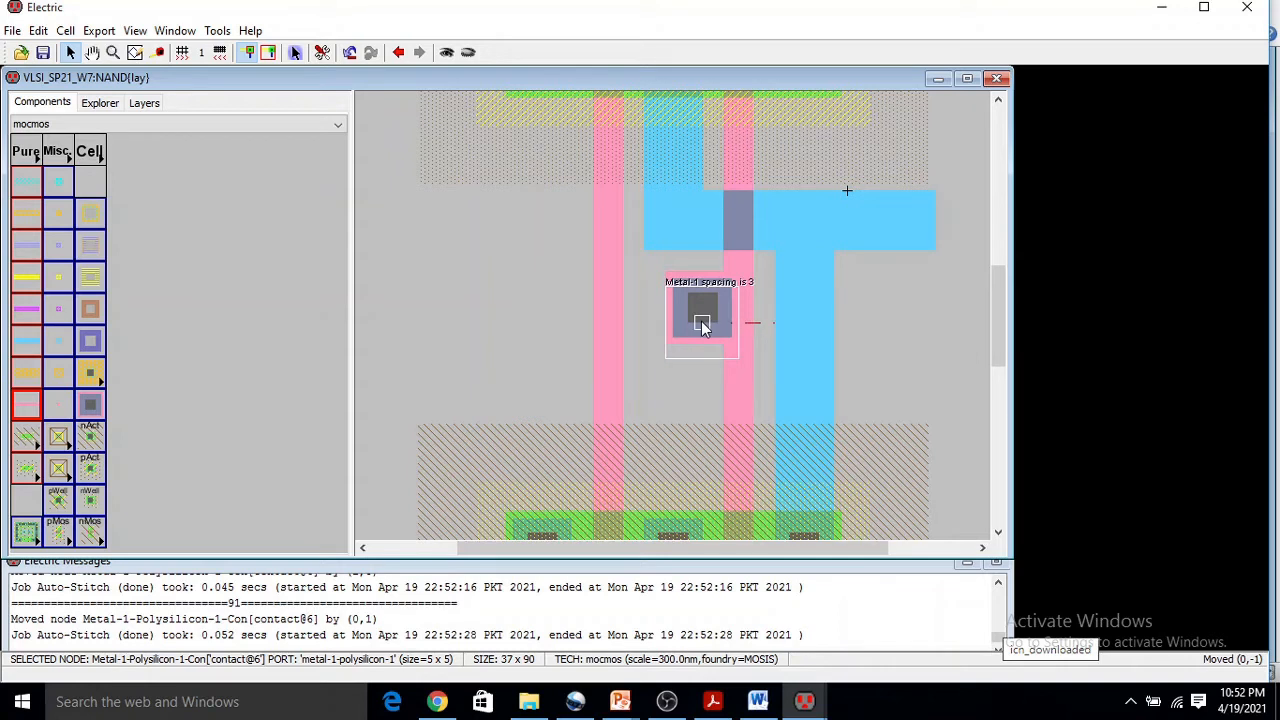
pyautogui.moveTo(703, 327); pyautogui.dragTo(720, 326)
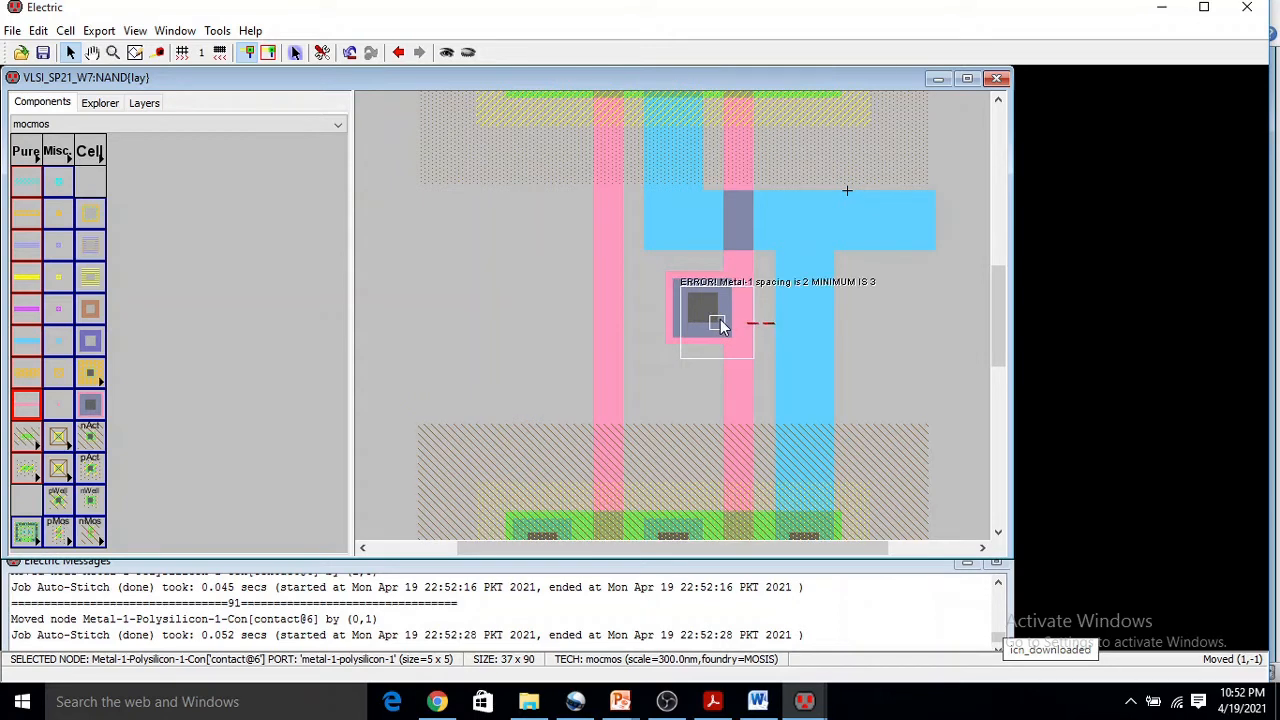
pyautogui.moveTo(720, 326); pyautogui.dragTo(721, 324)
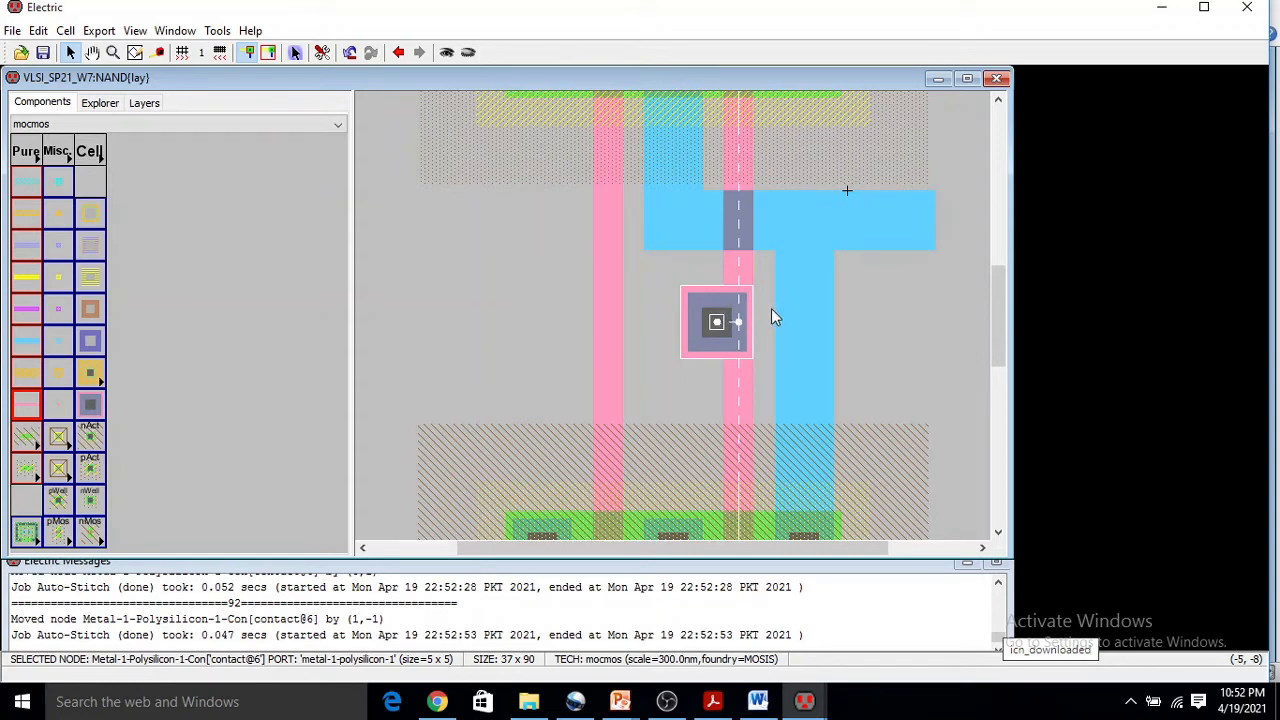
pyautogui.moveTo(716, 321); pyautogui.dragTo(705, 329)
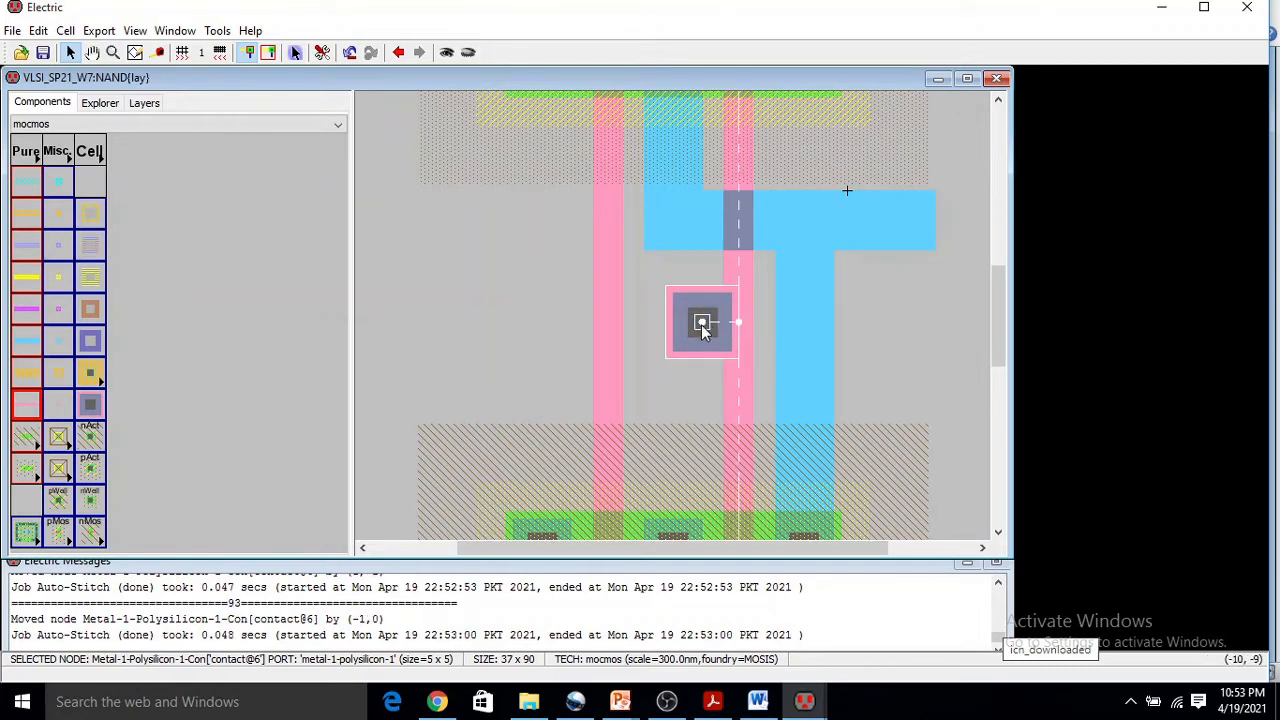
pyautogui.moveTo(703, 330)
pyautogui.mouseDown()
pyautogui.moveTo(660, 324)
pyautogui.moveTo(688, 325)
pyautogui.mouseUp()
# - Delete the Polysilicon-1 arcs tying the contact to the left and right gates, moving the contact 1 unit left
pyautogui.click(642, 326)
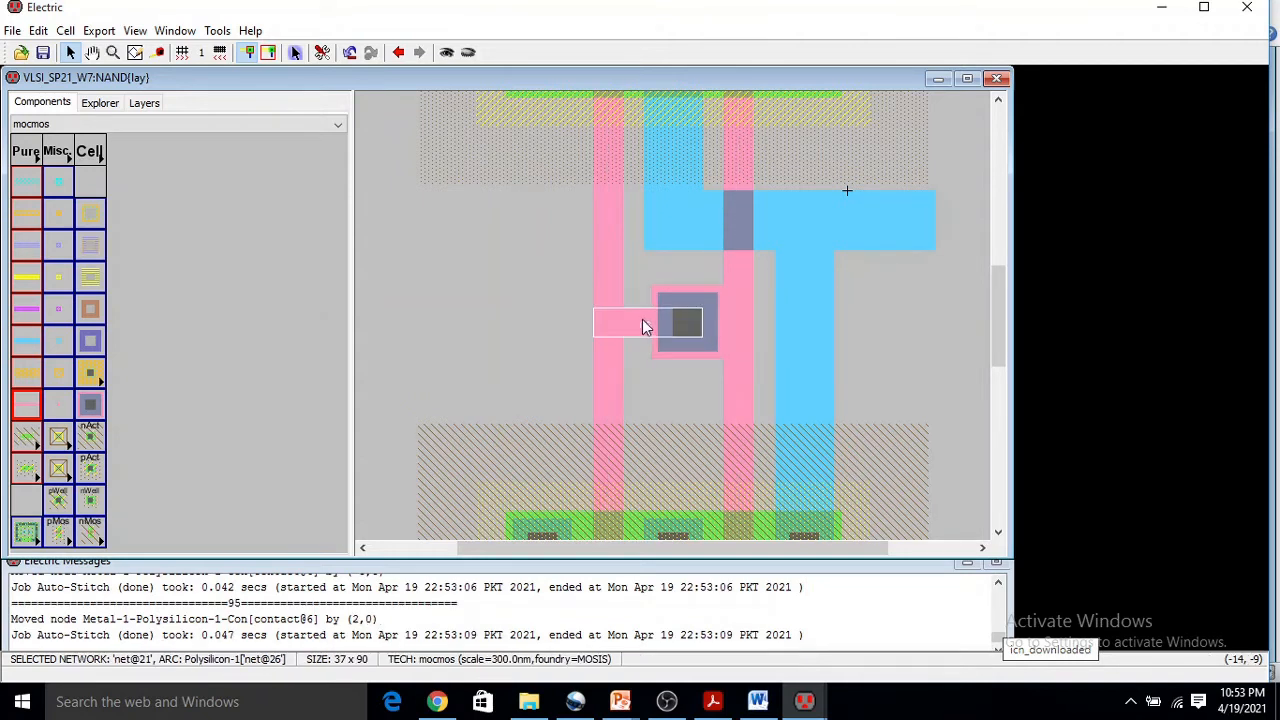
pyautogui.press('Delete')
pyautogui.click(680, 321)
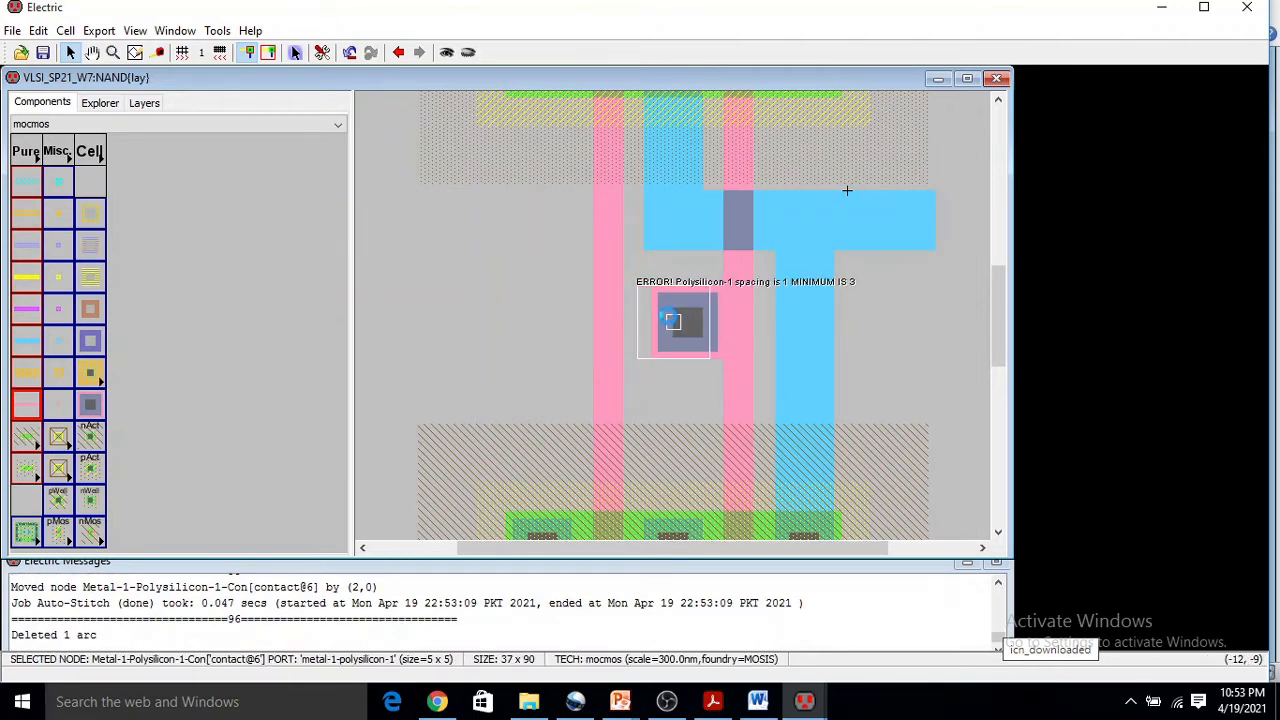
pyautogui.moveTo(668, 316); pyautogui.dragTo(668, 317)
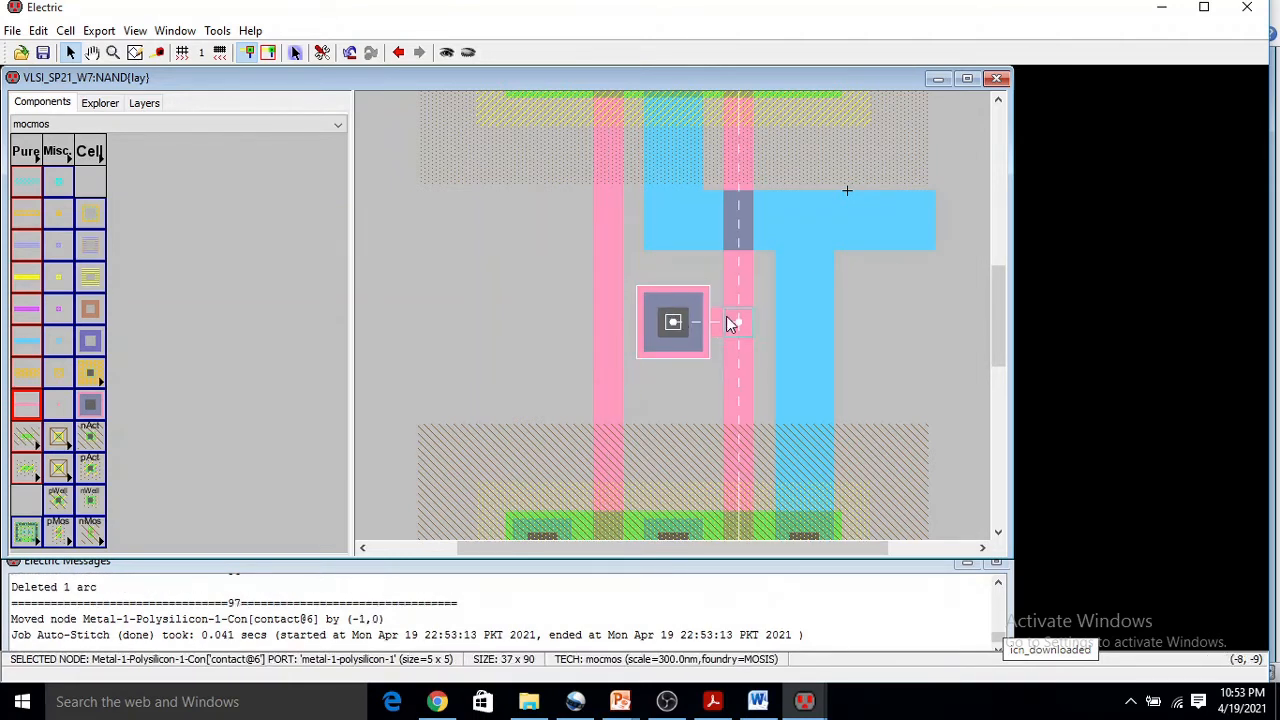
pyautogui.click(719, 322)
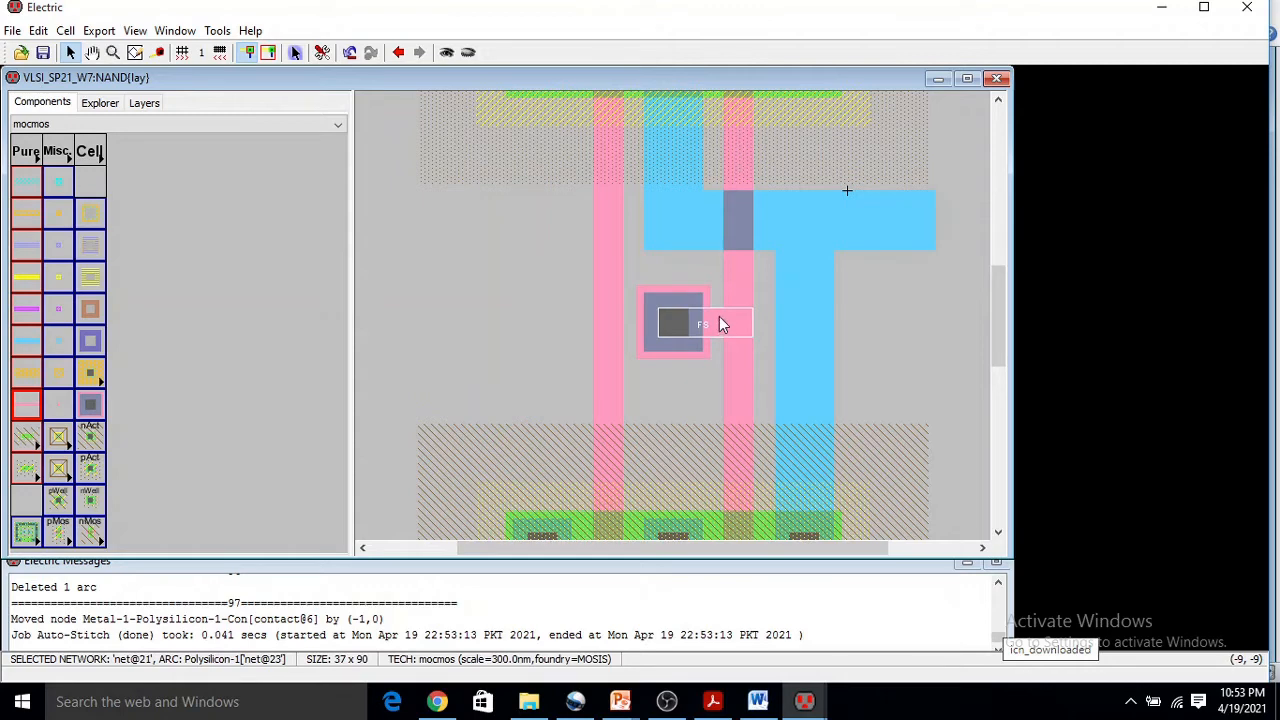
pyautogui.press('Delete')
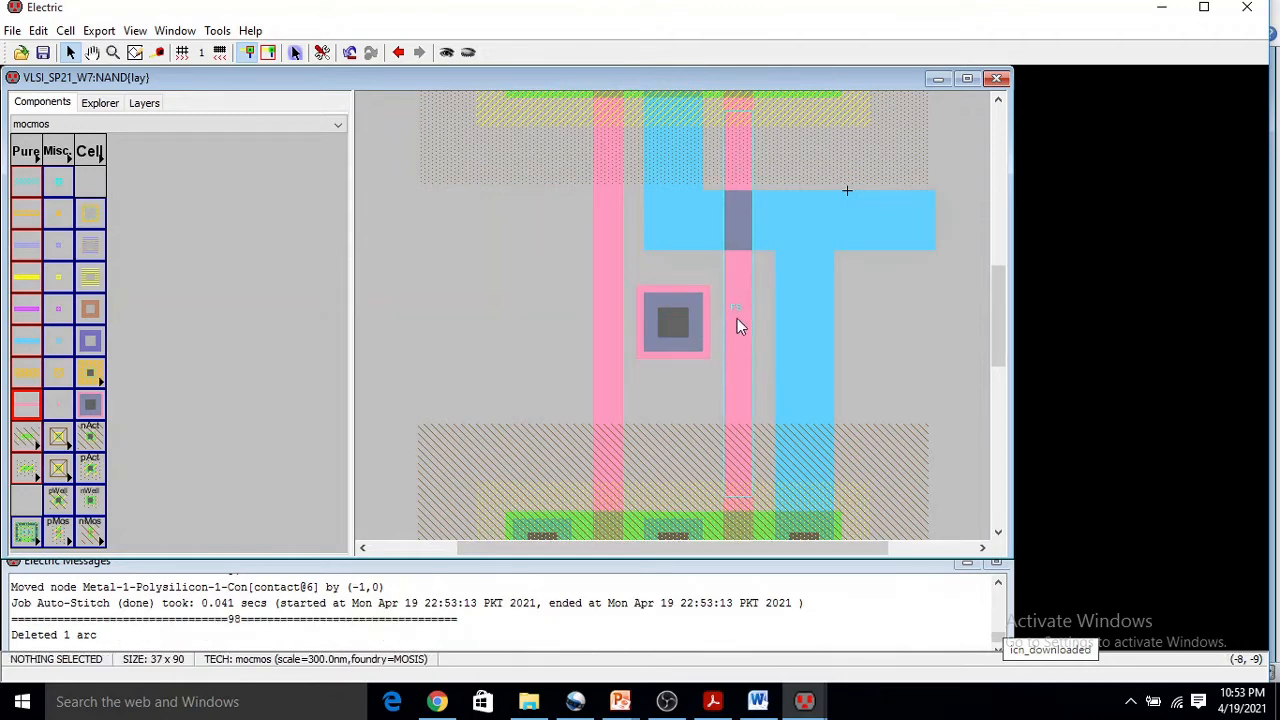
# - Wire the contact to the right gate with Polysilicon-1 and move it 2 units right against the gate
pyautogui.click(737, 318)
pyautogui.rightClick(688, 323)
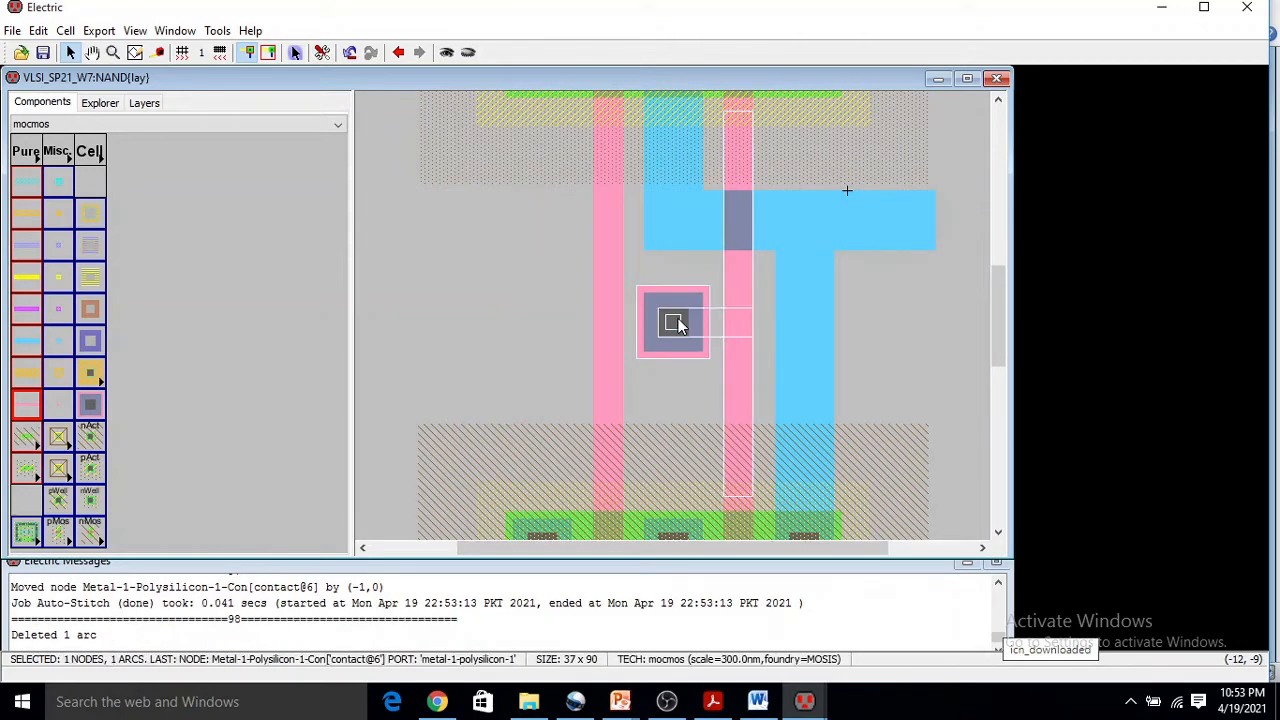
pyautogui.moveTo(675, 325); pyautogui.dragTo(701, 325)
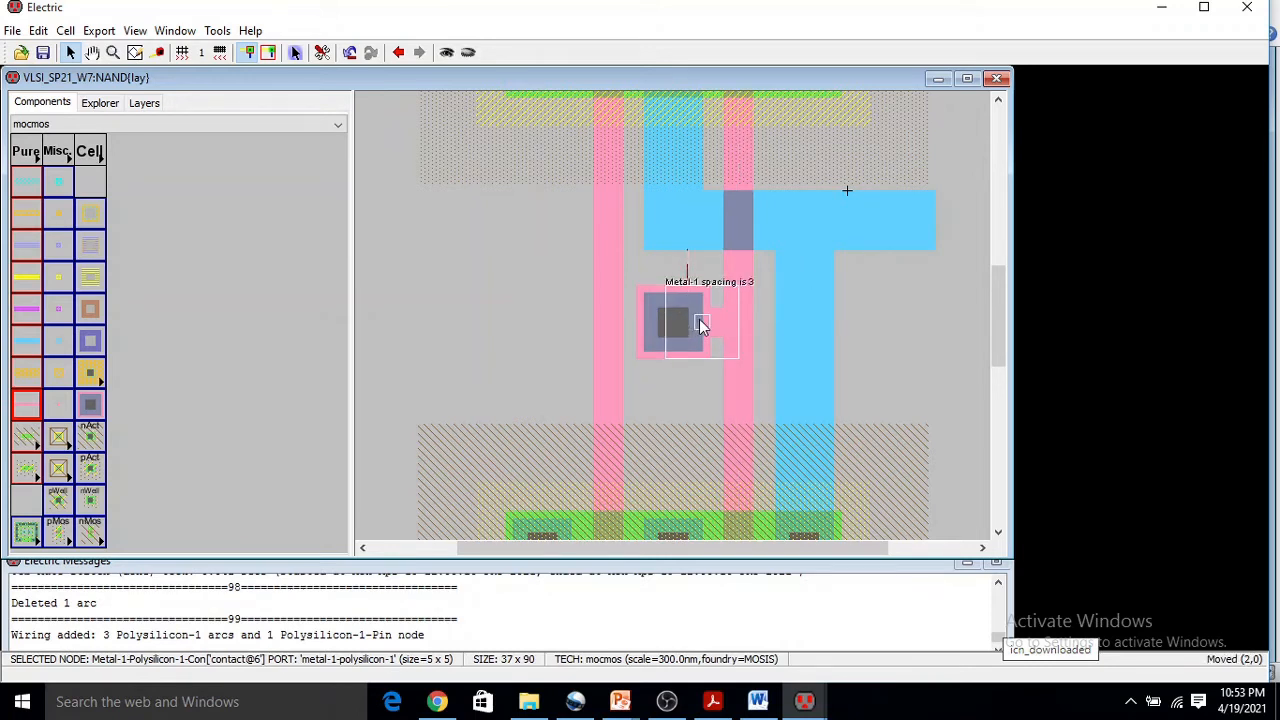
pyautogui.moveTo(701, 324); pyautogui.dragTo(701, 323)
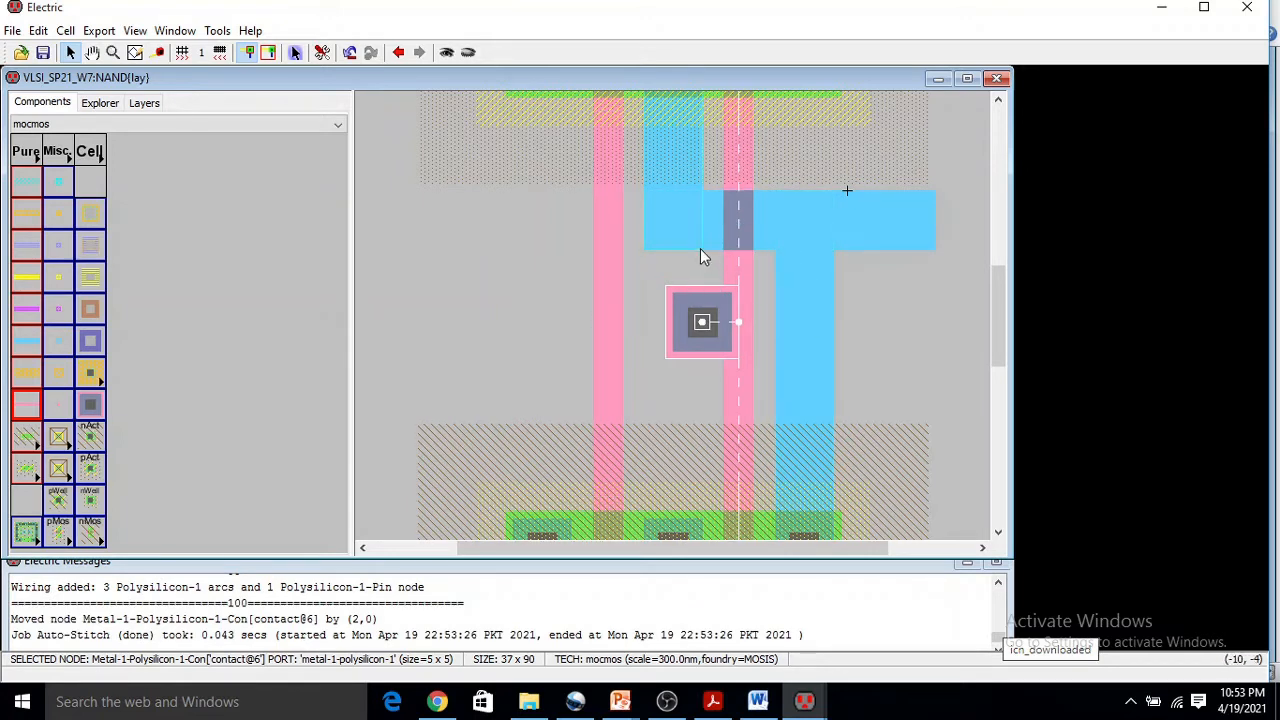
pyautogui.moveTo(701, 323); pyautogui.dragTo(701, 323)
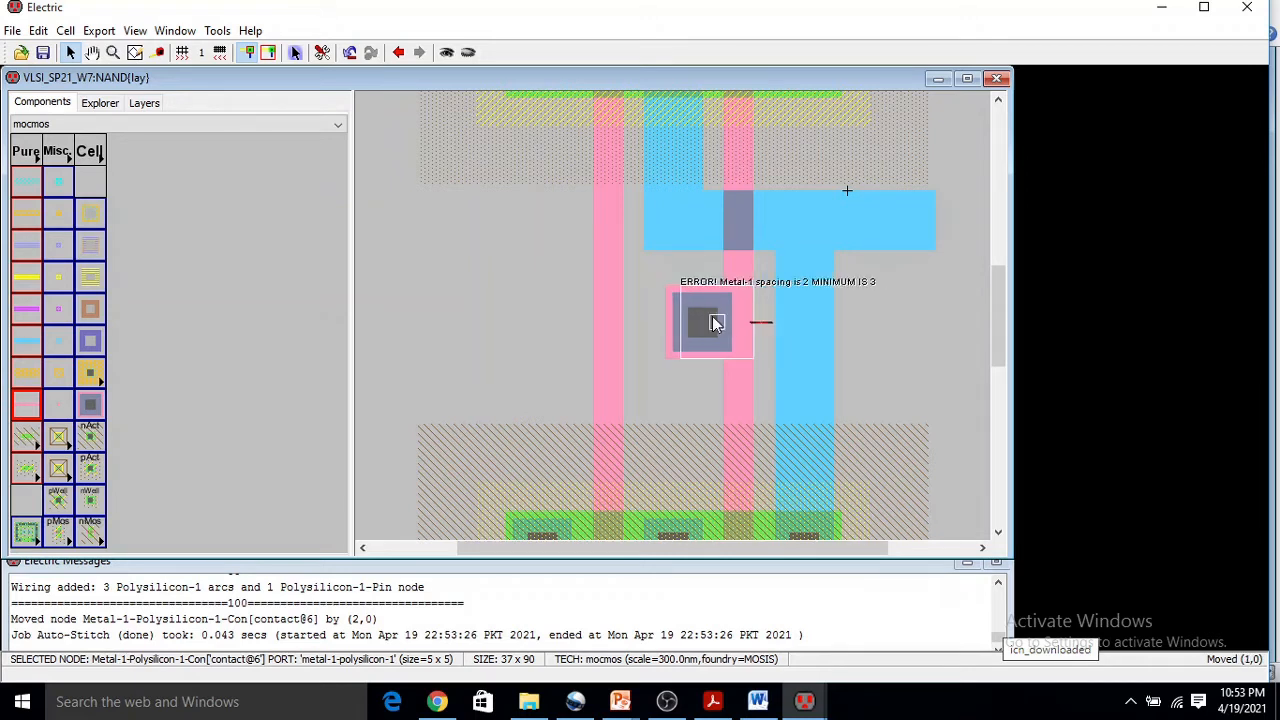
pyautogui.moveTo(701, 323); pyautogui.dragTo(701, 323)
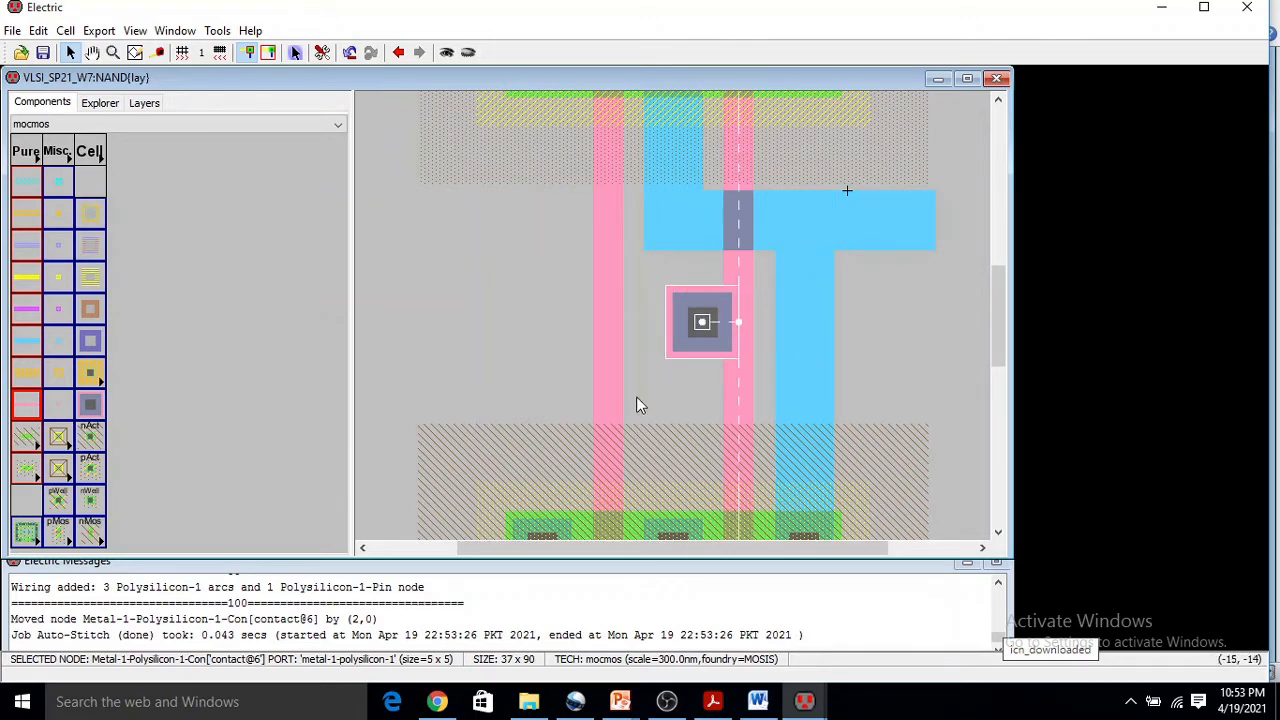
pyautogui.click(651, 397)
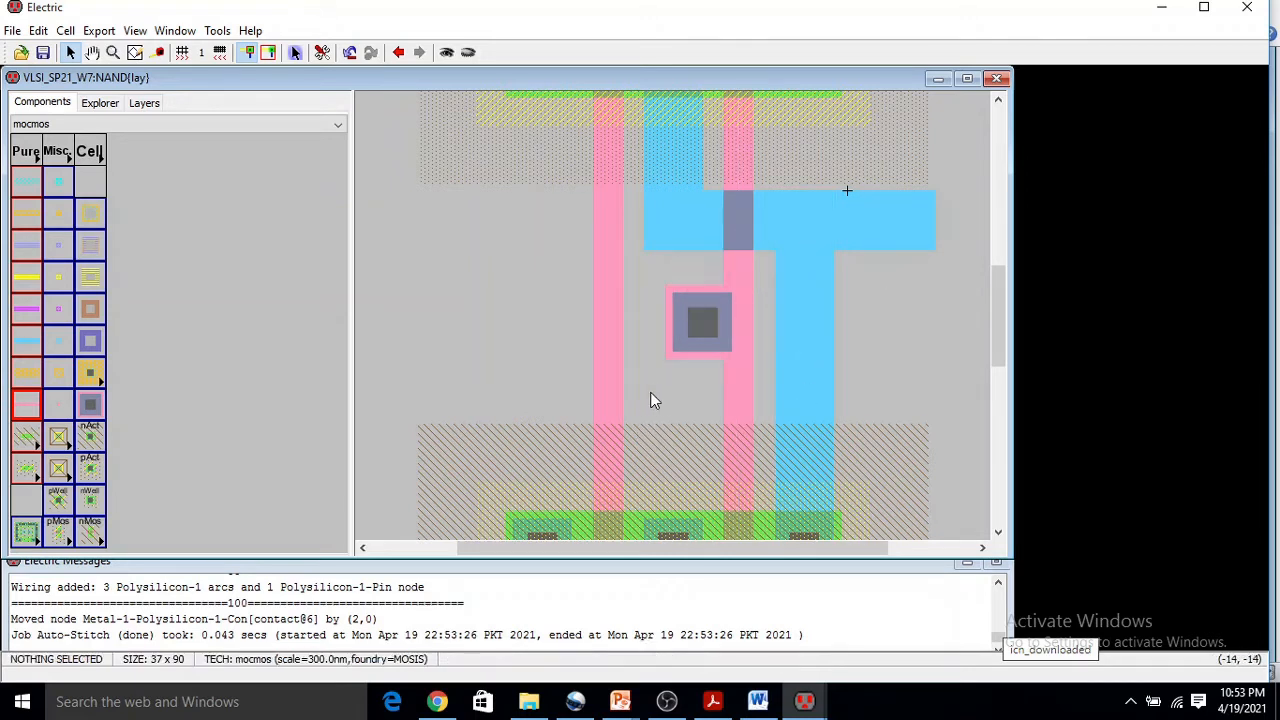
# - Add a second Metal-1-Polysilicon-1 contact beside the left gate, wire it in Polysilicon-1, and move it 4 units right against the gate
pyautogui.click(92, 406)
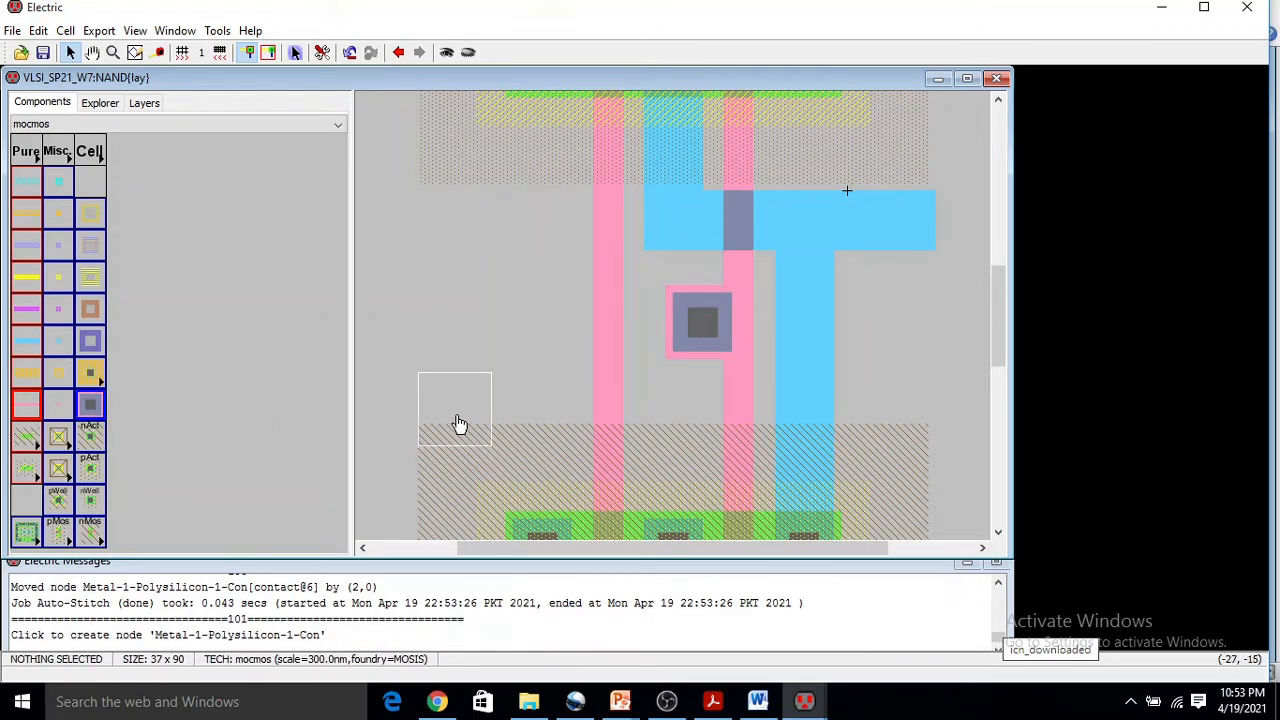
pyautogui.click(513, 425)
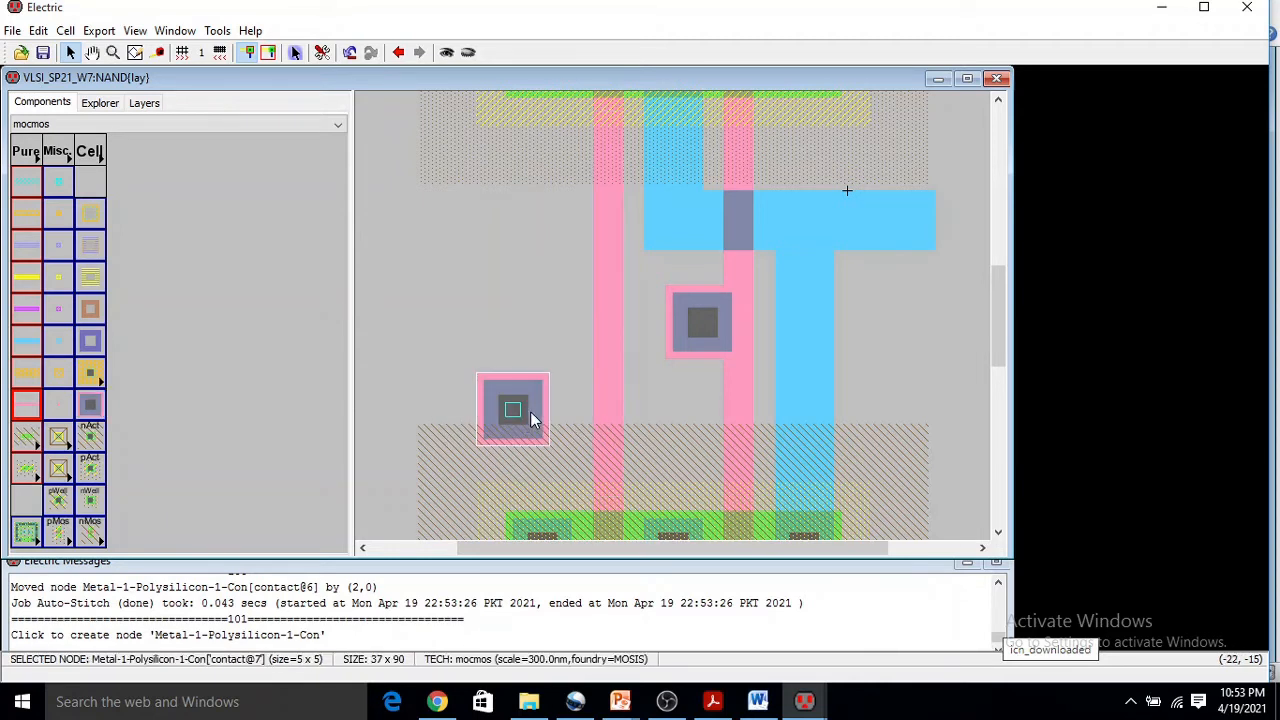
pyautogui.click(600, 407)
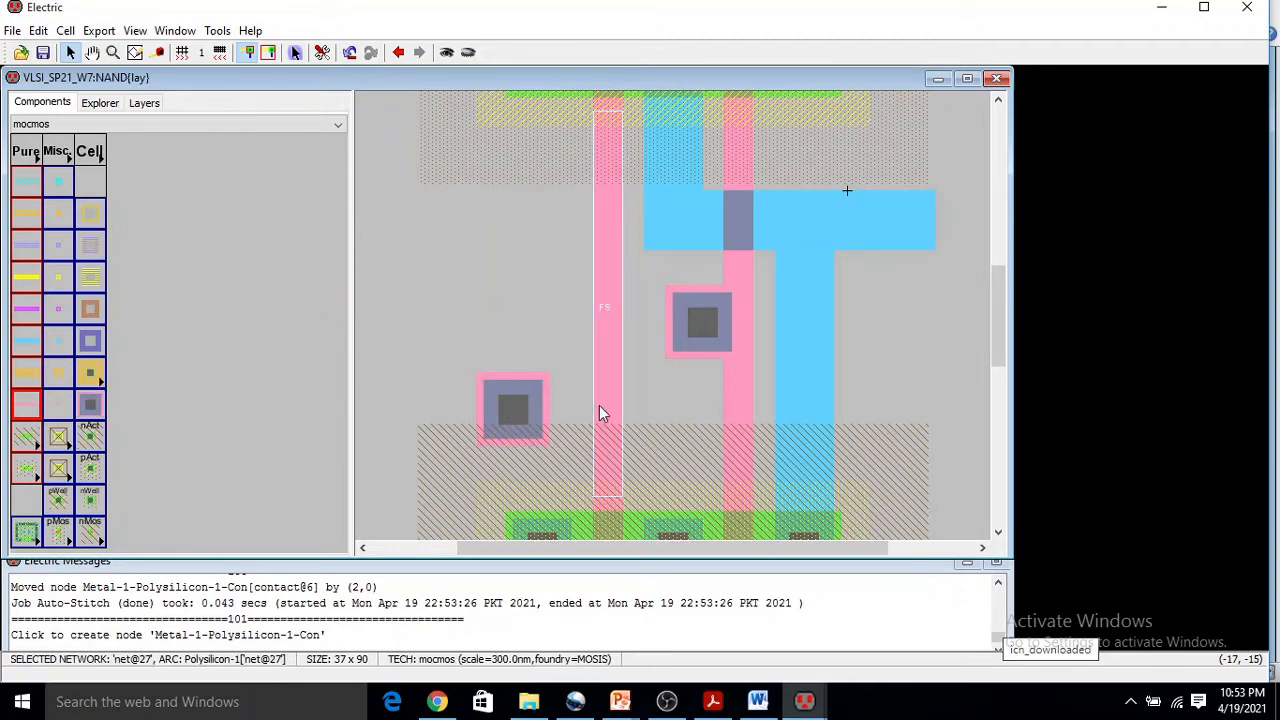
pyautogui.rightClick(515, 404)
pyautogui.moveTo(515, 411); pyautogui.dragTo(571, 416)
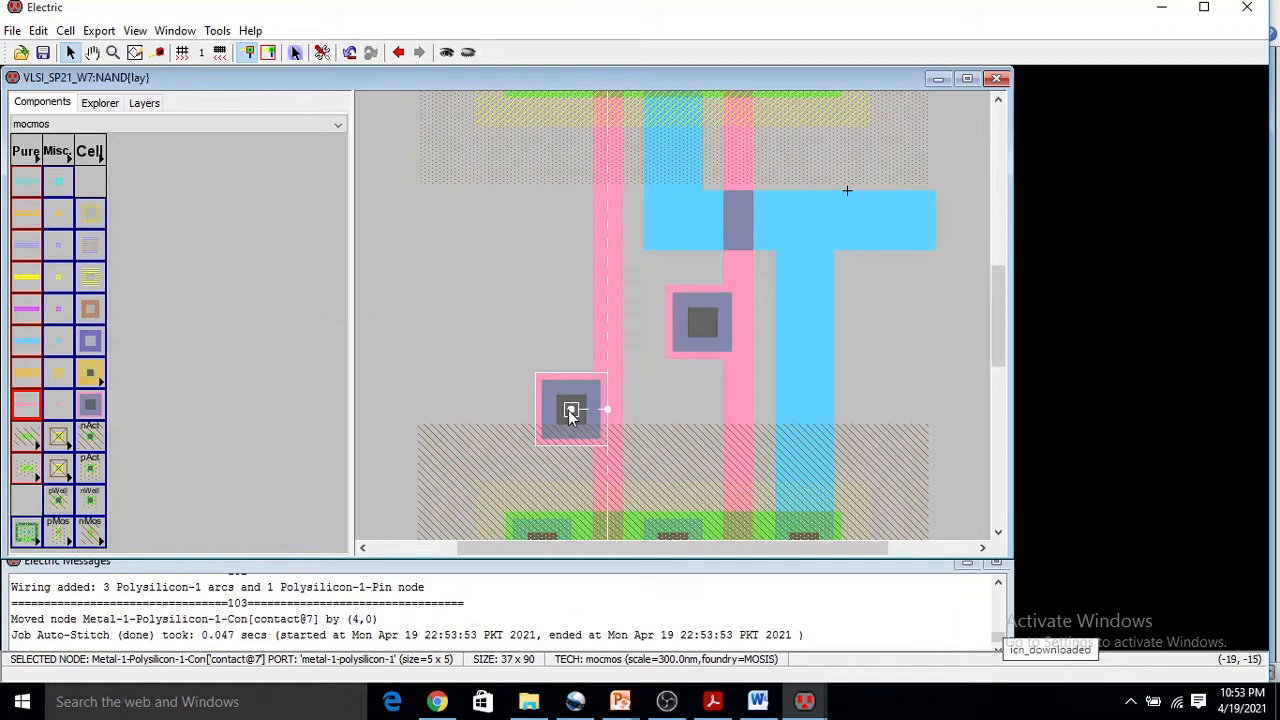
pyautogui.click(543, 335)
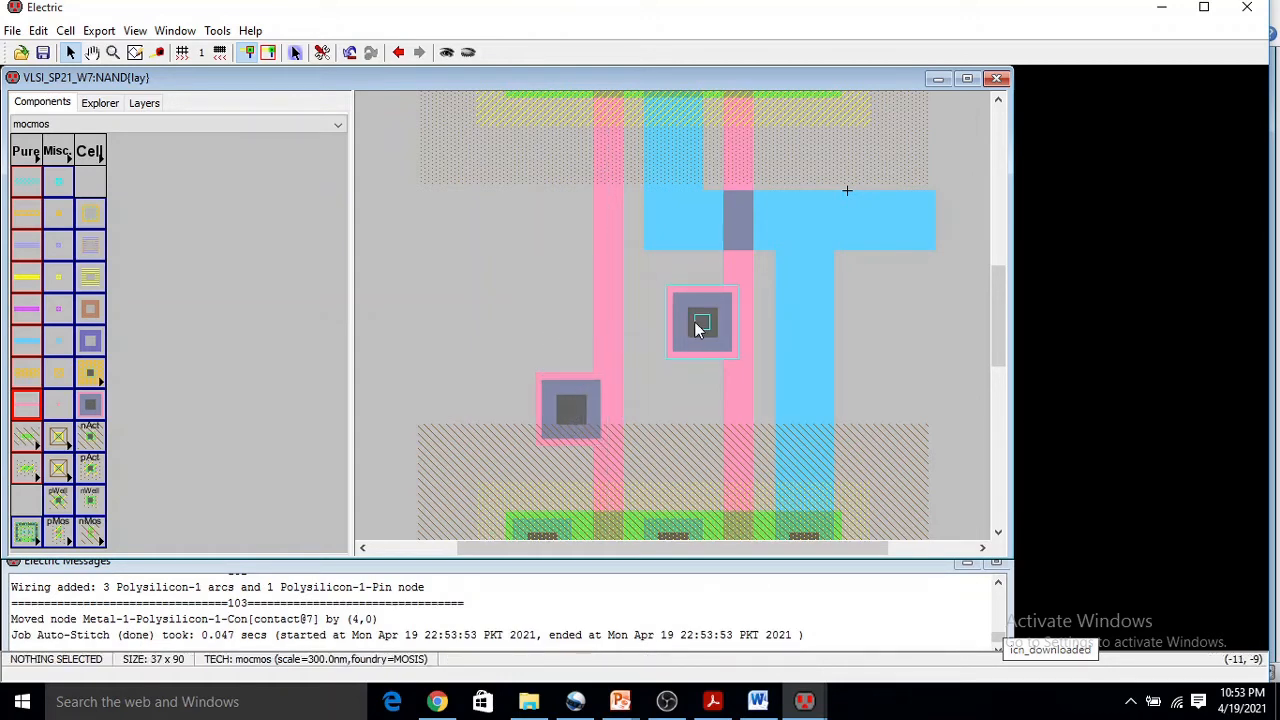
# - Try a Polysilicon-1 arc about 18 units leftward from the right gate's contact across the left gate, and delete it
pyautogui.keyDown('ctrl'); pyautogui.scroll(-2, 697, 318); pyautogui.keyUp('ctrl')
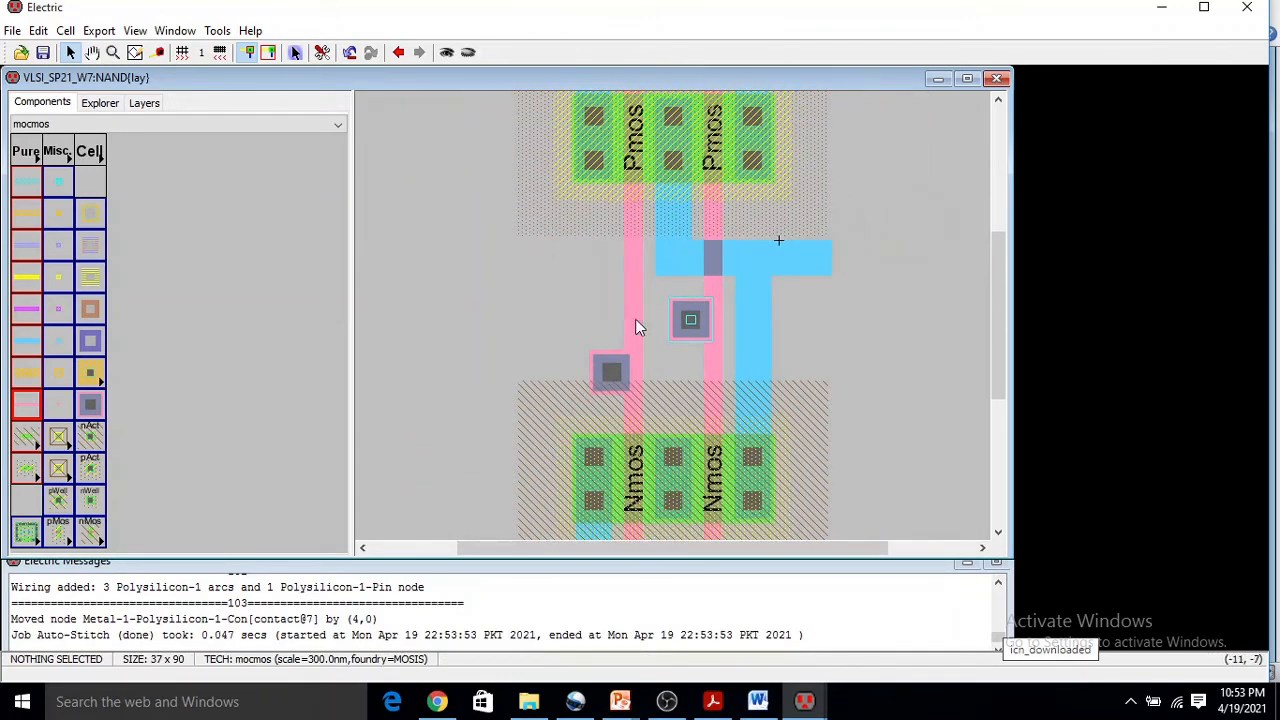
pyautogui.click(690, 320)
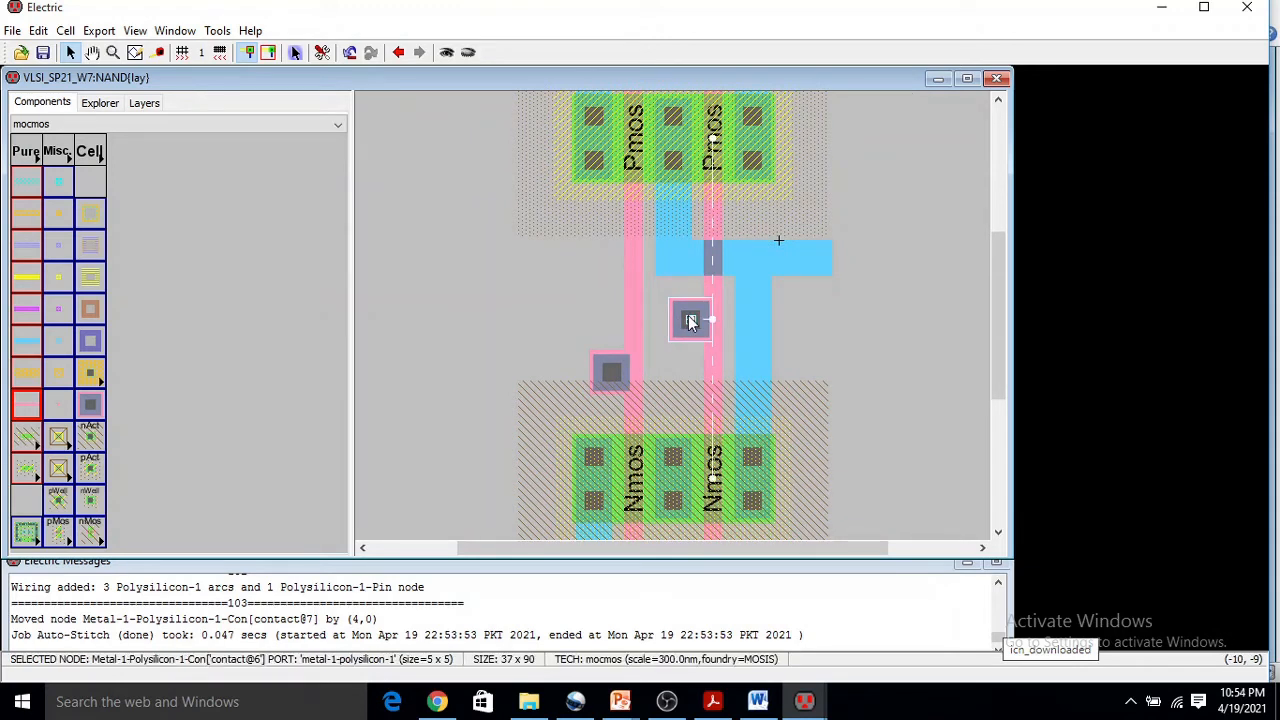
pyautogui.rightClick(535, 320)
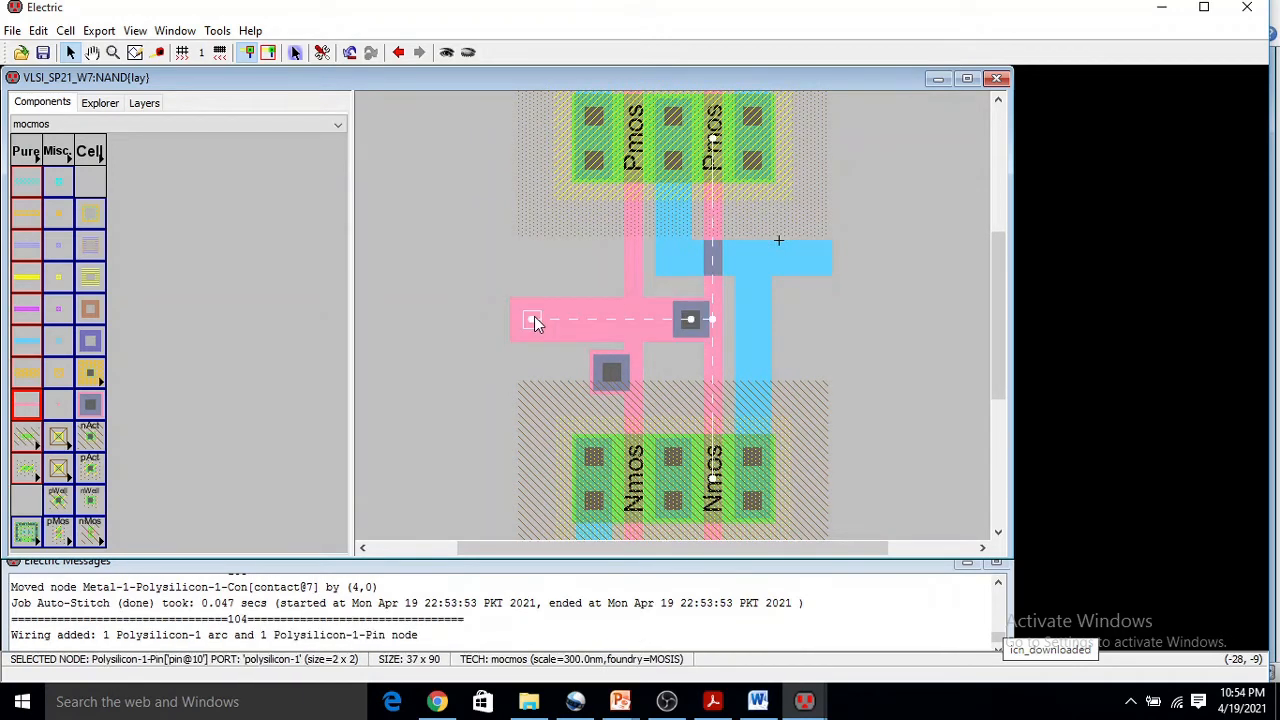
pyautogui.click(614, 321)
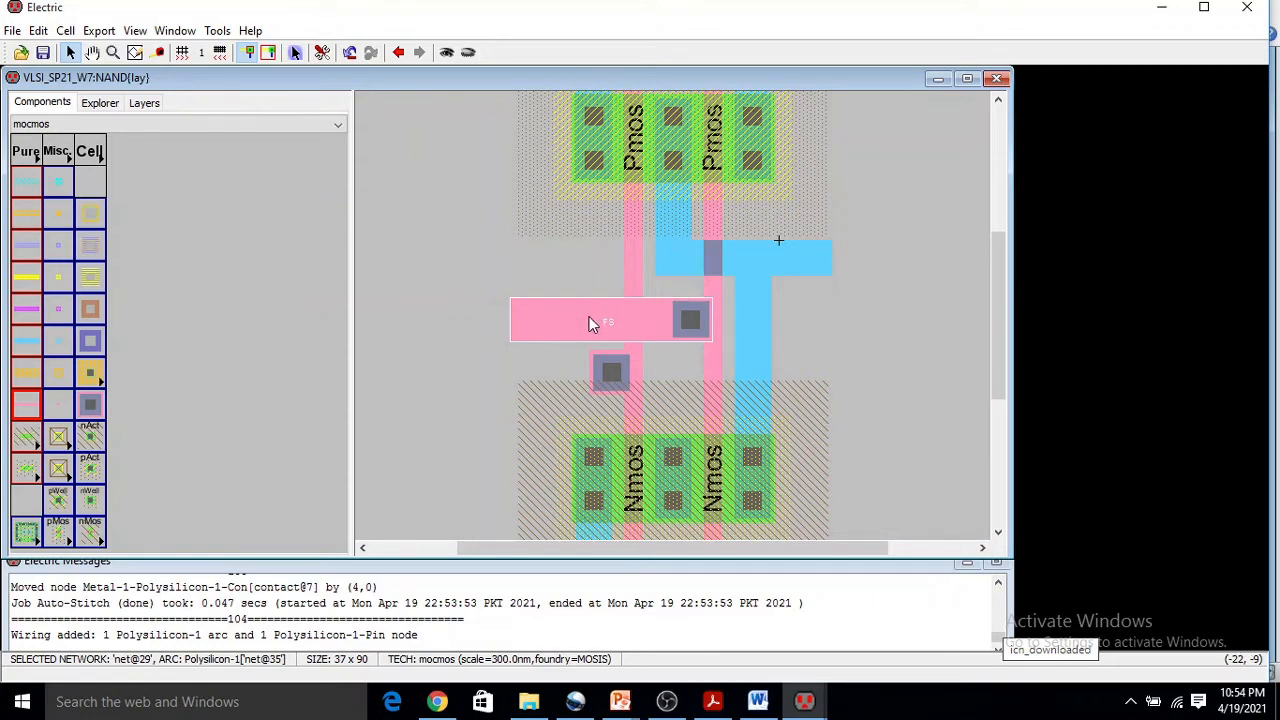
pyautogui.press('Delete')
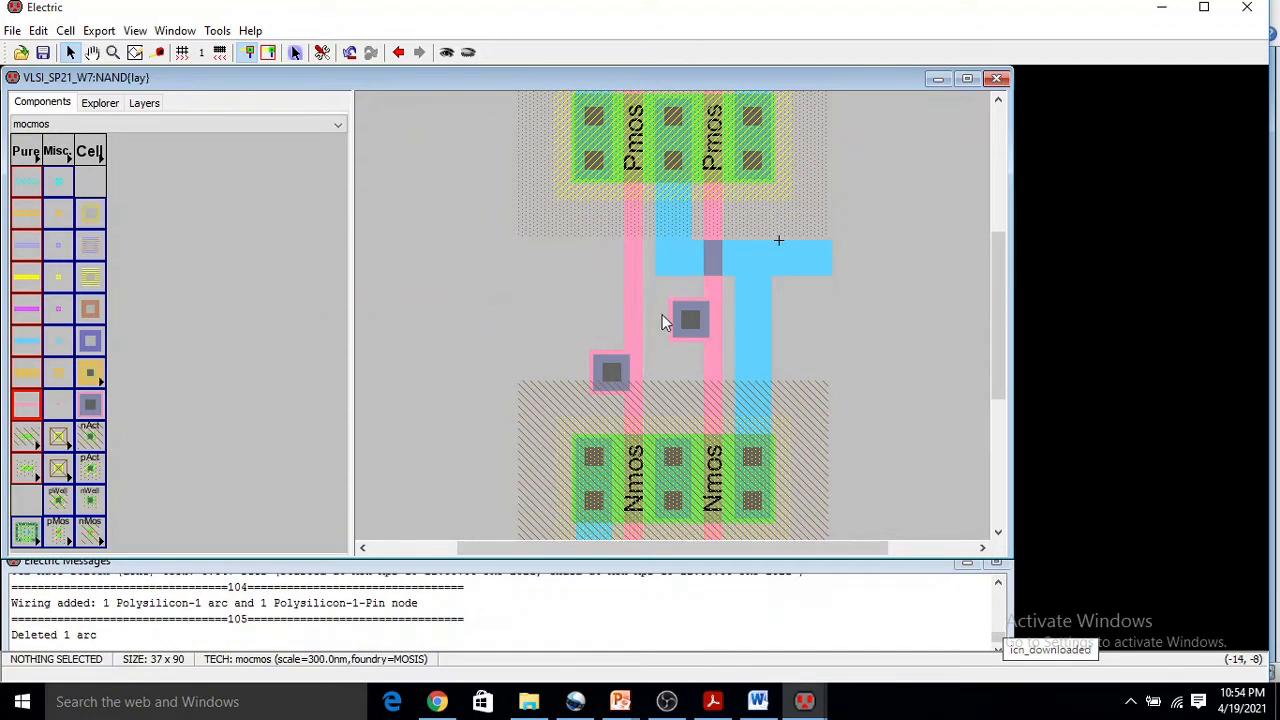
# - Draw Metal-1 arcs leftward from both input contacts, about 15 units from the right gate's contact and 7 units from the left gate's
pyautogui.click(694, 319)
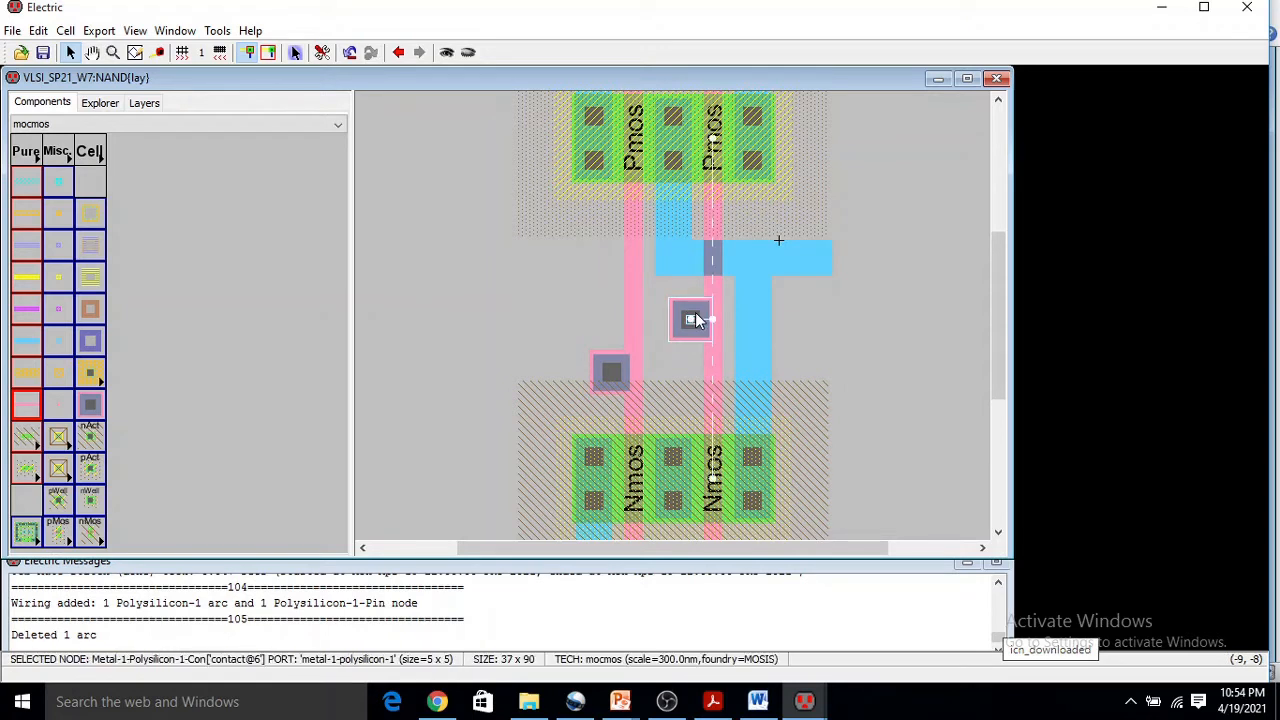
pyautogui.click(31, 342)
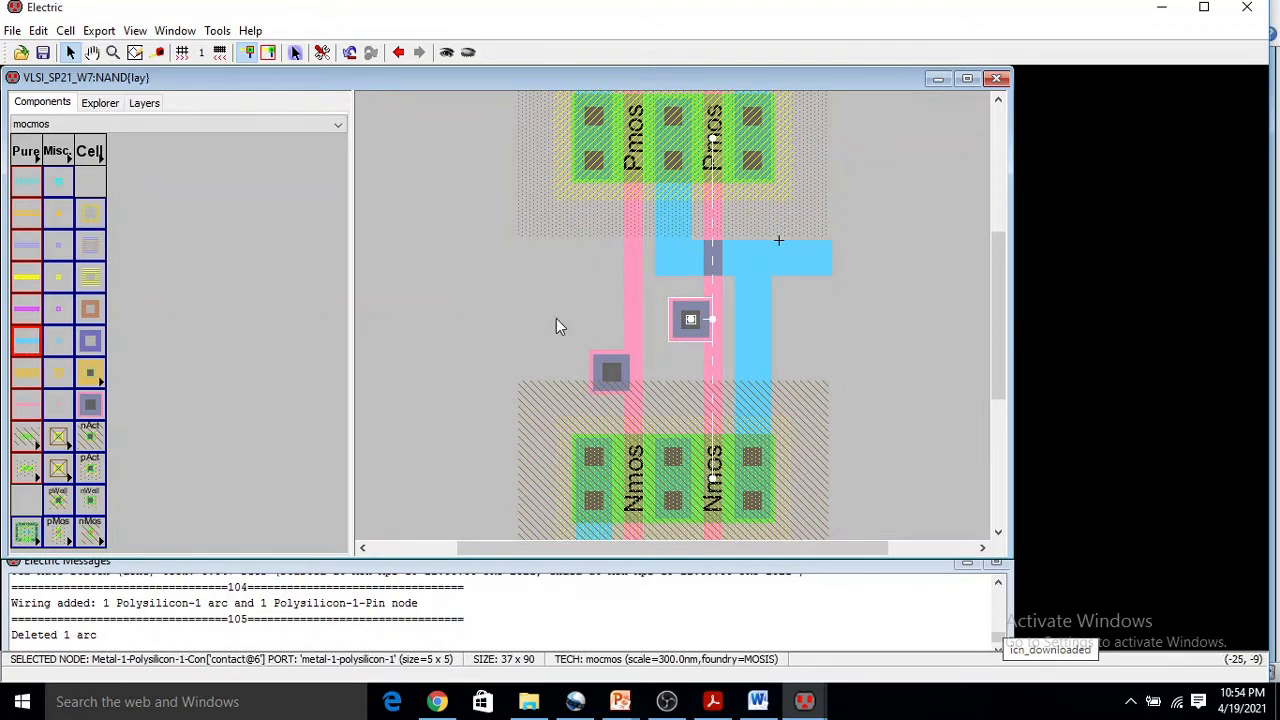
pyautogui.rightClick(560, 323)
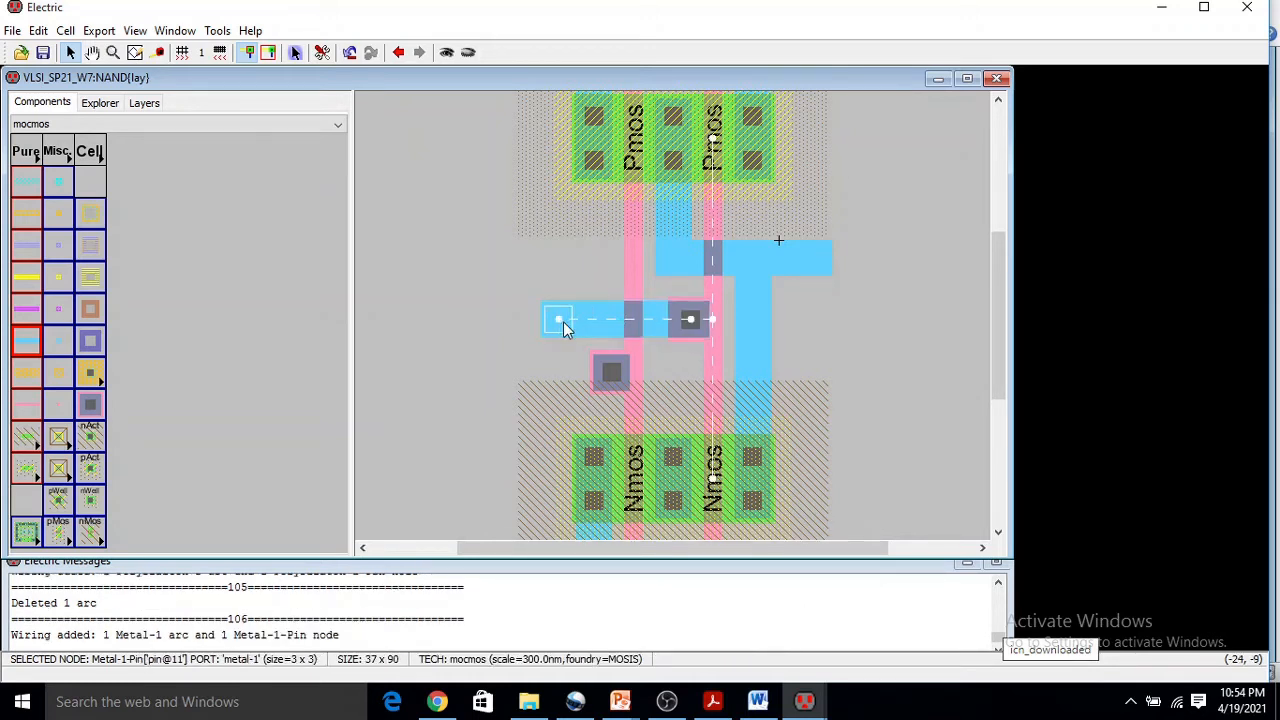
pyautogui.click(612, 373)
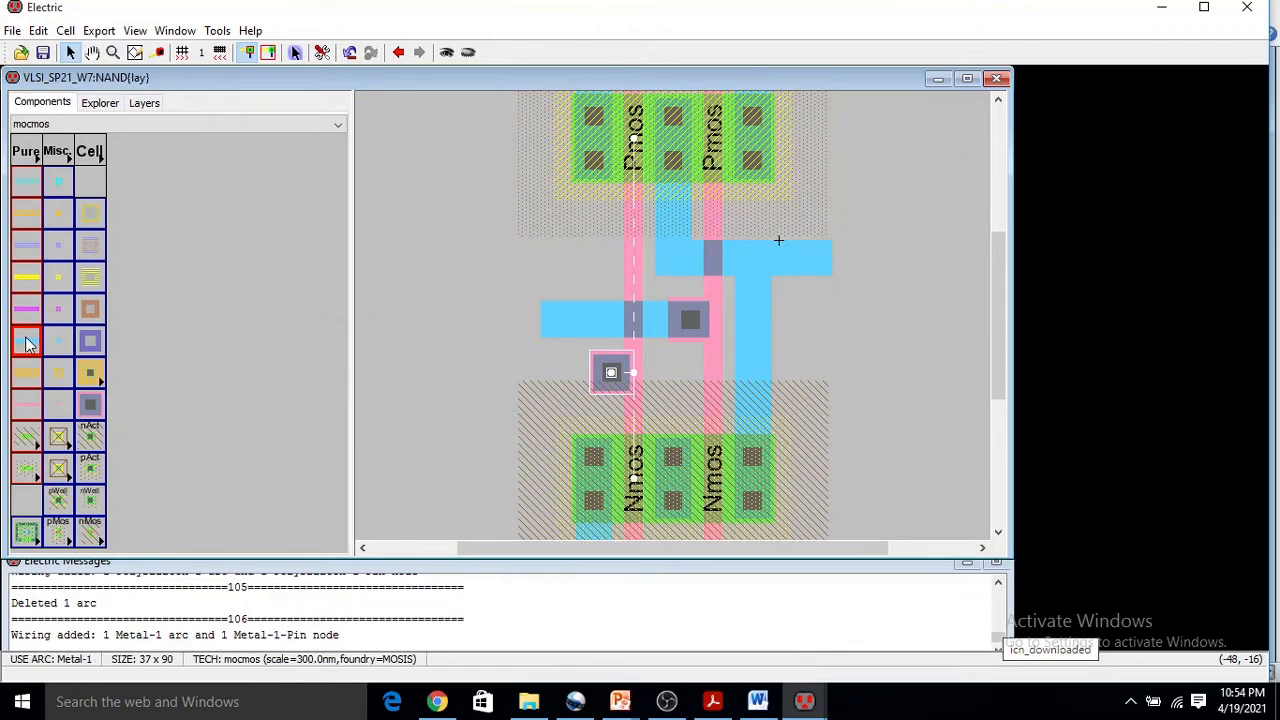
pyautogui.rightClick(547, 372)
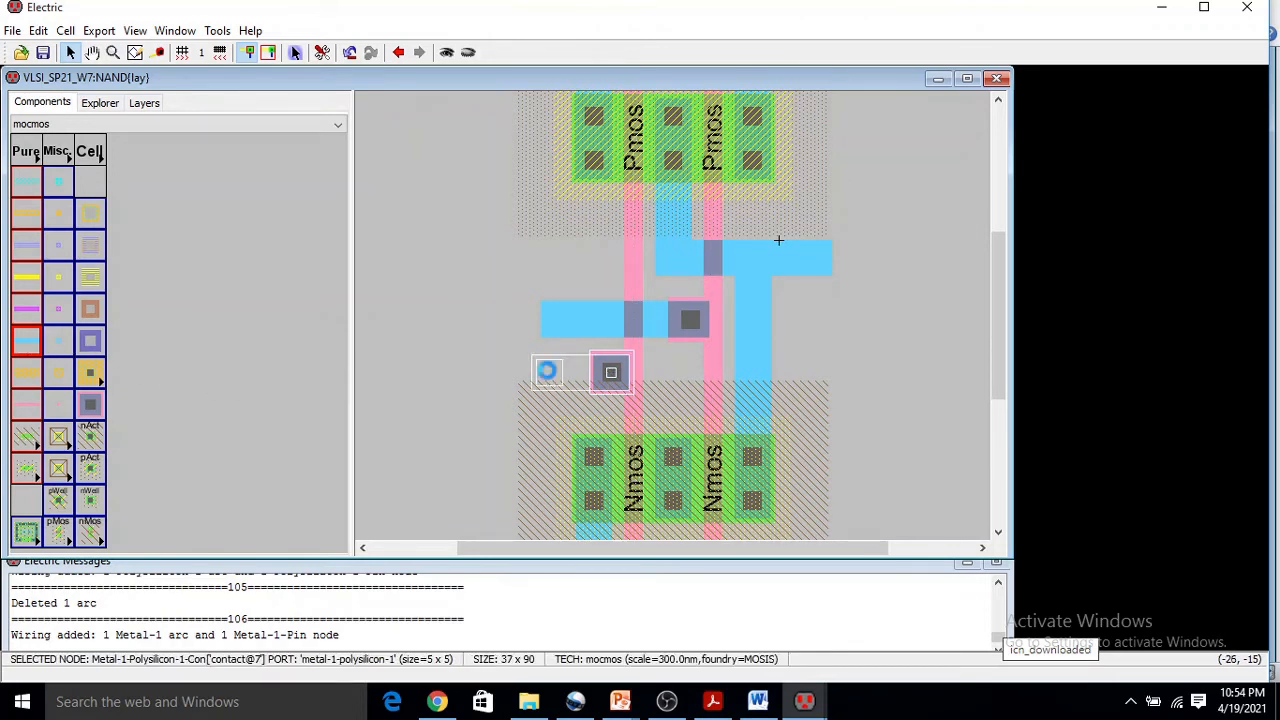
# - Align the upper Metal-1 input arc's left end with the lower arc's end, and move the left gate's contact 1 unit down
pyautogui.rightClick(557, 320)
pyautogui.moveTo(557, 322)
pyautogui.mouseDown()
pyautogui.moveTo(543, 322)
pyautogui.moveTo(554, 316)
pyautogui.mouseUp()
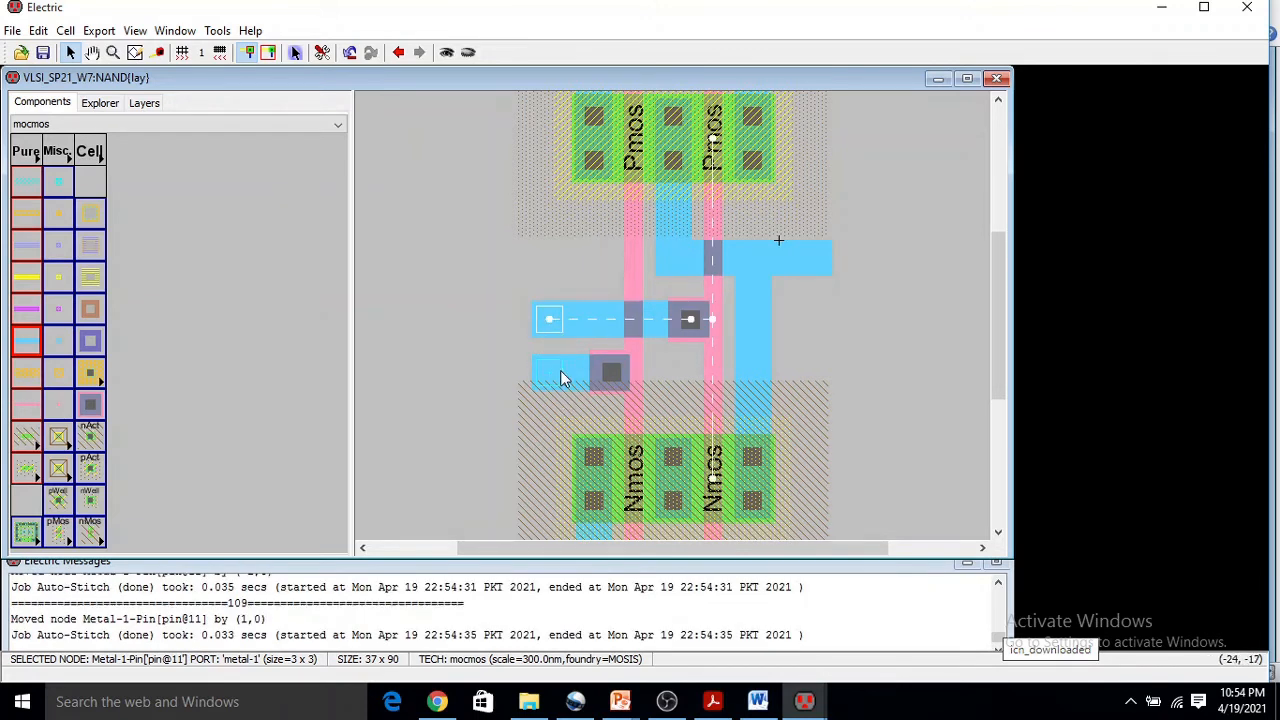
pyautogui.click(613, 374)
pyautogui.moveTo(613, 374); pyautogui.dragTo(613, 381)
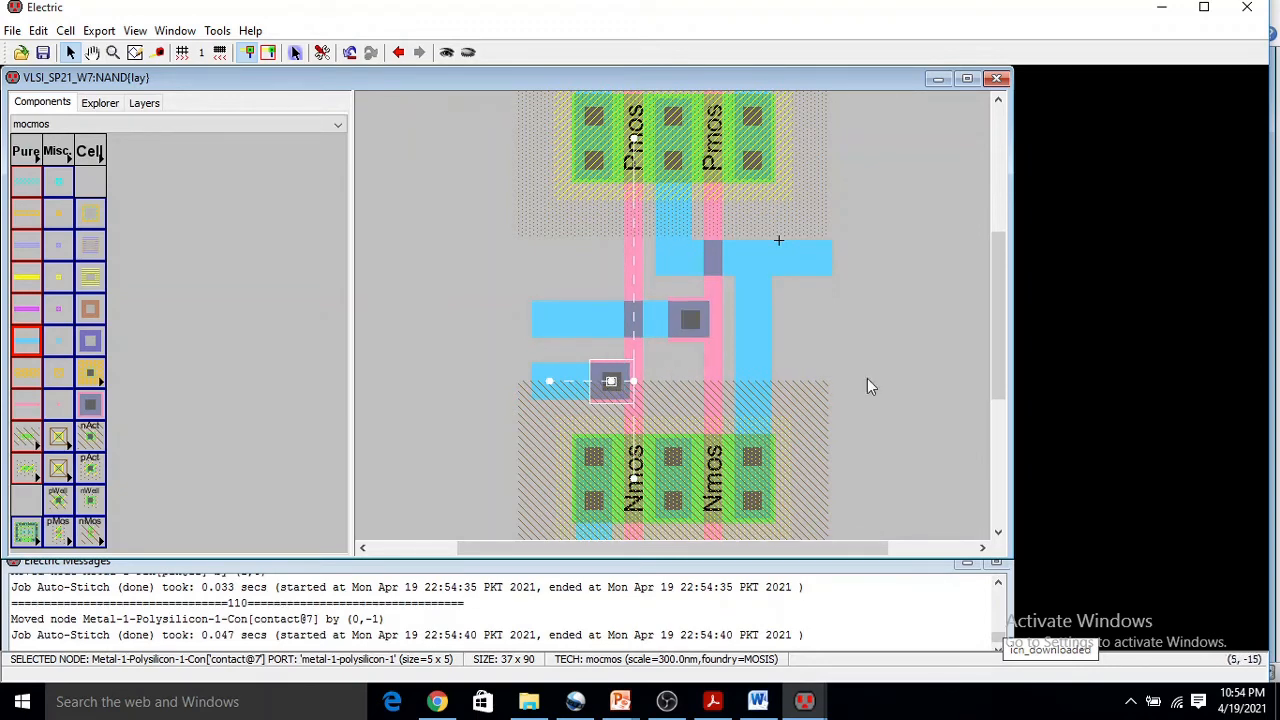
# - Move the NMOS transistors, the substrate contact row below them and the attached input and output wiring 11 units down
pyautogui.click(971, 368)
pyautogui.scroll(-3, 965, 365)
pyautogui.keyDown('ctrl'); pyautogui.scroll(-3, 943, 345); pyautogui.keyUp('ctrl')
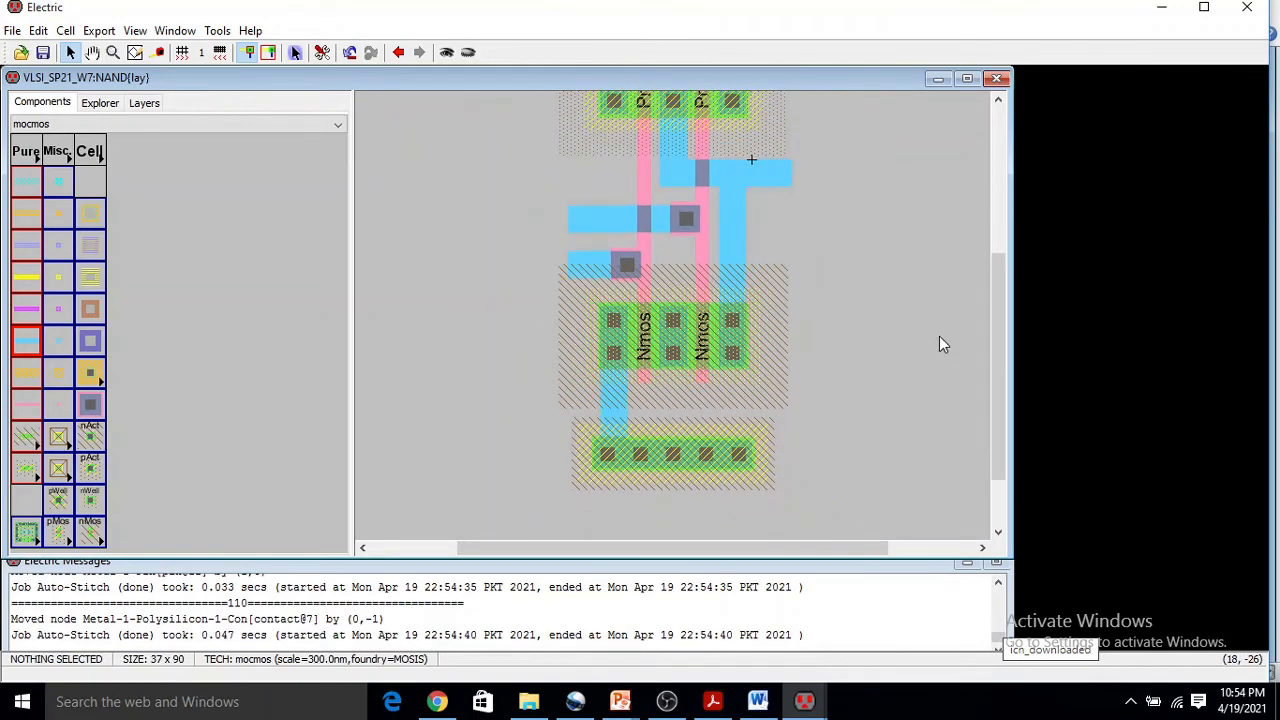
pyautogui.keyDown('ctrl'); pyautogui.scroll(-3, 941, 342); pyautogui.keyUp('ctrl')
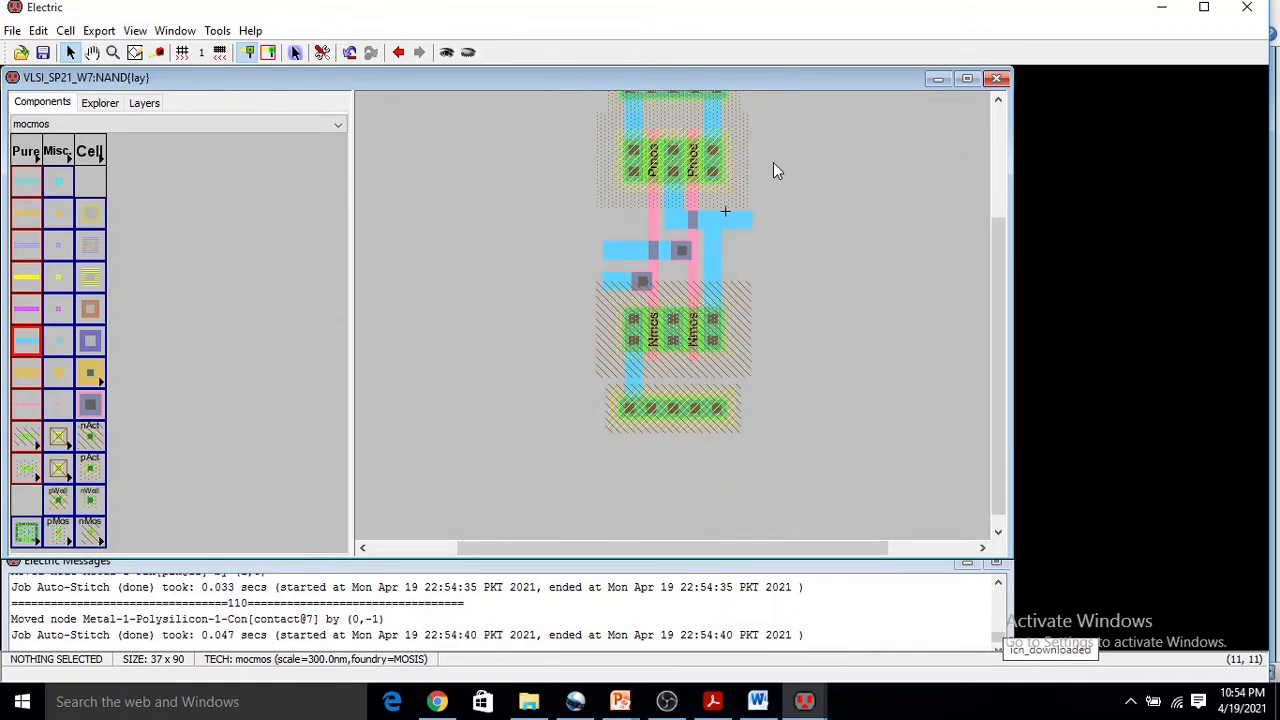
pyautogui.moveTo(840, 287); pyautogui.dragTo(909, 369)
pyautogui.moveTo(806, 291); pyautogui.dragTo(579, 435)
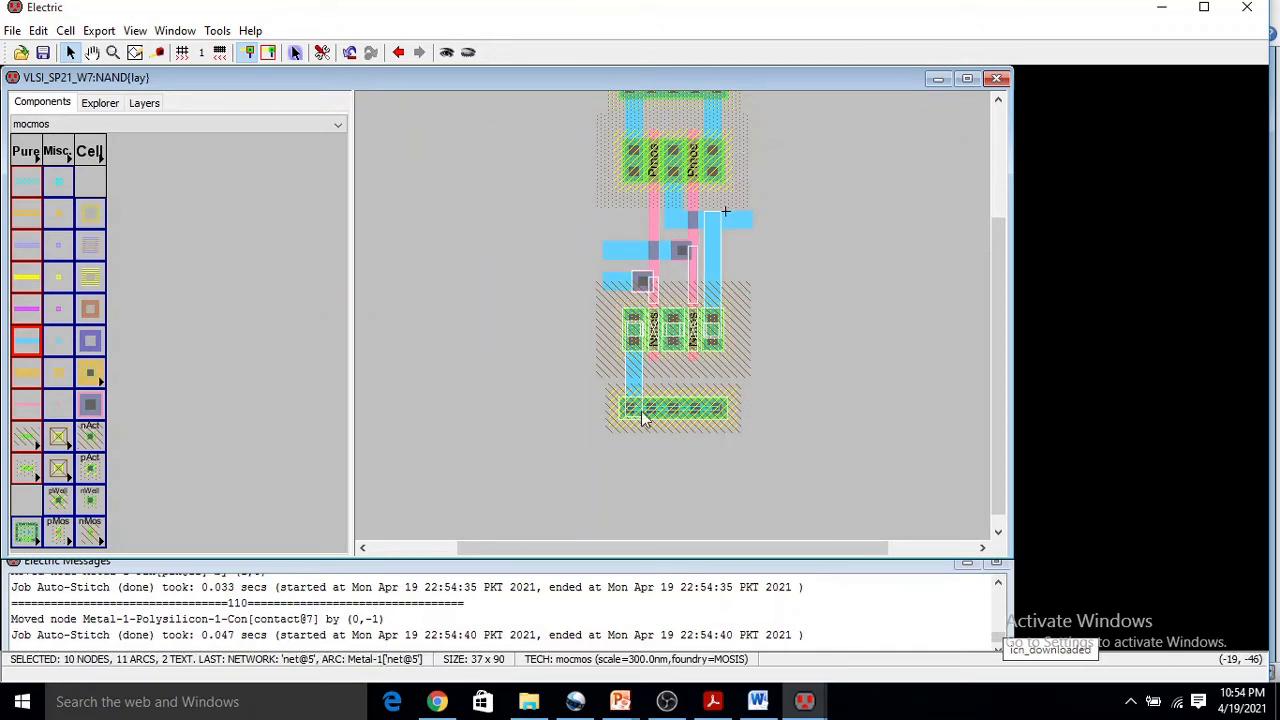
pyautogui.press('Down')
pyautogui.press('Down')
pyautogui.press('Down')
pyautogui.press('Down')
pyautogui.press('Down')
pyautogui.press('Down')
pyautogui.press('Down')
pyautogui.press('Down')
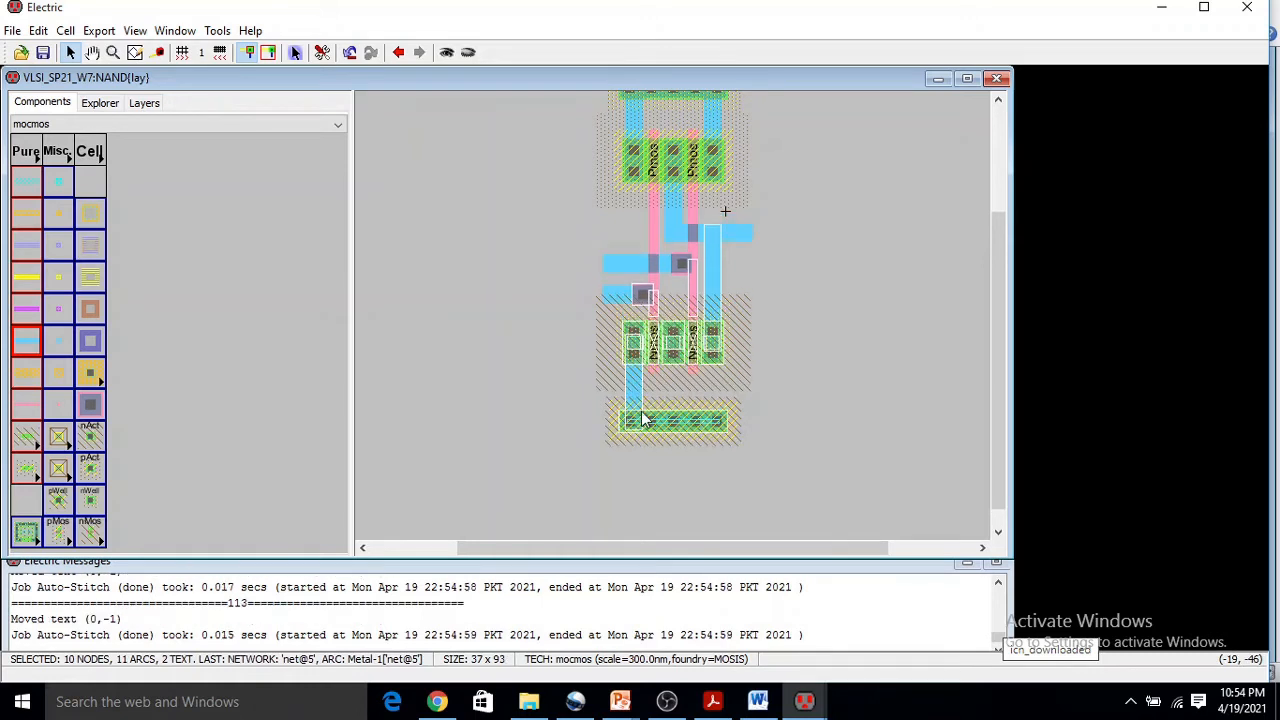
pyautogui.press('Down')
pyautogui.press('Down')
pyautogui.press('Down')
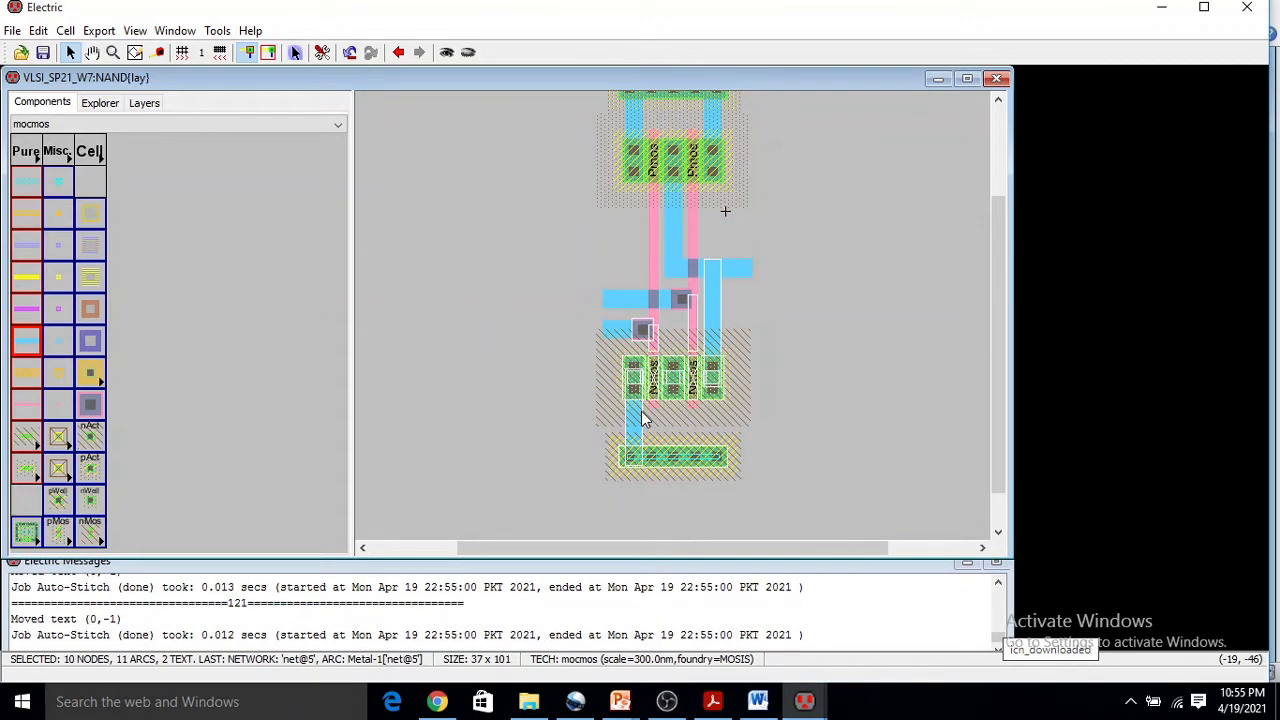
# - Reselect the lower half of the layout, including the left gate's input wire, and shift it another 3 units down
pyautogui.click(766, 317)
pyautogui.moveTo(860, 334); pyautogui.dragTo(574, 511)
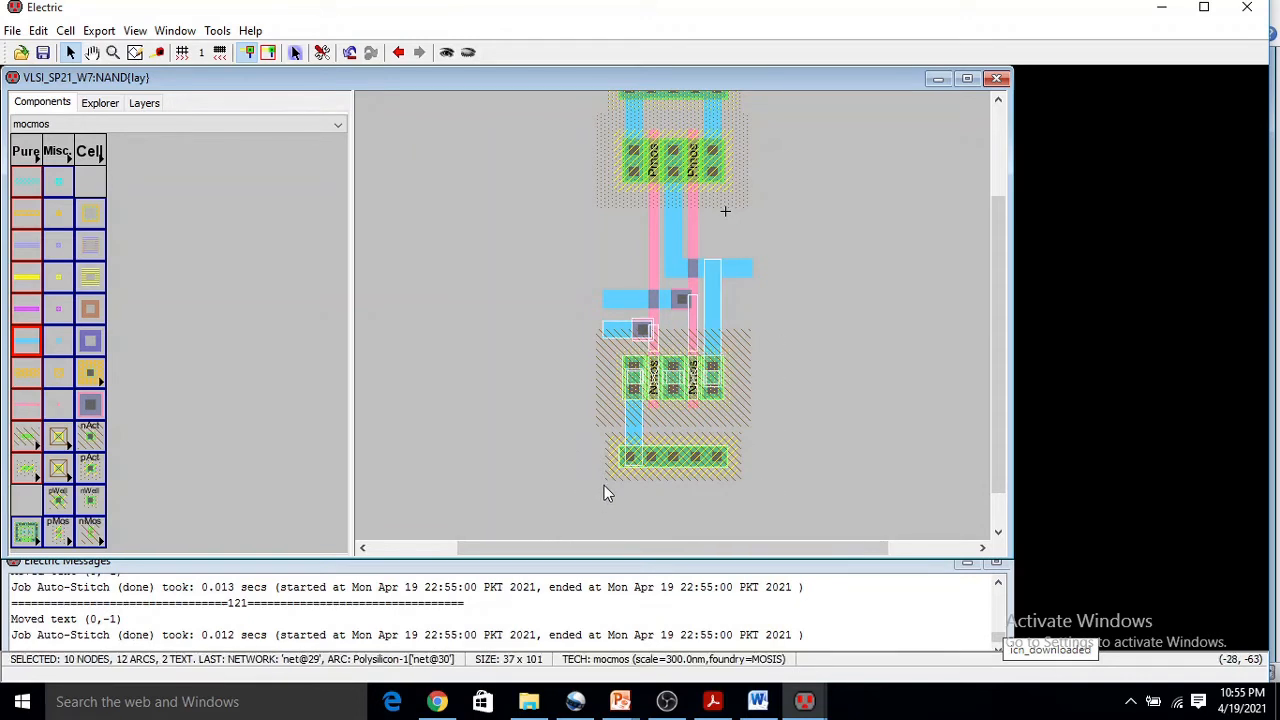
pyautogui.press('Down')
pyautogui.press('Down')
pyautogui.press('Up')
pyautogui.press('Up')
pyautogui.press('Down')
pyautogui.press('Down')
pyautogui.press('Down')
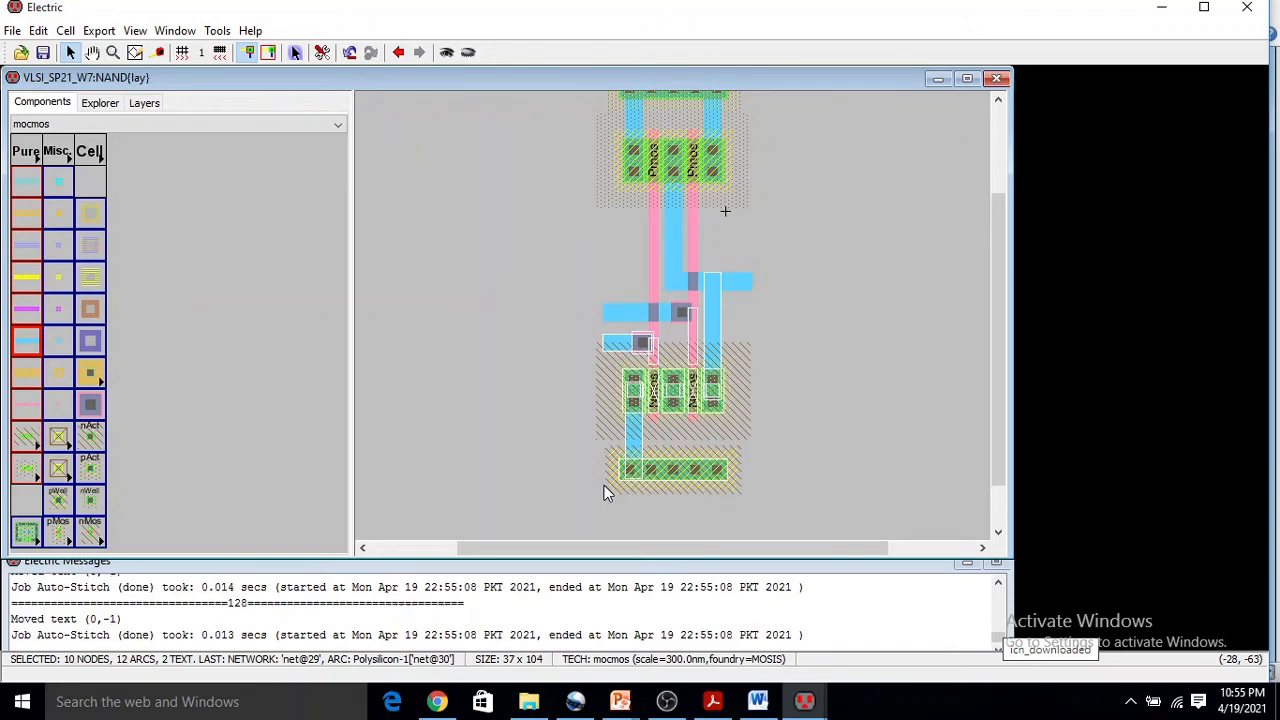
pyautogui.click(860, 330)
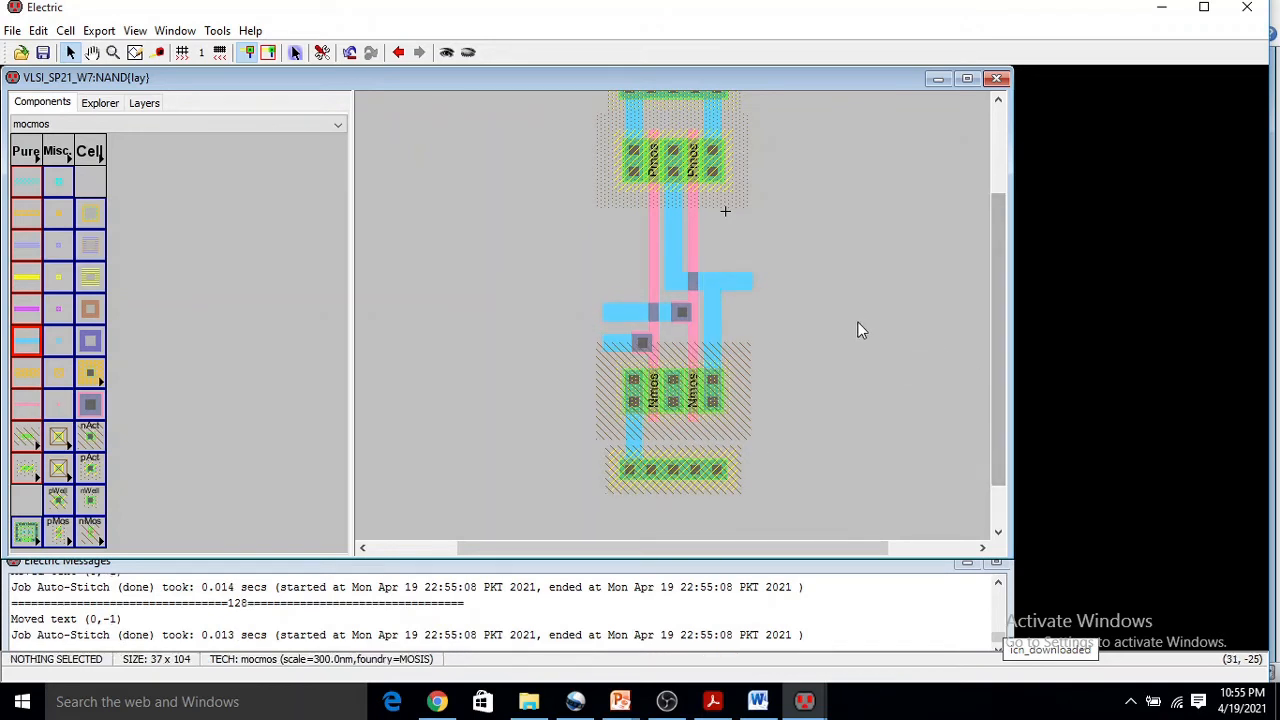
# - Move the horizontal Metal-1 output arc between the PMOS and NMOS transistors up 11 units
pyautogui.click(735, 284)
pyautogui.press('Up')
pyautogui.press('Up')
pyautogui.press('Up')
pyautogui.press('Up')
pyautogui.press('Up')
pyautogui.press('Up')
pyautogui.press('Up')
pyautogui.press('Up')
pyautogui.press('Up')
pyautogui.press('Up')
pyautogui.press('Up')
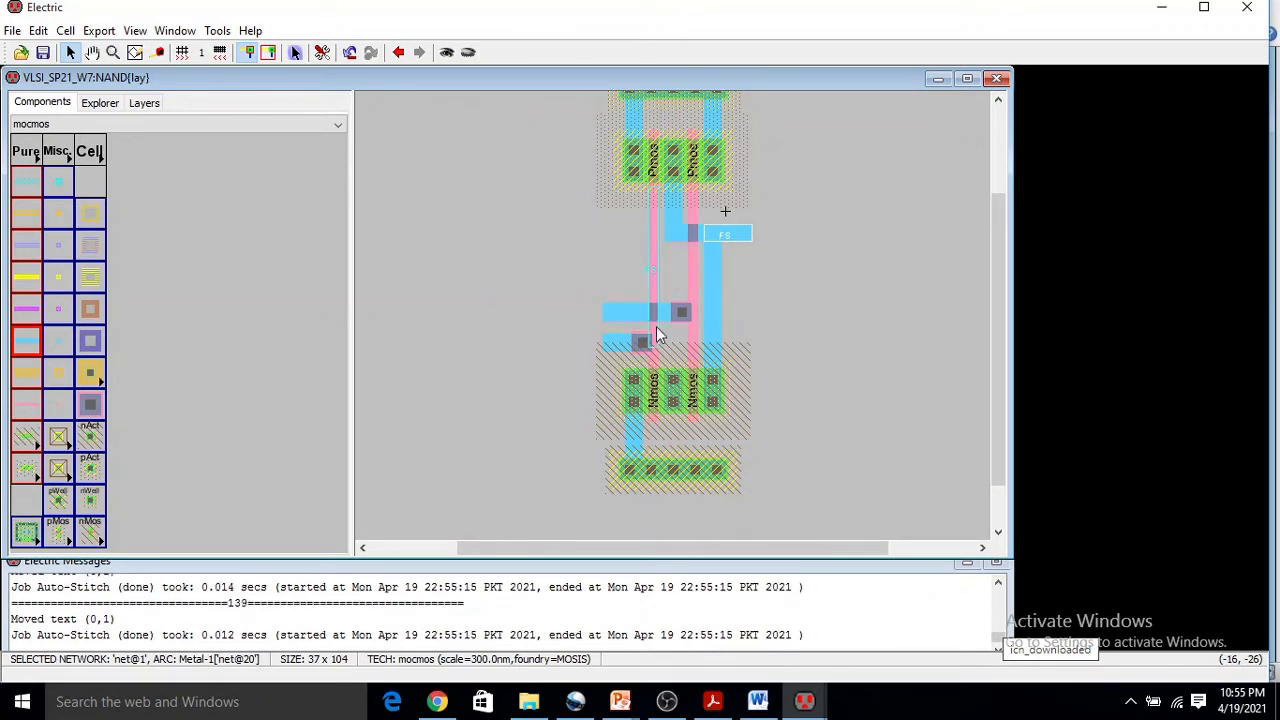
# - Move the upper Metal-1 input arc, with its polysilicon contact, up 7 units
pyautogui.click(675, 313)
pyautogui.press('Up')
pyautogui.press('Up')
pyautogui.press('Up')
pyautogui.press('Up')
pyautogui.press('Up')
pyautogui.press('Up')
pyautogui.press('Up')
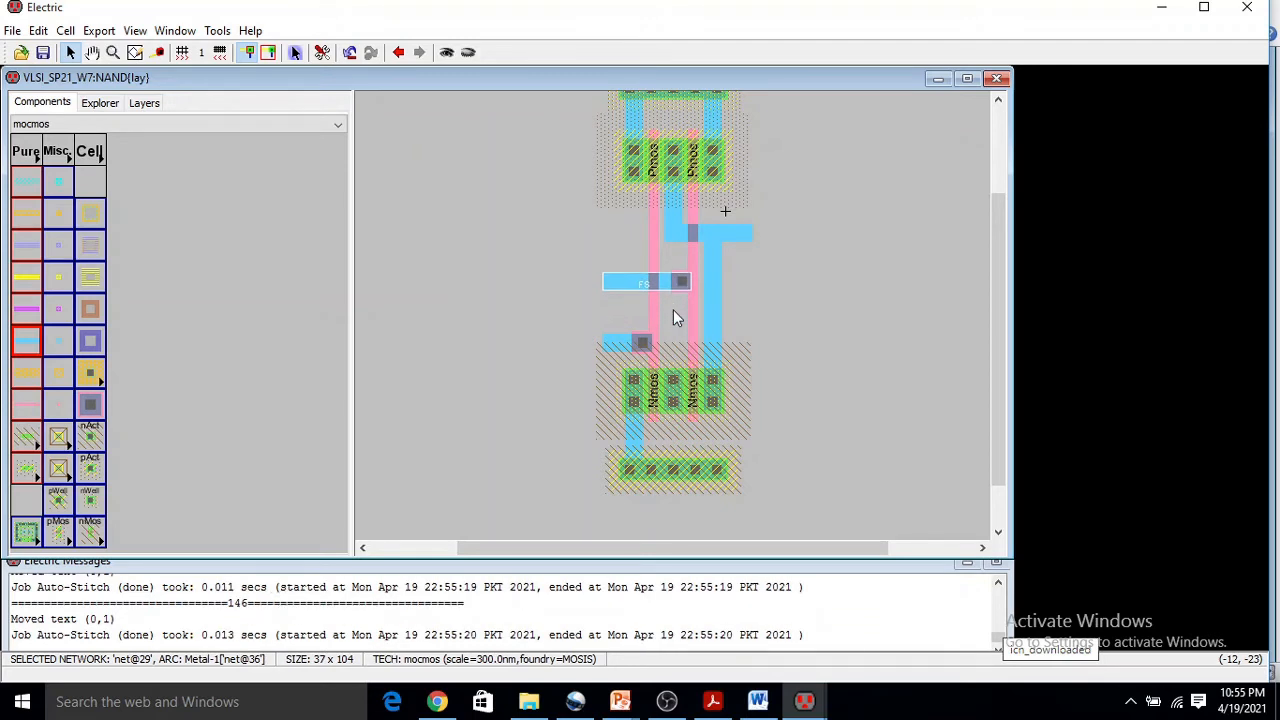
# - Move the lower Metal-1 input arc, with its polysilicon contact, up 4 units in total and clear the selection
pyautogui.click(643, 345)
pyautogui.press('Up')
pyautogui.press('Up')
pyautogui.press('Down')
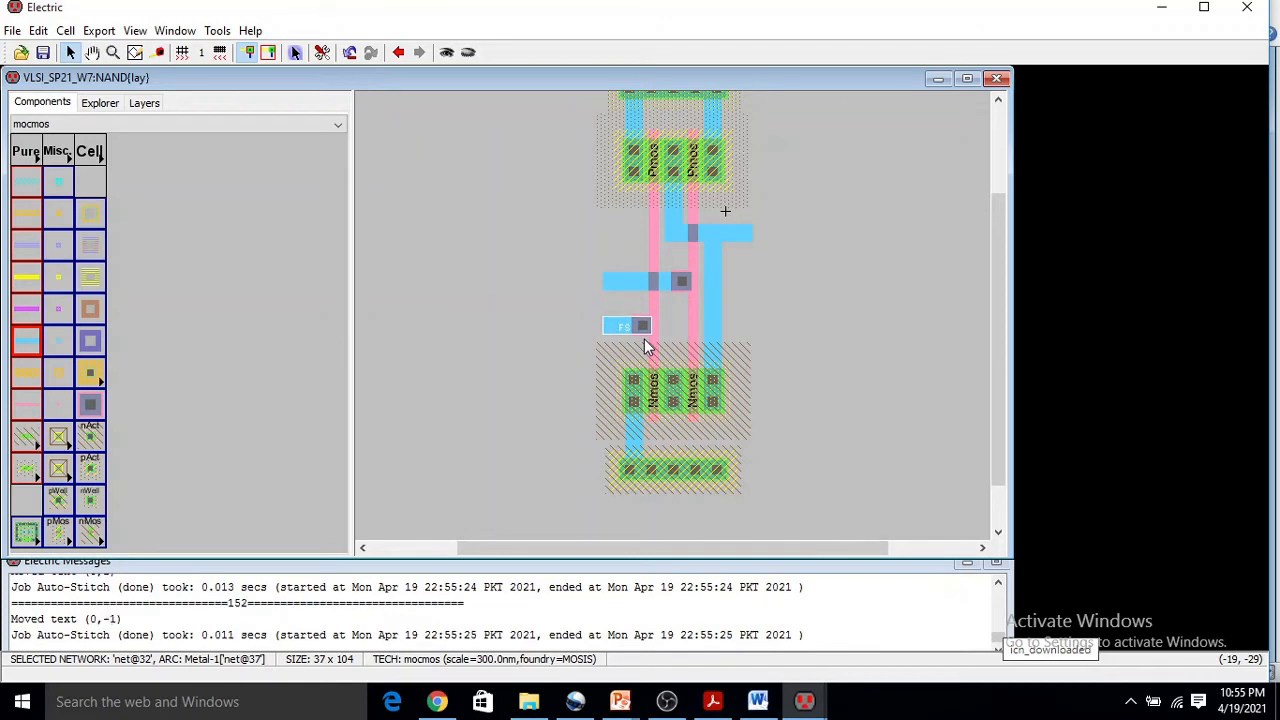
pyautogui.click(876, 324)
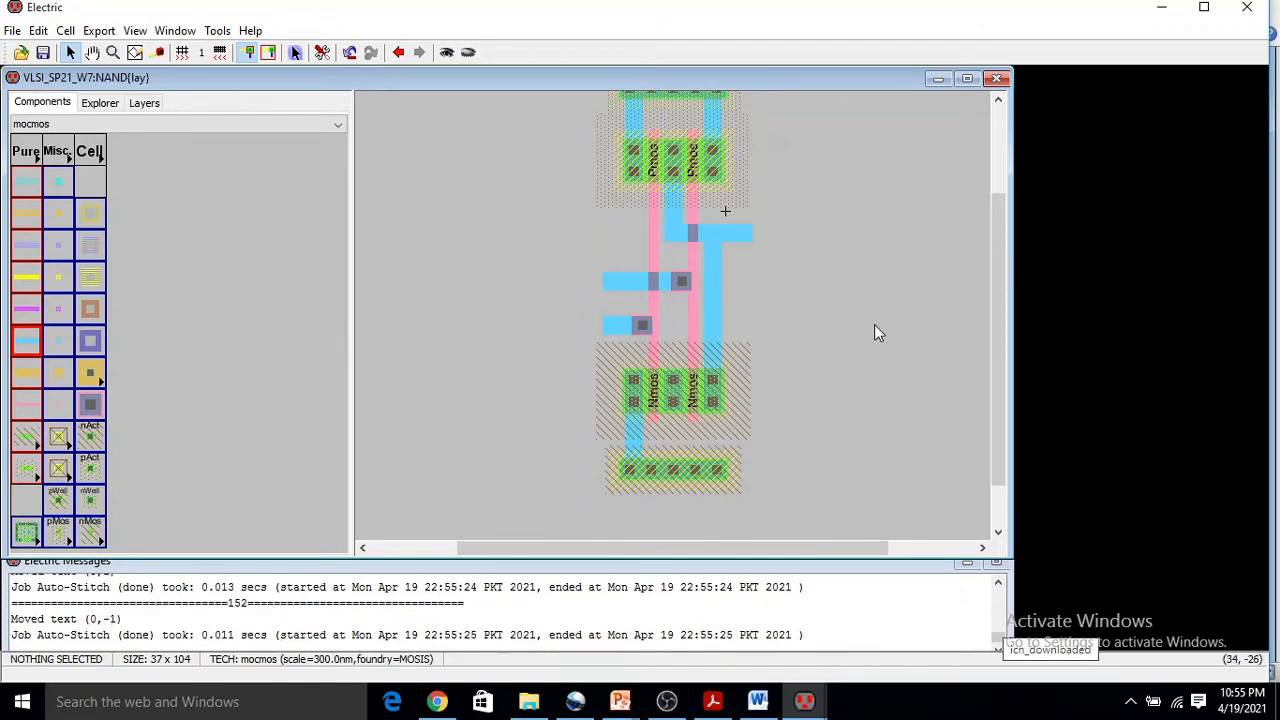
# - With grid alignment at 10, place a vertical 130-unit measurement beside the layout from (20,40) to (20,-90)
pyautogui.keyDown('ctrl'); pyautogui.scroll(-2, 819, 338); pyautogui.keyUp('ctrl')
pyautogui.keyDown('ctrl'); pyautogui.scroll(-2, 819, 338); pyautogui.keyUp('ctrl')
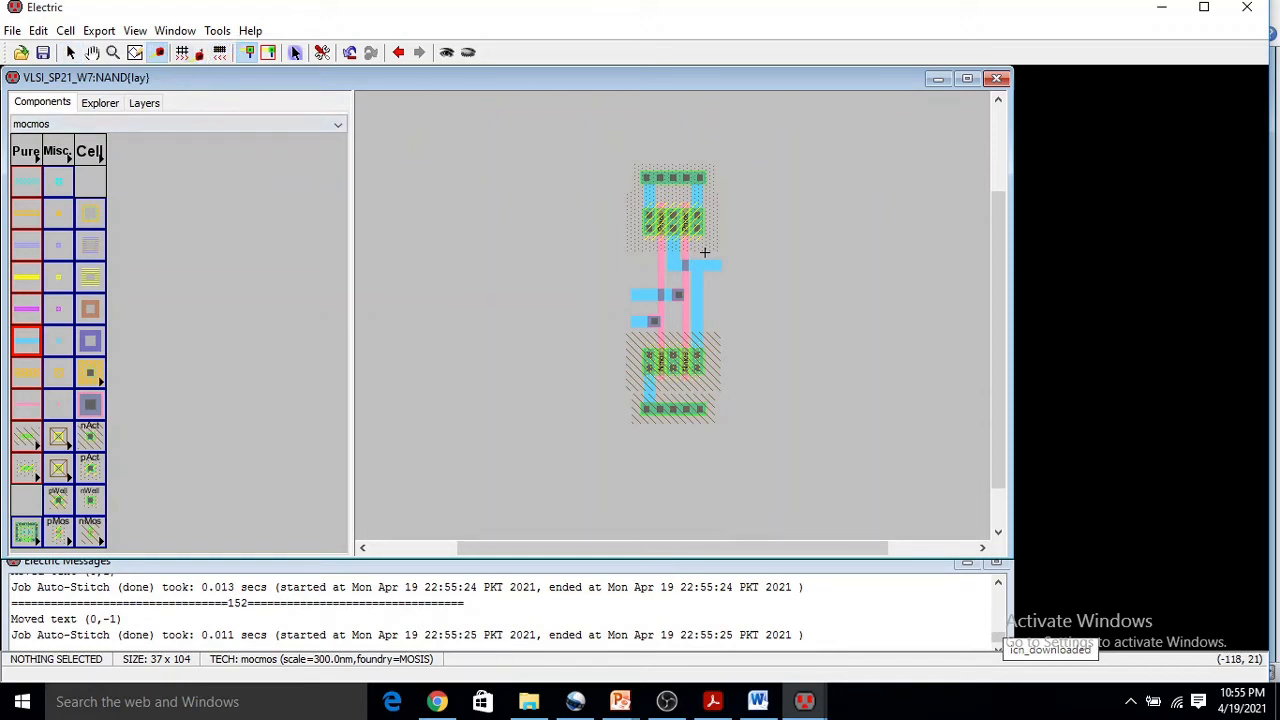
pyautogui.click(189, 54)
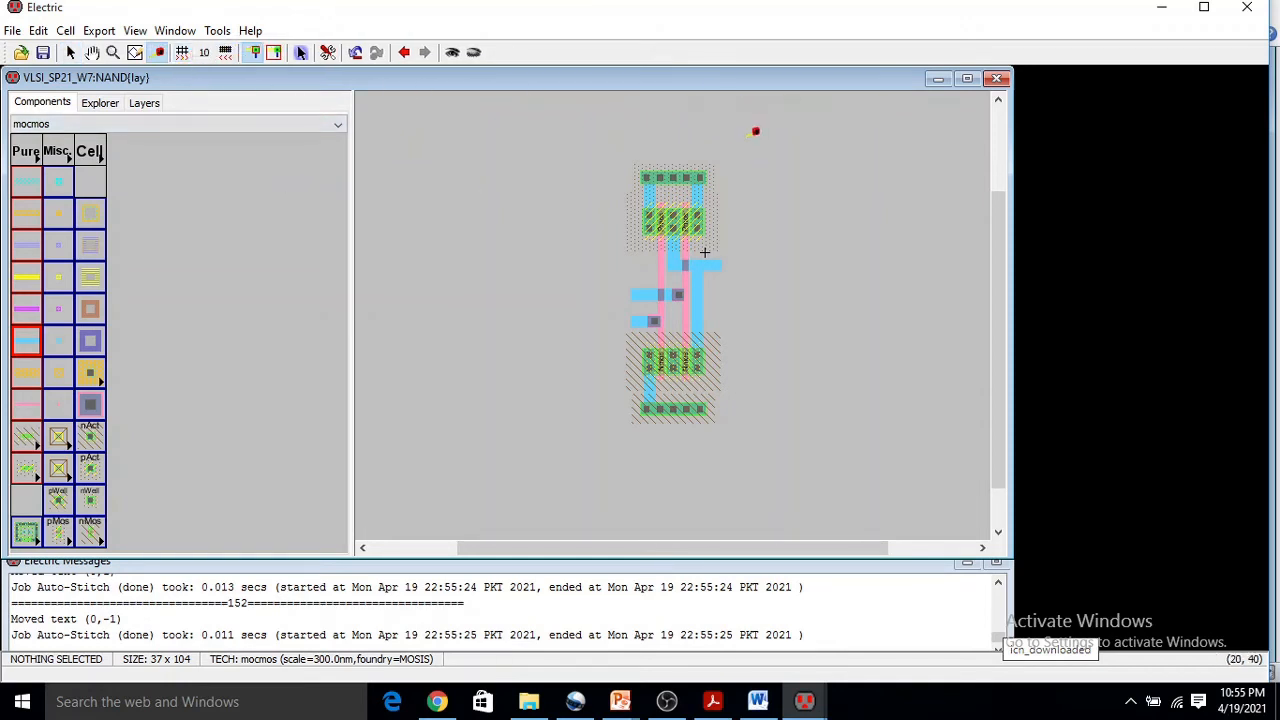
pyautogui.moveTo(766, 128); pyautogui.dragTo(779, 481)
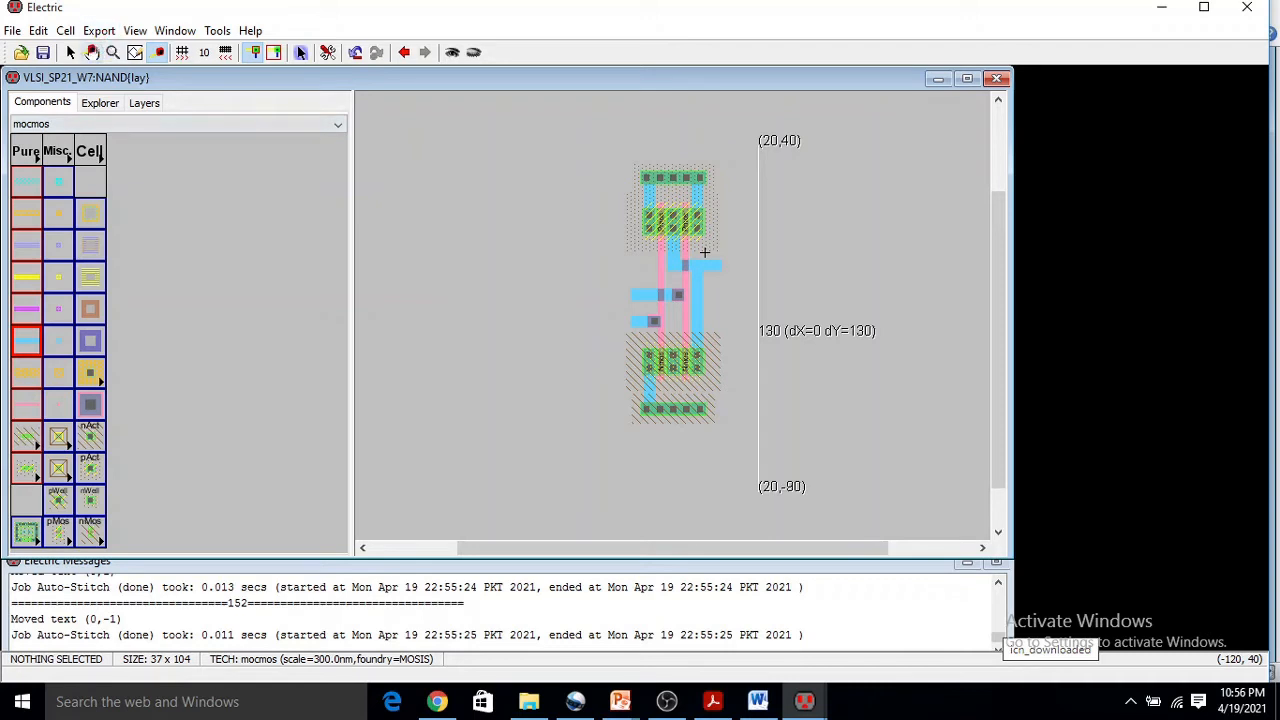
pyautogui.click(71, 55)
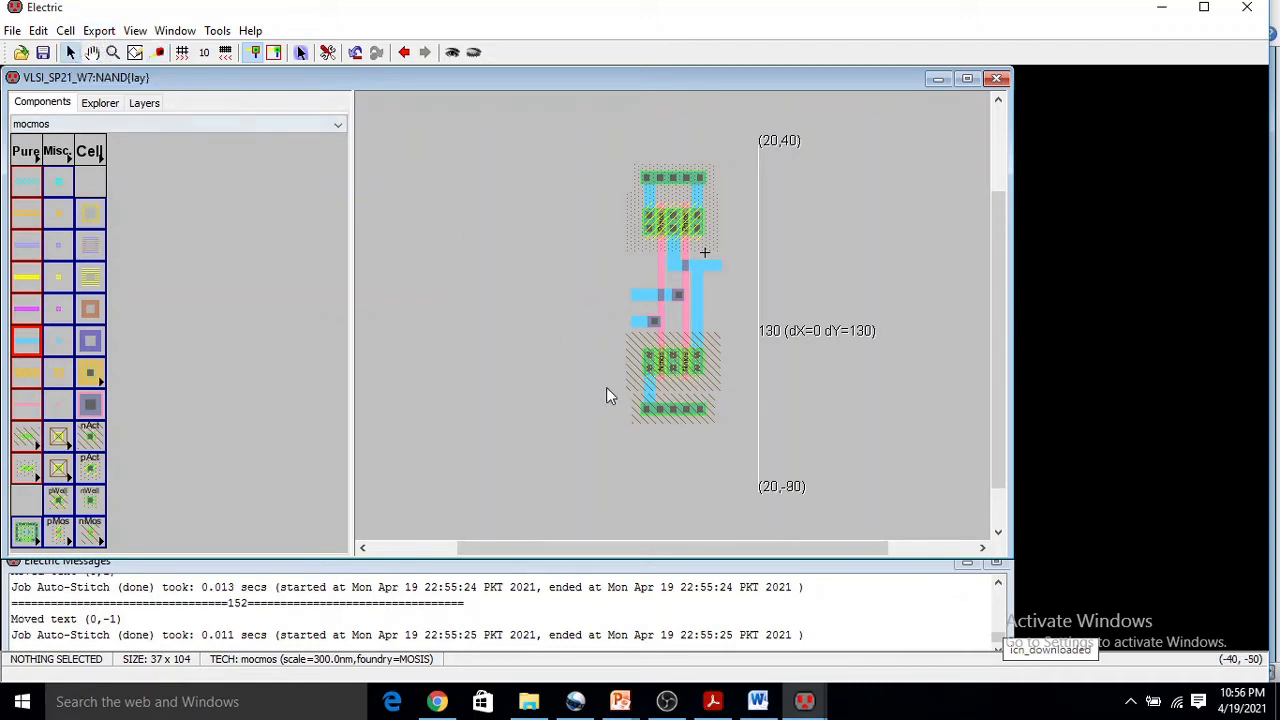
# - Select the NMOS transistors with the well contact row below them, excluding the input contacts, and move them down 30 units
pyautogui.moveTo(600, 321); pyautogui.dragTo(731, 440)
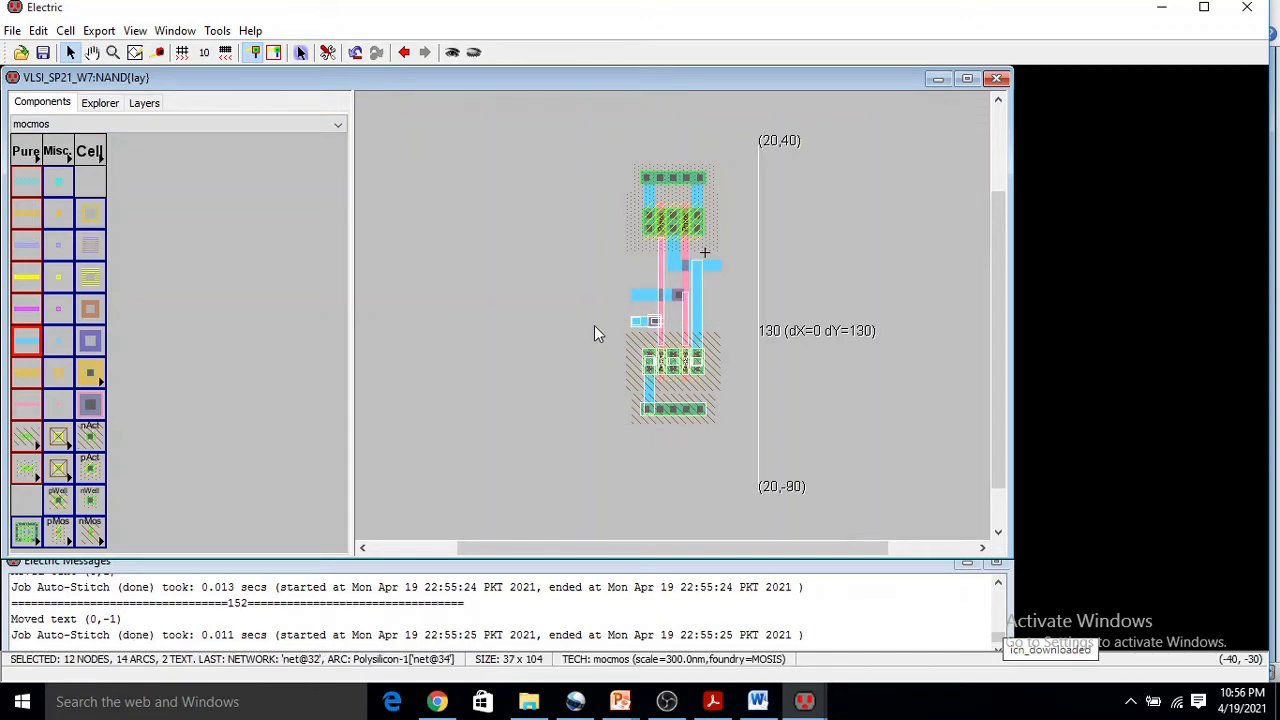
pyautogui.moveTo(600, 328); pyautogui.dragTo(735, 440)
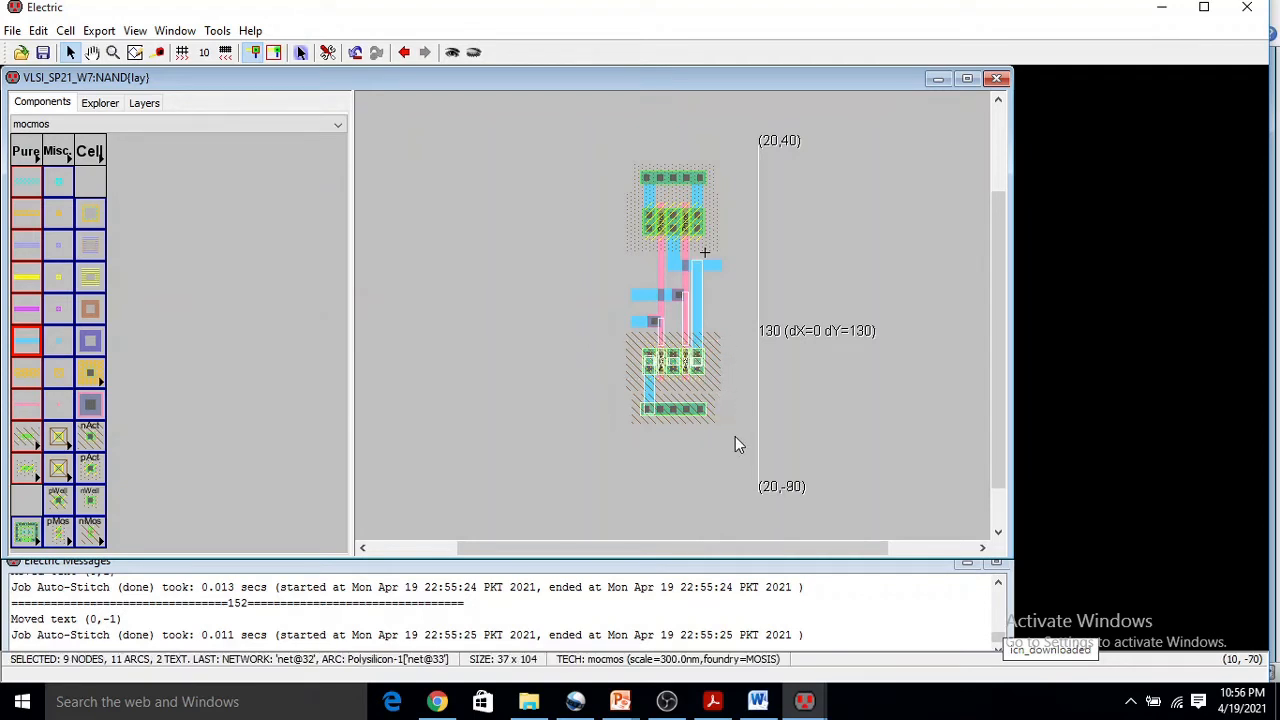
pyautogui.hotkey('shift', 'Down')
pyautogui.hotkey('shift', 'Down')
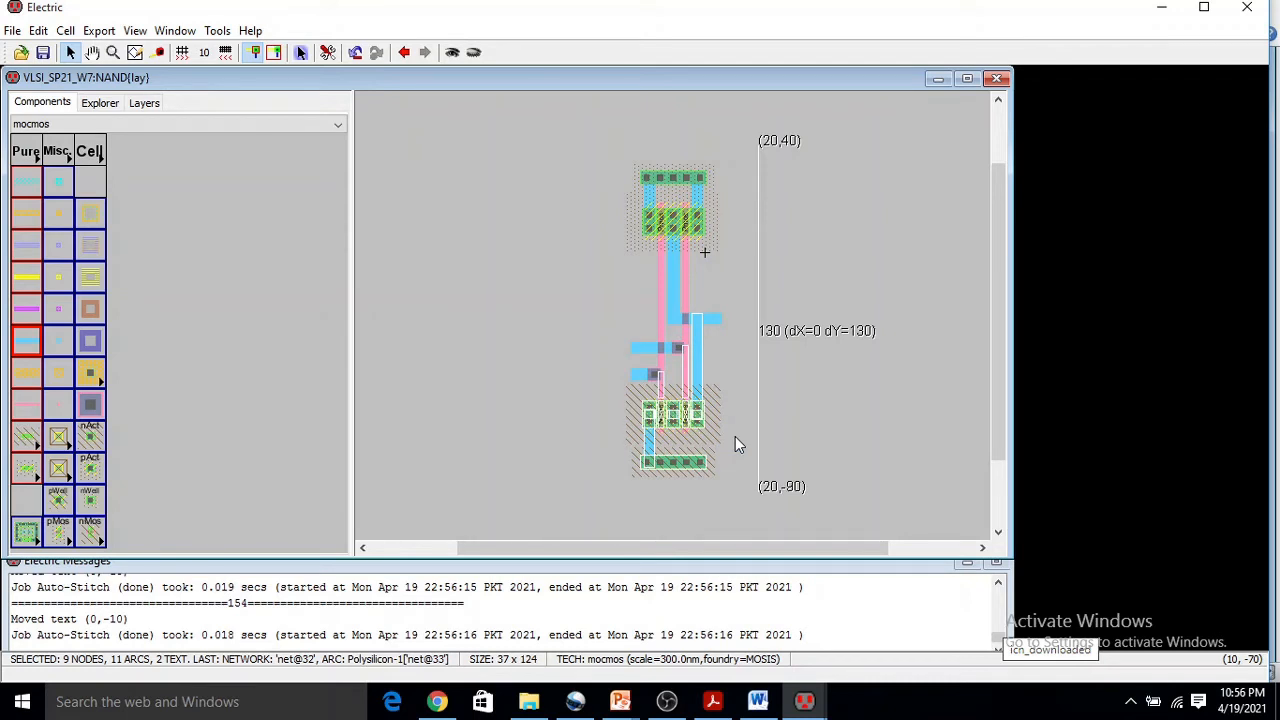
pyautogui.hotkey('shift', 'Down')
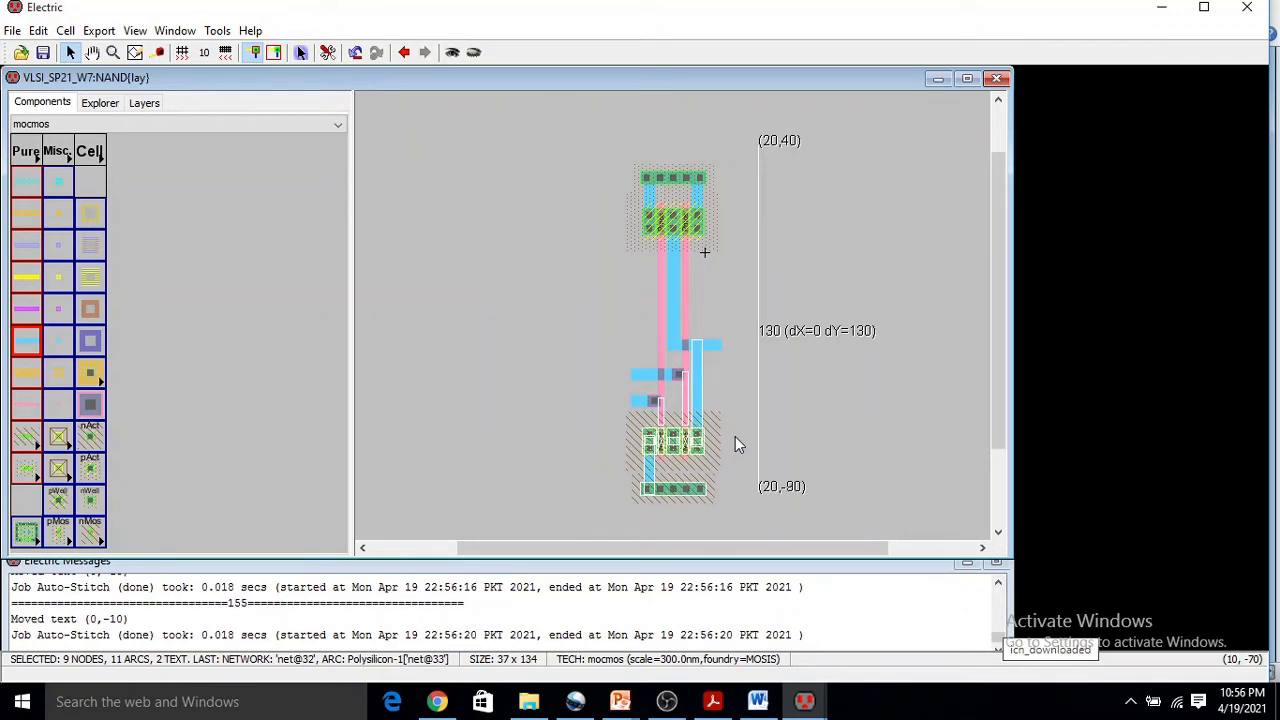
# - Select the entire NAND layout, reduce the grid alignment to 1, and move the layout up 8 units
pyautogui.click(549, 131)
pyautogui.moveTo(549, 131); pyautogui.dragTo(748, 533)
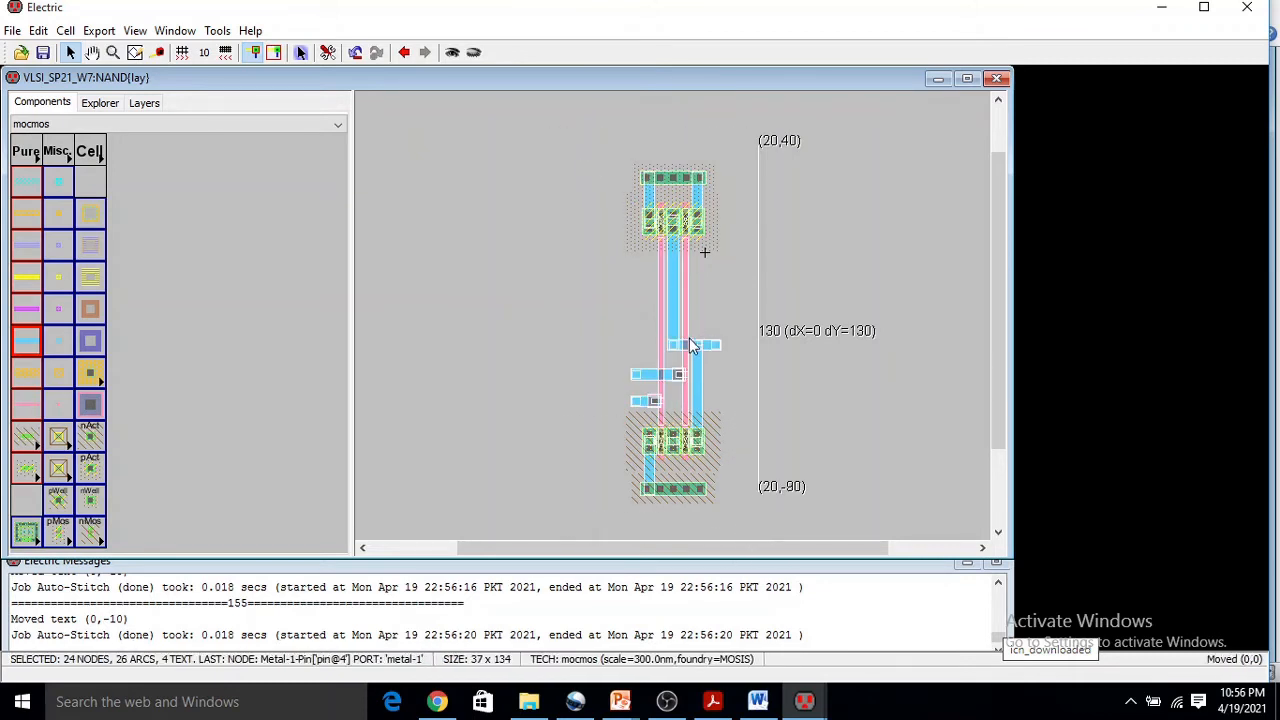
pyautogui.click(222, 52)
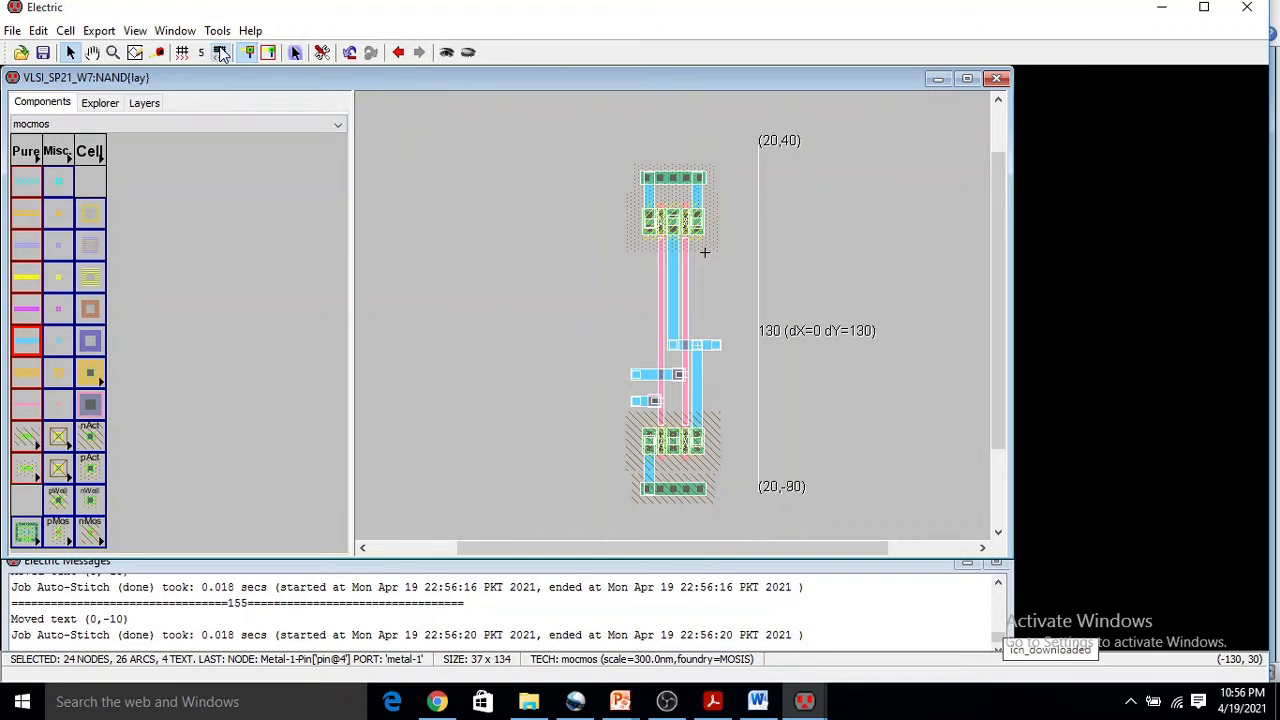
pyautogui.moveTo(684, 349); pyautogui.dragTo(686, 326)
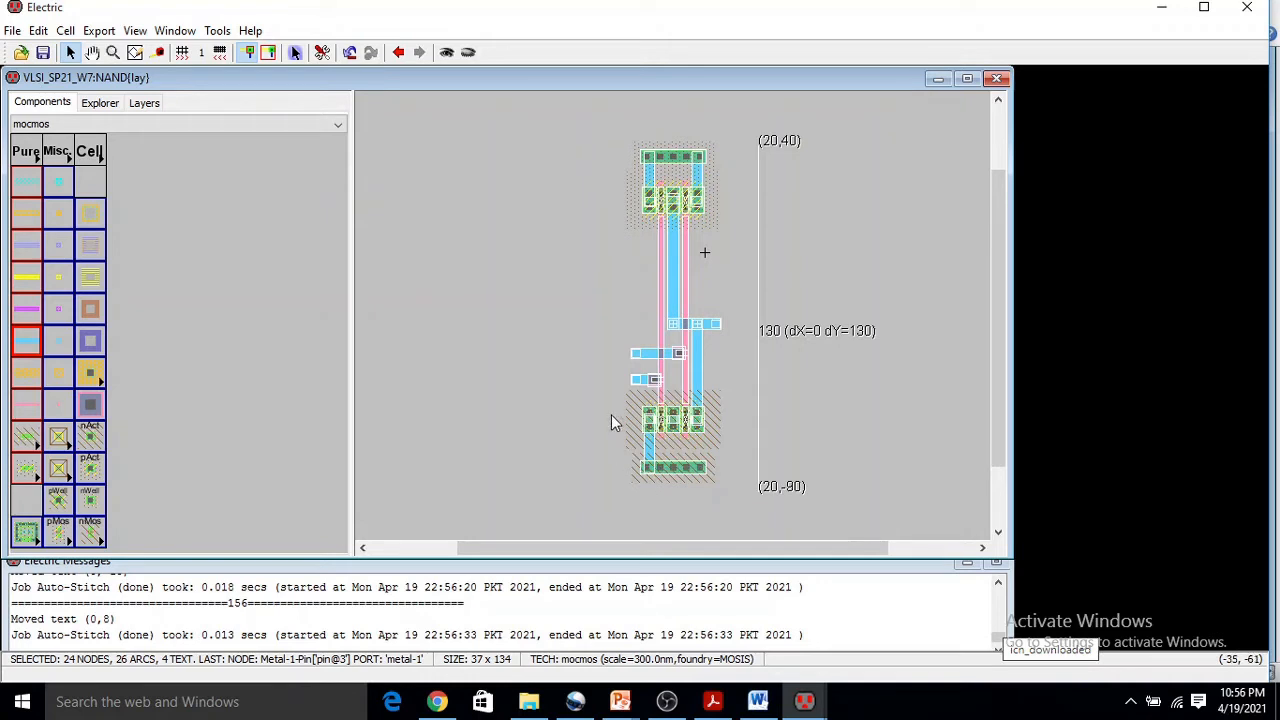
# - Try to move the NMOS section, including the lower input contact, down 4 units
pyautogui.click(611, 418)
pyautogui.moveTo(596, 366); pyautogui.dragTo(737, 505)
pyautogui.press('Down')
pyautogui.press('Down')
pyautogui.press('Down')
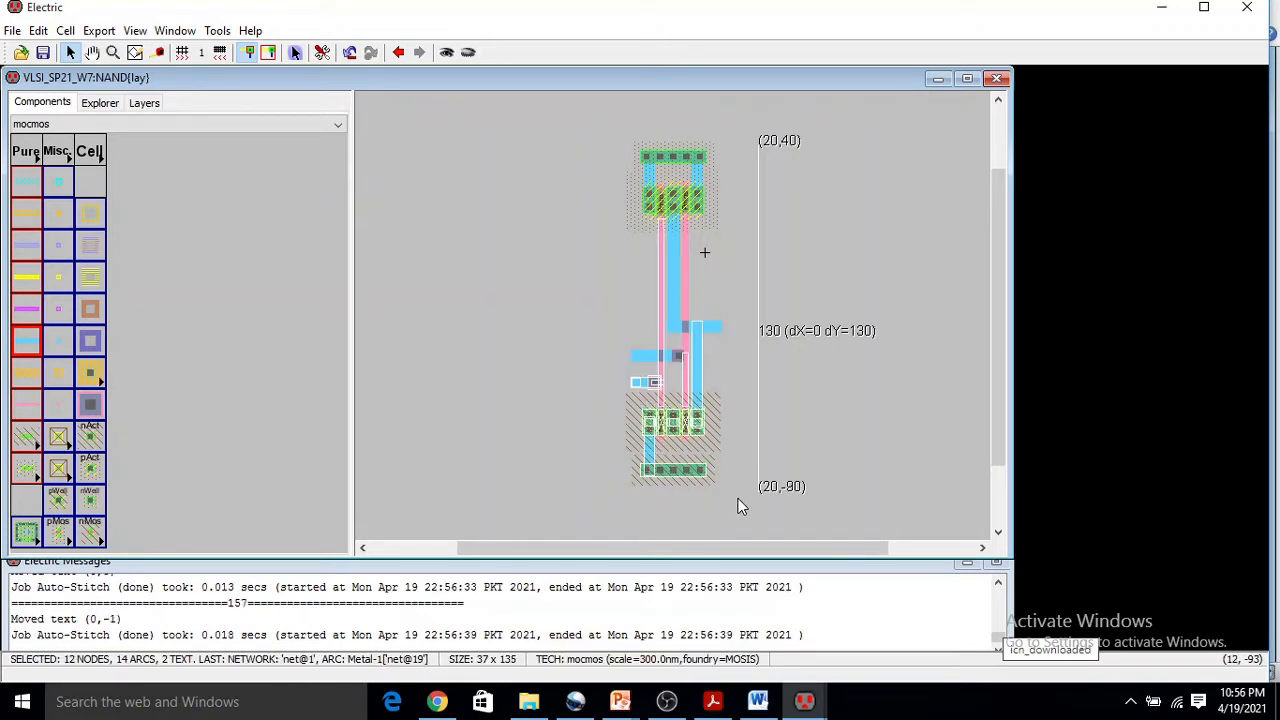
pyautogui.press('Down')
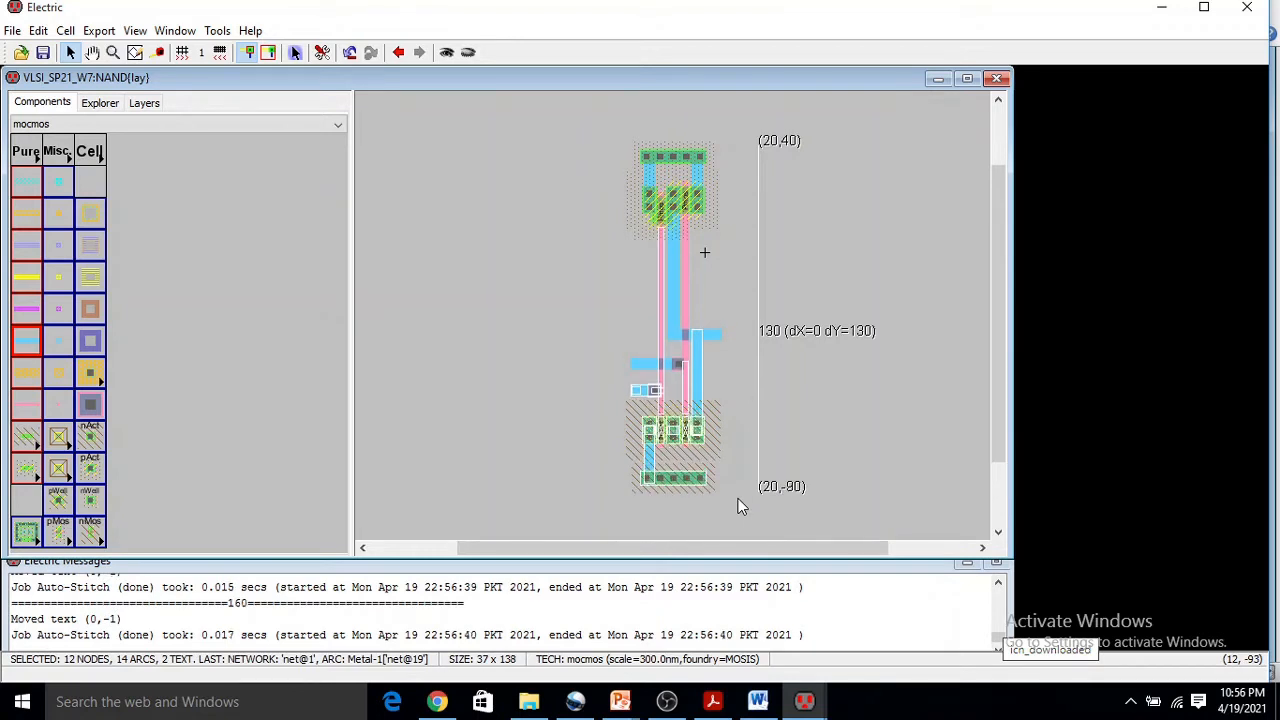
# - Examine the PMOS transistors, polysilicon gates and lower input contact for distortion caused by the move
pyautogui.keyDown('ctrl'); pyautogui.scroll(2, 708, 130); pyautogui.keyUp('ctrl')
pyautogui.scroll(4, 731, 209)
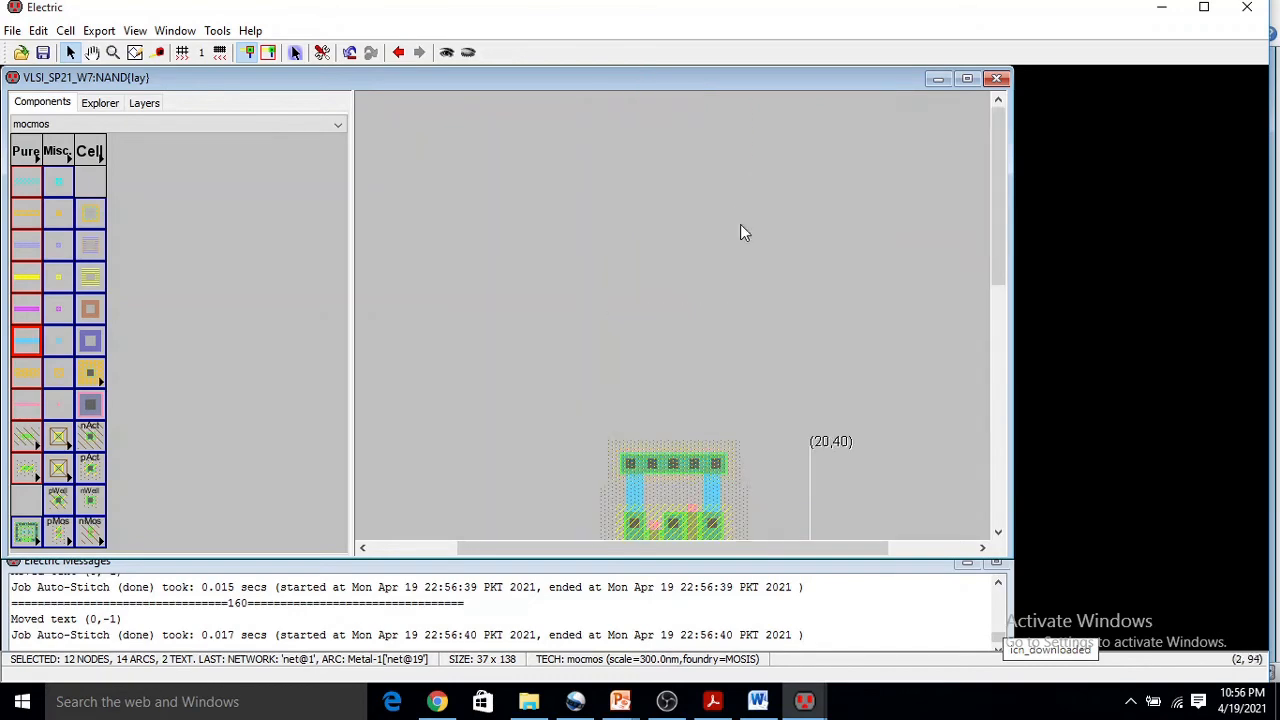
pyautogui.scroll(-3, 754, 444)
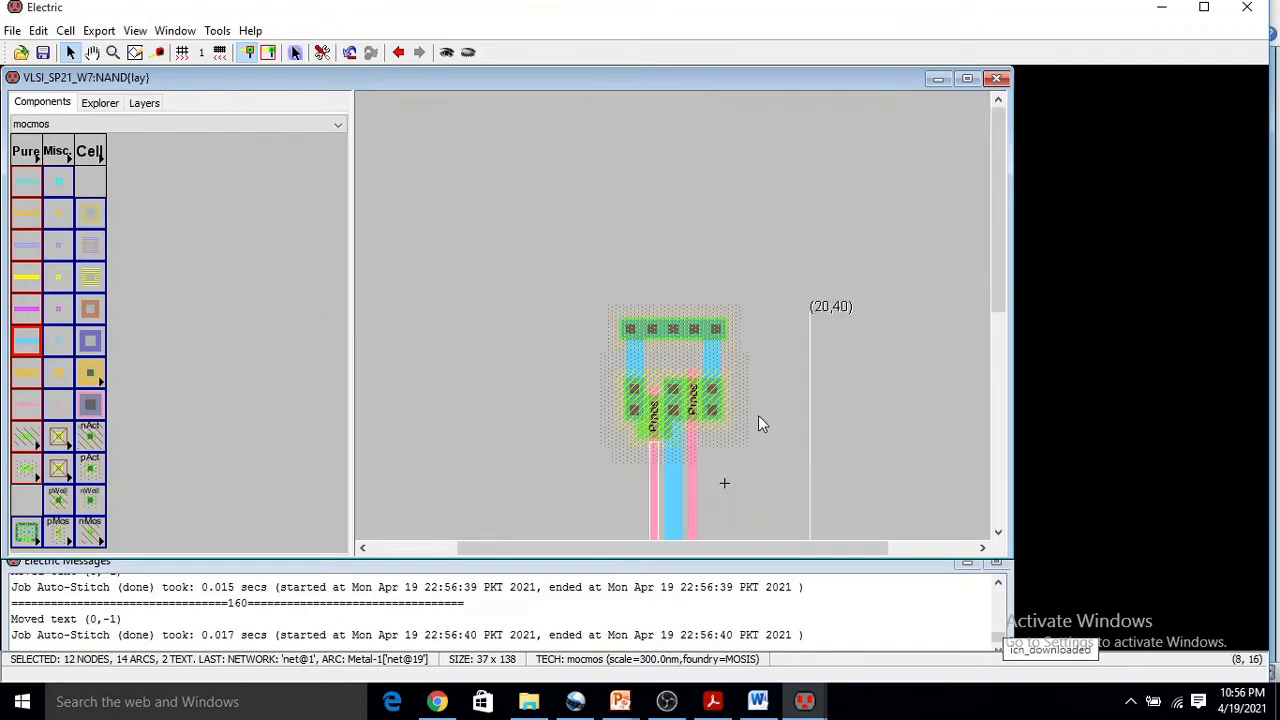
pyautogui.scroll(-9, 758, 424)
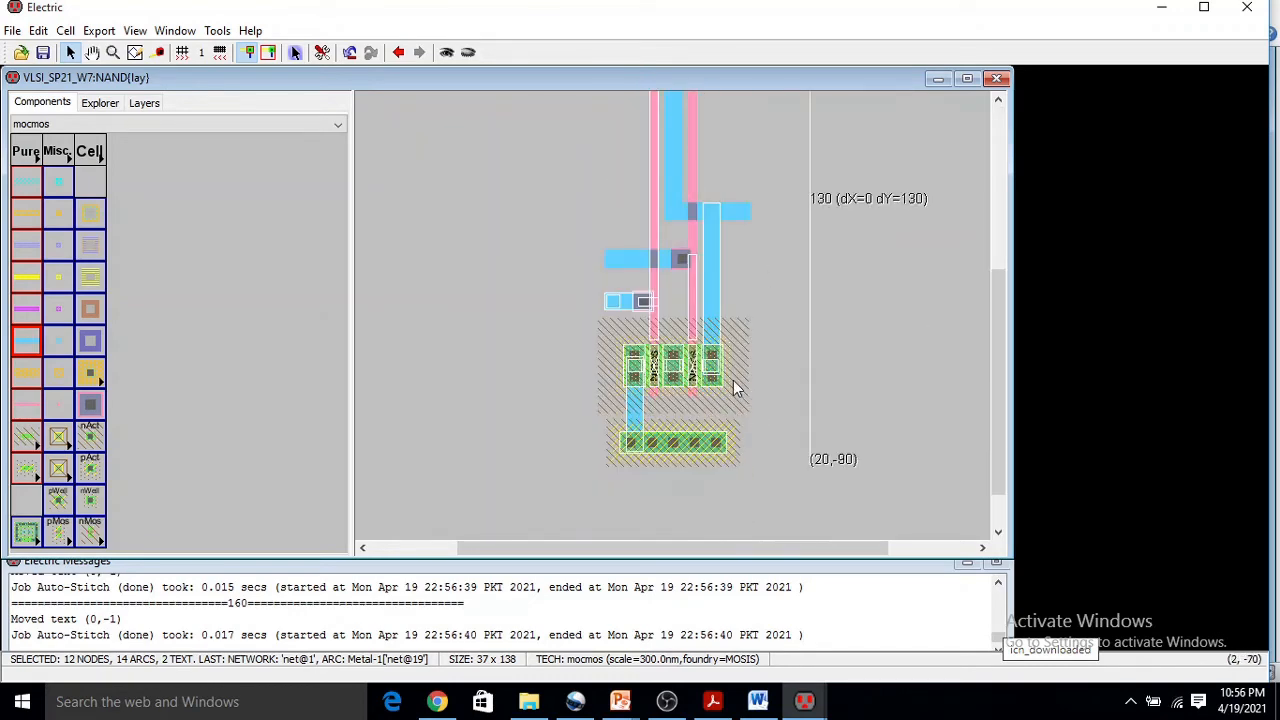
pyautogui.scroll(3, 735, 388)
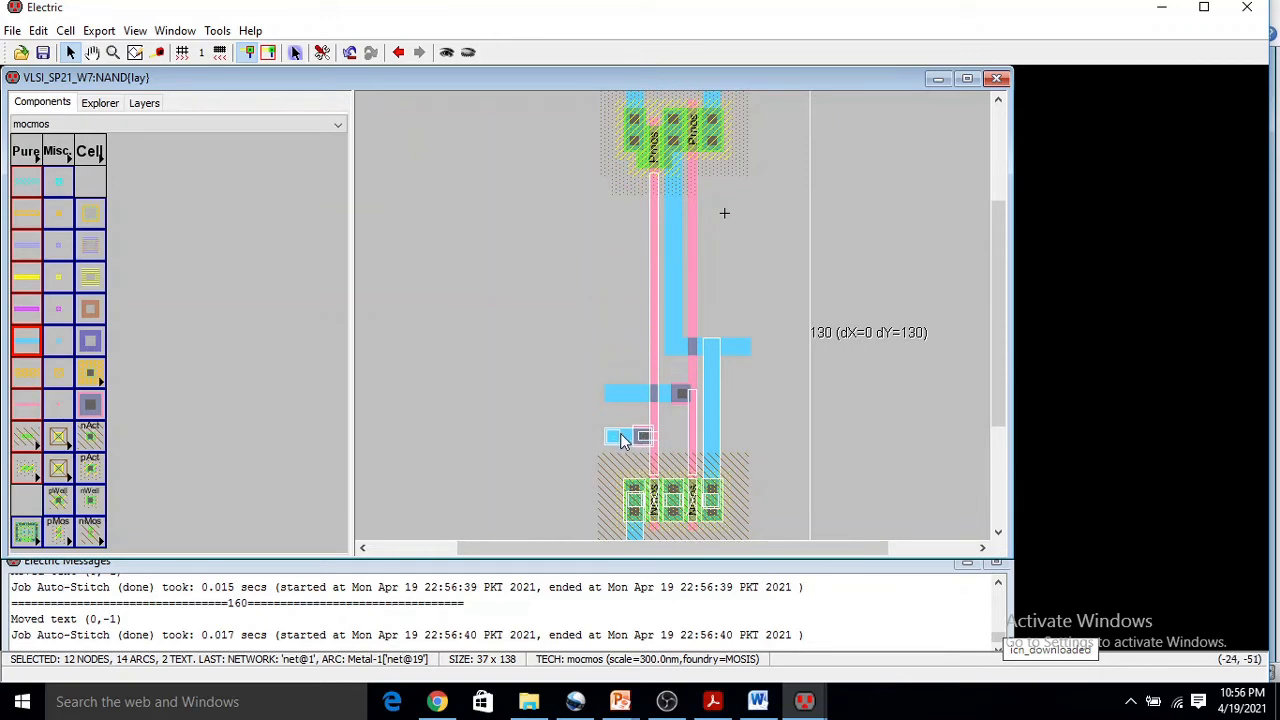
pyautogui.keyDown('ctrl'); pyautogui.scroll(3, 655, 161); pyautogui.keyUp('ctrl')
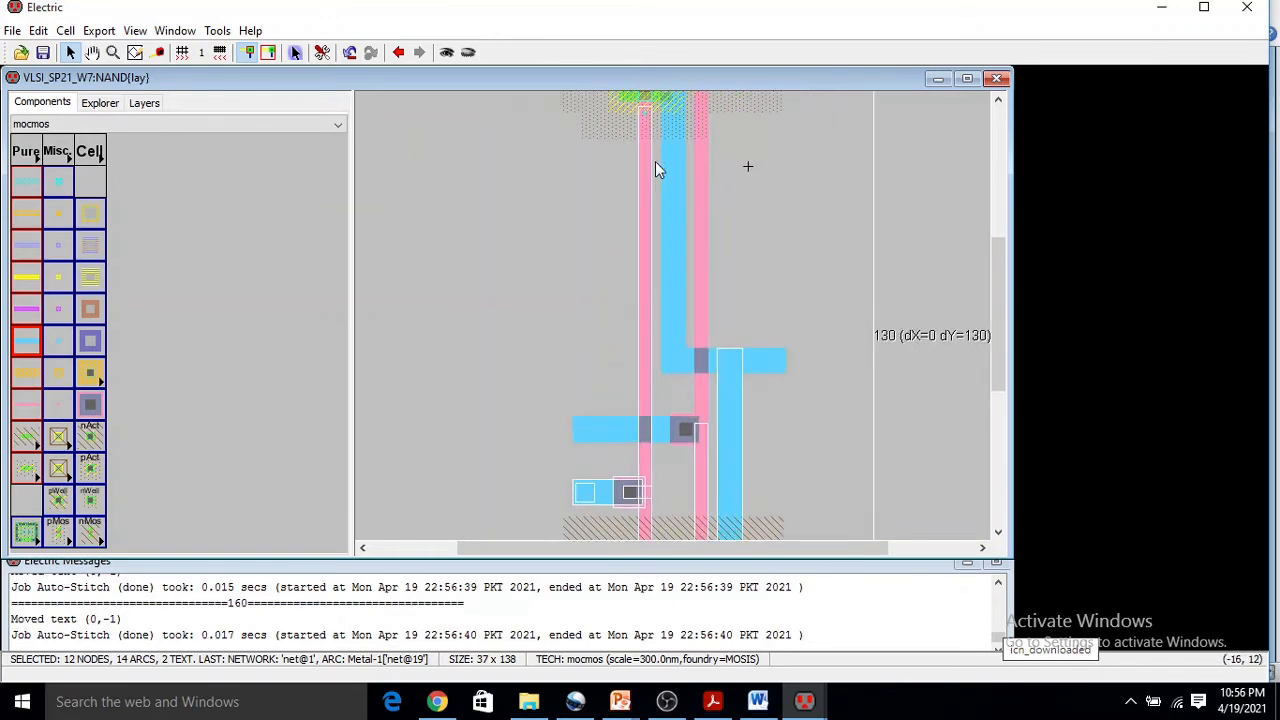
pyautogui.scroll(5, 656, 169)
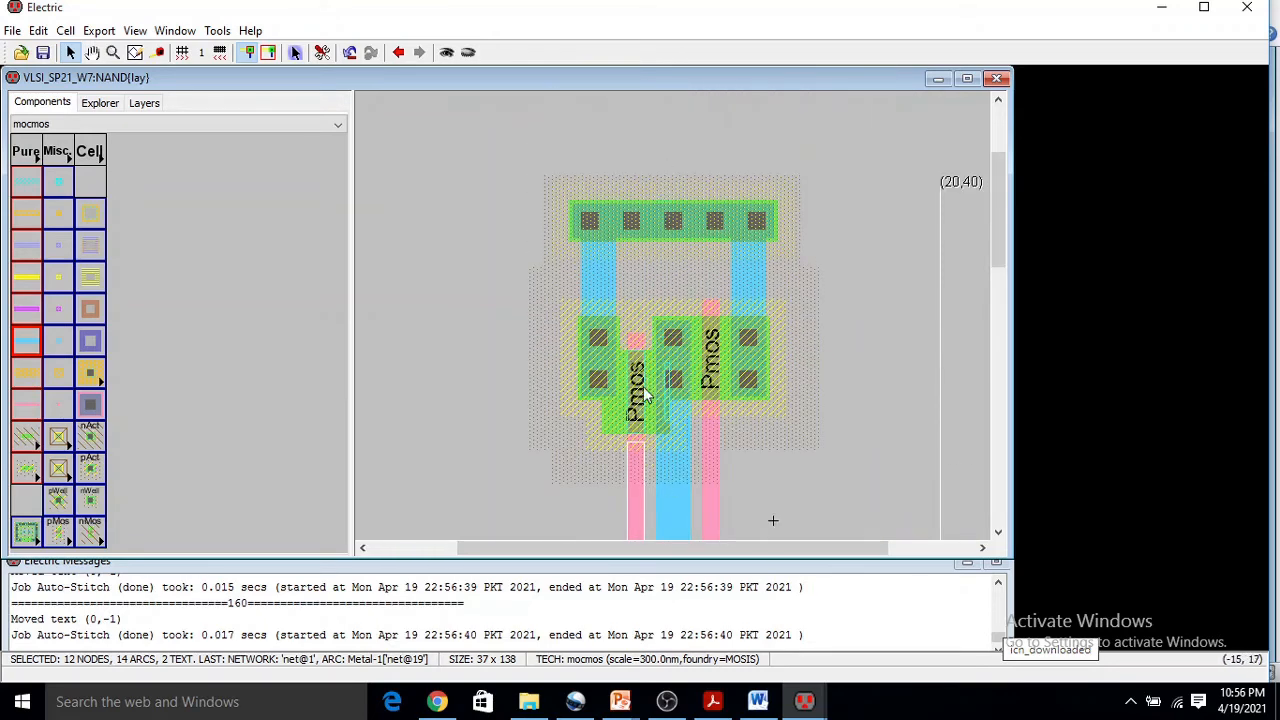
pyautogui.keyDown('ctrl'); pyautogui.scroll(-4, 846, 337); pyautogui.keyUp('ctrl')
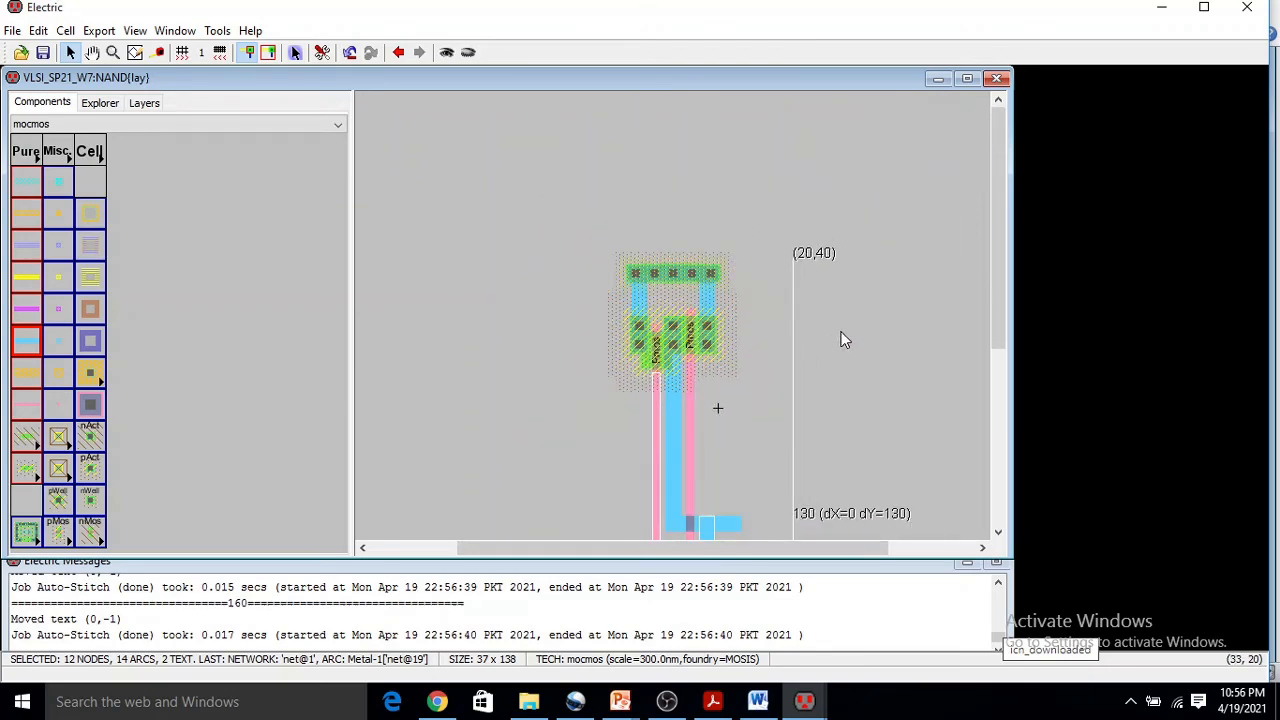
pyautogui.keyDown('ctrl'); pyautogui.scroll(3, 727, 368); pyautogui.keyUp('ctrl')
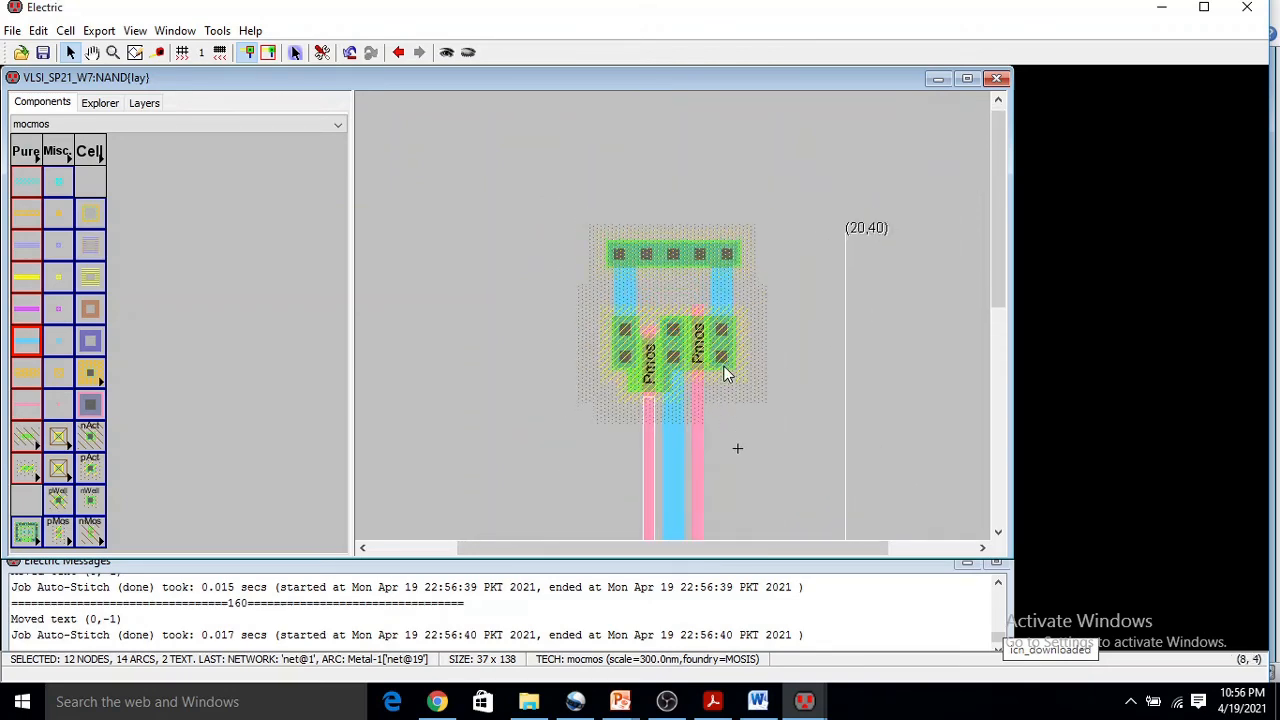
# - Undo the last four one-unit downward moves of the NMOS section
pyautogui.hotkey('ctrl', 'z')
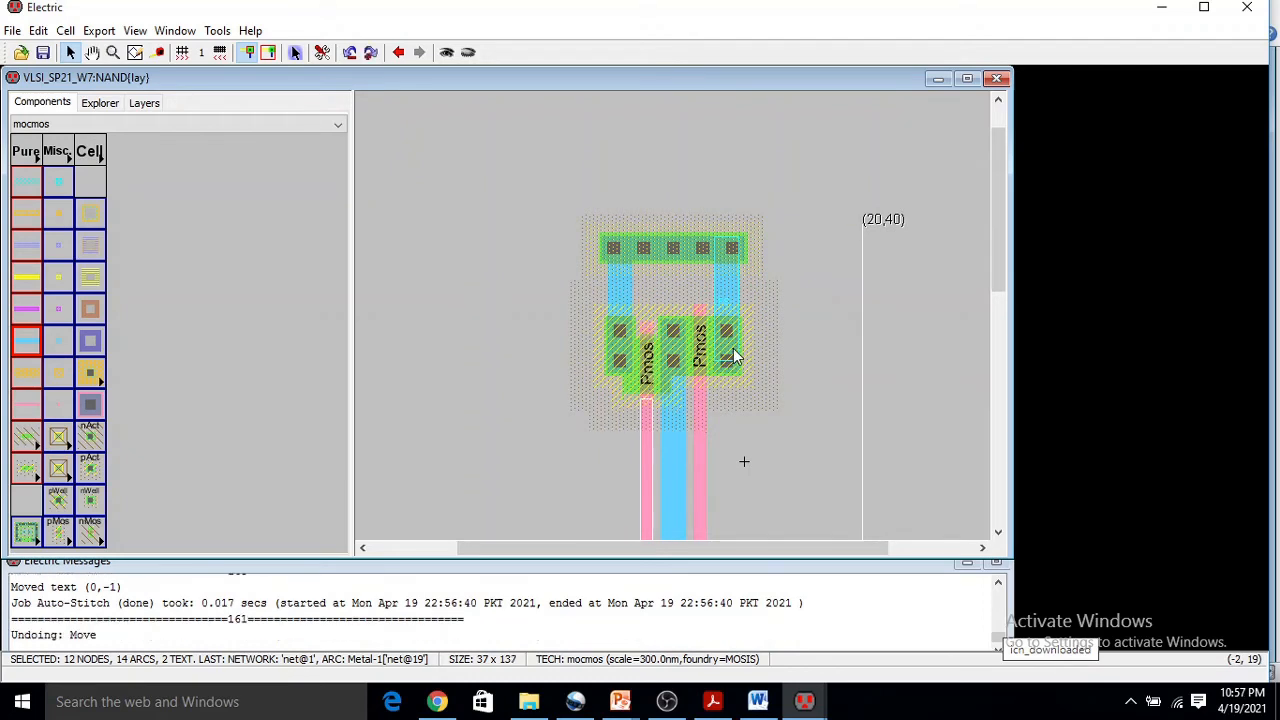
pyautogui.hotkey('ctrl', 'z')
pyautogui.hotkey('ctrl', 'z')
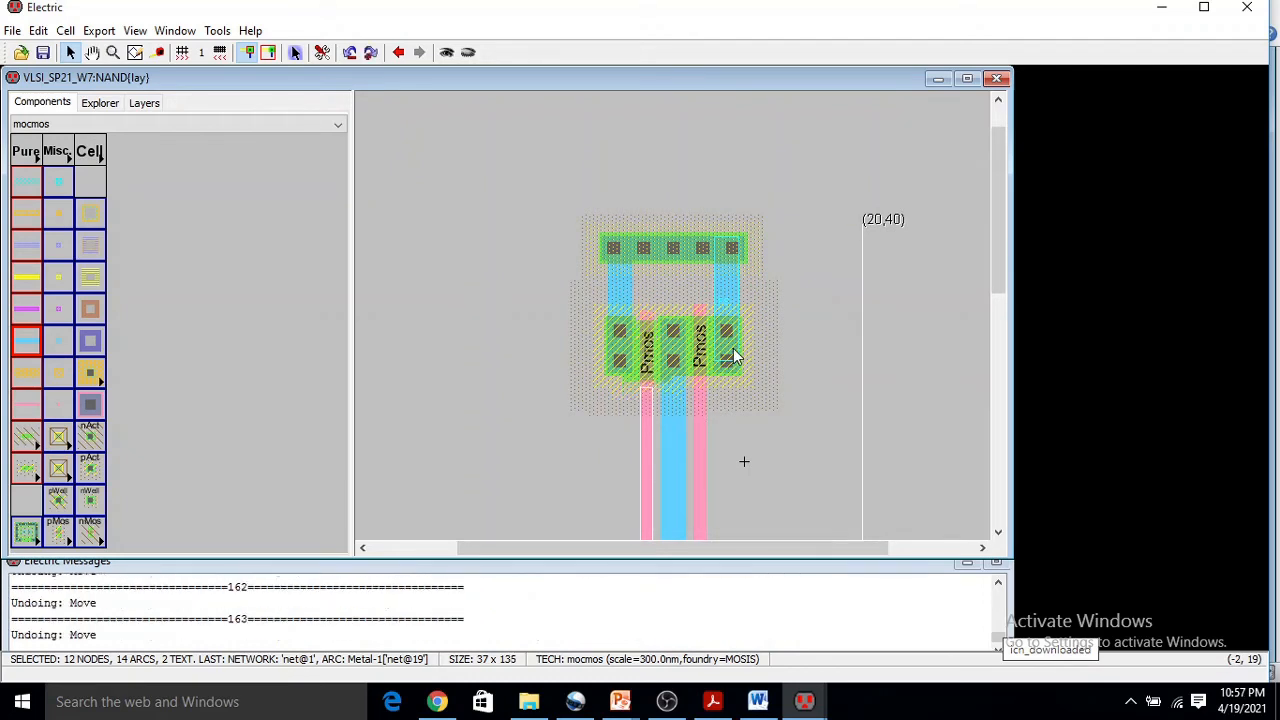
pyautogui.hotkey('ctrl', 'z')
# - Select only the NMOS transistors and the well contact row below them, without the lower input contact, and move them down 4 units
pyautogui.scroll(-5, 753, 332)
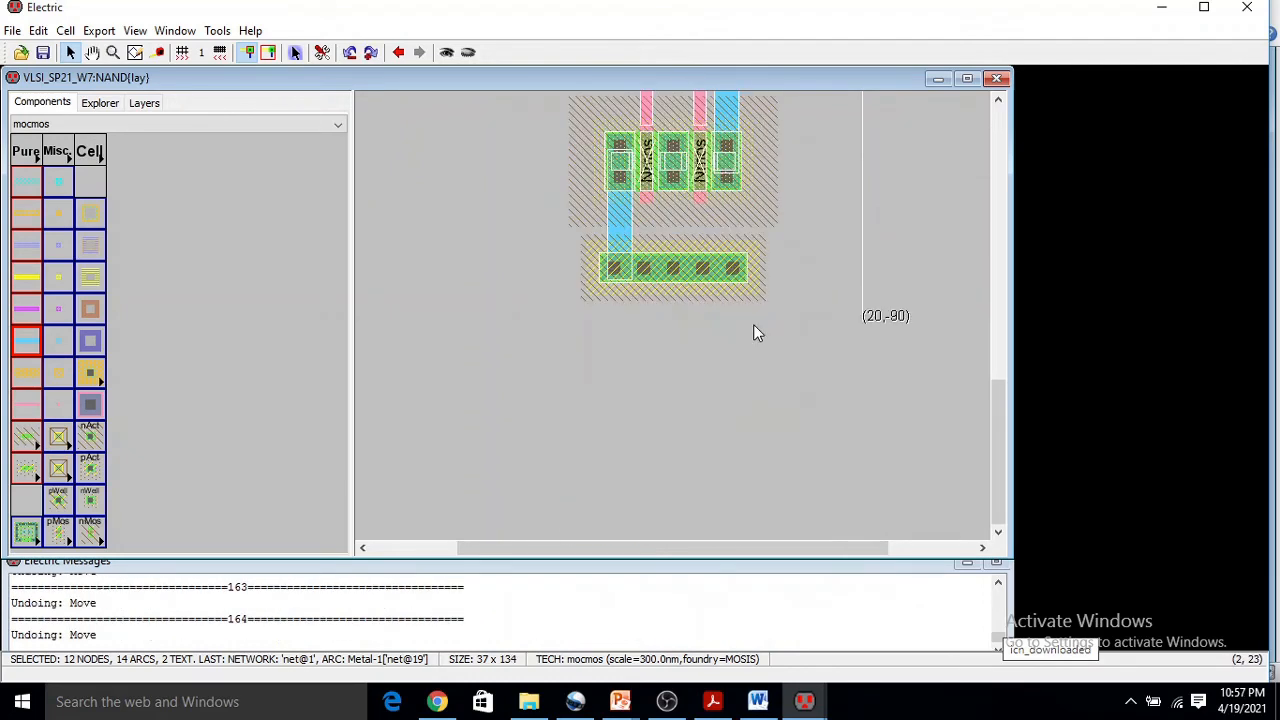
pyautogui.scroll(4, 720, 340)
pyautogui.click(534, 240)
pyautogui.moveTo(530, 225); pyautogui.dragTo(822, 461)
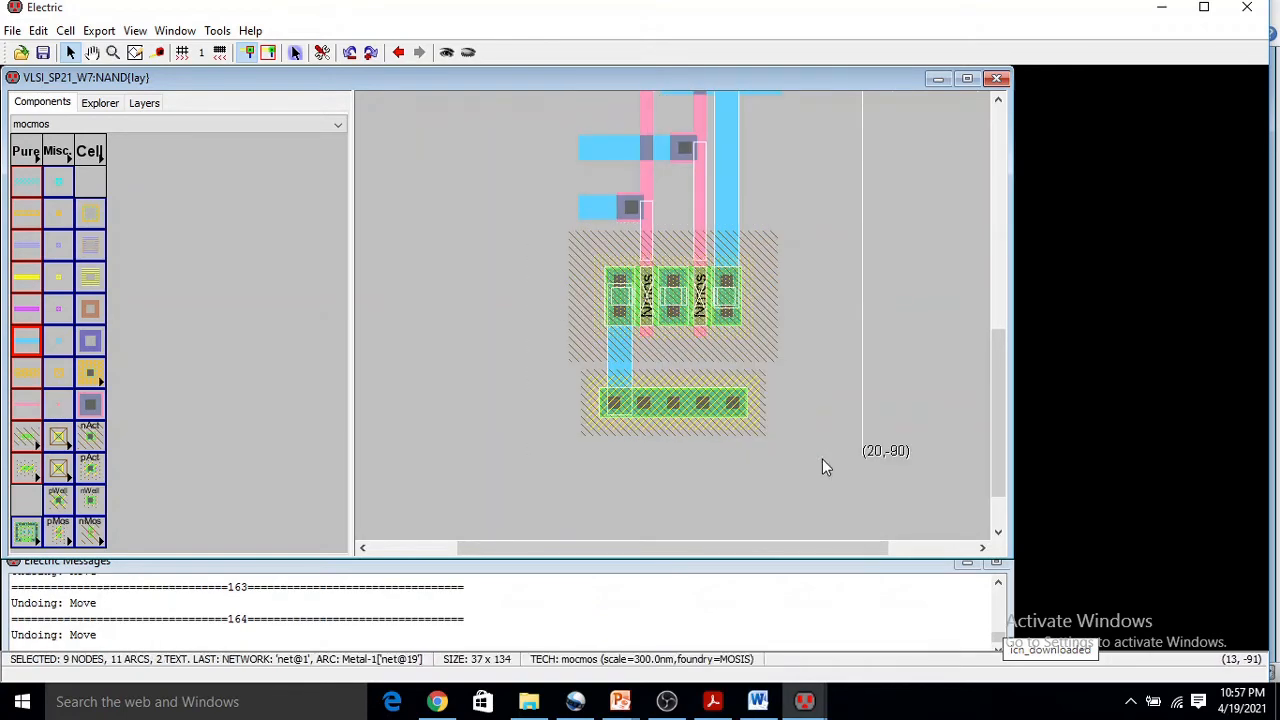
pyautogui.press('Down')
pyautogui.press('Down')
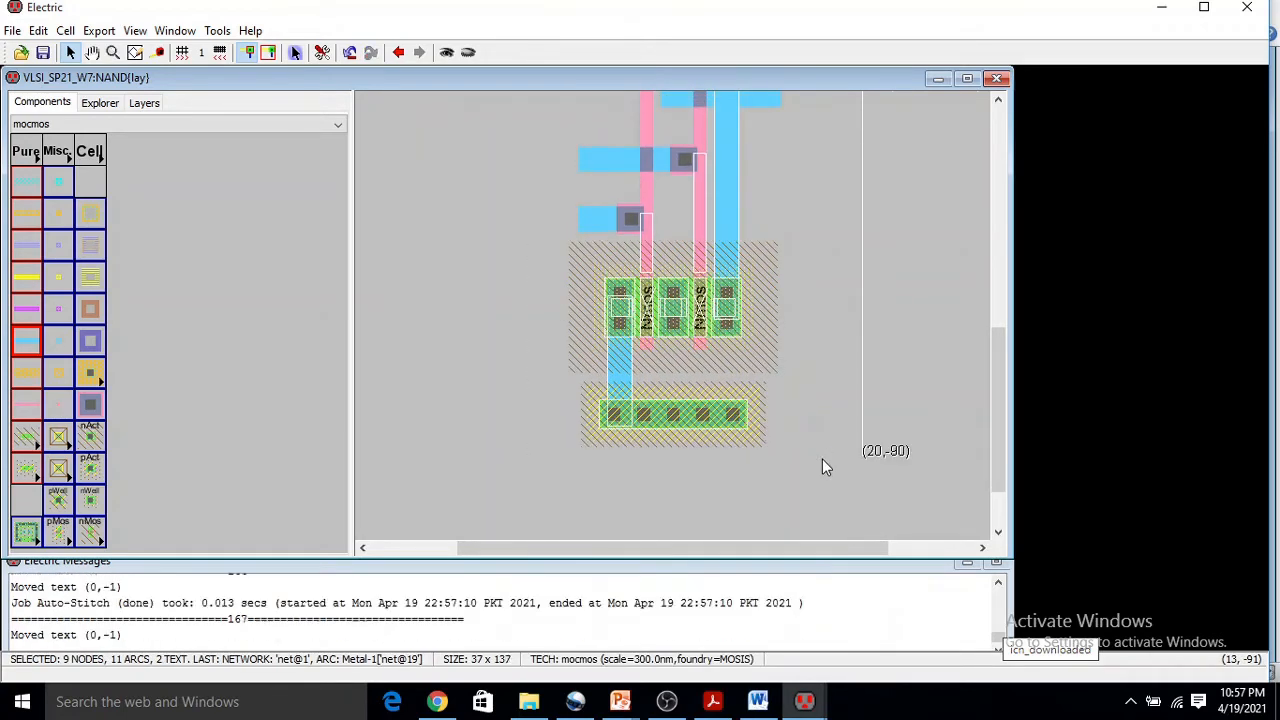
pyautogui.press('Down')
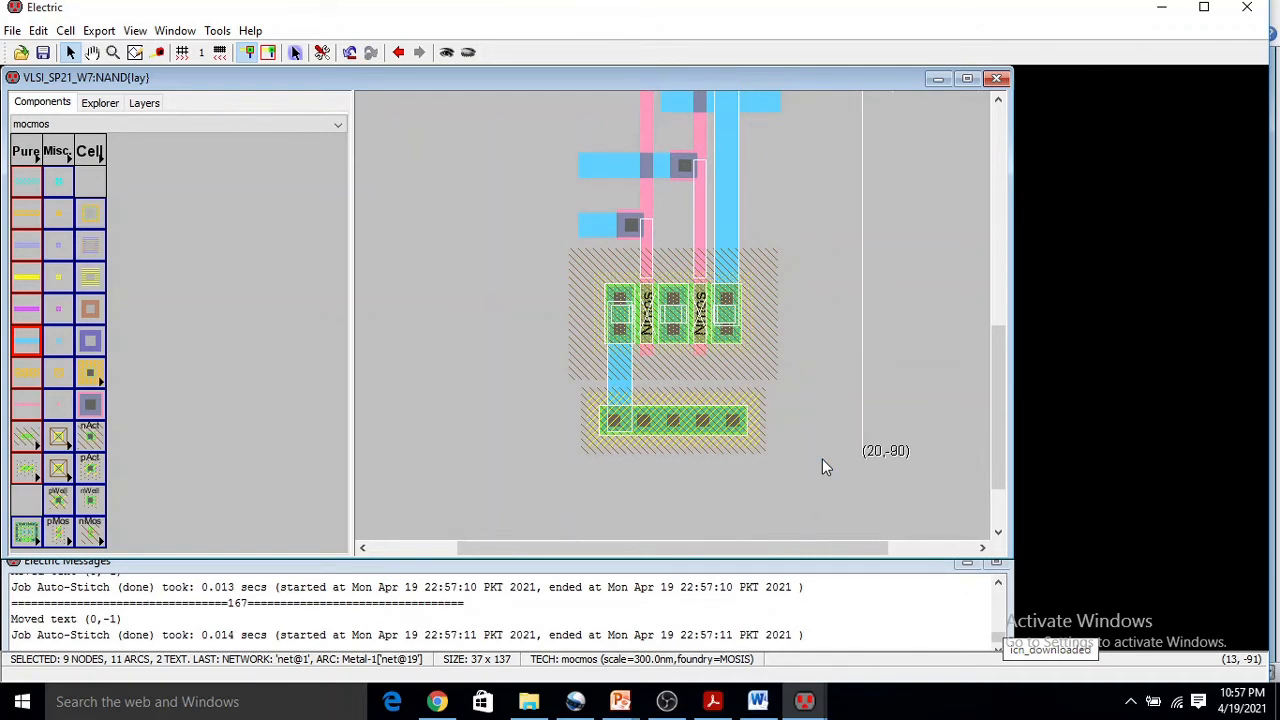
pyautogui.press('Down')
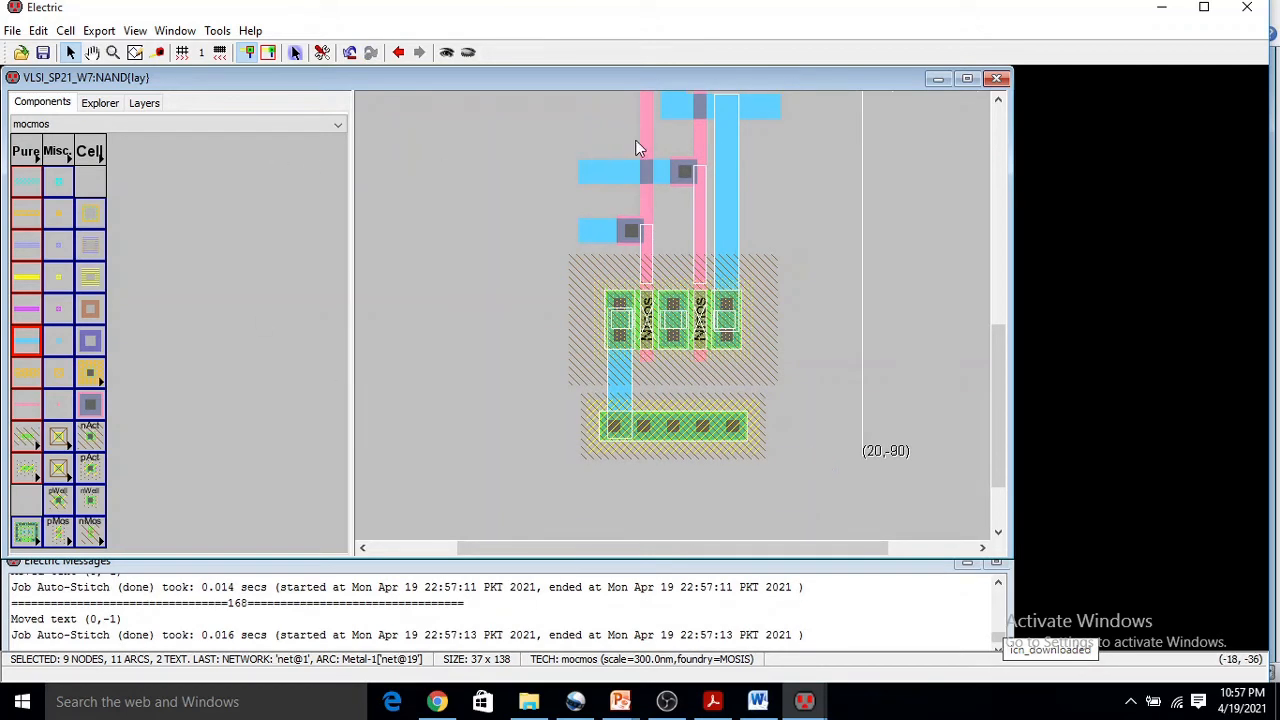
pyautogui.scroll(3, 700, 167)
pyautogui.scroll(1, 700, 170)
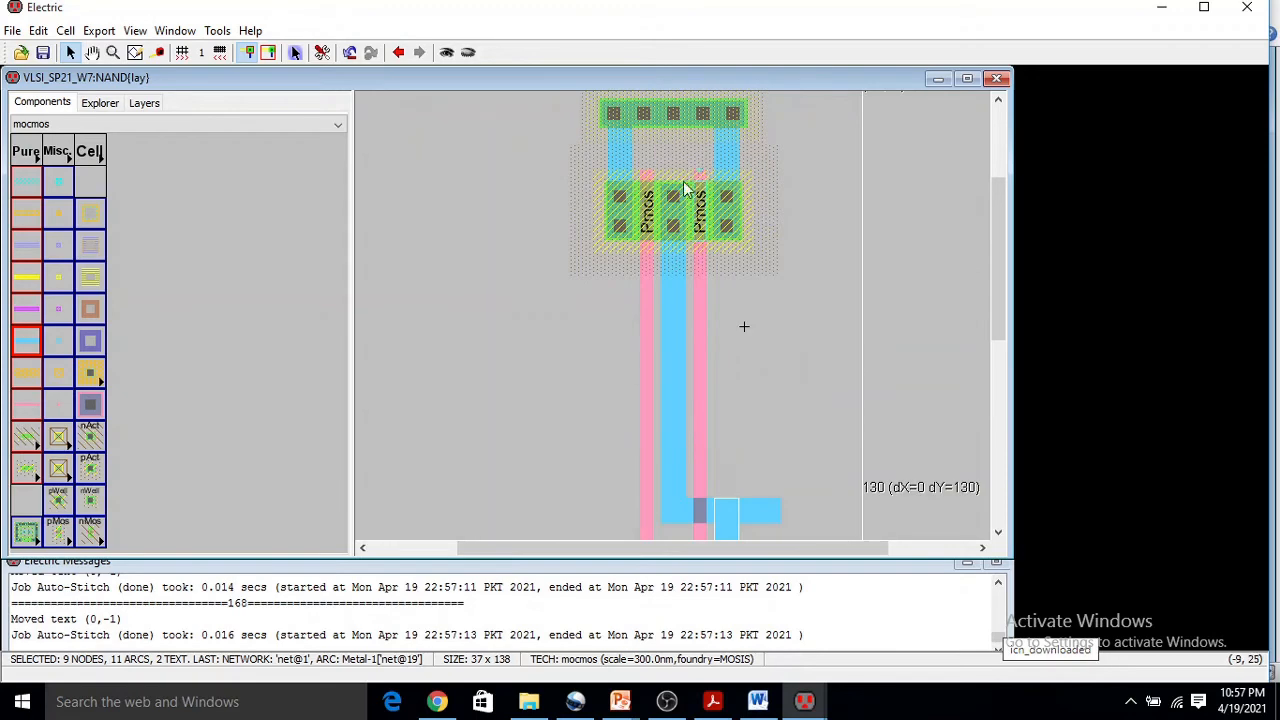
pyautogui.scroll(1, 754, 220)
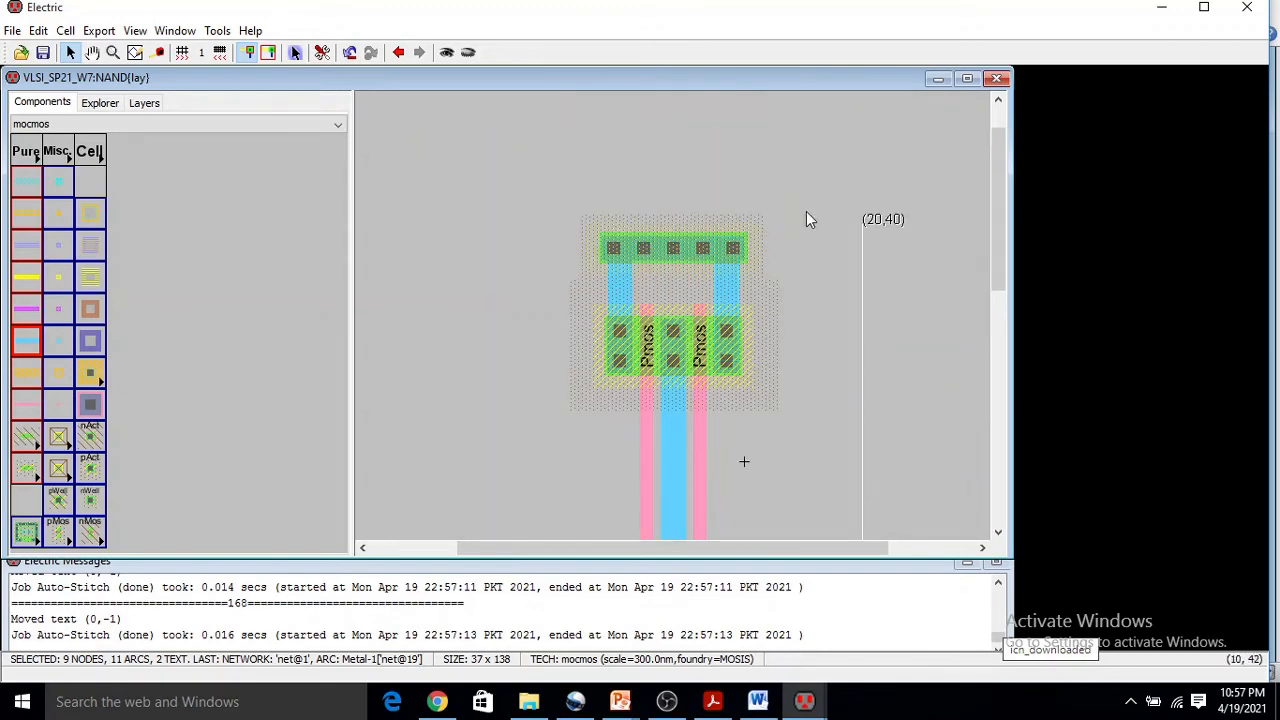
pyautogui.scroll(-5, 809, 212)
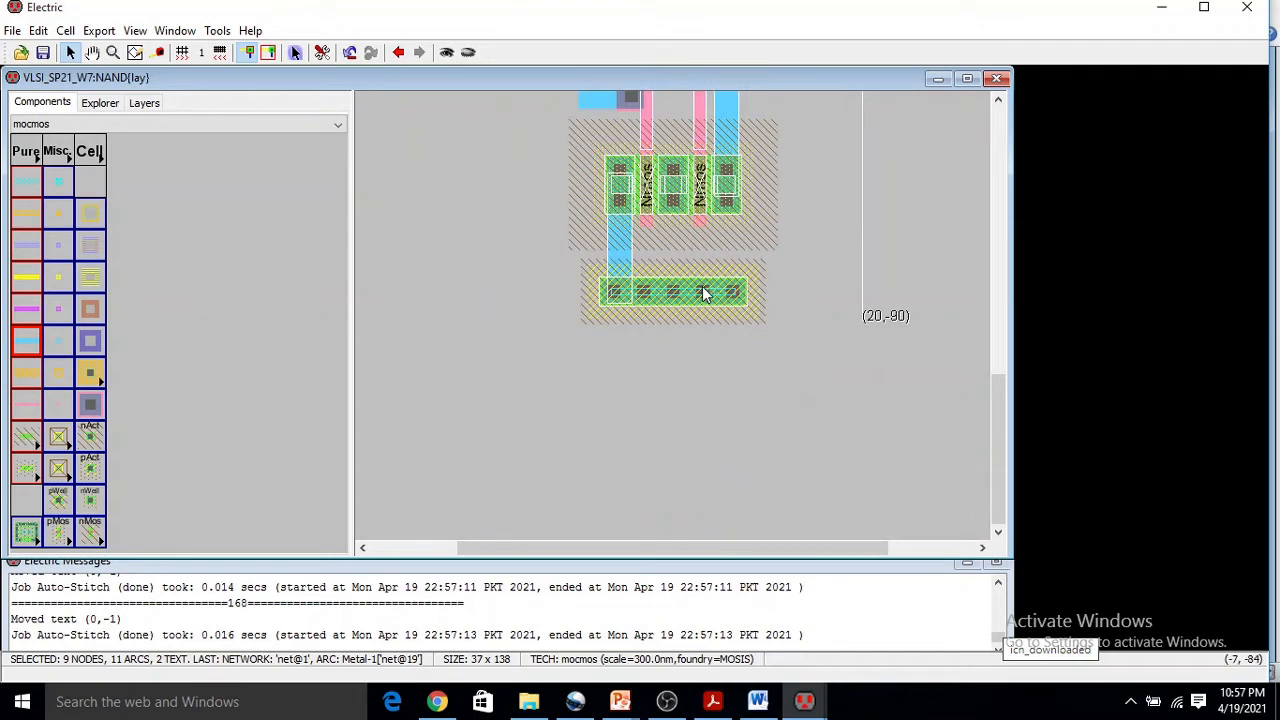
# - Move the selected NMOS transistors and the well contact row below them up 1 unit
pyautogui.moveTo(730, 290); pyautogui.dragTo(726, 283)
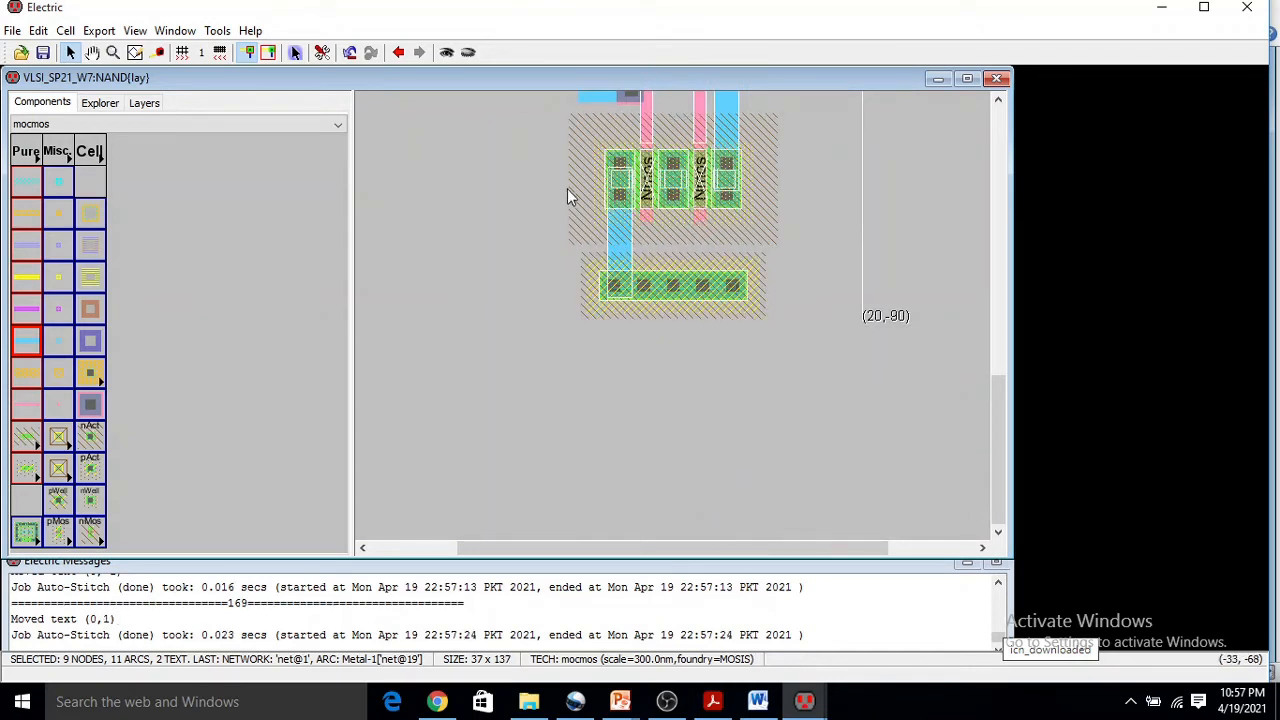
pyautogui.click(810, 243)
pyautogui.keyDown('ctrl'); pyautogui.scroll(-4, 812, 243); pyautogui.keyUp('ctrl')
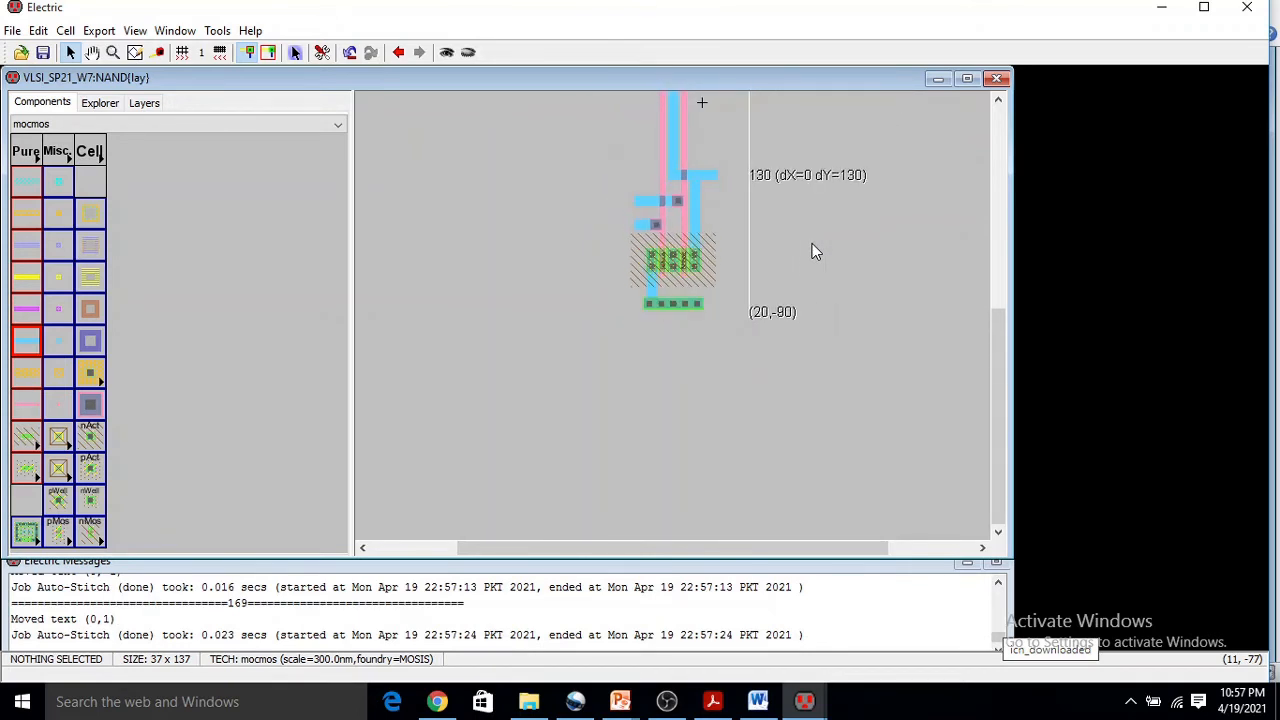
# - Move the horizontal Metal-1 output arc between the PMOS and NMOS sections up about 12 units
pyautogui.click(707, 178)
pyautogui.moveTo(707, 178); pyautogui.dragTo(707, 173)
pyautogui.press('Up')
pyautogui.press('Up')
pyautogui.press('Up')
pyautogui.press('Up')
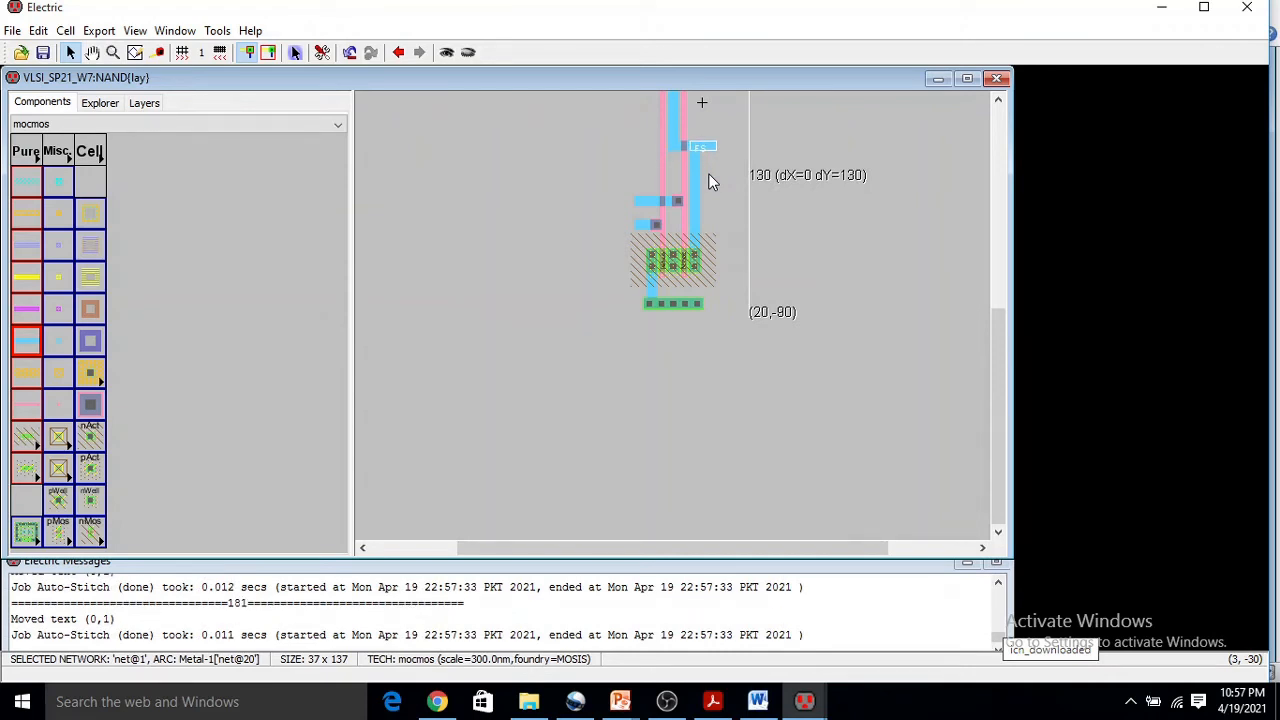
pyautogui.scroll(2, 864, 303)
pyautogui.scroll(-1, 864, 303)
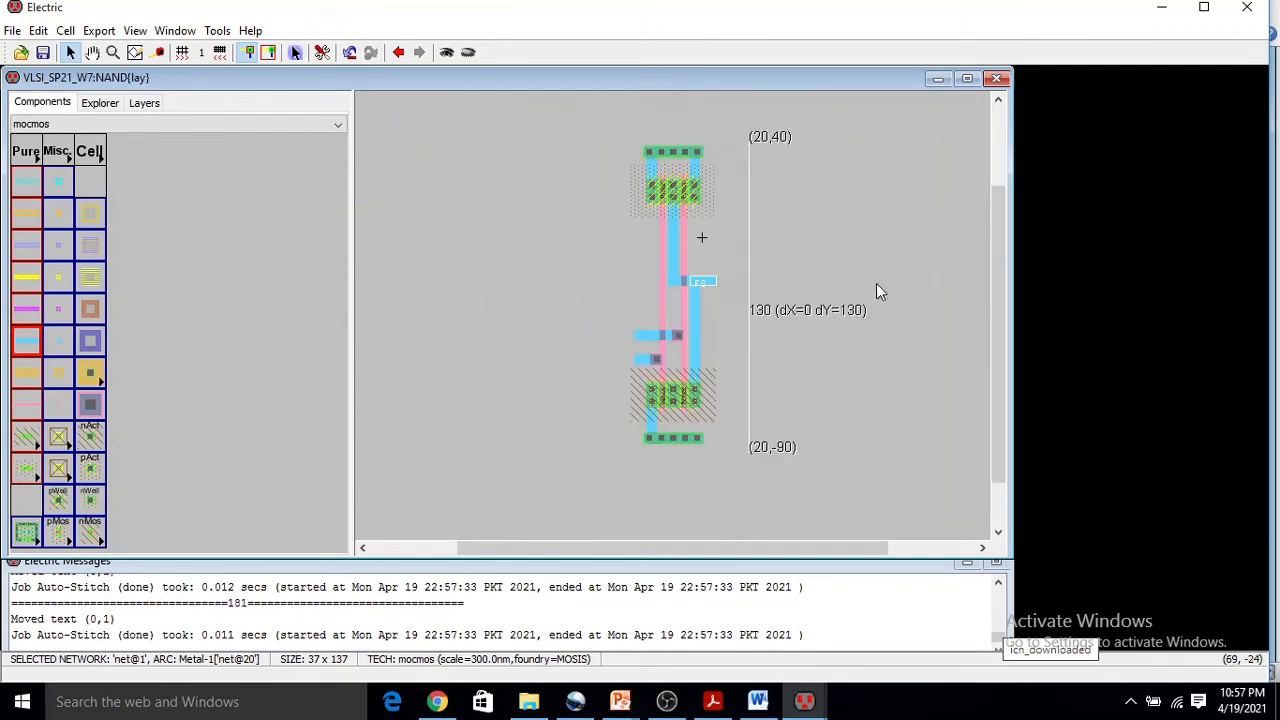
pyautogui.click(889, 262)
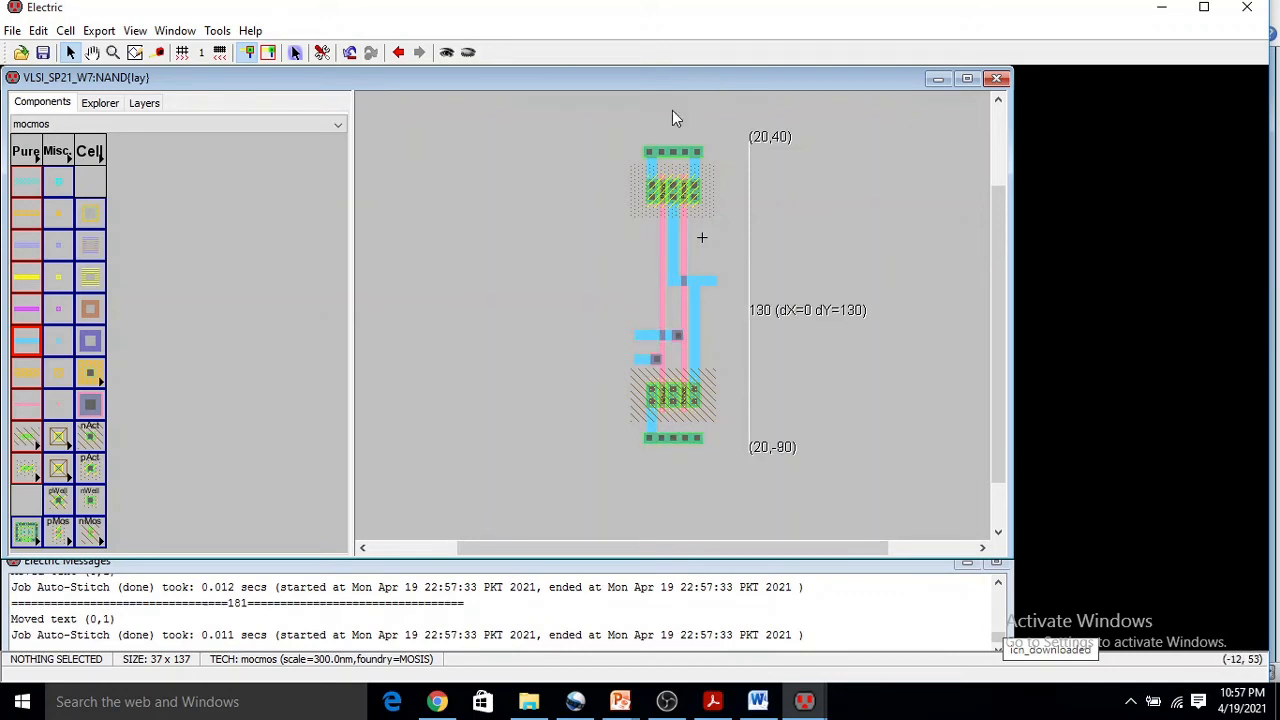
# - Run a hierarchical design rule check on the NAND layout
pyautogui.click(217, 31)
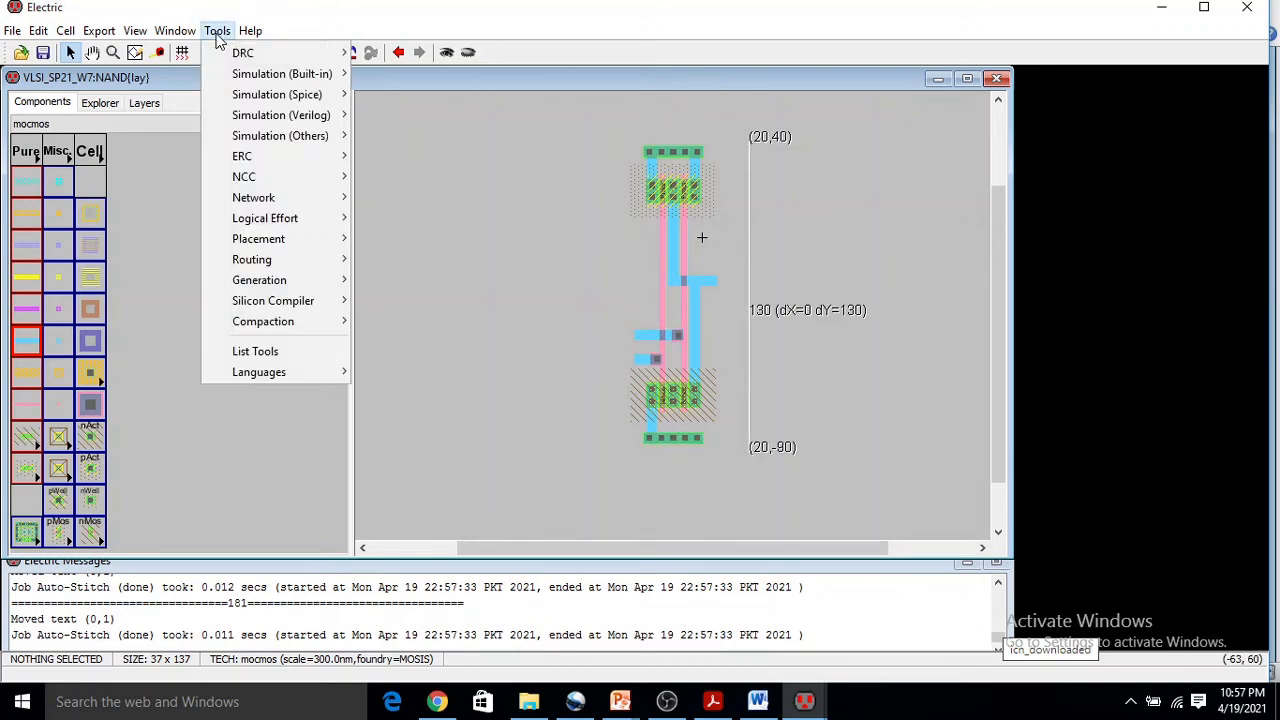
pyautogui.moveTo(243, 52)
pyautogui.click(400, 52)
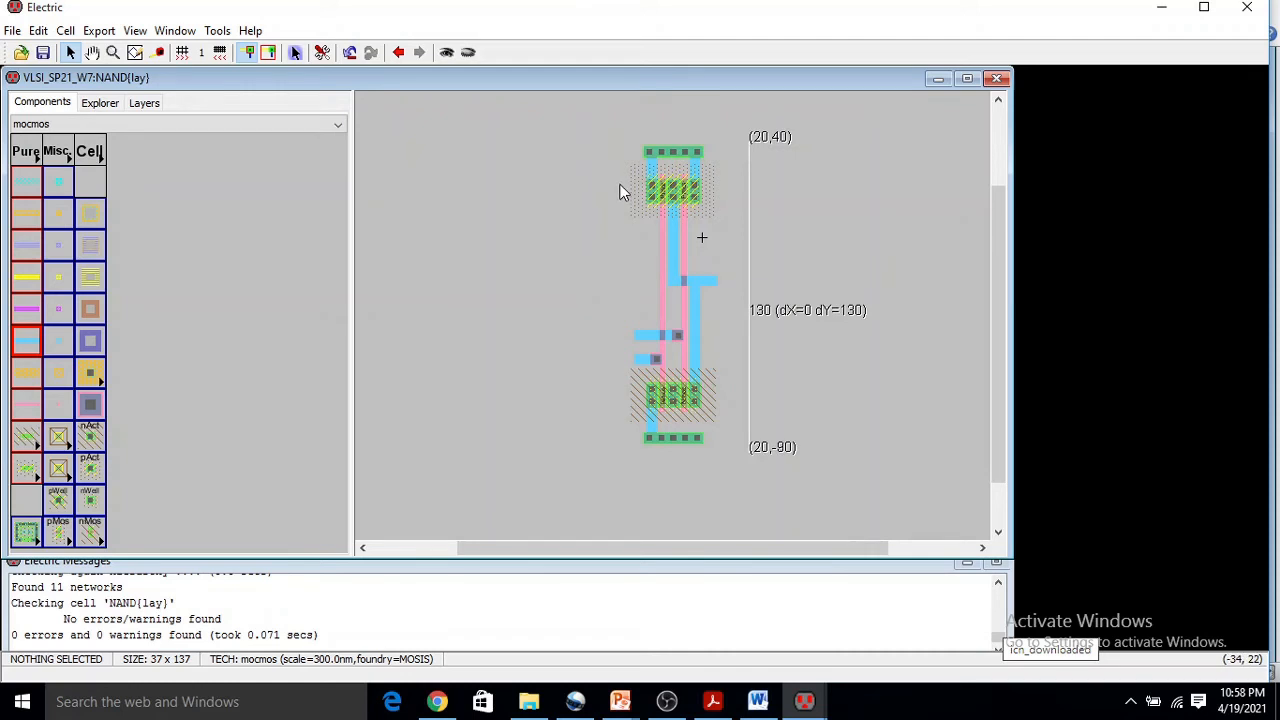
# - Create the supply export on the N-well contact row above the PMOS transistors
pyautogui.scroll(1, 620, 192)
pyautogui.scroll(-1, 635, 234)
pyautogui.keyDown('ctrl'); pyautogui.scroll(4, 648, 173); pyautogui.keyUp('ctrl')
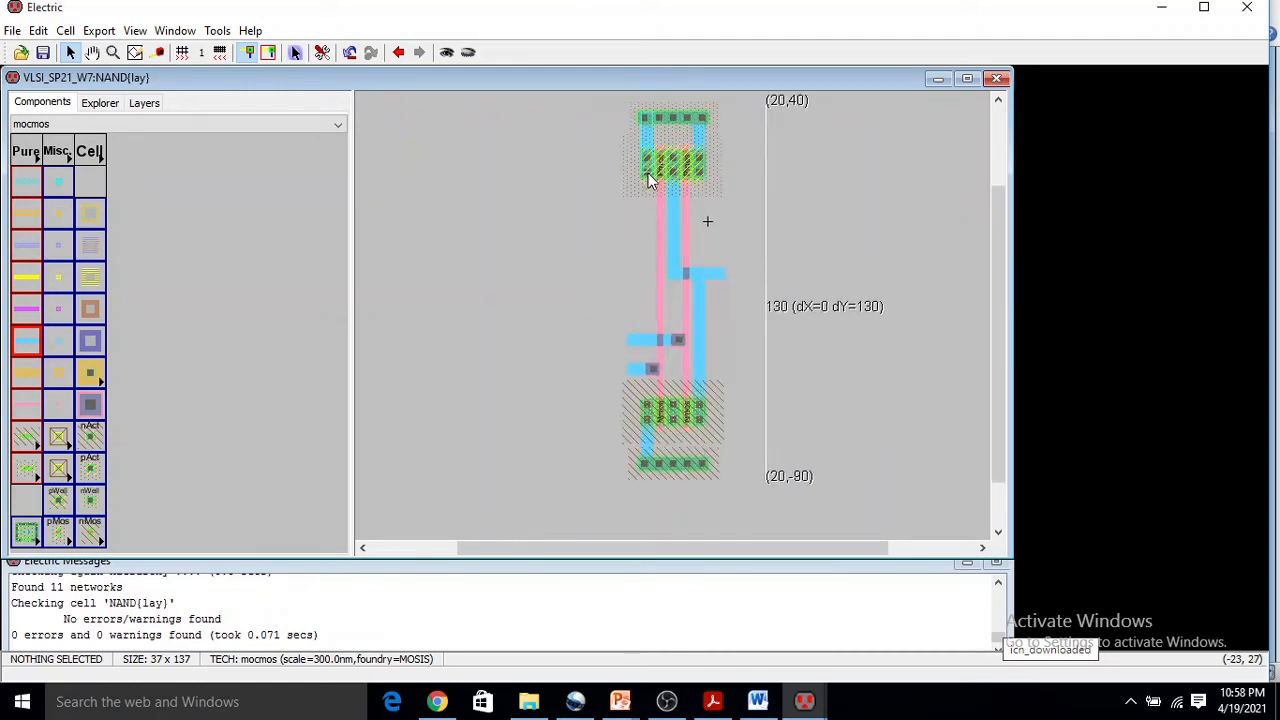
pyautogui.scroll(2, 648, 173)
pyautogui.scroll(-1, 647, 181)
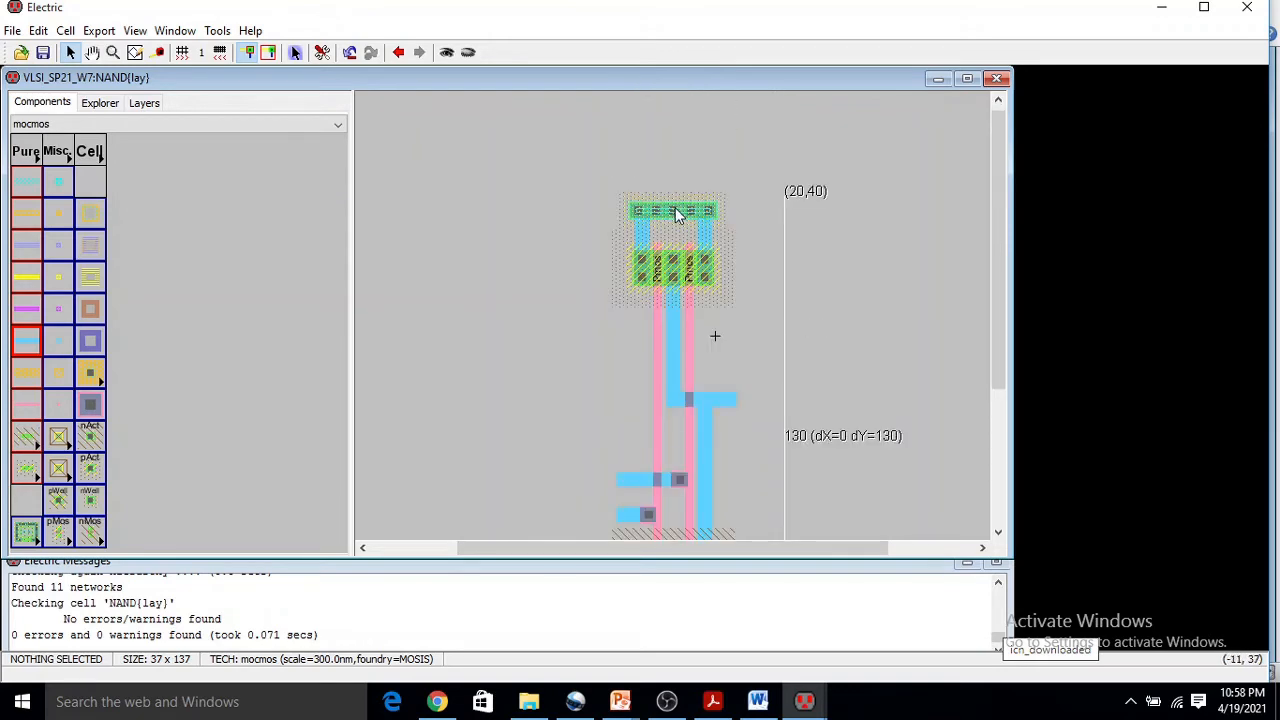
pyautogui.click(675, 209)
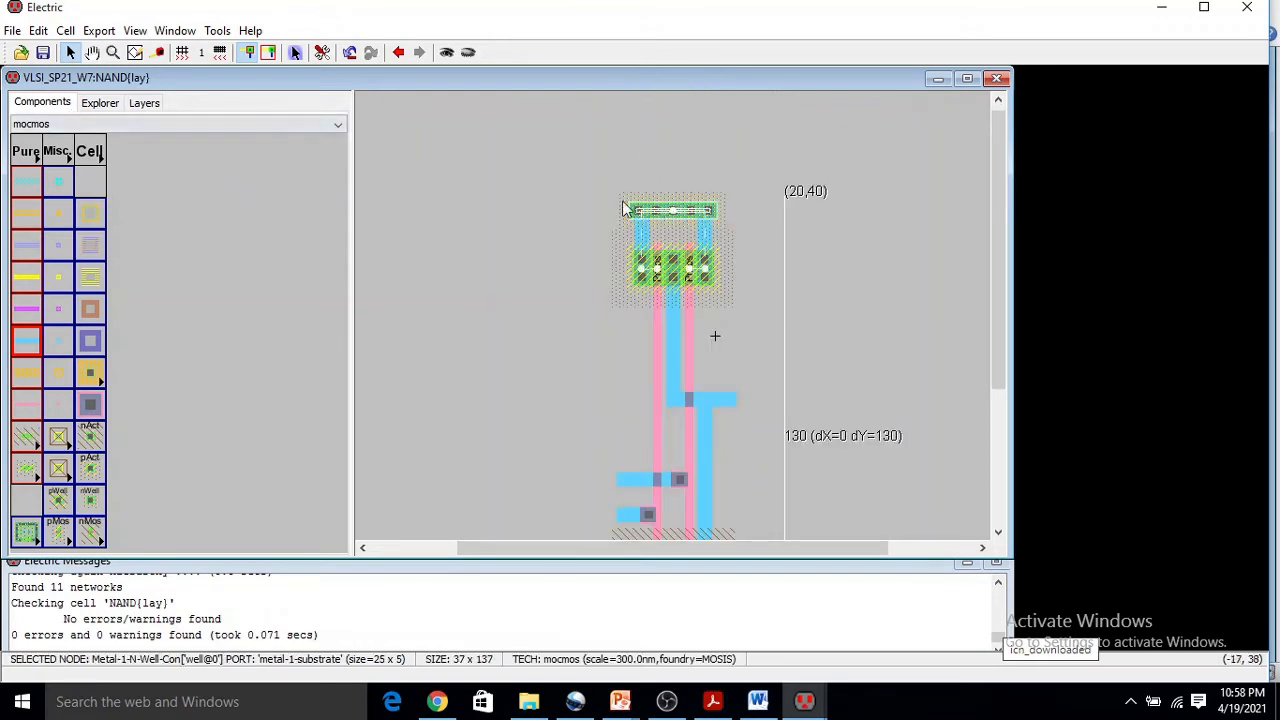
pyautogui.click(108, 31)
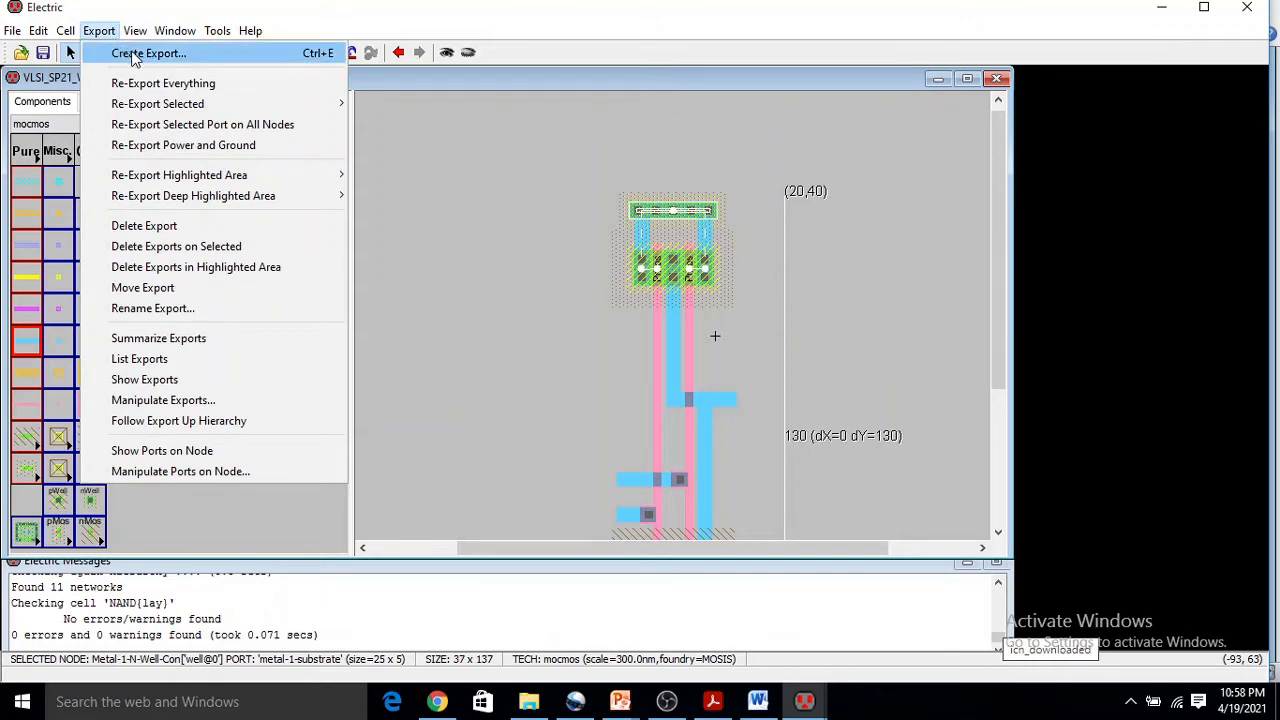
pyautogui.click(148, 53)
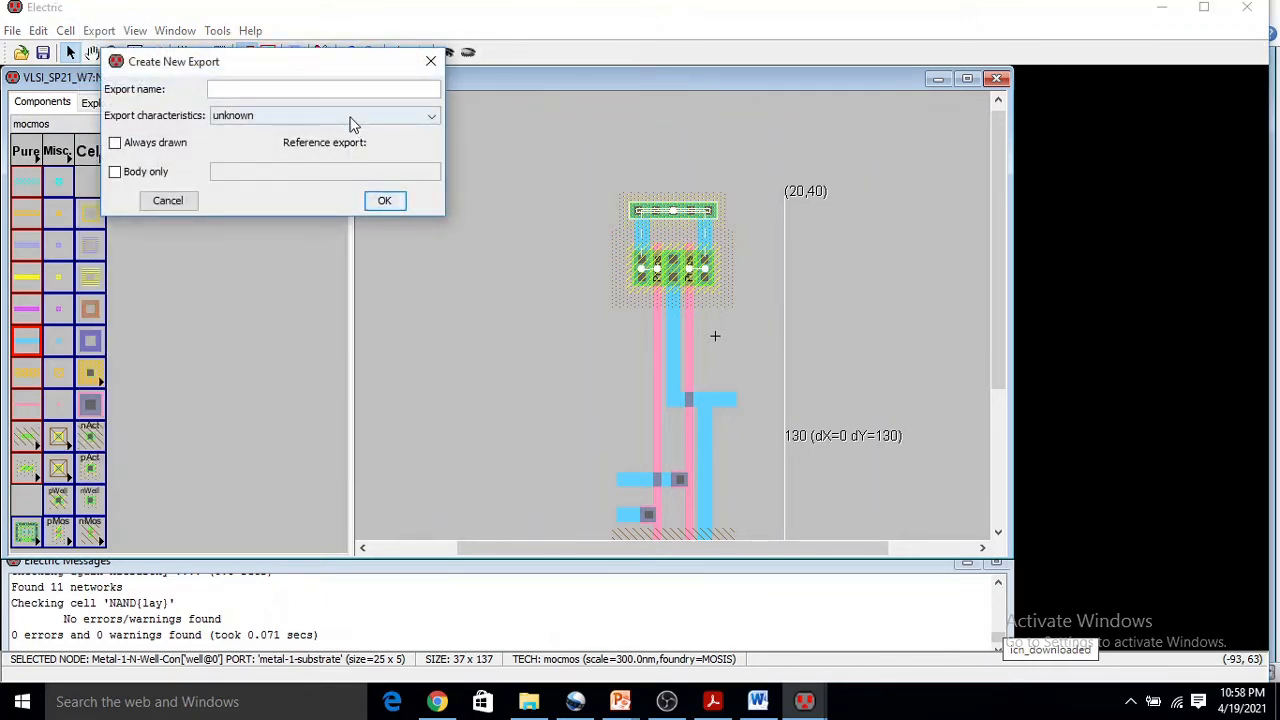
pyautogui.write('v')
pyautogui.click(384, 200)
# - Create an export named gnd on the P-well contact row below the NMOS transistors
pyautogui.scroll(-5, 455, 180)
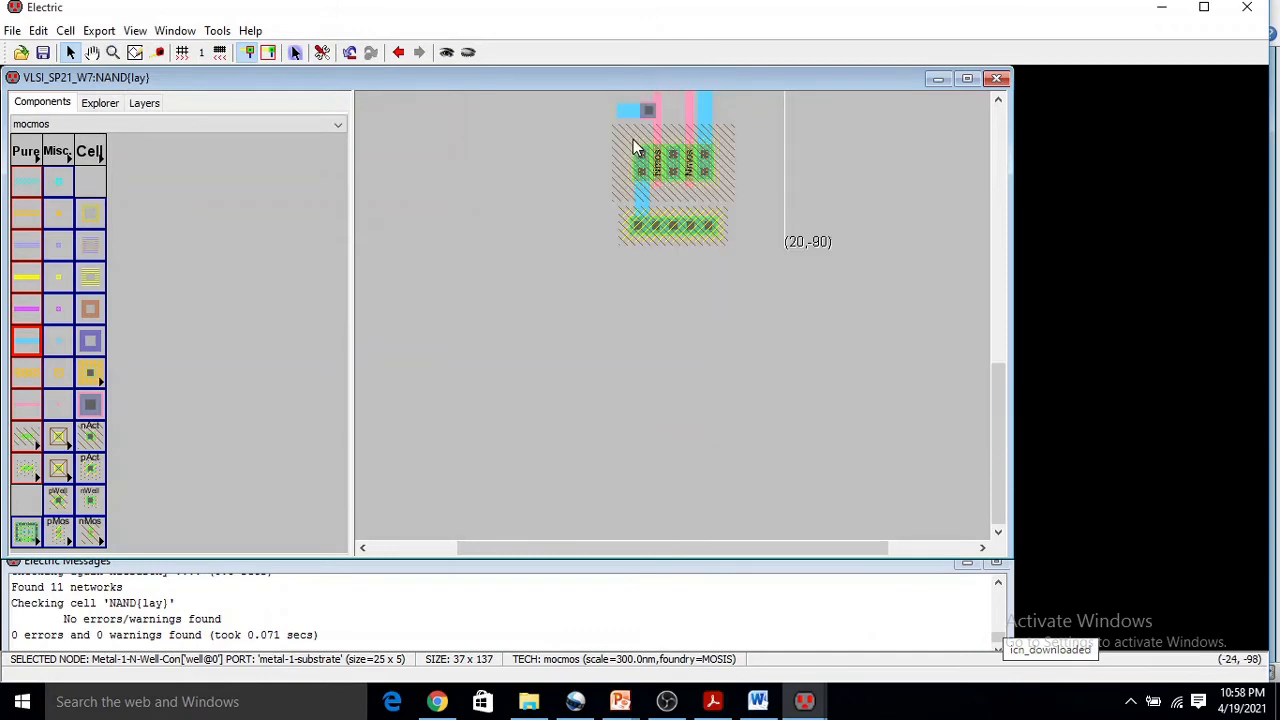
pyautogui.click(676, 229)
pyautogui.click(114, 34)
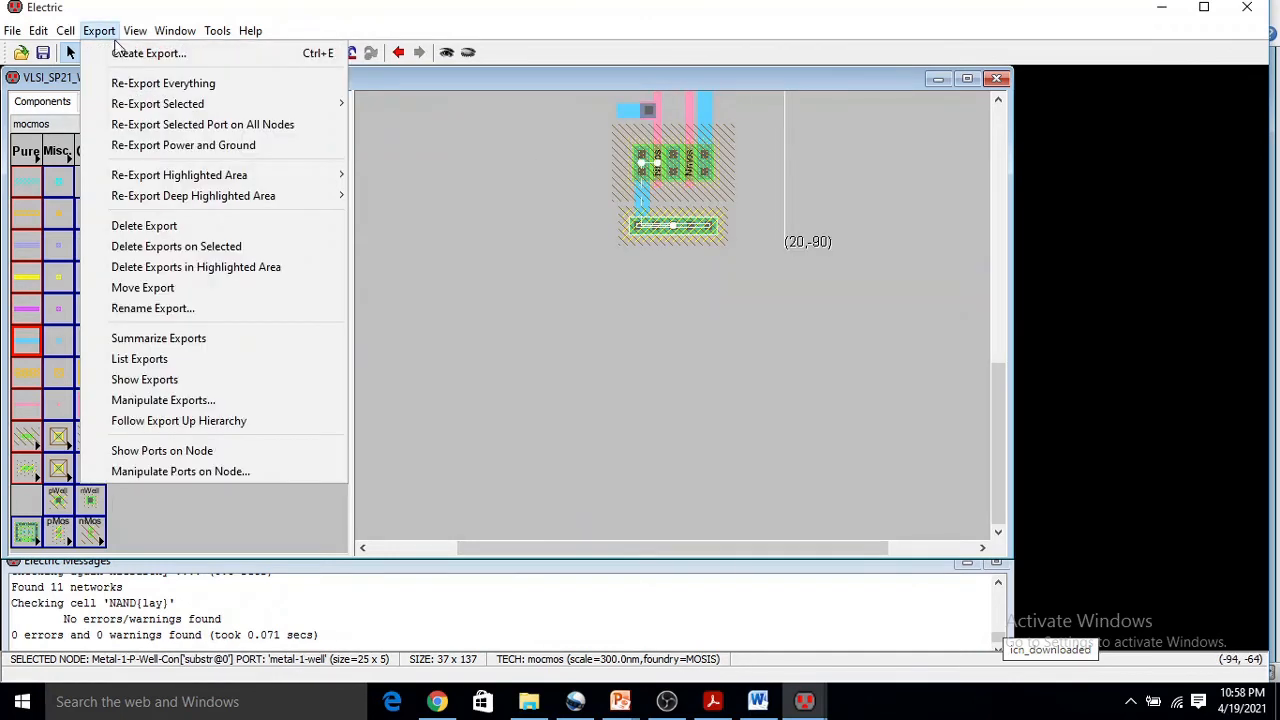
pyautogui.click(128, 54)
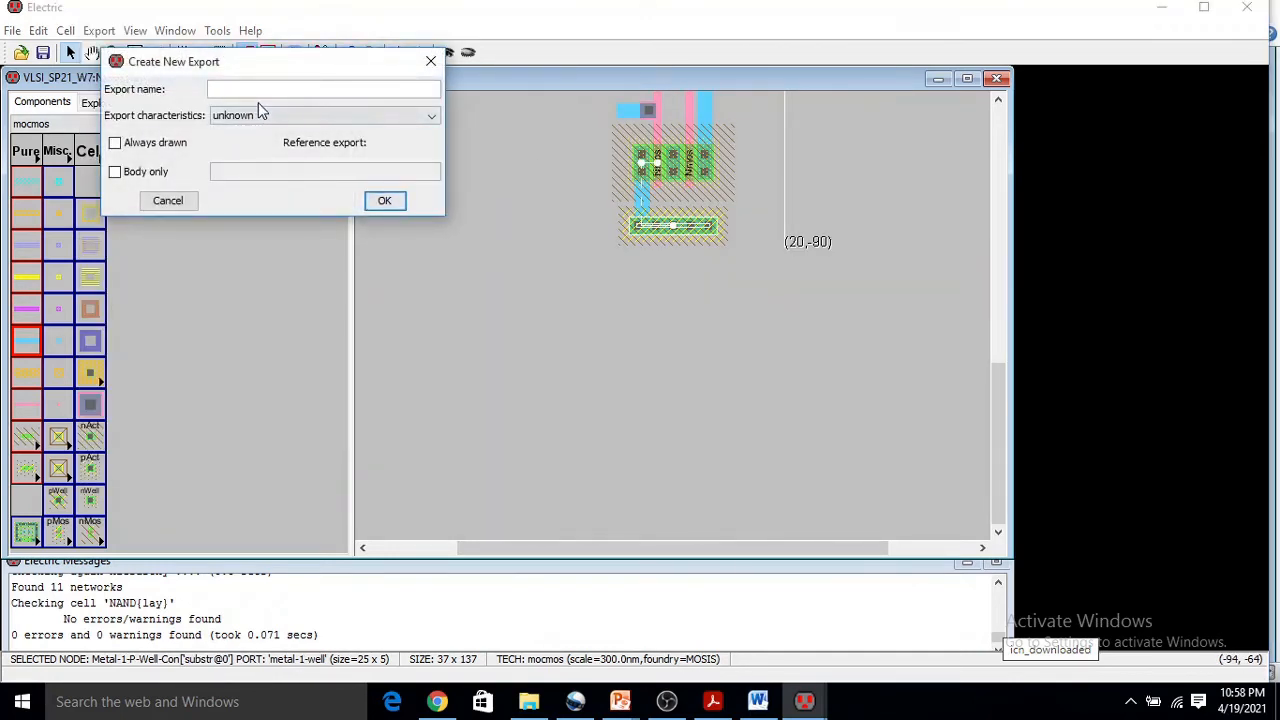
pyautogui.write('gnd')
pyautogui.click(386, 200)
# - Create an export named out with the output characteristic on the Metal-1 pin at the free end of the output arc
pyautogui.scroll(3, 714, 200)
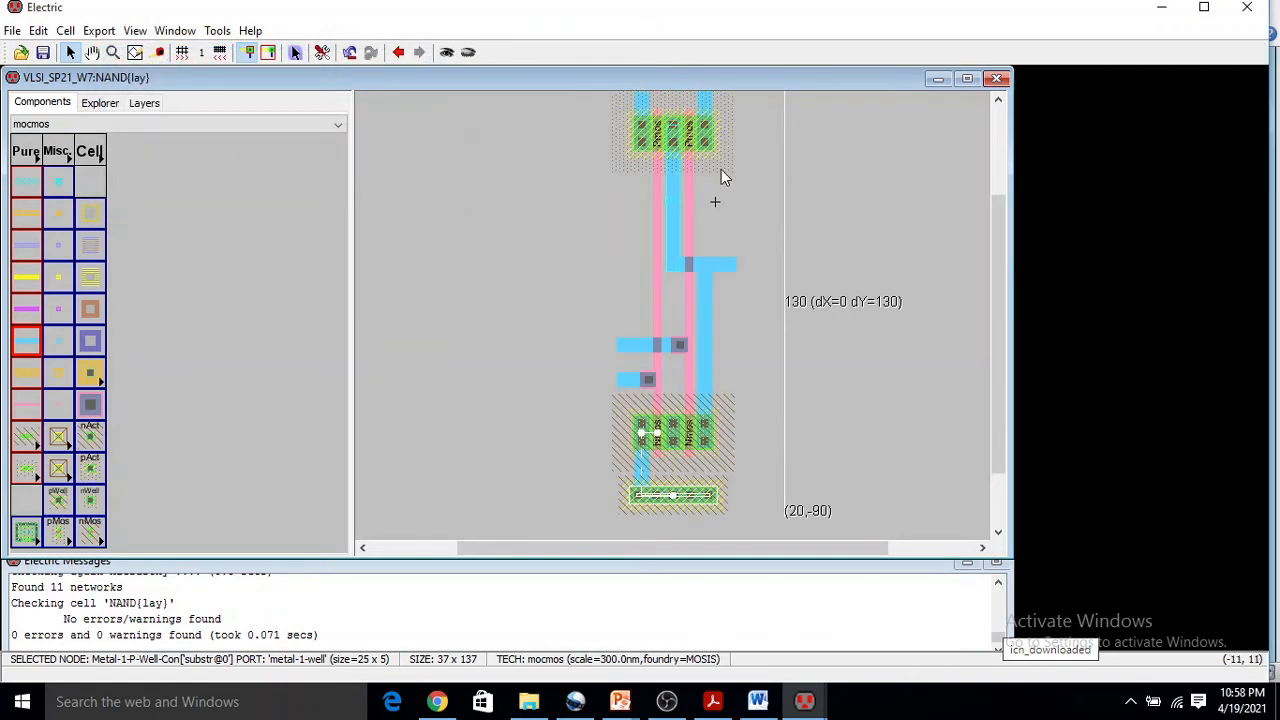
pyautogui.click(731, 265)
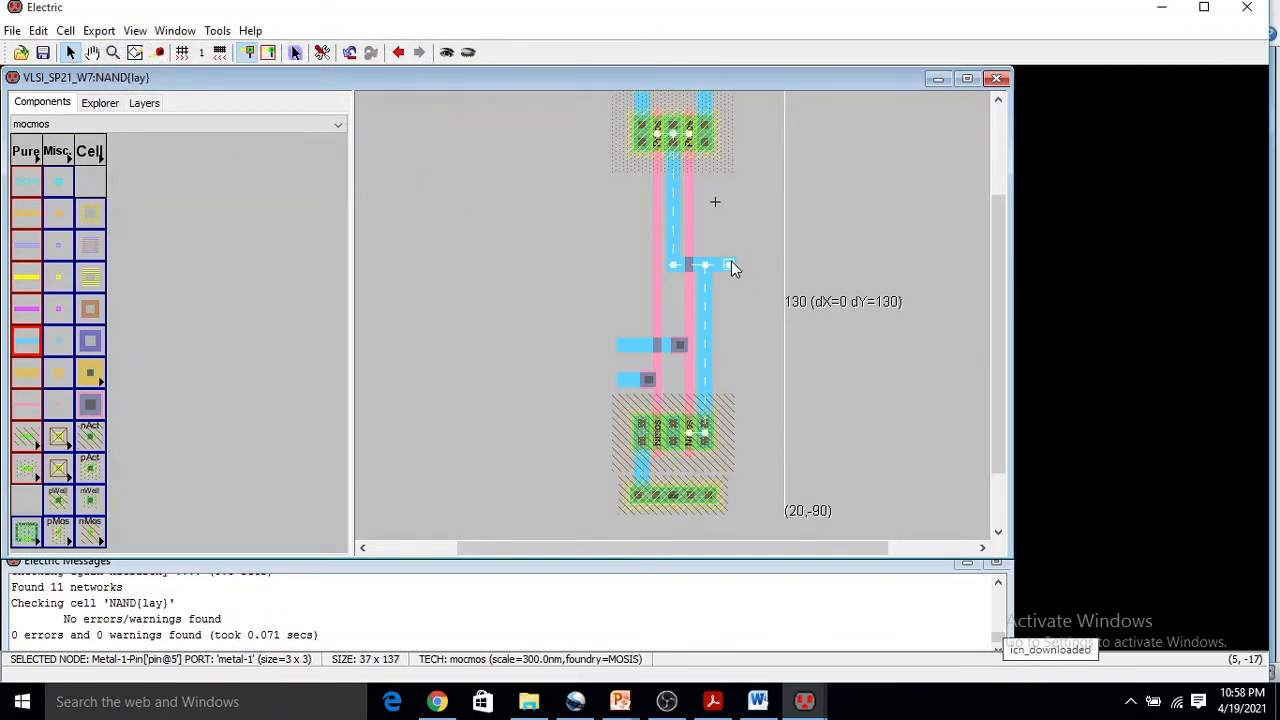
pyautogui.click(99, 30)
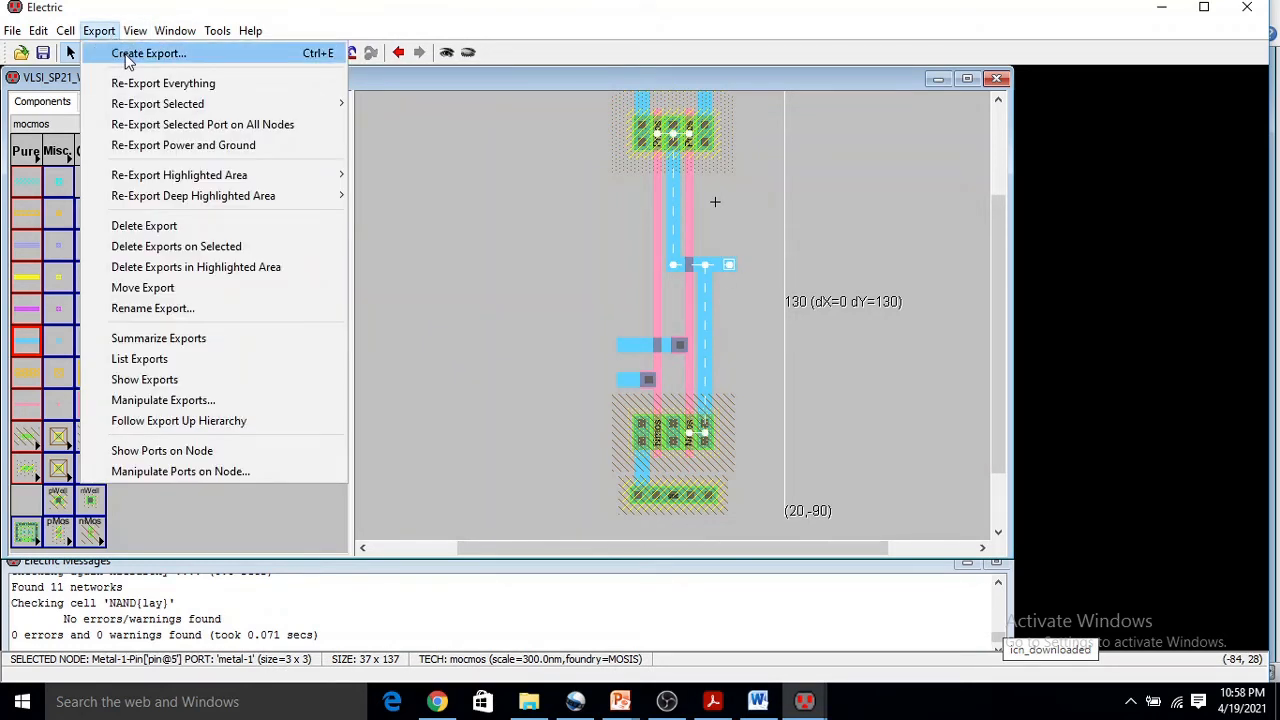
pyautogui.click(127, 55)
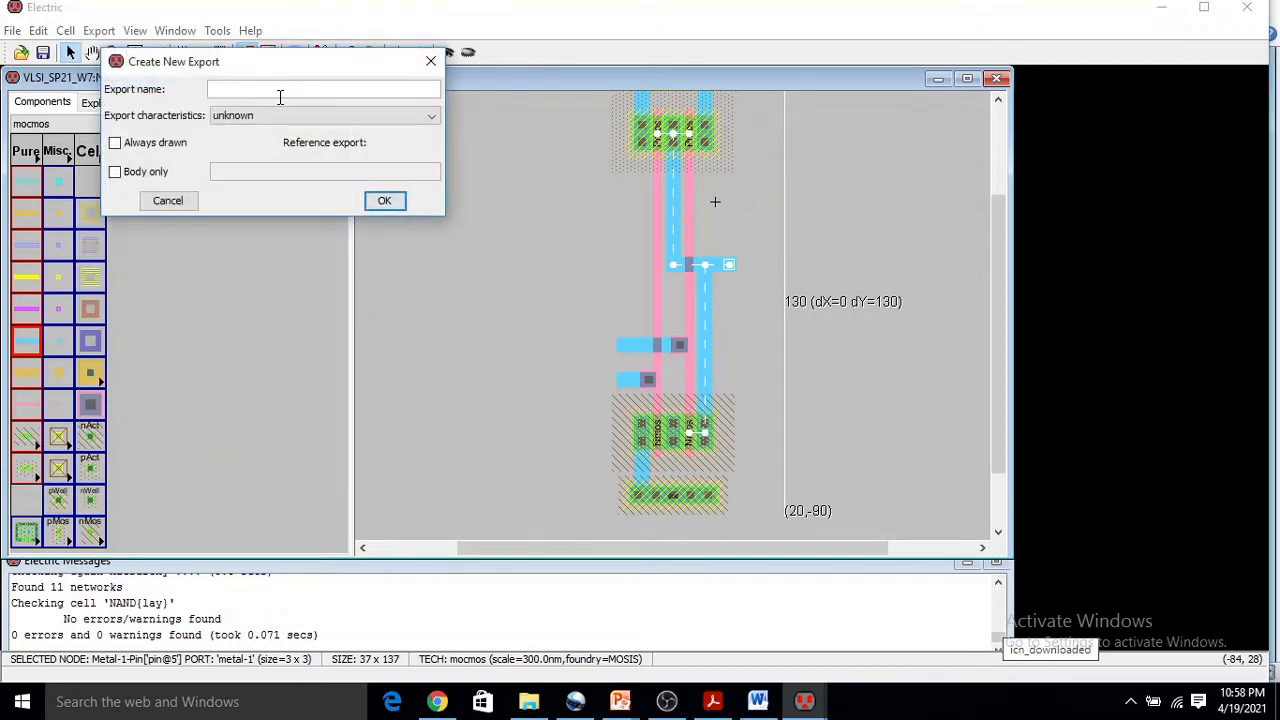
pyautogui.click(278, 114)
pyautogui.press('o')
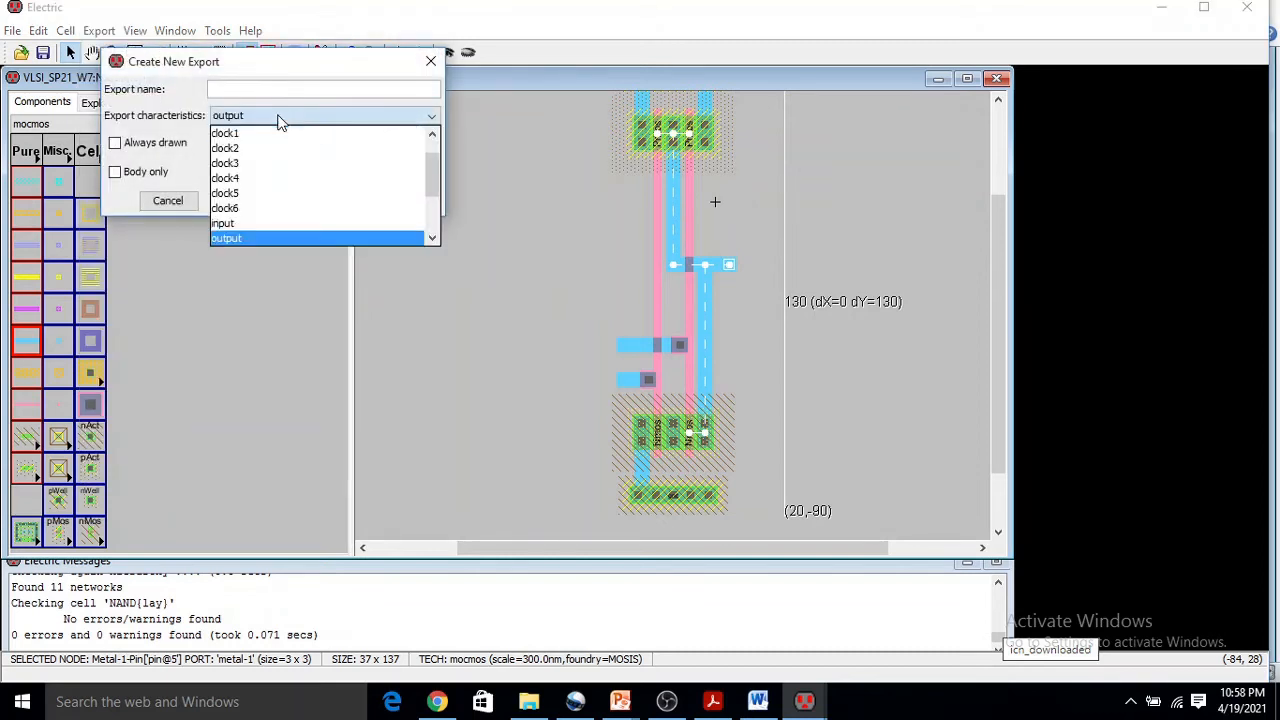
pyautogui.click(226, 238)
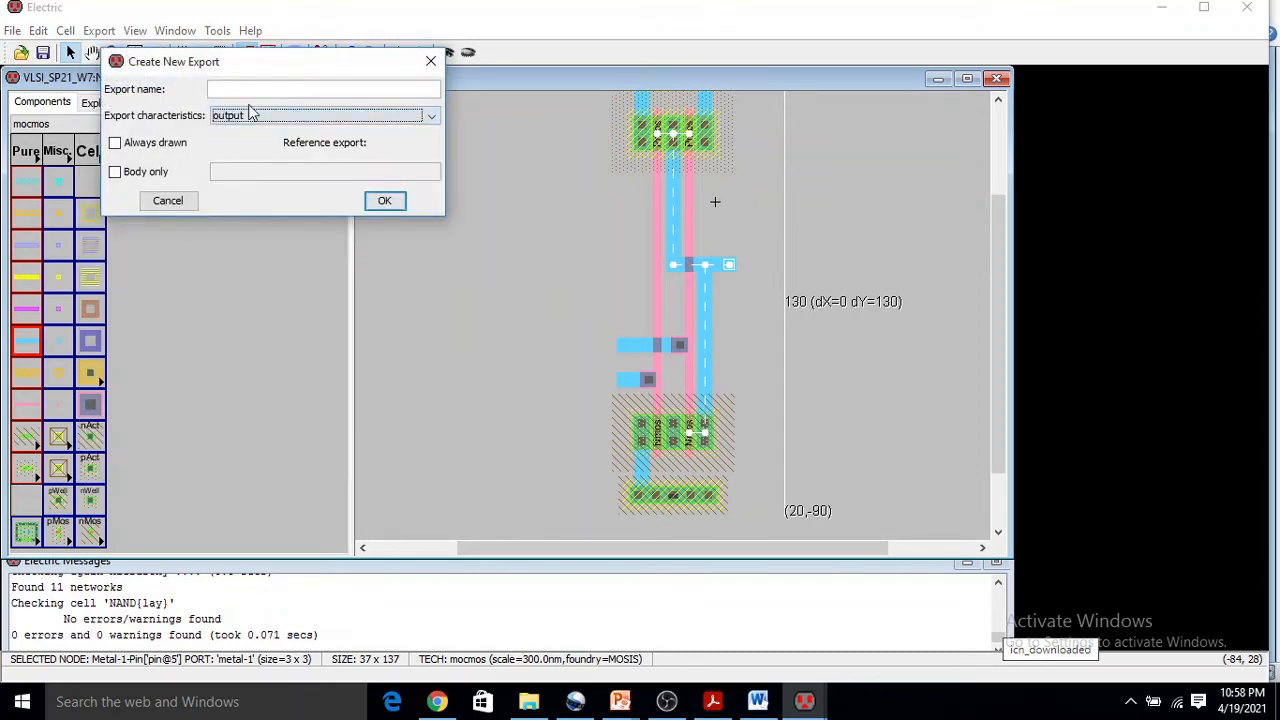
pyautogui.click(252, 91)
pyautogui.write('out')
pyautogui.click(372, 202)
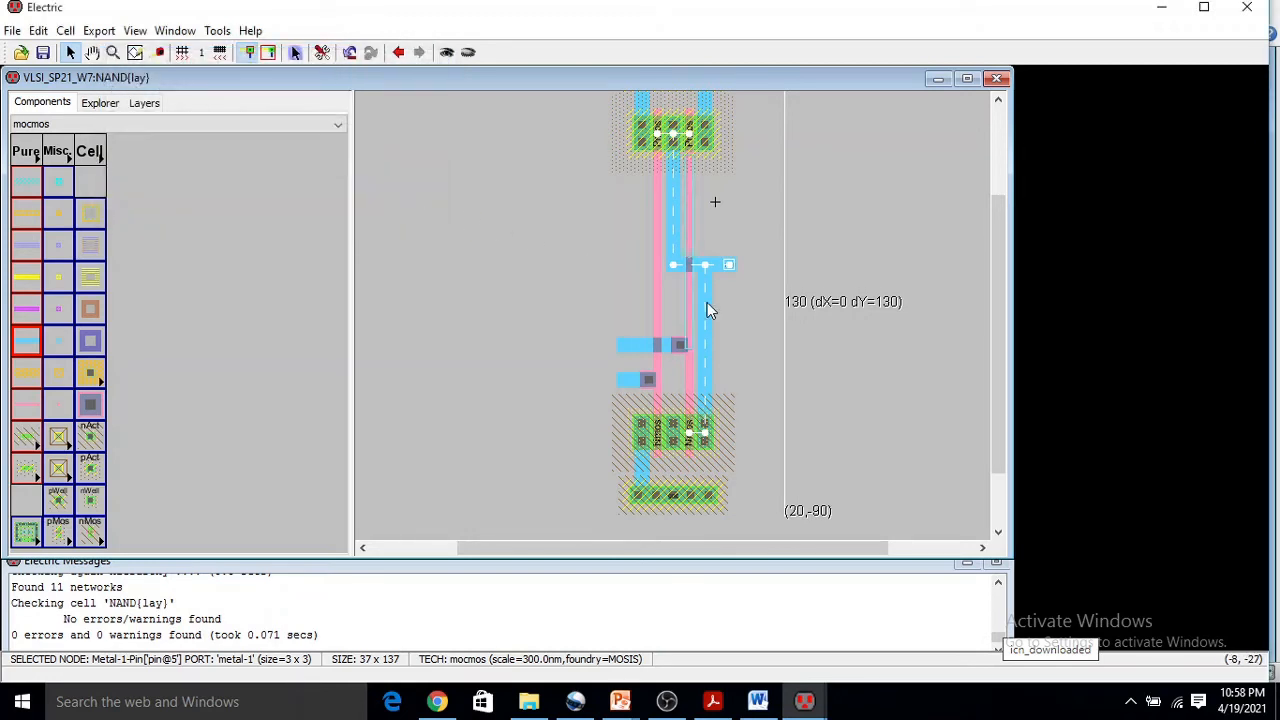
# - Delete all logged layout errors from the library explorer
pyautogui.click(99, 103)
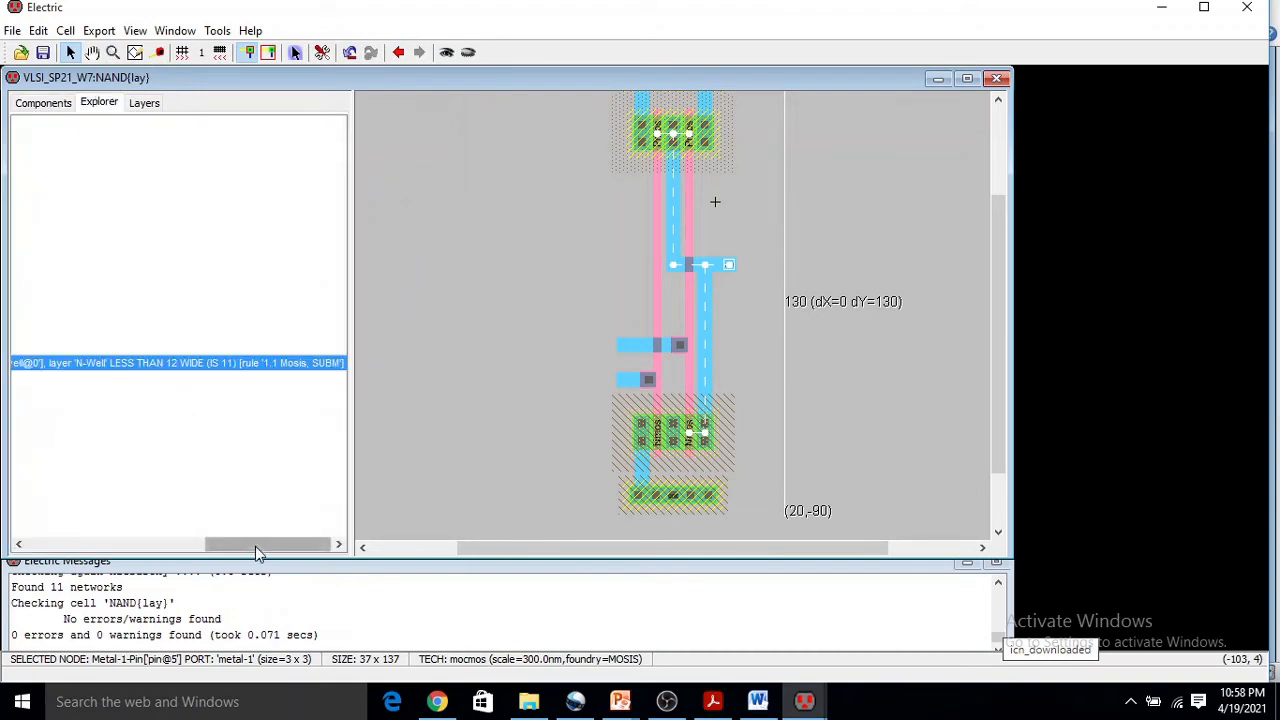
pyautogui.moveTo(255, 546); pyautogui.dragTo(60, 546)
pyautogui.click(86, 289)
pyautogui.rightClick(86, 289)
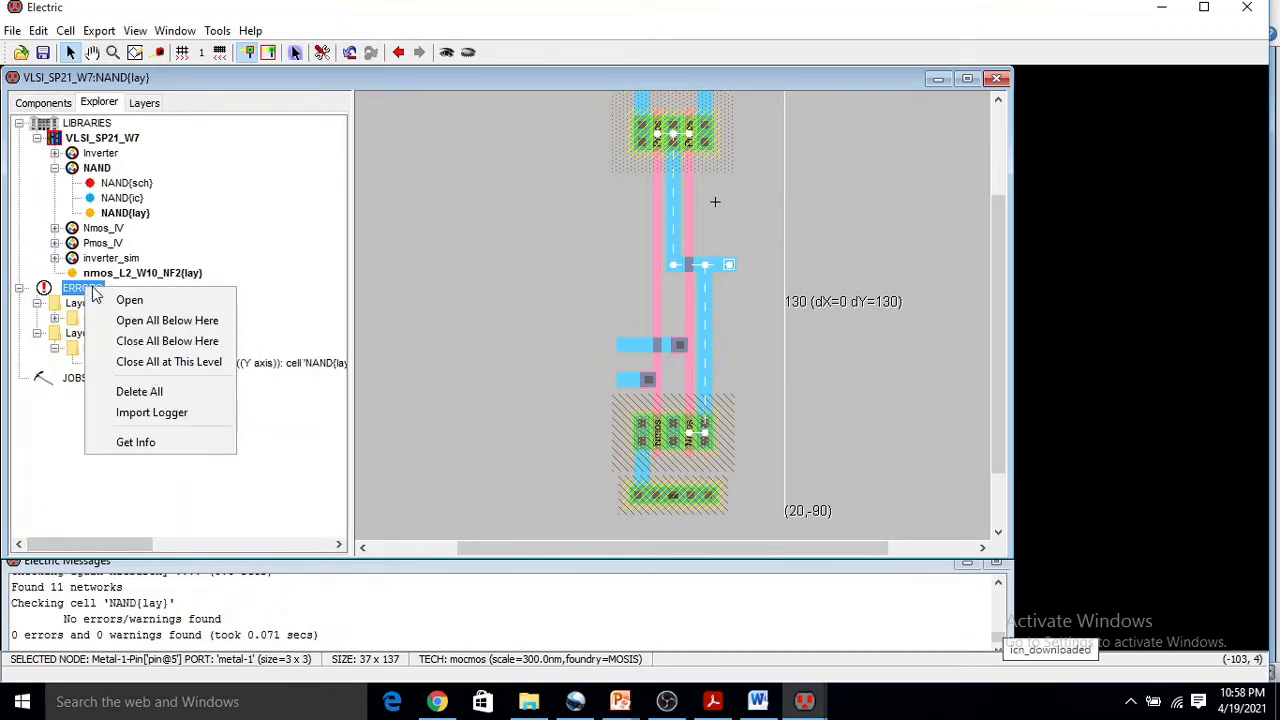
pyautogui.click(160, 392)
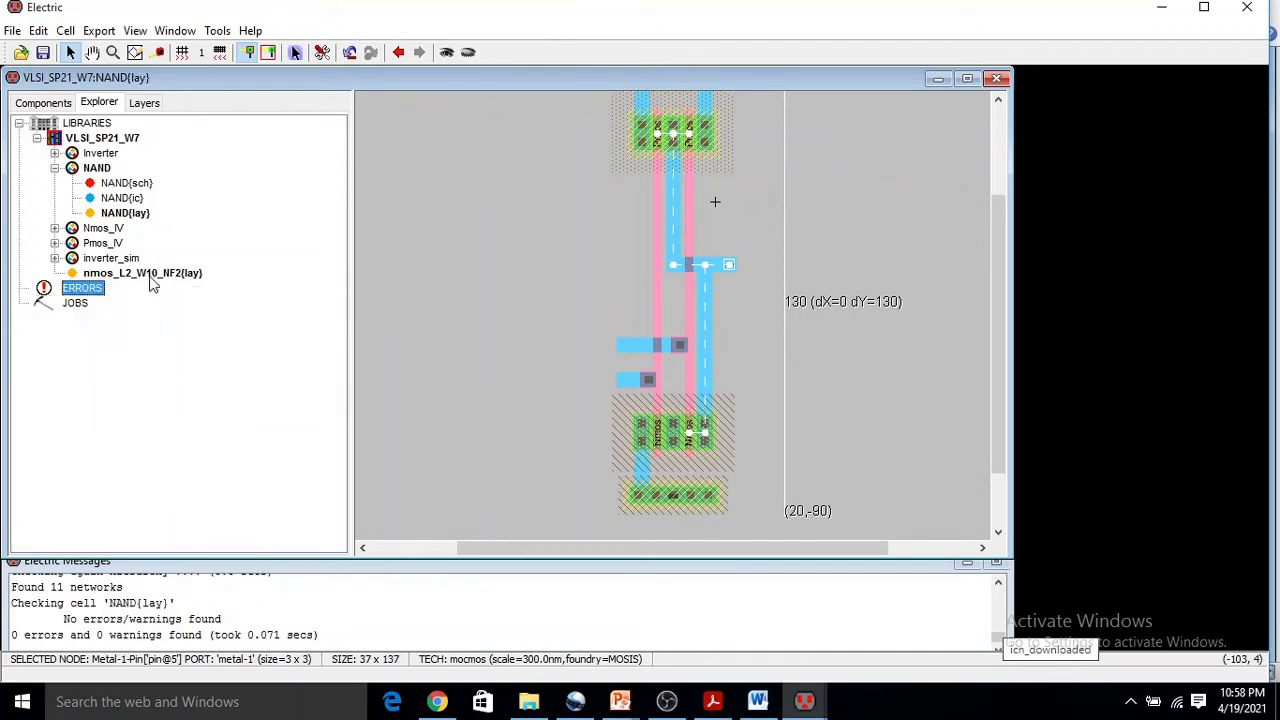
# - Review the input and output port names in the NAND schematic and return to the NAND layout
pyautogui.doubleClick(126, 183)
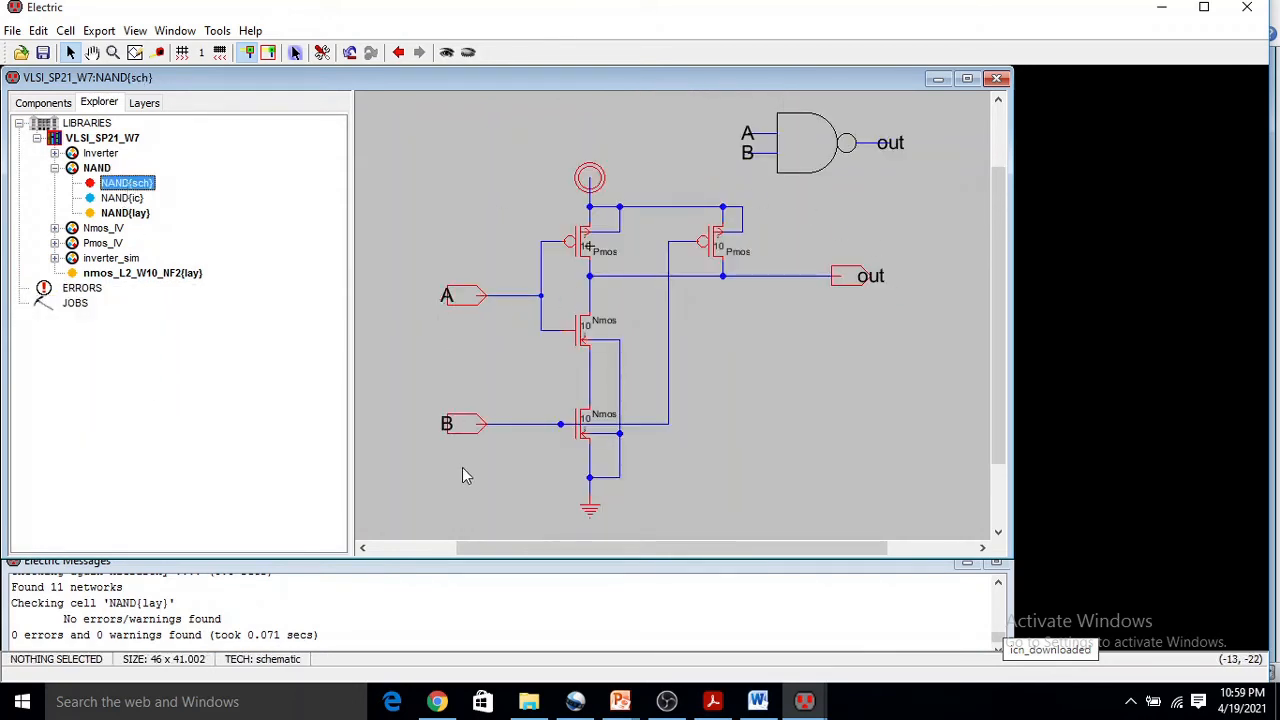
pyautogui.click(144, 108)
pyautogui.click(58, 105)
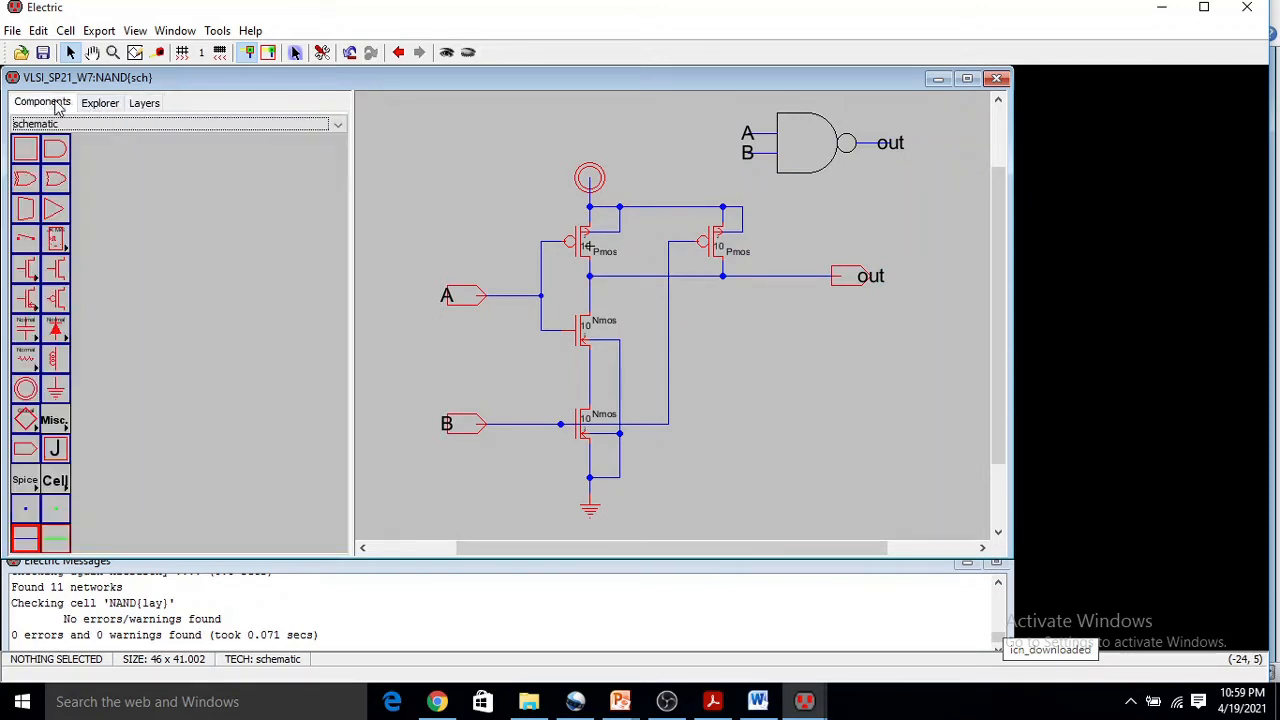
pyautogui.click(105, 110)
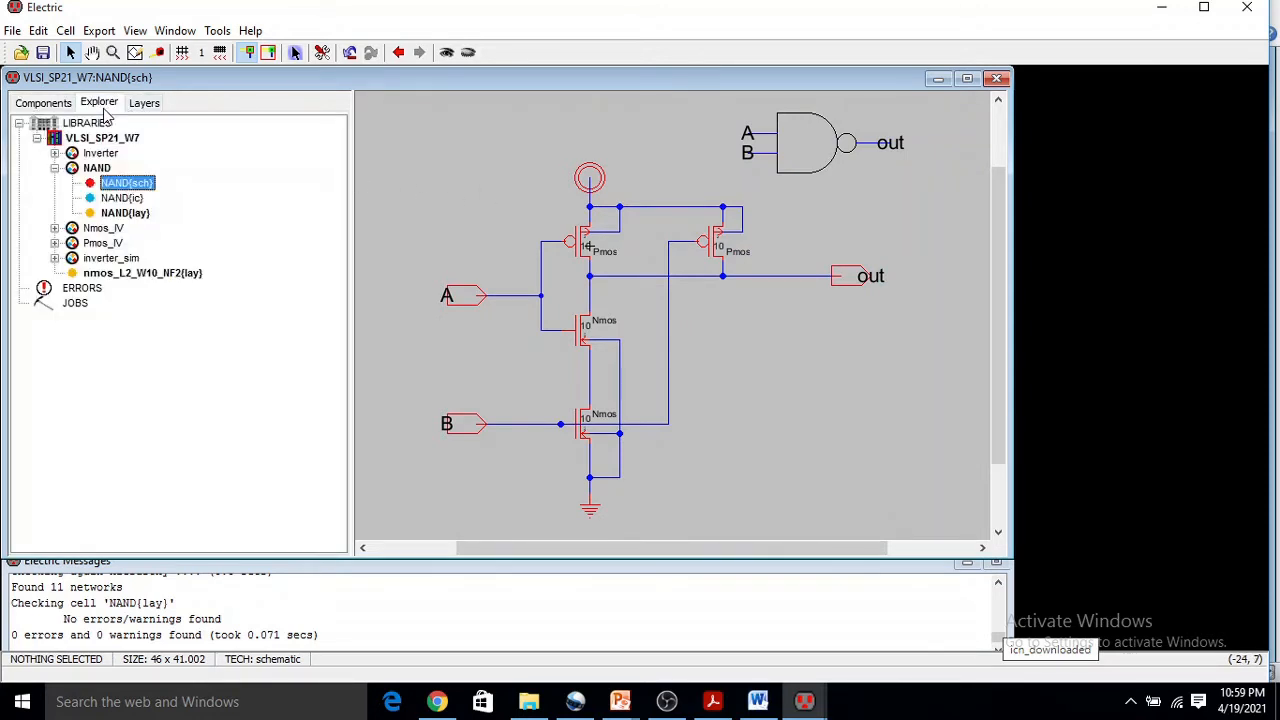
pyautogui.doubleClick(122, 213)
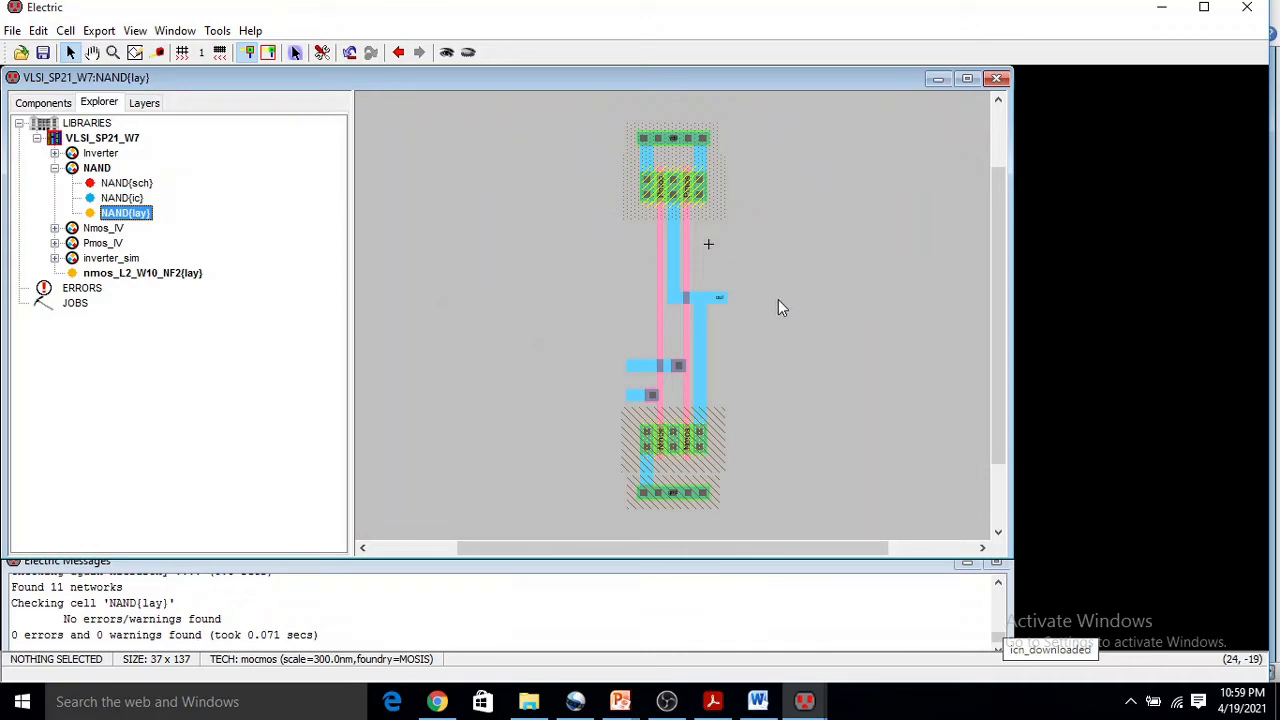
# - Set the text size of the out export label to 5 units
pyautogui.keyDown('ctrl'); pyautogui.scroll(3, 754, 307); pyautogui.keyUp('ctrl')
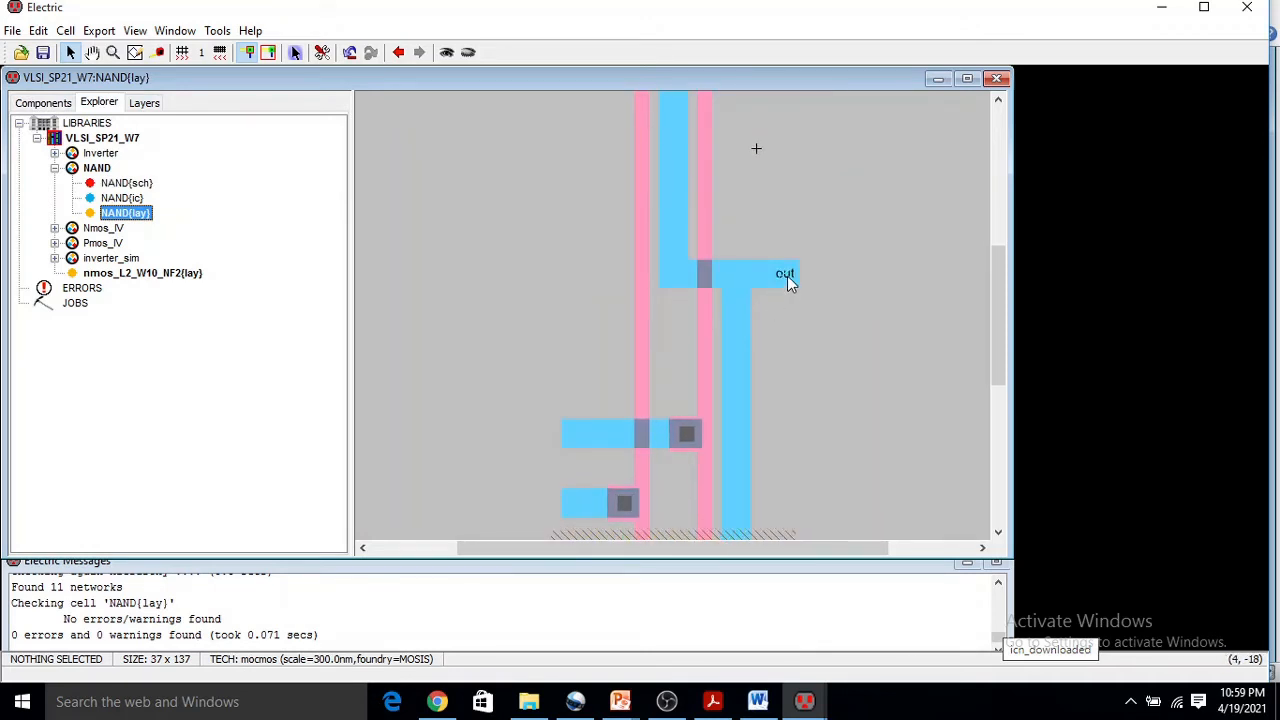
pyautogui.click(788, 275)
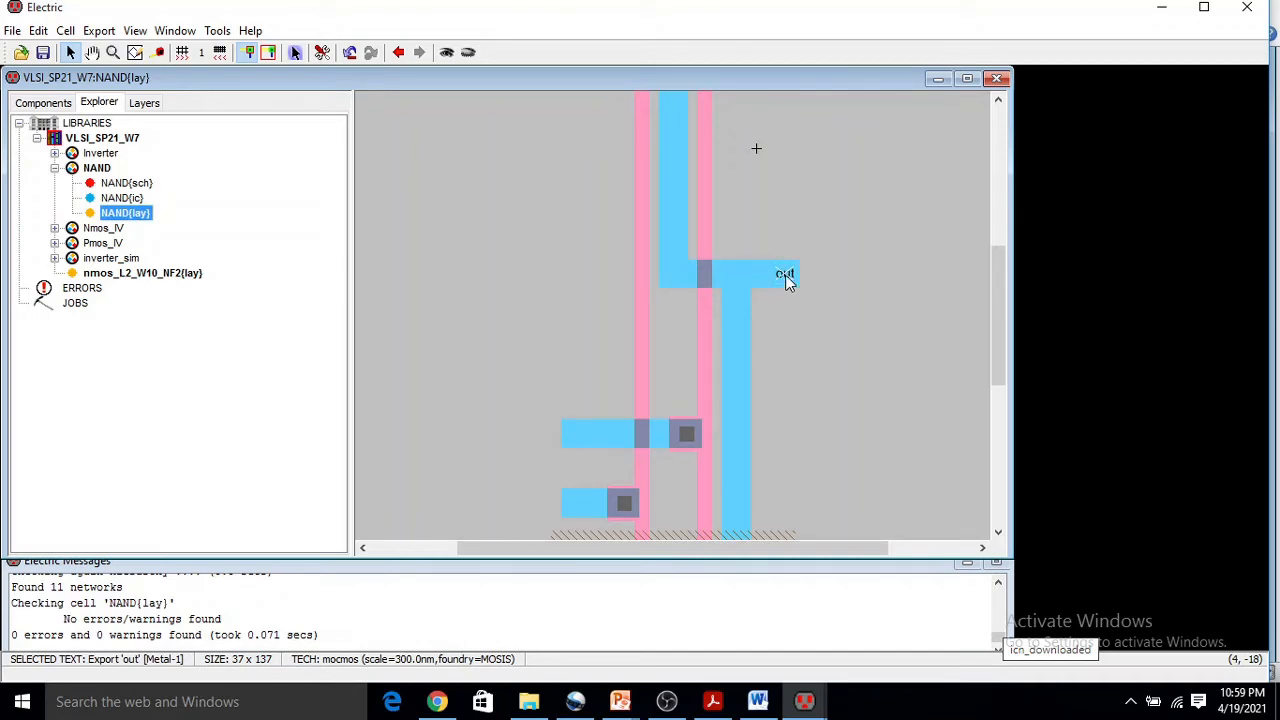
pyautogui.doubleClick(786, 276)
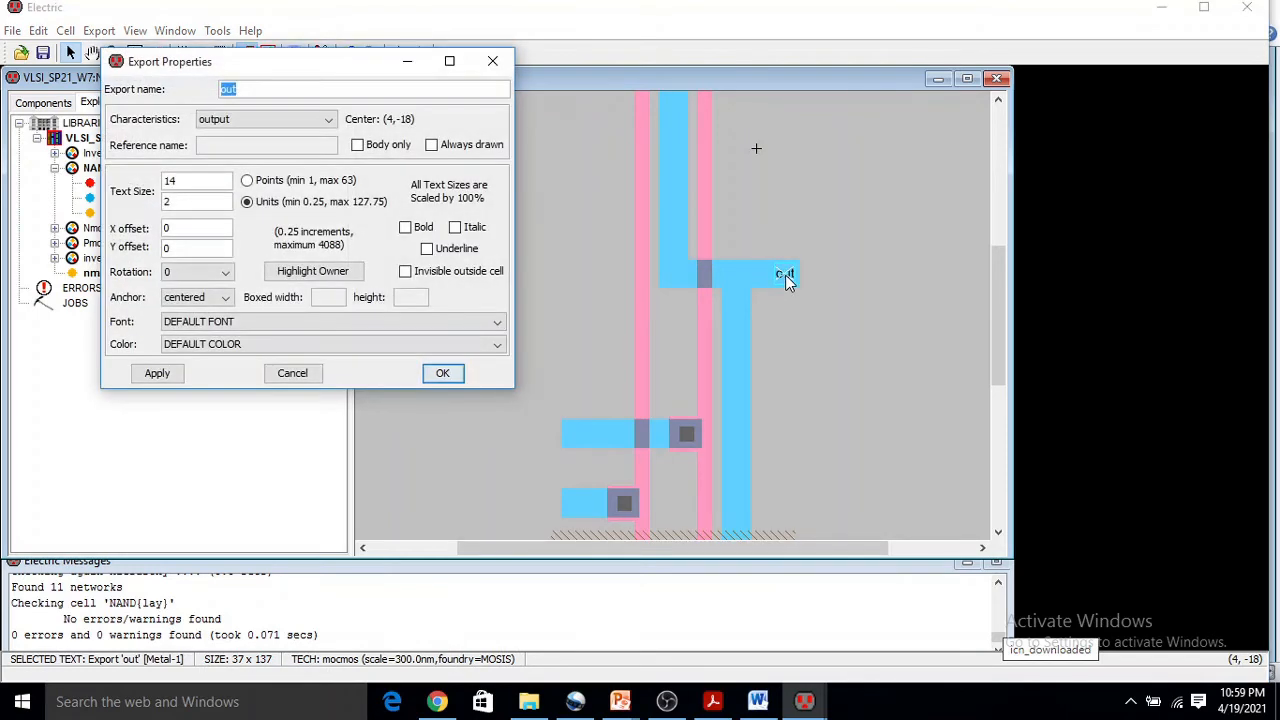
pyautogui.doubleClick(182, 204)
pyautogui.write('5')
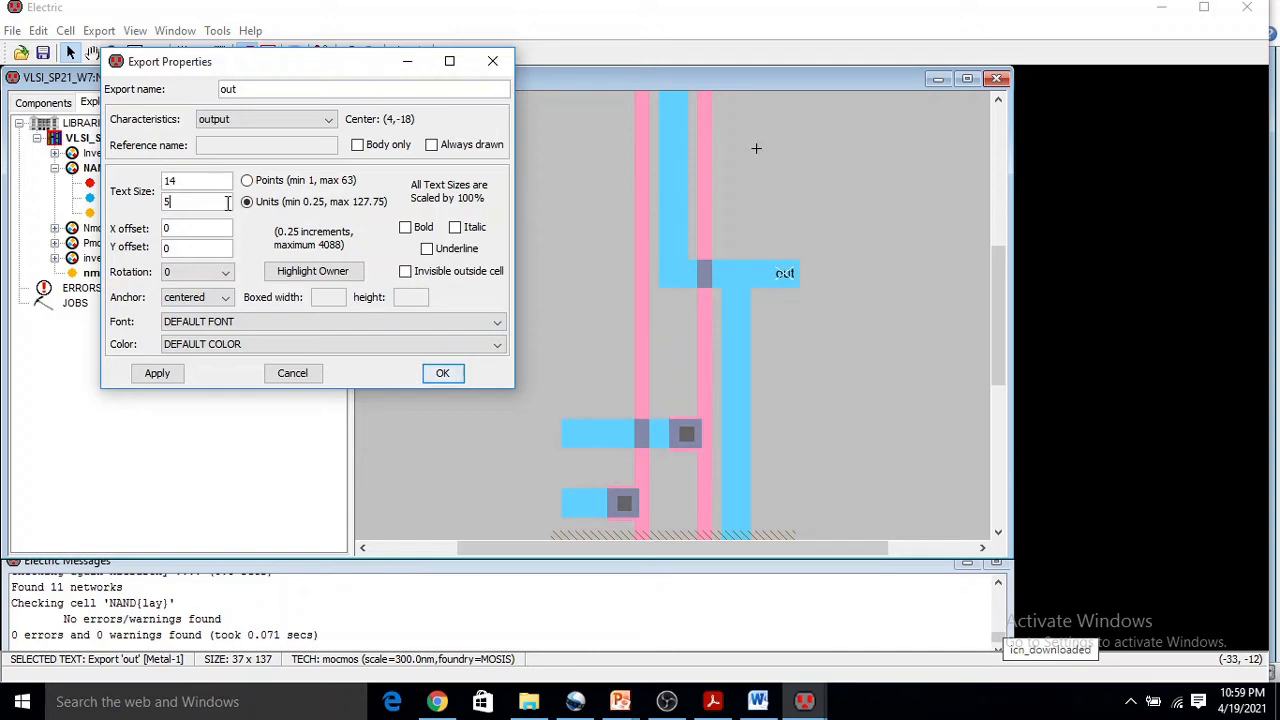
pyautogui.click(443, 373)
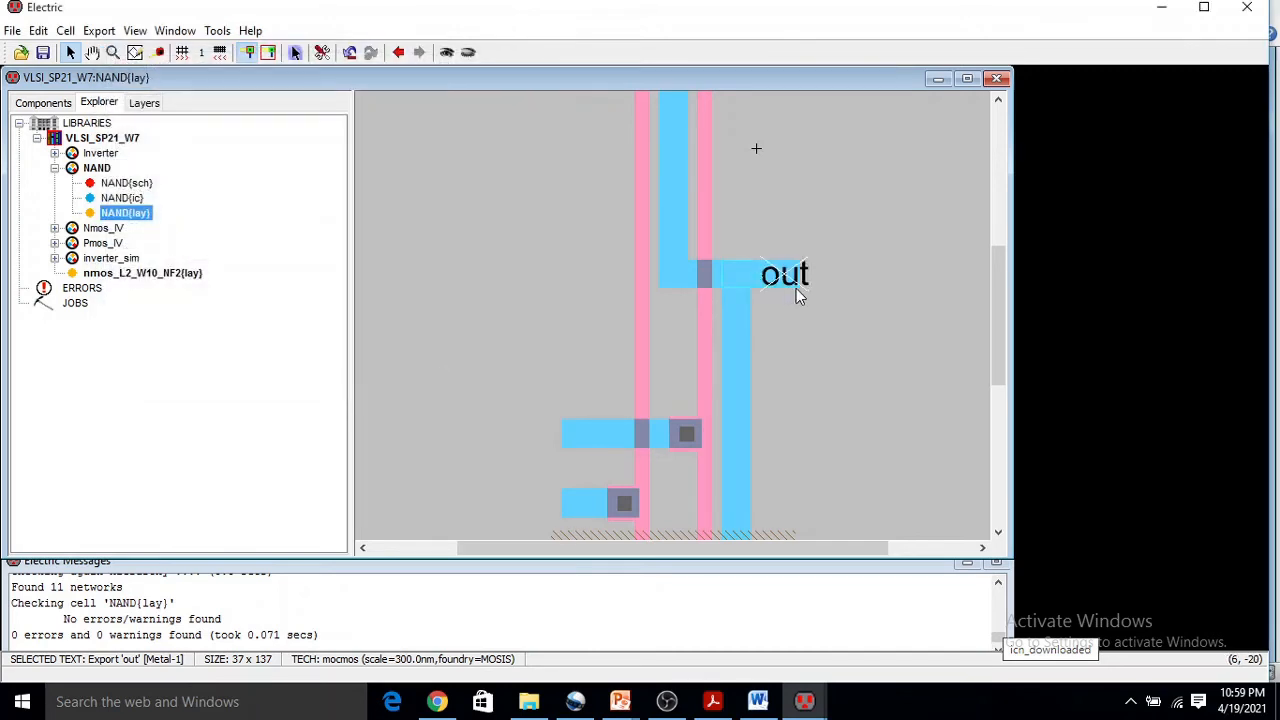
pyautogui.scroll(-5, 794, 287)
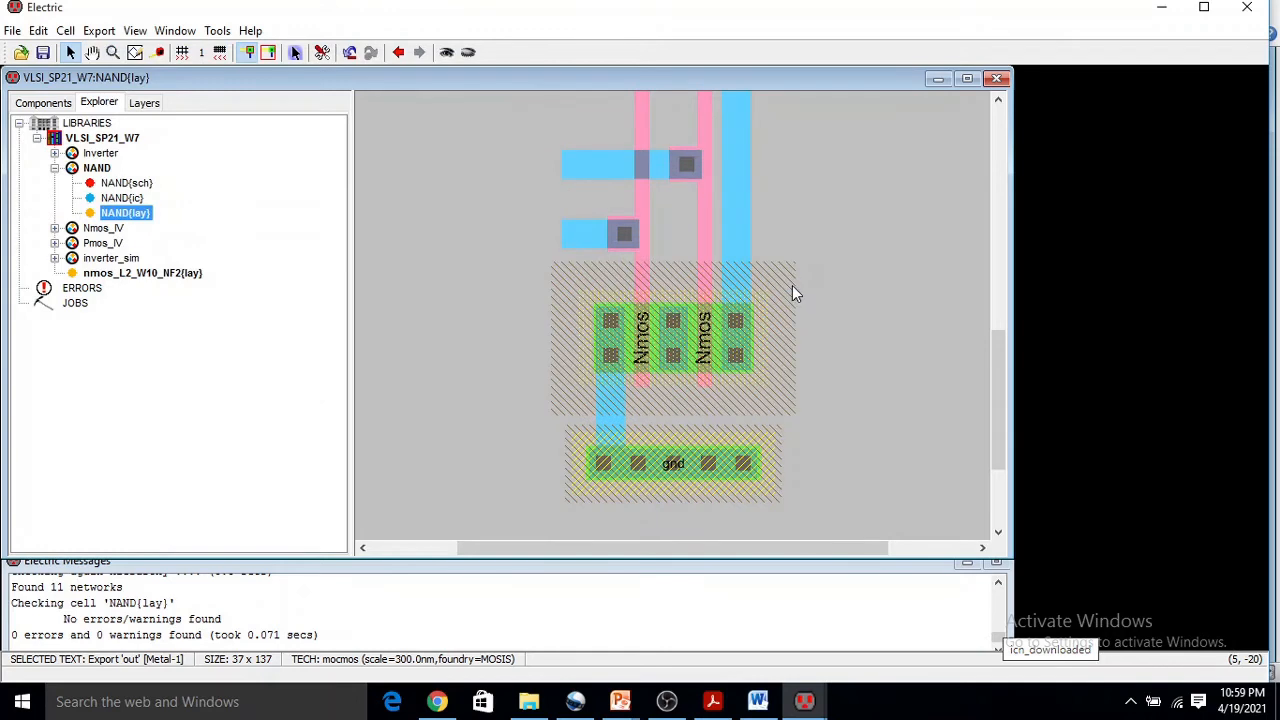
# - Create exports named A and B with the input characteristic on the Metal-1 pins at the free ends of the two input arcs
pyautogui.click(576, 168)
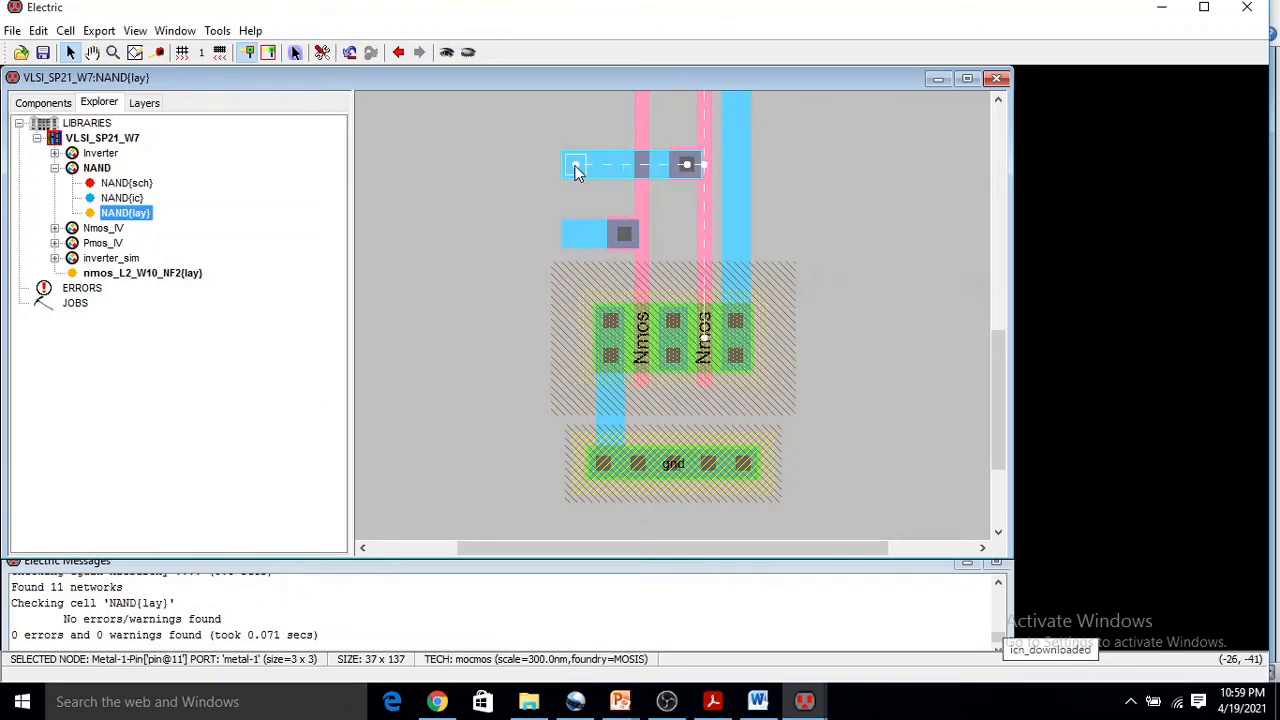
pyautogui.hotkey('ctrl', 'e')
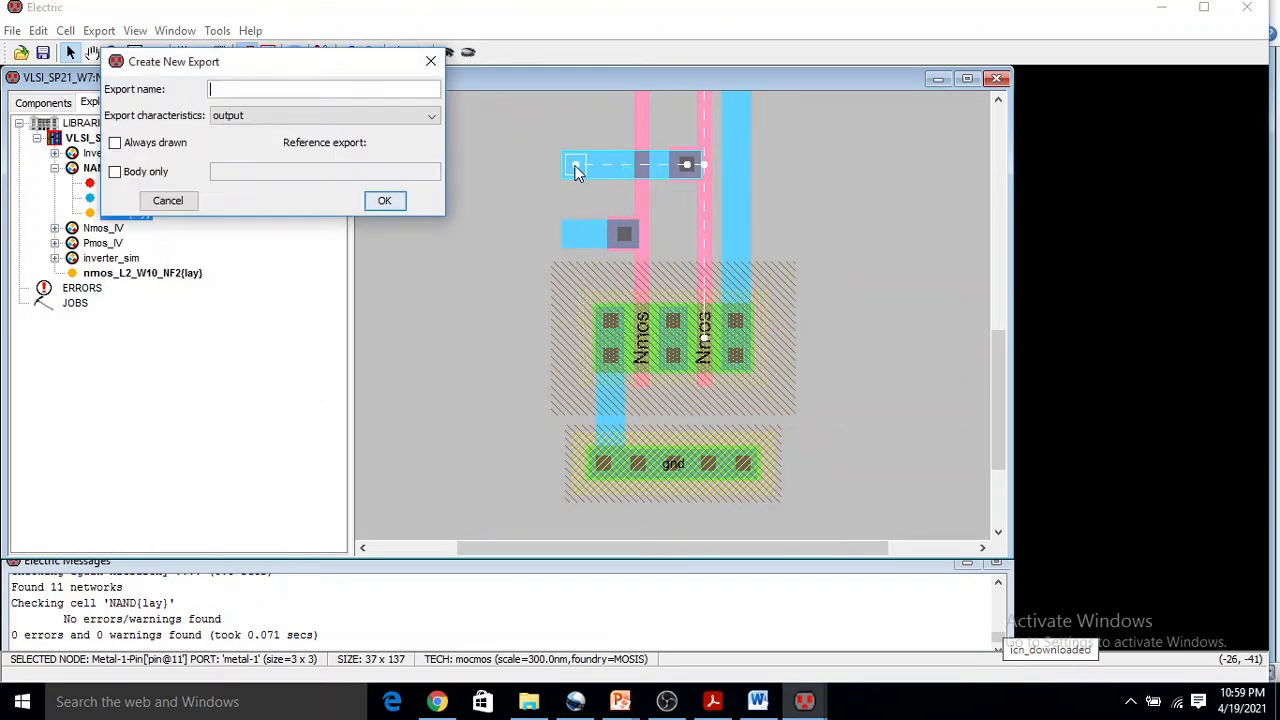
pyautogui.click(301, 117)
pyautogui.click(300, 133)
pyautogui.click(386, 201)
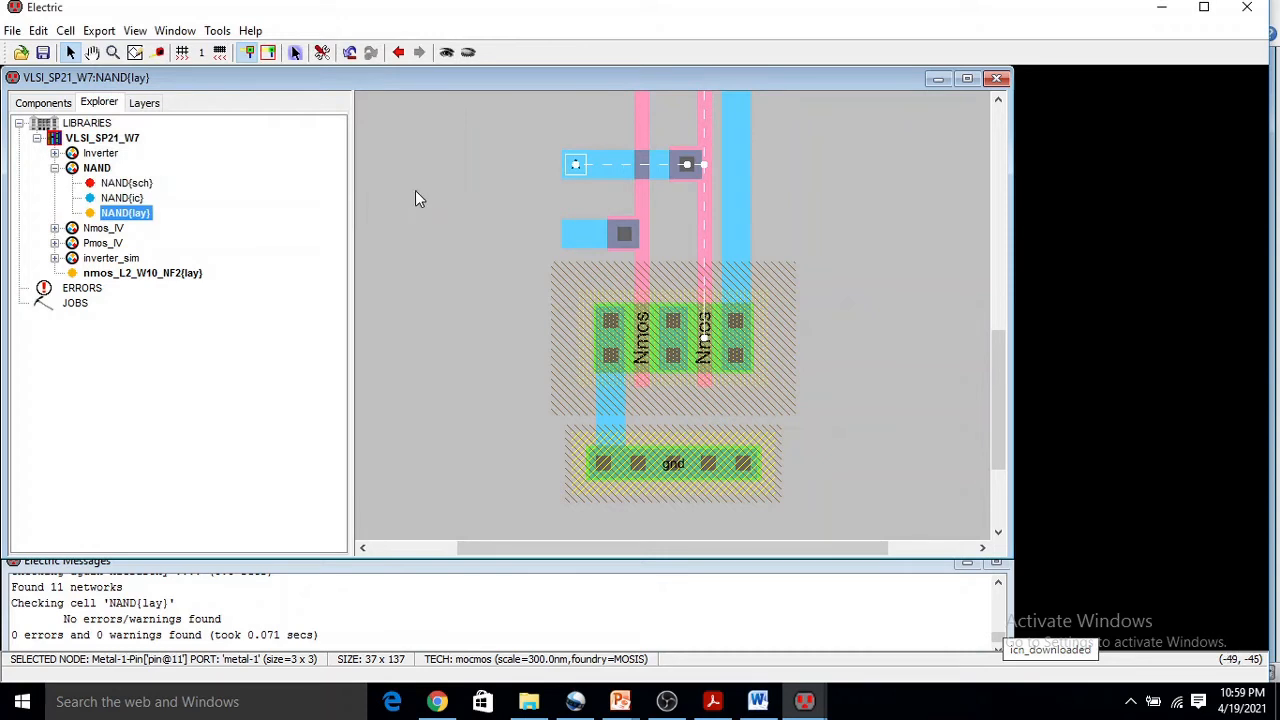
pyautogui.click(573, 235)
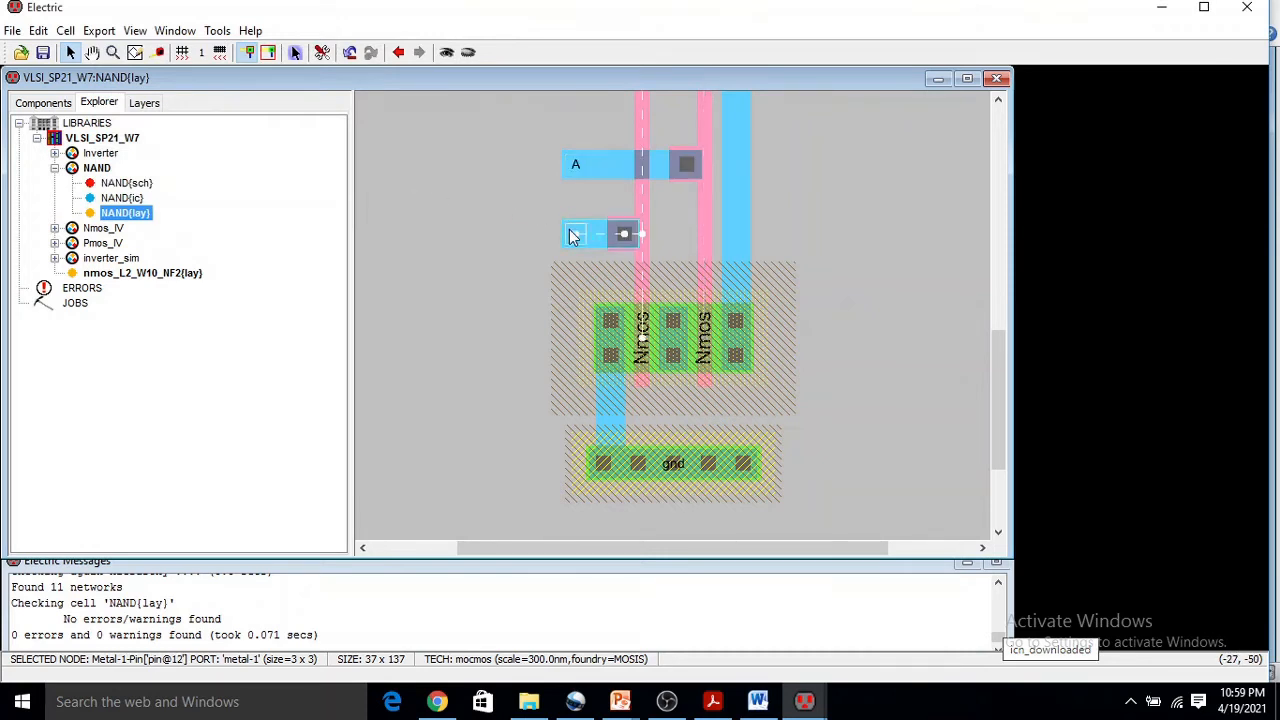
pyautogui.hotkey('ctrl', 'e')
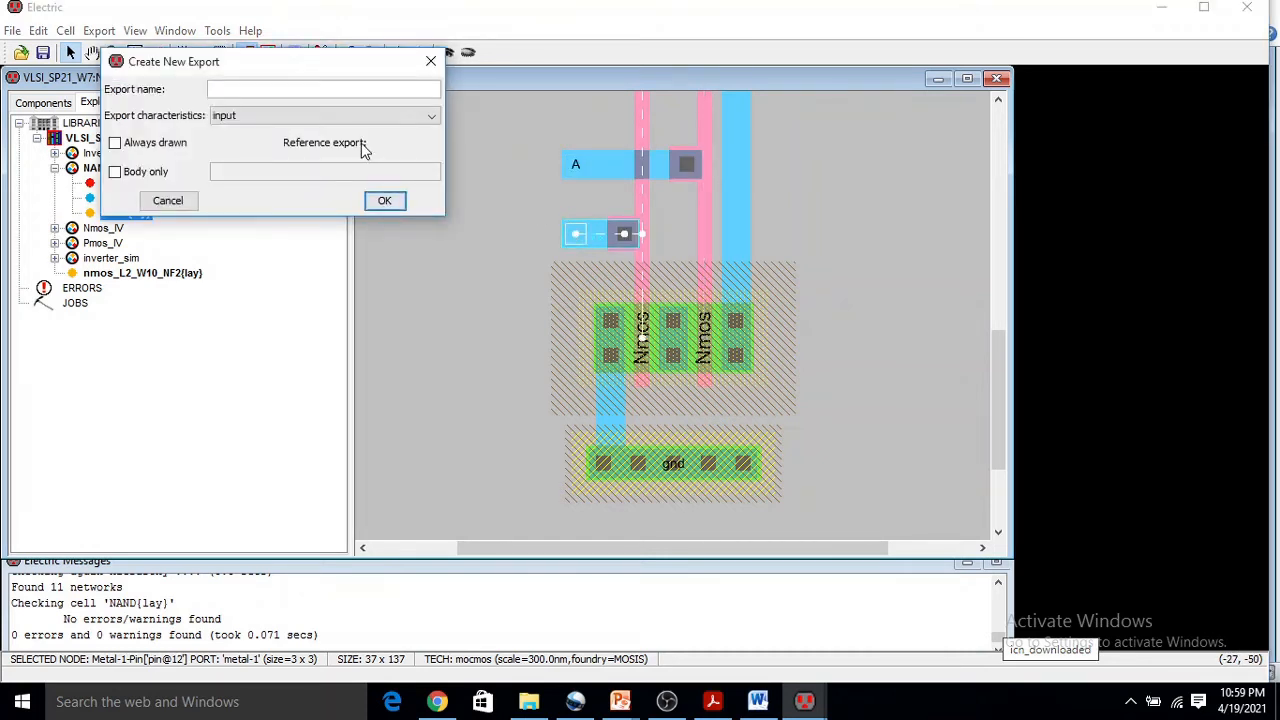
pyautogui.click(385, 202)
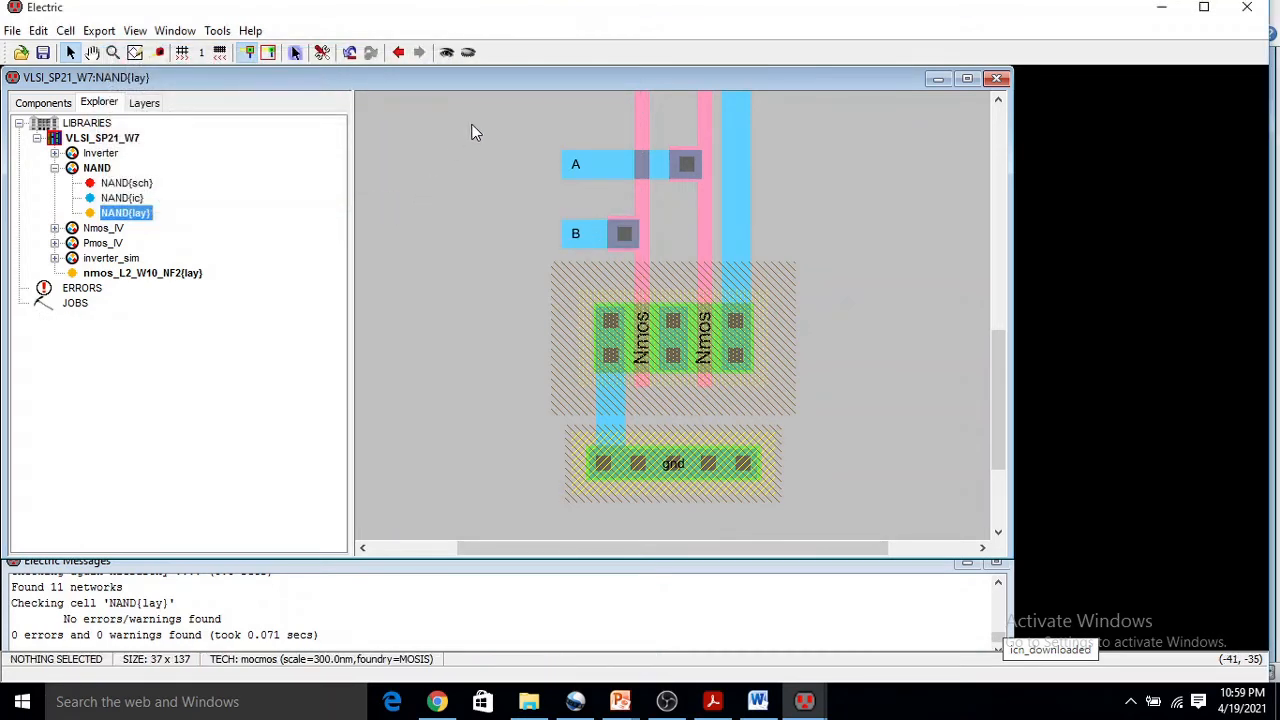
# - Try to isolate the A and B export labels in the multi-object properties of the selected input arcs, pins and labels
pyautogui.moveTo(514, 137); pyautogui.dragTo(594, 260)
pyautogui.click(508, 231)
pyautogui.moveTo(534, 125); pyautogui.dragTo(602, 259)
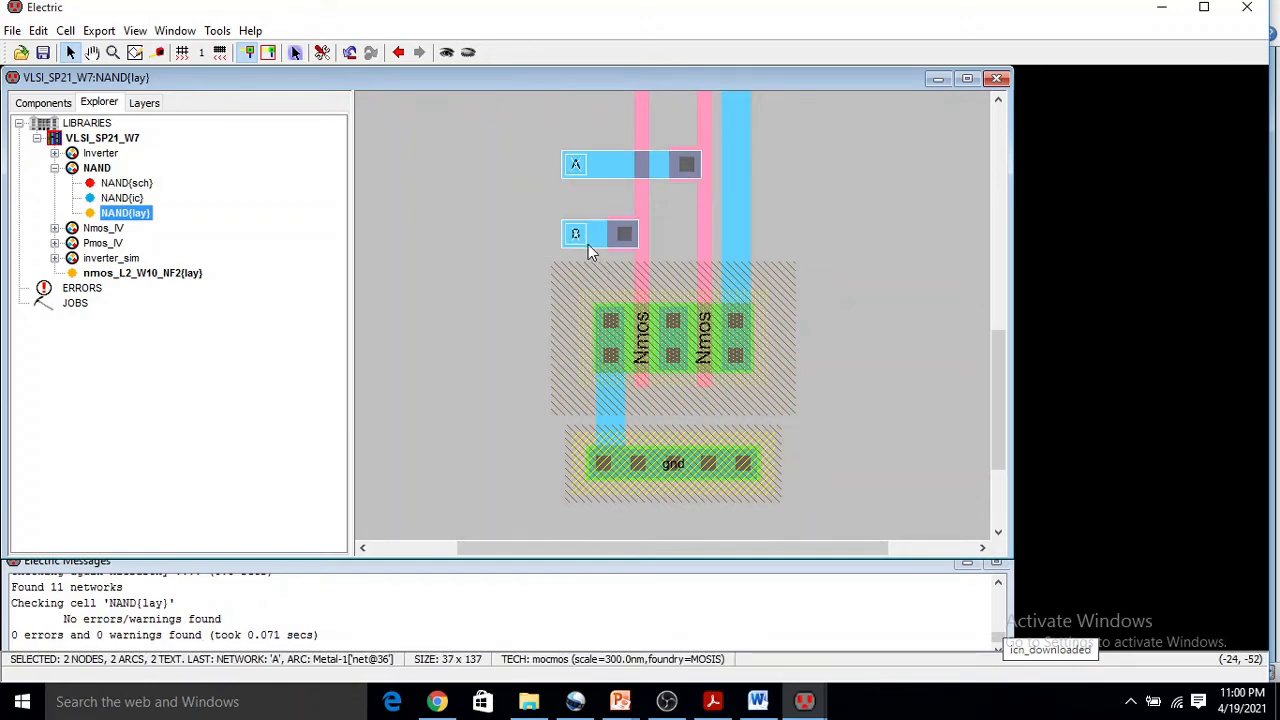
pyautogui.hotkey('ctrl', 'i')
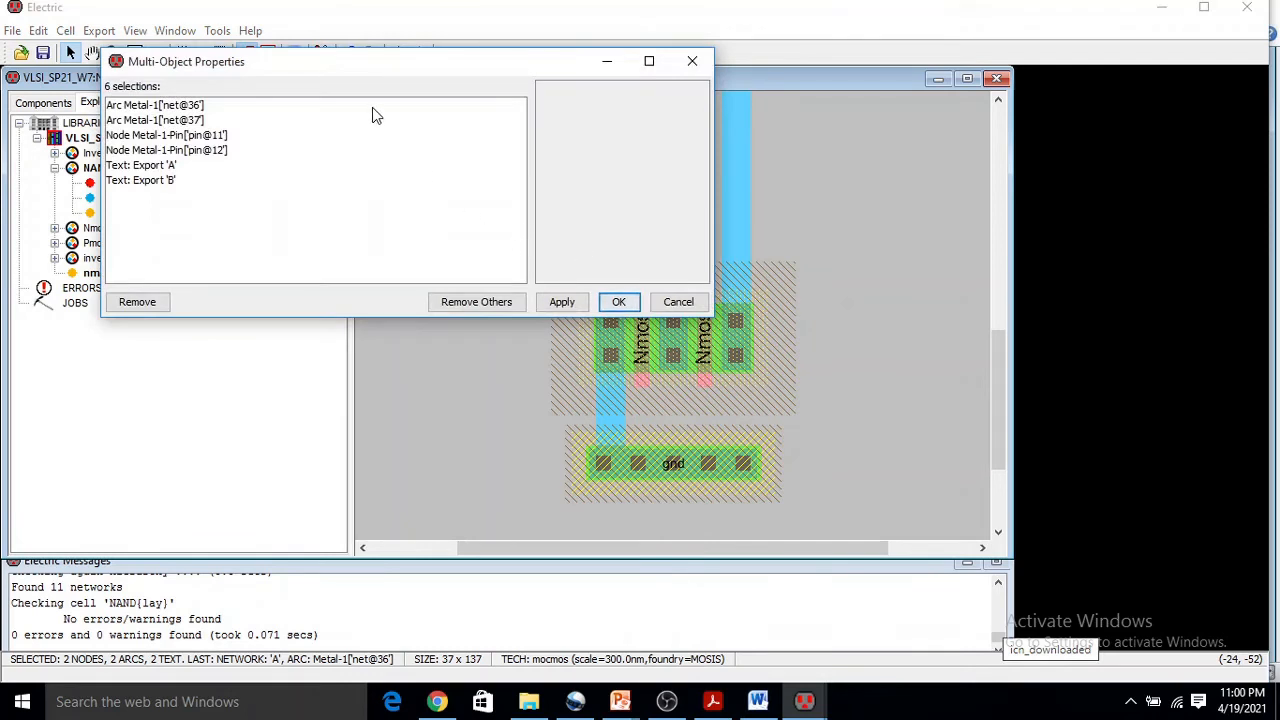
pyautogui.click(214, 150)
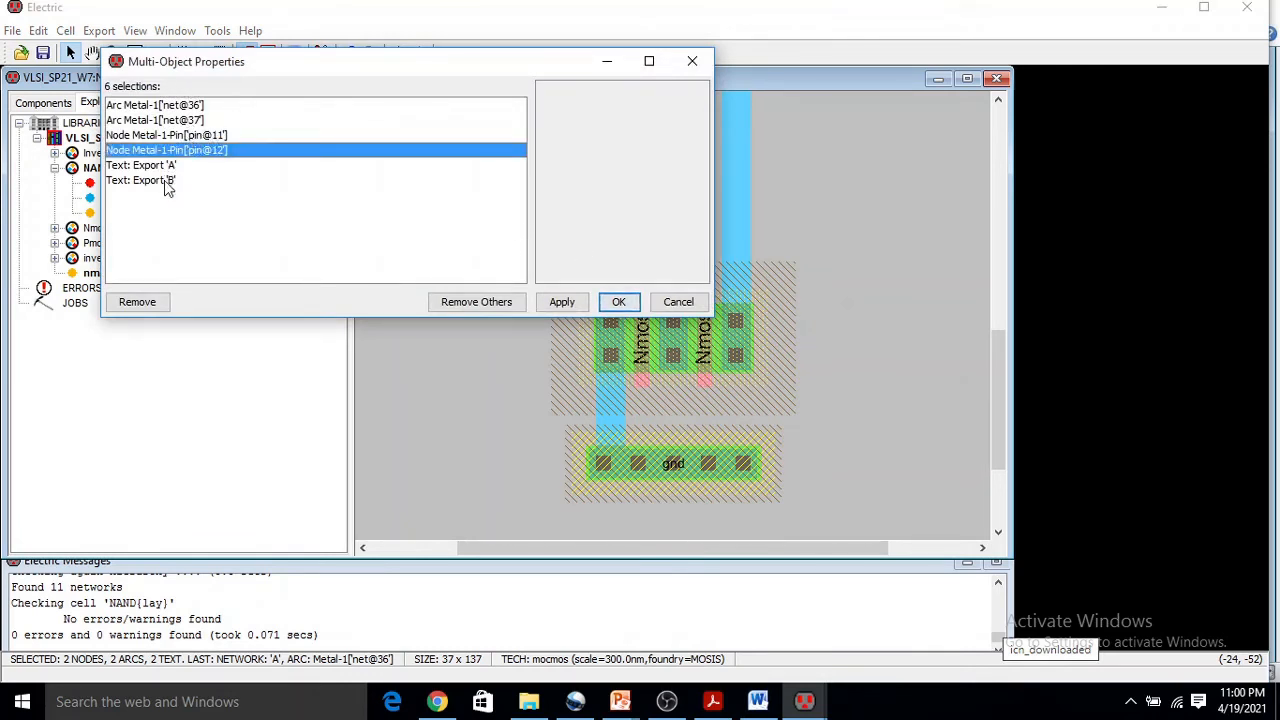
pyautogui.keyDown('shift'); pyautogui.click(183, 140); pyautogui.keyUp('shift')
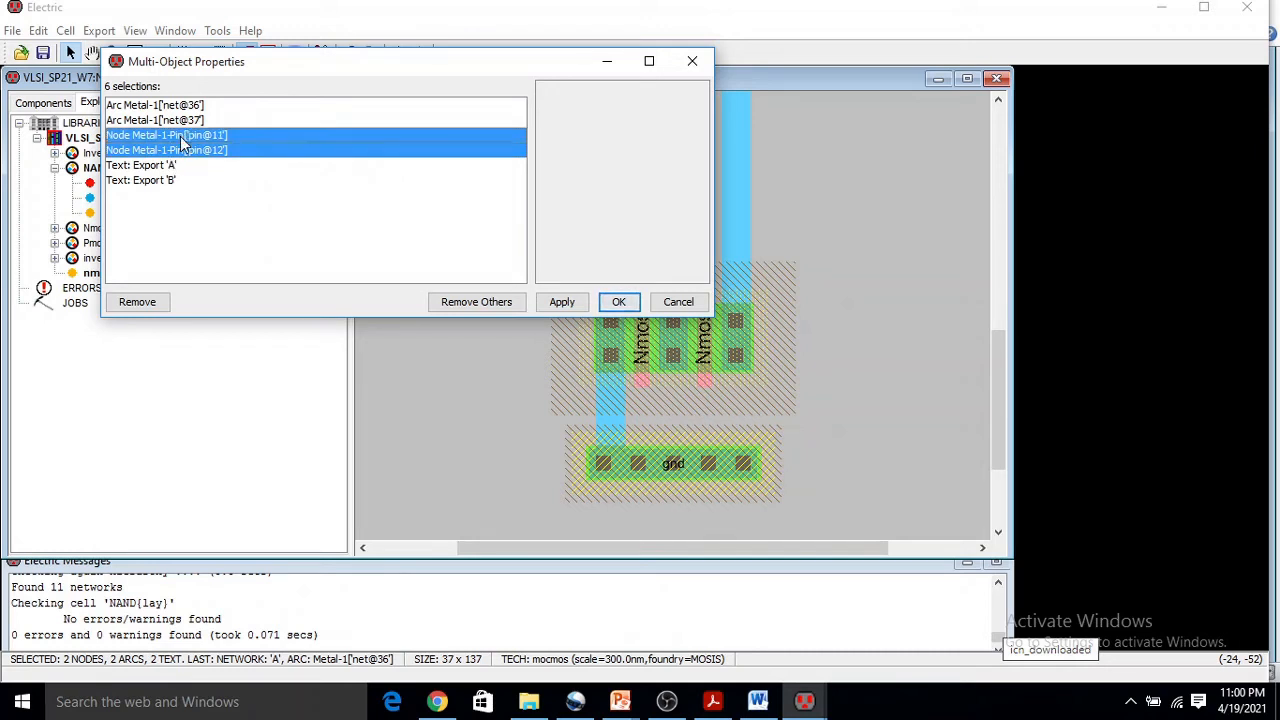
pyautogui.keyDown('shift'); pyautogui.click(183, 122); pyautogui.keyUp('shift')
pyautogui.keyDown('shift'); pyautogui.click(188, 107); pyautogui.keyUp('shift')
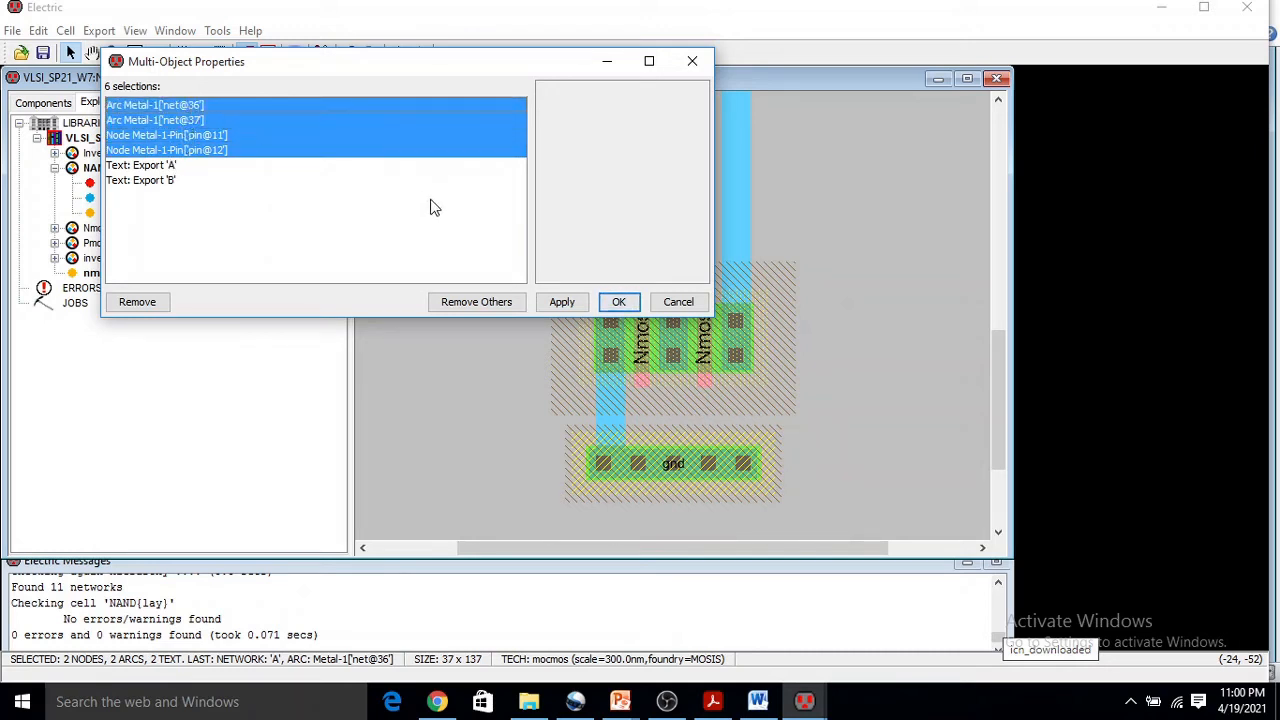
pyautogui.click(486, 302)
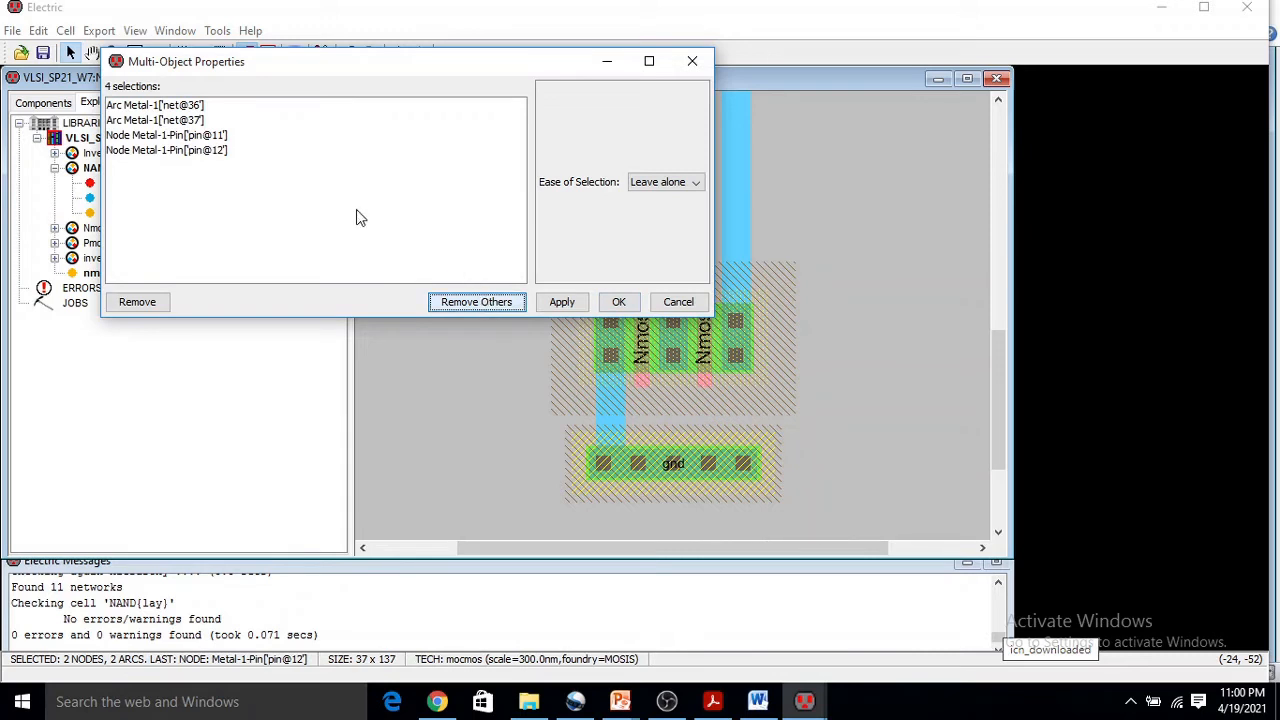
pyautogui.click(165, 106)
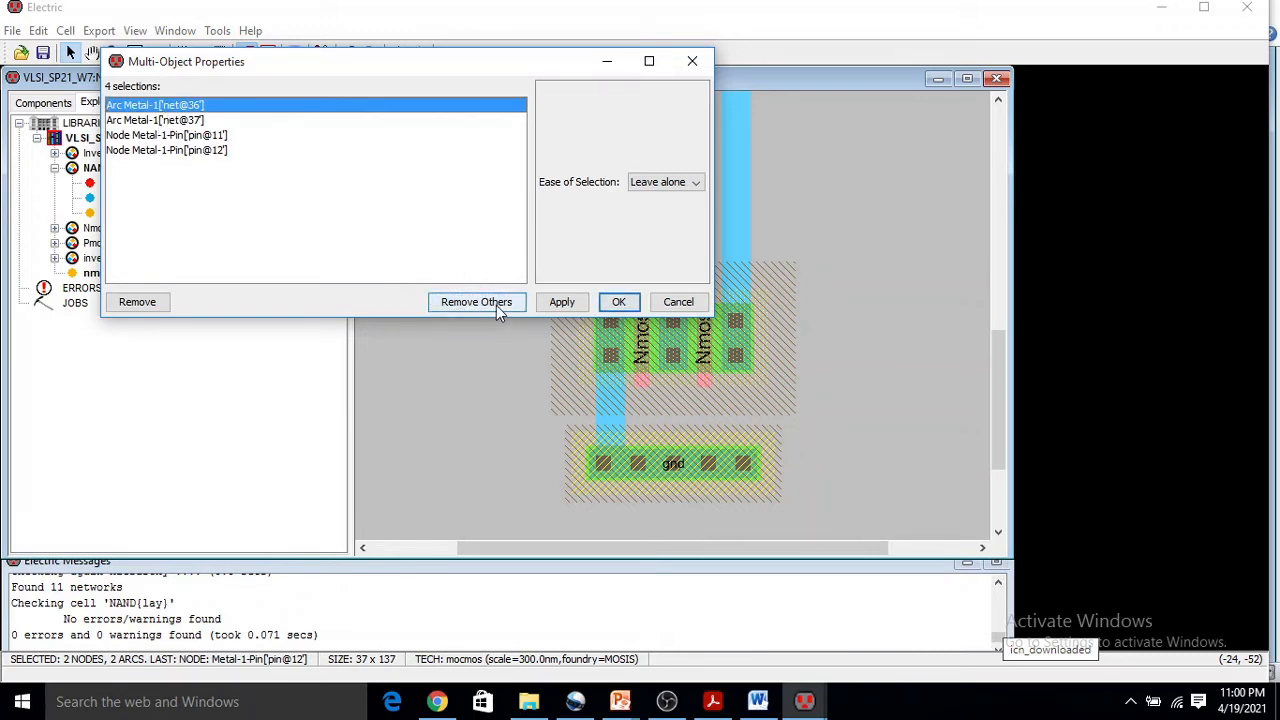
pyautogui.click(496, 305)
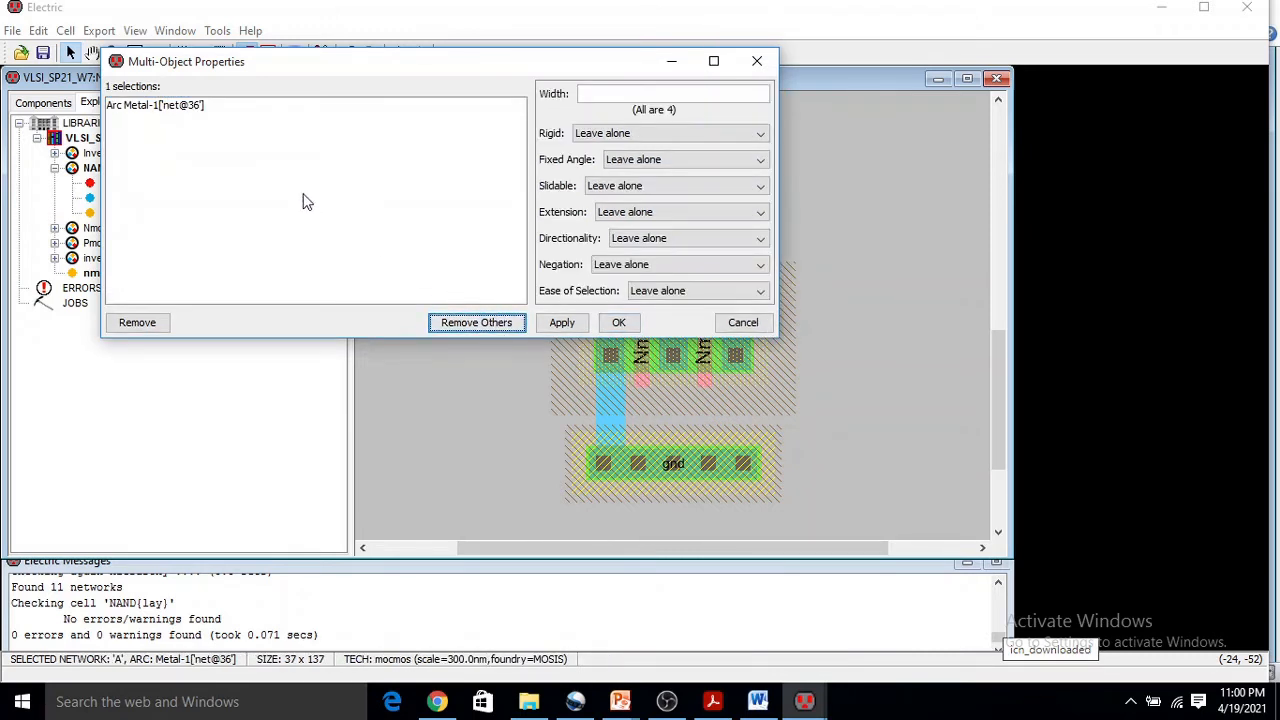
# - Undo the creation of both input exports, close the multi-object properties and clear the selection
pyautogui.hotkey('ctrl', 'z')
pyautogui.hotkey('ctrl', 'z')
pyautogui.click(757, 61)
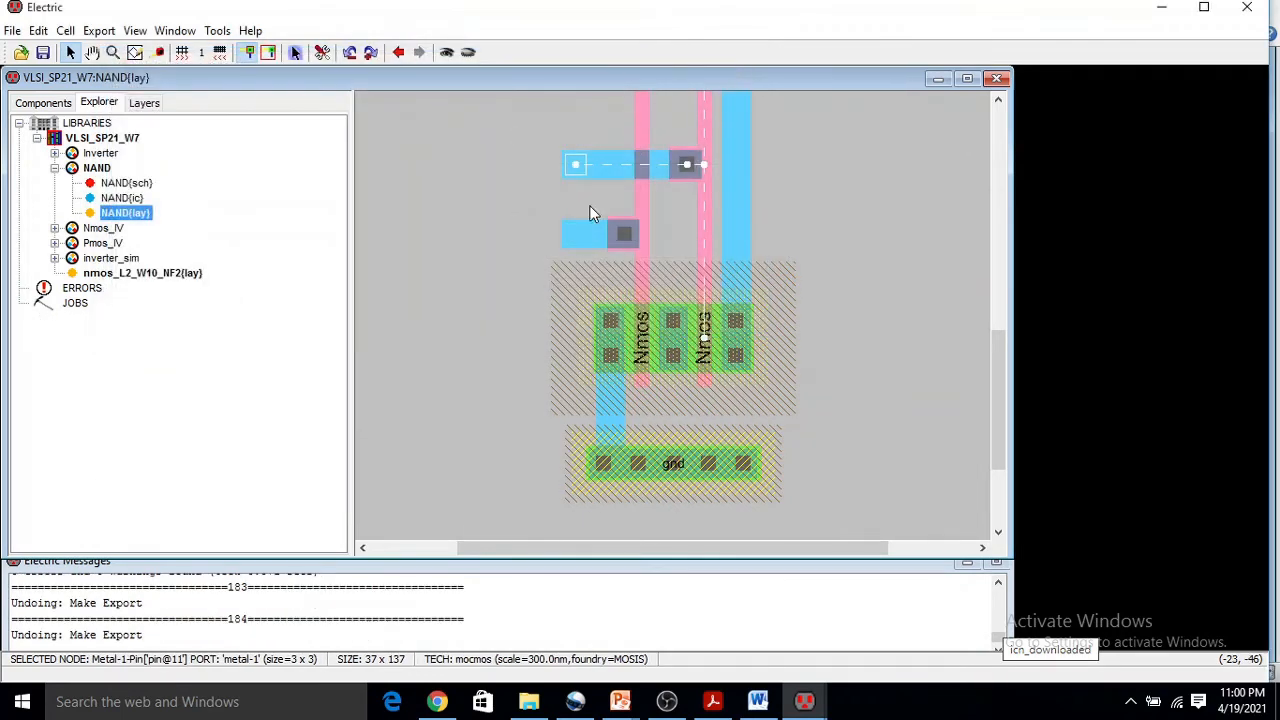
pyautogui.click(537, 220)
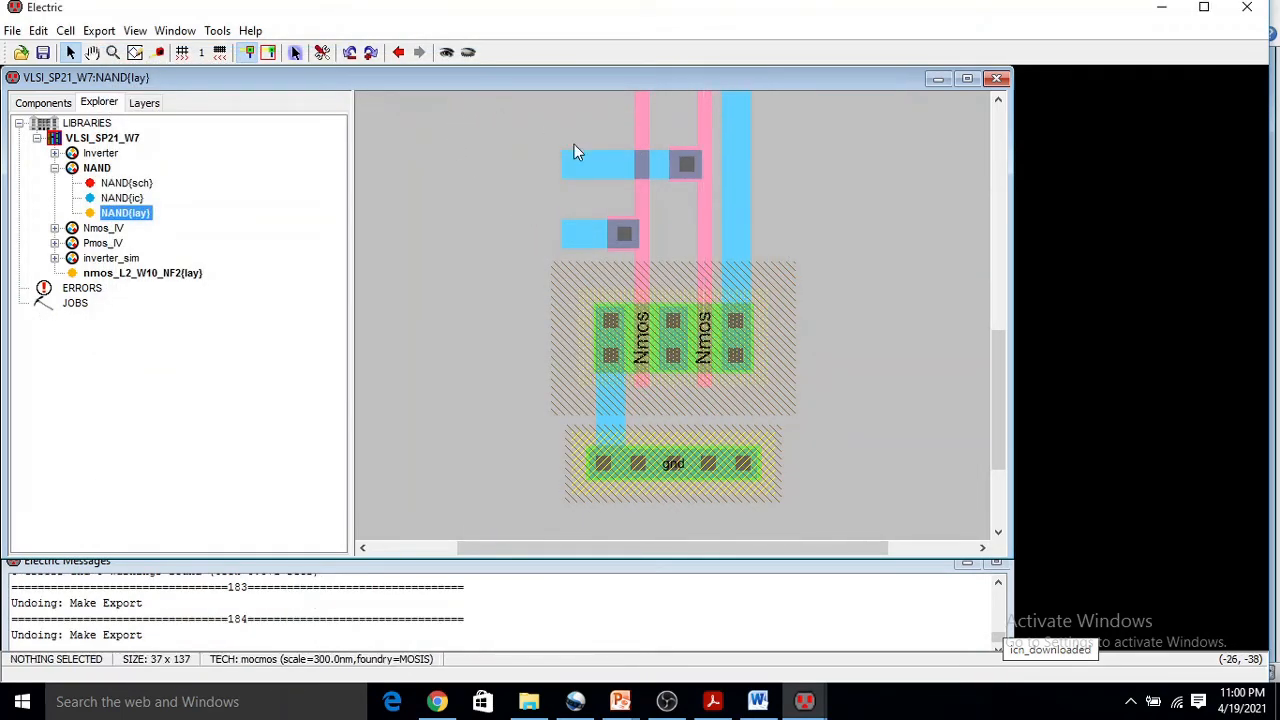
pyautogui.click(573, 167)
pyautogui.keyDown('shift'); pyautogui.click(577, 235); pyautogui.keyUp('shift')
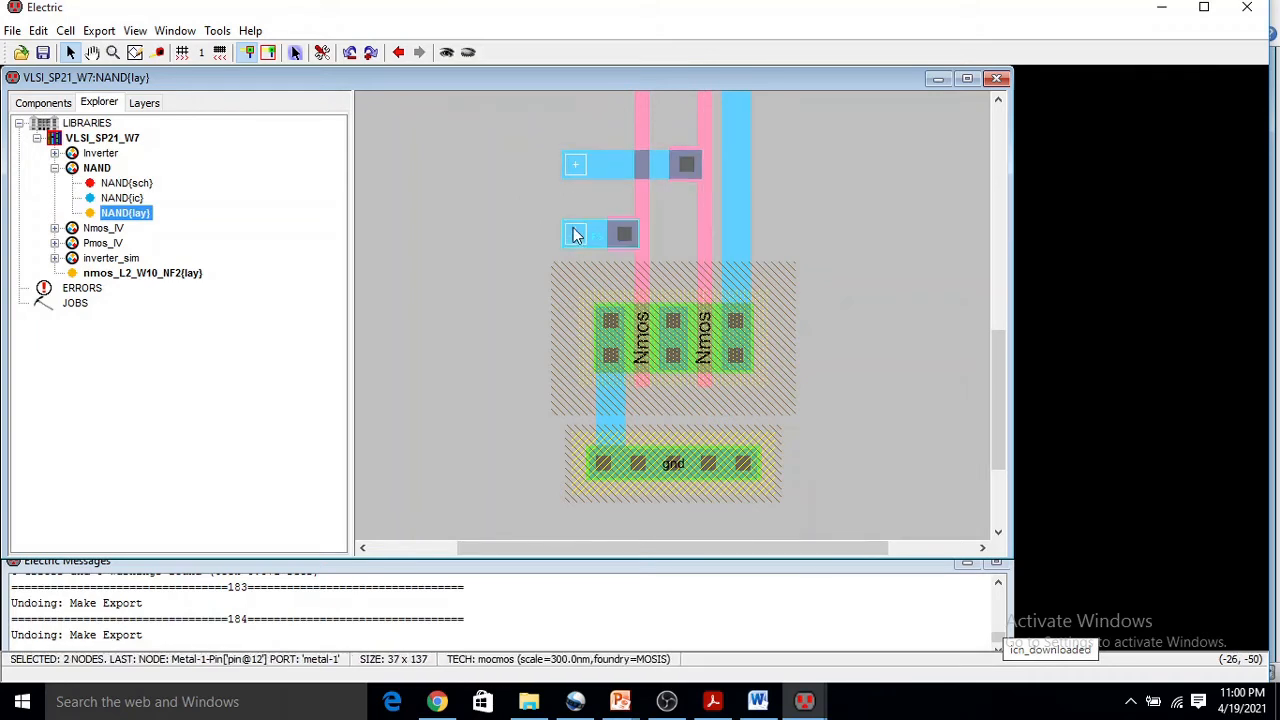
pyautogui.click(473, 213)
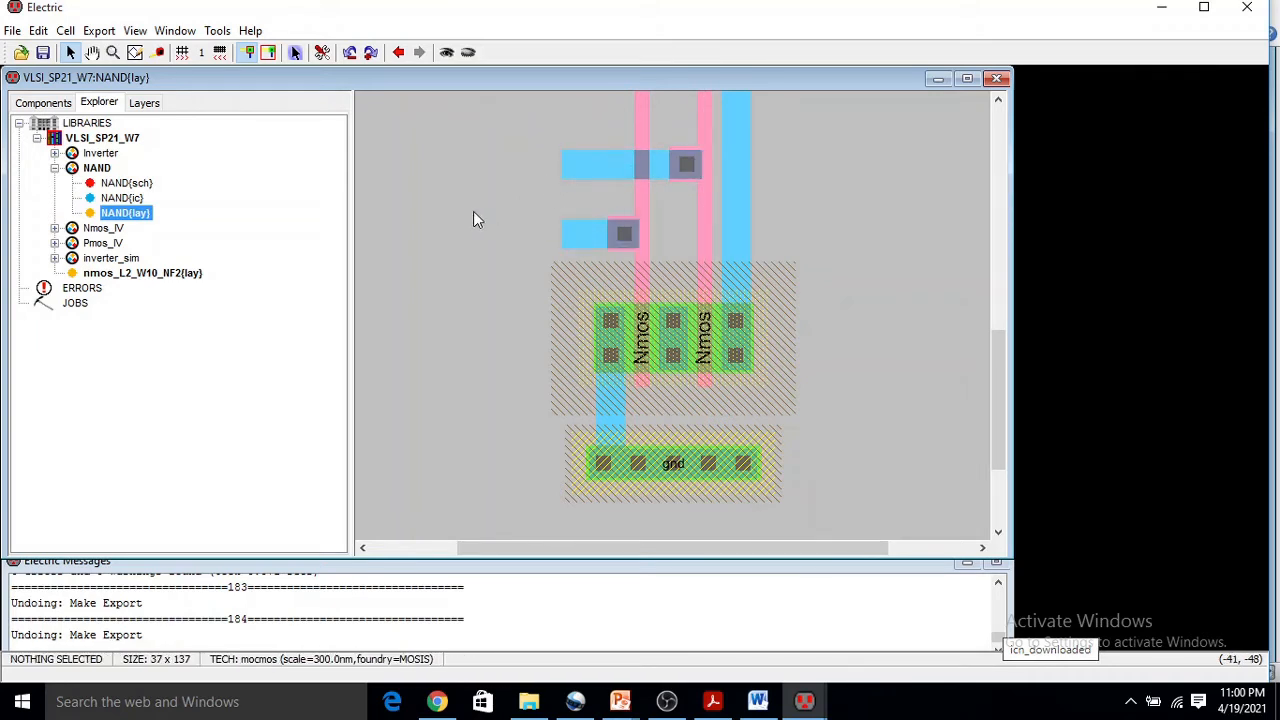
# - Create input export A on the Metal-1 pin ending the upper input arc and input export B on the lower arc's pin
pyautogui.click(577, 167)
pyautogui.hotkey('ctrl', 'e')
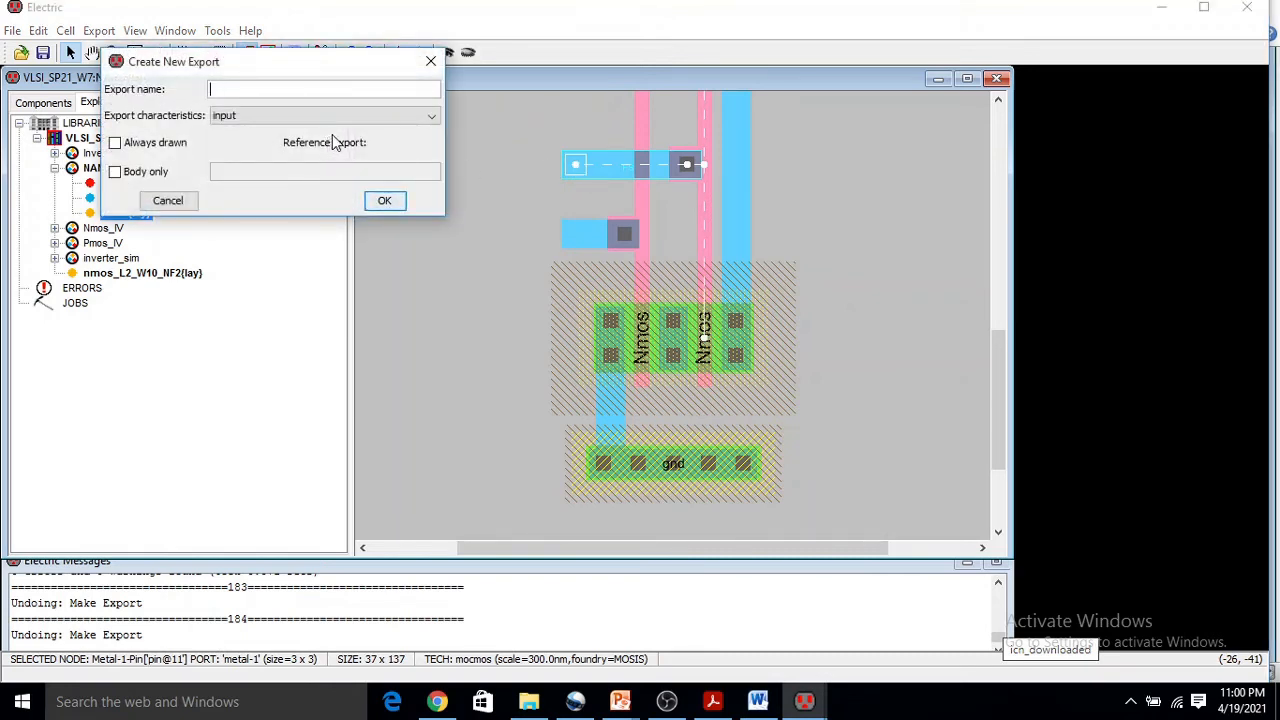
pyautogui.write('A')
pyautogui.click(395, 200)
pyautogui.click(577, 236)
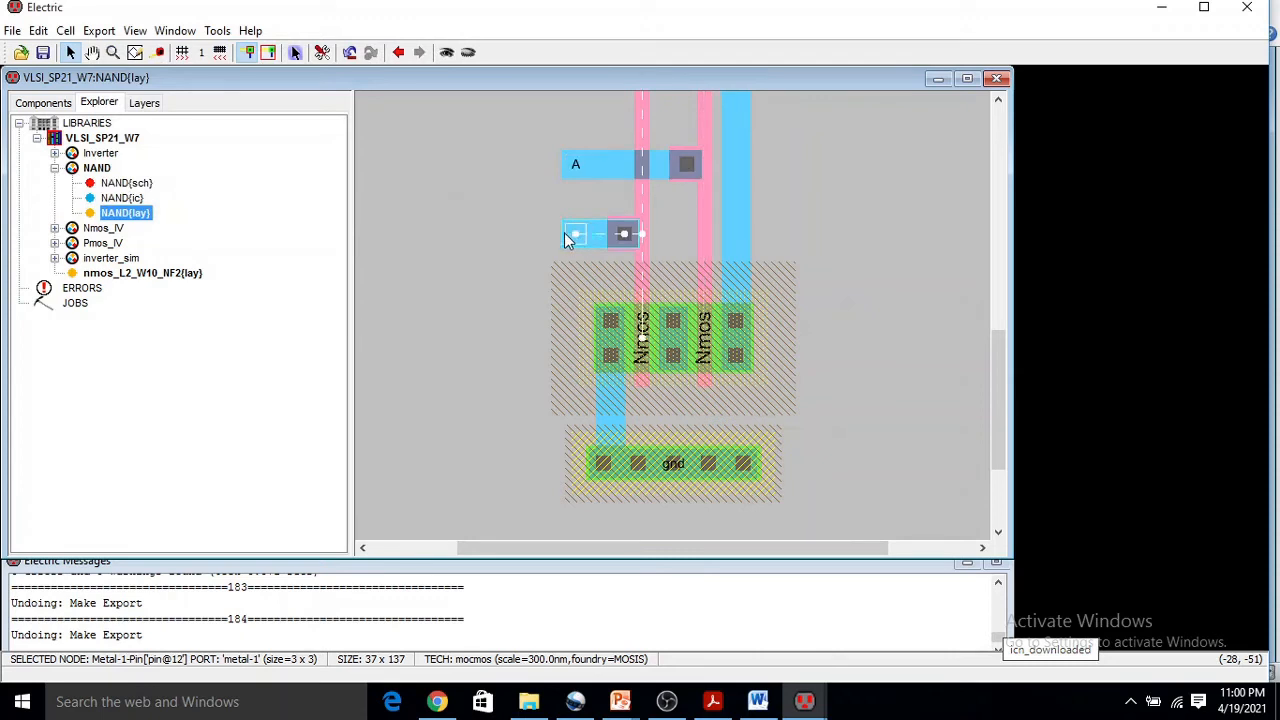
pyautogui.hotkey('ctrl', 'e')
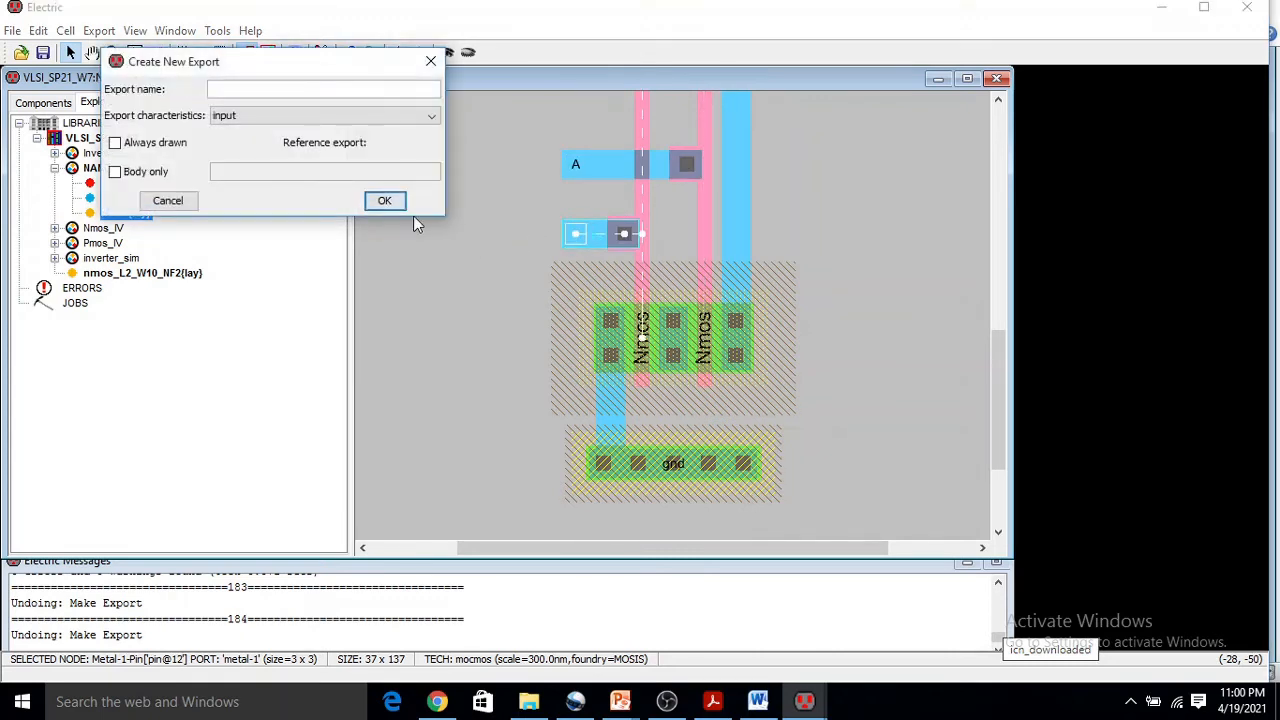
pyautogui.write('B')
pyautogui.click(398, 200)
# - Open the multi-object properties for both input ends and remove the arcs and pins, keeping only the A and B export labels
pyautogui.moveTo(524, 133); pyautogui.dragTo(558, 160)
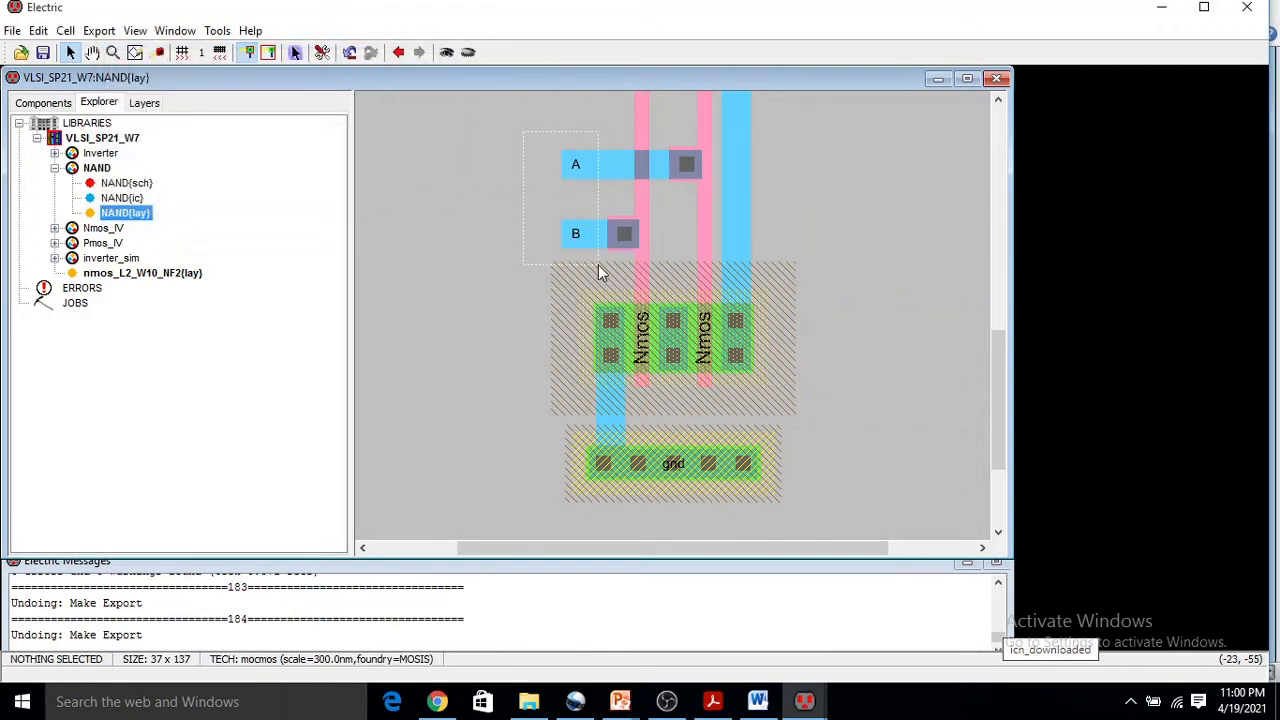
pyautogui.moveTo(599, 268); pyautogui.dragTo(598, 266)
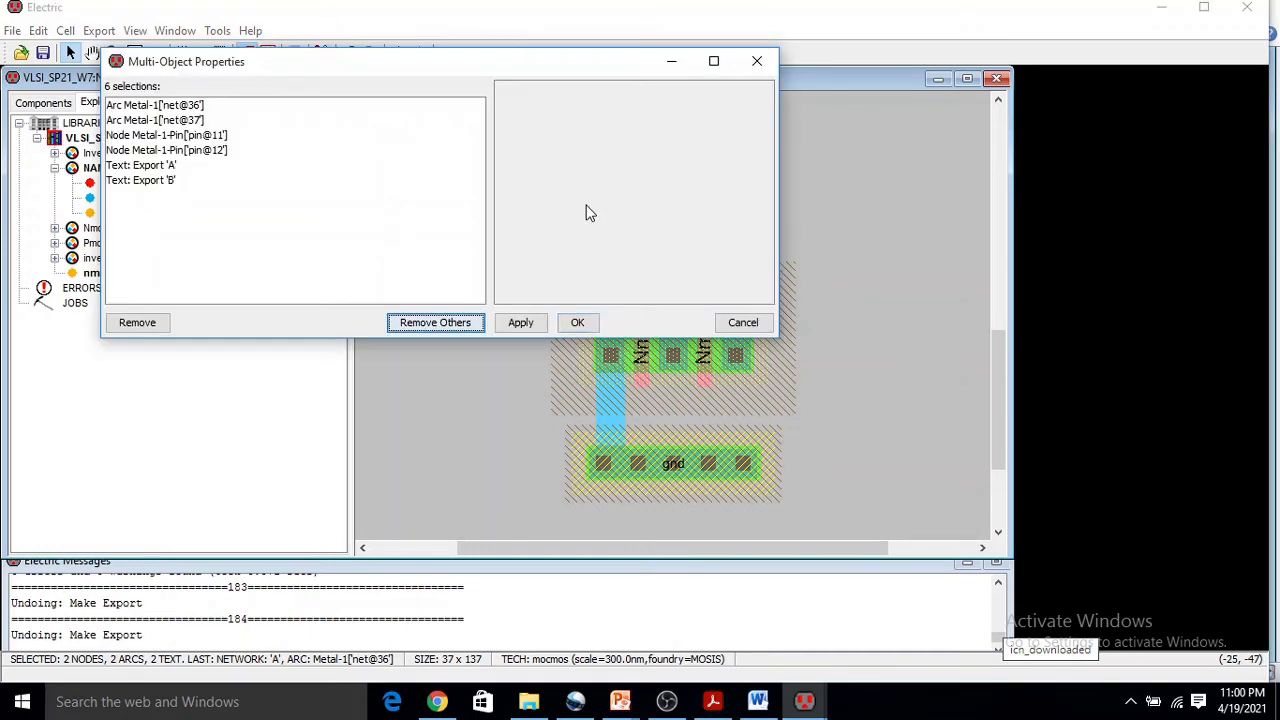
pyautogui.click(203, 108)
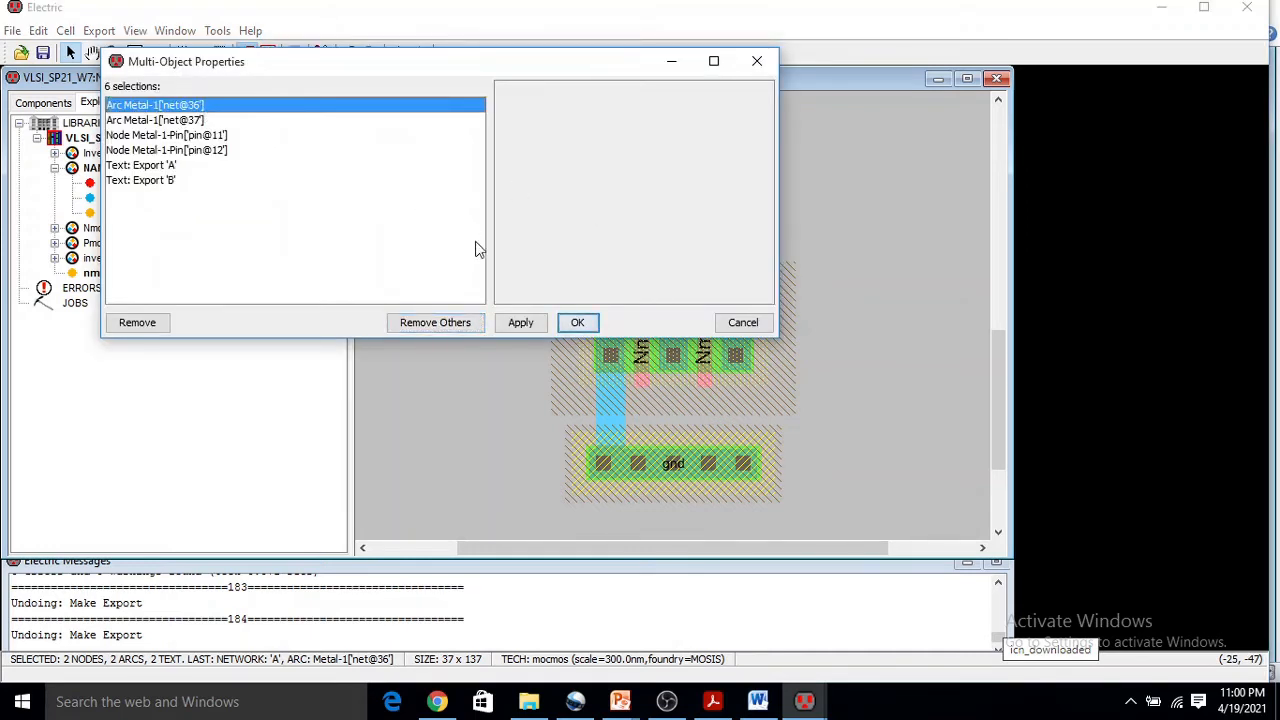
pyautogui.click(140, 324)
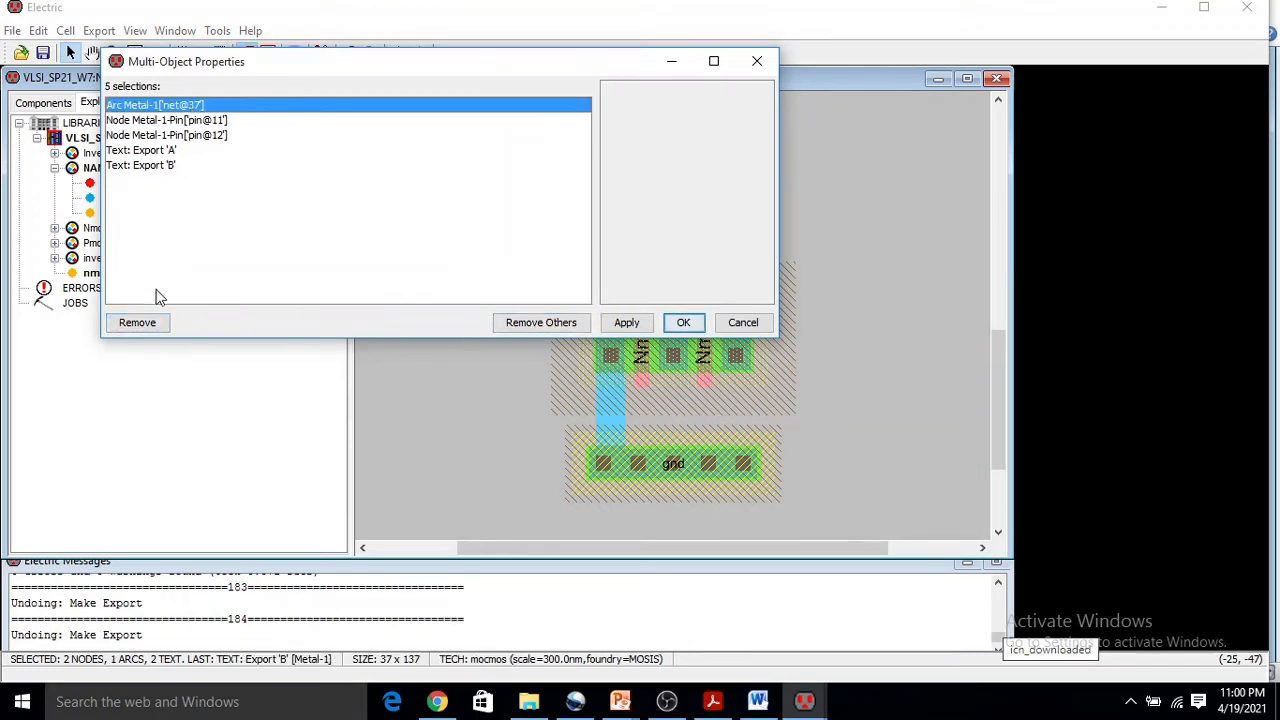
pyautogui.click(157, 323)
pyautogui.click(201, 112)
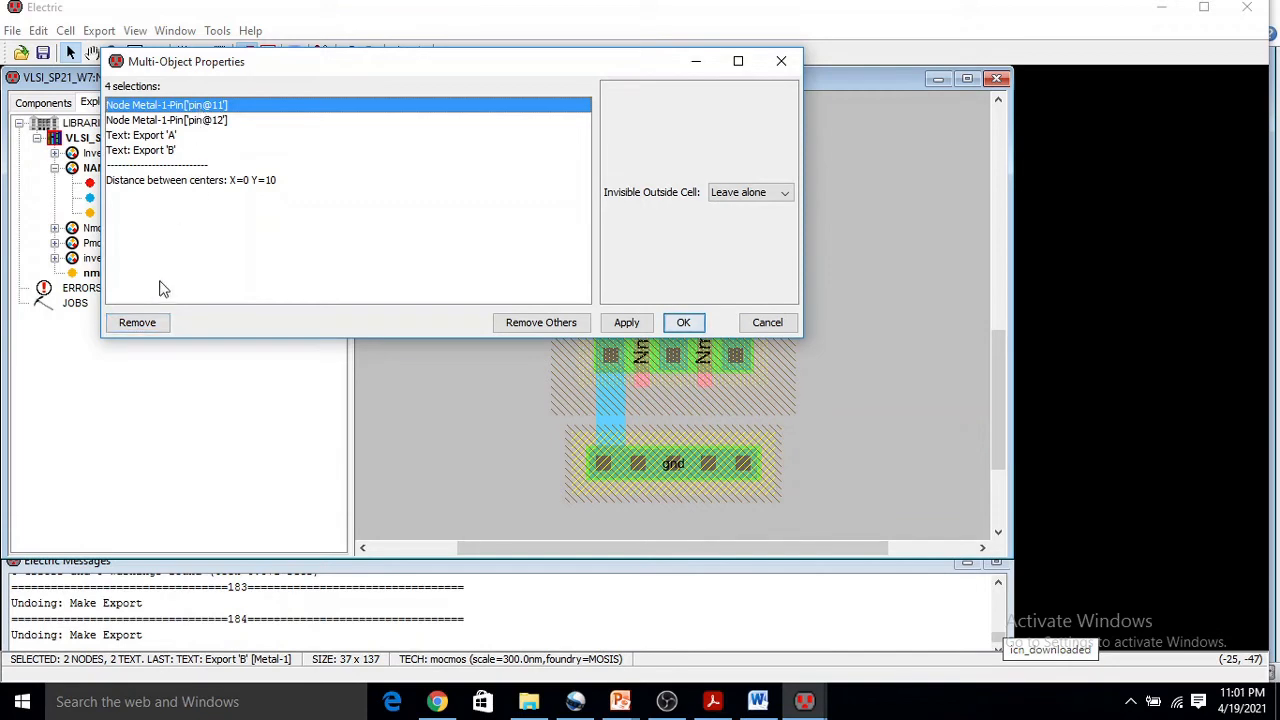
pyautogui.click(149, 323)
pyautogui.click(209, 107)
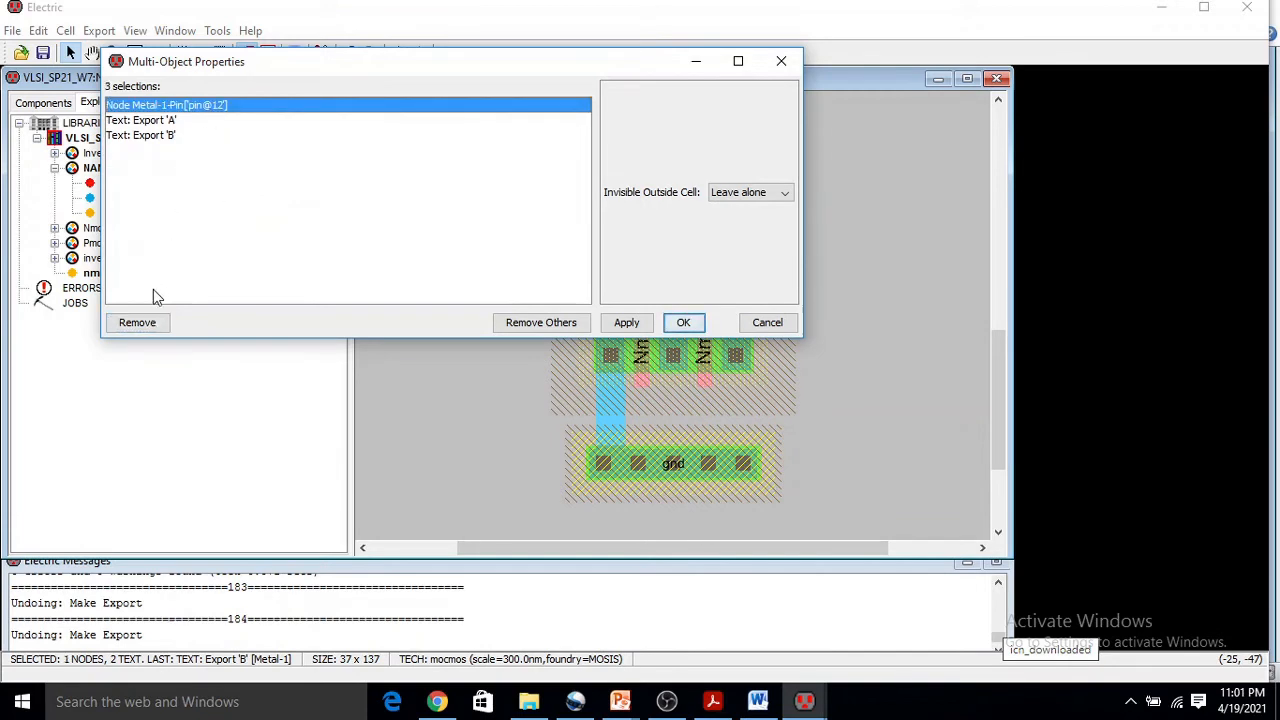
pyautogui.click(151, 323)
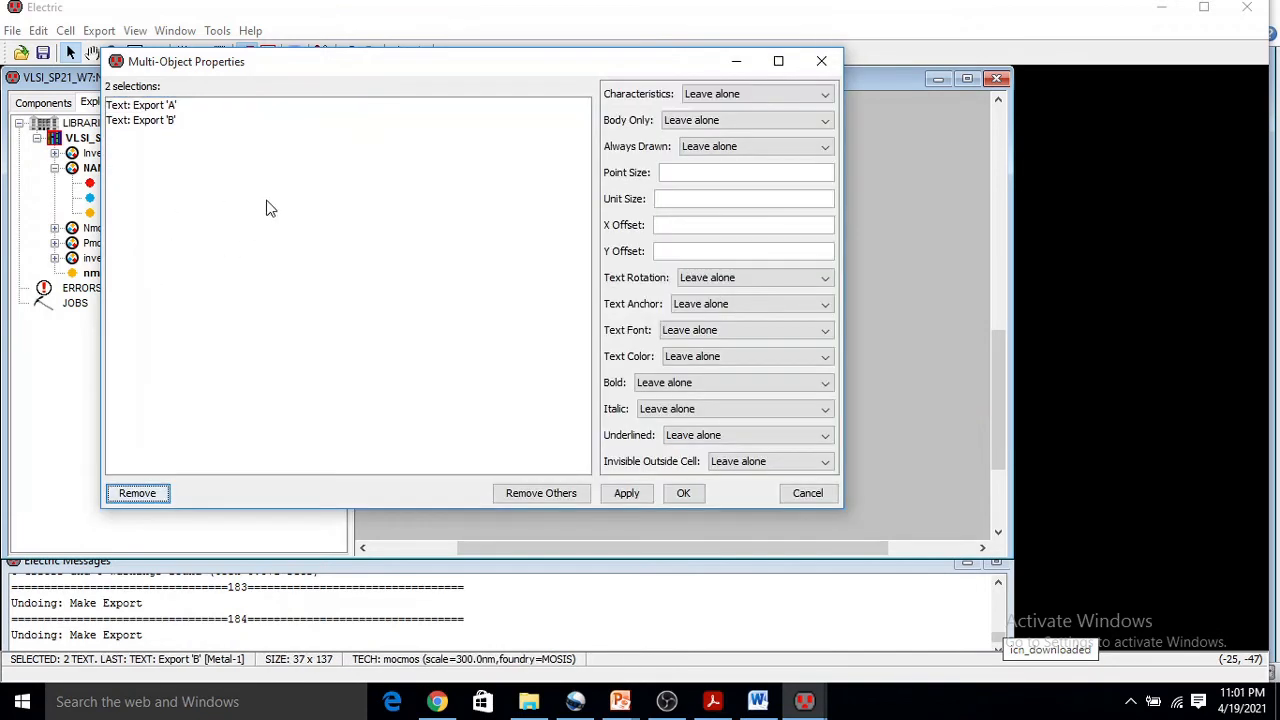
# - Set the text size of the A and B export labels to 5 units
pyautogui.click(157, 107)
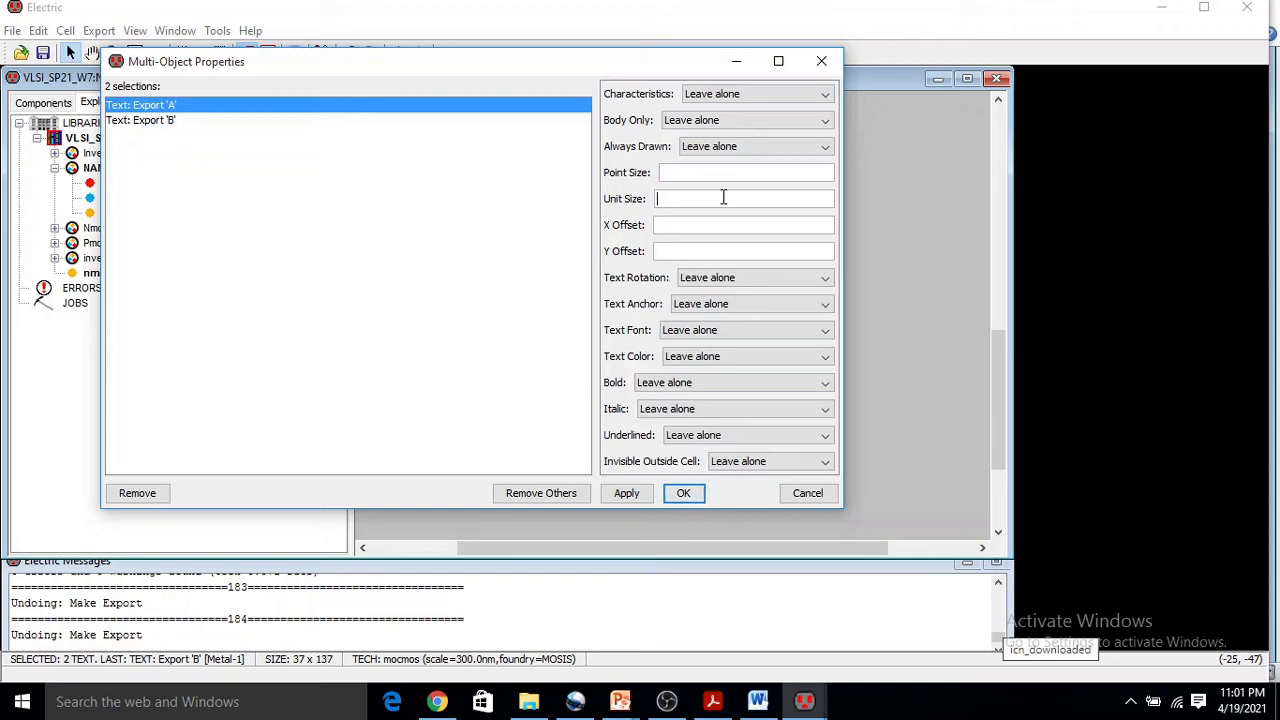
pyautogui.click(174, 122)
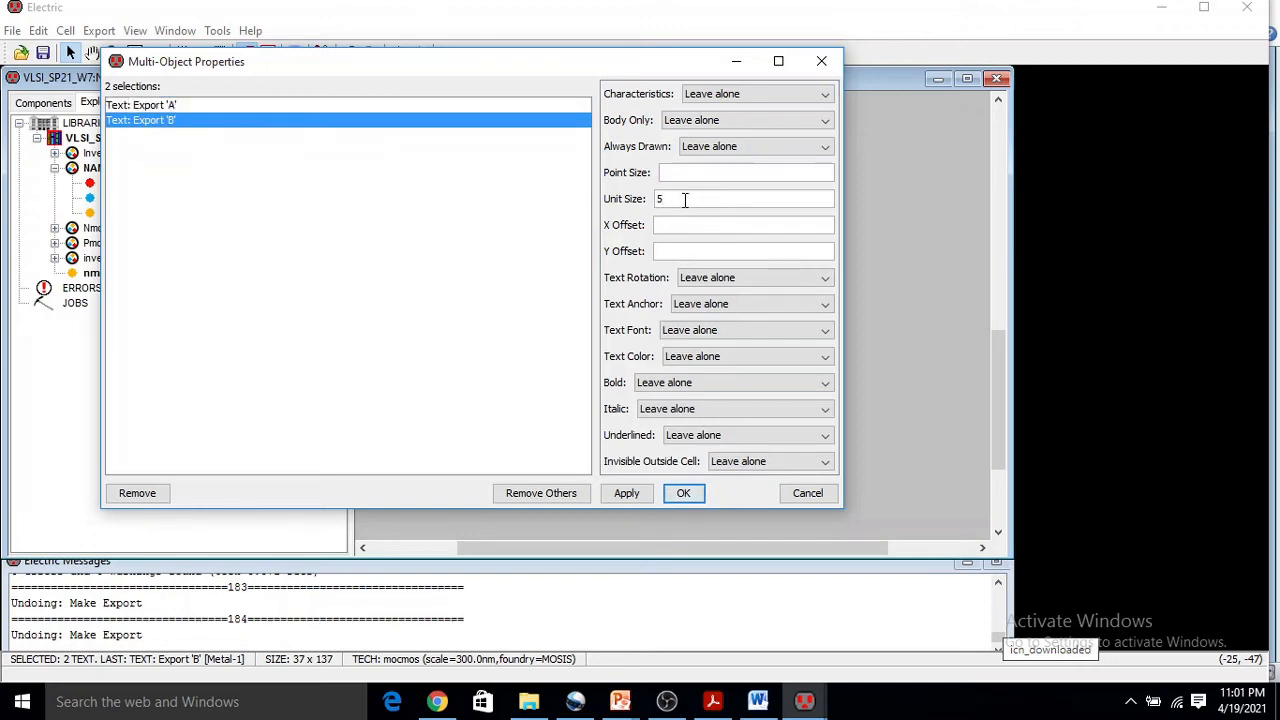
pyautogui.click(626, 493)
pyautogui.moveTo(670, 61); pyautogui.dragTo(708, 107)
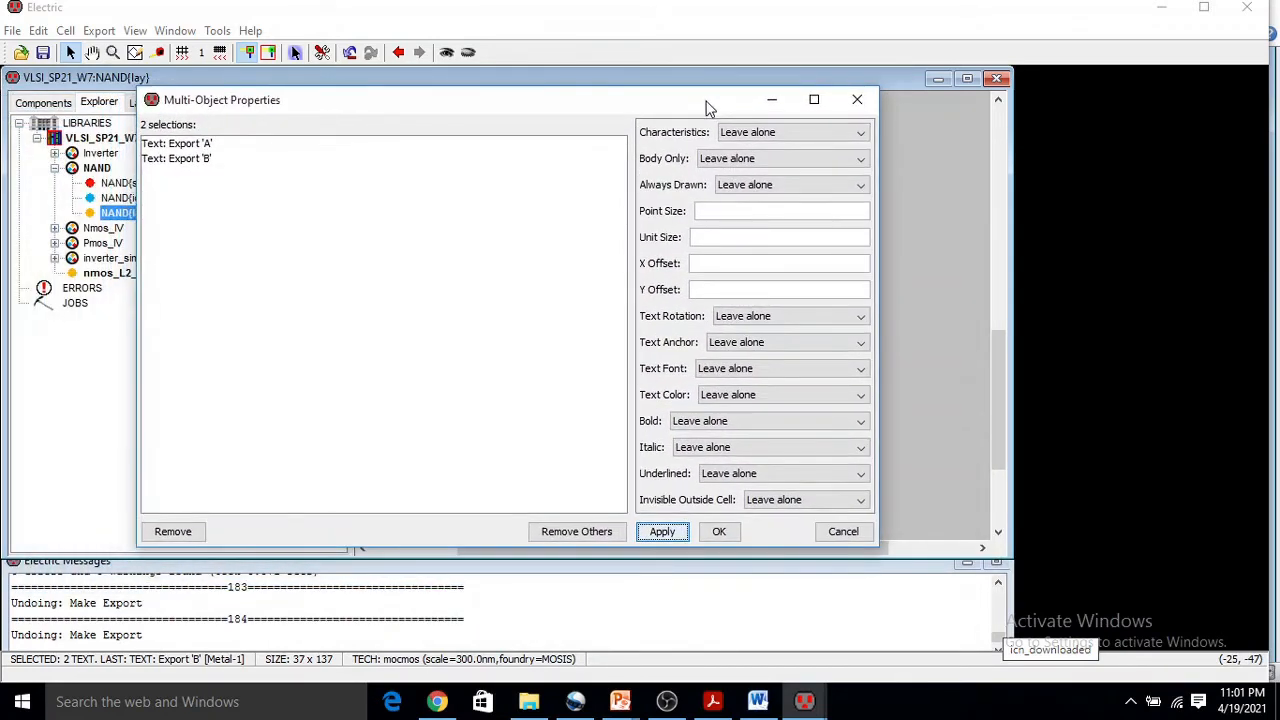
pyautogui.click(857, 101)
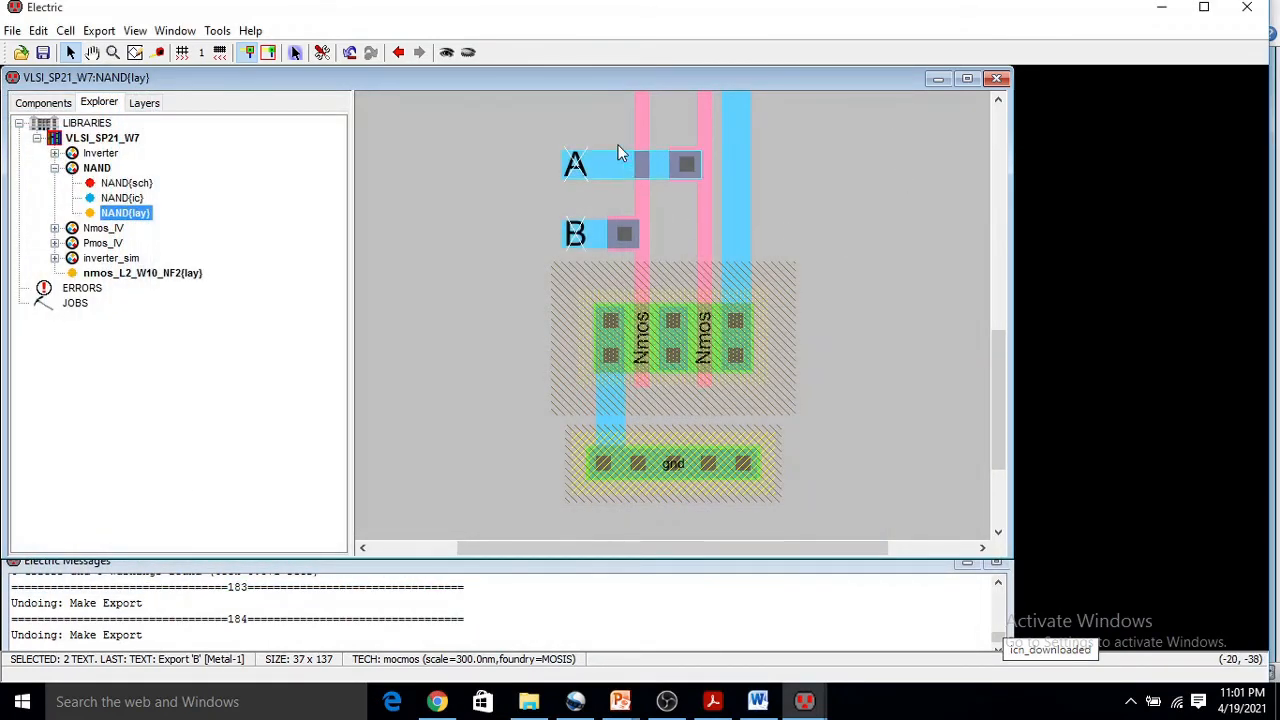
# - Open the multi-object properties for both input ends and remove the arcs, pins and contact, keeping the A and B export labels selected
pyautogui.moveTo(525, 116); pyautogui.dragTo(616, 281)
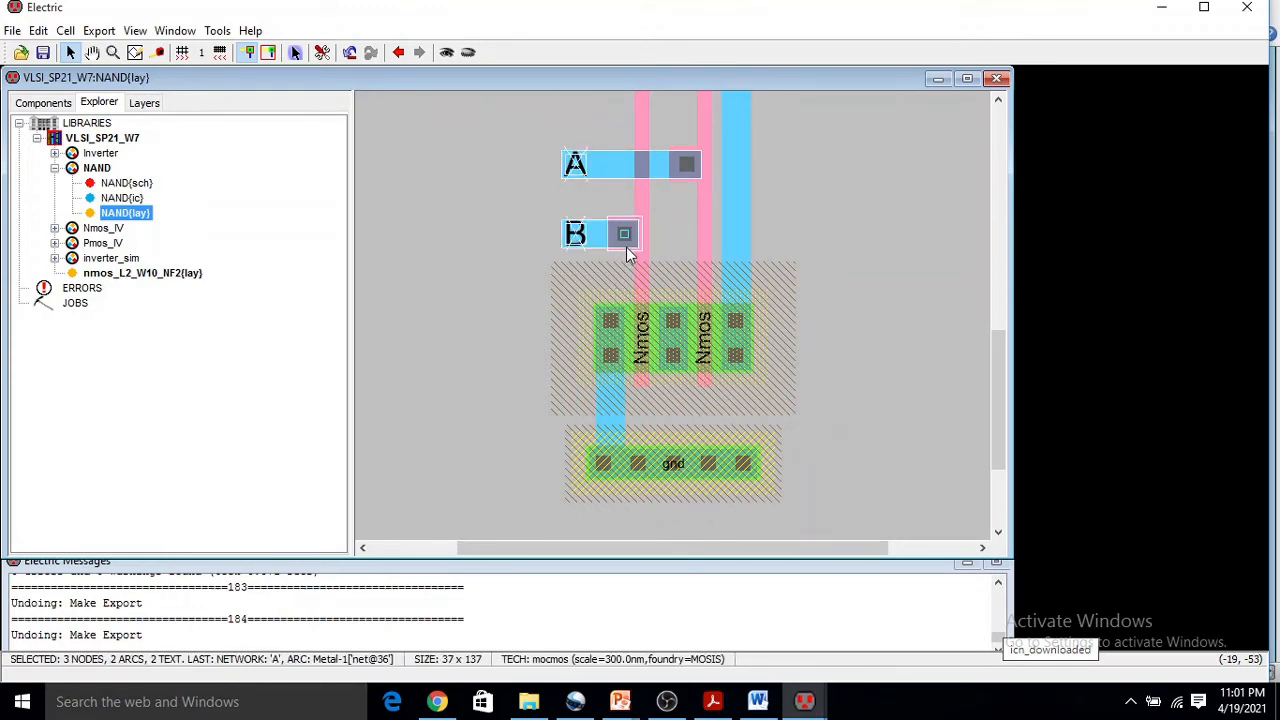
pyautogui.click(38, 30)
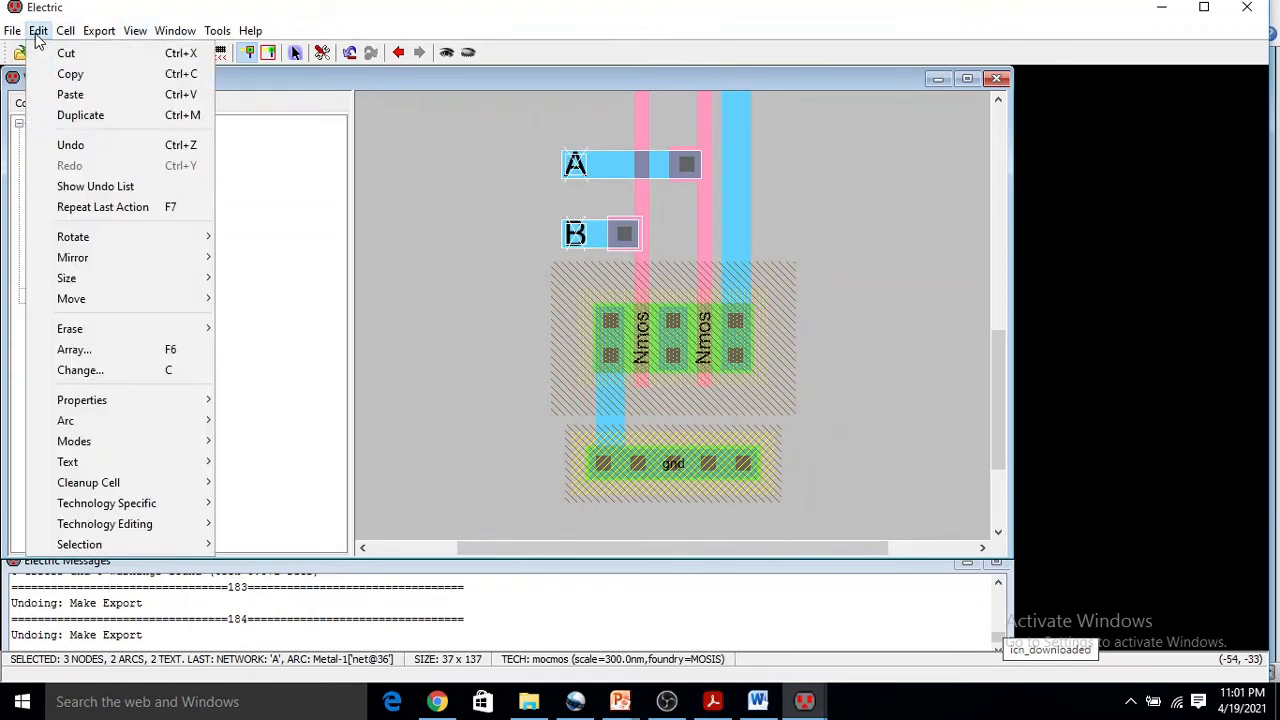
pyautogui.moveTo(128, 400)
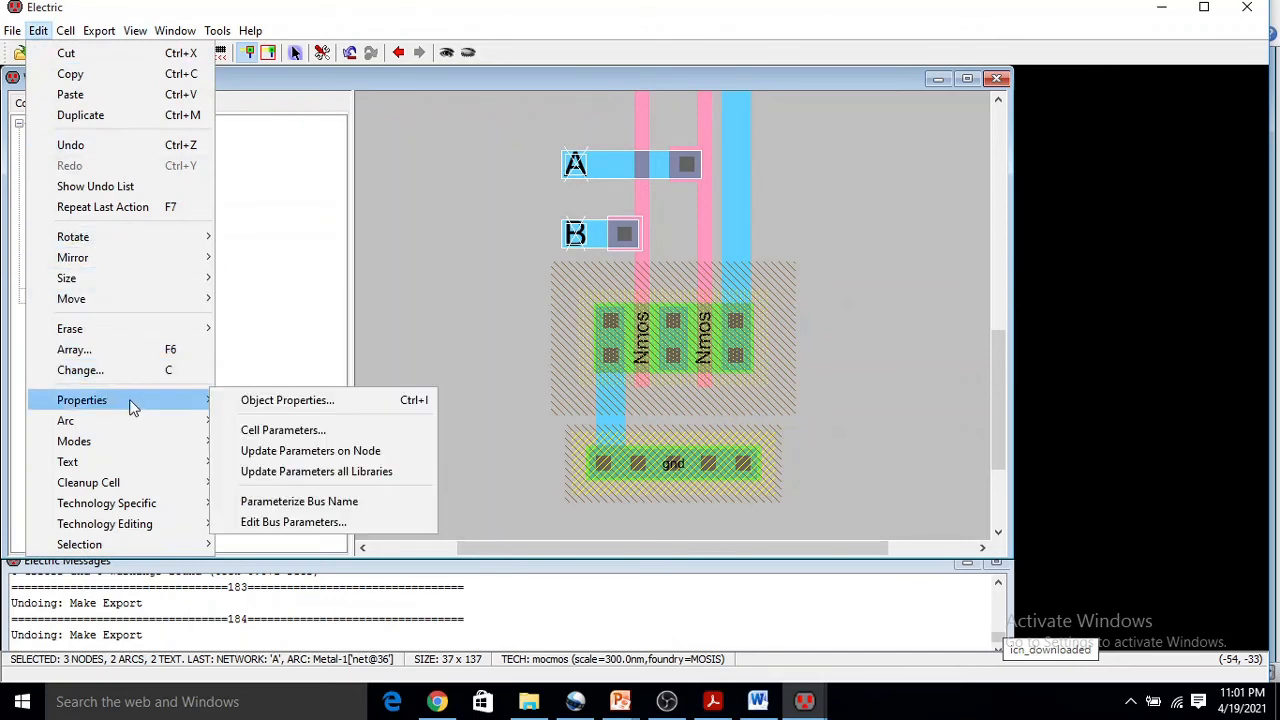
pyautogui.click(295, 400)
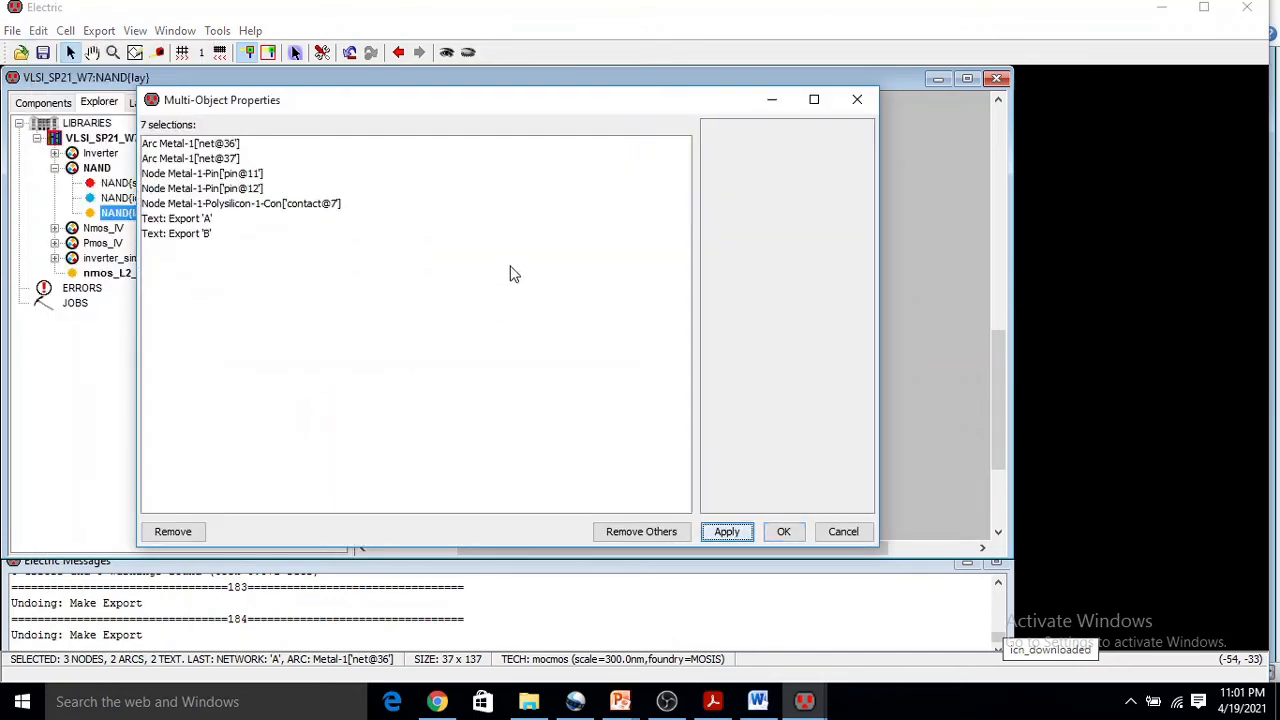
pyautogui.click(391, 210)
pyautogui.moveTo(236, 146); pyautogui.dragTo(253, 211)
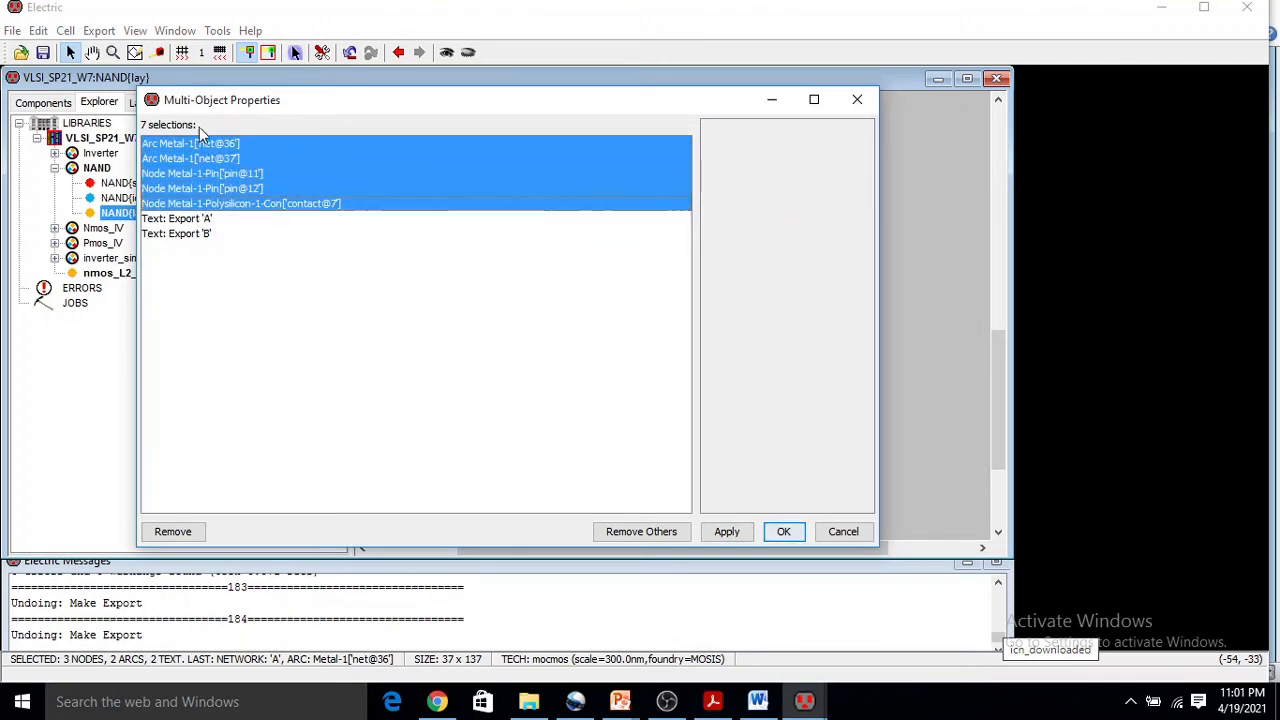
pyautogui.click(168, 532)
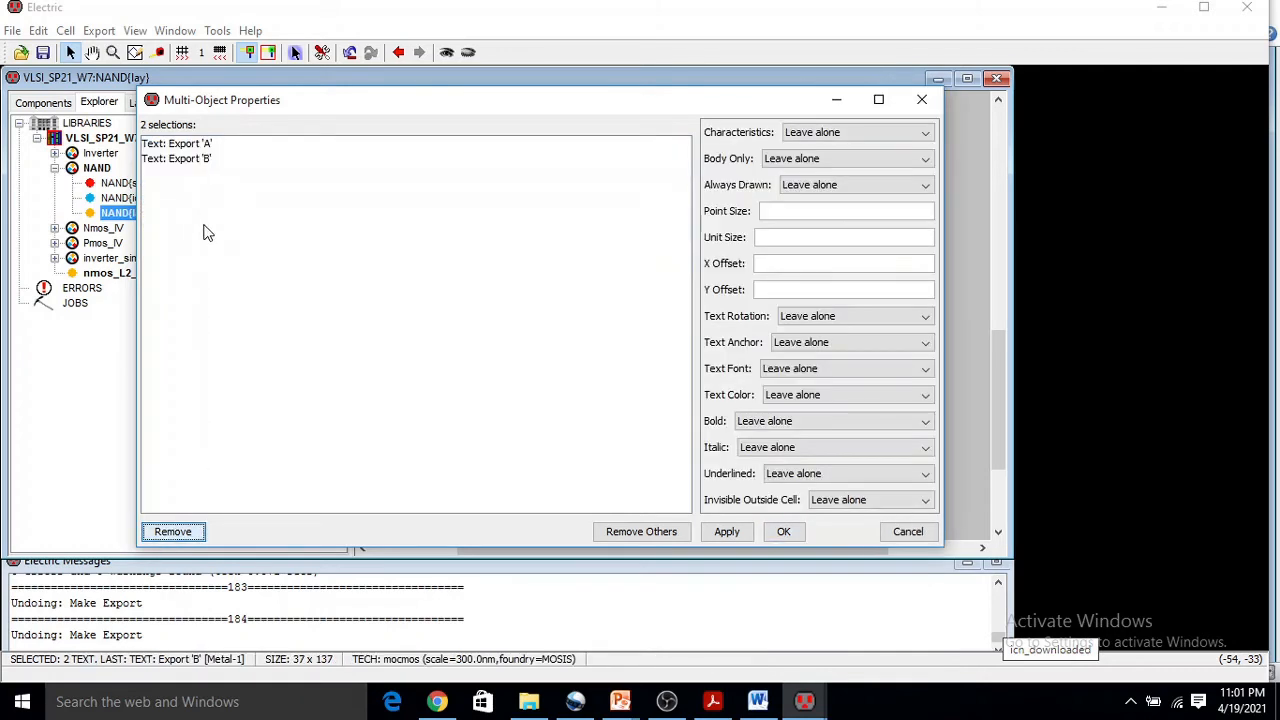
pyautogui.click(195, 145)
pyautogui.keyDown('shift'); pyautogui.click(195, 160); pyautogui.keyUp('shift')
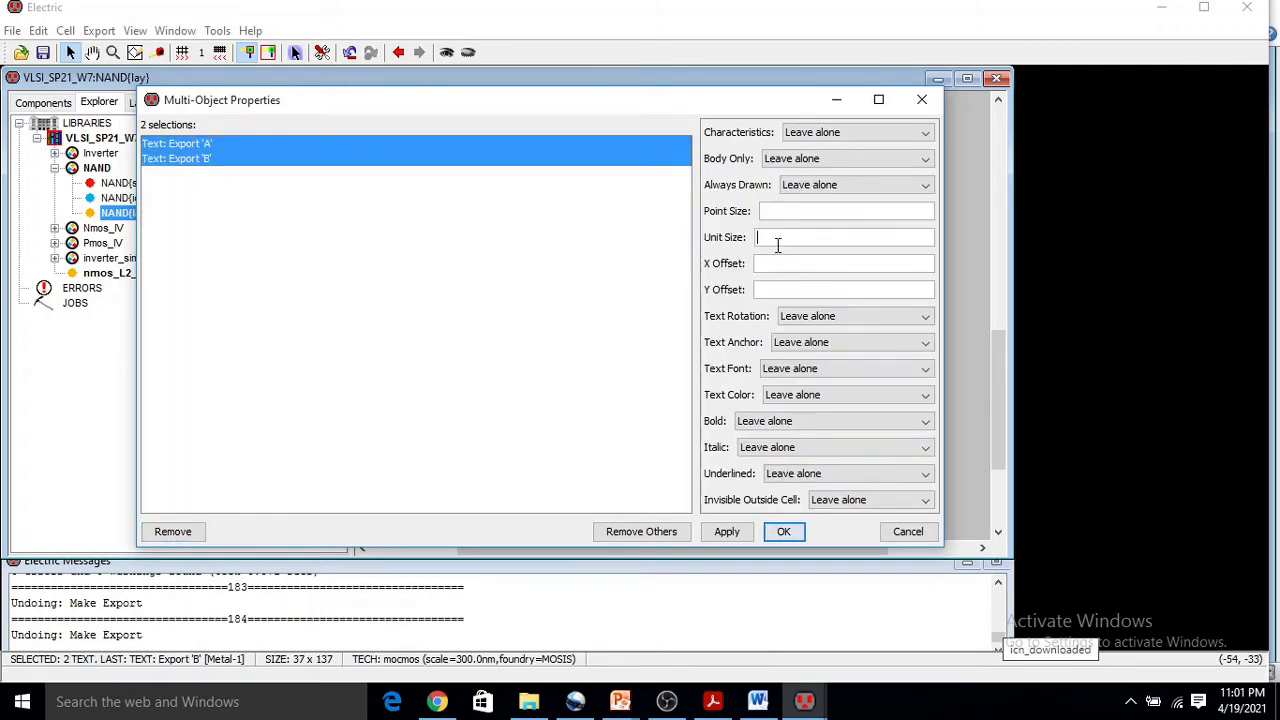
# - Set the text size of the A and B export labels to 1 unit, with the properties dialog narrowed and moved clear of the labels
pyautogui.moveTo(687, 79); pyautogui.dragTo(647, 69)
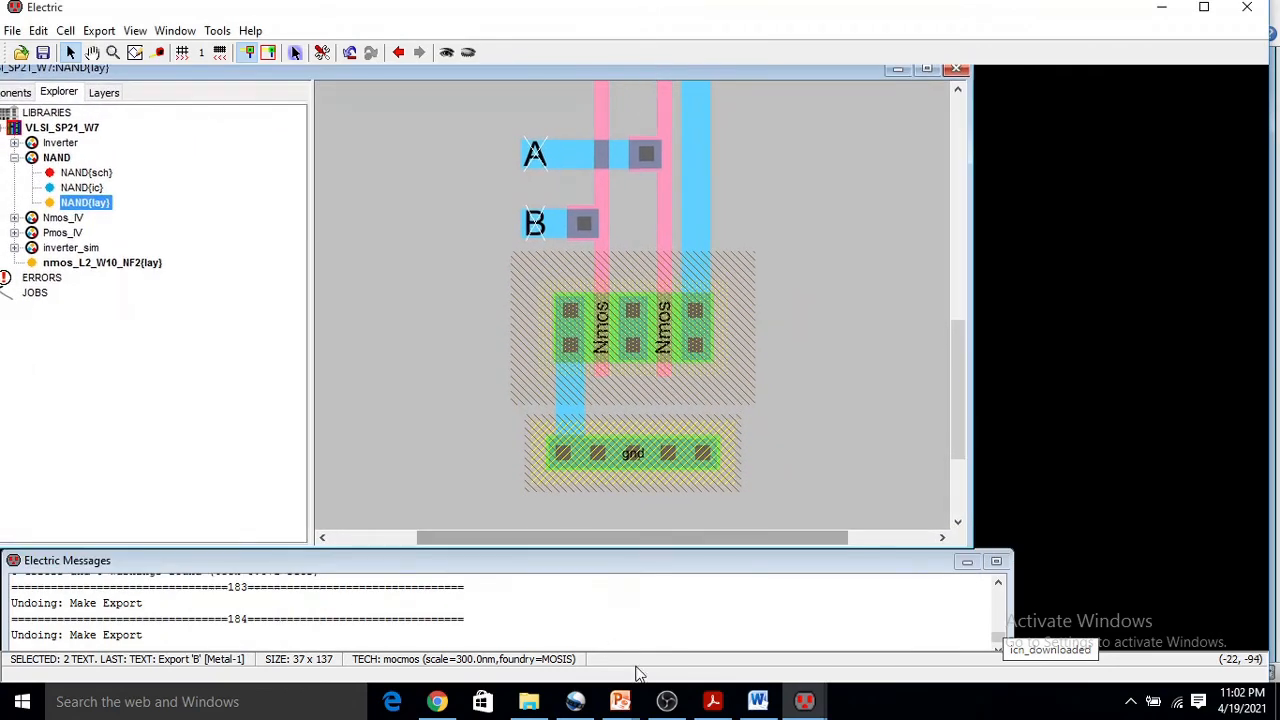
pyautogui.moveTo(804, 701)
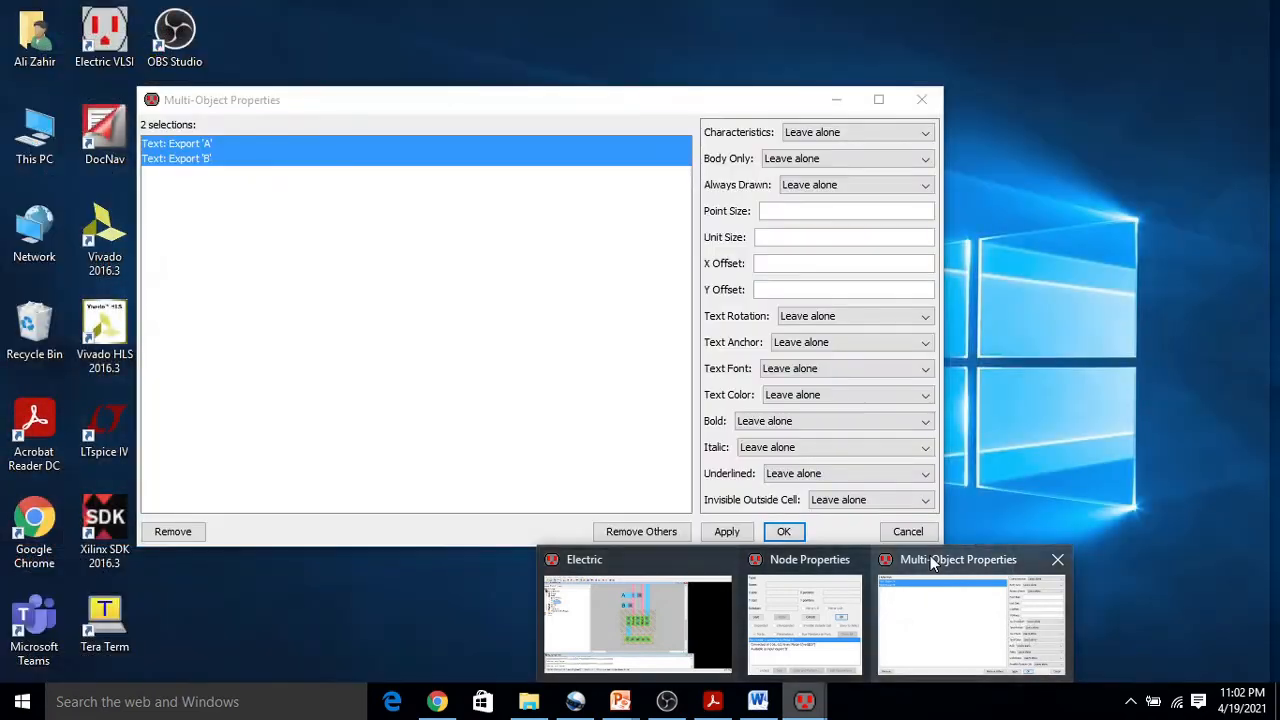
pyautogui.click(935, 562)
pyautogui.moveTo(683, 106); pyautogui.dragTo(667, 274)
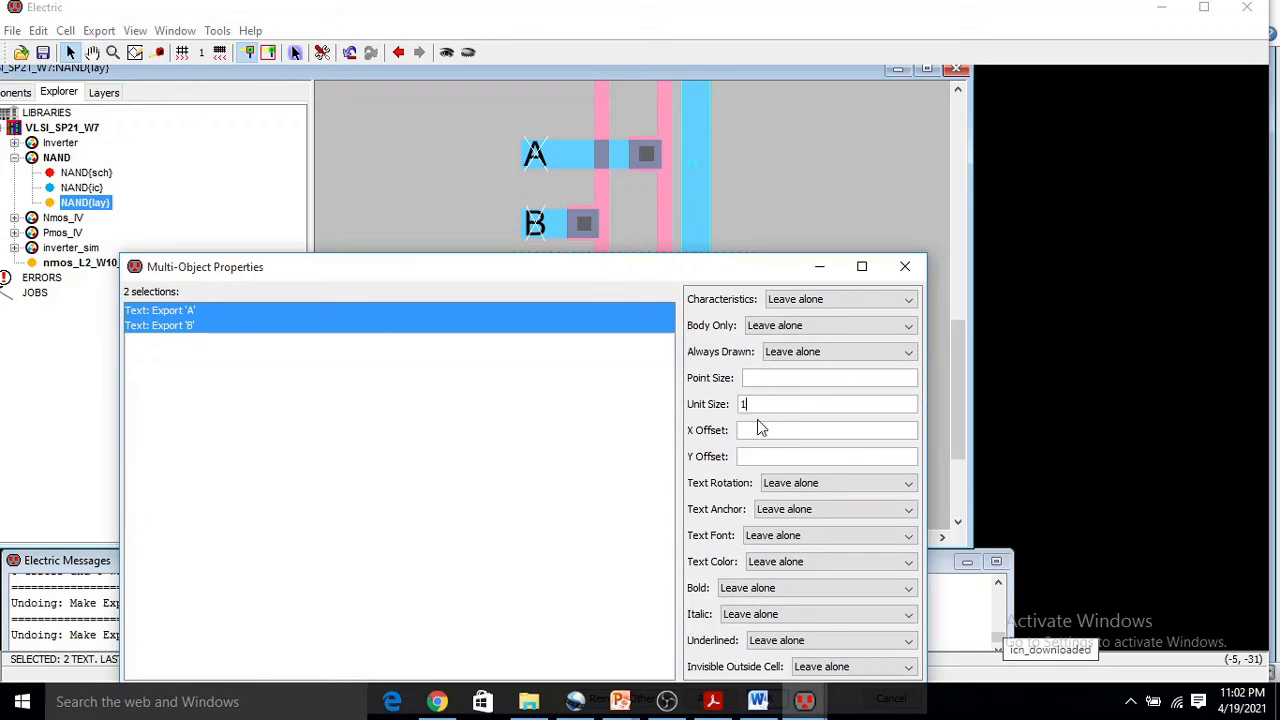
pyautogui.moveTo(648, 272); pyautogui.dragTo(668, 199)
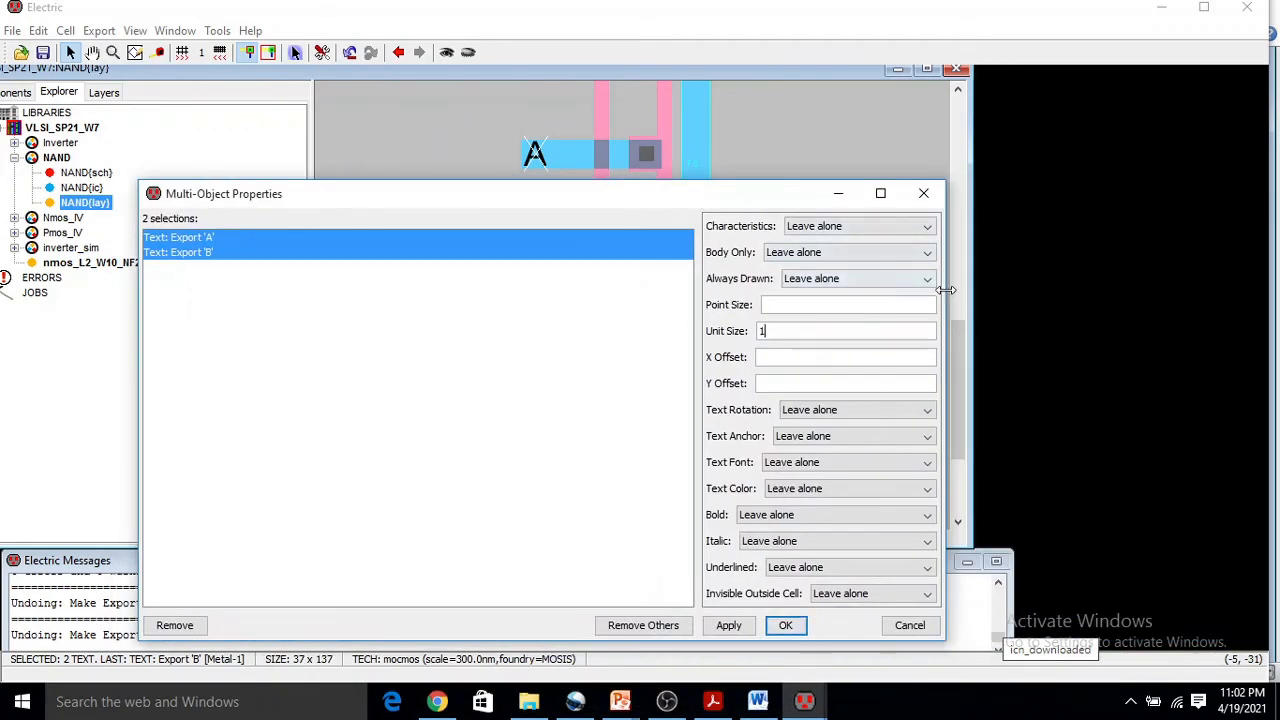
pyautogui.moveTo(945, 289); pyautogui.dragTo(750, 290)
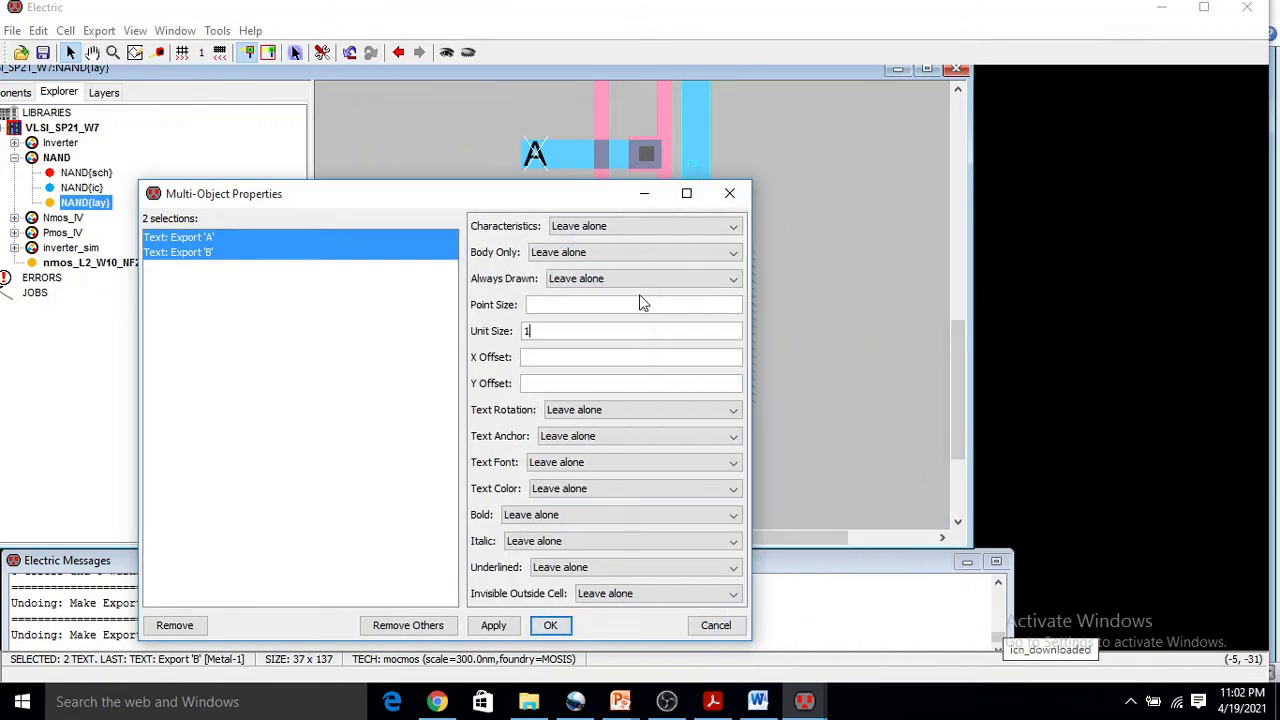
pyautogui.moveTo(436, 193); pyautogui.dragTo(960, 78)
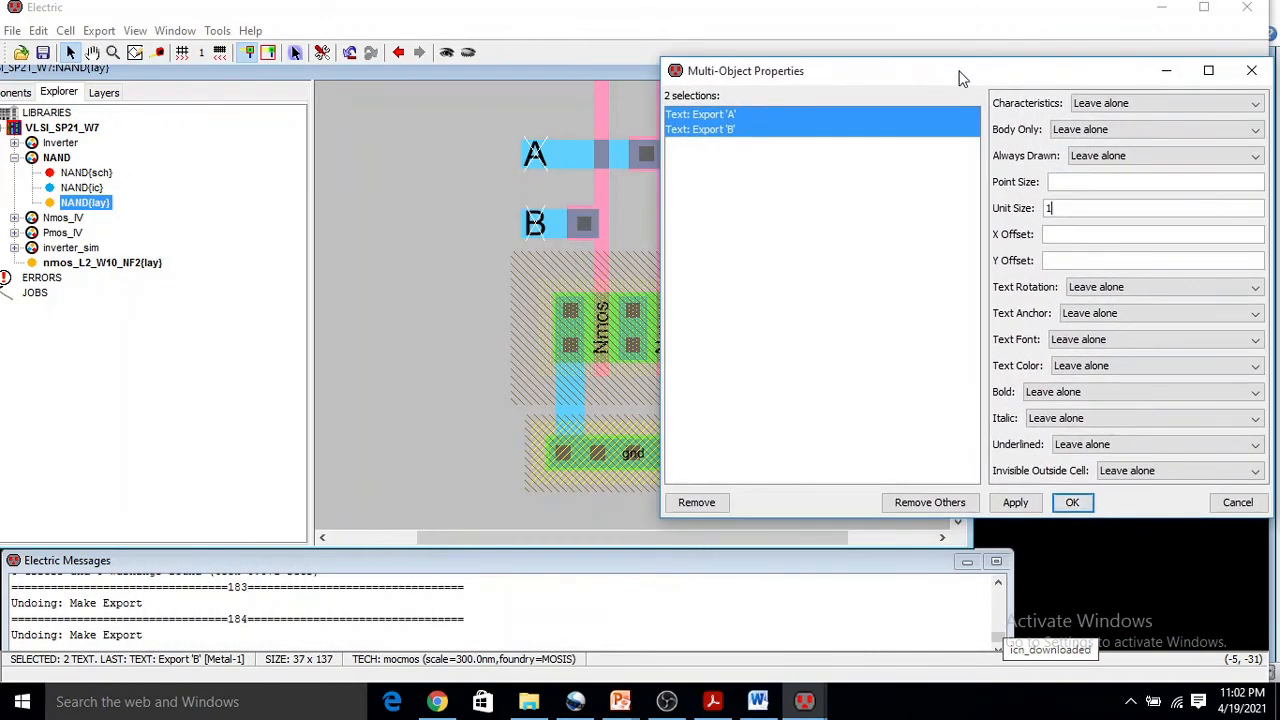
pyautogui.click(1015, 503)
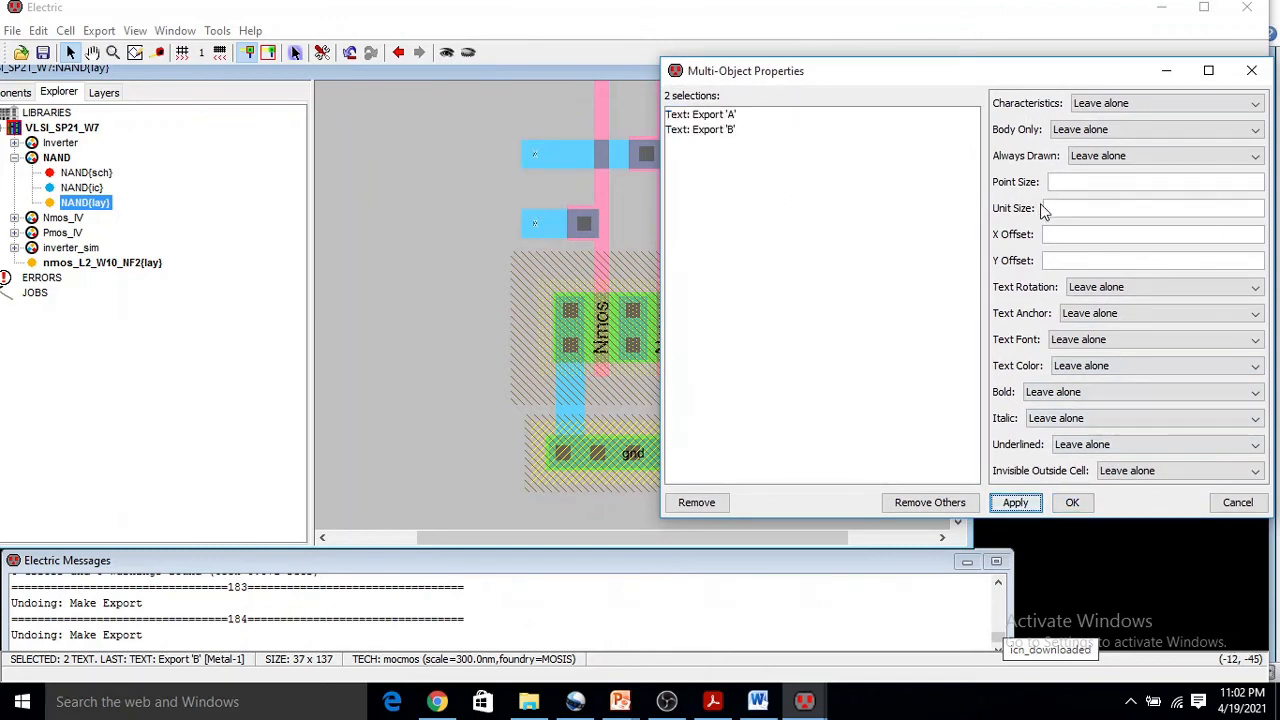
# - Set the A and B export labels' text size to 5 units and close the multi-object properties
pyautogui.click(1054, 208)
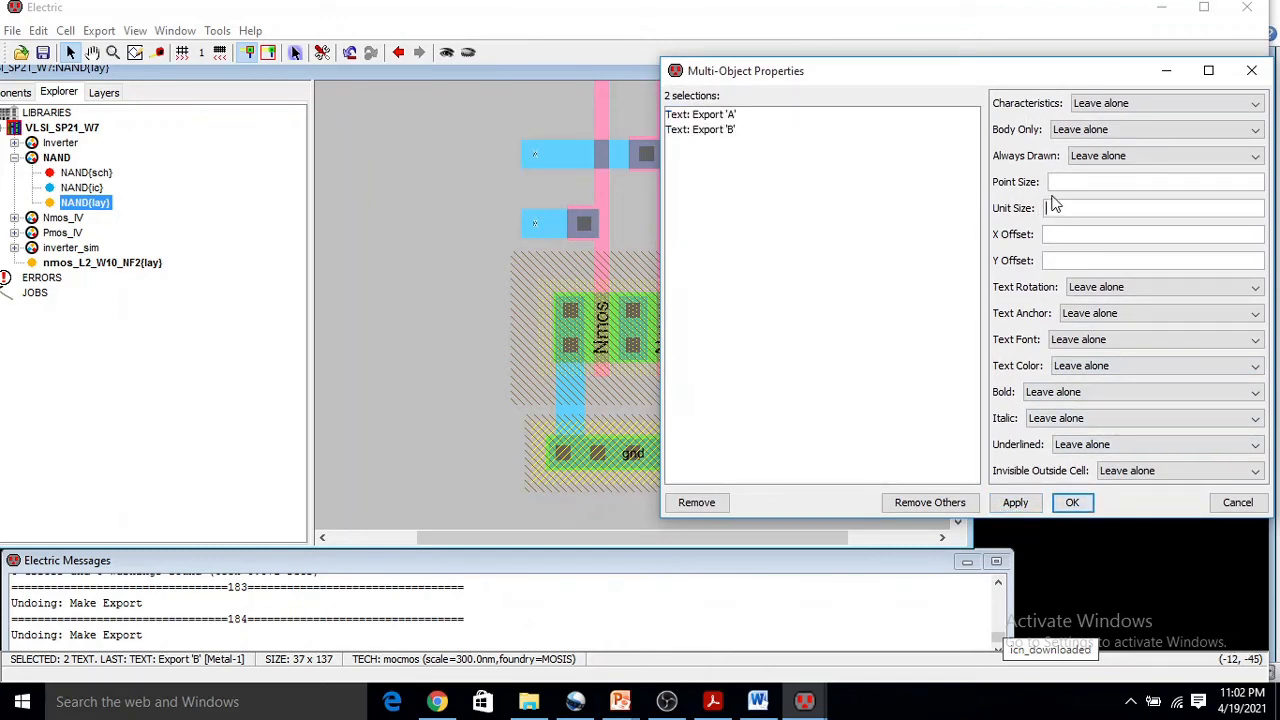
pyautogui.write('5')
pyautogui.click(1015, 503)
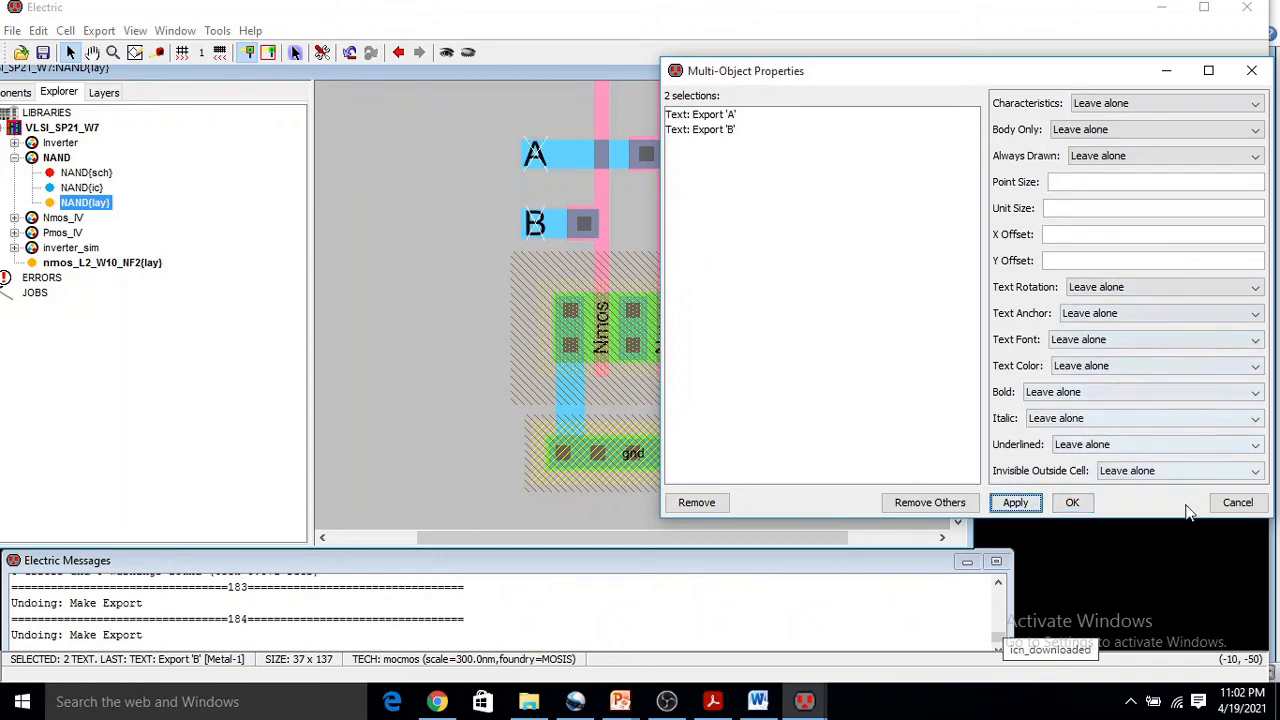
pyautogui.click(1074, 504)
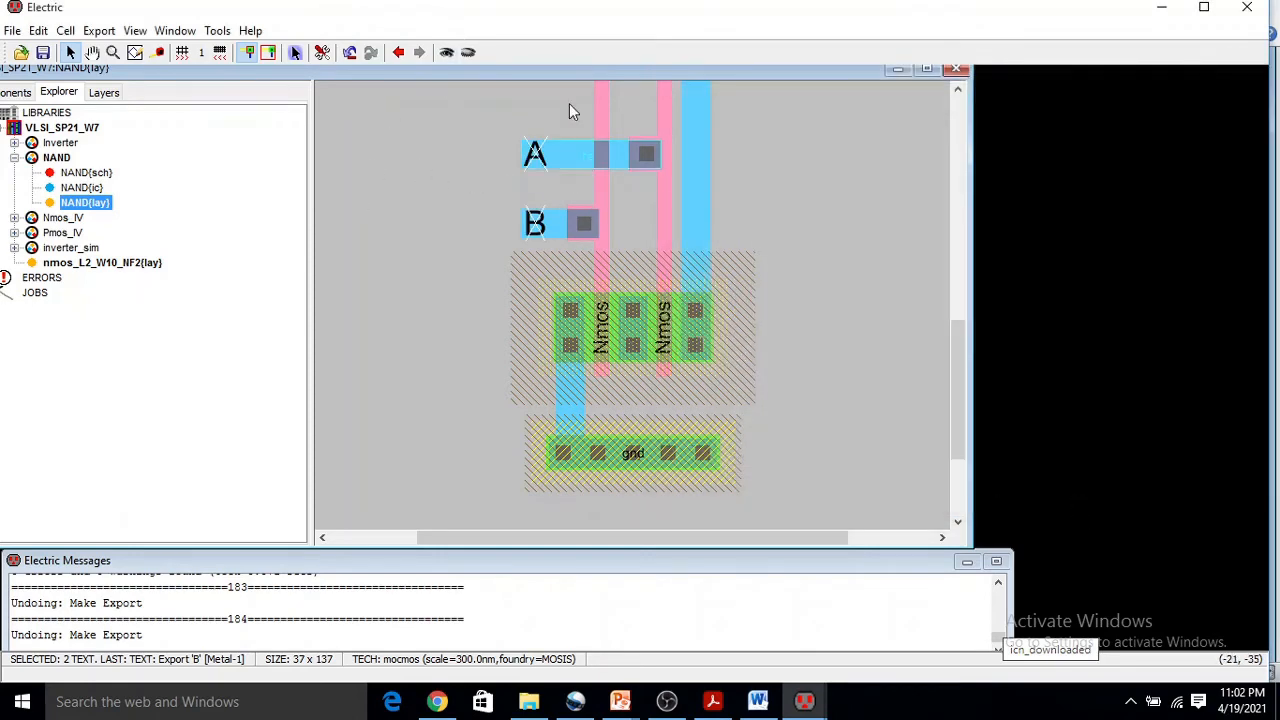
# - Open the multi-object properties for the supply contact area and remove the N-well contact and both Metal-1 arcs, keeping only the vdd export label
pyautogui.keyDown('ctrl'); pyautogui.scroll(-3, 478, 99); pyautogui.keyUp('ctrl')
pyautogui.keyDown('ctrl'); pyautogui.scroll(-2, 478, 101); pyautogui.keyUp('ctrl')
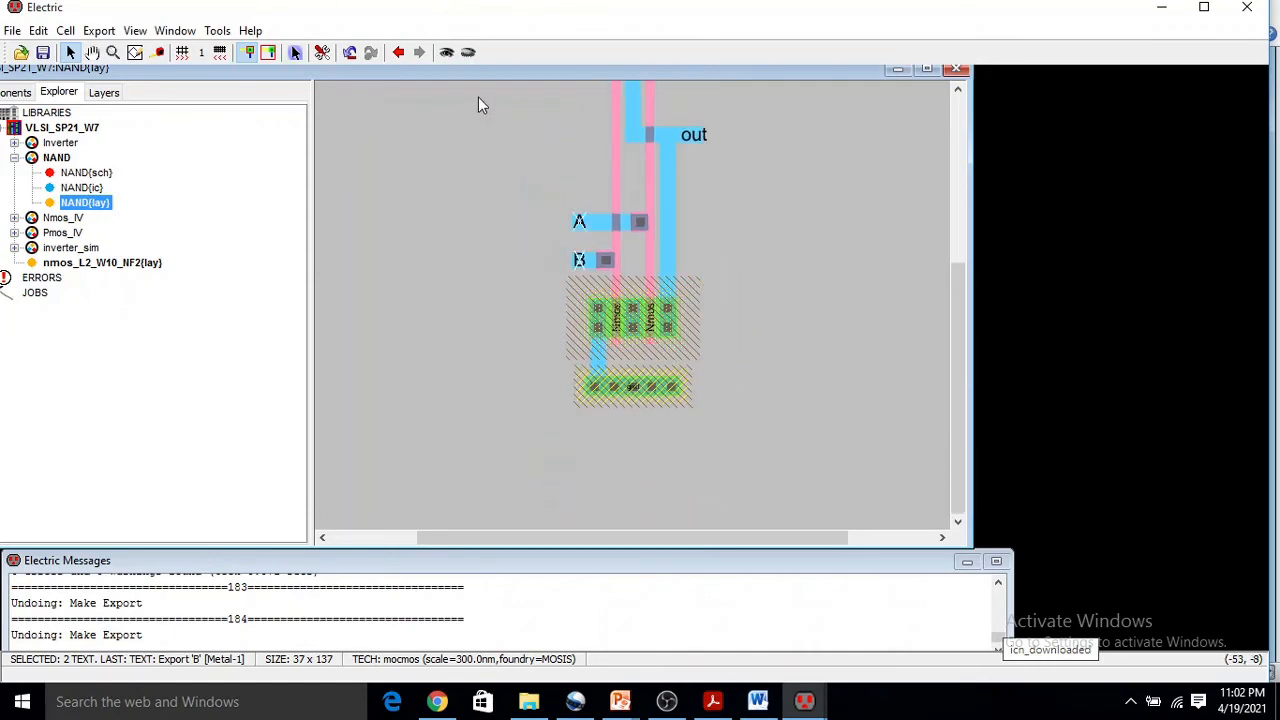
pyautogui.click(780, 150)
pyautogui.scroll(-3, 786, 147)
pyautogui.scroll(3, 786, 147)
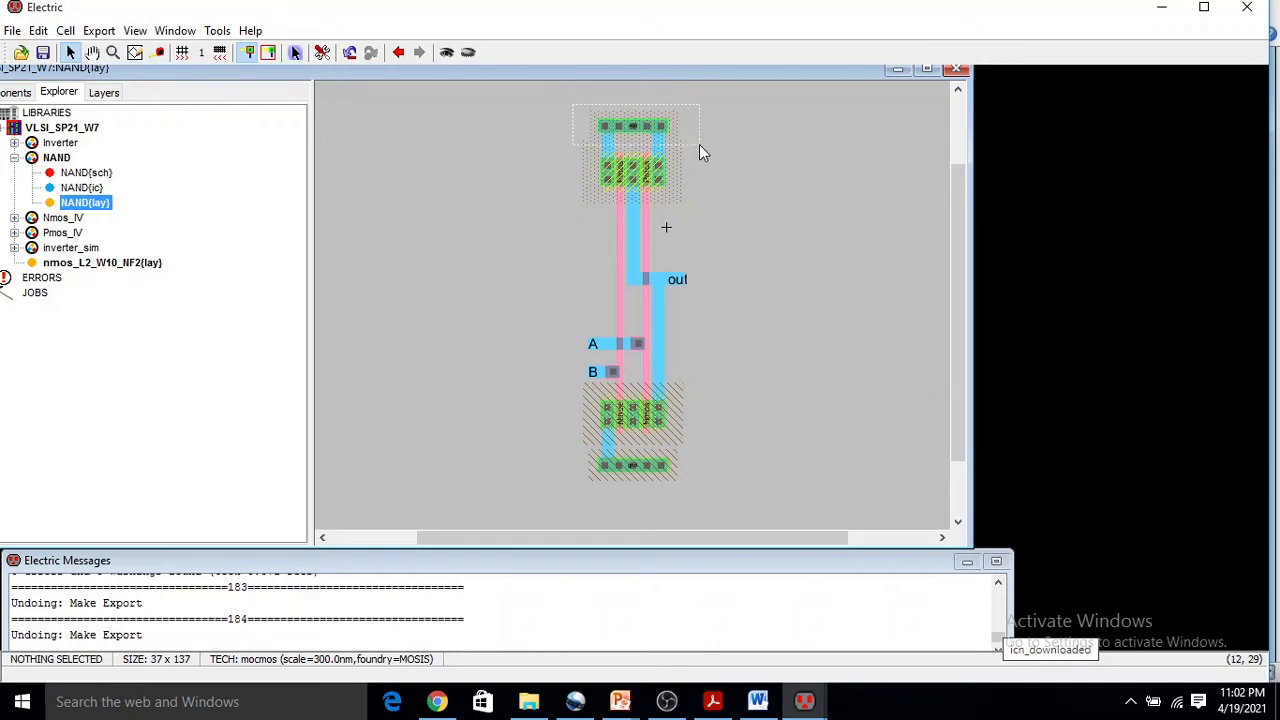
pyautogui.moveTo(699, 145); pyautogui.dragTo(699, 145)
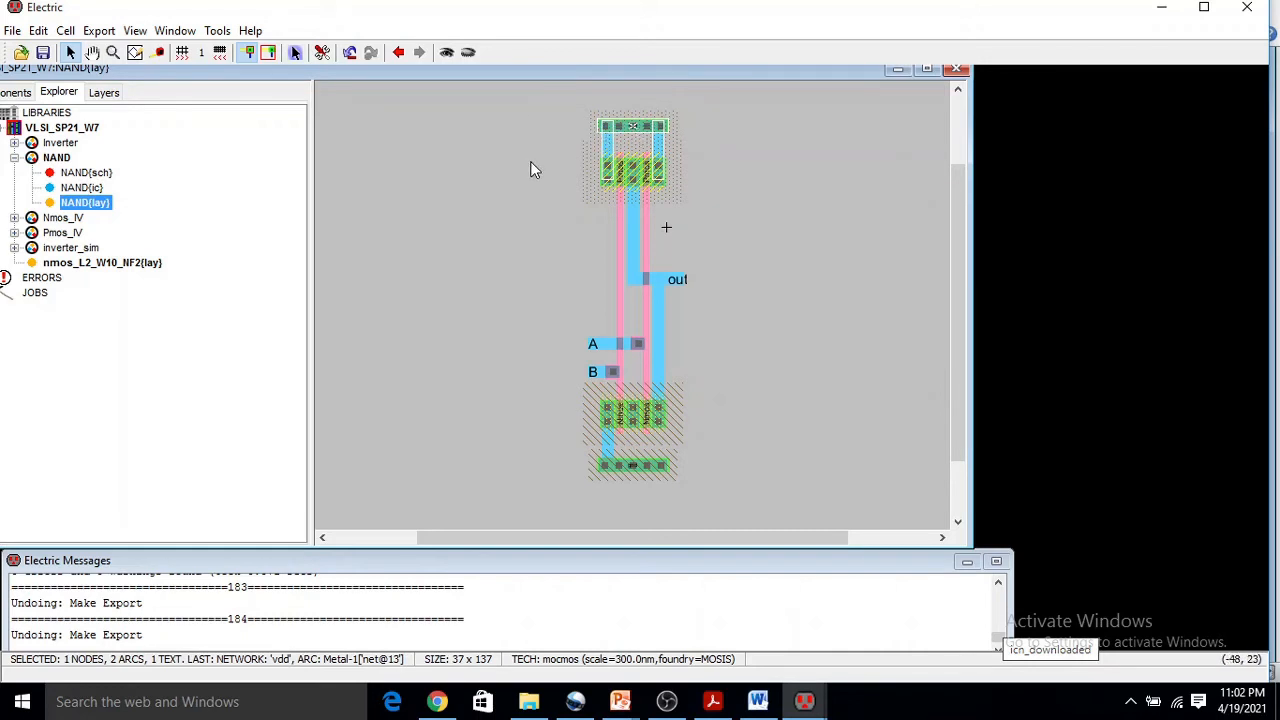
pyautogui.hotkey('ctrl', 'i')
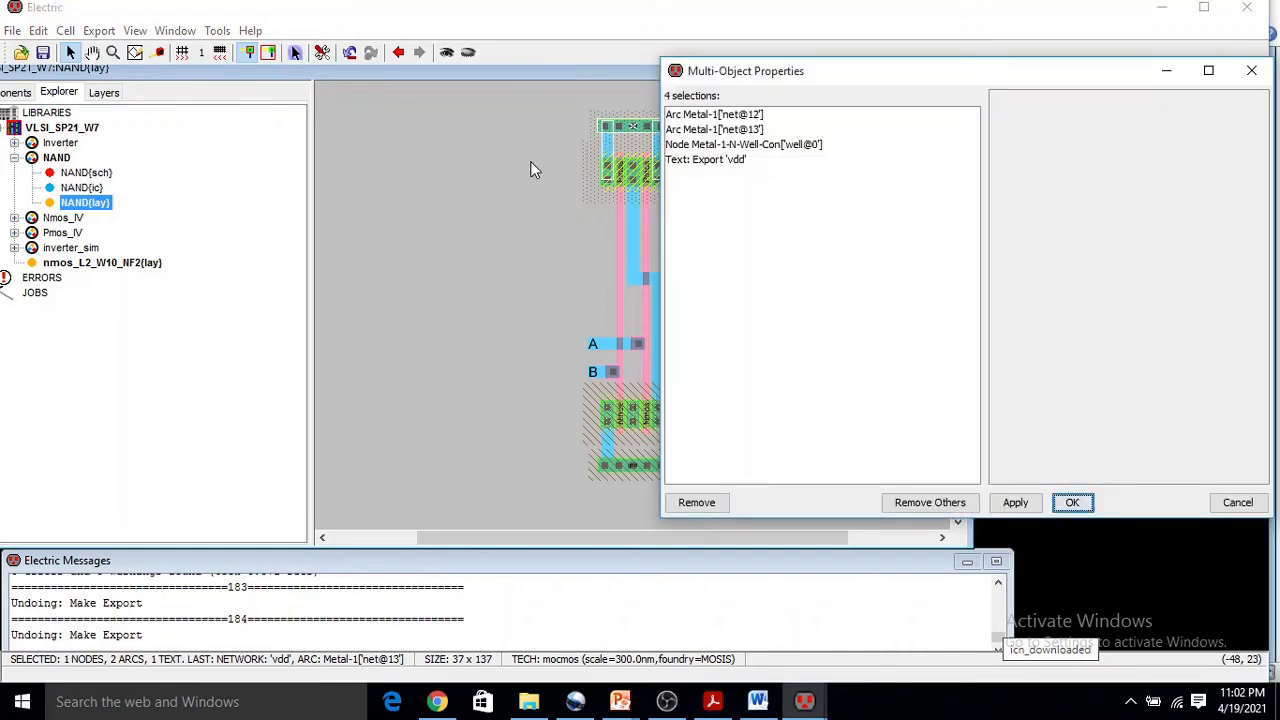
pyautogui.click(731, 161)
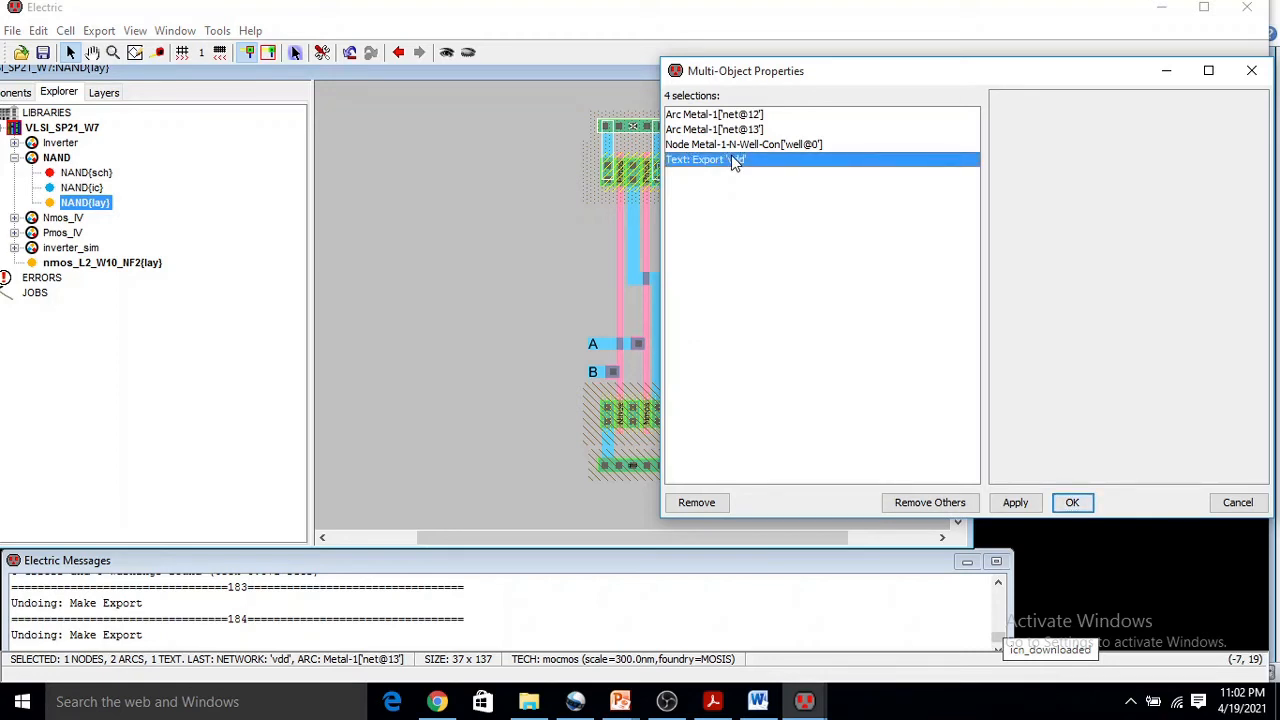
pyautogui.click(740, 146)
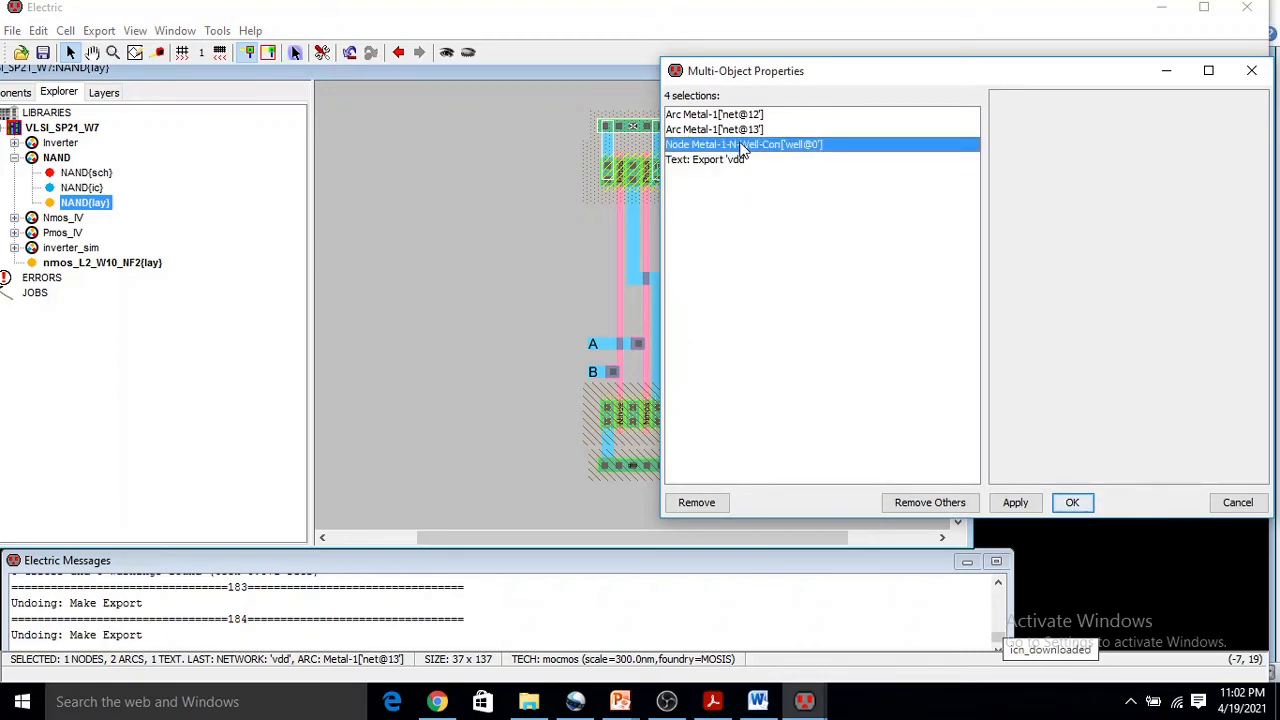
pyautogui.click(698, 503)
pyautogui.click(714, 130)
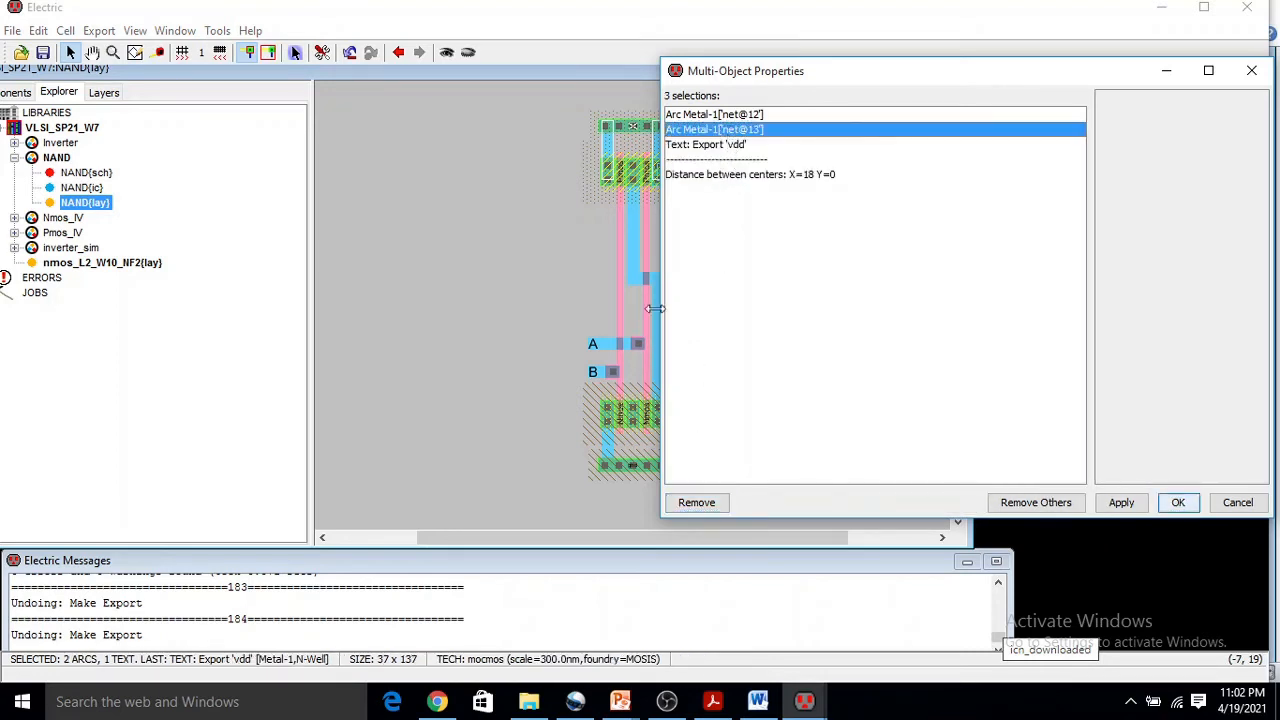
pyautogui.click(696, 503)
pyautogui.click(714, 115)
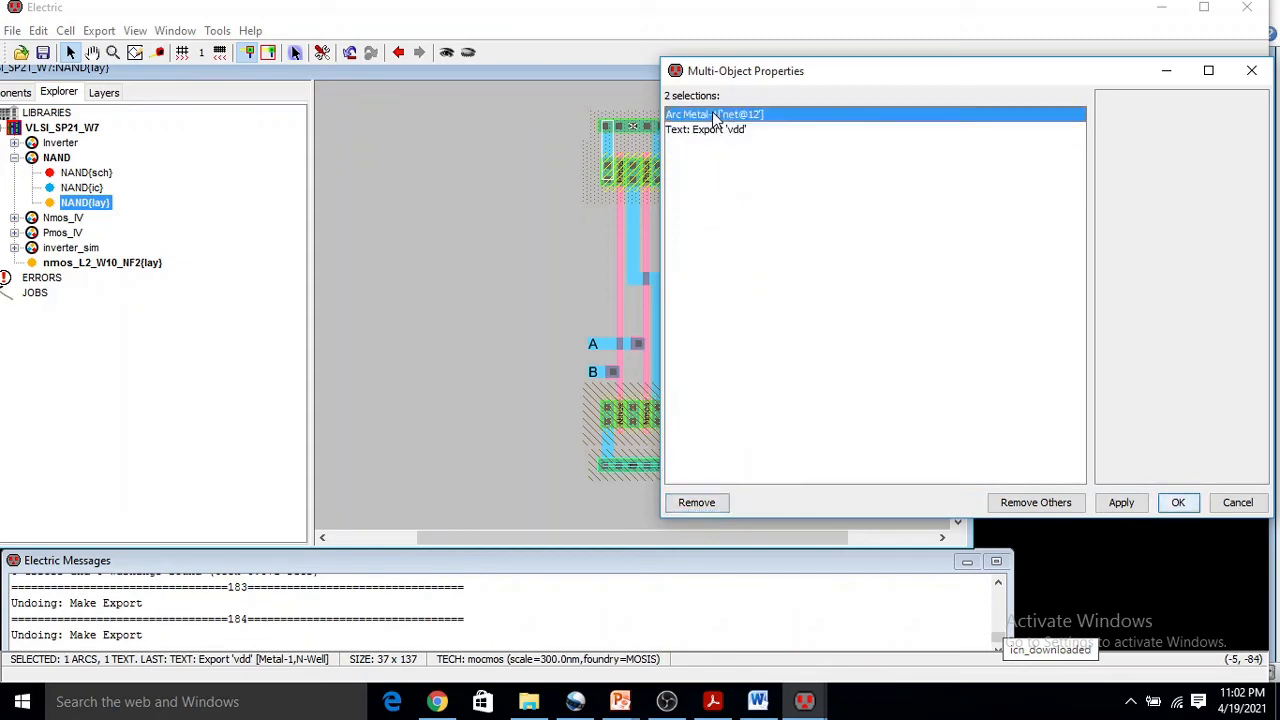
pyautogui.click(689, 510)
# - Set the text size of the vdd export label to 6 units and close the properties
pyautogui.click(1064, 210)
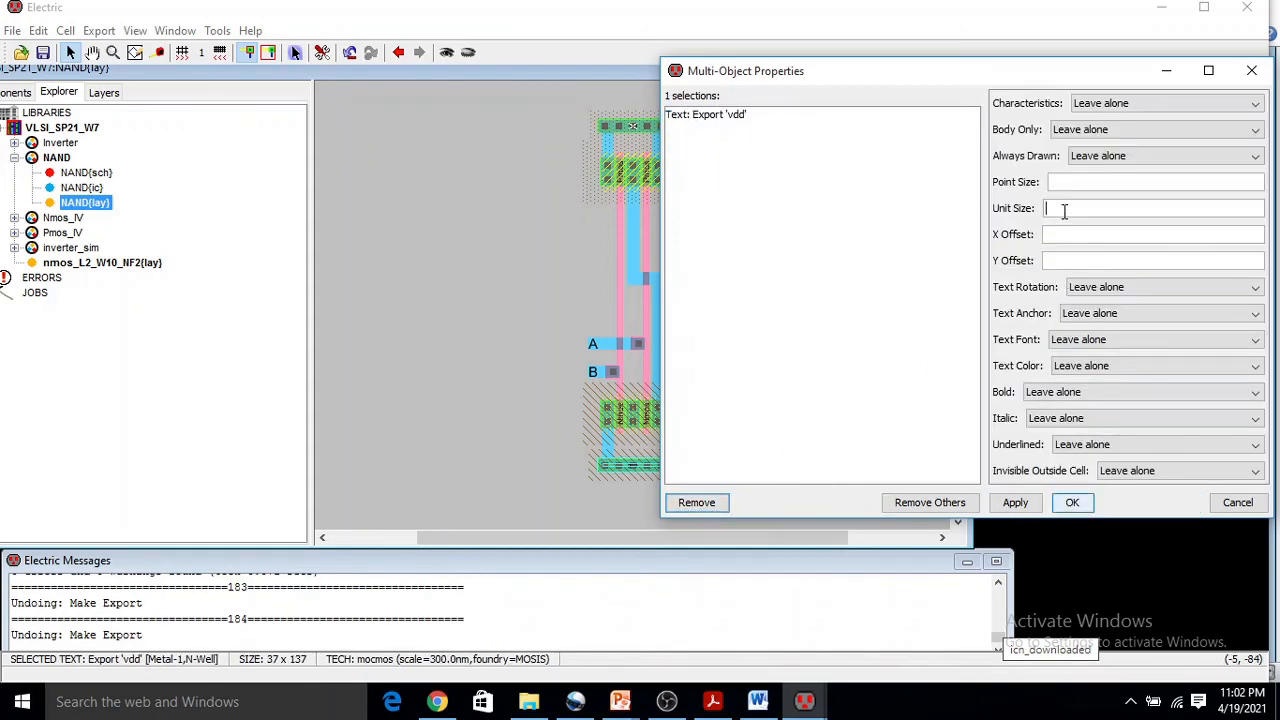
pyautogui.write('6')
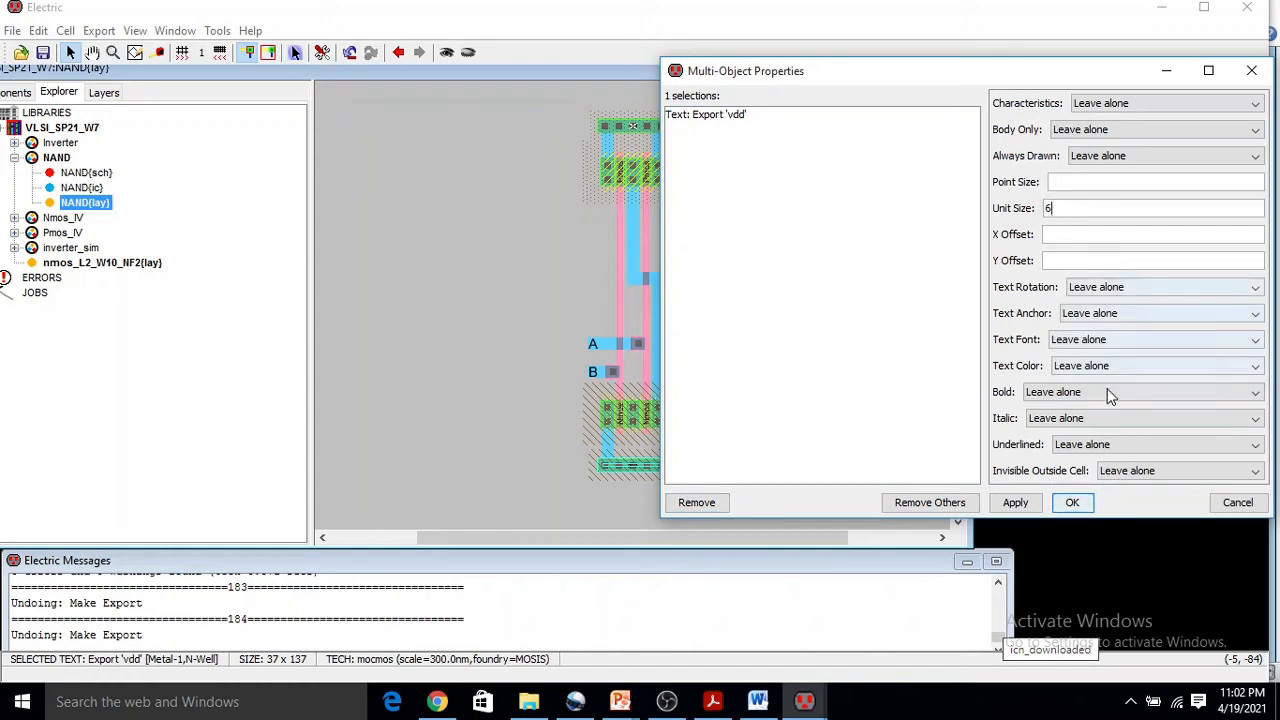
pyautogui.click(1030, 503)
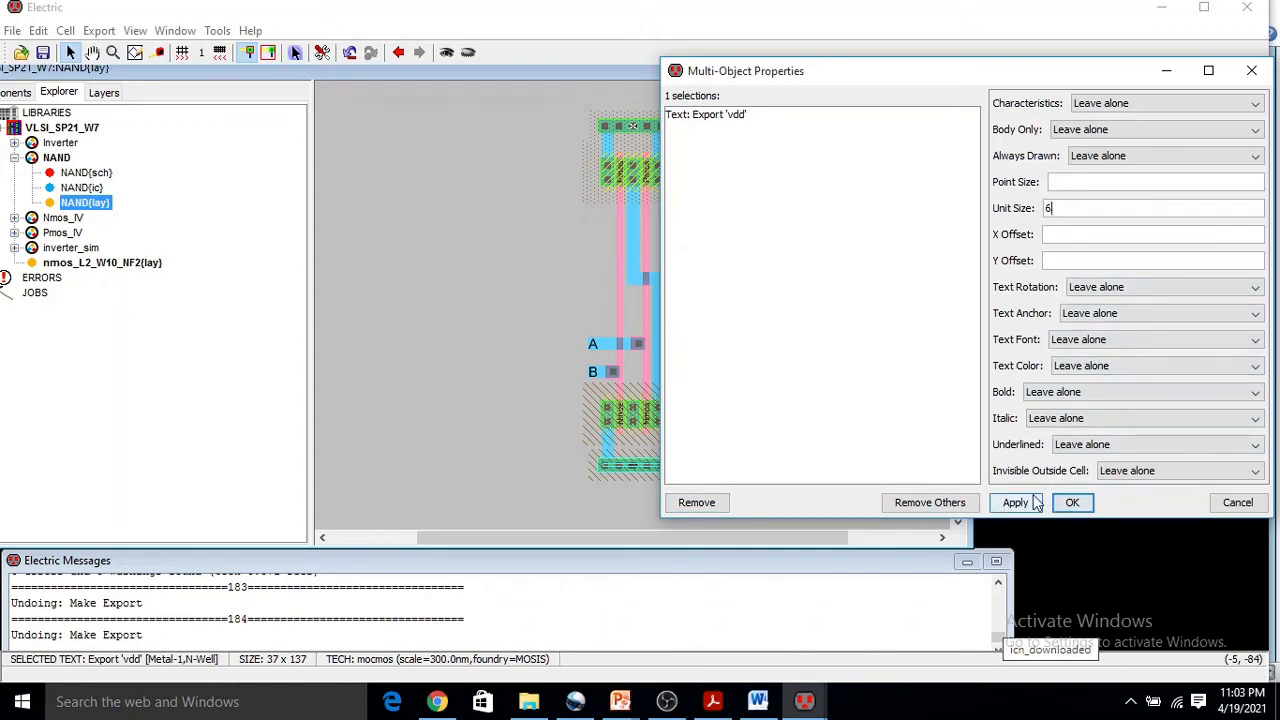
pyautogui.click(1025, 505)
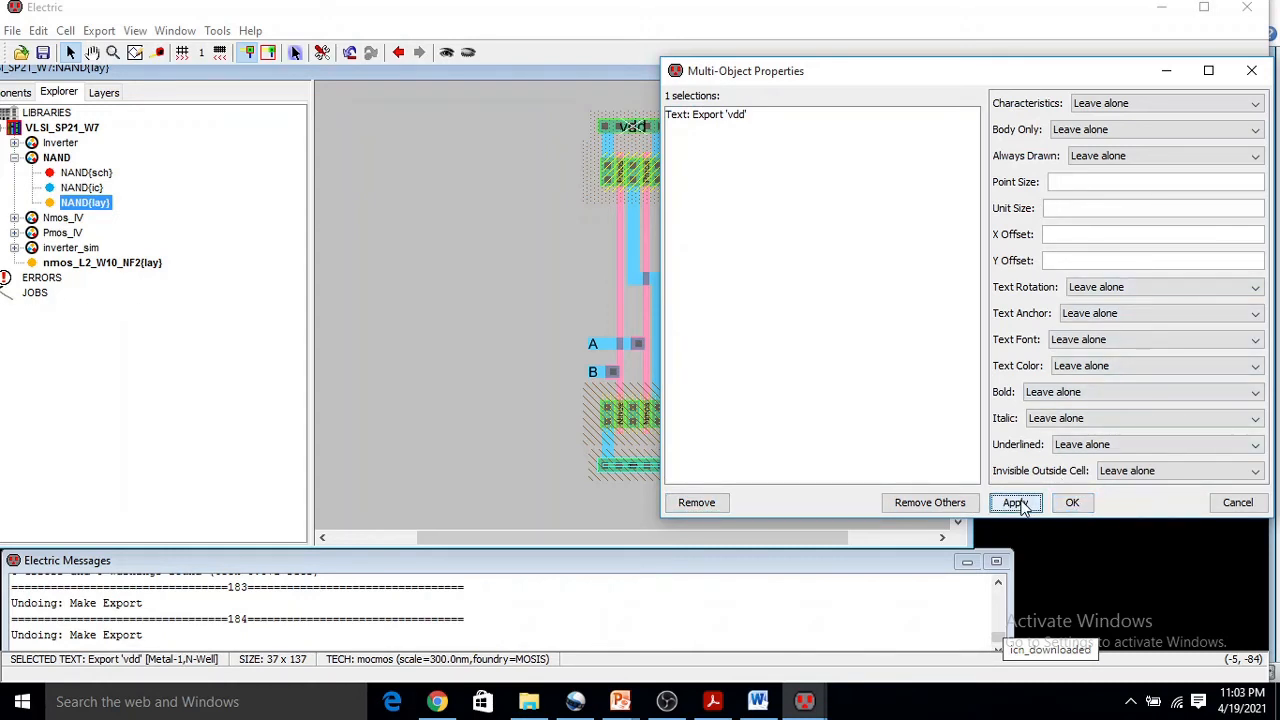
pyautogui.click(1072, 503)
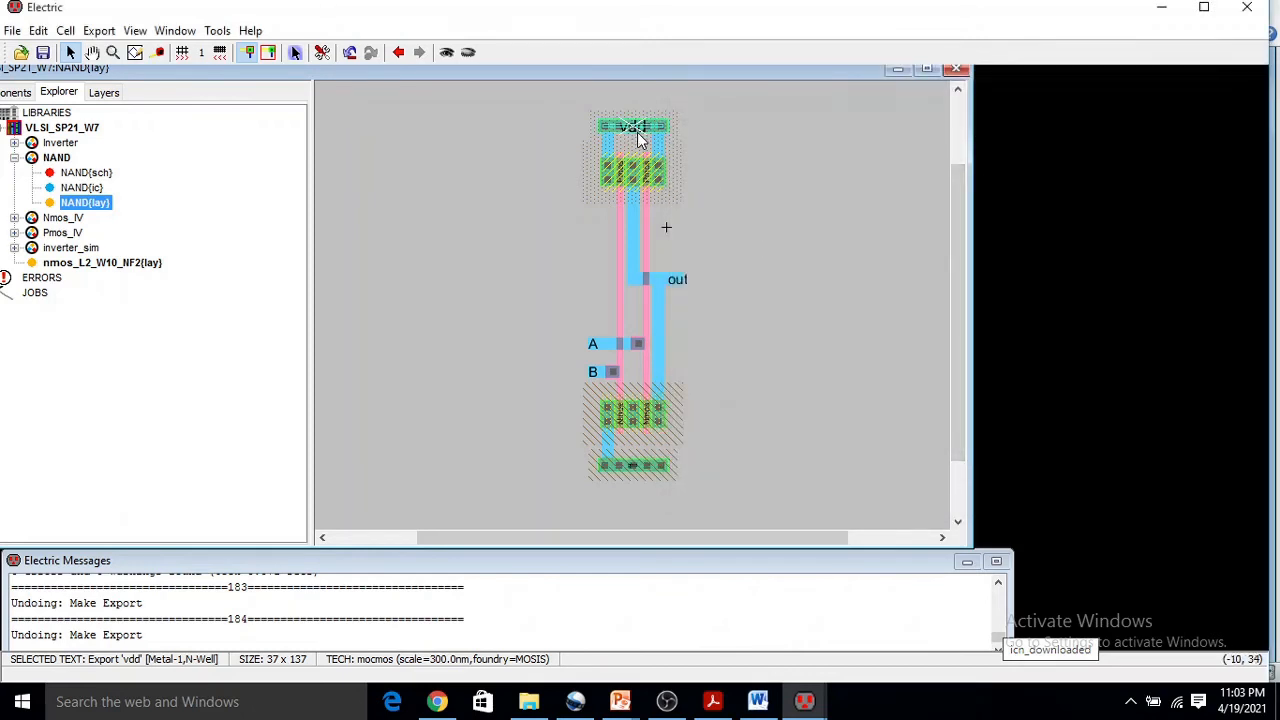
# - Move the vdd export label down about 3 units, just below the centre of the supply contact
pyautogui.keyDown('ctrl'); pyautogui.scroll(2, 637, 136); pyautogui.keyUp('ctrl')
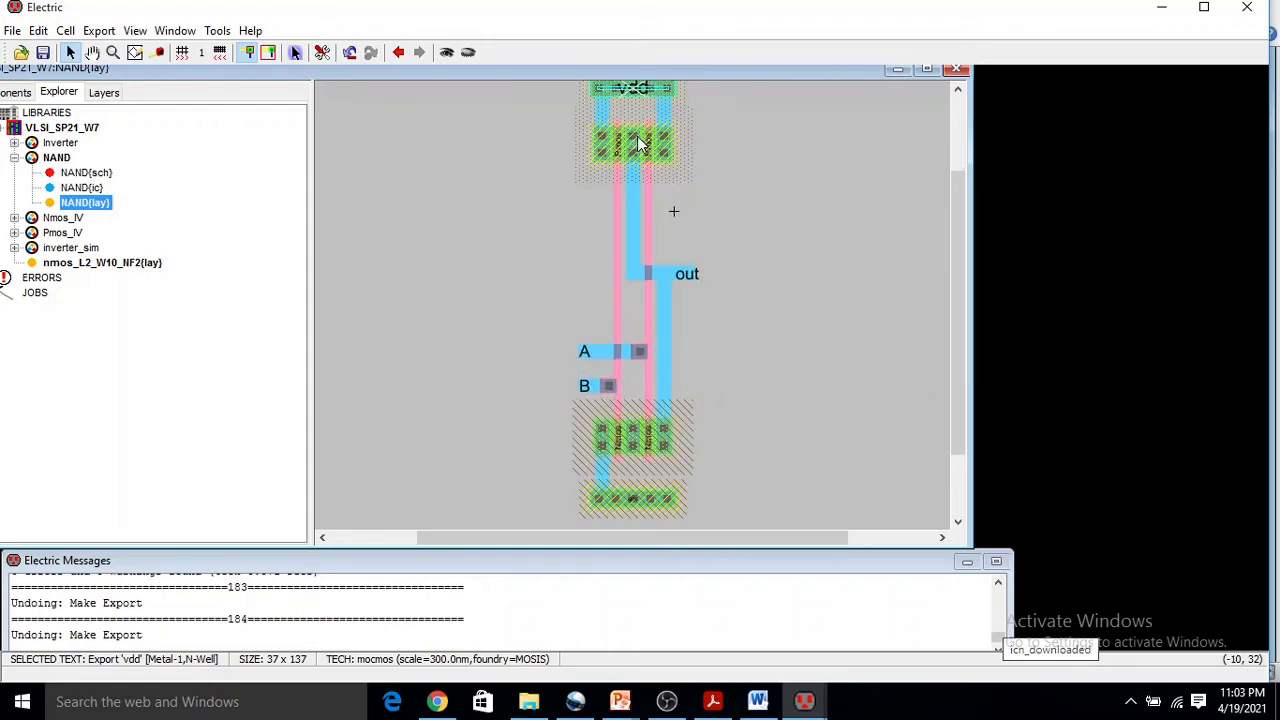
pyautogui.scroll(2, 637, 136)
pyautogui.keyDown('ctrl'); pyautogui.scroll(3, 650, 215); pyautogui.keyUp('ctrl')
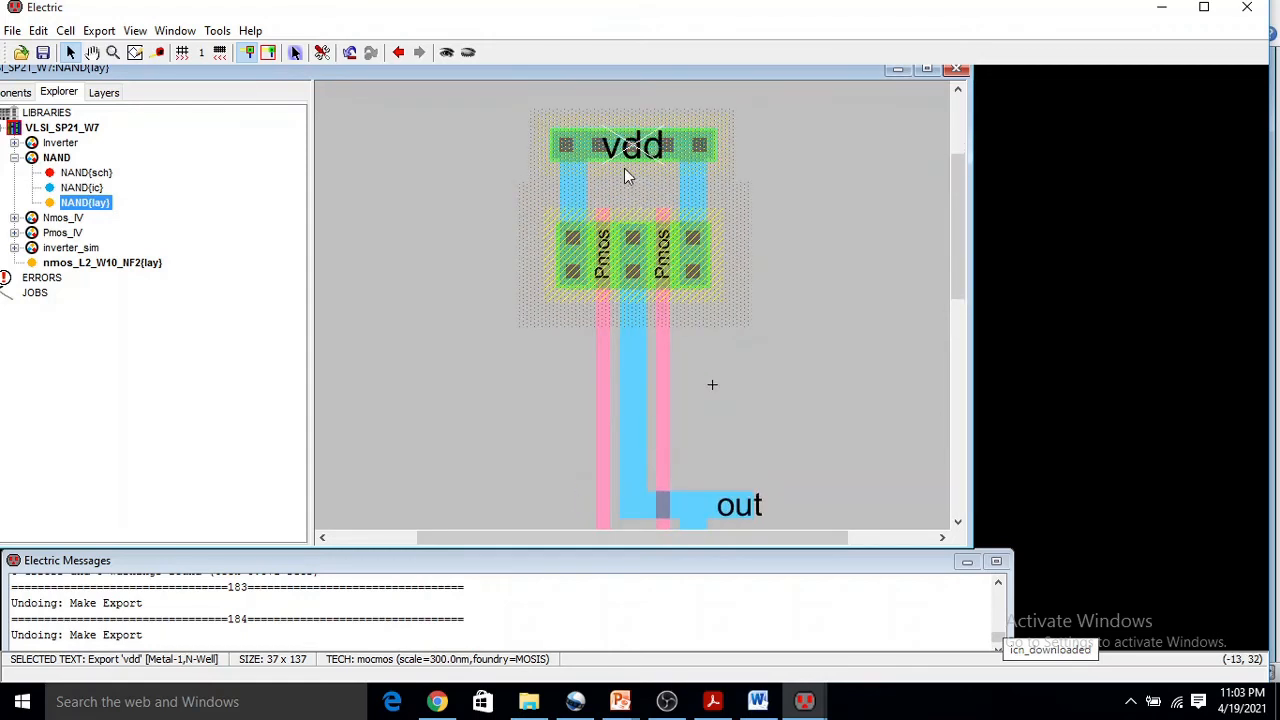
pyautogui.moveTo(634, 147); pyautogui.dragTo(637, 171)
# - Set the gnd export label's text size to 6 units and move it up about 7 units, just above the ground contact
pyautogui.scroll(-8, 634, 170)
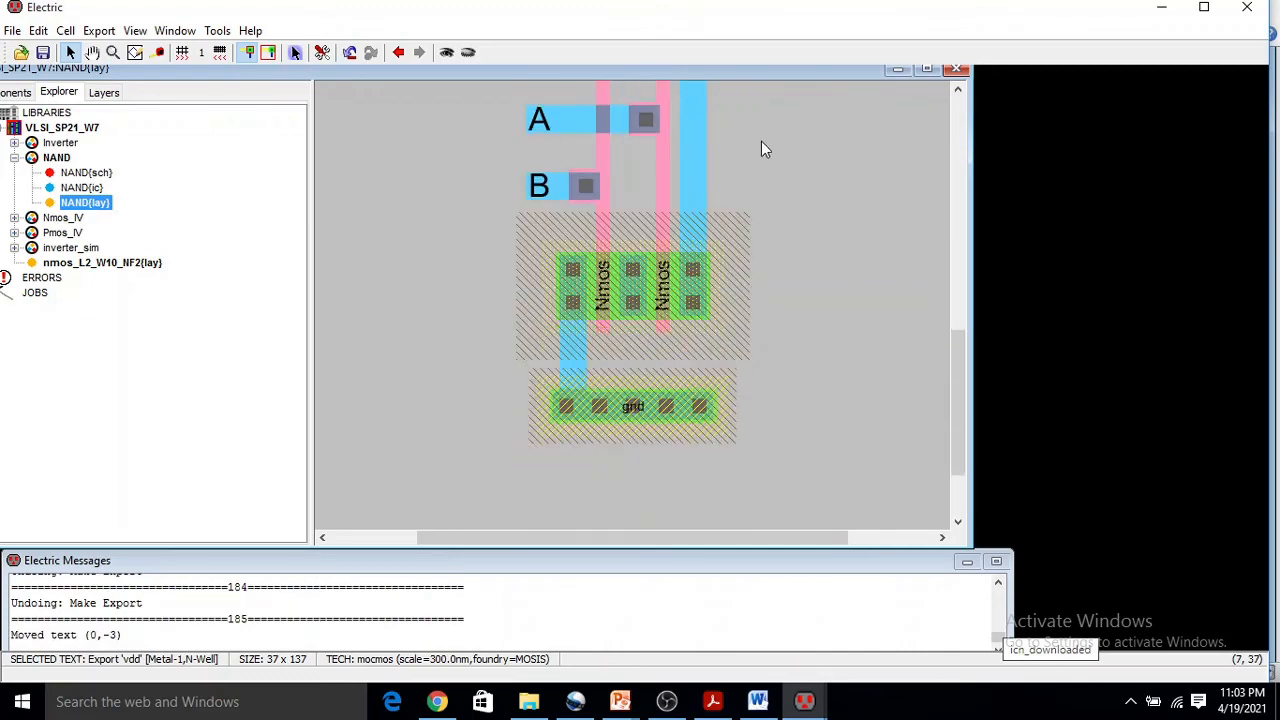
pyautogui.click(634, 409)
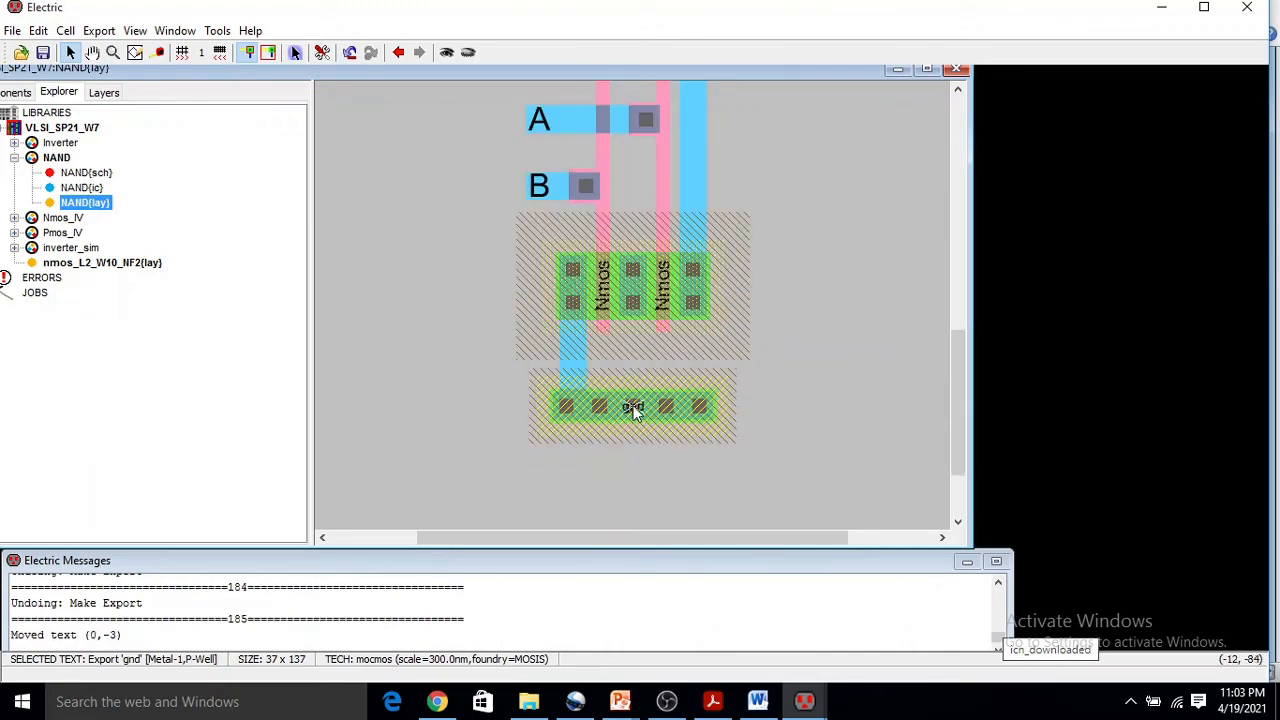
pyautogui.doubleClick(622, 388)
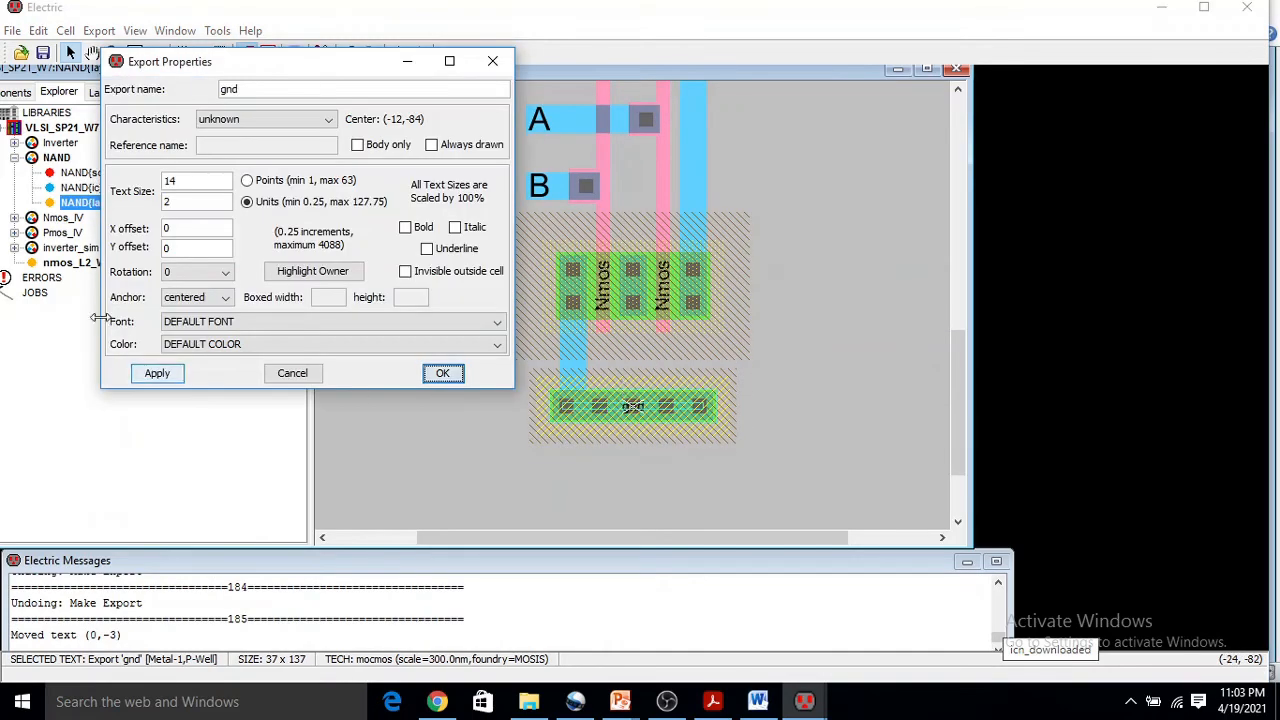
pyautogui.doubleClick(165, 200)
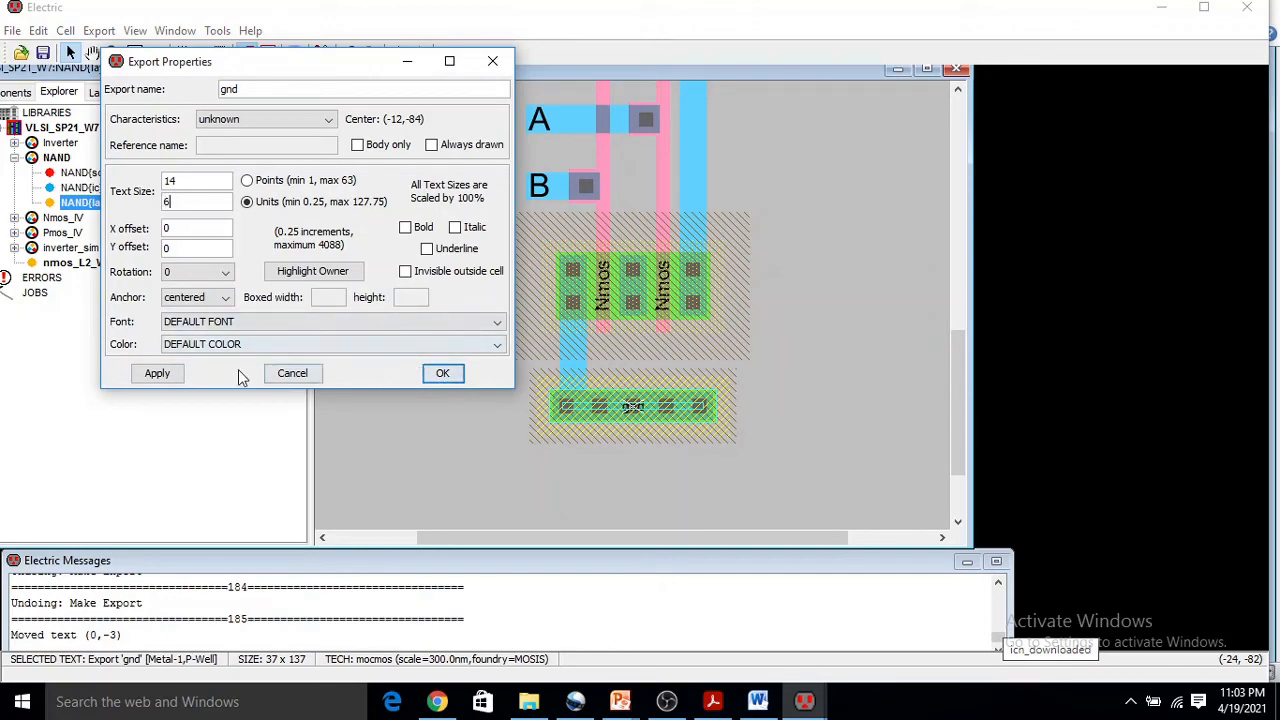
pyautogui.click(453, 376)
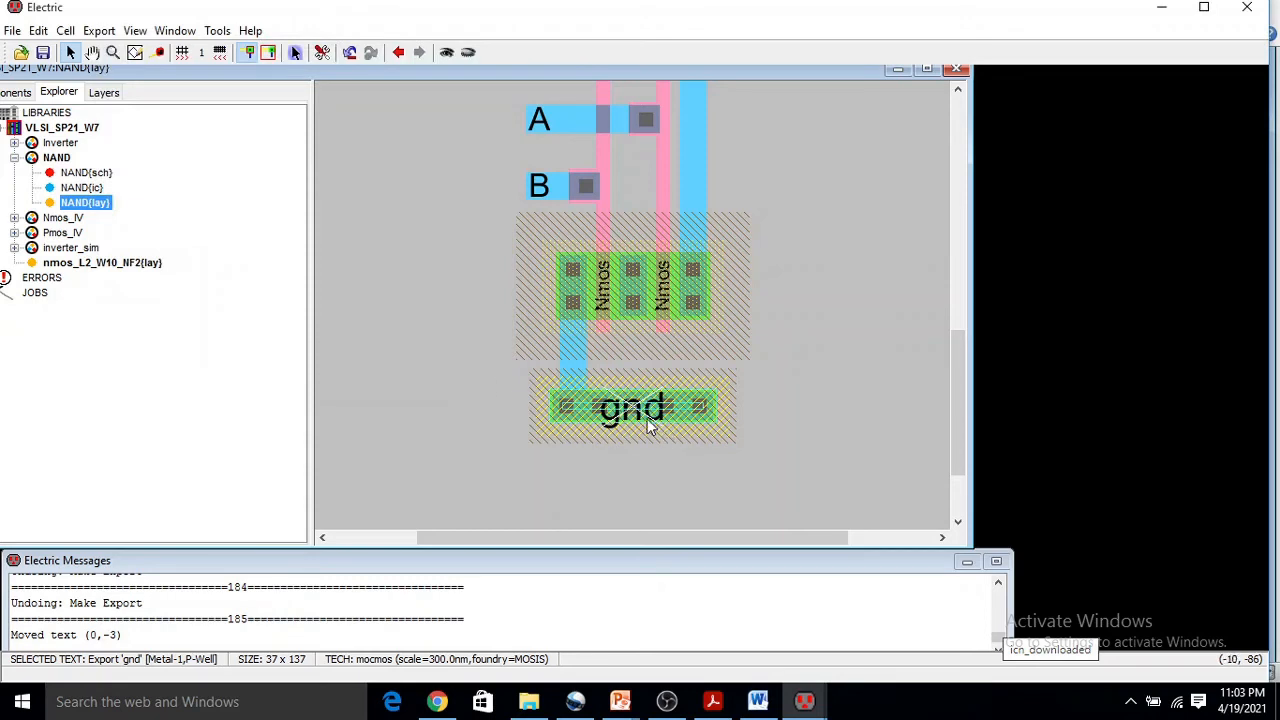
pyautogui.moveTo(634, 392); pyautogui.dragTo(636, 366)
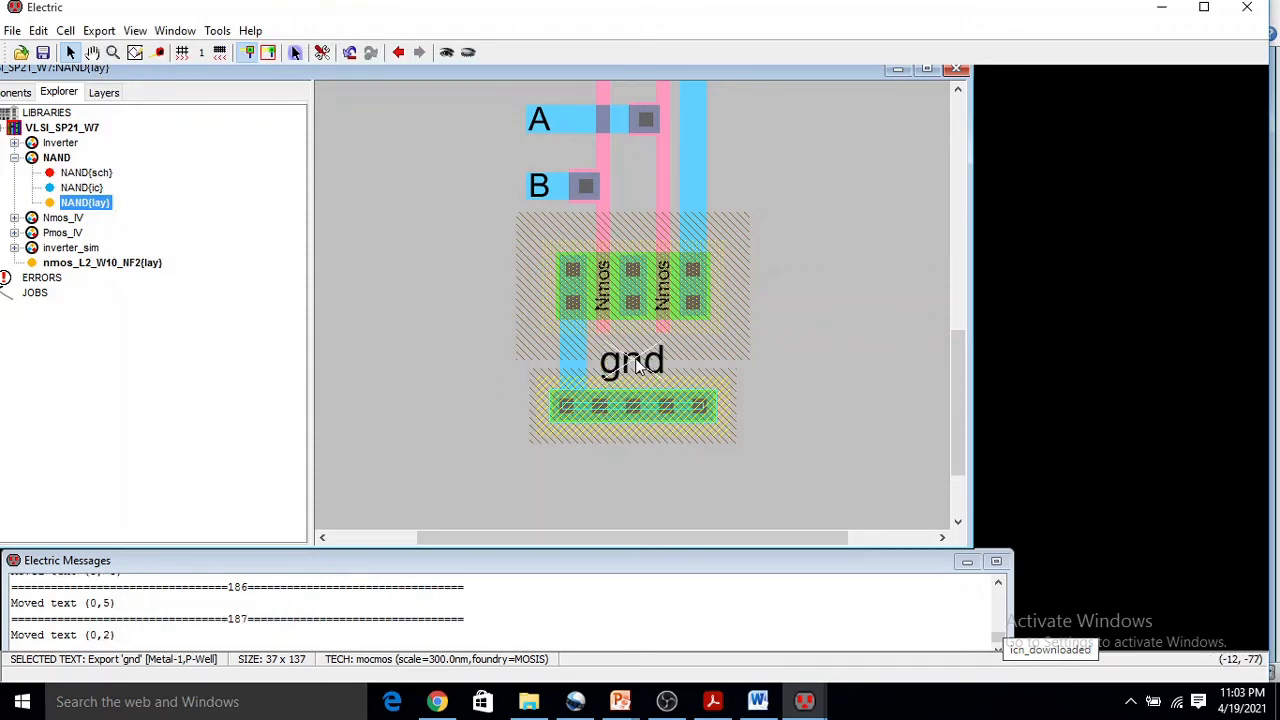
# - Run the hierarchical design-rule check on the whole NAND layout
pyautogui.keyDown('ctrl'); pyautogui.scroll(-4, 759, 335); pyautogui.keyUp('ctrl')
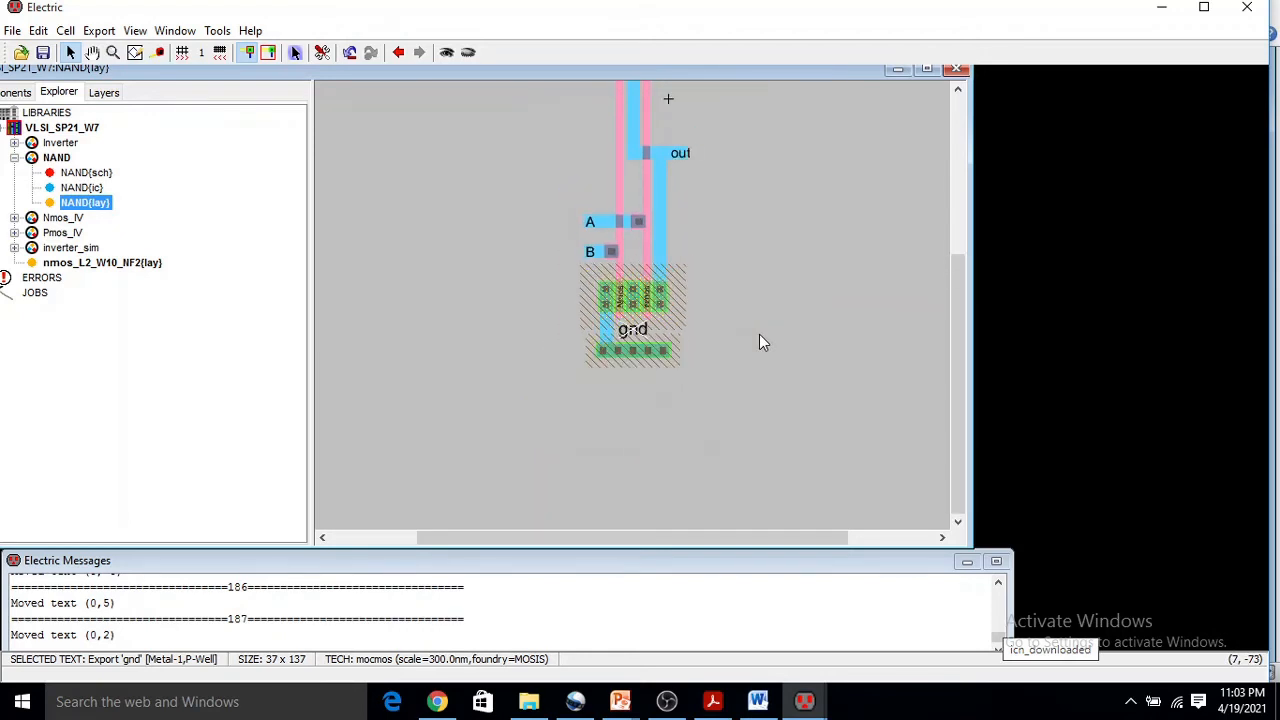
pyautogui.keyDown('ctrl'); pyautogui.scroll(-1, 759, 335); pyautogui.keyUp('ctrl')
pyautogui.scroll(1, 759, 335)
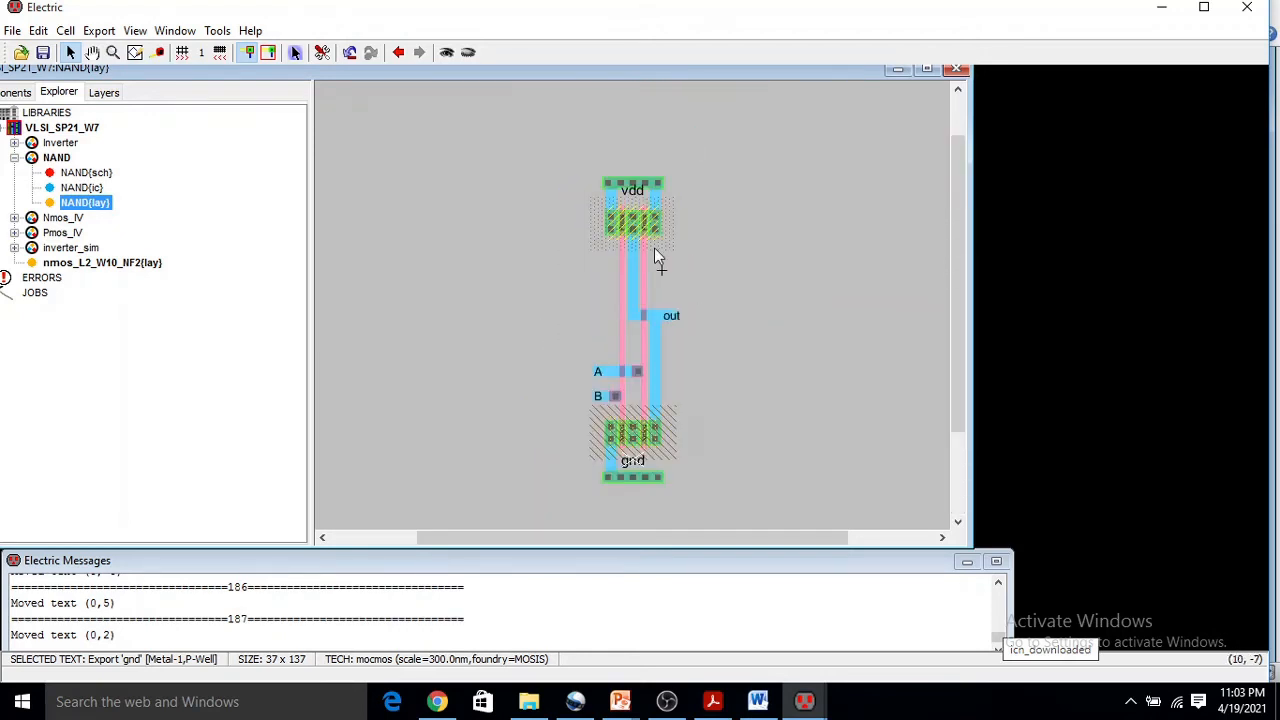
pyautogui.click(218, 30)
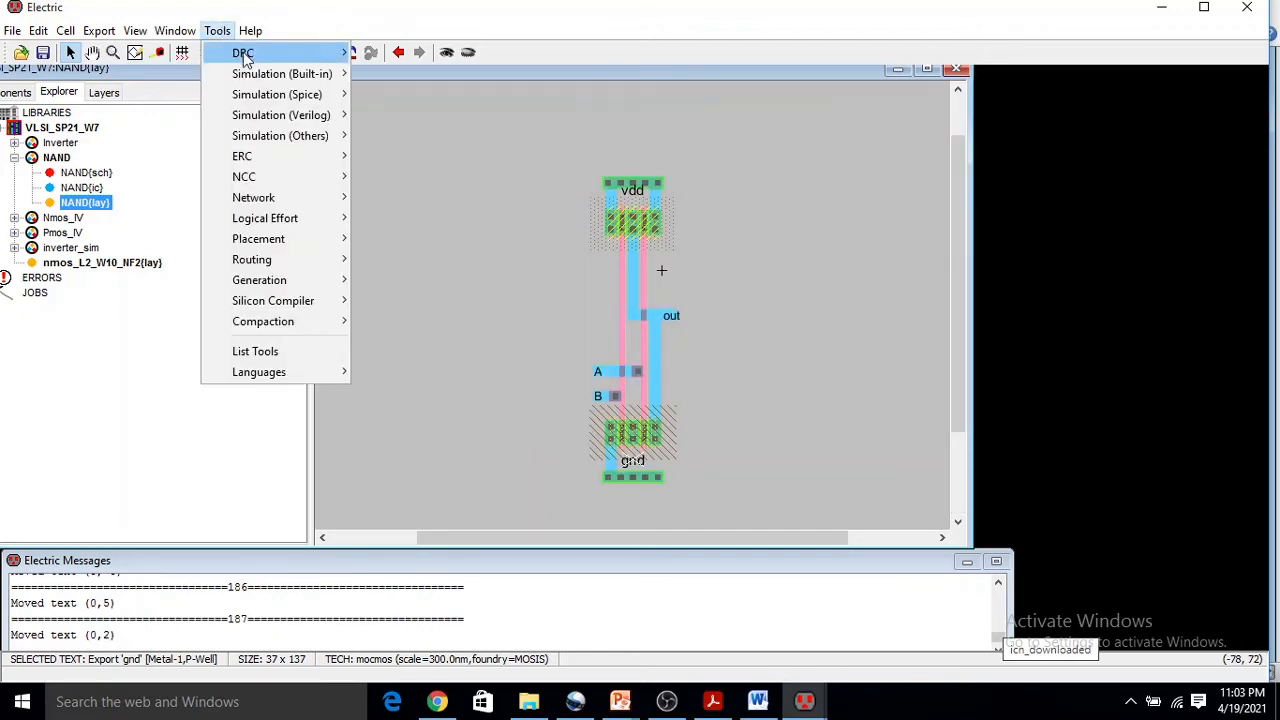
pyautogui.moveTo(245, 52)
pyautogui.click(410, 55)
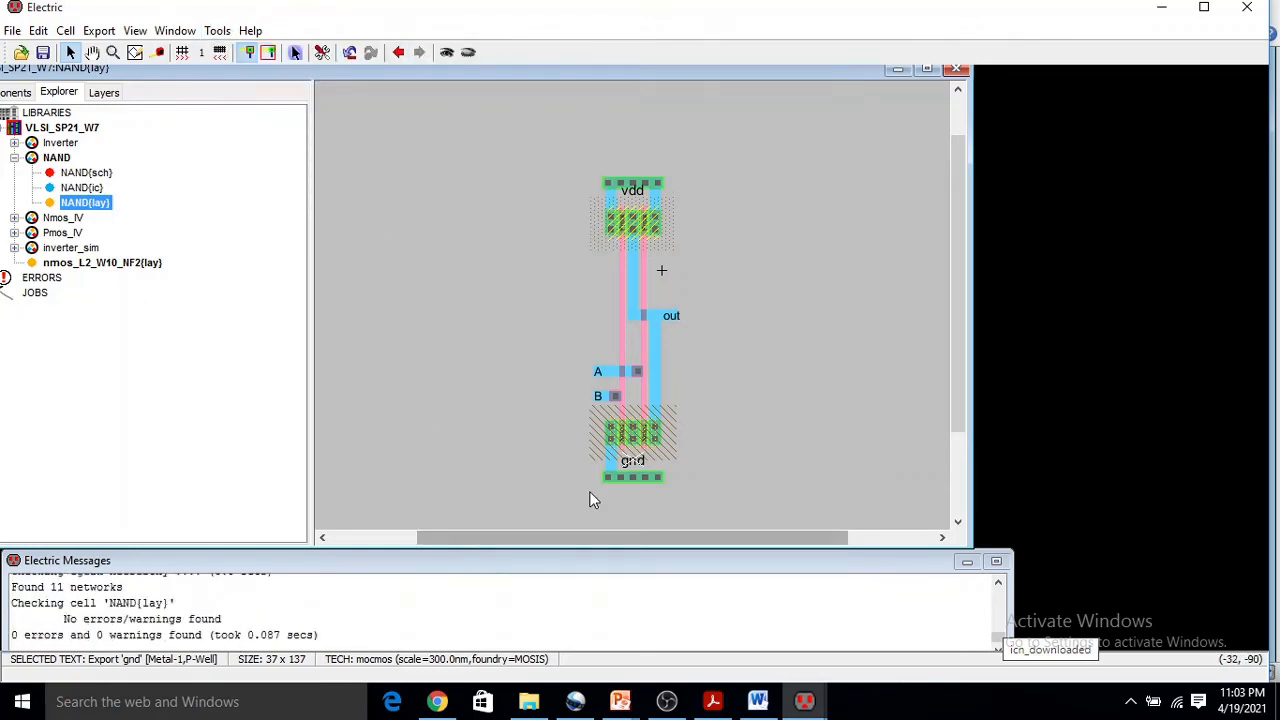
# - Inspect the vdd and gnd labels and the supply and ground contacts at both ends of the layout
pyautogui.keyDown('ctrl'); pyautogui.scroll(-1, 599, 486); pyautogui.keyUp('ctrl')
pyautogui.keyDown('ctrl'); pyautogui.scroll(2, 599, 485); pyautogui.keyUp('ctrl')
pyautogui.scroll(-3, 788, 365)
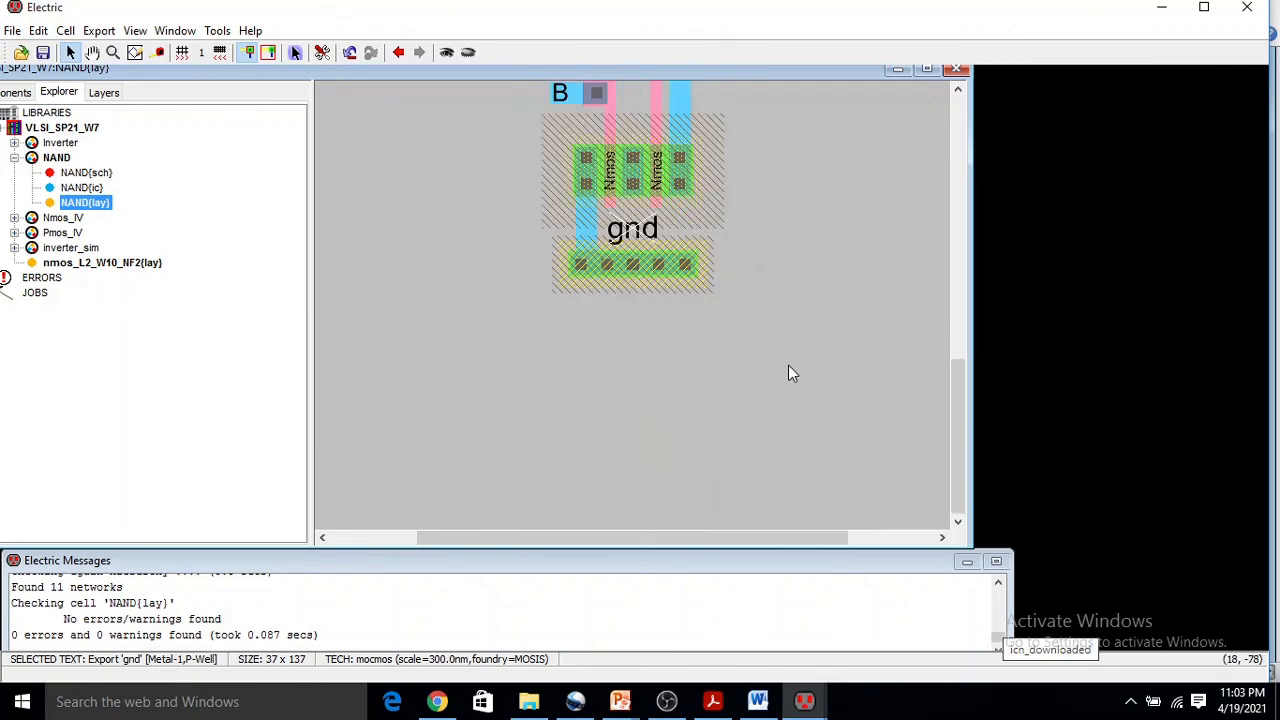
pyautogui.scroll(6, 788, 365)
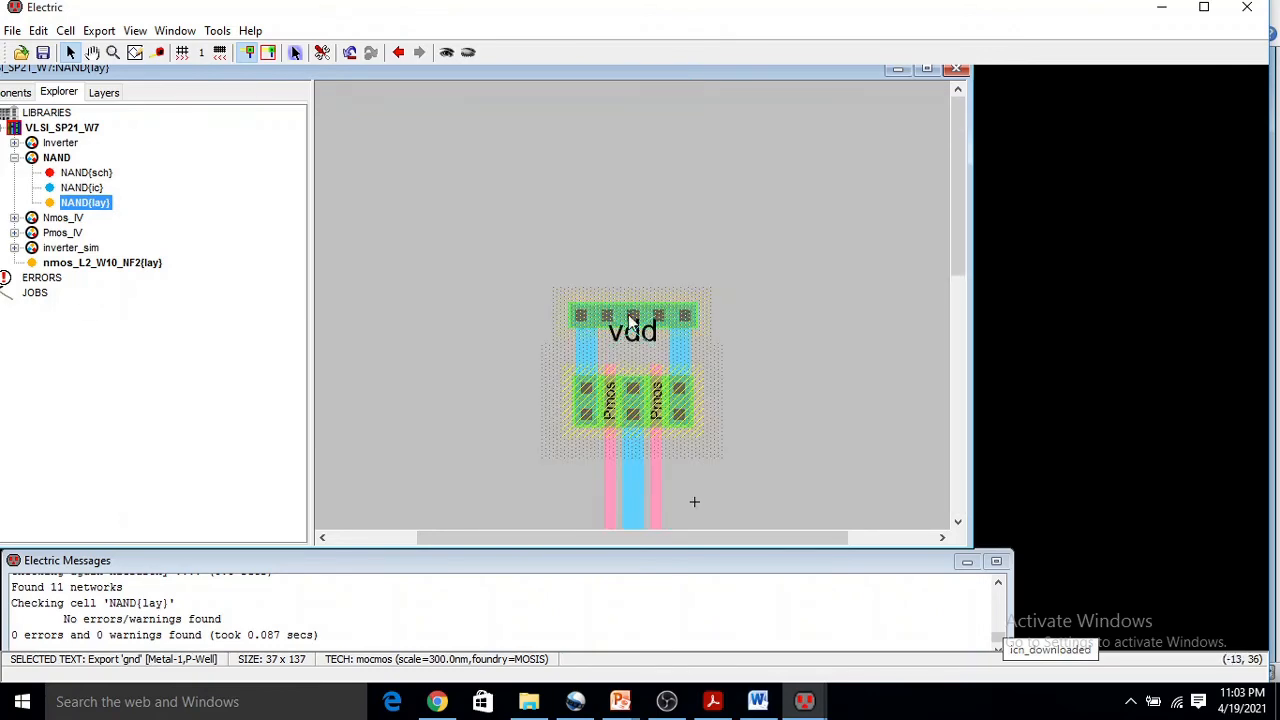
pyautogui.scroll(-3, 651, 342)
pyautogui.scroll(-2, 651, 342)
pyautogui.keyDown('ctrl'); pyautogui.scroll(4, 673, 316); pyautogui.keyUp('ctrl')
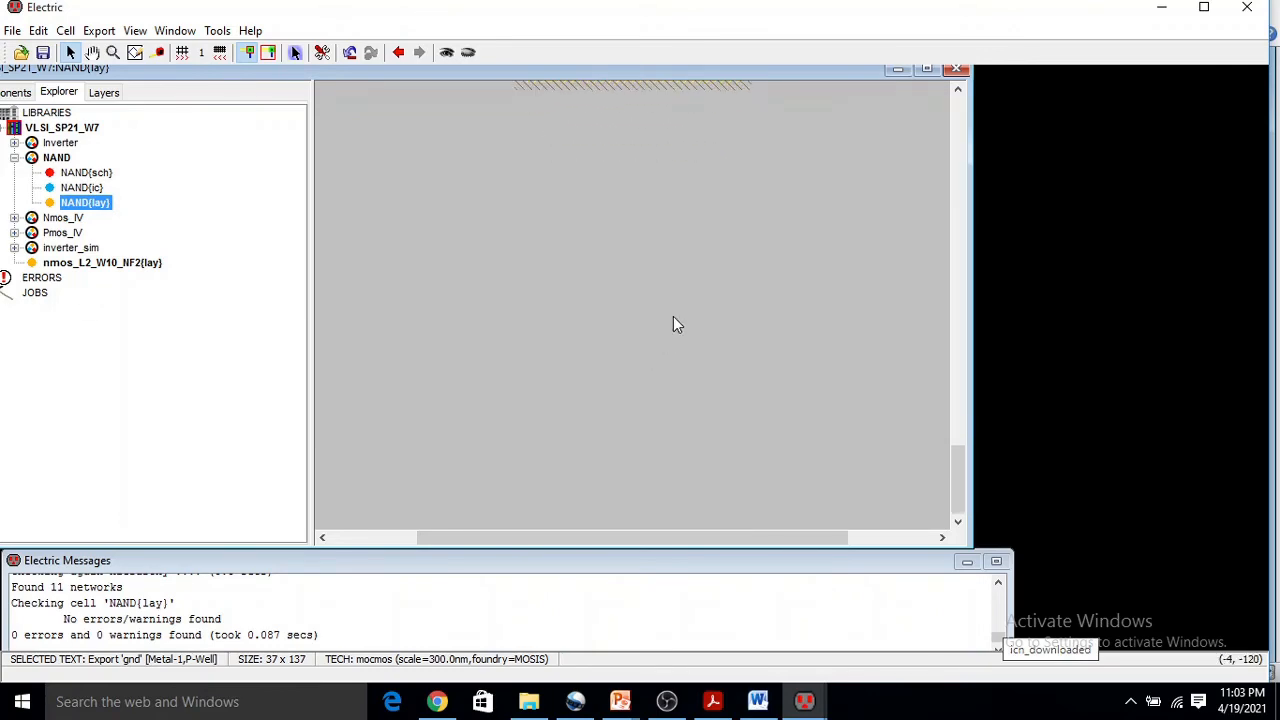
pyautogui.scroll(2, 673, 315)
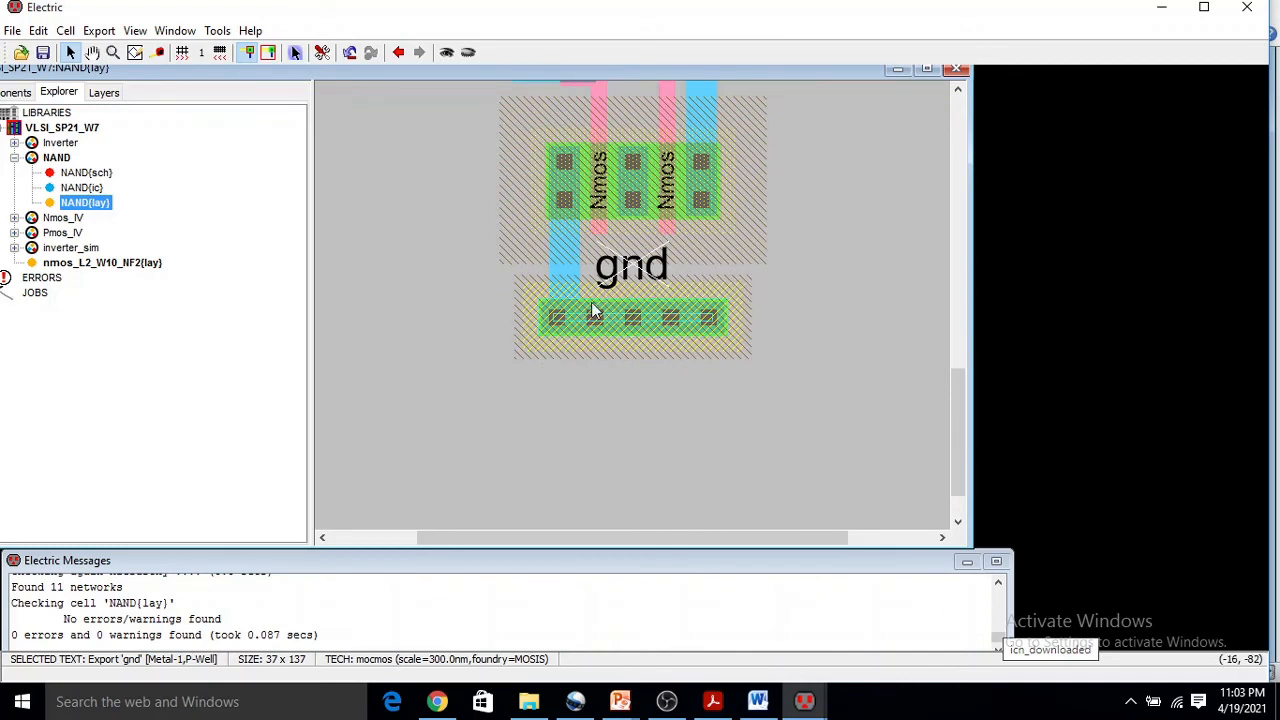
# - Repeat the hierarchical DRC on the NAND layout
pyautogui.click(217, 30)
pyautogui.moveTo(250, 49)
pyautogui.click(380, 49)
# - Run the ERC well check on the NAND layout and dismiss its report
pyautogui.click(217, 30)
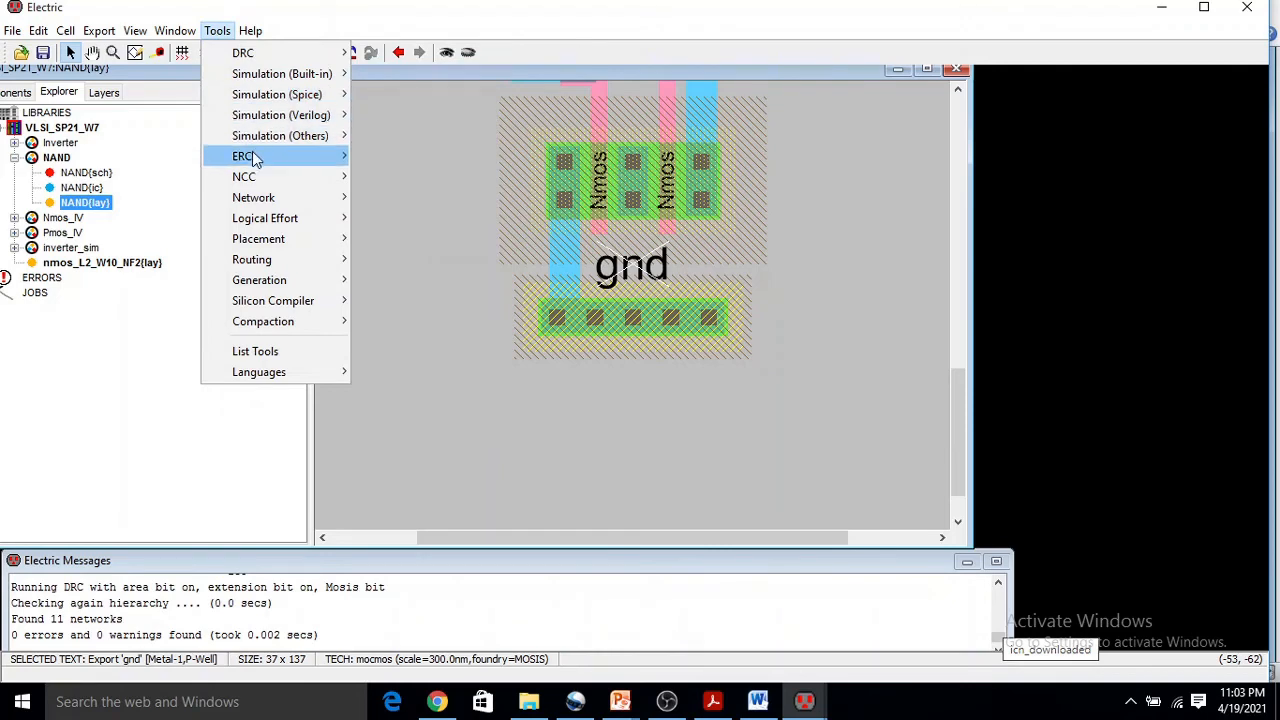
pyautogui.moveTo(255, 158)
pyautogui.click(386, 160)
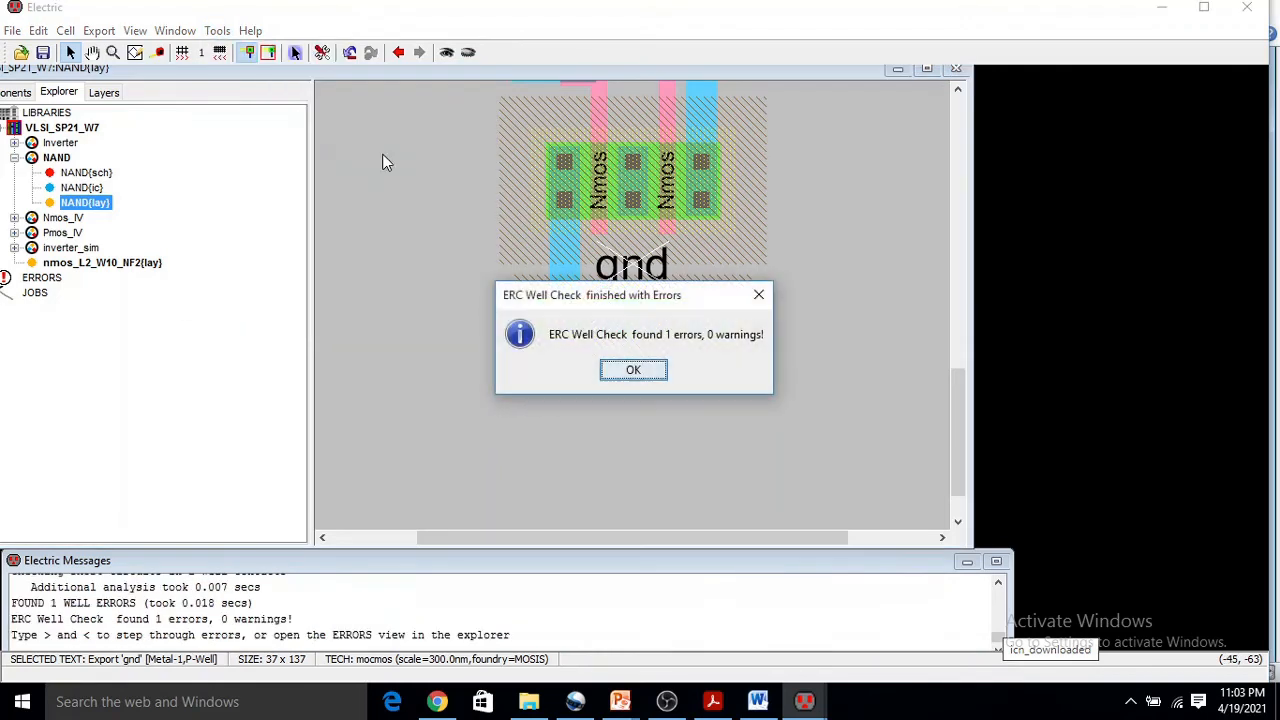
pyautogui.click(659, 368)
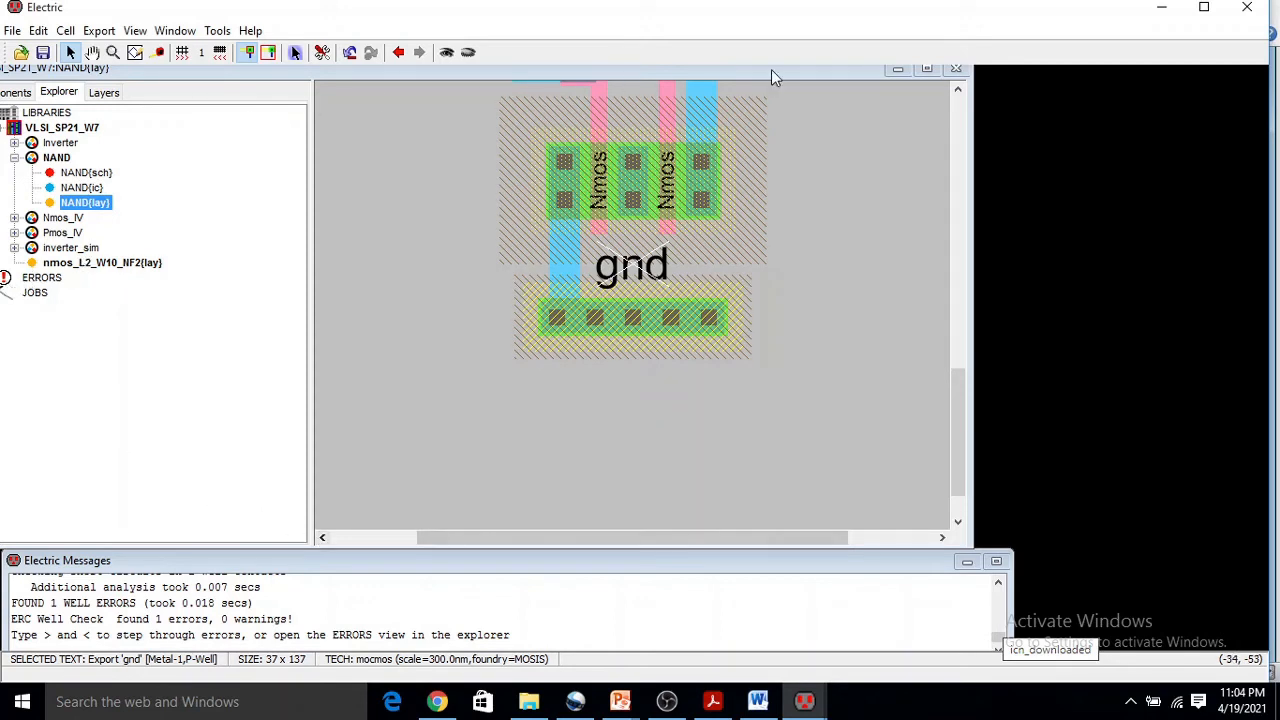
# - Bring the entire layout window into view and highlight the area of the ERC Well Check error in the layout
pyautogui.doubleClick(734, 72)
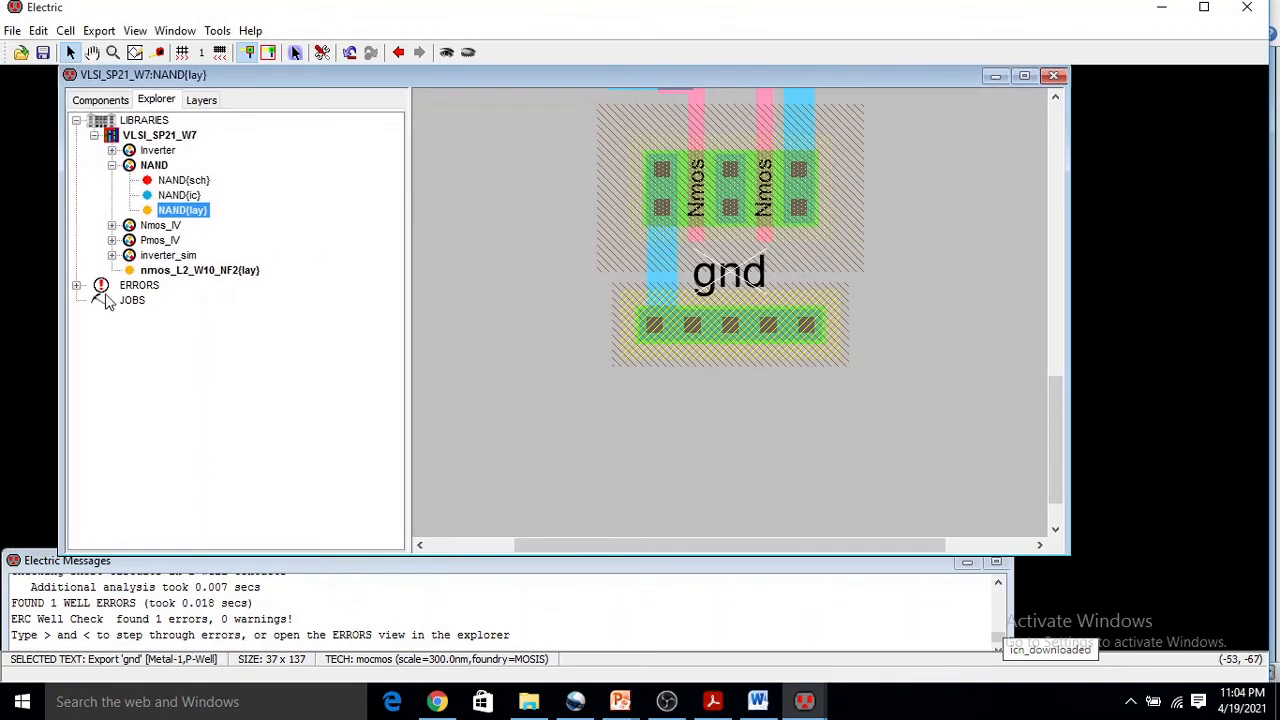
pyautogui.click(76, 286)
pyautogui.click(94, 301)
pyautogui.click(176, 316)
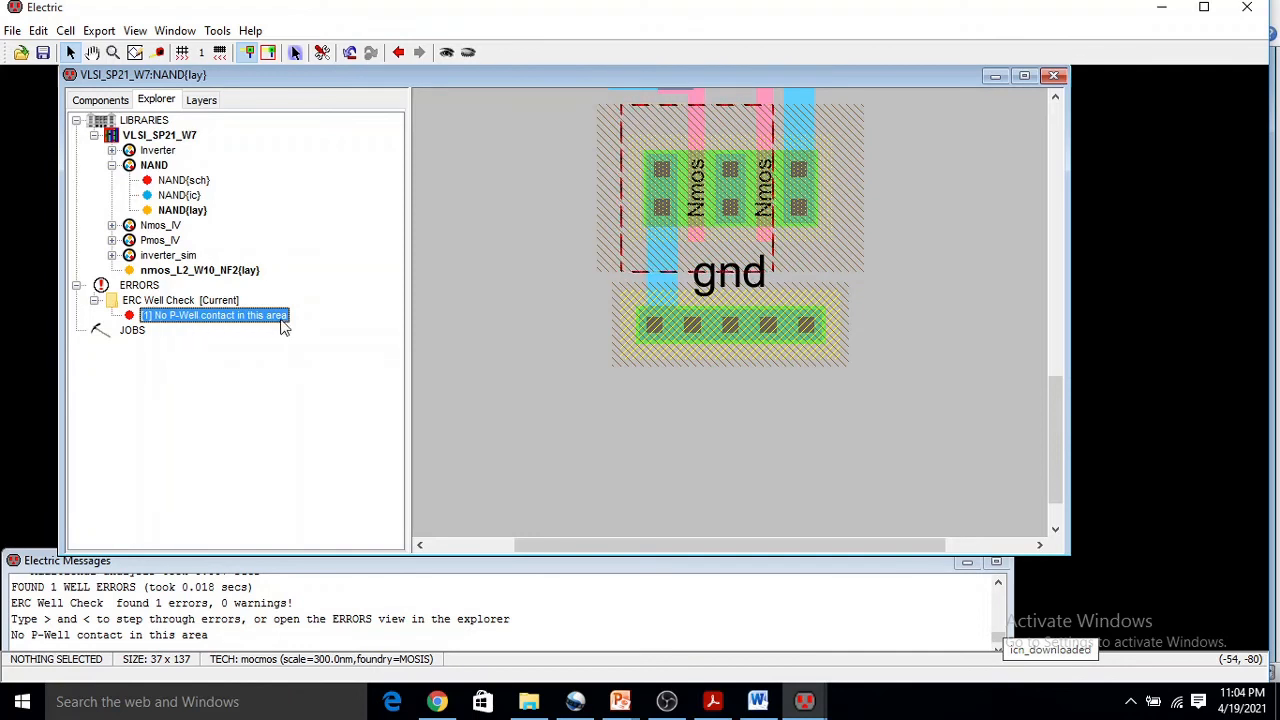
# - Move the ground P-Well contact up 3 units so that its well meets the Nmos transistors' well
pyautogui.click(535, 361)
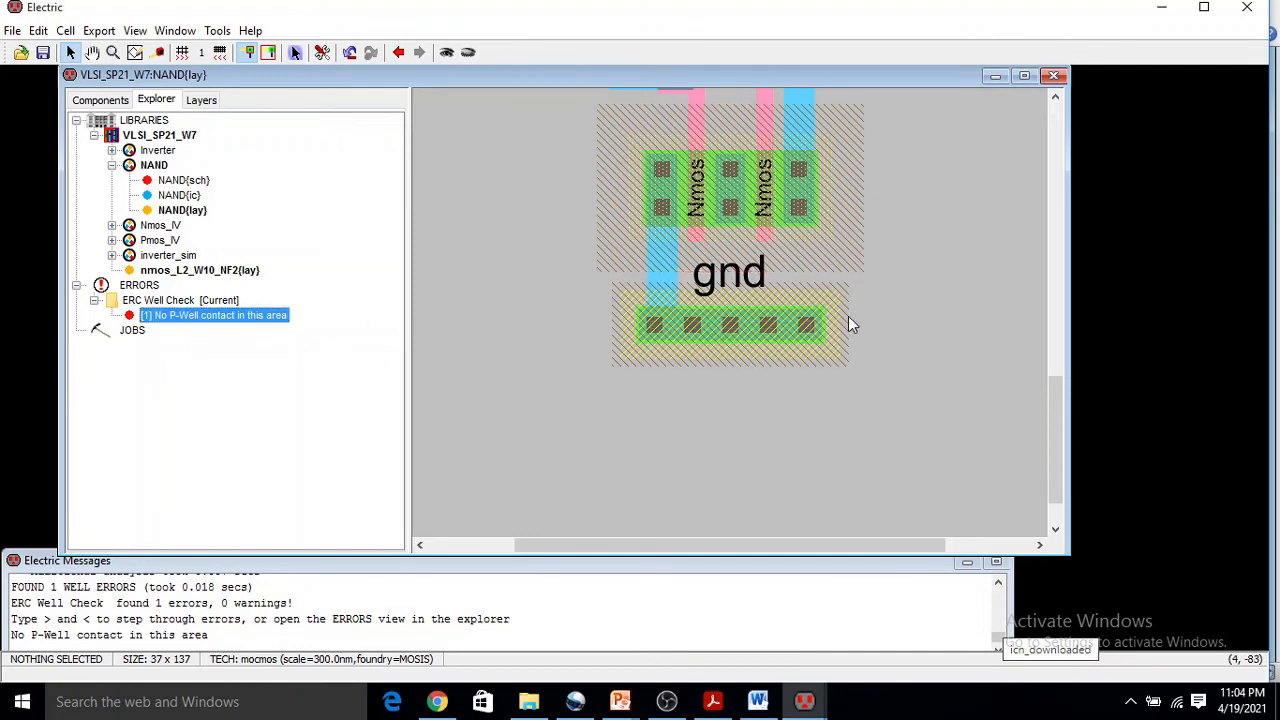
pyautogui.click(766, 330)
pyautogui.moveTo(766, 339); pyautogui.dragTo(755, 316)
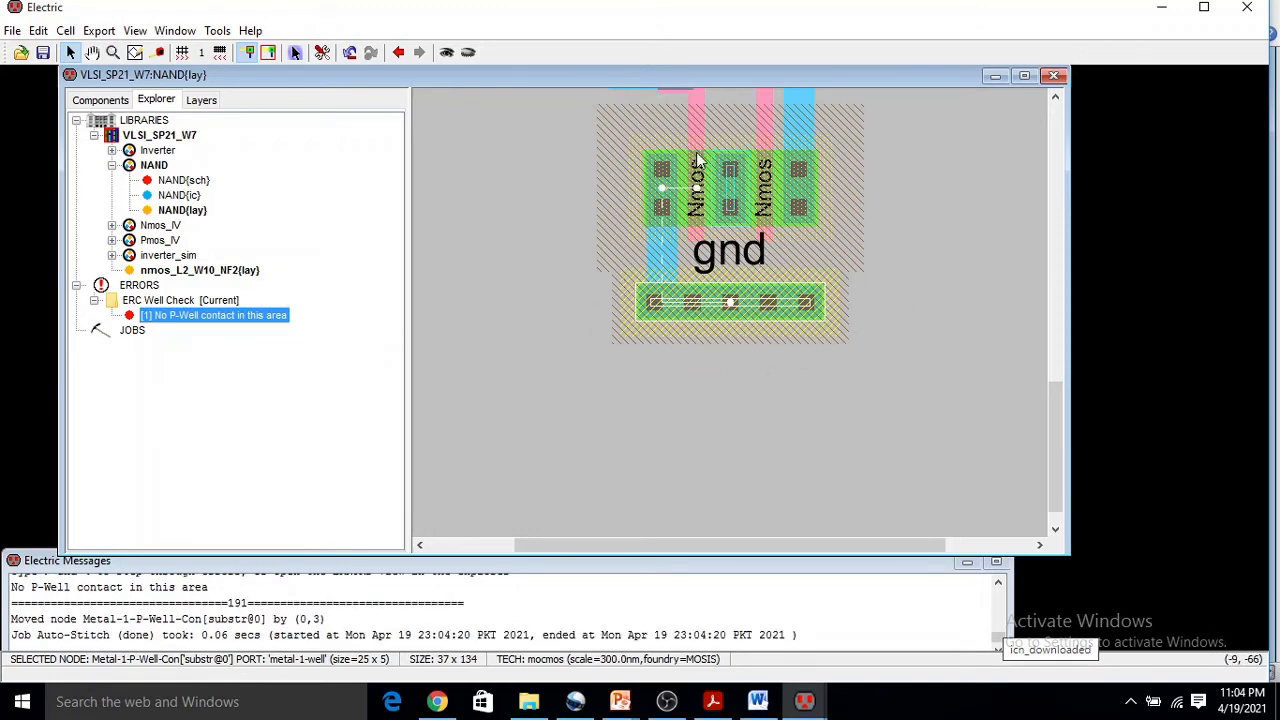
# - Rerun the hierarchical DRC after moving the ground contact and collapse the ERC Well Check error list
pyautogui.click(218, 31)
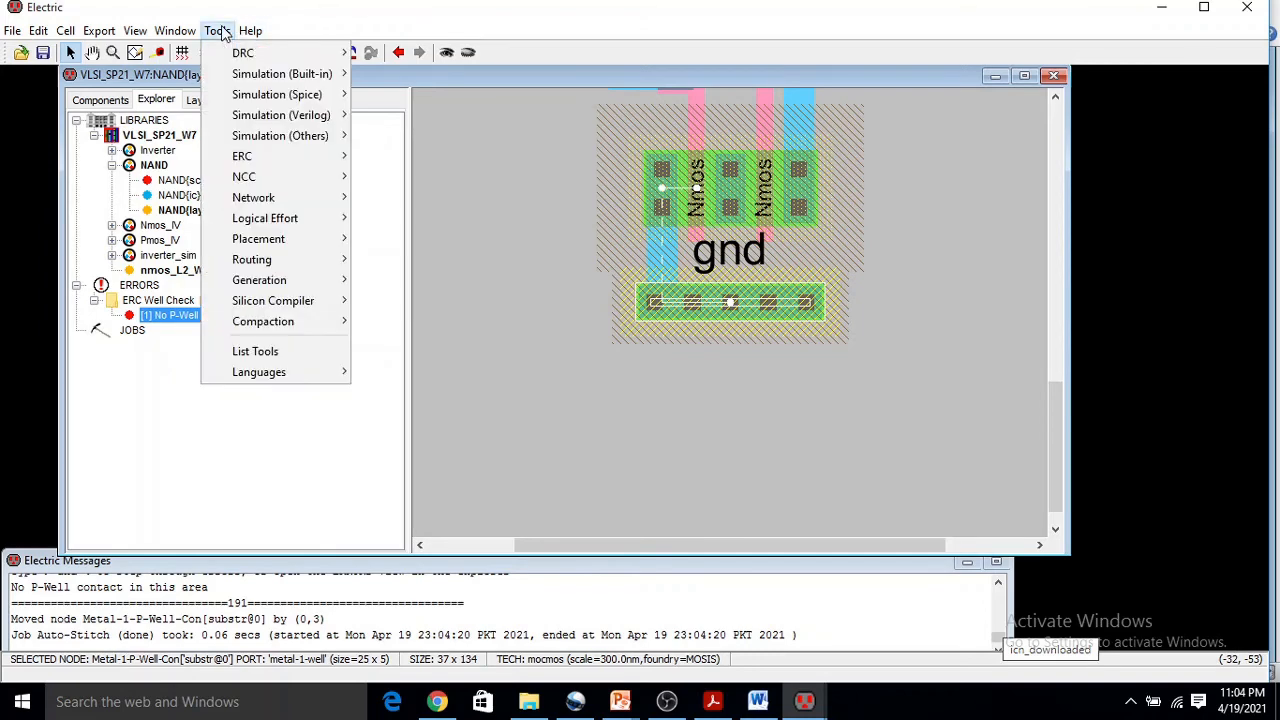
pyautogui.moveTo(245, 53)
pyautogui.click(412, 54)
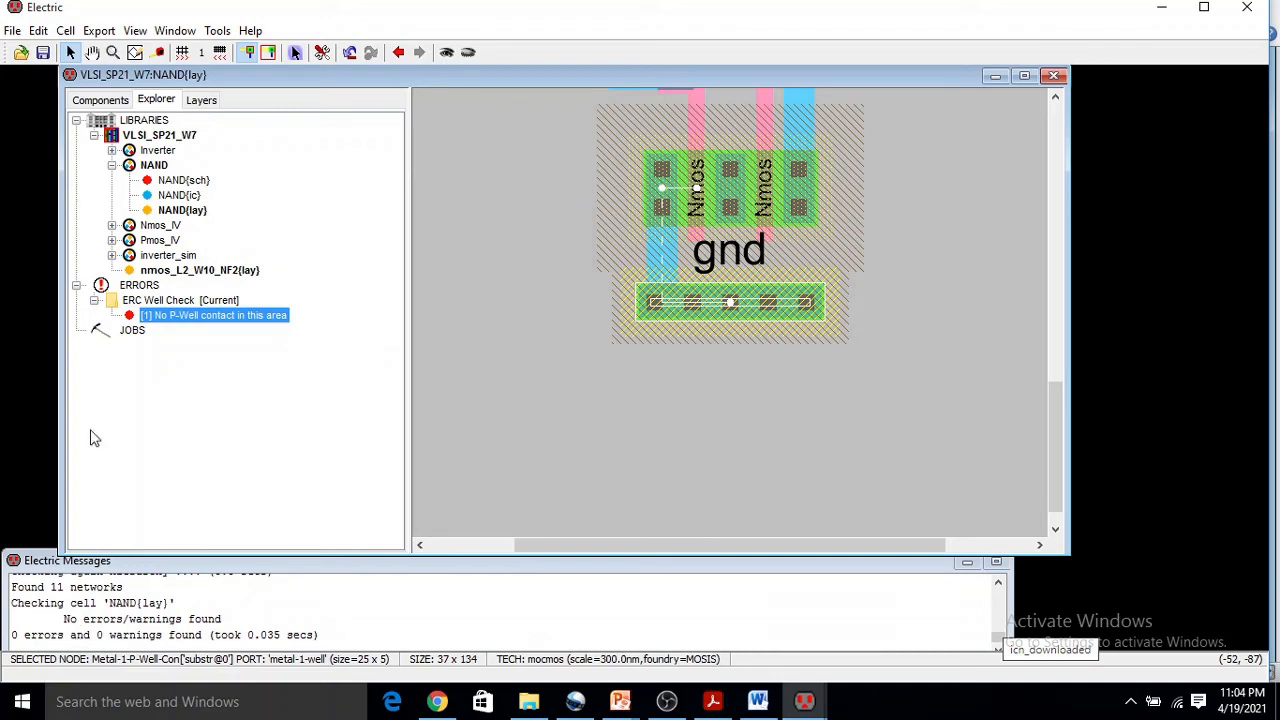
pyautogui.click(94, 301)
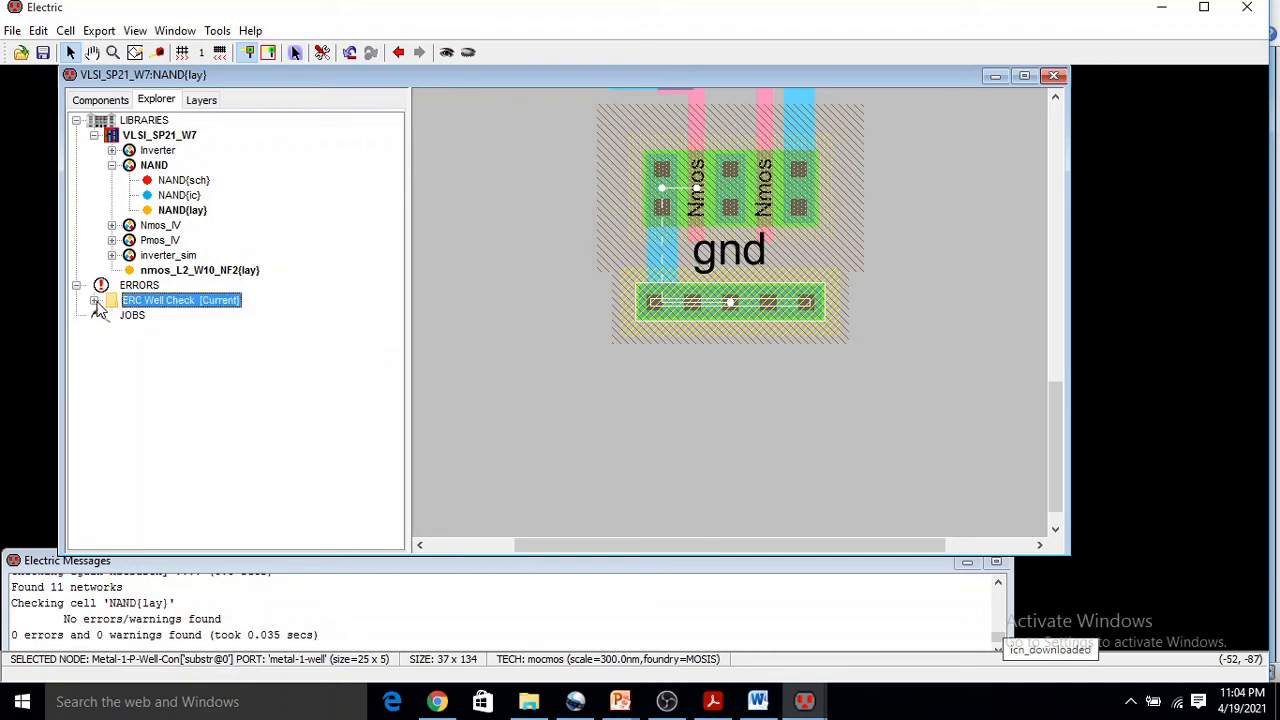
# - Move input A's Metal-1-Polysilicon-1 contact up 10 units, away from input B
pyautogui.keyDown('ctrl'); pyautogui.scroll(-5, 627, 344); pyautogui.keyUp('ctrl')
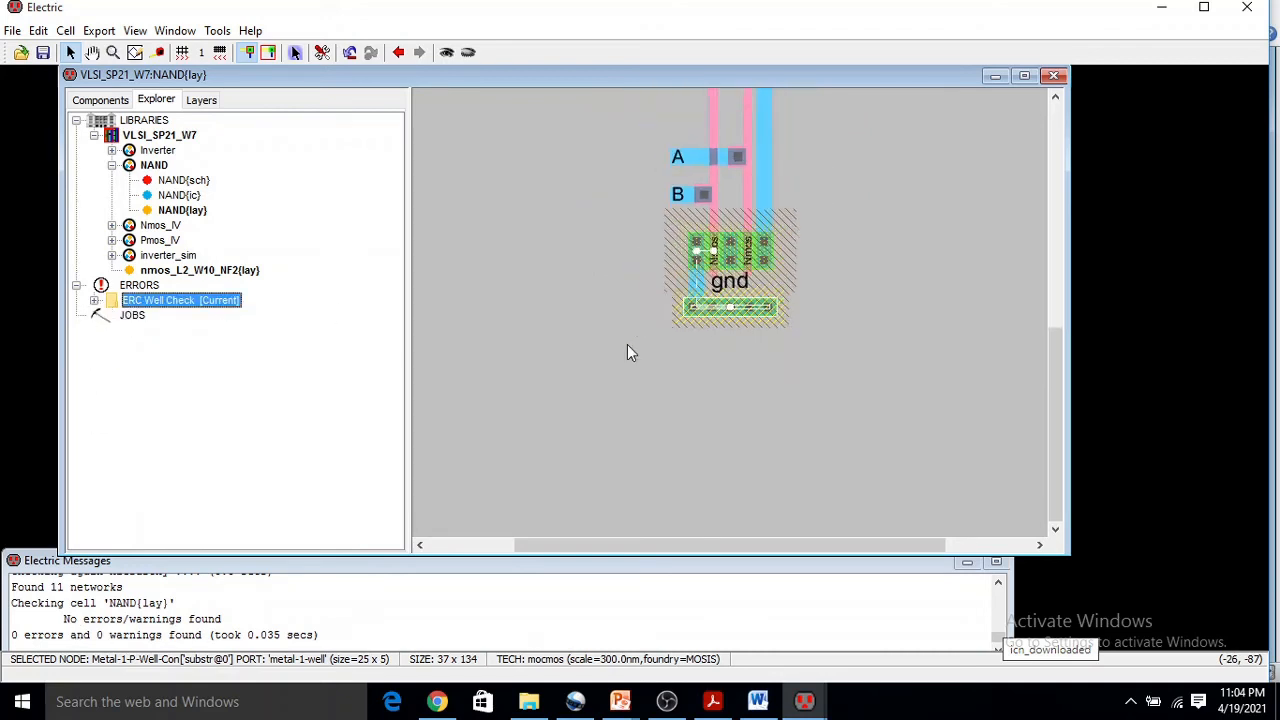
pyautogui.scroll(3, 628, 350)
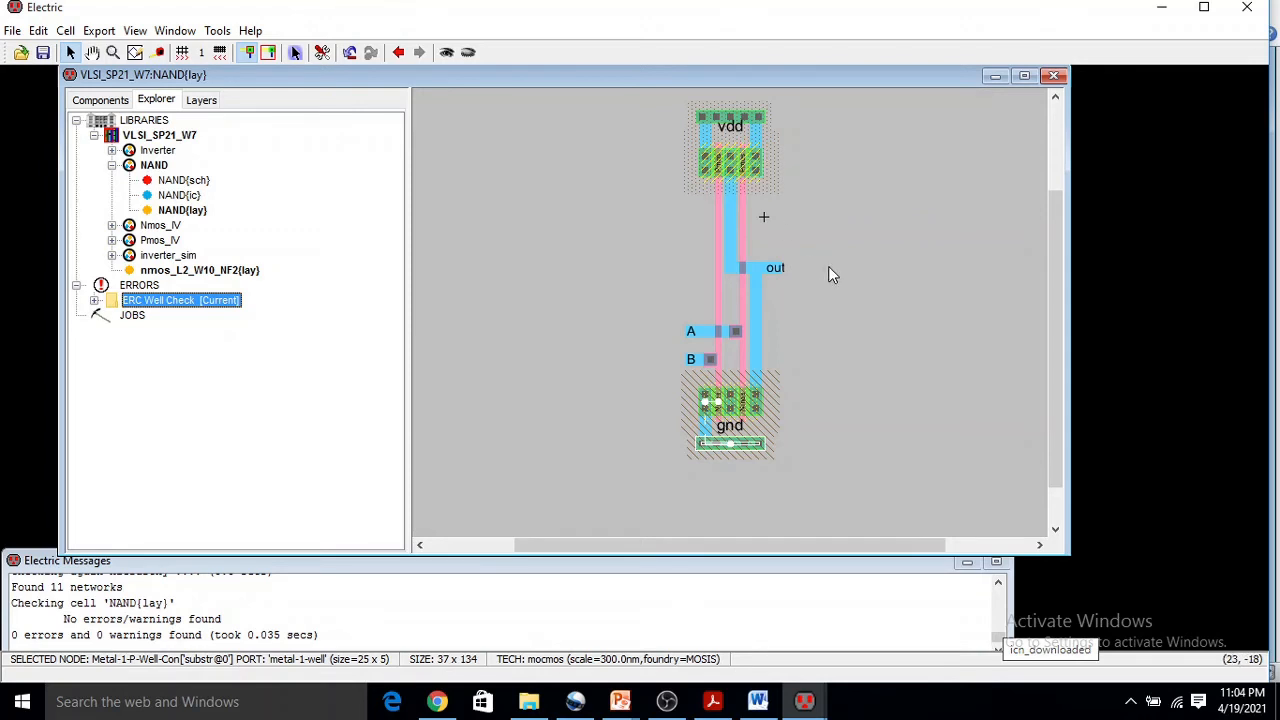
pyautogui.keyDown('ctrl'); pyautogui.scroll(1, 828, 266); pyautogui.keyUp('ctrl')
pyautogui.keyDown('ctrl'); pyautogui.scroll(-4, 828, 266); pyautogui.keyUp('ctrl')
pyautogui.moveTo(738, 326); pyautogui.dragTo(737, 306)
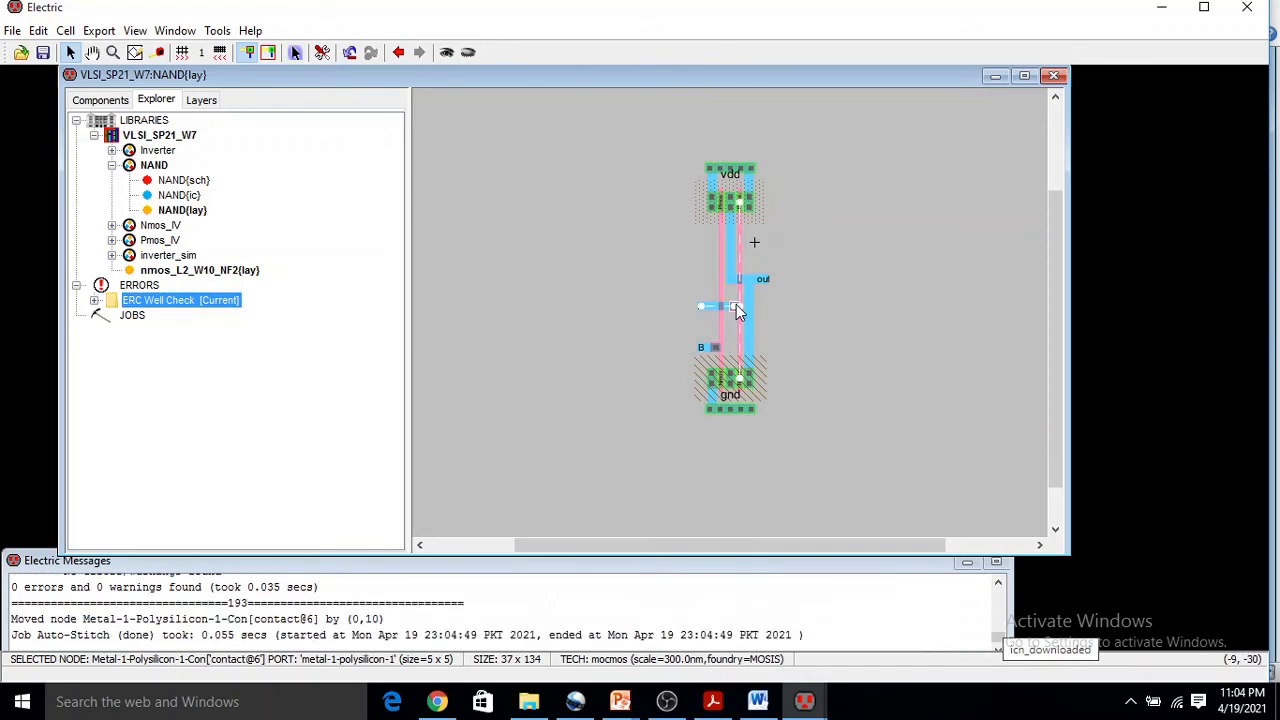
# - Nudge input A's contact up about 1 unit, move input B's contact up 5 units, and clear the selection
pyautogui.keyDown('ctrl'); pyautogui.scroll(2, 815, 331); pyautogui.keyUp('ctrl')
pyautogui.keyDown('ctrl'); pyautogui.scroll(3, 815, 331); pyautogui.keyUp('ctrl')
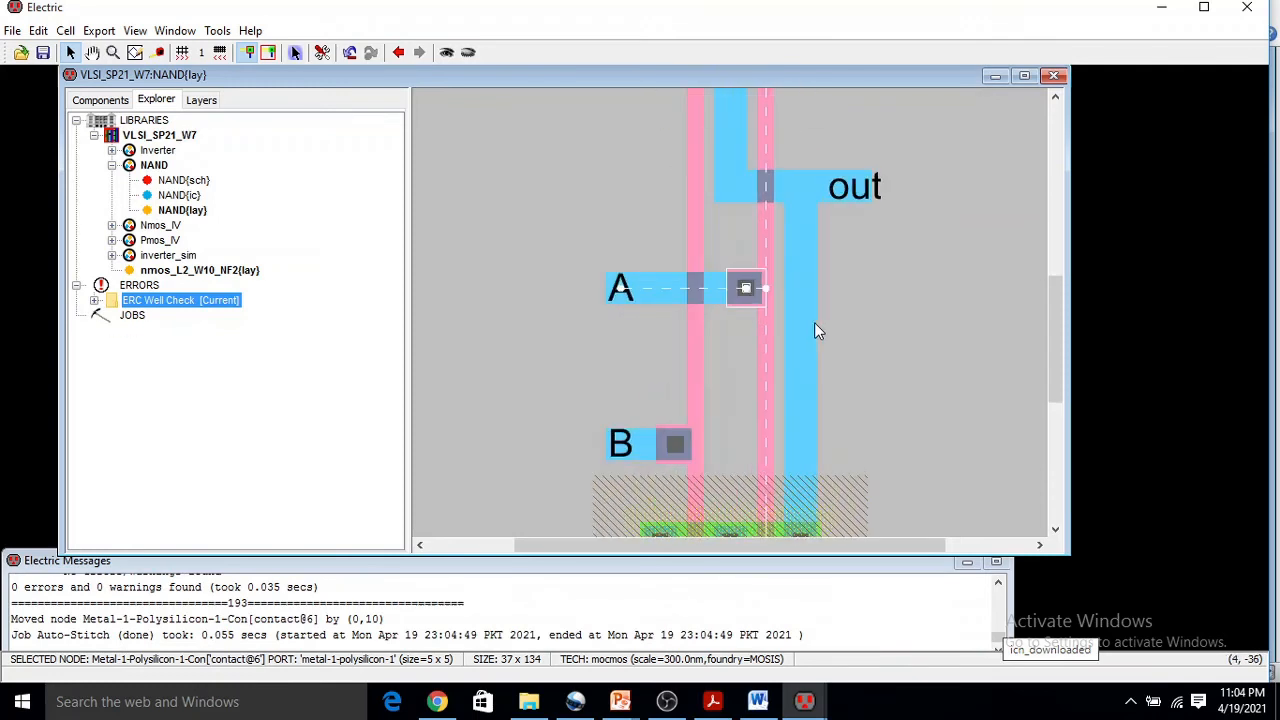
pyautogui.click(758, 274)
pyautogui.moveTo(758, 274)
pyautogui.mouseDown()
pyautogui.moveTo(757, 249)
pyautogui.moveTo(758, 262)
pyautogui.mouseUp()
pyautogui.click(643, 523)
pyautogui.moveTo(643, 523); pyautogui.dragTo(645, 468)
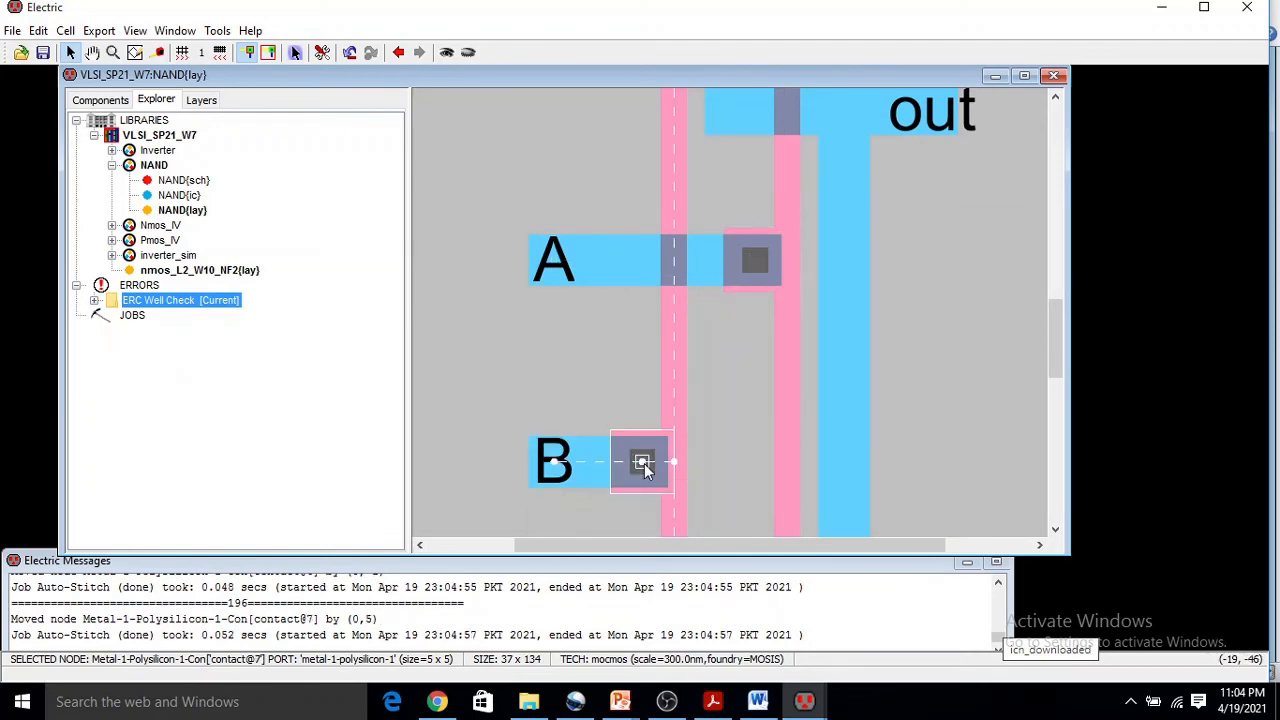
pyautogui.click(762, 420)
# - Check the NAND layout hierarchically for design-rule errors with the input contacts in their new positions
pyautogui.keyDown('ctrl'); pyautogui.scroll(-1, 762, 420); pyautogui.keyUp('ctrl')
pyautogui.keyDown('ctrl'); pyautogui.scroll(-3, 758, 415); pyautogui.keyUp('ctrl')
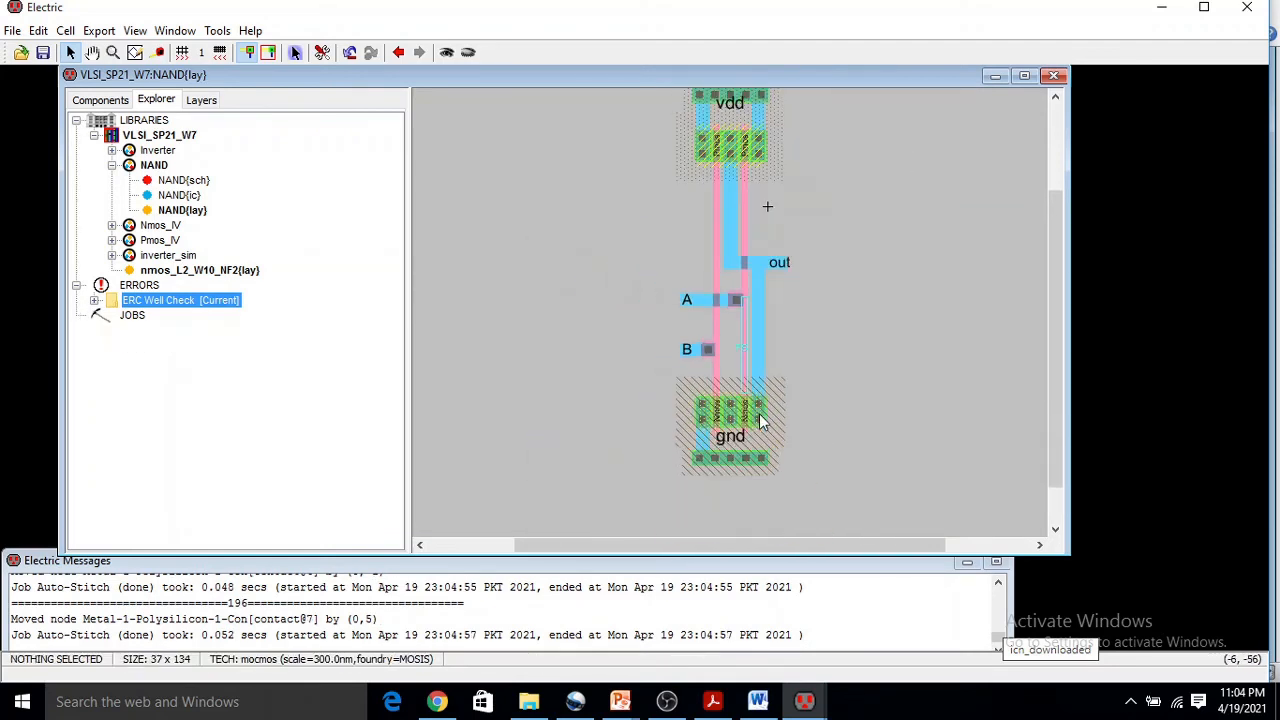
pyautogui.click(249, 31)
pyautogui.moveTo(217, 31)
pyautogui.moveTo(229, 52)
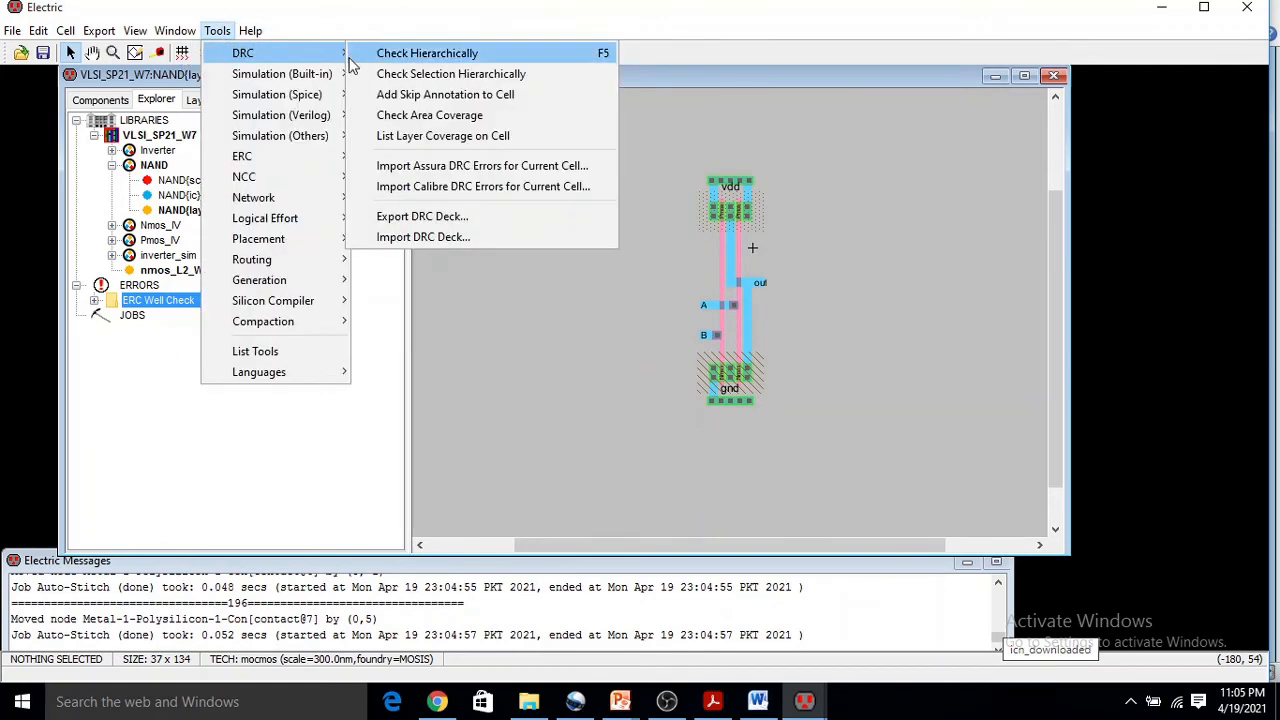
pyautogui.click(369, 56)
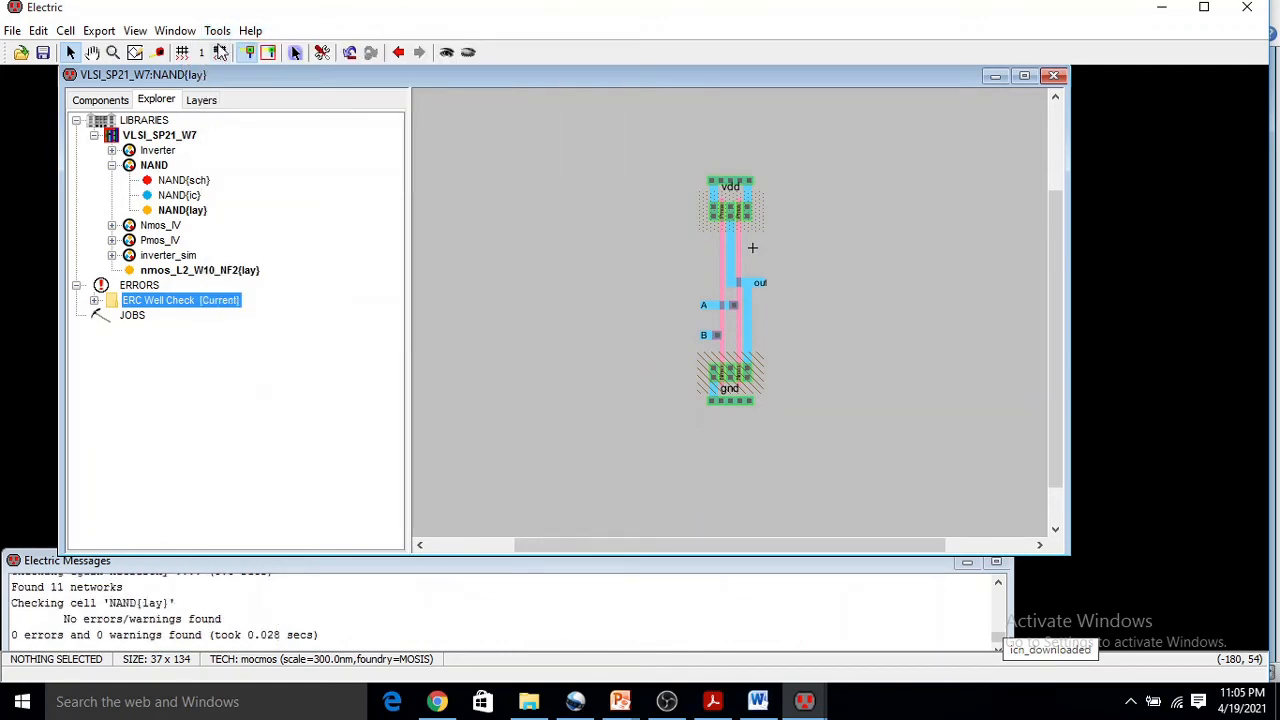
# - Rerun the ERC well check on the corrected NAND layout
pyautogui.click(217, 31)
pyautogui.moveTo(262, 157)
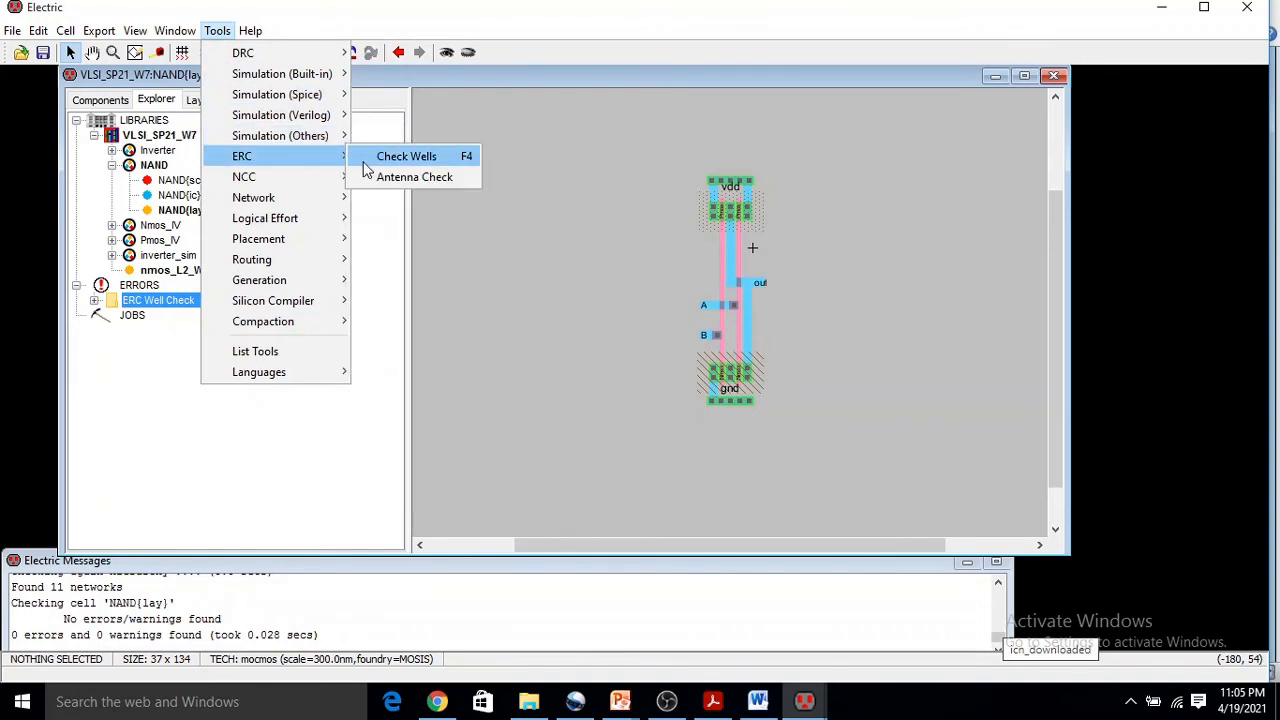
pyautogui.click(385, 156)
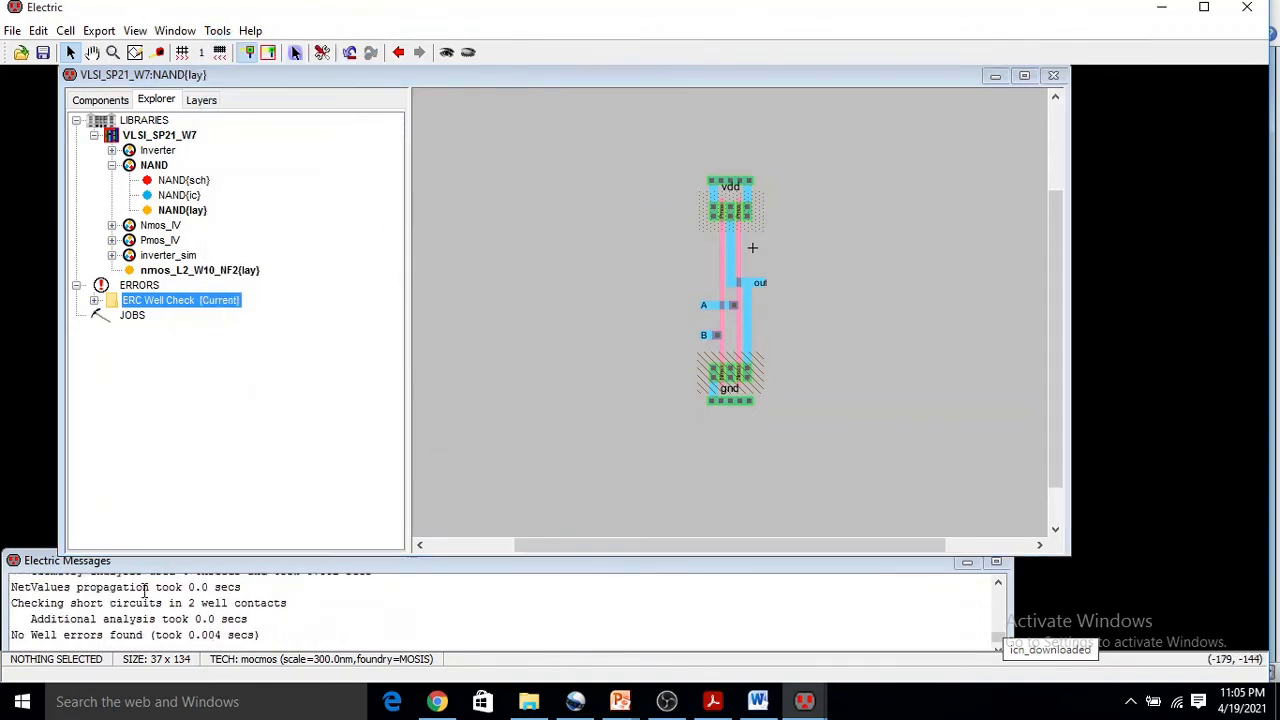
# - Run an NCC comparison of the NAND cell's schematic and layout views
pyautogui.click(220, 31)
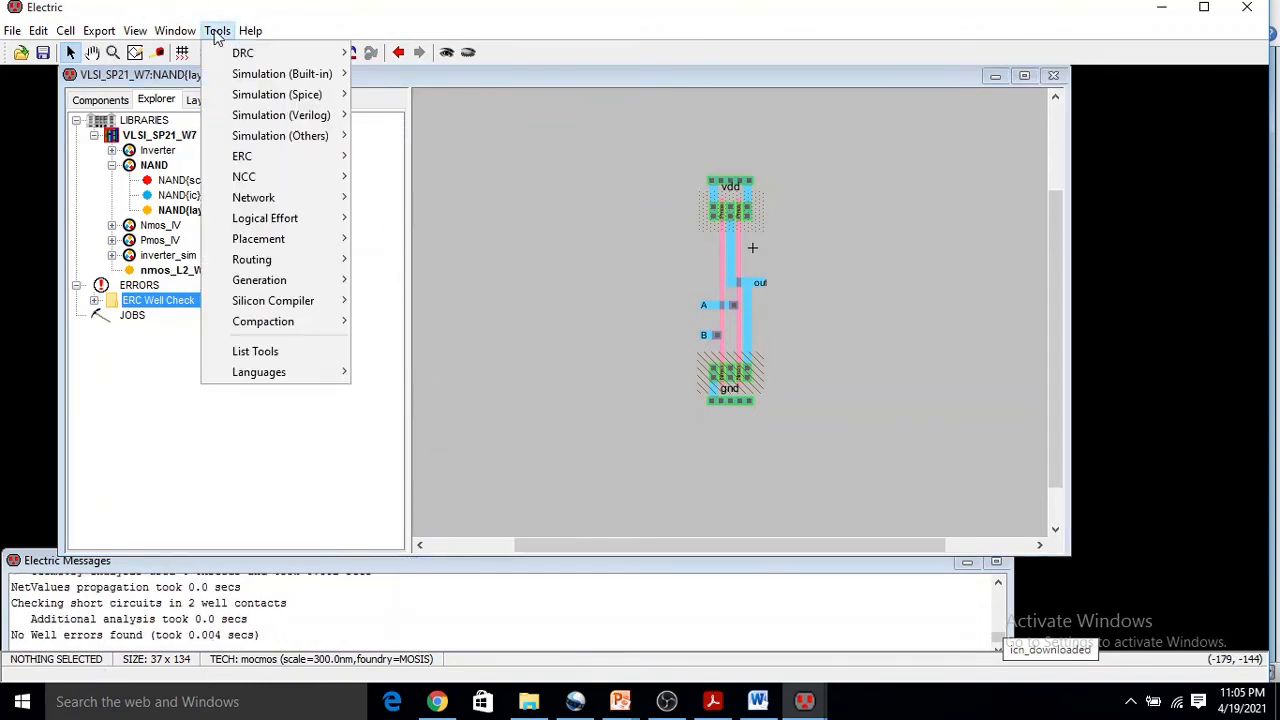
pyautogui.moveTo(263, 181)
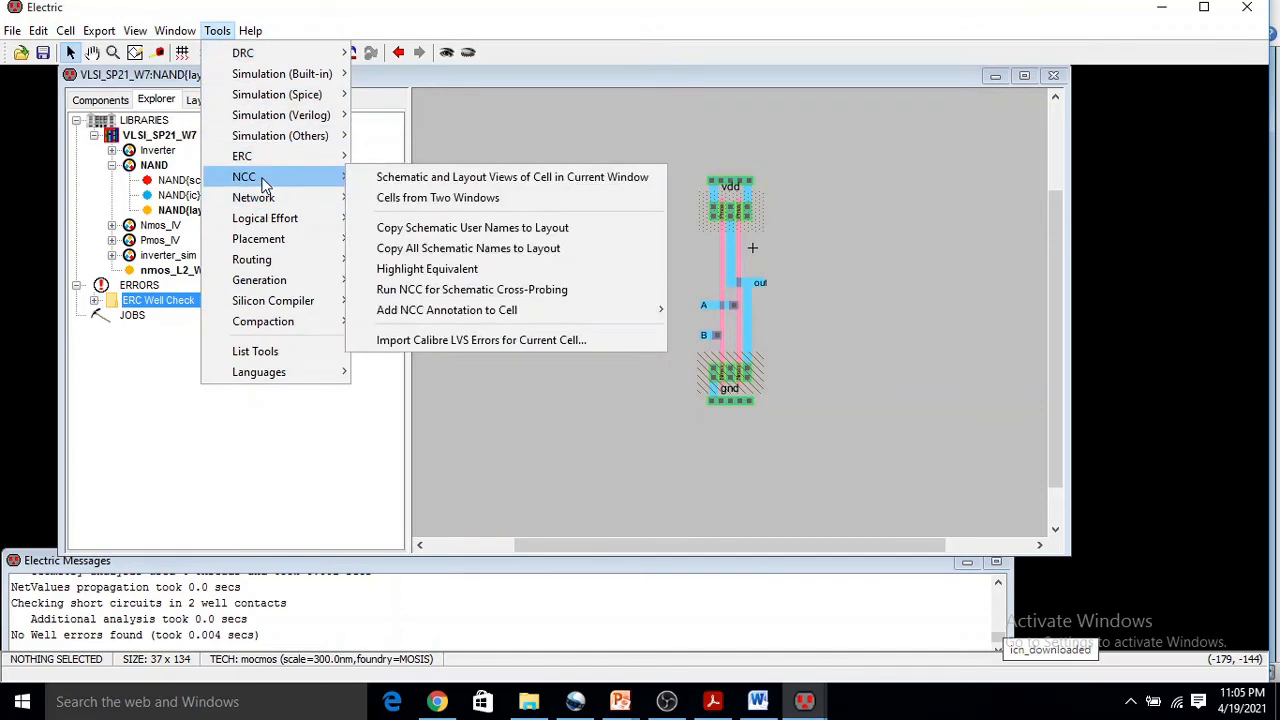
pyautogui.click(384, 178)
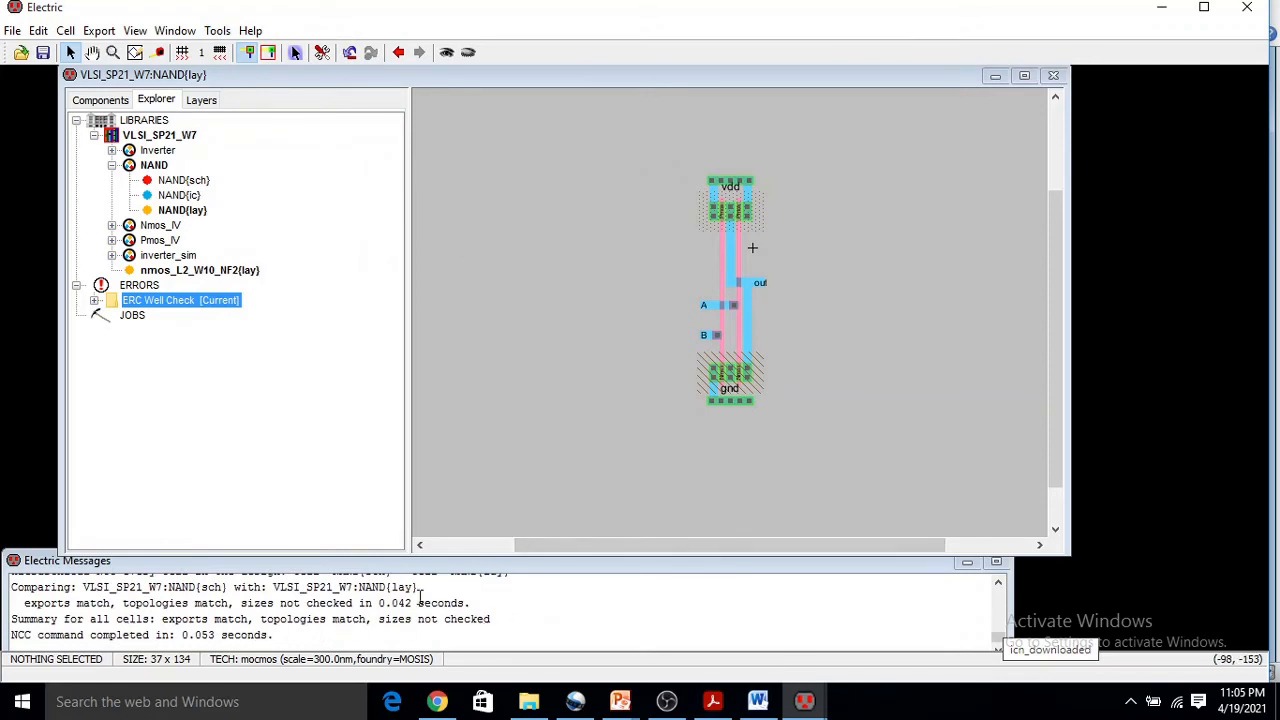
pyautogui.keyDown('ctrl'); pyautogui.scroll(3, 786, 371); pyautogui.keyUp('ctrl')
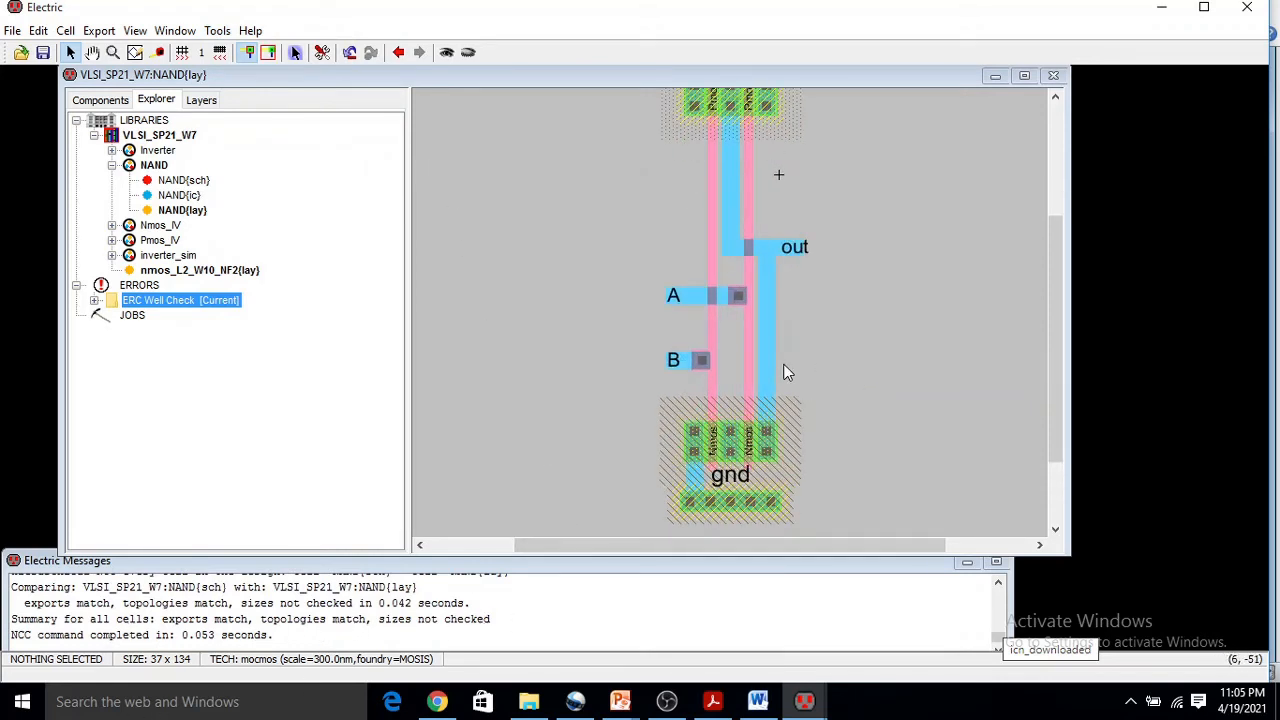
pyautogui.keyDown('ctrl'); pyautogui.scroll(-3, 786, 371); pyautogui.keyUp('ctrl')
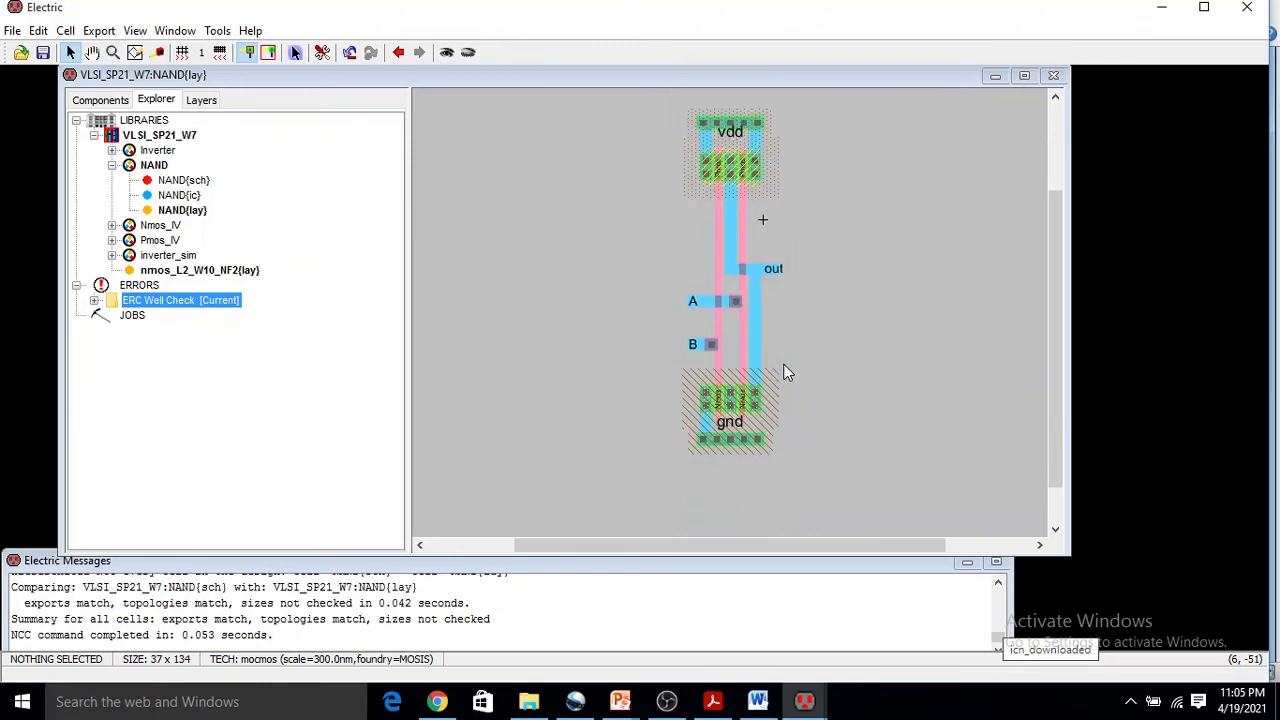
# - Save the VLSI_SP21_W7 library and collapse the NAND cell group
pyautogui.click(180, 210)
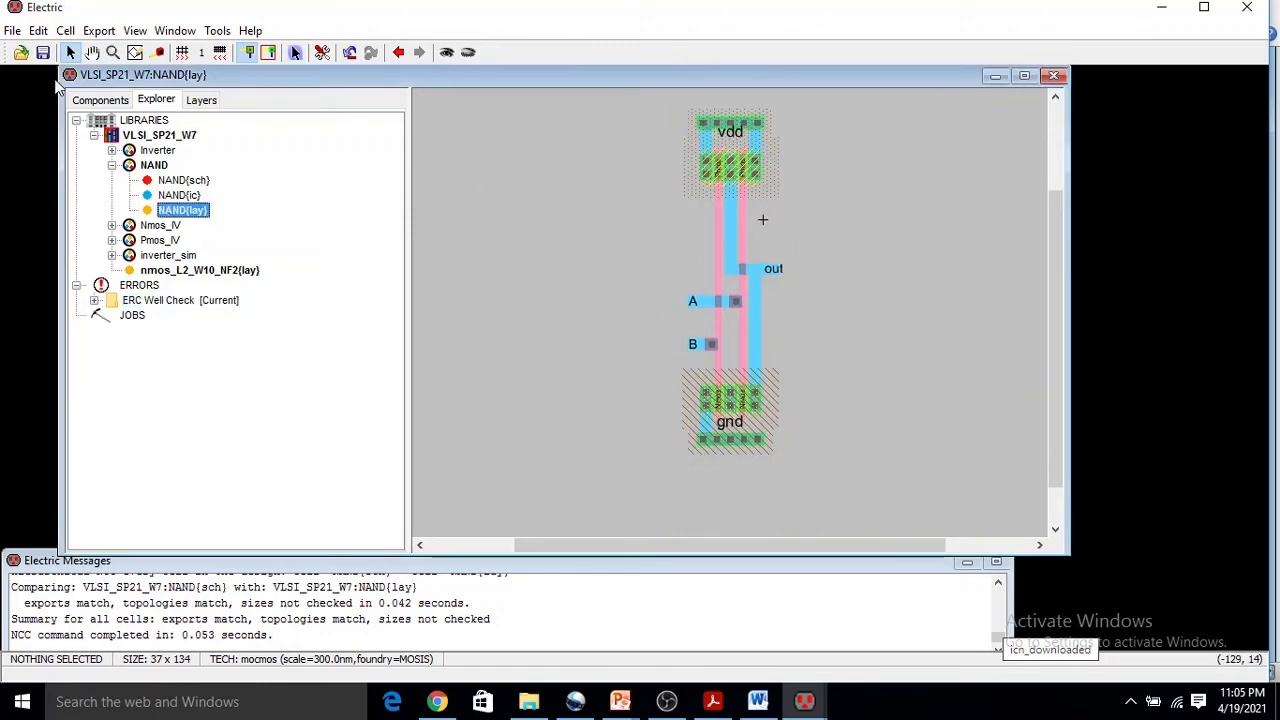
pyautogui.click(43, 55)
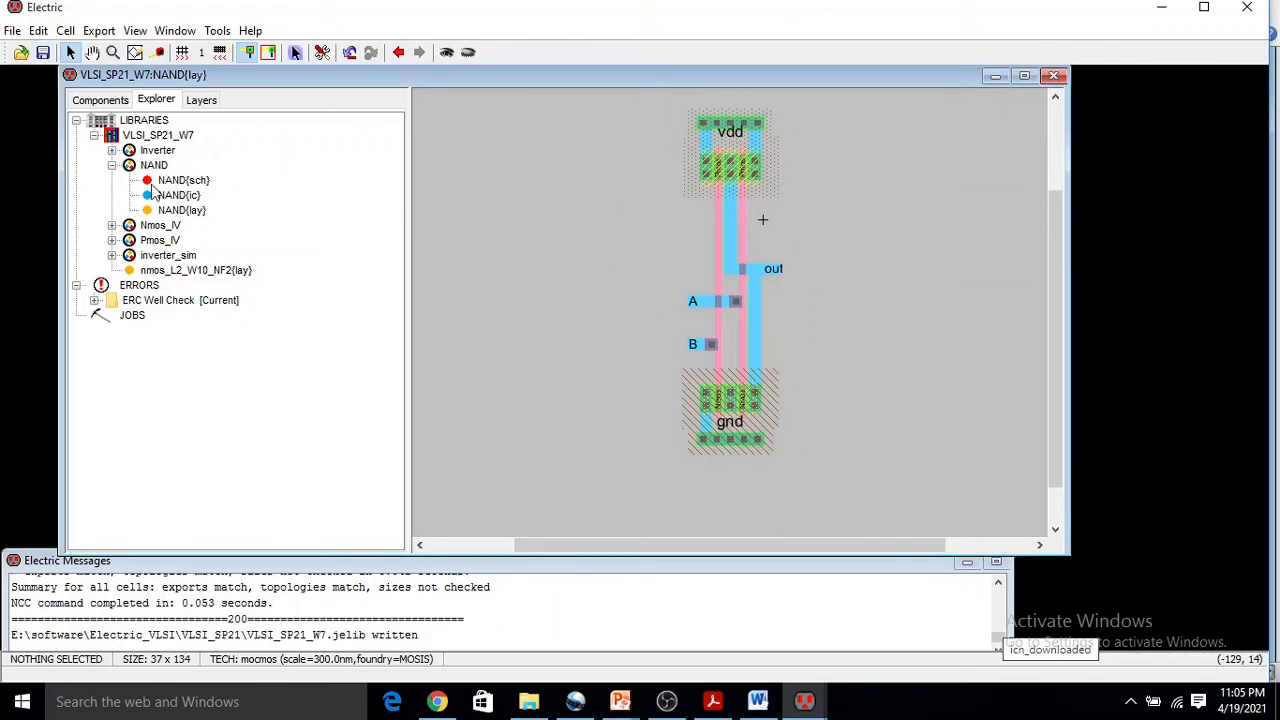
pyautogui.click(112, 166)
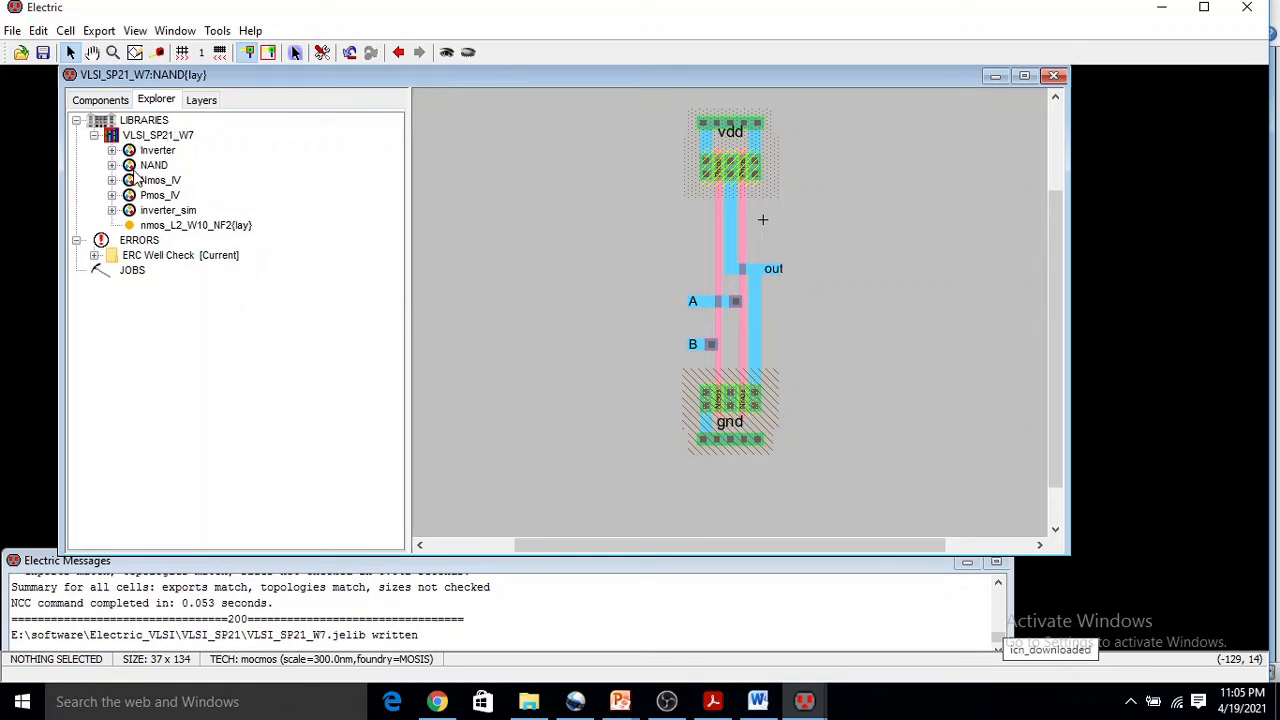
# - Create a layout cell named NAND_SIM in the VLSI_SP21_W7 library with the mocmos technology
pyautogui.click(124, 138)
pyautogui.rightClick(124, 138)
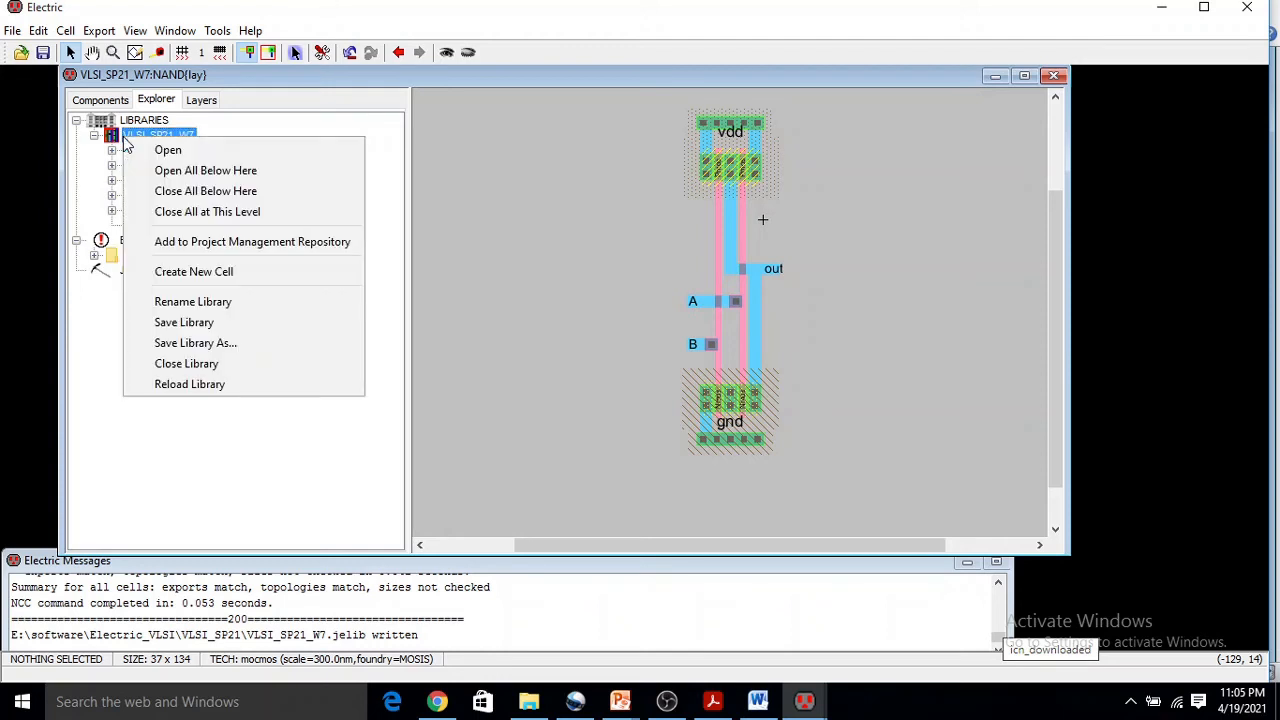
pyautogui.click(194, 272)
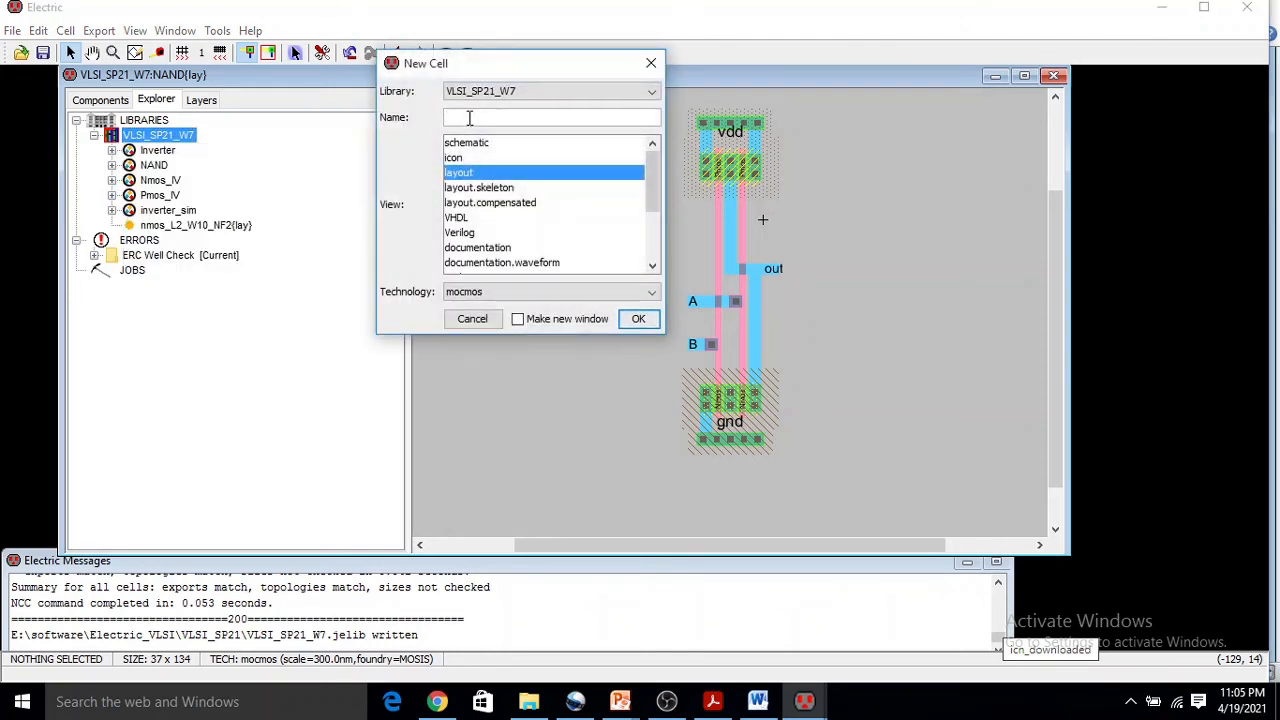
pyautogui.write('NAND_SIM')
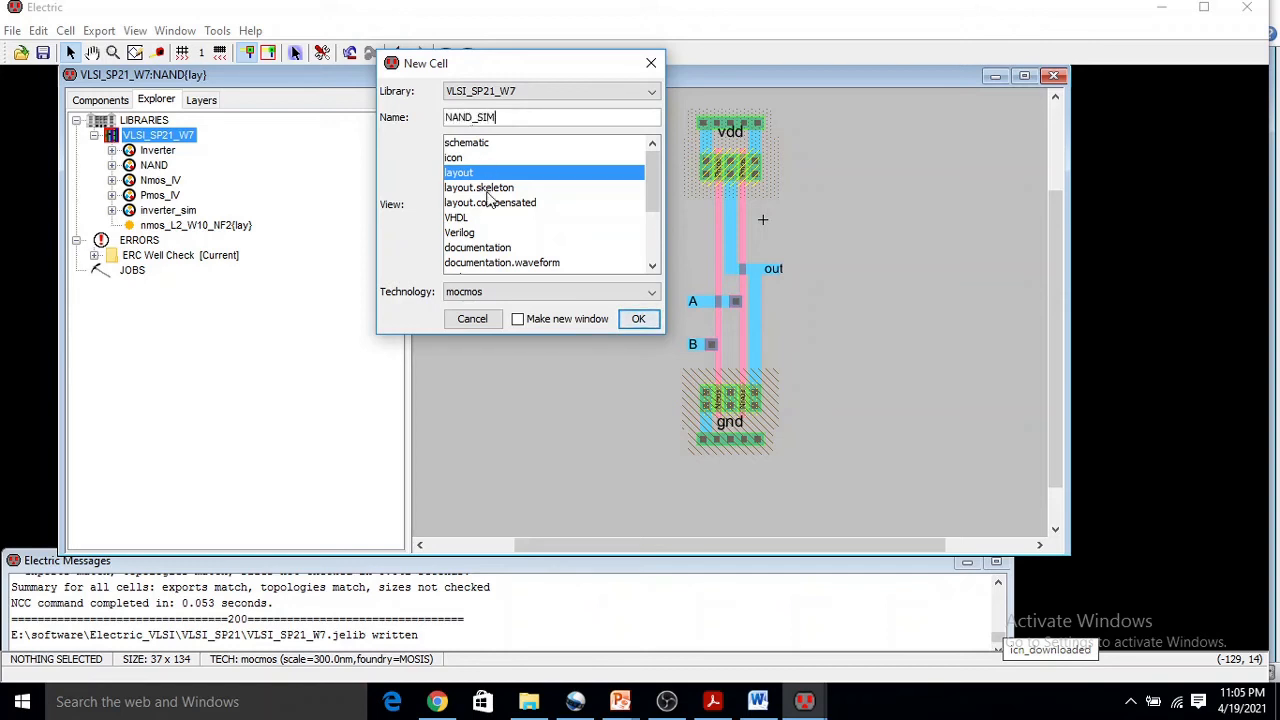
pyautogui.click(631, 321)
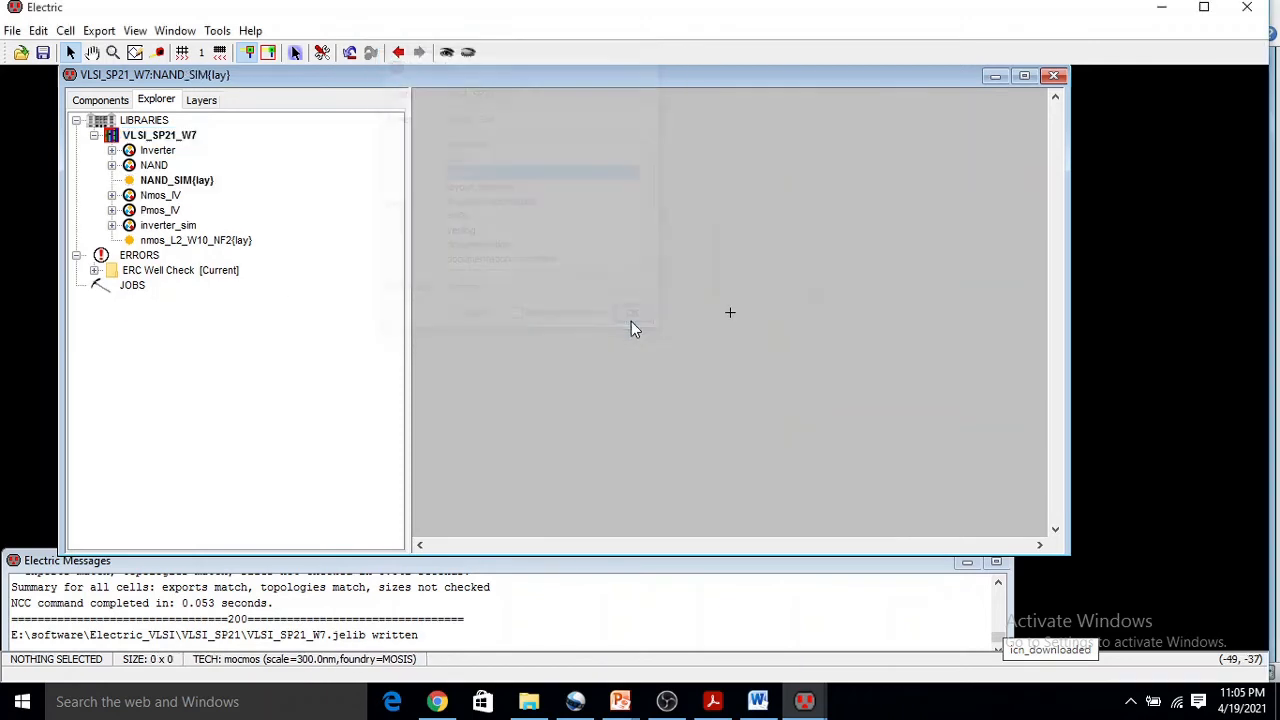
# - Delete the empty NAND_SIM layout cell from the library
pyautogui.click(166, 181)
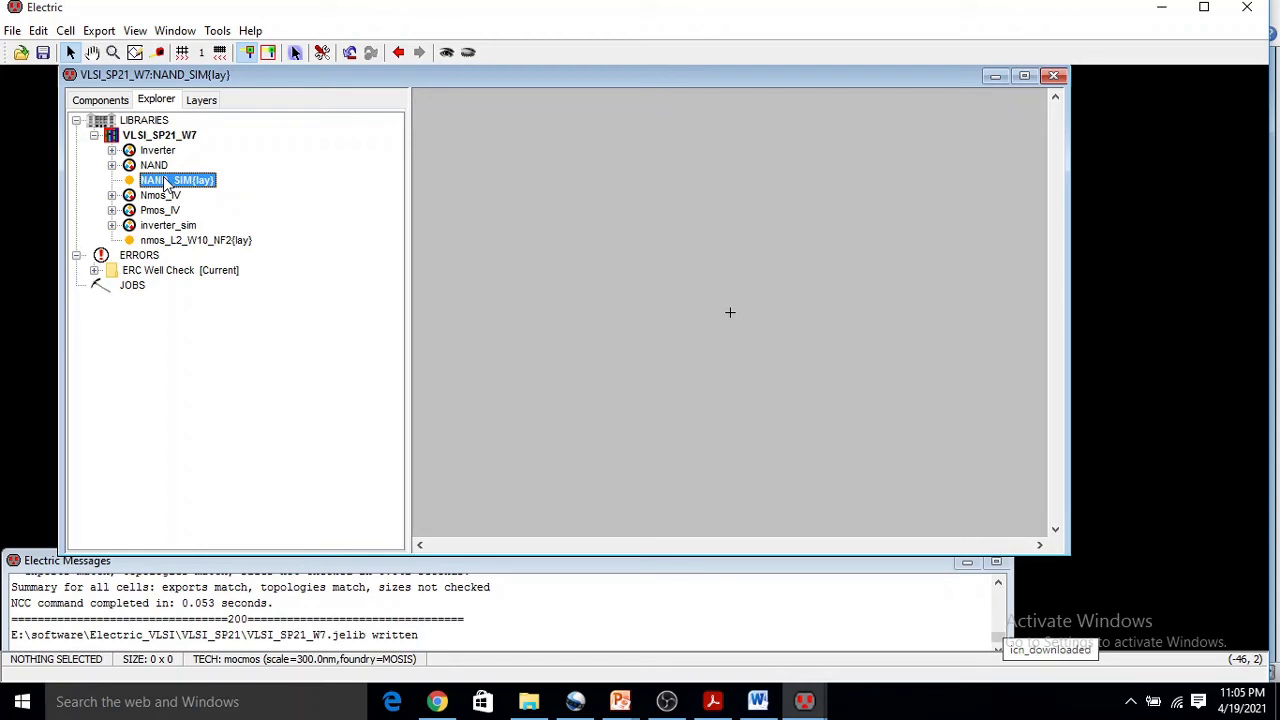
pyautogui.rightClick(192, 188)
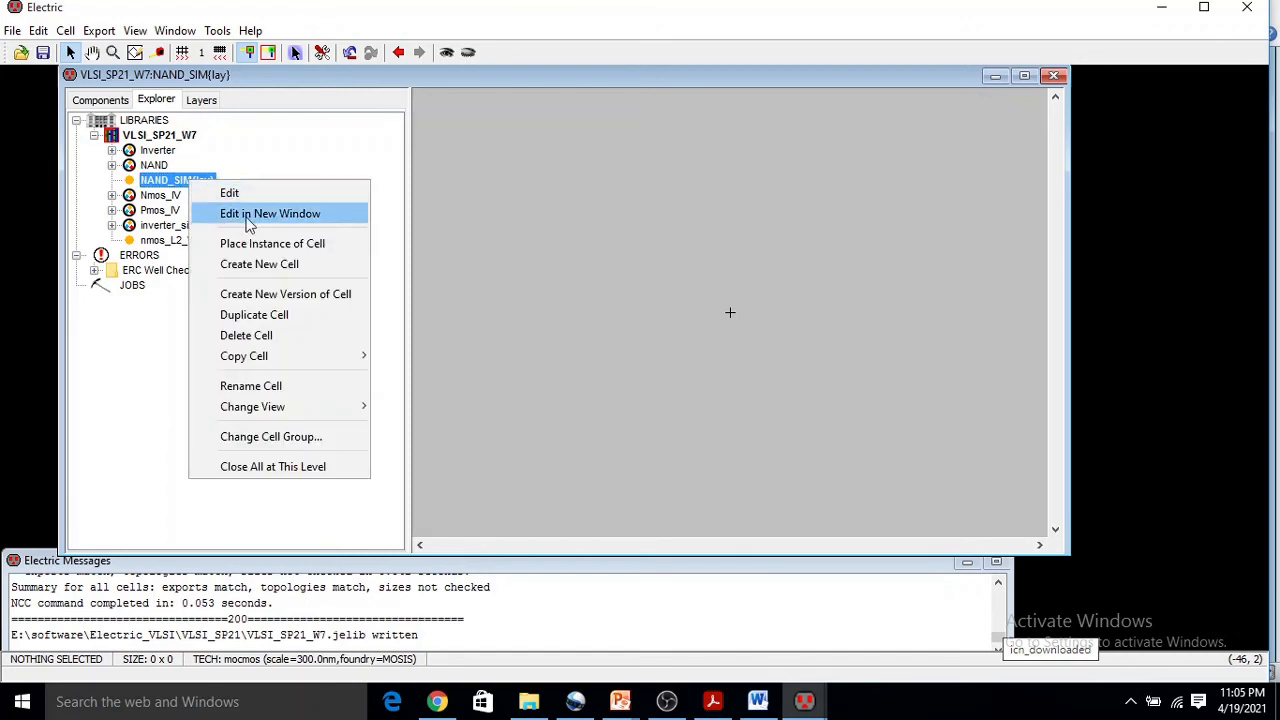
pyautogui.click(265, 335)
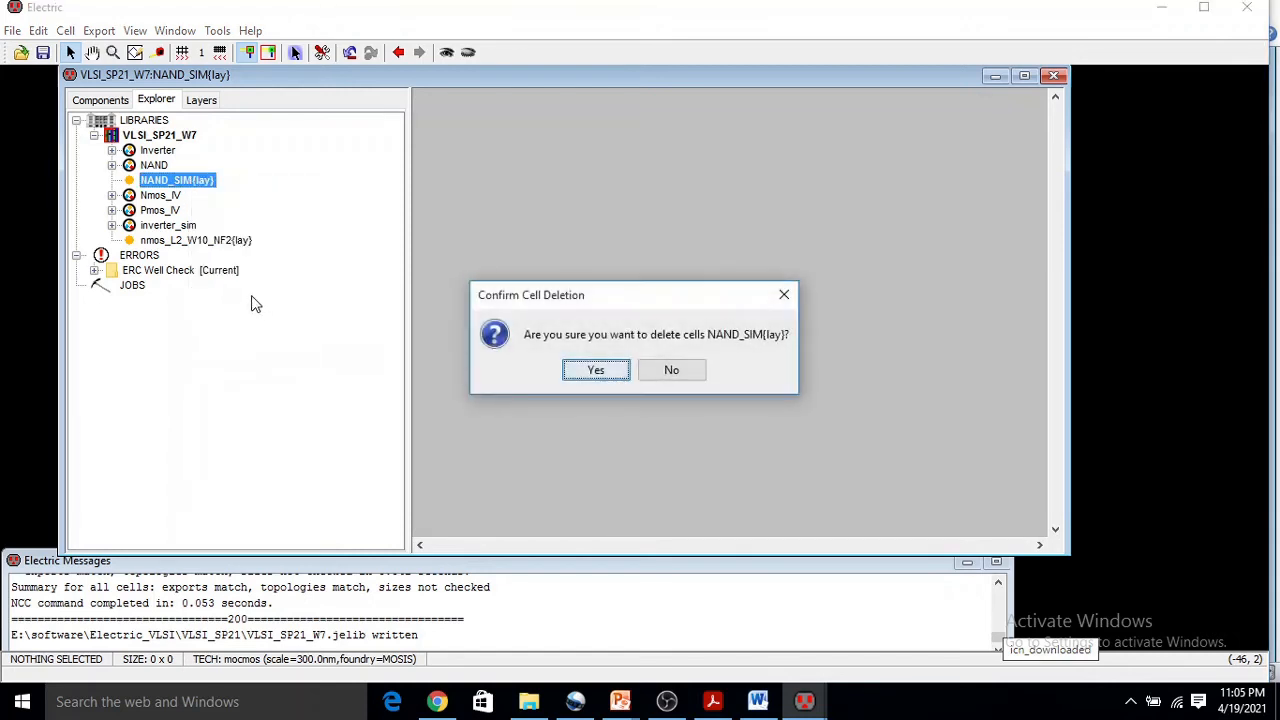
pyautogui.click(596, 370)
# - Create a new cell in VLSI_SP21_W7 named NAND_SIM, with the layout view and mocmos technology
pyautogui.click(162, 140)
pyautogui.rightClick(164, 143)
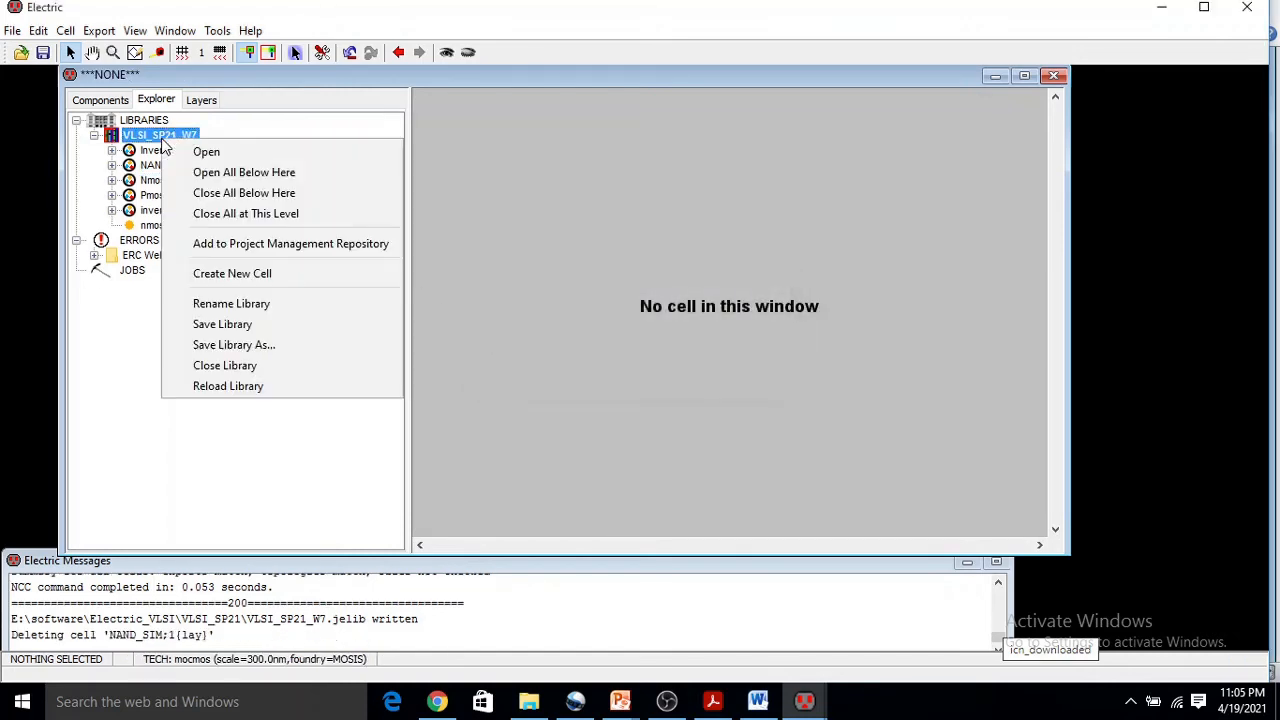
pyautogui.click(247, 273)
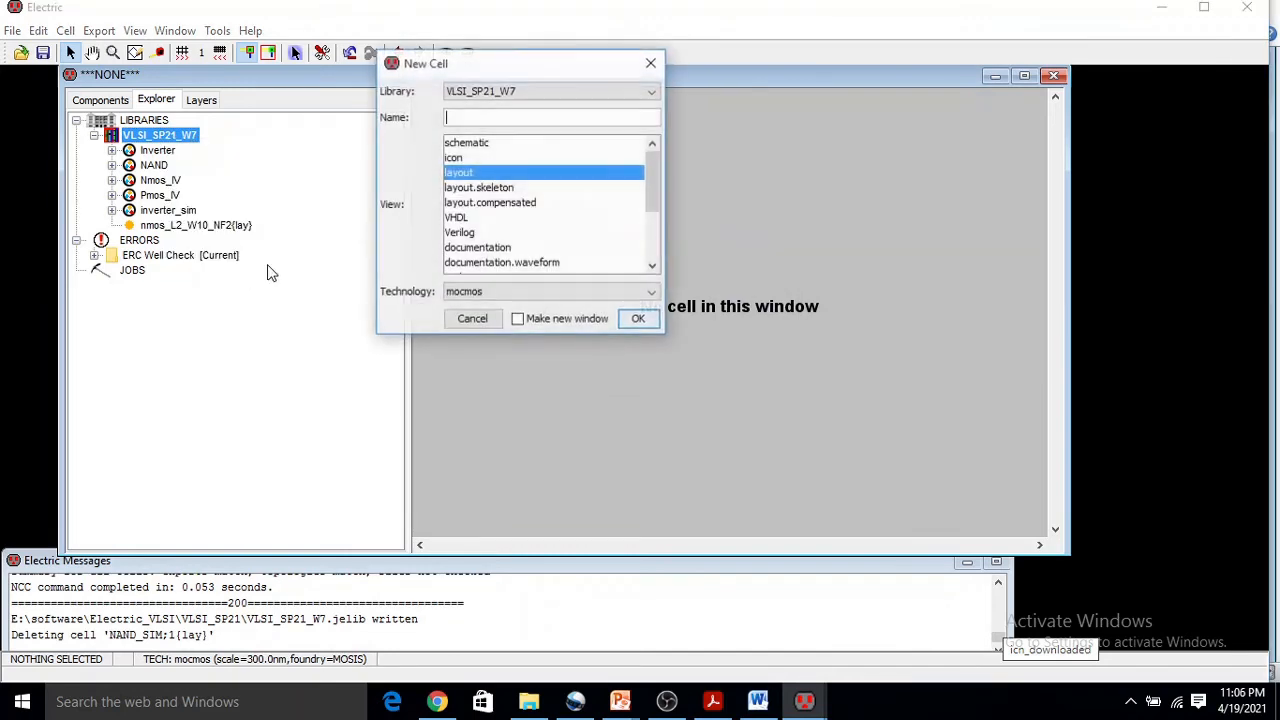
pyautogui.moveTo(497, 70); pyautogui.dragTo(713, 97)
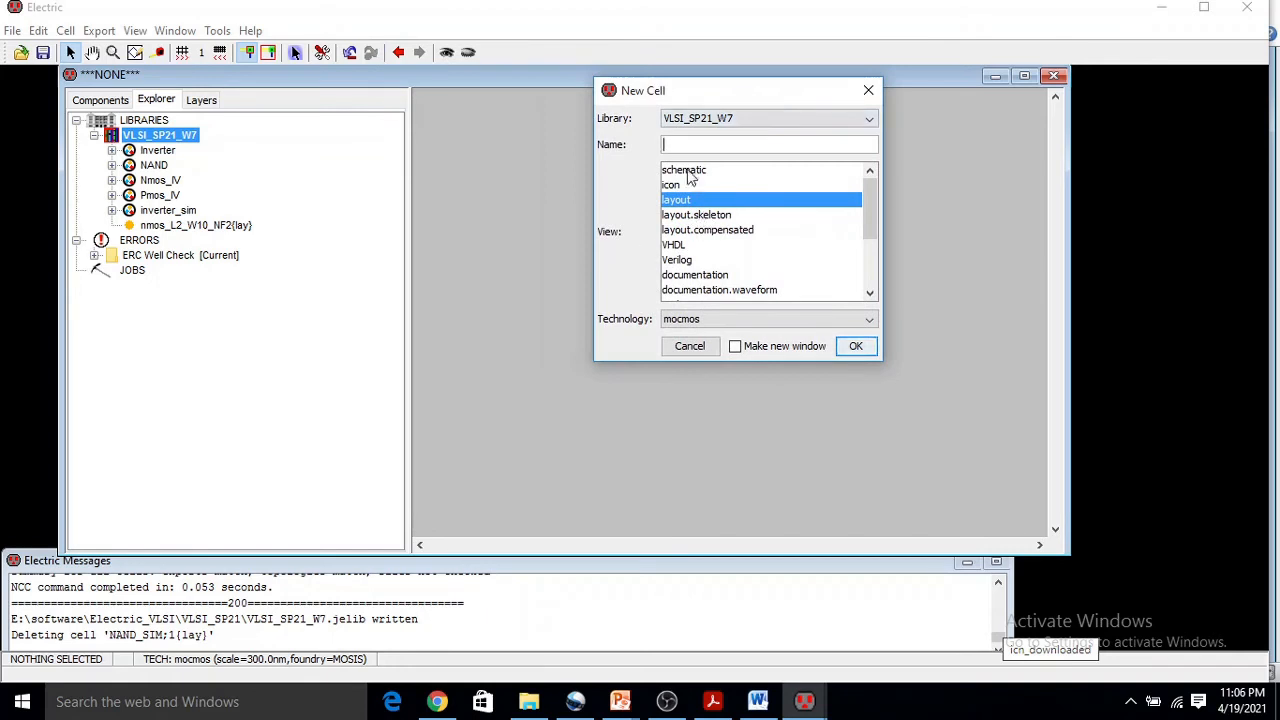
pyautogui.write('NAND_SIM')
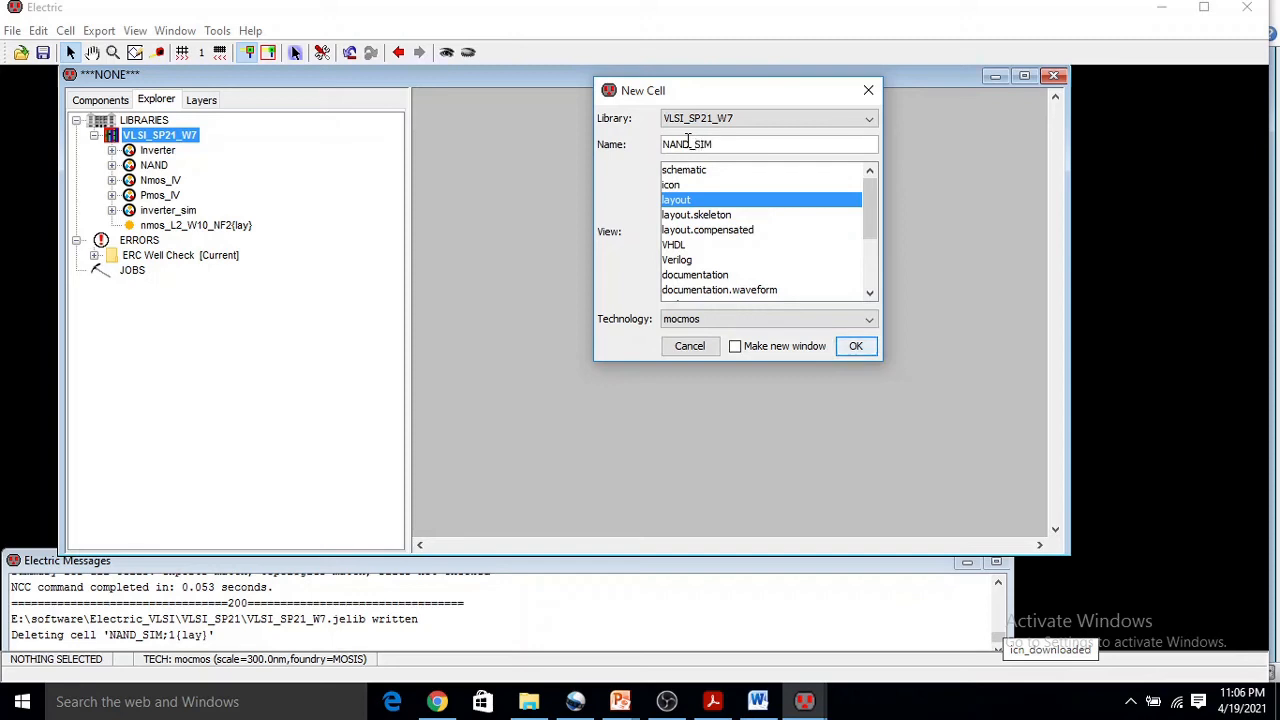
pyautogui.click(856, 347)
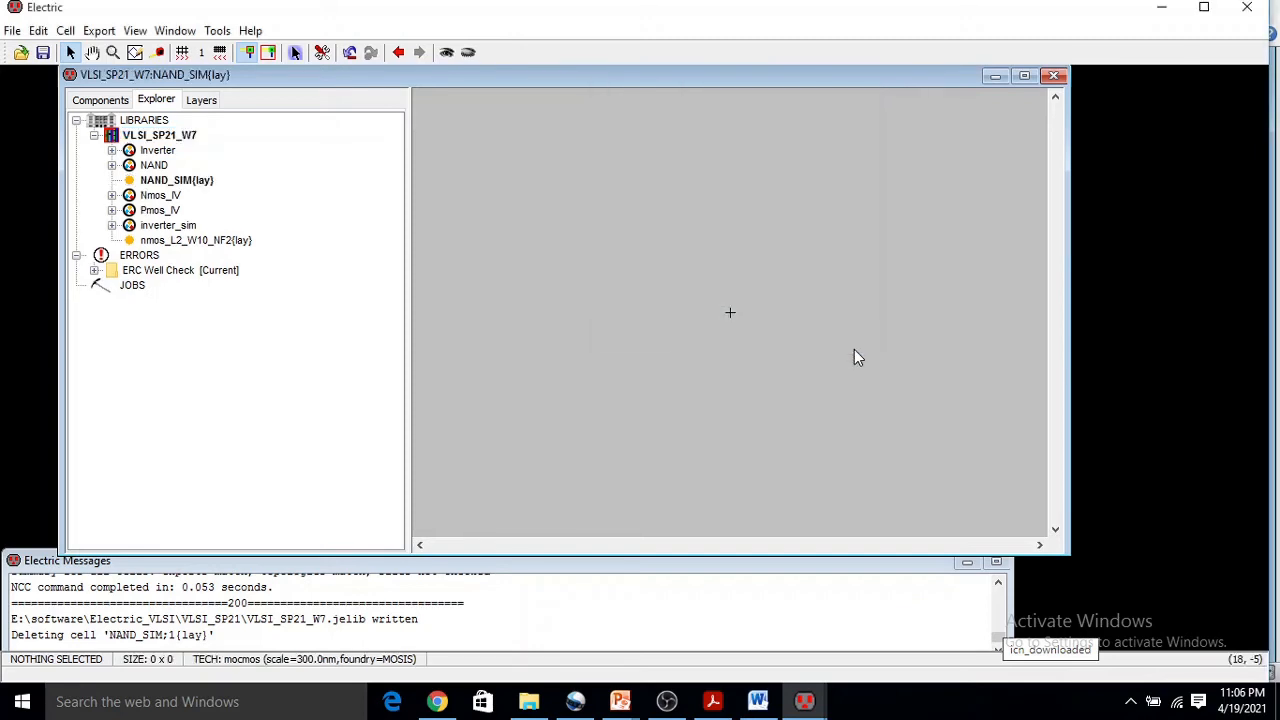
# - Place an instance of NAND{lay} near the origin of the NAND_SIM layout
pyautogui.click(177, 182)
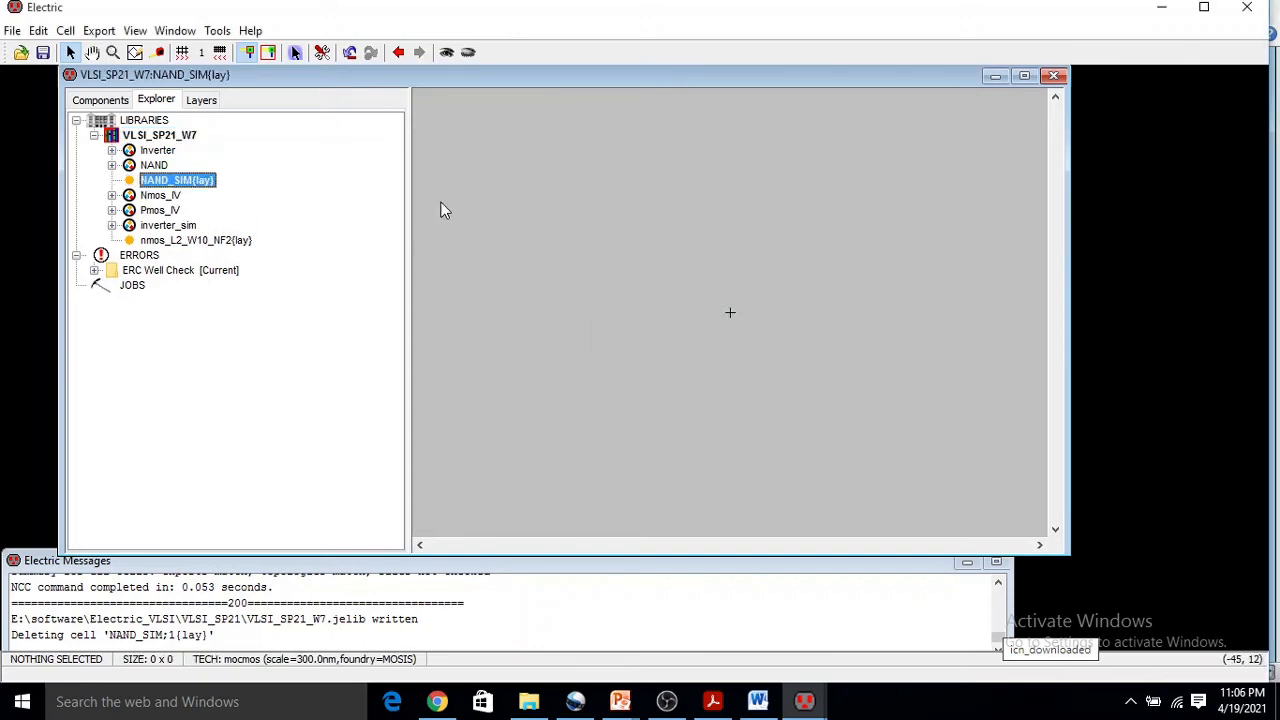
pyautogui.click(112, 165)
pyautogui.click(190, 212)
pyautogui.moveTo(195, 220); pyautogui.dragTo(778, 240)
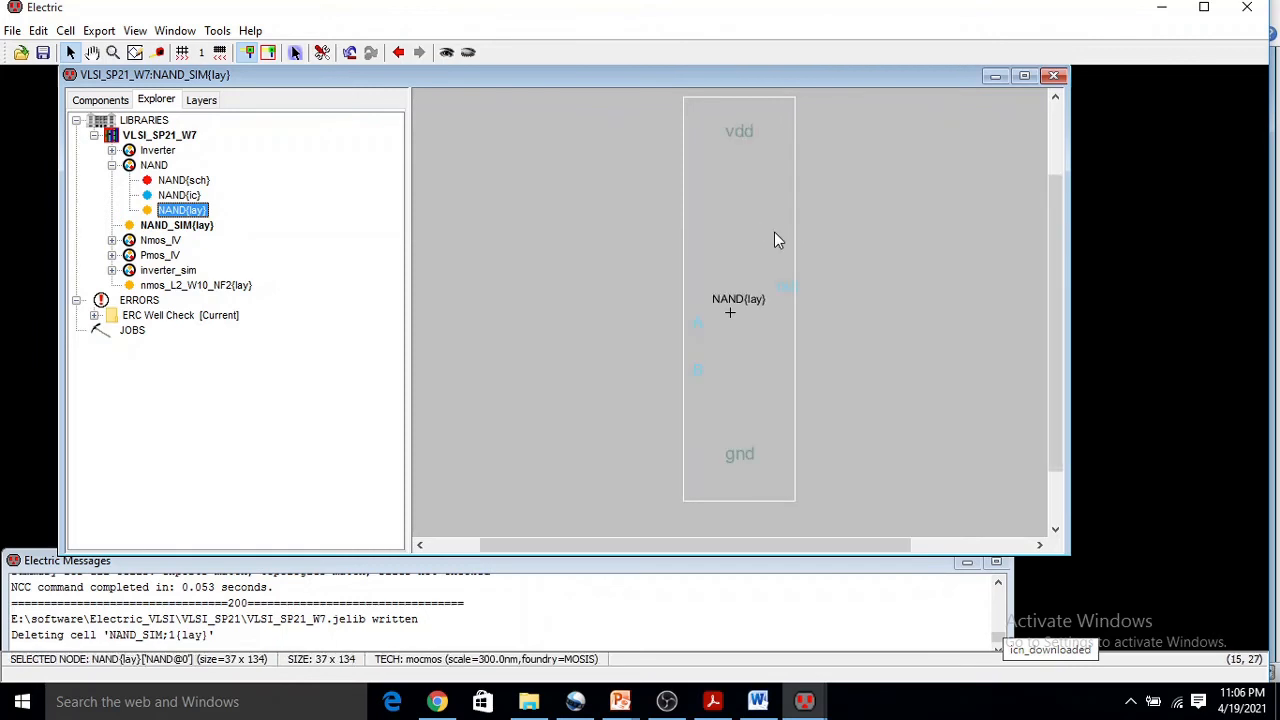
# - Expand the placed NAND instance to examine its internal layout, and collapse it back to its outline
pyautogui.keyDown('ctrl'); pyautogui.scroll(-3, 885, 277); pyautogui.keyUp('ctrl')
pyautogui.keyDown('ctrl'); pyautogui.scroll(4, 885, 277); pyautogui.keyUp('ctrl')
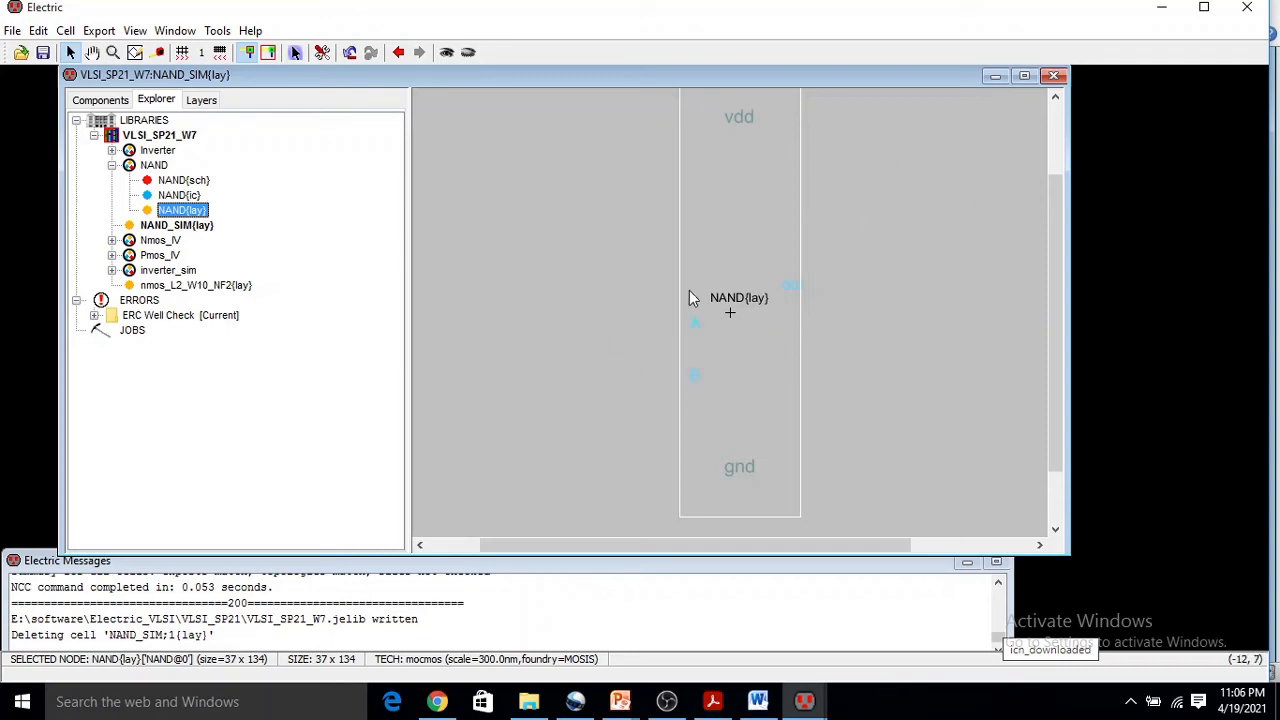
pyautogui.keyDown('ctrl'); pyautogui.scroll(-2, 824, 250); pyautogui.keyUp('ctrl')
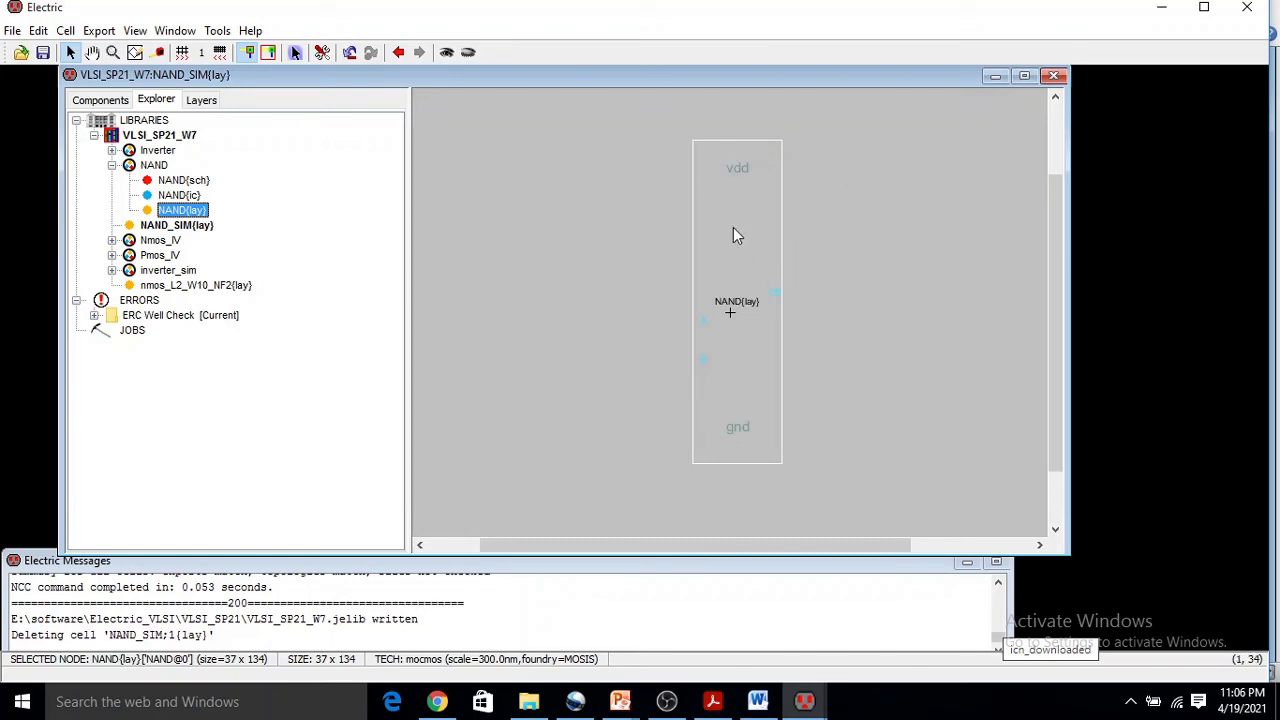
pyautogui.keyDown('ctrl'); pyautogui.scroll(1, 745, 280); pyautogui.keyUp('ctrl')
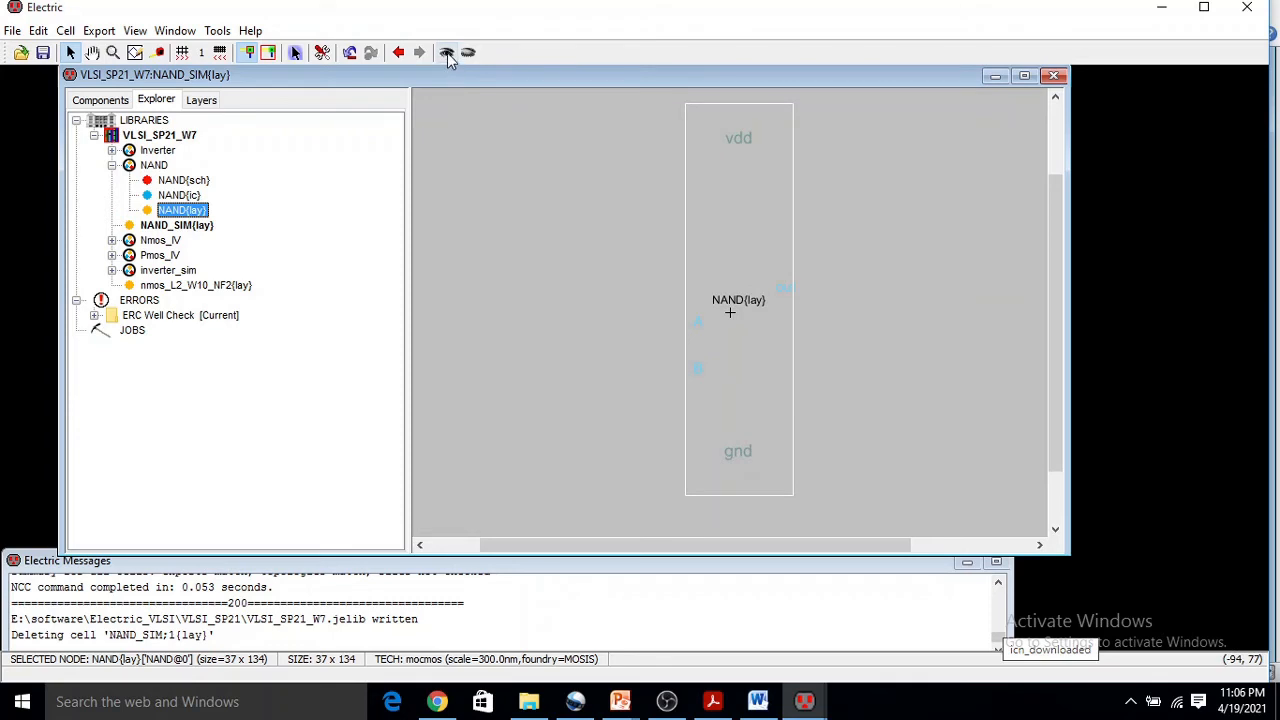
pyautogui.click(960, 350)
pyautogui.click(737, 248)
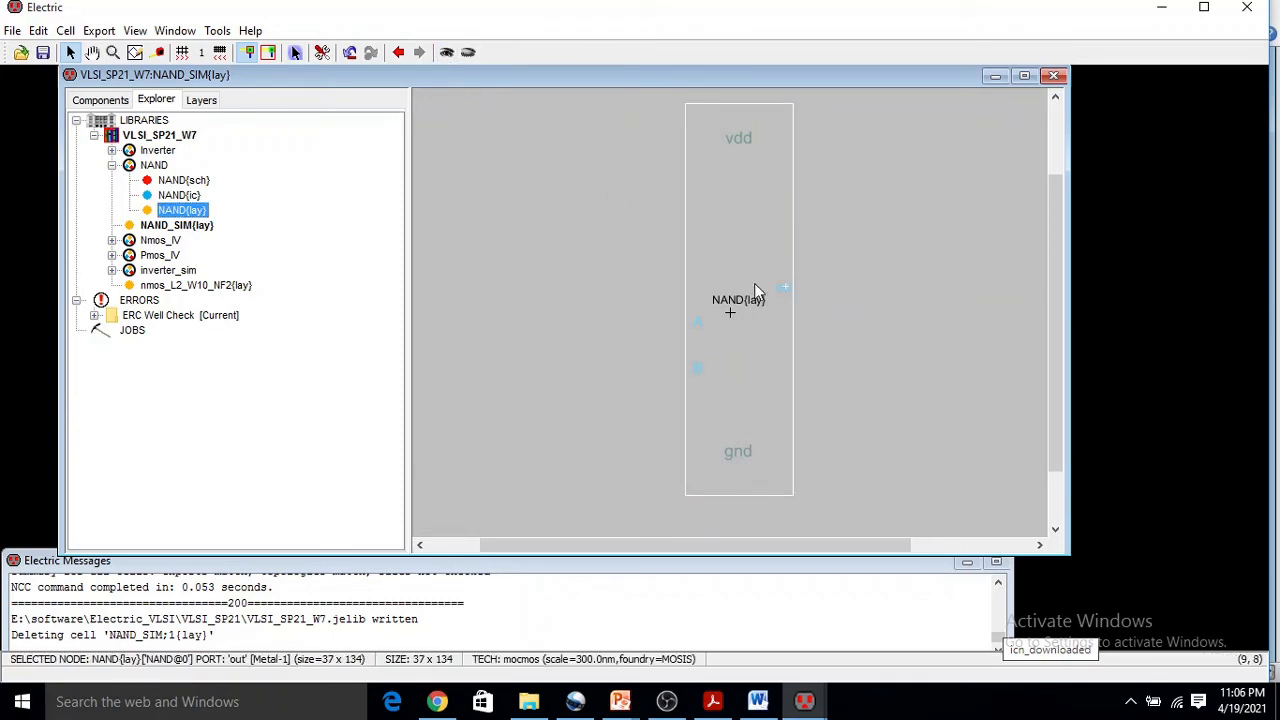
pyautogui.click(448, 60)
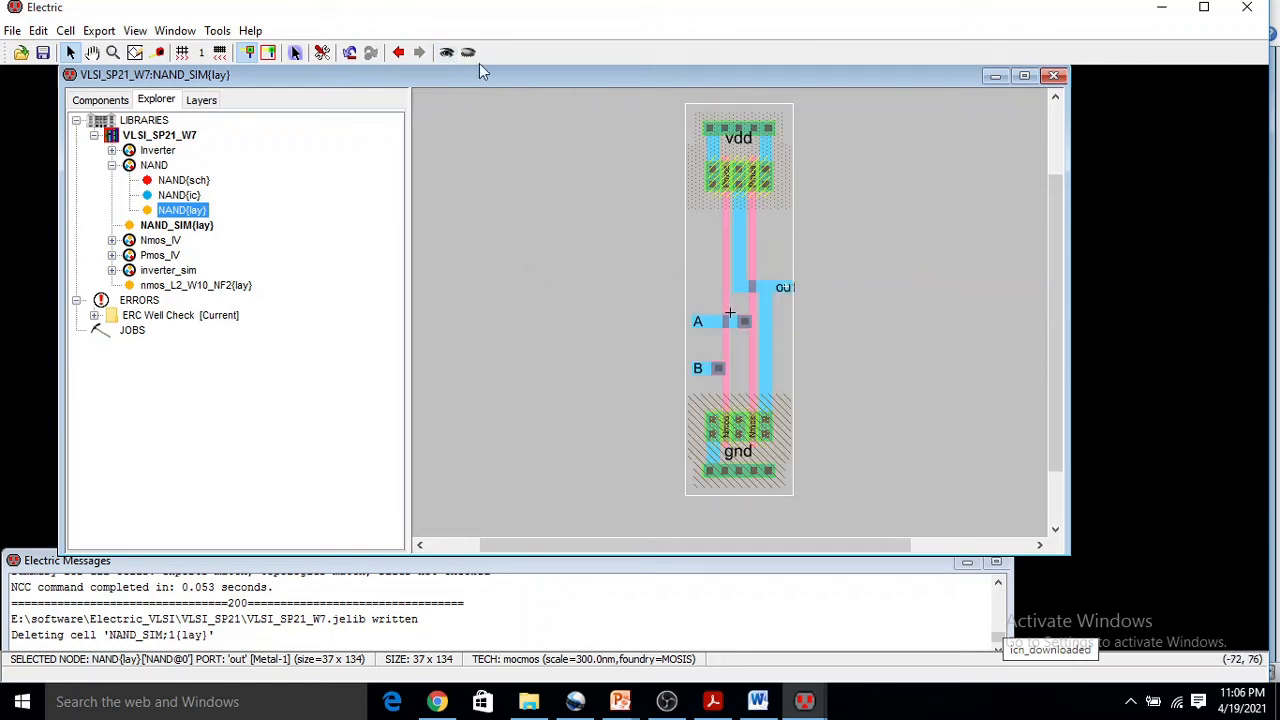
pyautogui.click(467, 56)
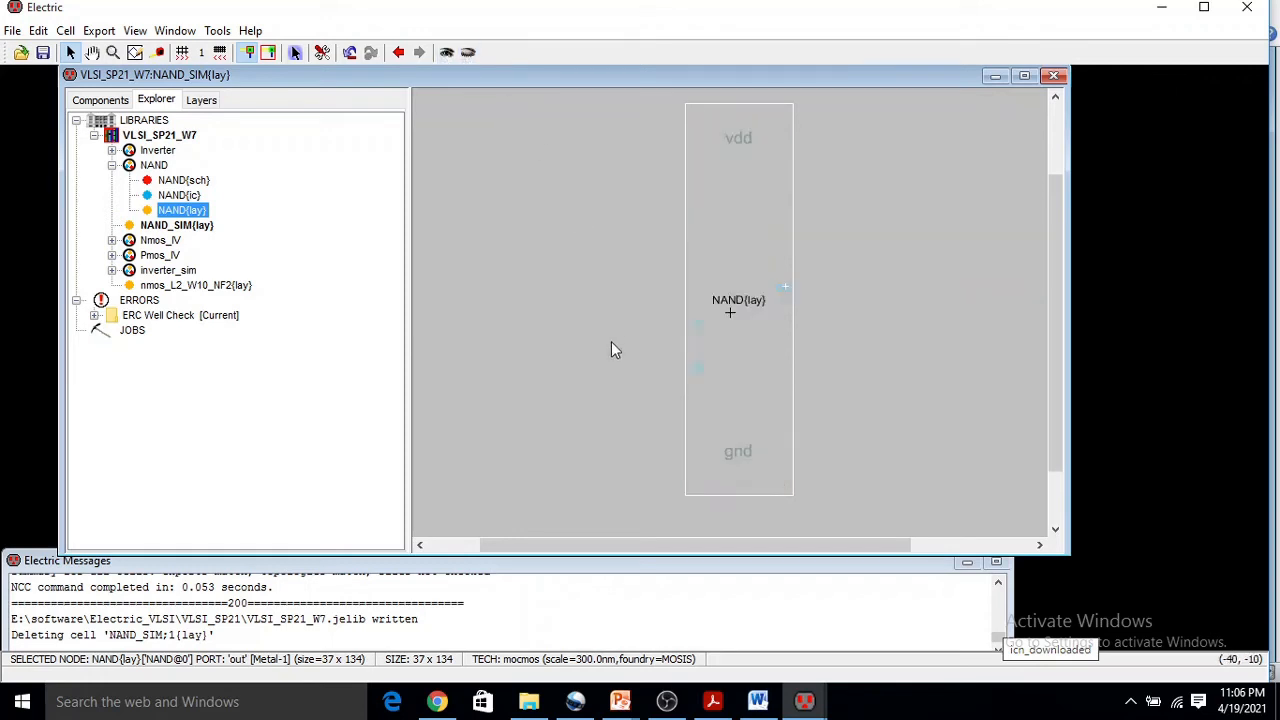
# - Draw horizontal Metal-1 arcs outward from the NAND instance's out, A and B ports, ending beyond its outline
pyautogui.scroll(1, 863, 266)
pyautogui.scroll(-1, 863, 266)
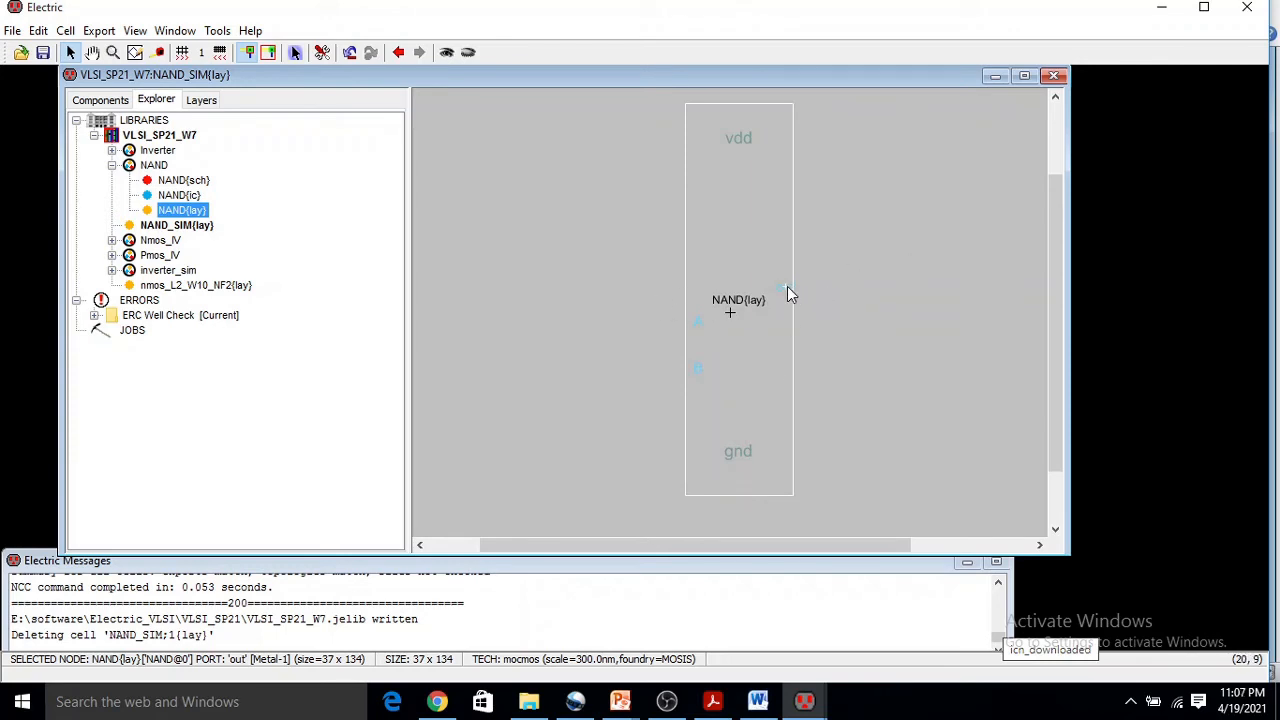
pyautogui.rightClick(836, 287)
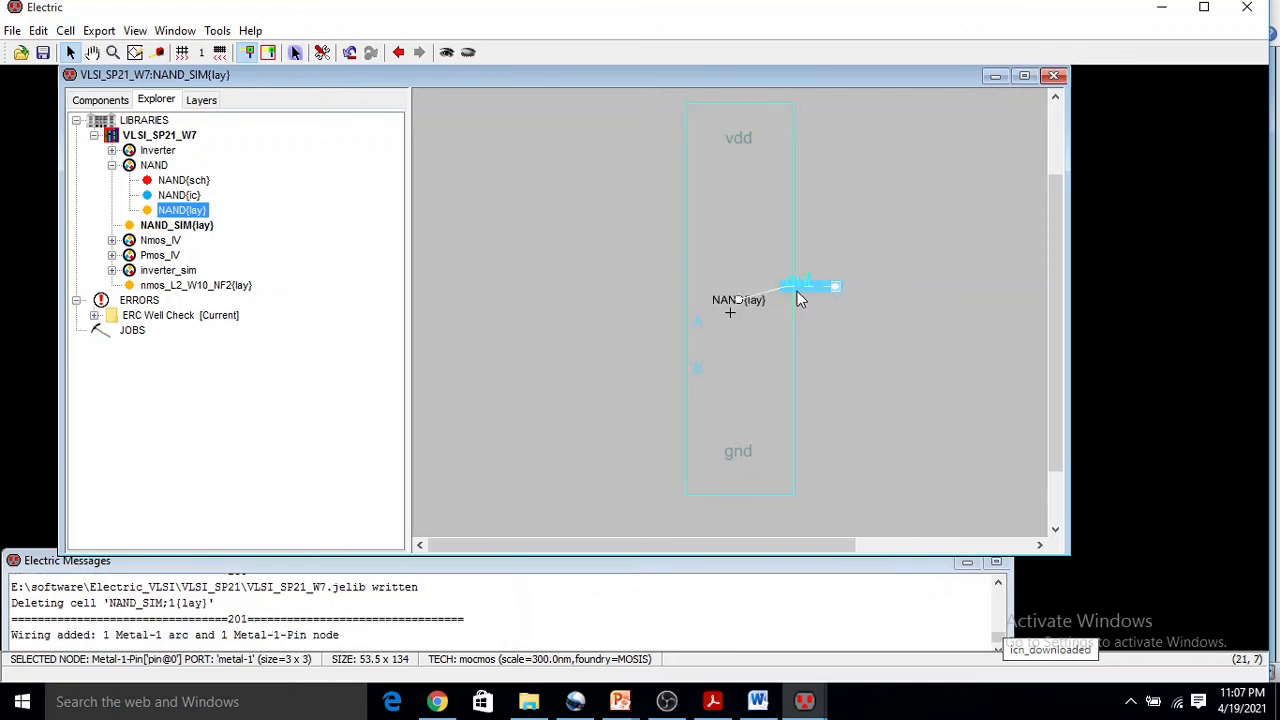
pyautogui.click(697, 327)
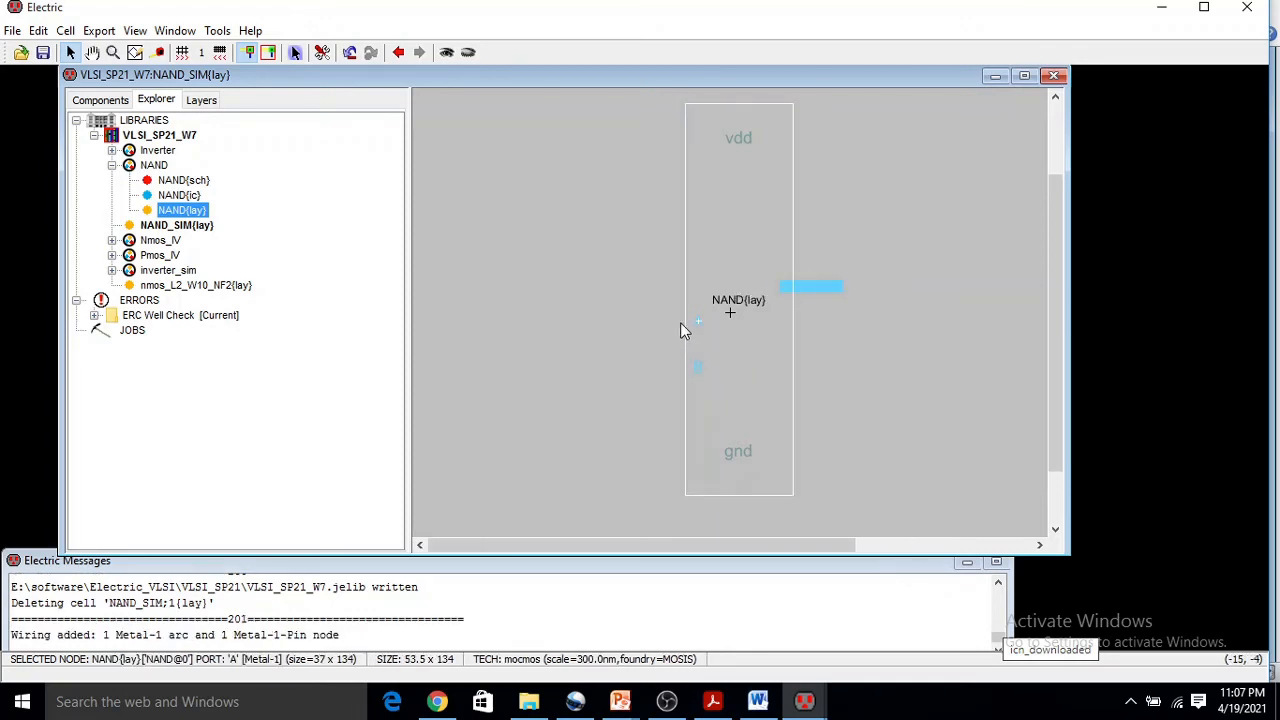
pyautogui.rightClick(639, 322)
pyautogui.click(699, 370)
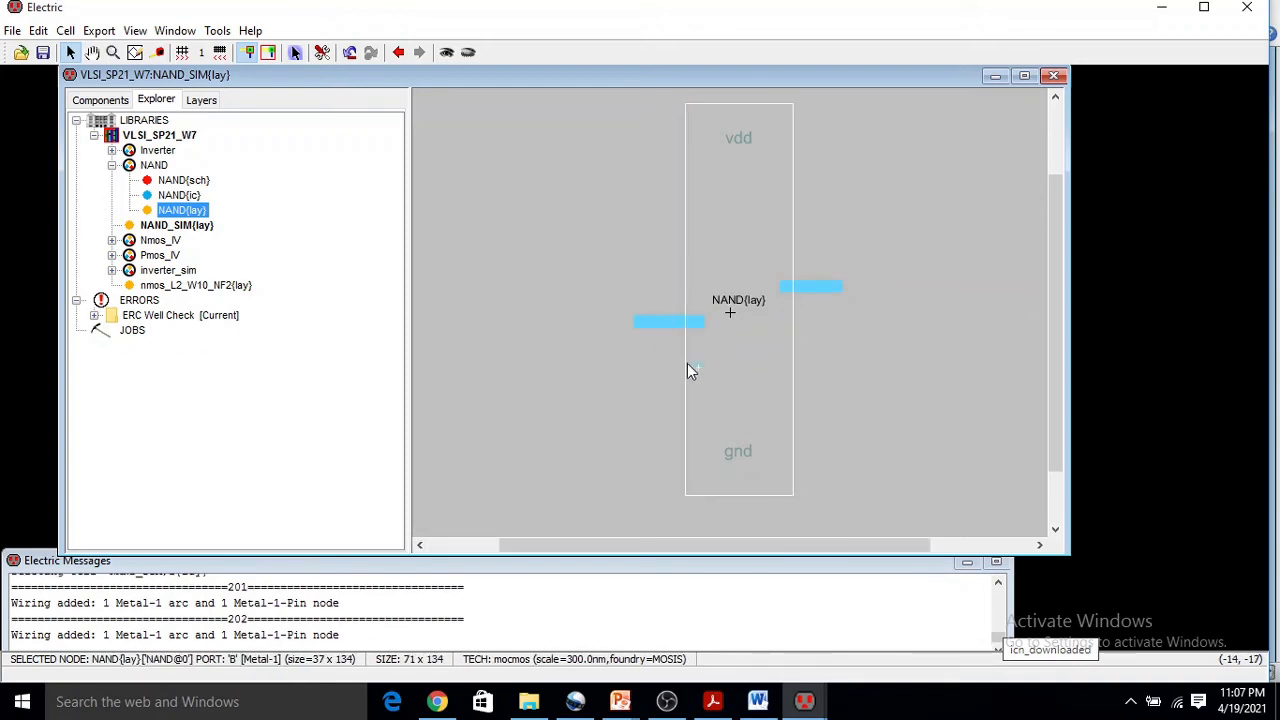
pyautogui.rightClick(641, 368)
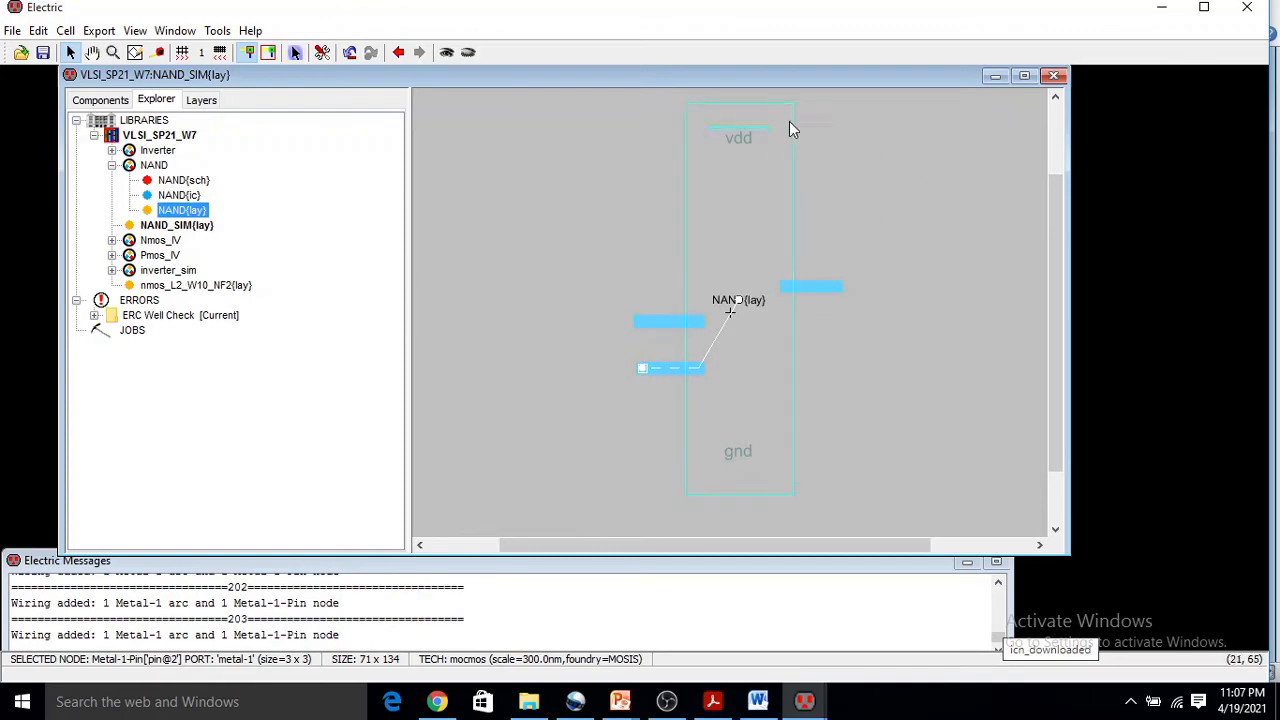
# - Draw horizontal Metal-1 arcs from the NAND instance's vdd and gnd ports to the right, ending beyond its outline
pyautogui.click(747, 140)
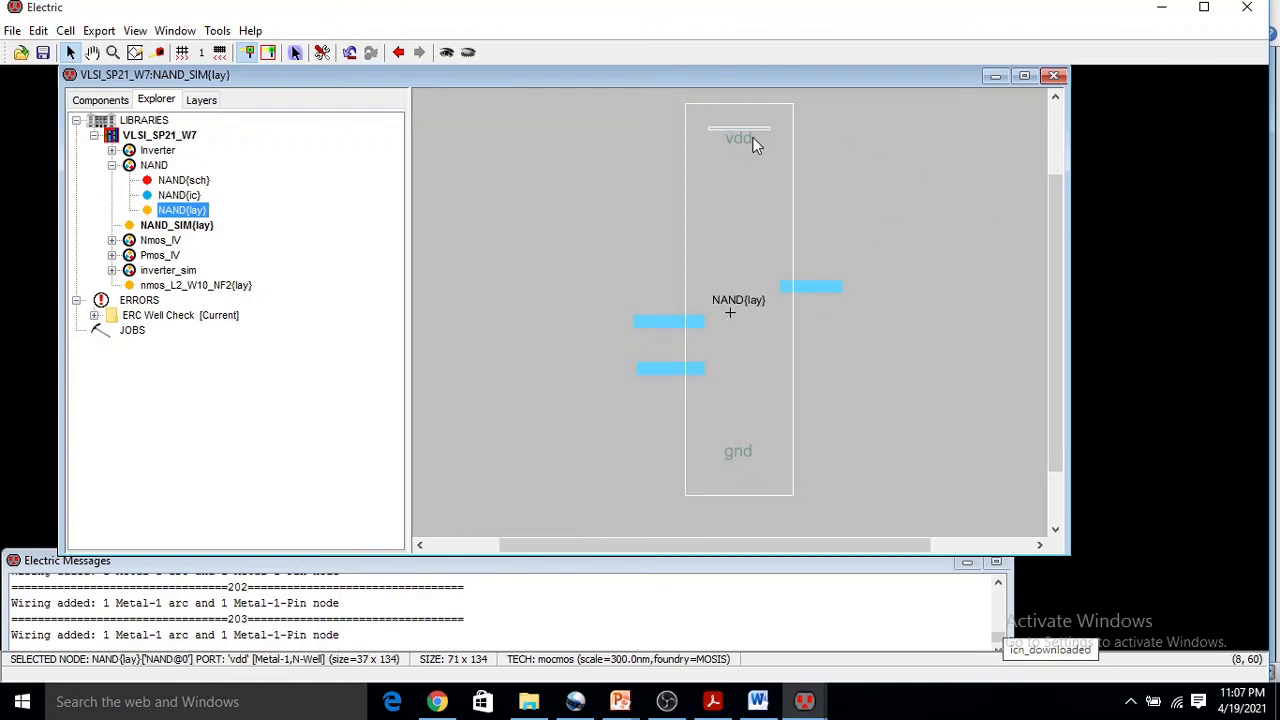
pyautogui.rightClick(824, 128)
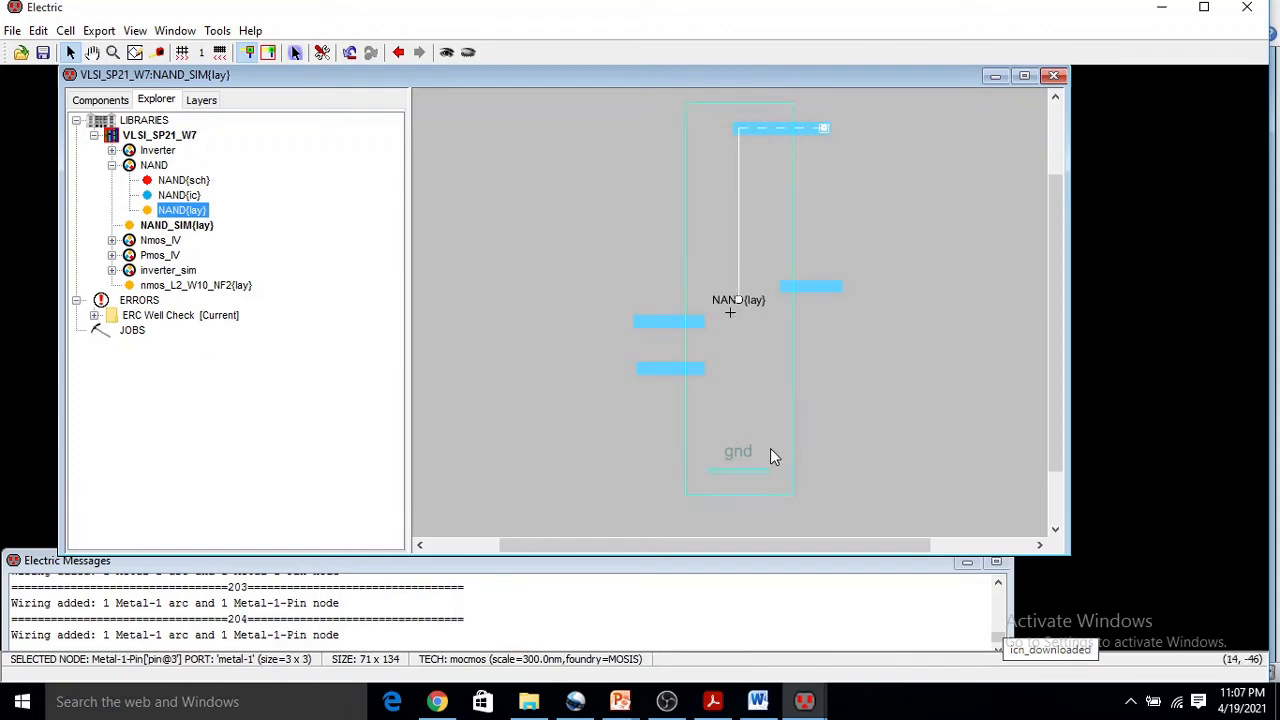
pyautogui.click(741, 468)
pyautogui.rightClick(830, 469)
pyautogui.keyDown('ctrl'); pyautogui.scroll(-2, 869, 382); pyautogui.keyUp('ctrl')
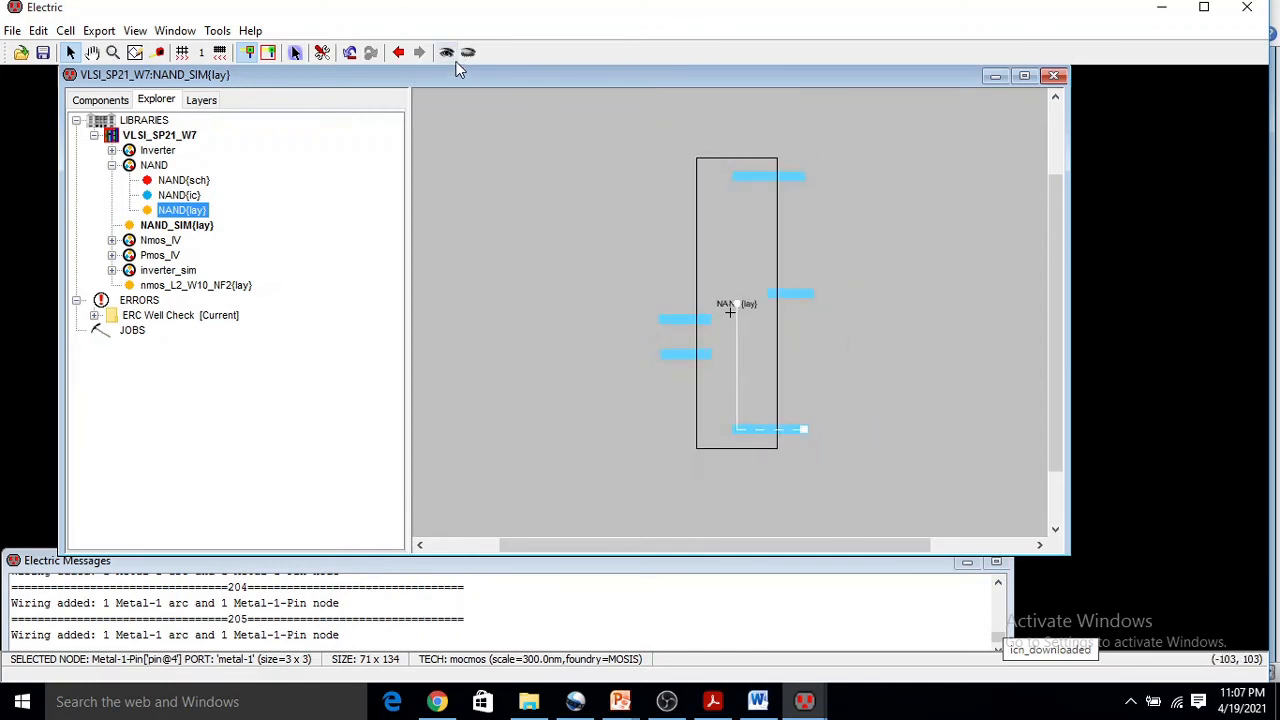
# - Expand the NAND instance one level down to display its internal layout, and move the lower input arc's end pin by (-1,-1)
pyautogui.click(735, 222)
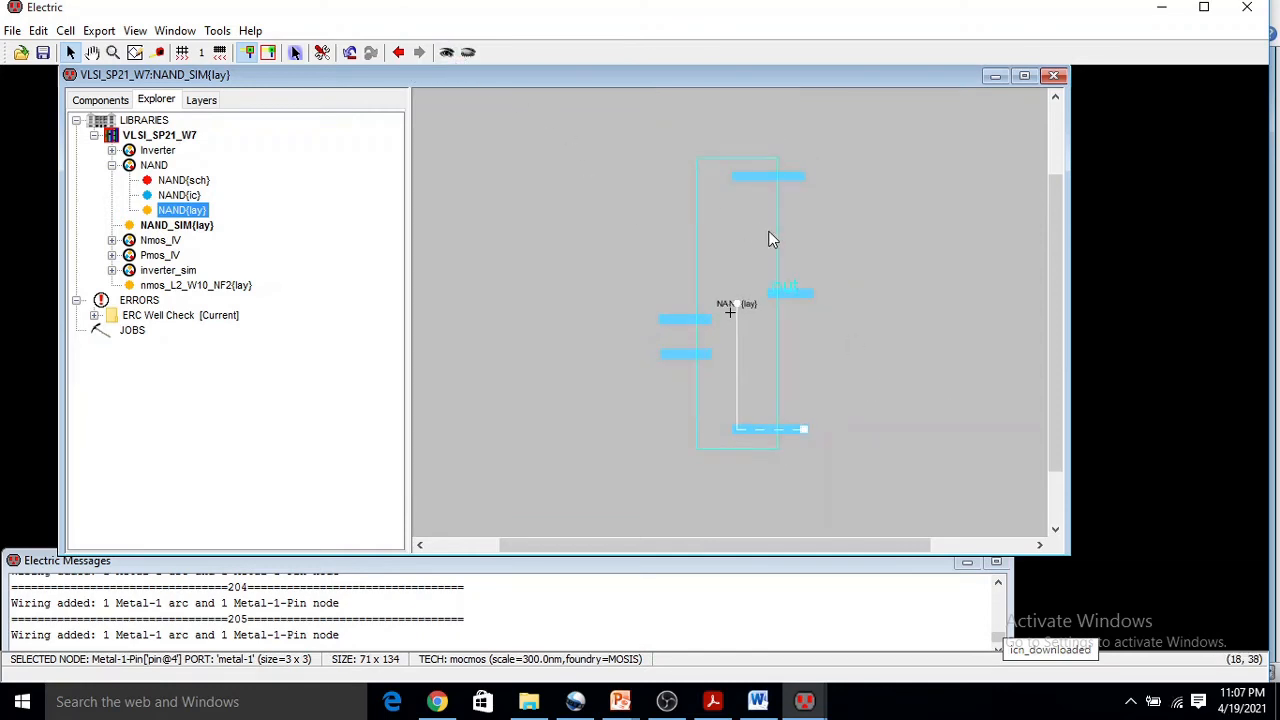
pyautogui.click(440, 55)
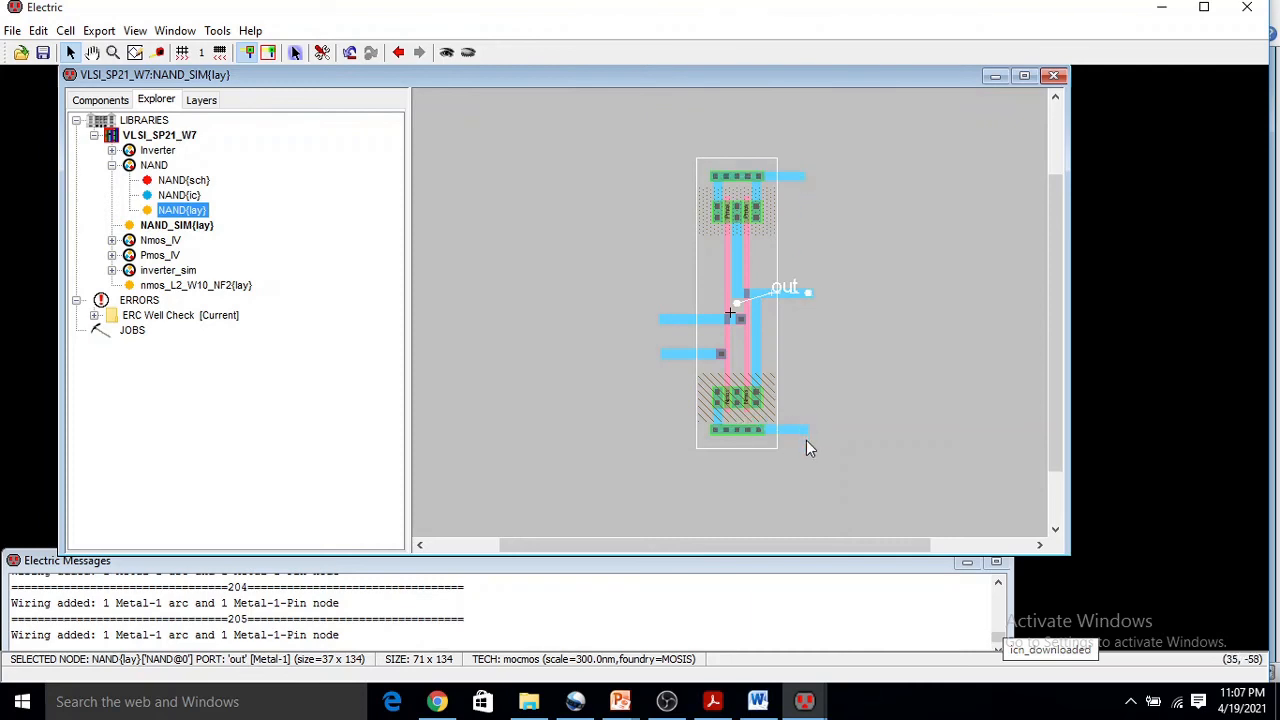
pyautogui.moveTo(668, 353); pyautogui.dragTo(662, 357)
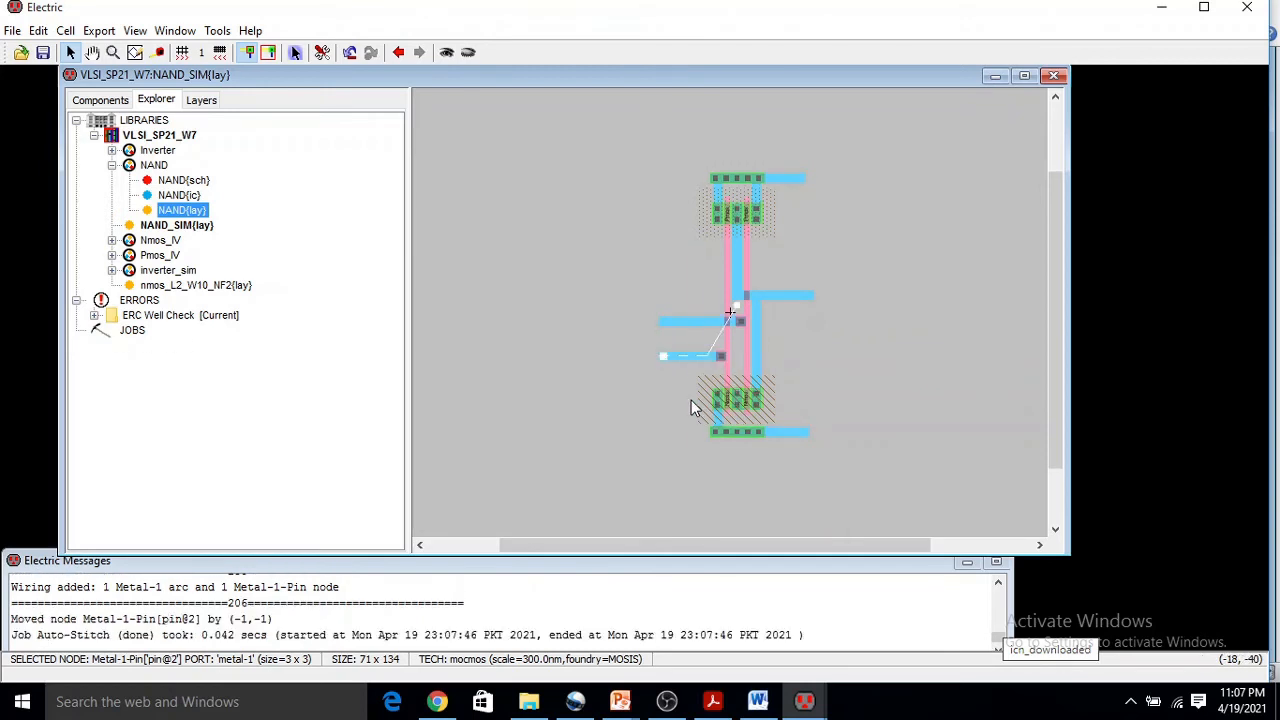
pyautogui.click(663, 409)
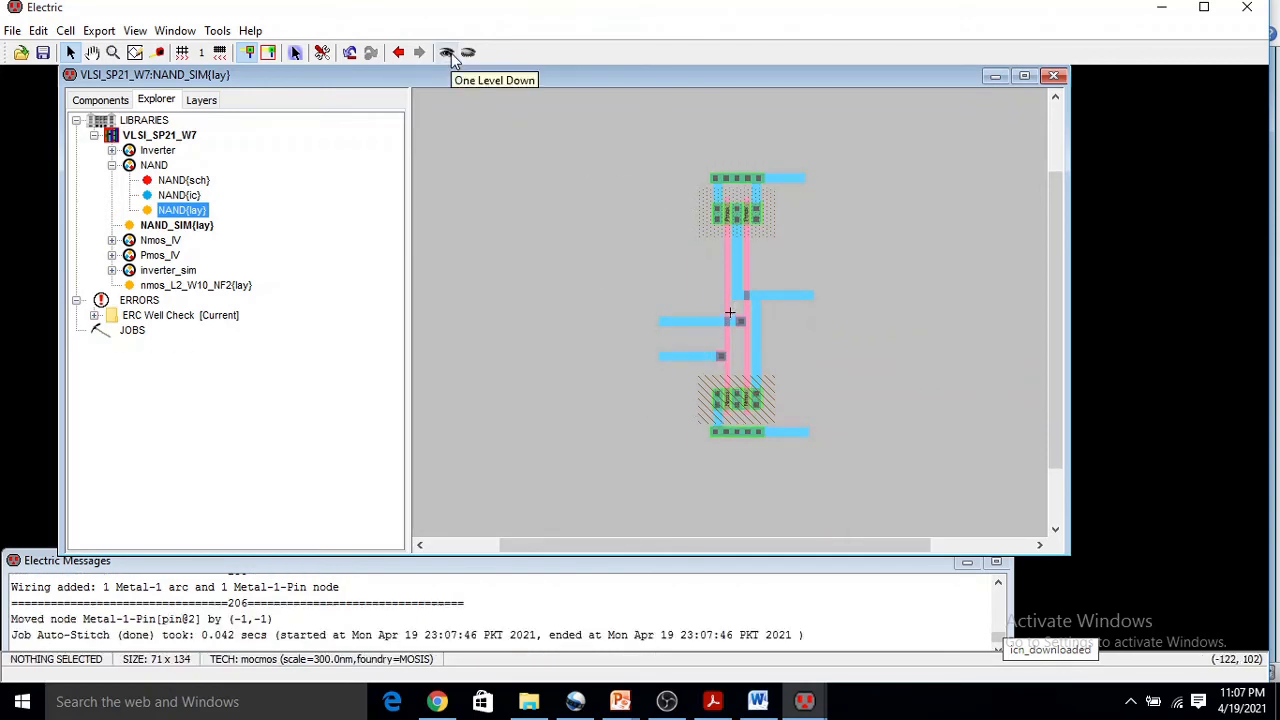
# - Create an export named vdd with the unknown characteristic on the end pin of the vdd arc
pyautogui.keyDown('ctrl'); pyautogui.scroll(5, 849, 253); pyautogui.keyUp('ctrl')
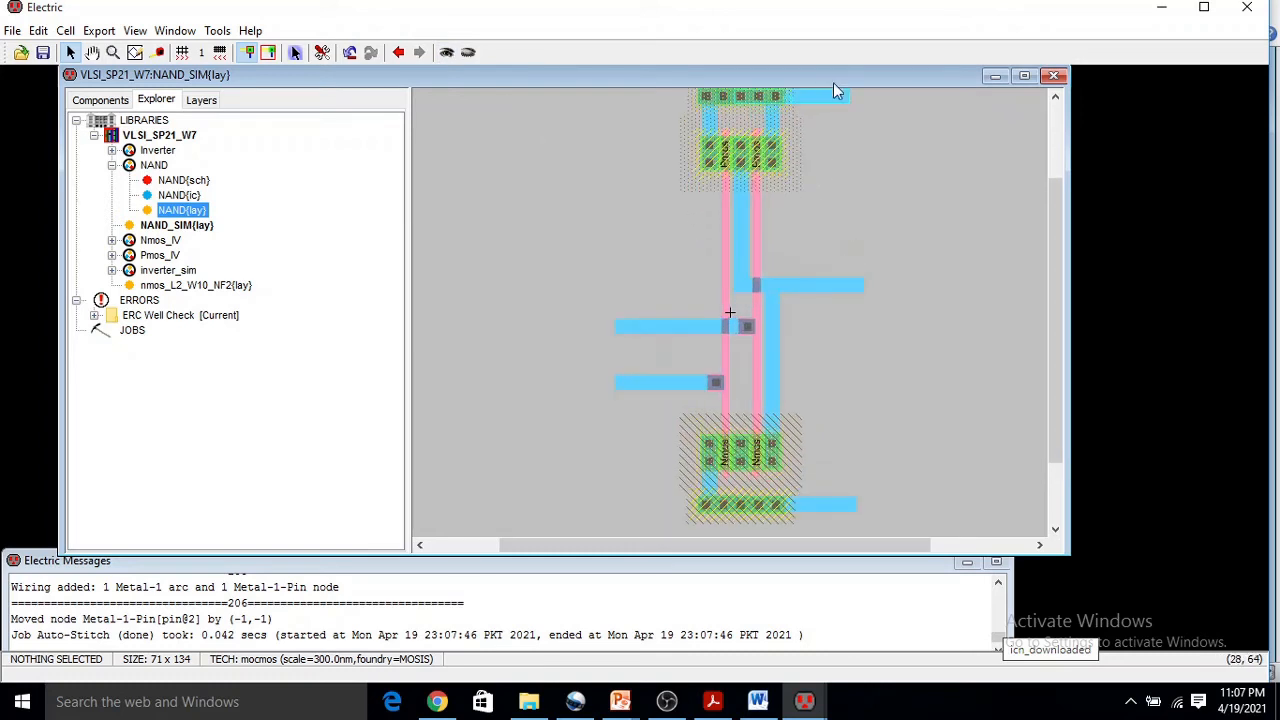
pyautogui.click(838, 97)
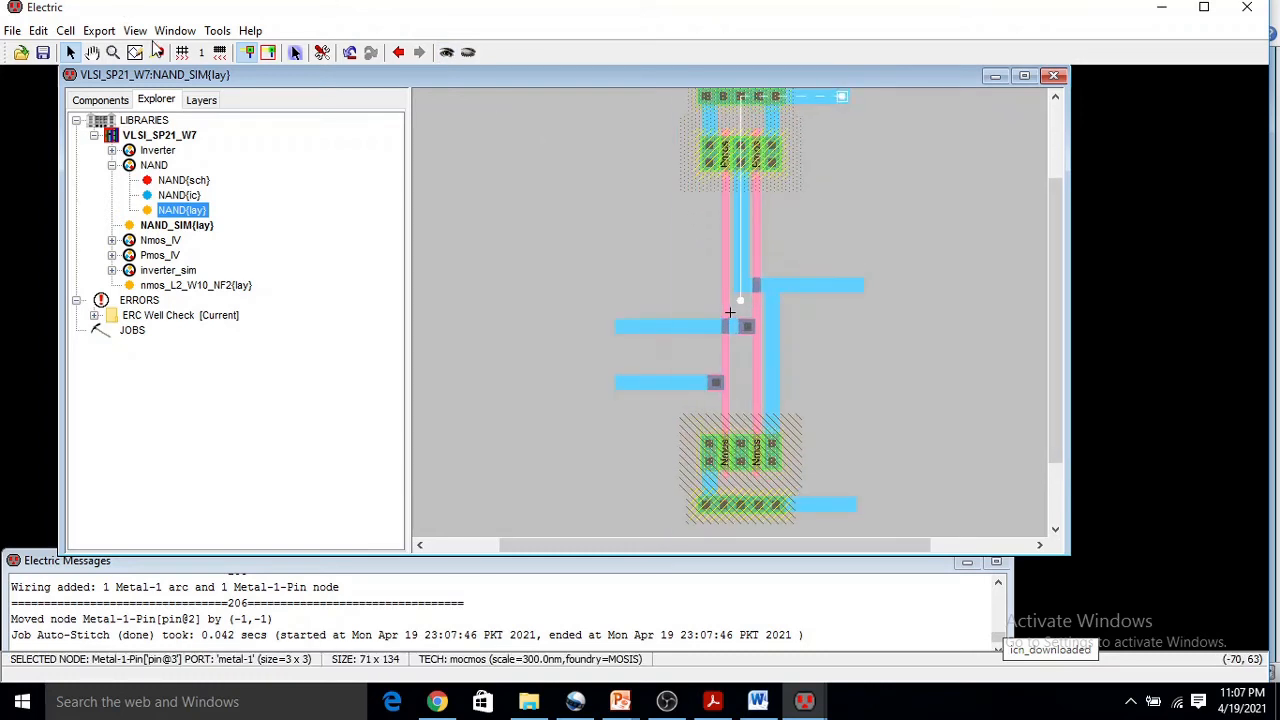
pyautogui.hotkey('ctrl', 'e')
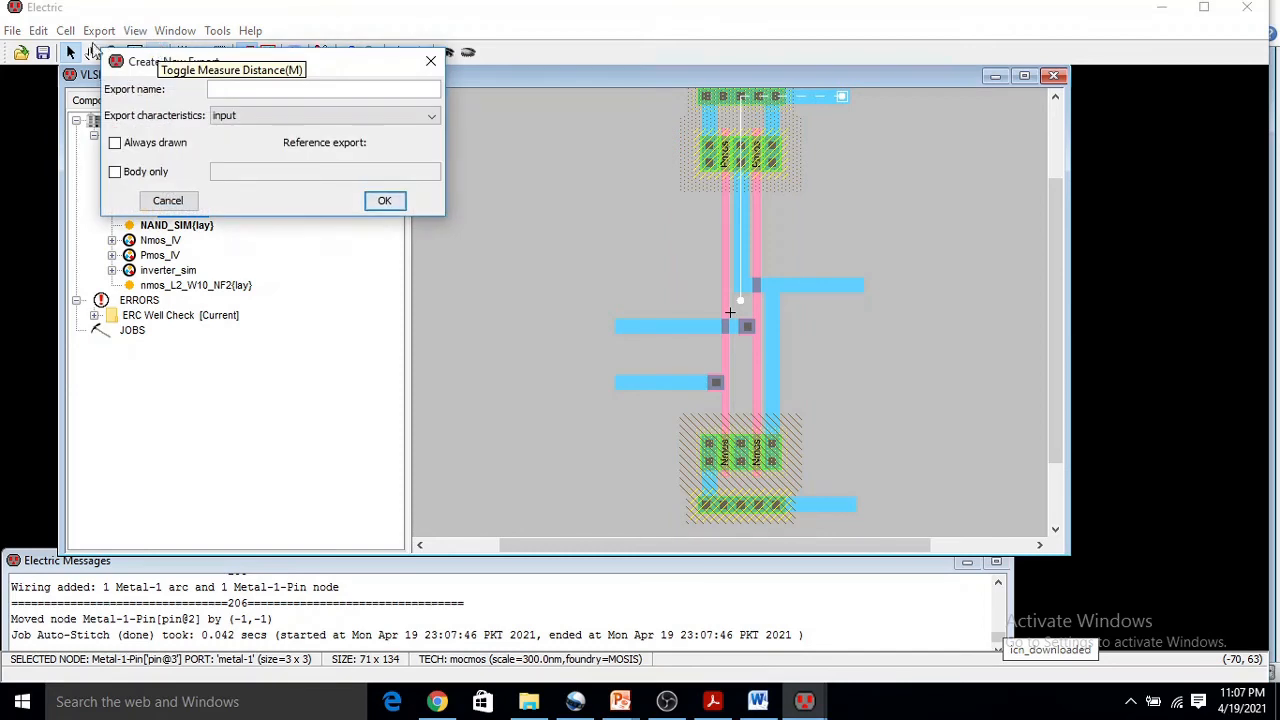
pyautogui.click(237, 119)
pyautogui.scroll(3, 264, 160)
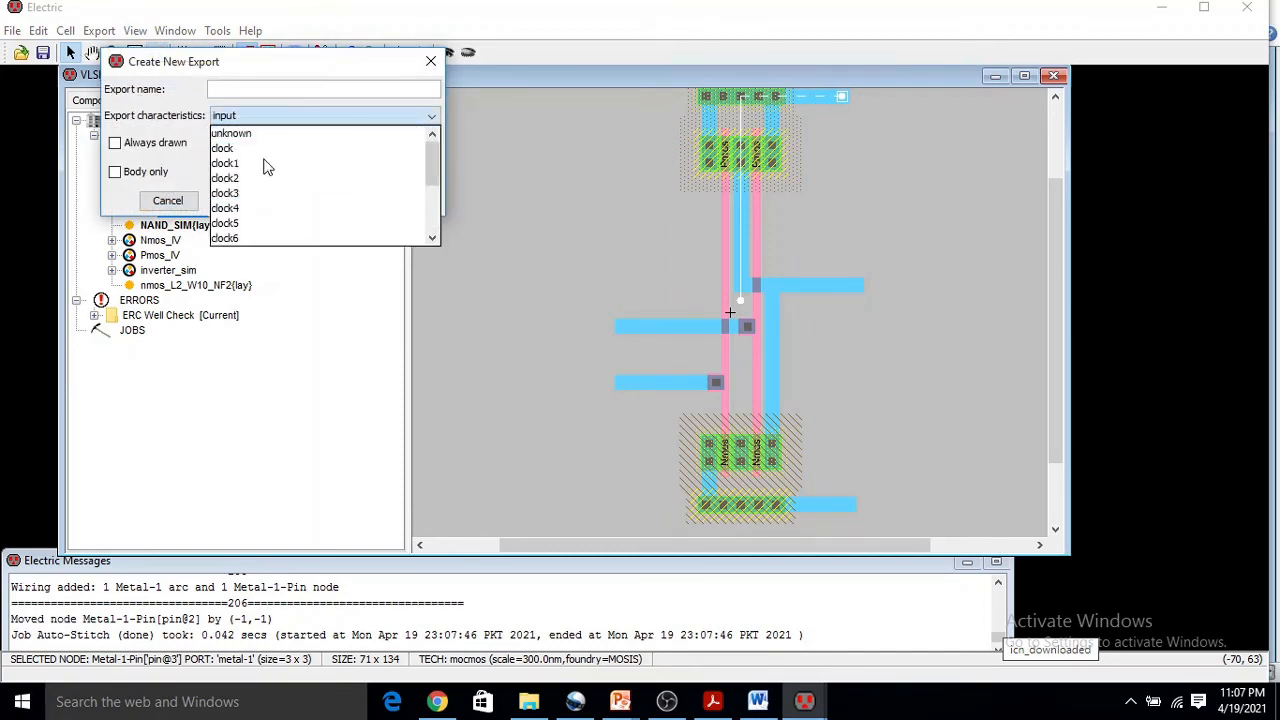
pyautogui.click(263, 137)
pyautogui.click(264, 89)
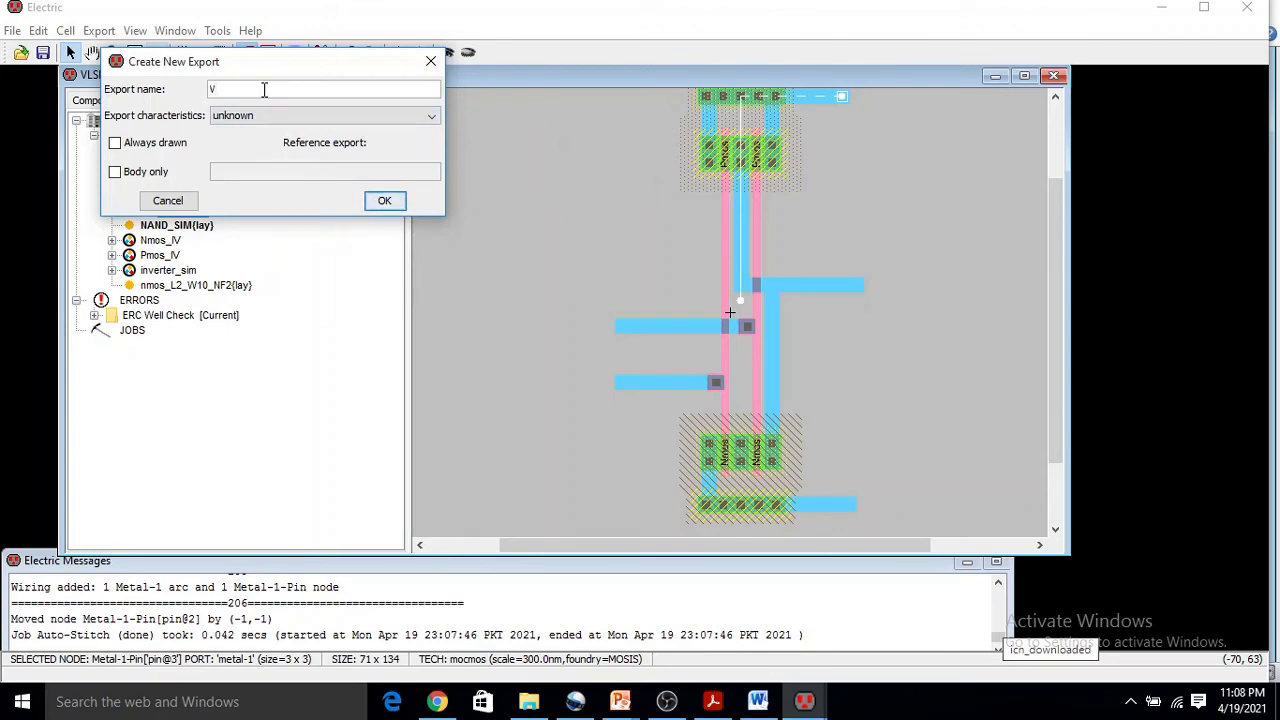
pyautogui.press('BackSpace')
pyautogui.write('vdd')
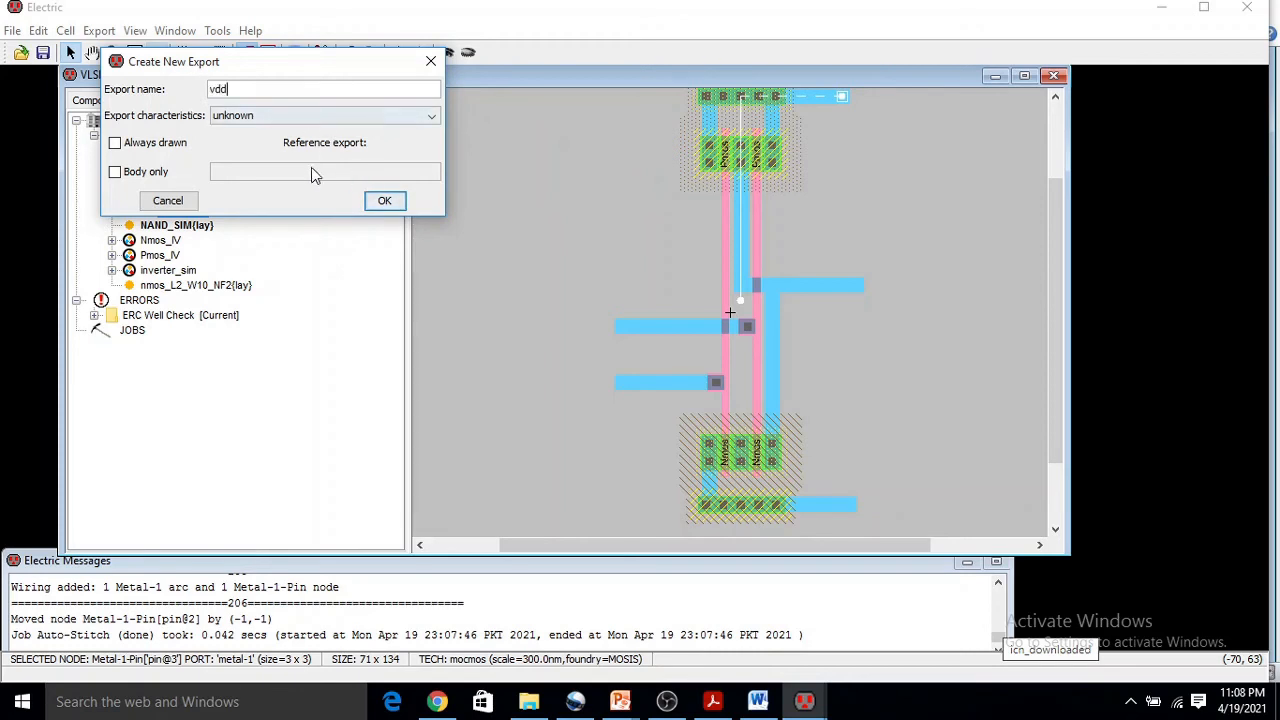
pyautogui.click(385, 201)
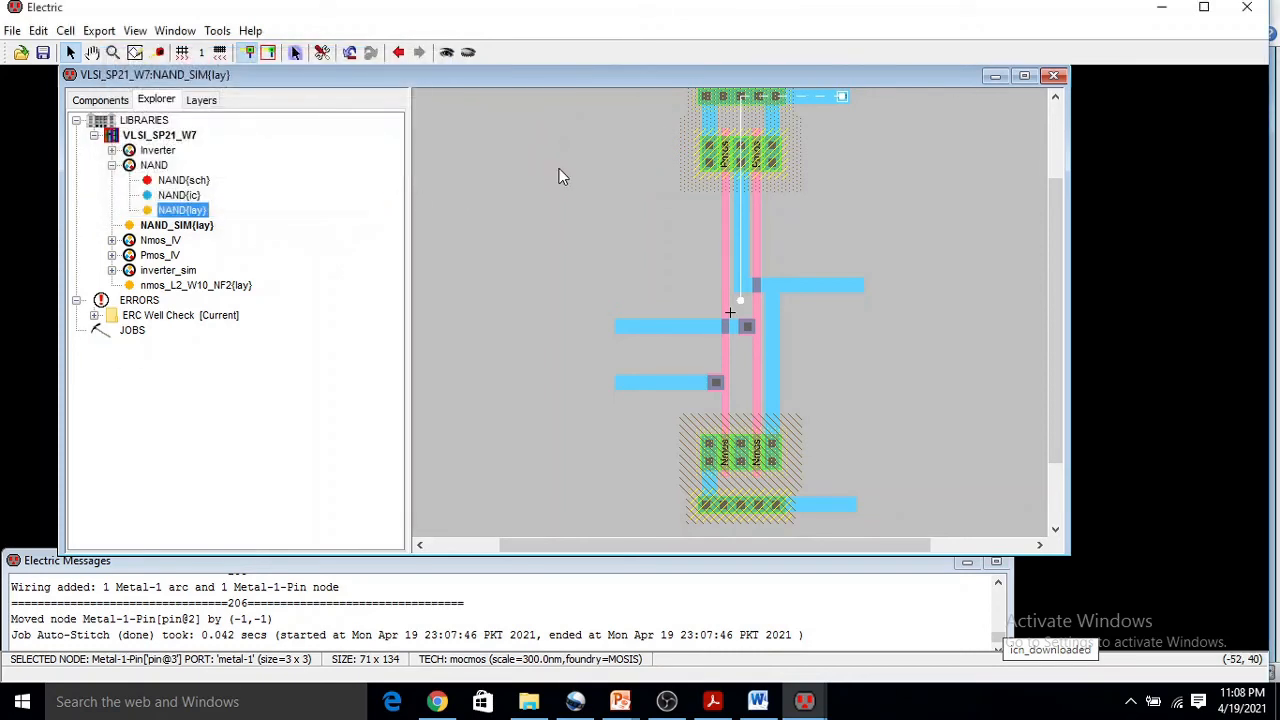
# - Set the vdd export label's text size to 6 units
pyautogui.doubleClick(837, 98)
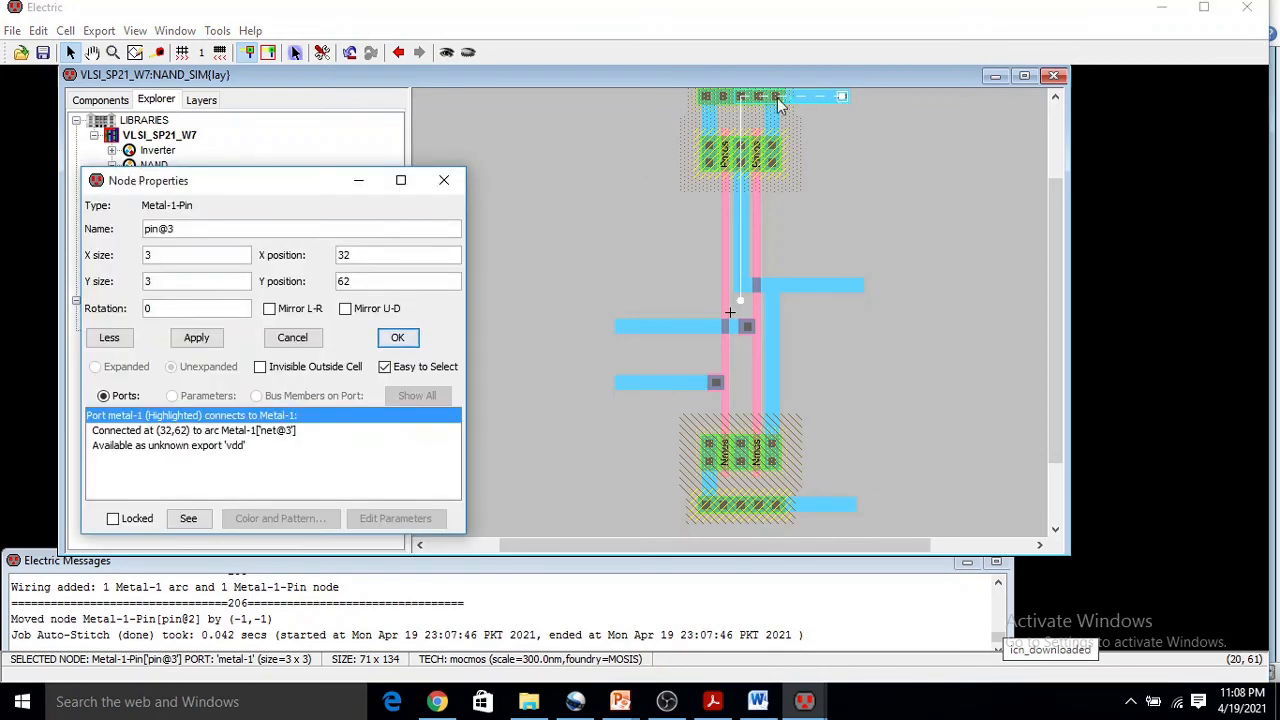
pyautogui.click(444, 180)
pyautogui.keyDown('ctrl'); pyautogui.scroll(1, 881, 156); pyautogui.keyUp('ctrl')
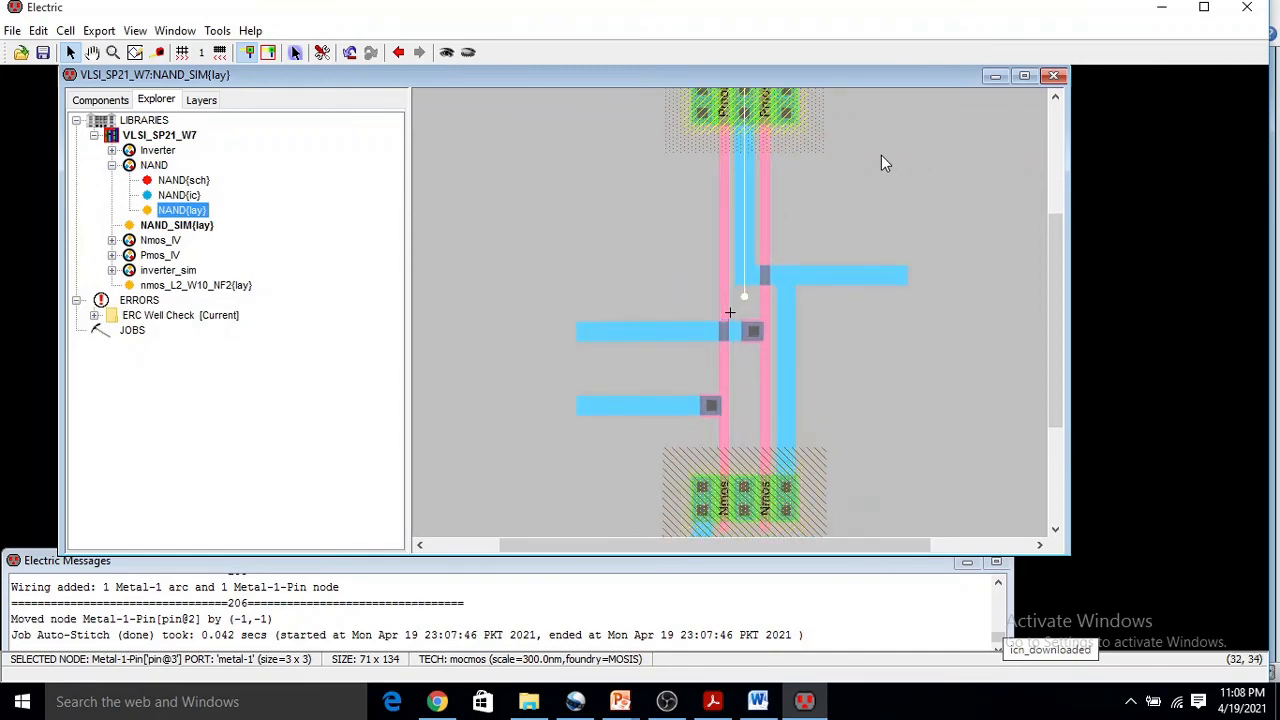
pyautogui.scroll(2, 881, 156)
pyautogui.keyDown('ctrl'); pyautogui.scroll(1, 906, 295); pyautogui.keyUp('ctrl')
pyautogui.keyDown('ctrl'); pyautogui.scroll(1, 906, 295); pyautogui.keyUp('ctrl')
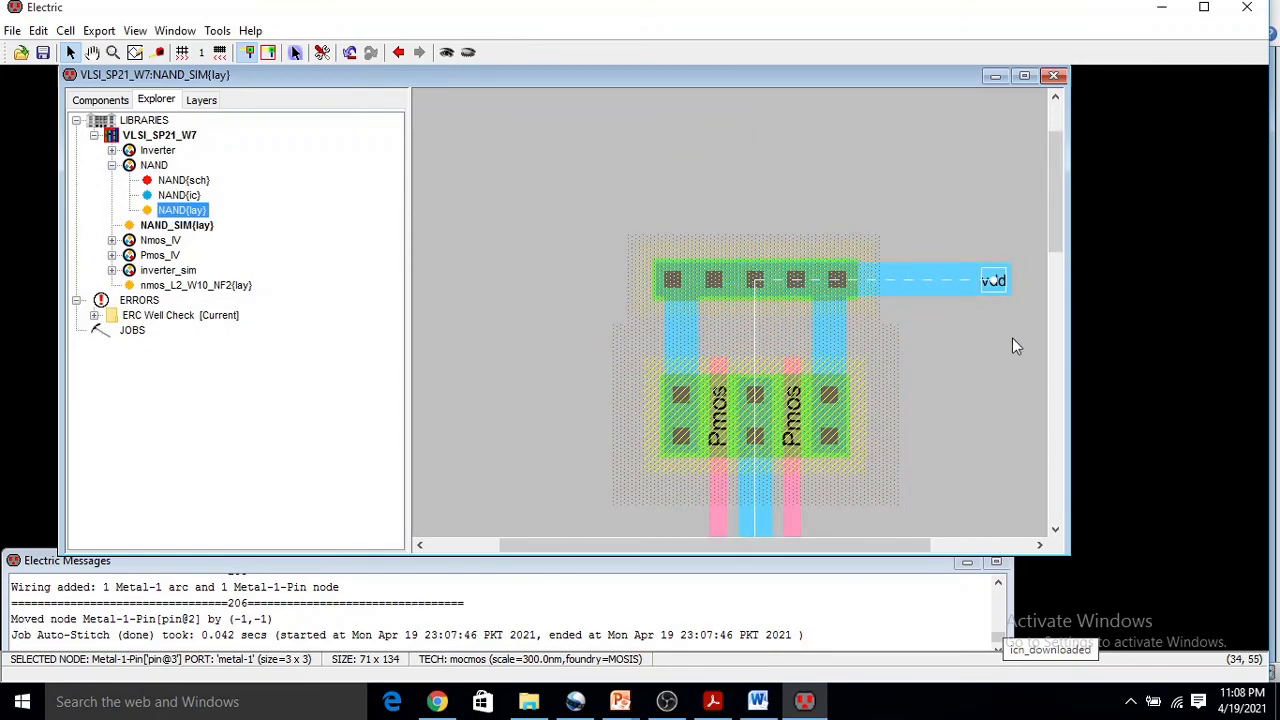
pyautogui.click(1012, 338)
pyautogui.click(1008, 292)
pyautogui.click(1010, 297)
pyautogui.click(1008, 293)
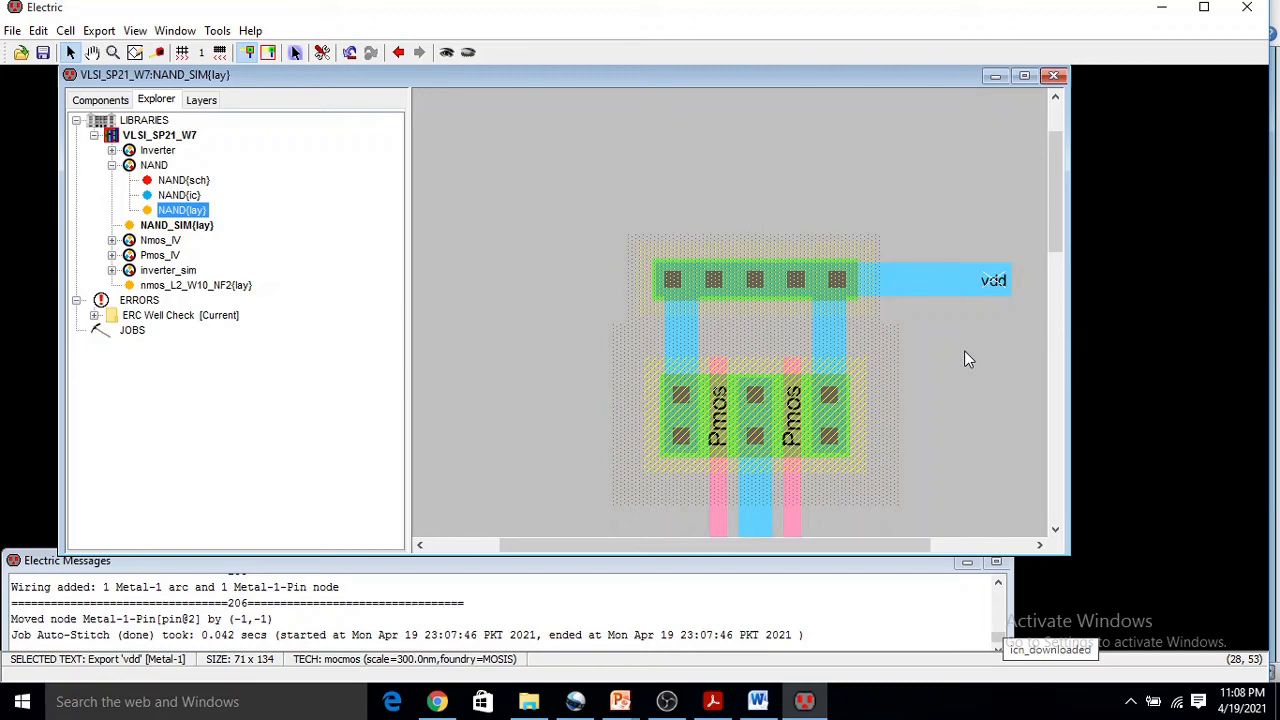
pyautogui.hotkey('ctrl', 'i')
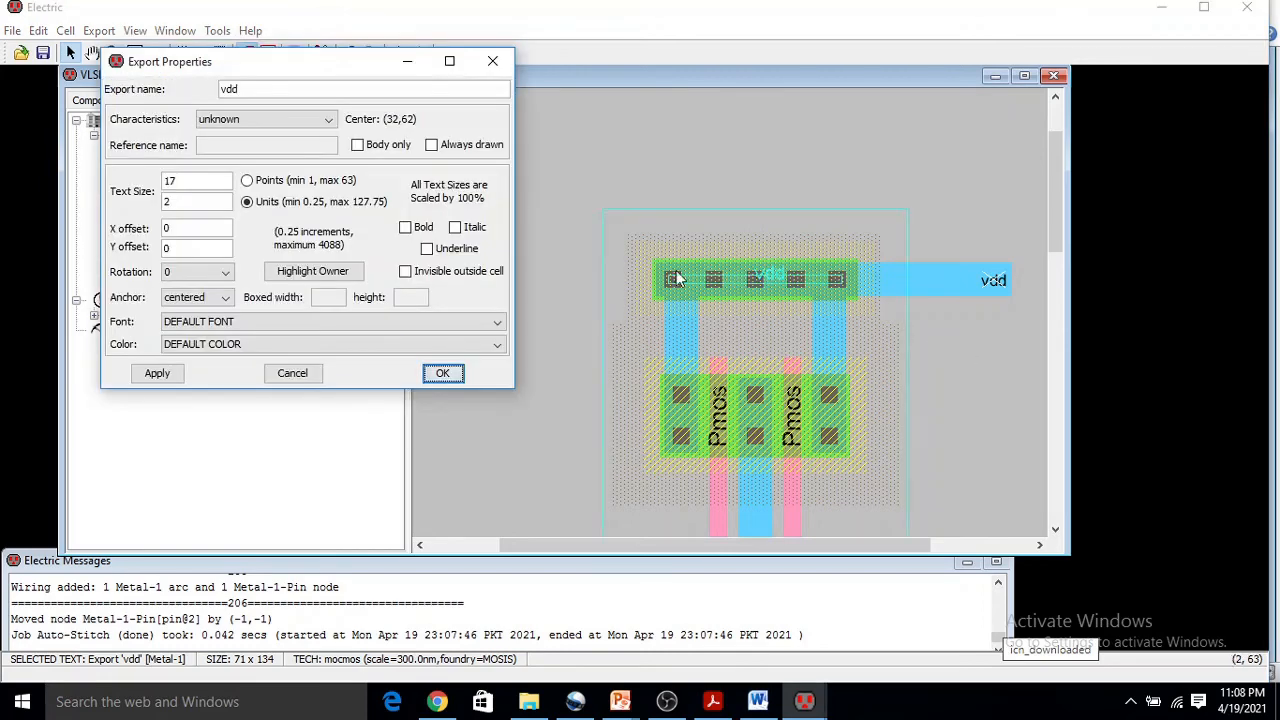
pyautogui.click(202, 199)
pyautogui.press('BackSpace')
pyautogui.write('6')
pyautogui.click(443, 373)
pyautogui.click(571, 180)
# - Create an export named out with the output characteristic on the end pin of the output arc
pyautogui.keyDown('ctrl'); pyautogui.scroll(-4, 571, 182); pyautogui.keyUp('ctrl')
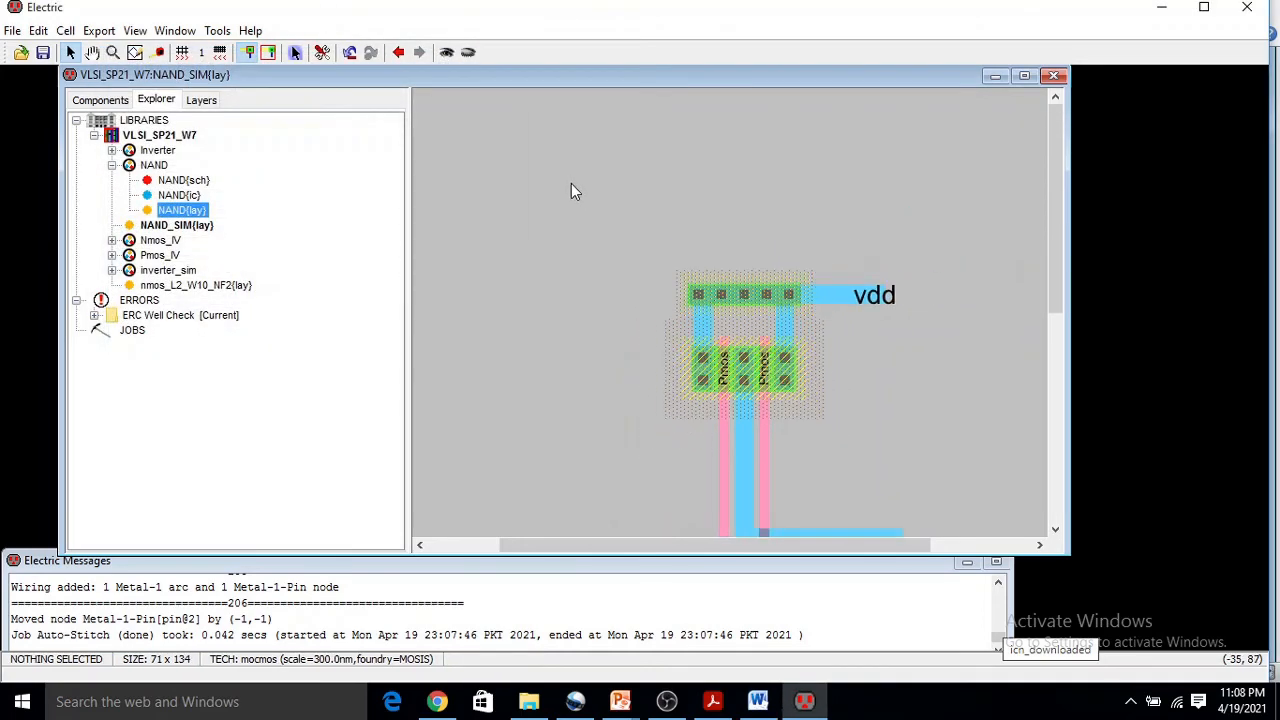
pyautogui.scroll(-5, 821, 286)
pyautogui.scroll(3, 821, 289)
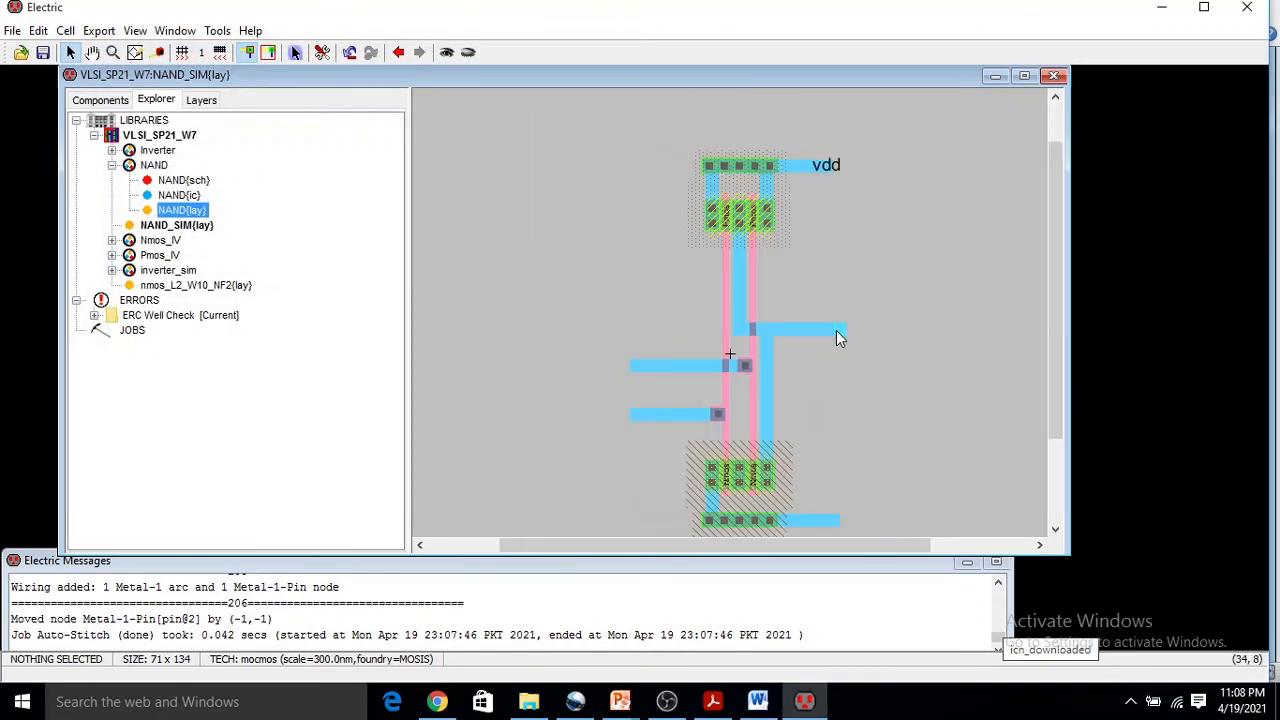
pyautogui.click(840, 331)
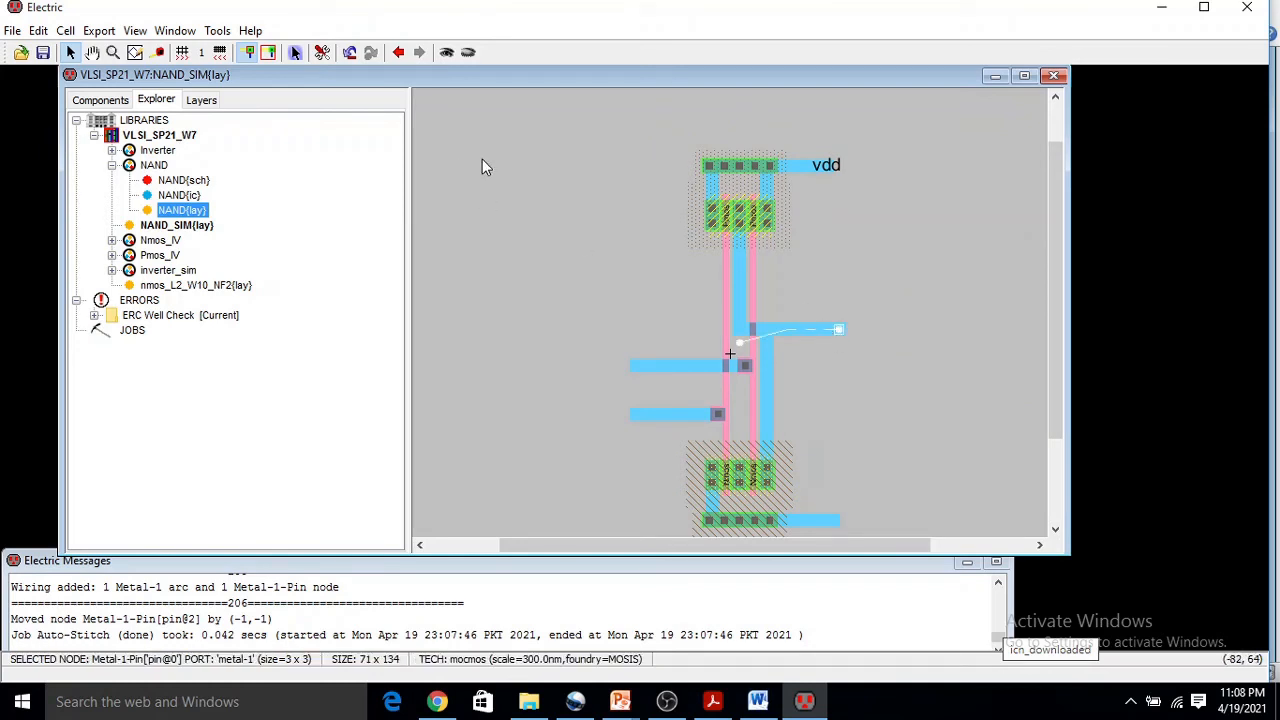
pyautogui.hotkey('ctrl', 'e')
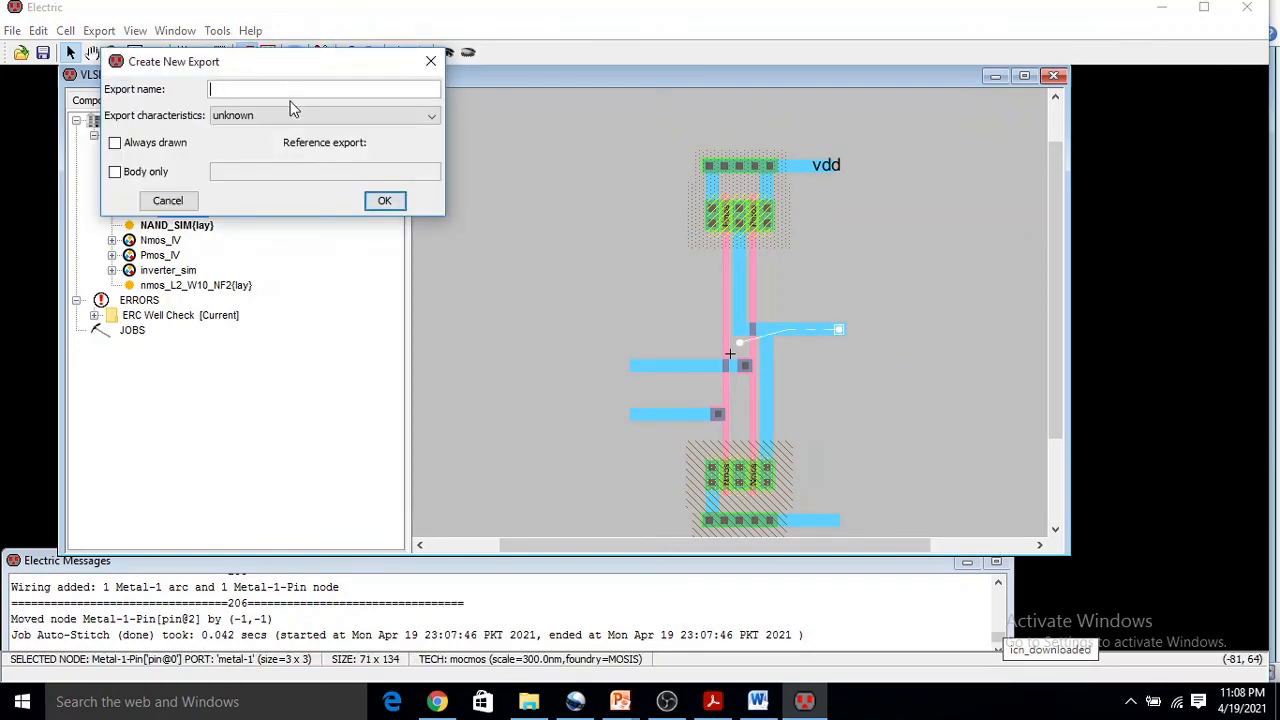
pyautogui.click(294, 114)
pyautogui.press('o')
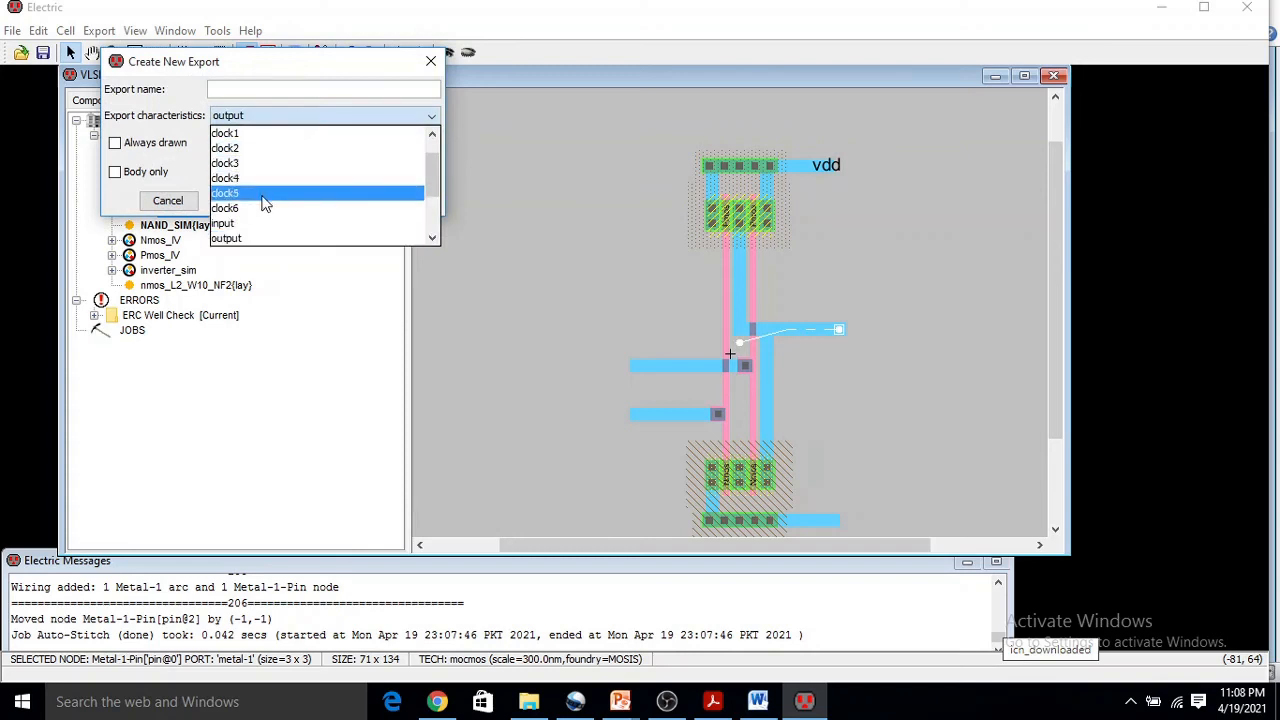
pyautogui.click(260, 238)
pyautogui.click(244, 88)
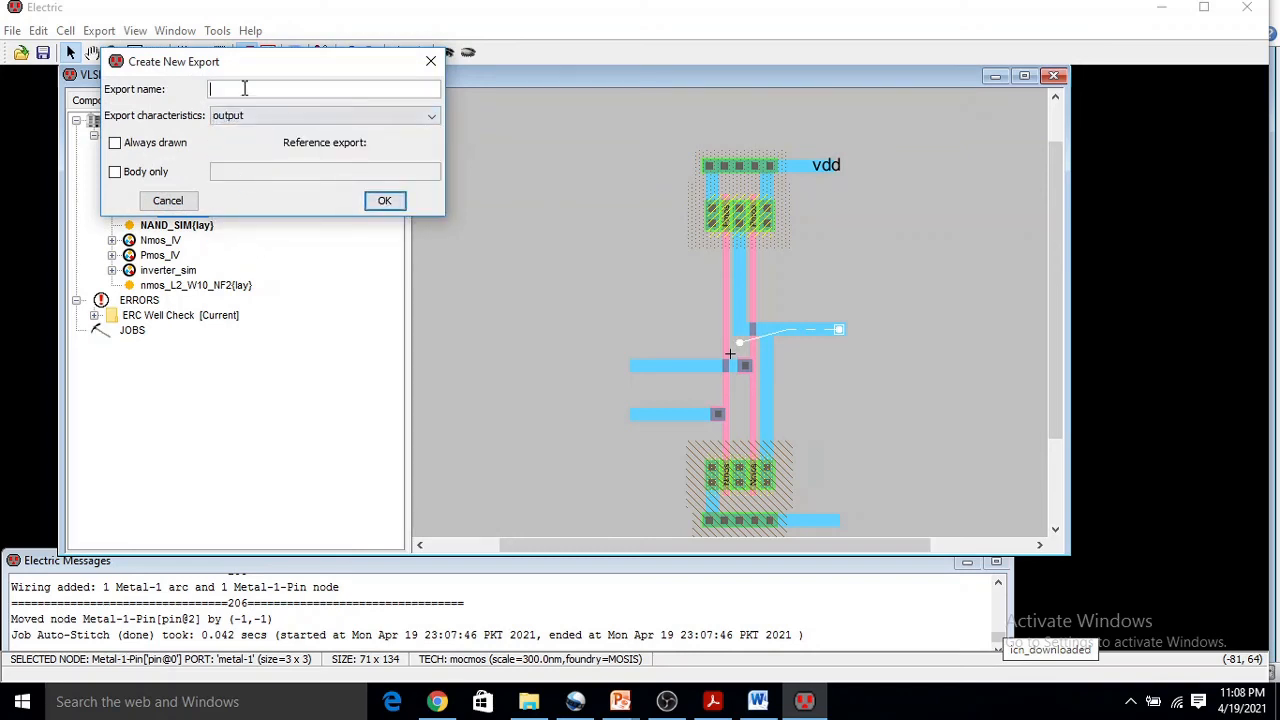
pyautogui.write('out')
pyautogui.click(378, 200)
pyautogui.click(911, 327)
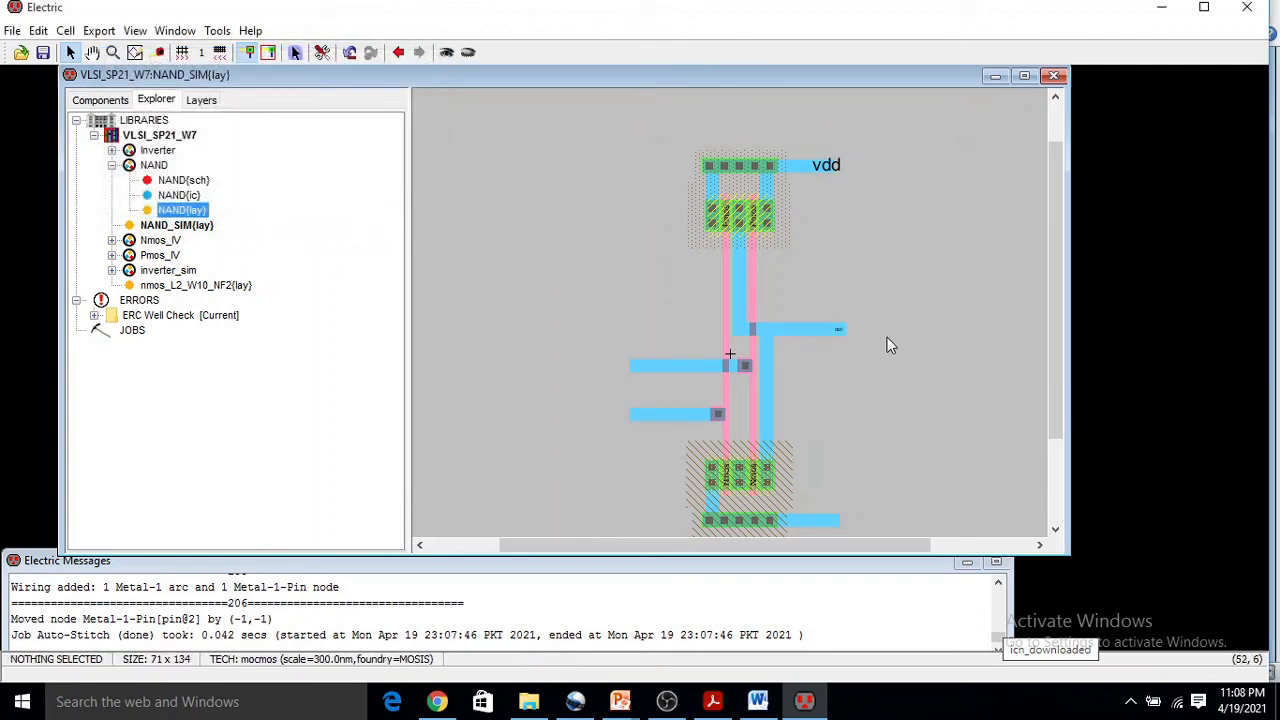
# - Create an export named gnd with the unknown characteristic on the end pin of the gnd arc
pyautogui.click(834, 521)
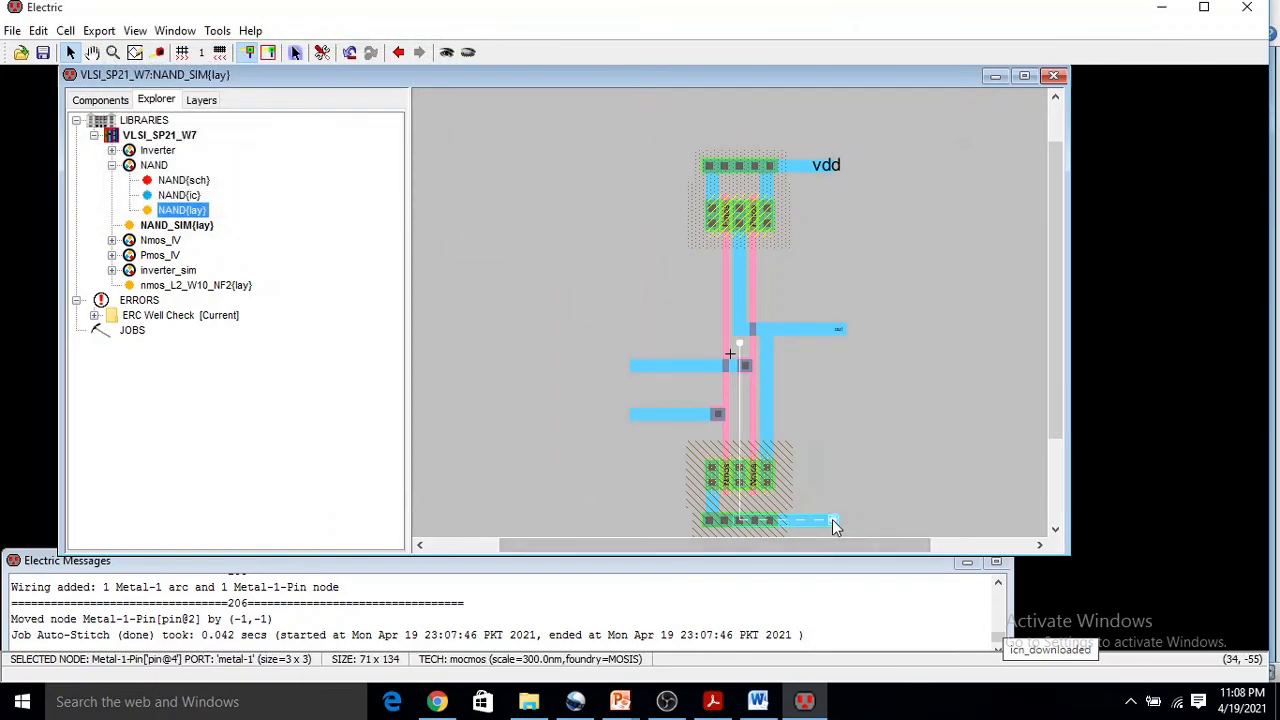
pyautogui.hotkey('ctrl', 'e')
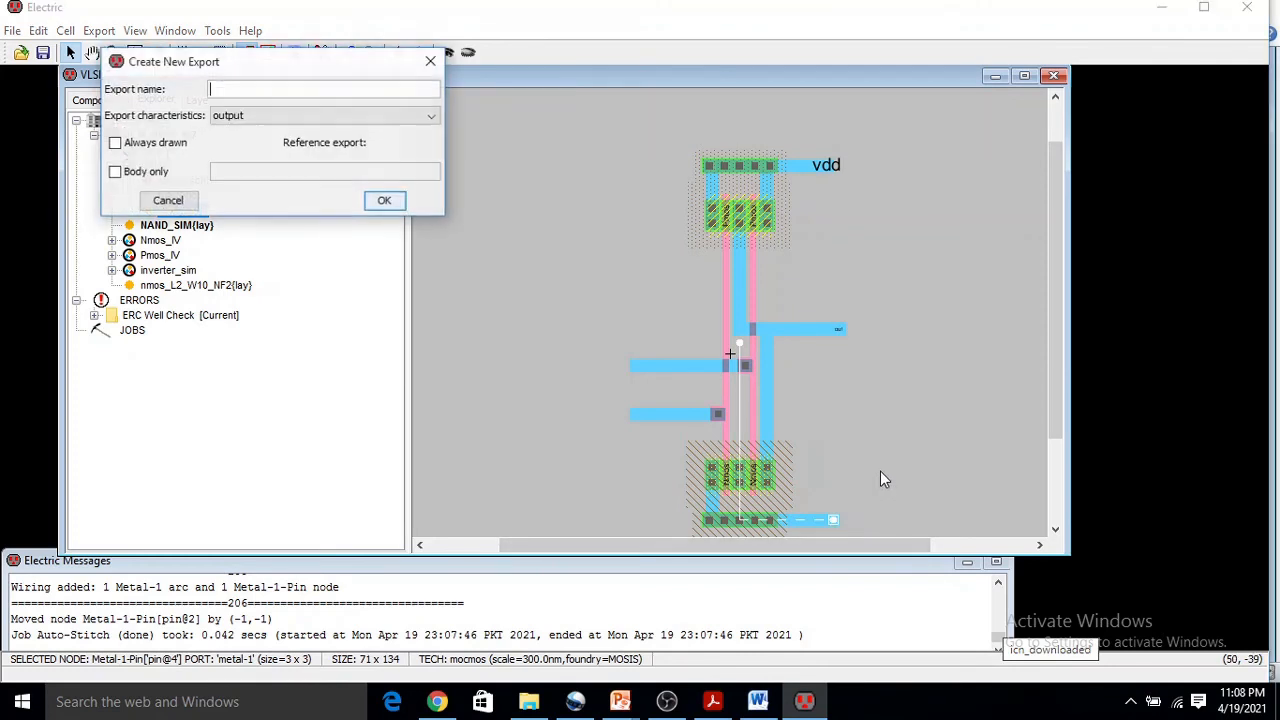
pyautogui.click(278, 116)
pyautogui.scroll(1, 341, 223)
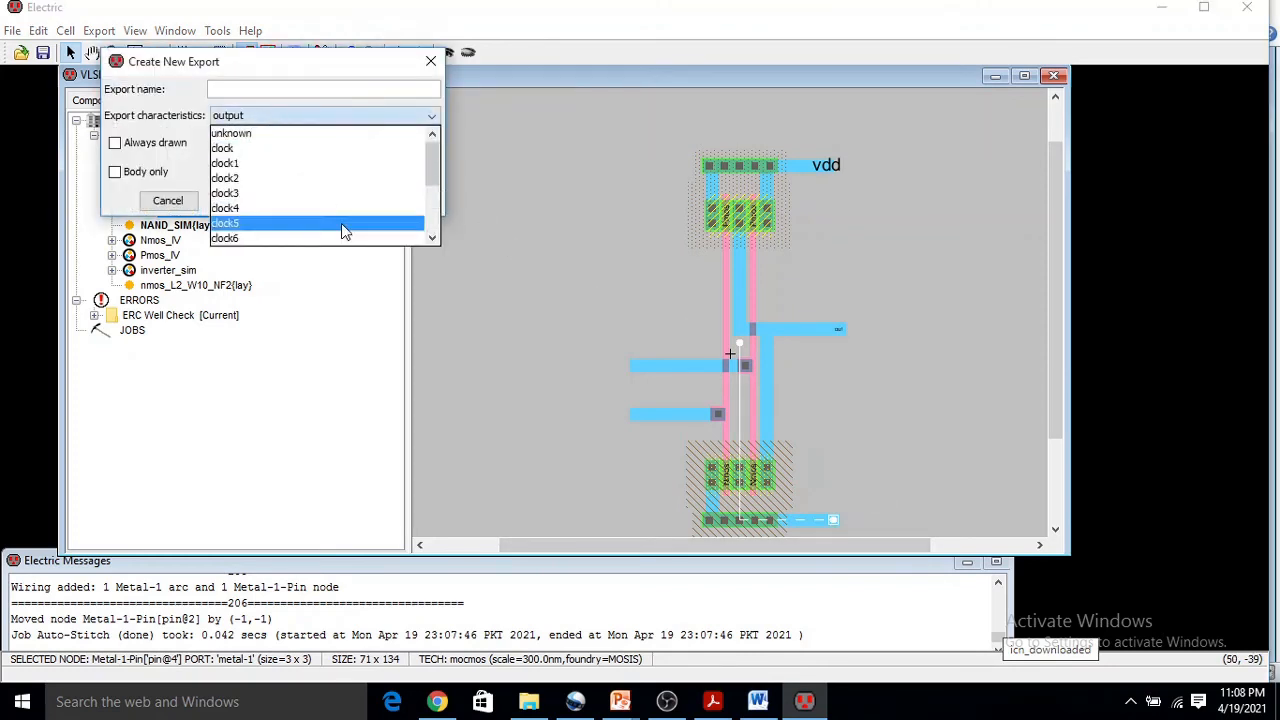
pyautogui.click(260, 133)
pyautogui.click(264, 89)
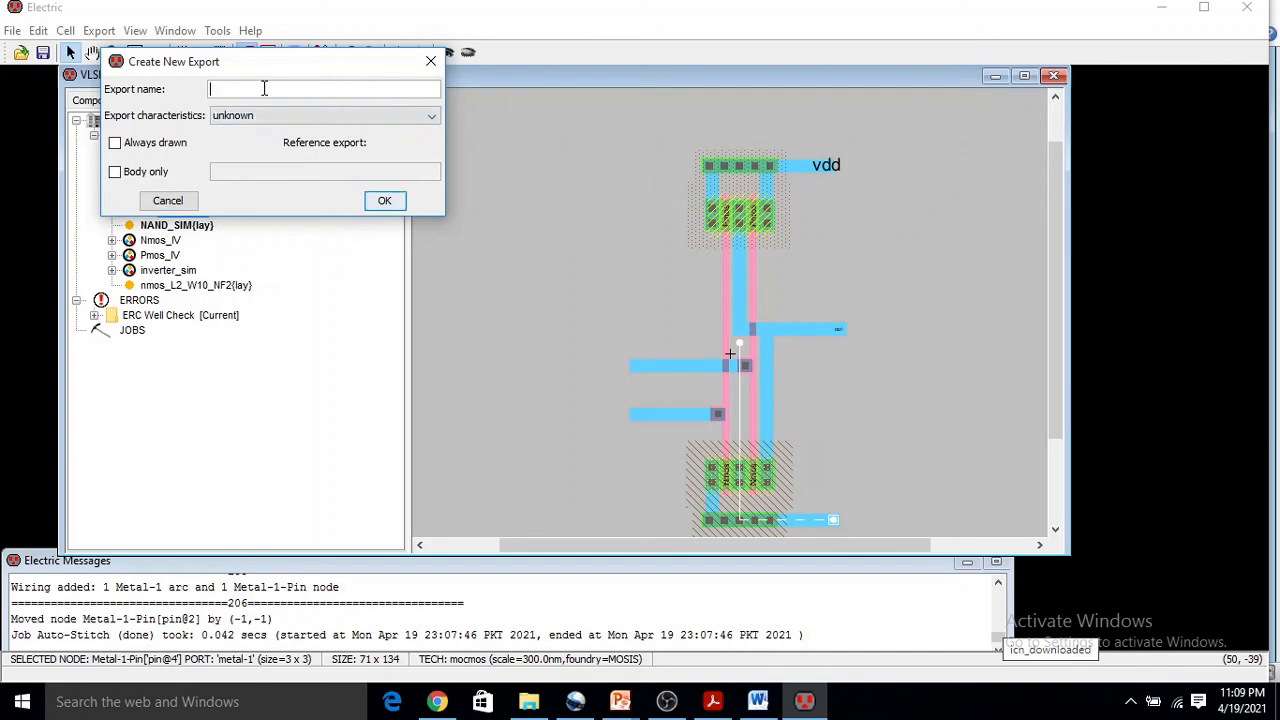
pyautogui.write('gnd')
pyautogui.click(380, 202)
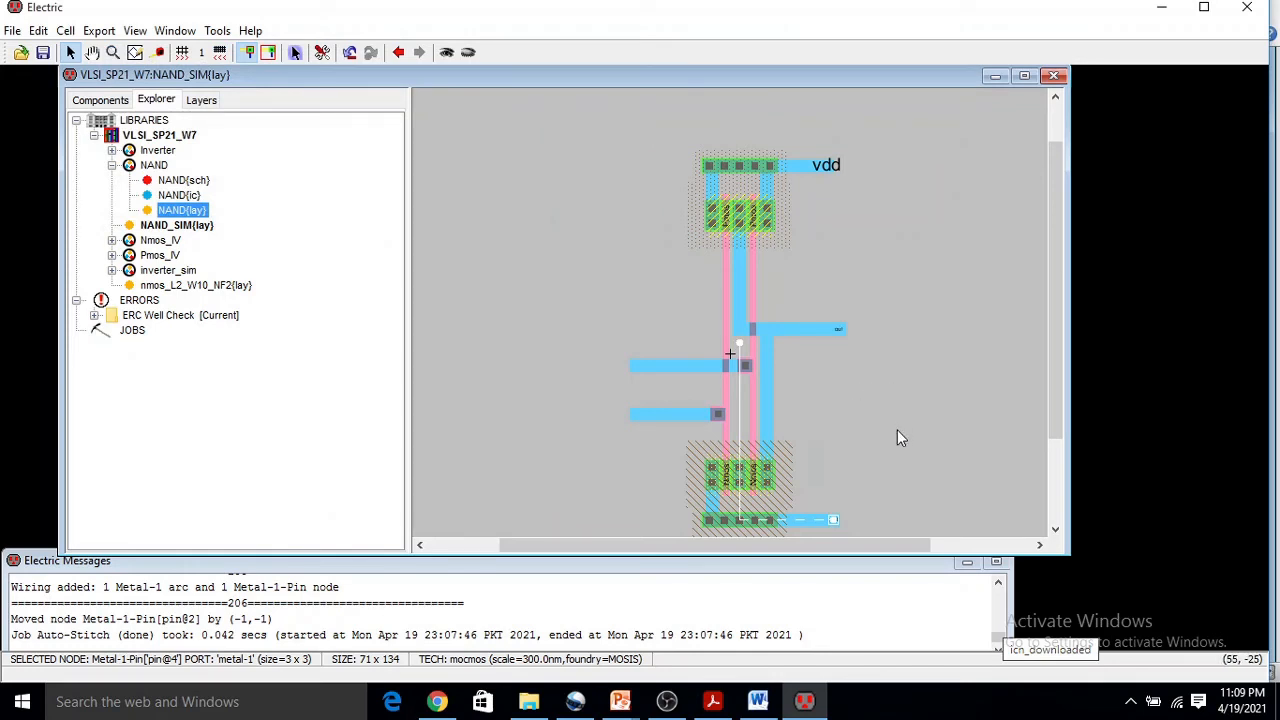
# - Set the text size of the gnd and out export labels together to 6 units, leaving their arcs and pins out of the change
pyautogui.scroll(-3, 899, 424)
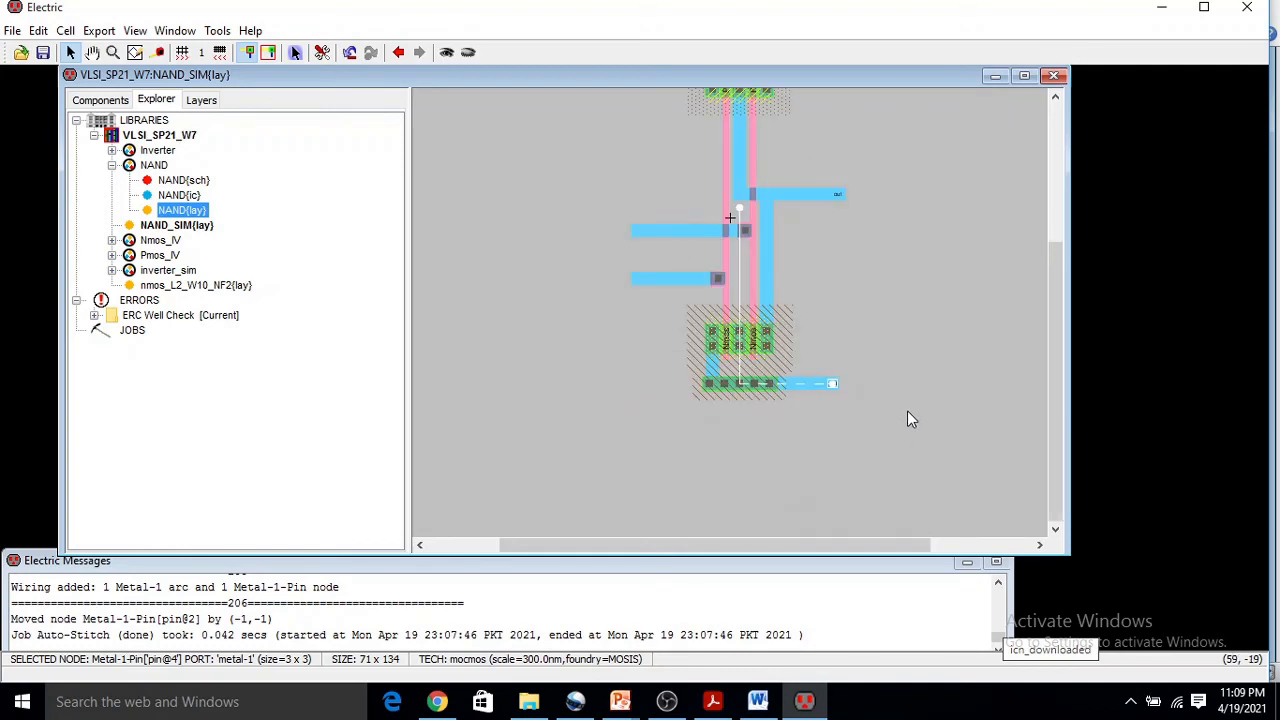
pyautogui.keyDown('ctrl'); pyautogui.scroll(3, 909, 398); pyautogui.keyUp('ctrl')
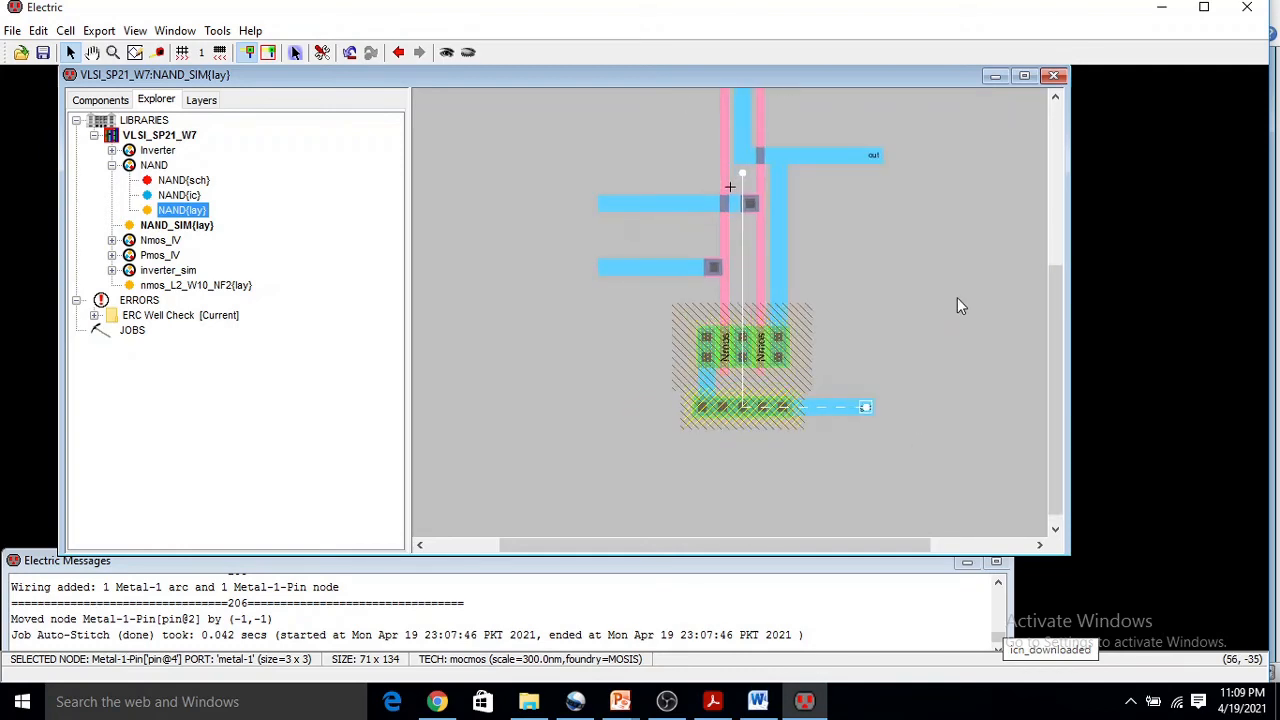
pyautogui.click(937, 139)
pyautogui.moveTo(933, 123); pyautogui.dragTo(844, 471)
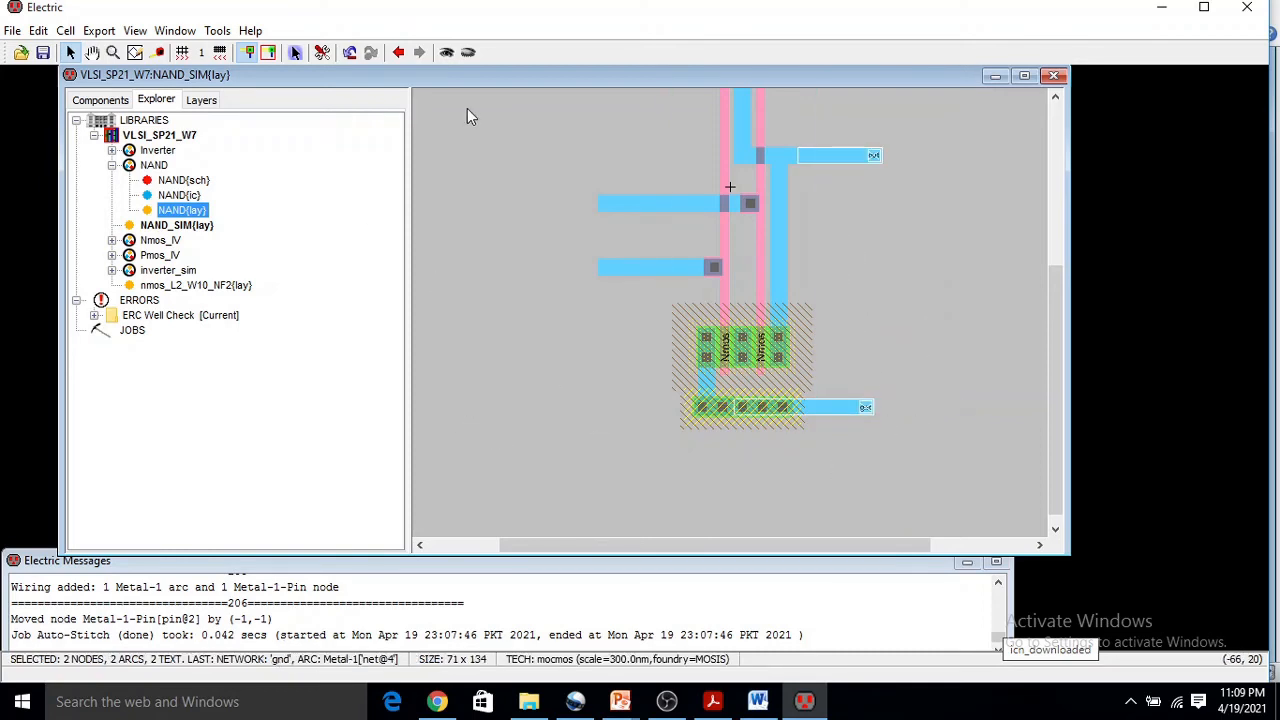
pyautogui.hotkey('ctrl', 'i')
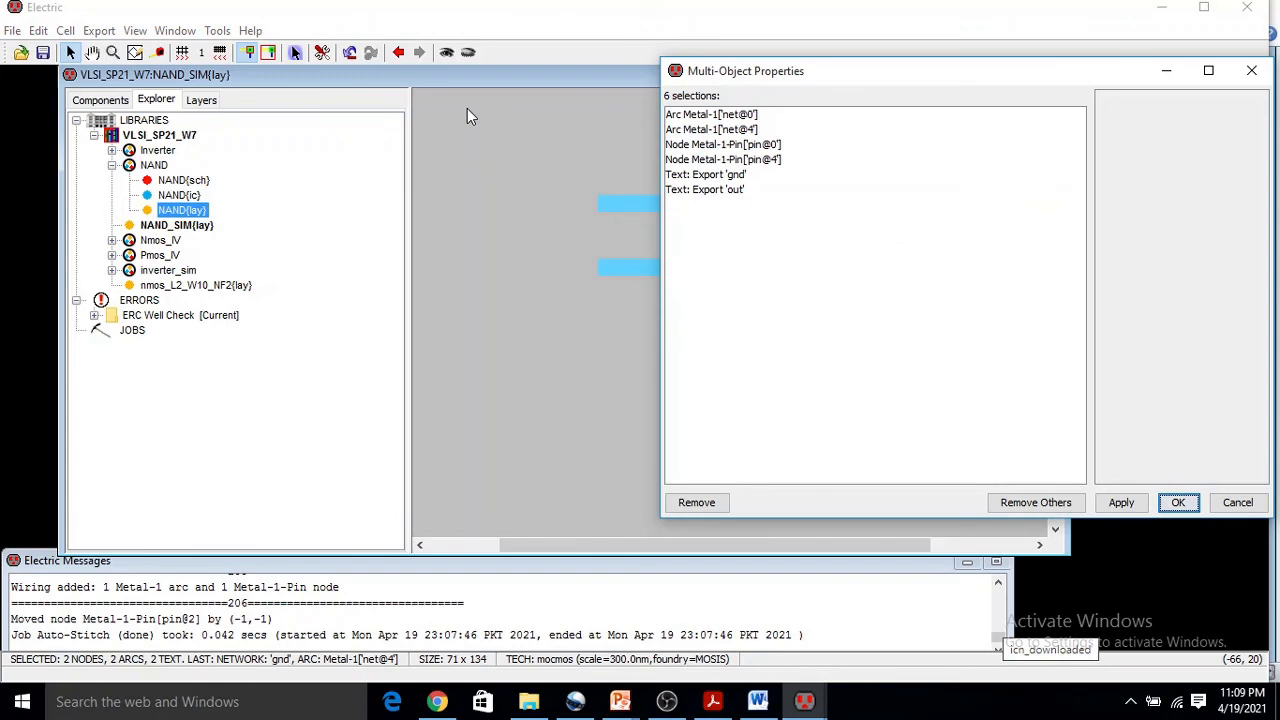
pyautogui.click(742, 115)
pyautogui.keyDown('shift'); pyautogui.click(744, 160); pyautogui.keyUp('shift')
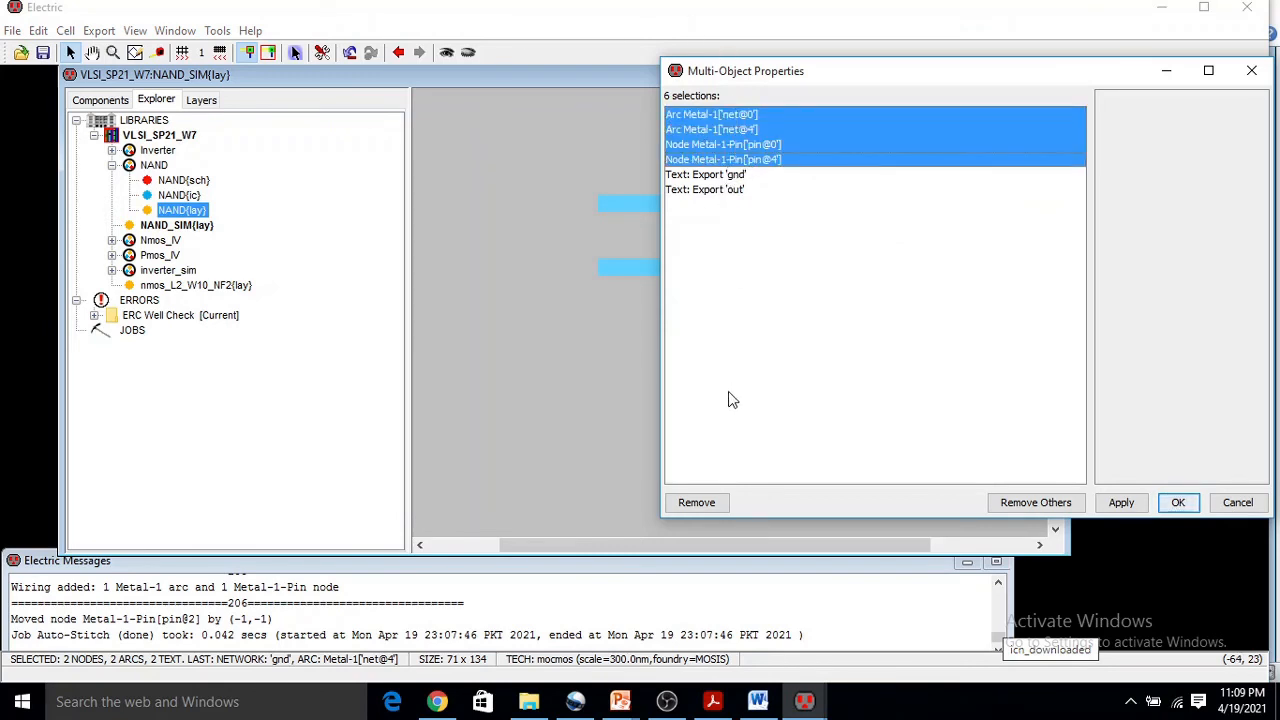
pyautogui.click(700, 503)
pyautogui.click(718, 115)
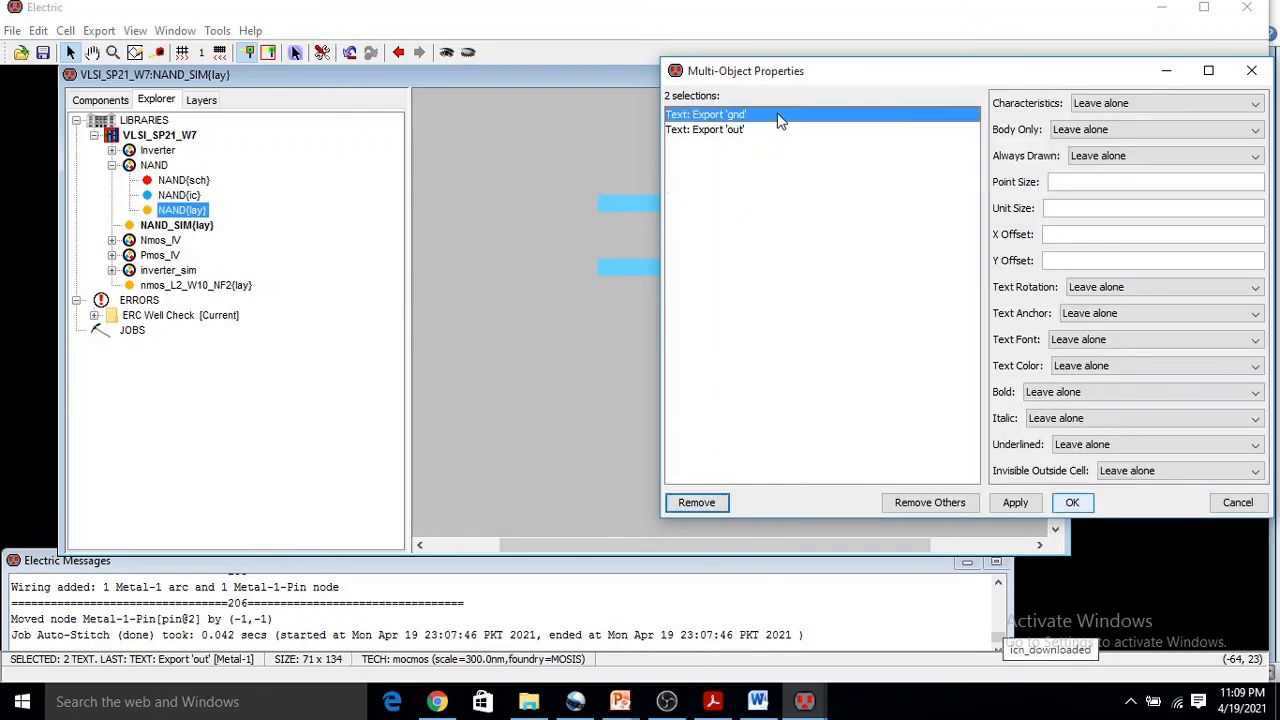
pyautogui.click(730, 131)
pyautogui.click(728, 116)
pyautogui.keyDown('shift'); pyautogui.click(728, 131); pyautogui.keyUp('shift')
pyautogui.click(1073, 209)
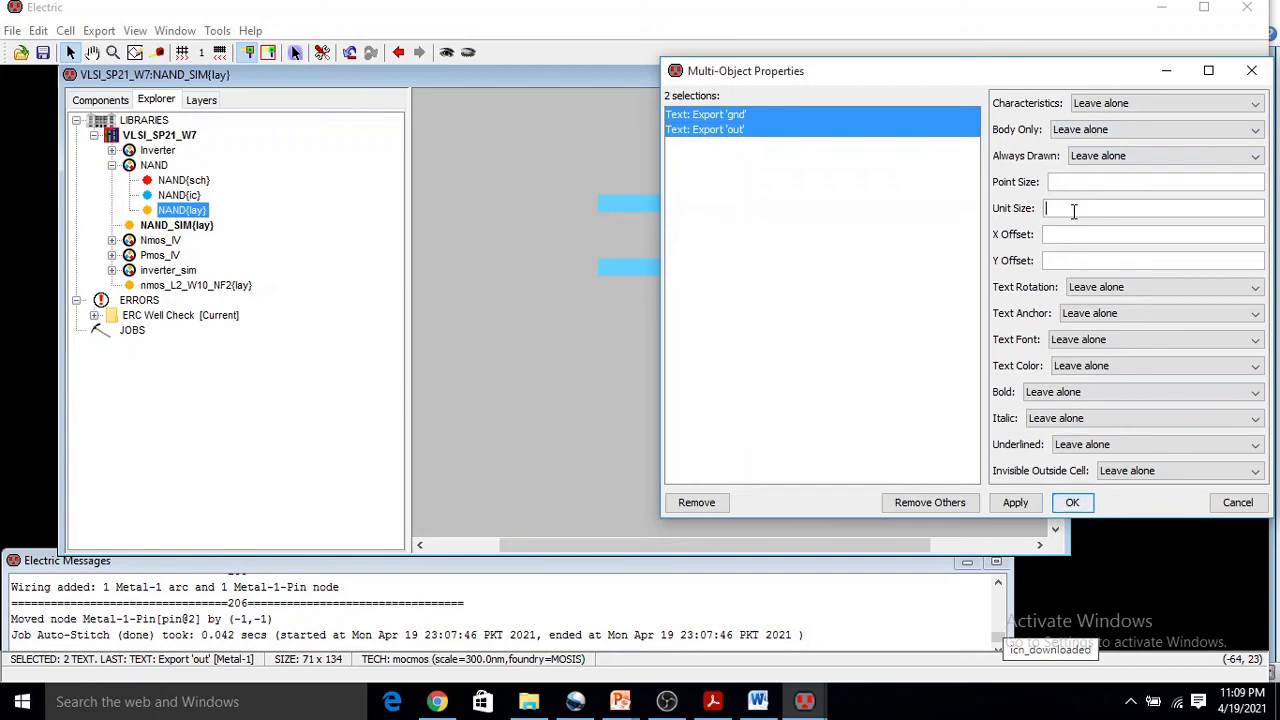
pyautogui.write('10')
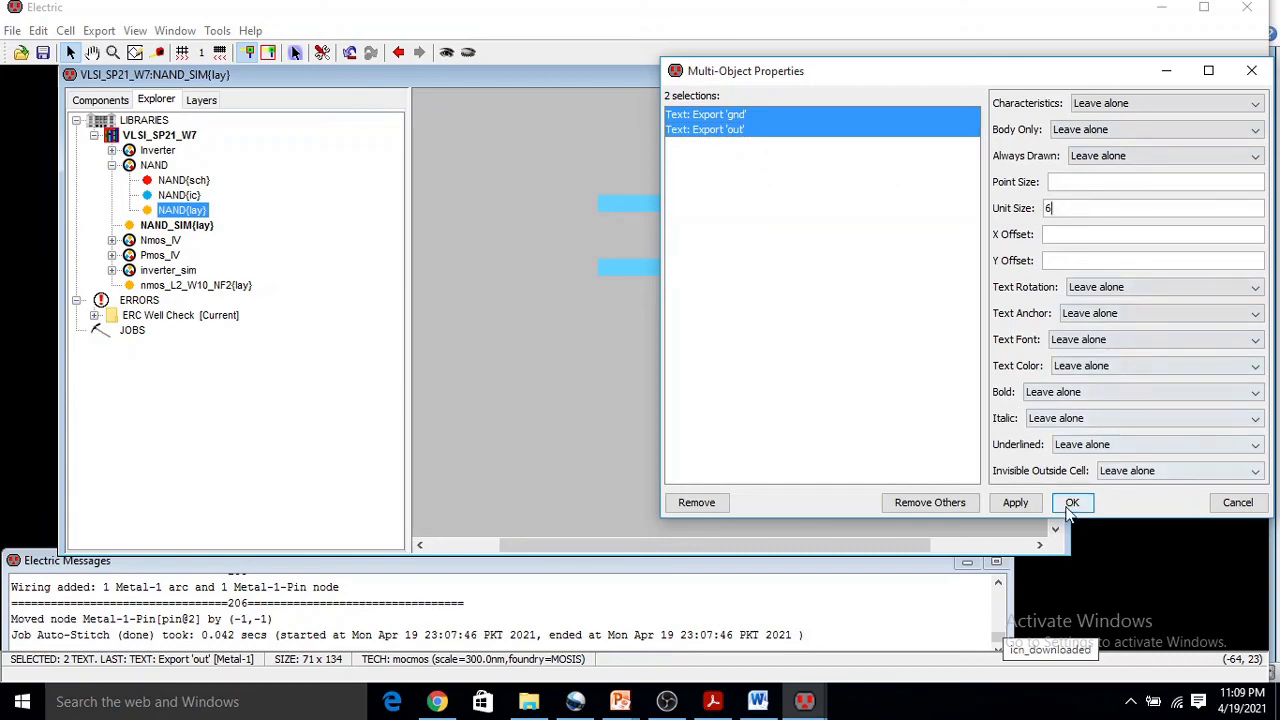
pyautogui.click(1071, 502)
# - Create an export named A with the input characteristic on the end pin of the upper input arc
pyautogui.keyDown('ctrl'); pyautogui.scroll(-6, 898, 327); pyautogui.keyUp('ctrl')
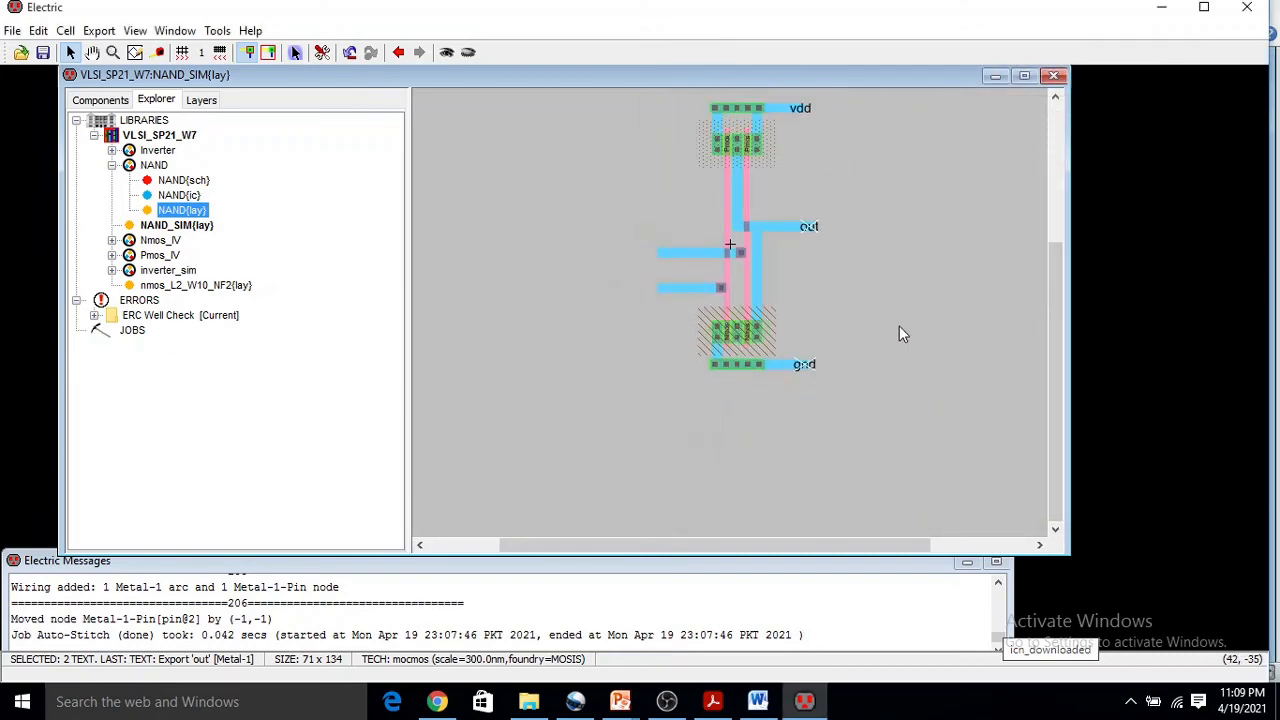
pyautogui.click(660, 252)
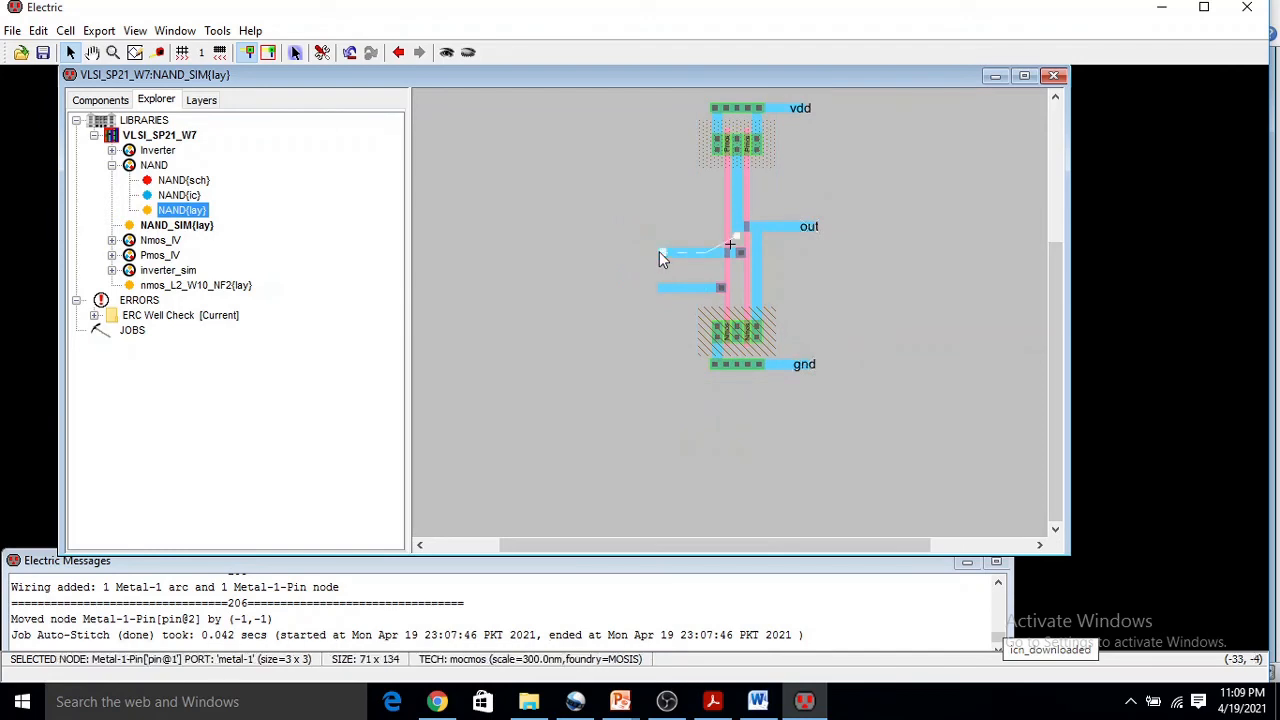
pyautogui.hotkey('ctrl', 'e')
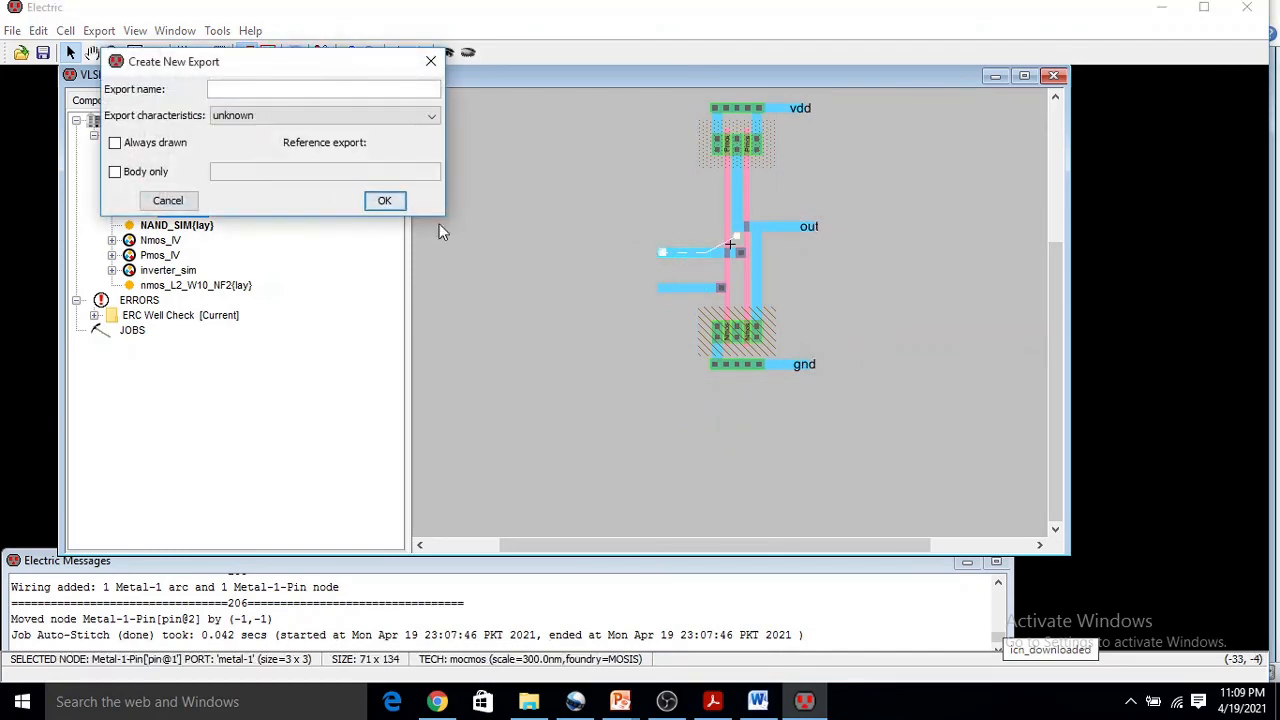
pyautogui.click(338, 116)
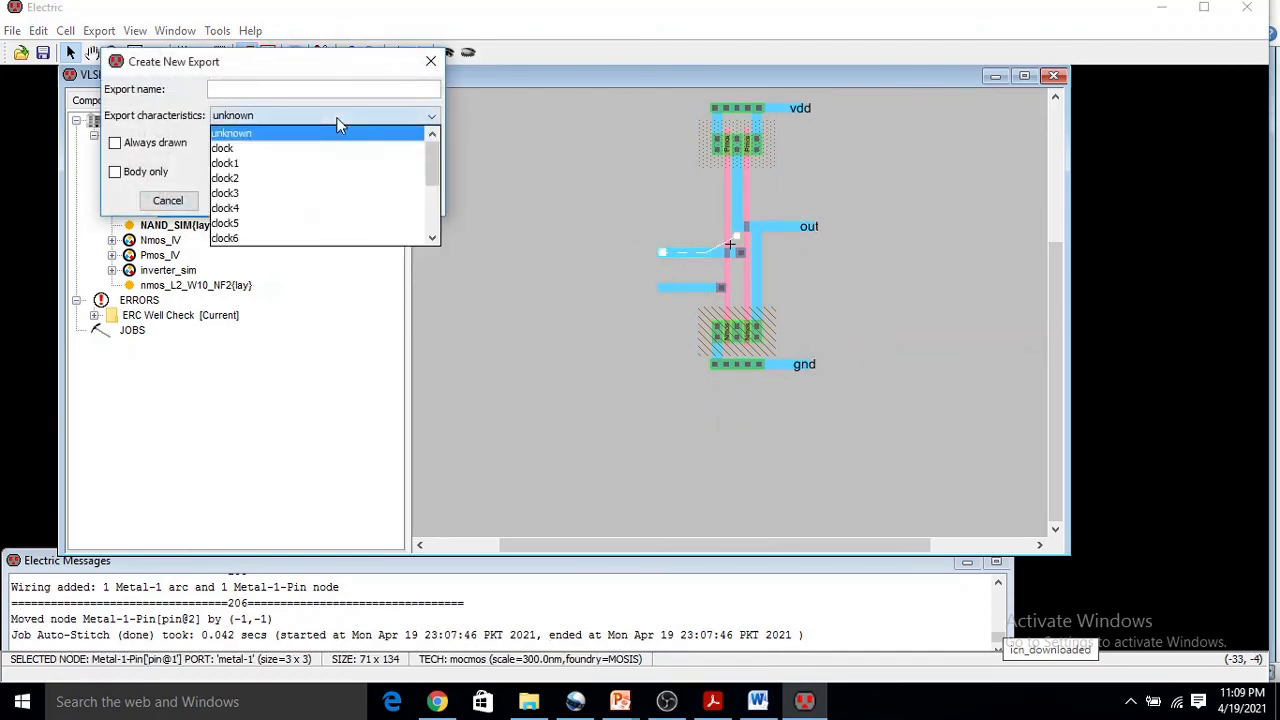
pyautogui.press('i')
pyautogui.click(286, 90)
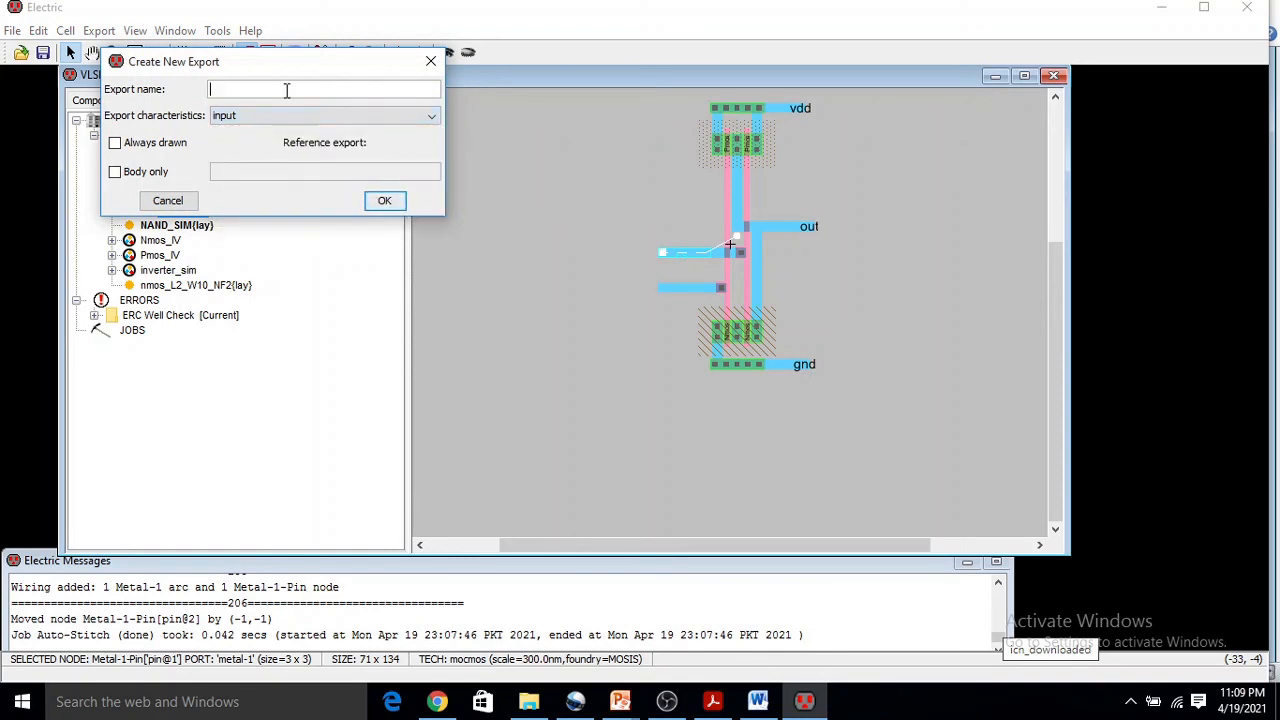
pyautogui.write('A')
pyautogui.click(388, 201)
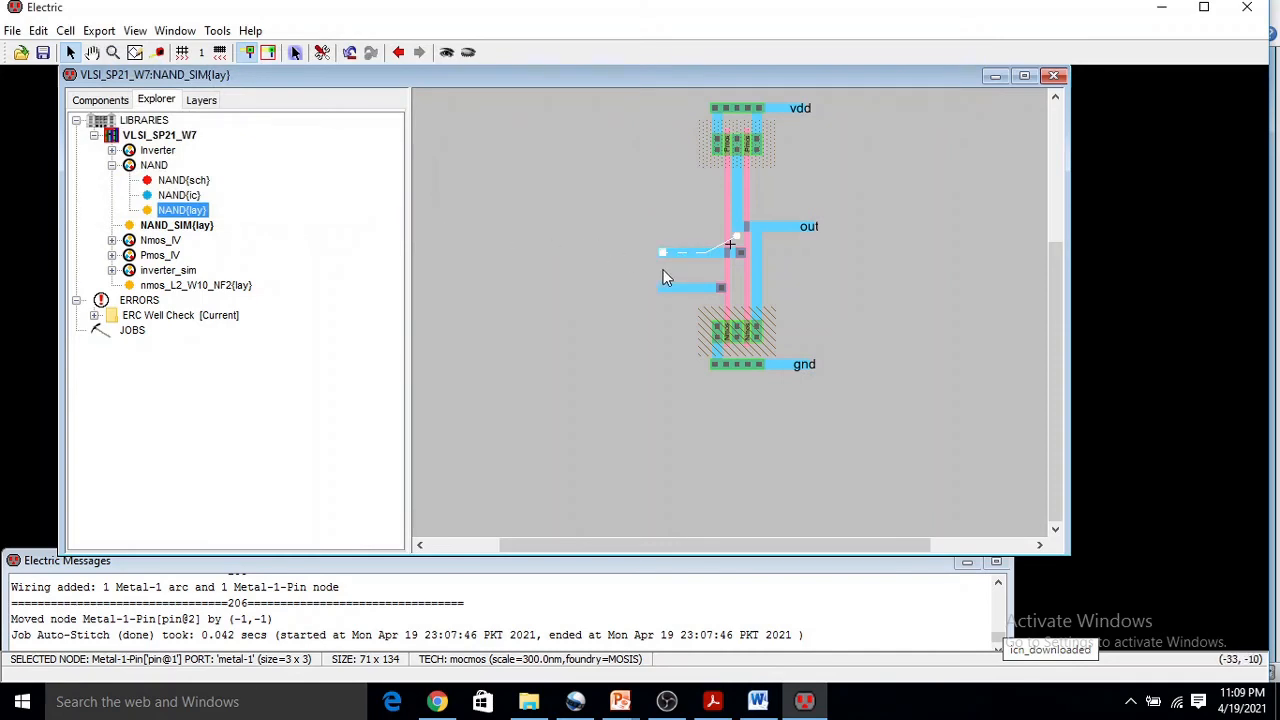
# - Create an export named B with the input characteristic on the end pin of the lower input arc
pyautogui.click(657, 289)
pyautogui.hotkey('ctrl', 'e')
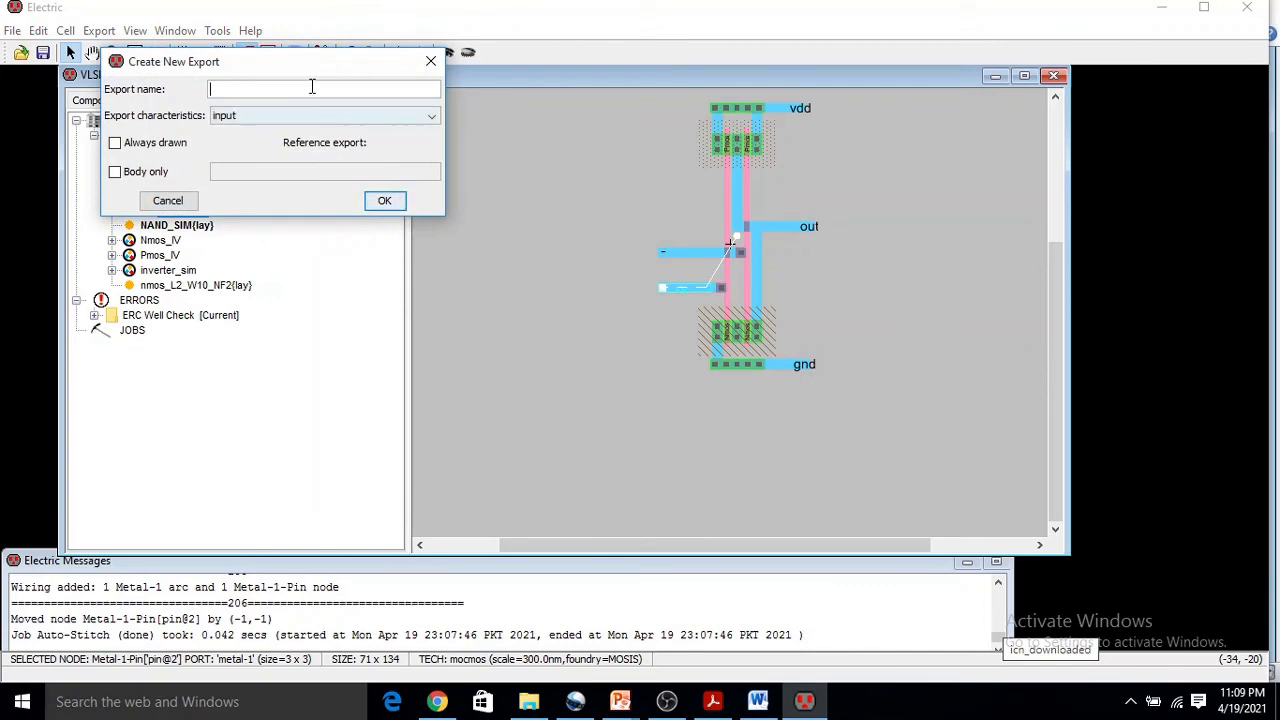
pyautogui.write('B')
pyautogui.click(384, 200)
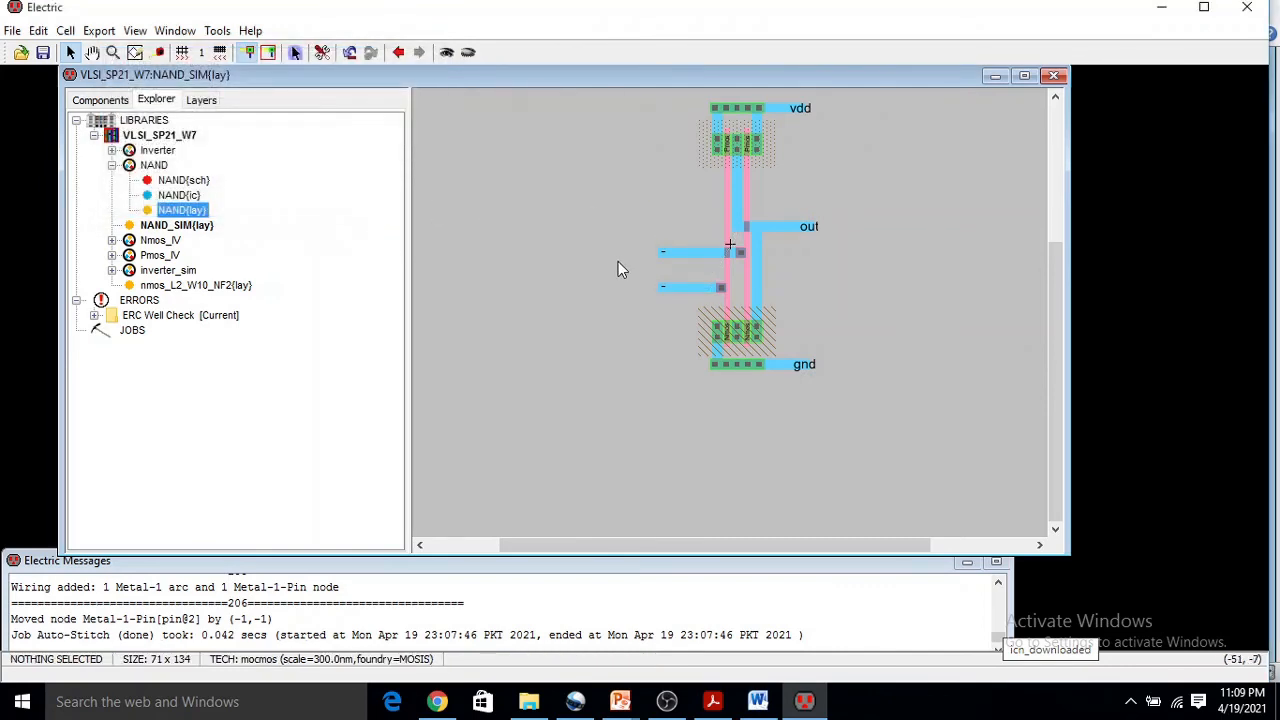
# - Enlarge the text of the A and B export labels together to match the out and gnd labels
pyautogui.keyDown('ctrl'); pyautogui.scroll(4, 646, 302); pyautogui.keyUp('ctrl')
pyautogui.moveTo(575, 155); pyautogui.dragTo(667, 332)
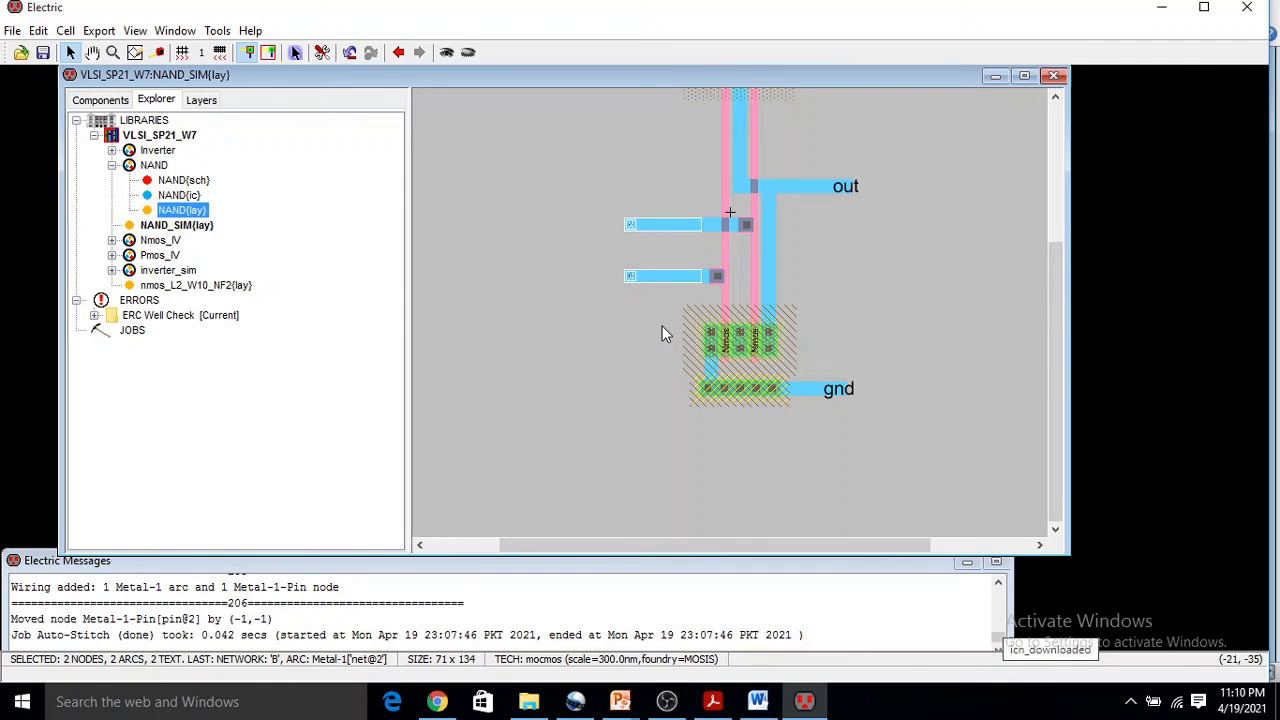
pyautogui.hotkey('ctrl', 'i')
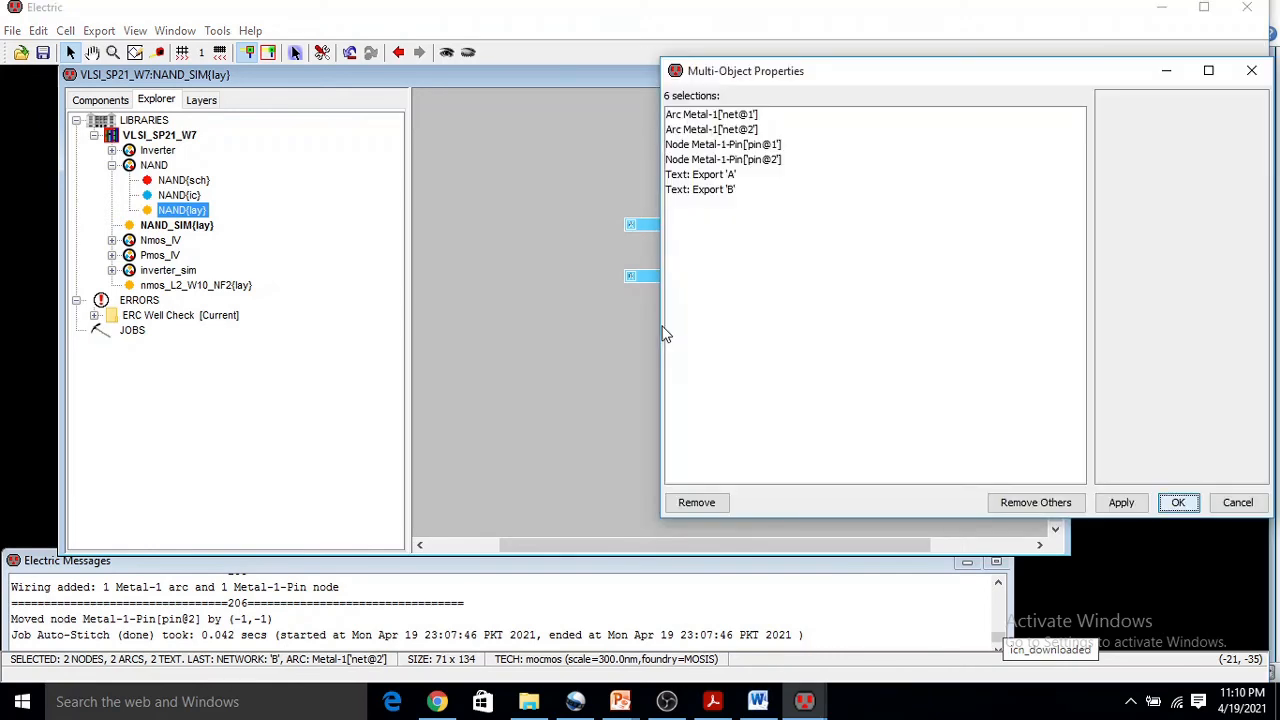
pyautogui.click(725, 114)
pyautogui.moveTo(728, 143); pyautogui.dragTo(745, 163)
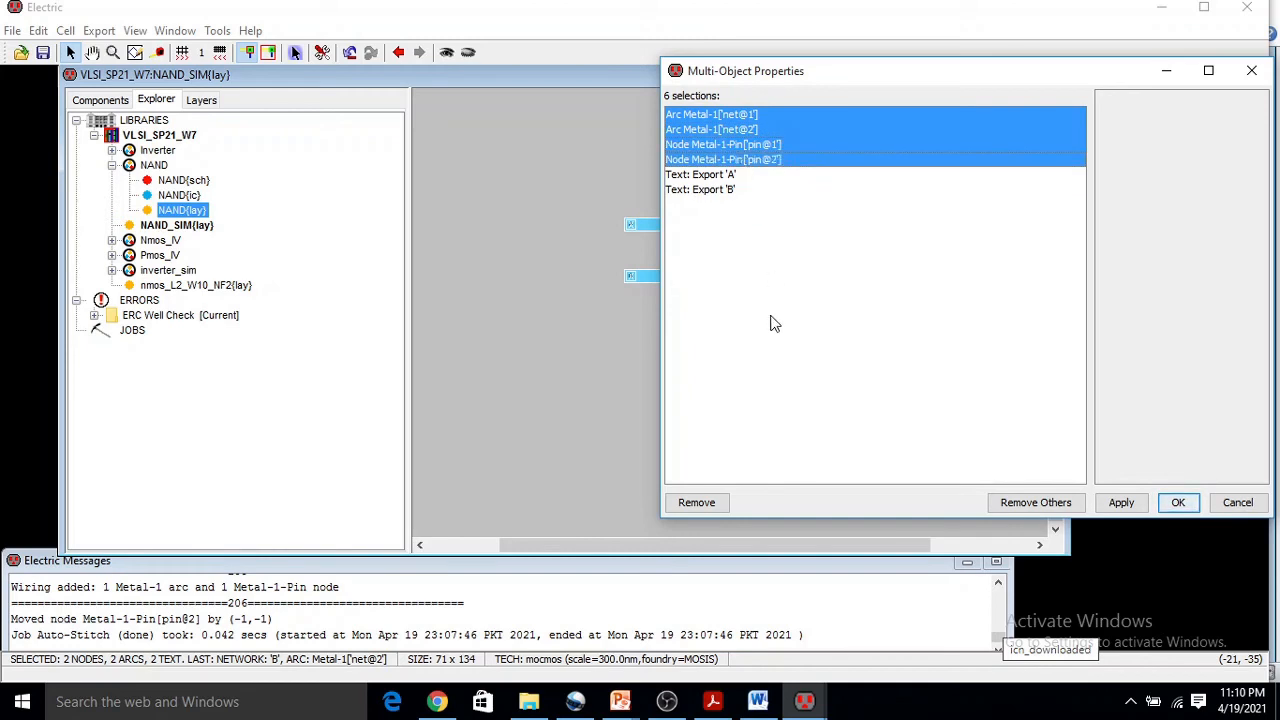
pyautogui.click(696, 502)
pyautogui.moveTo(712, 116); pyautogui.dragTo(715, 134)
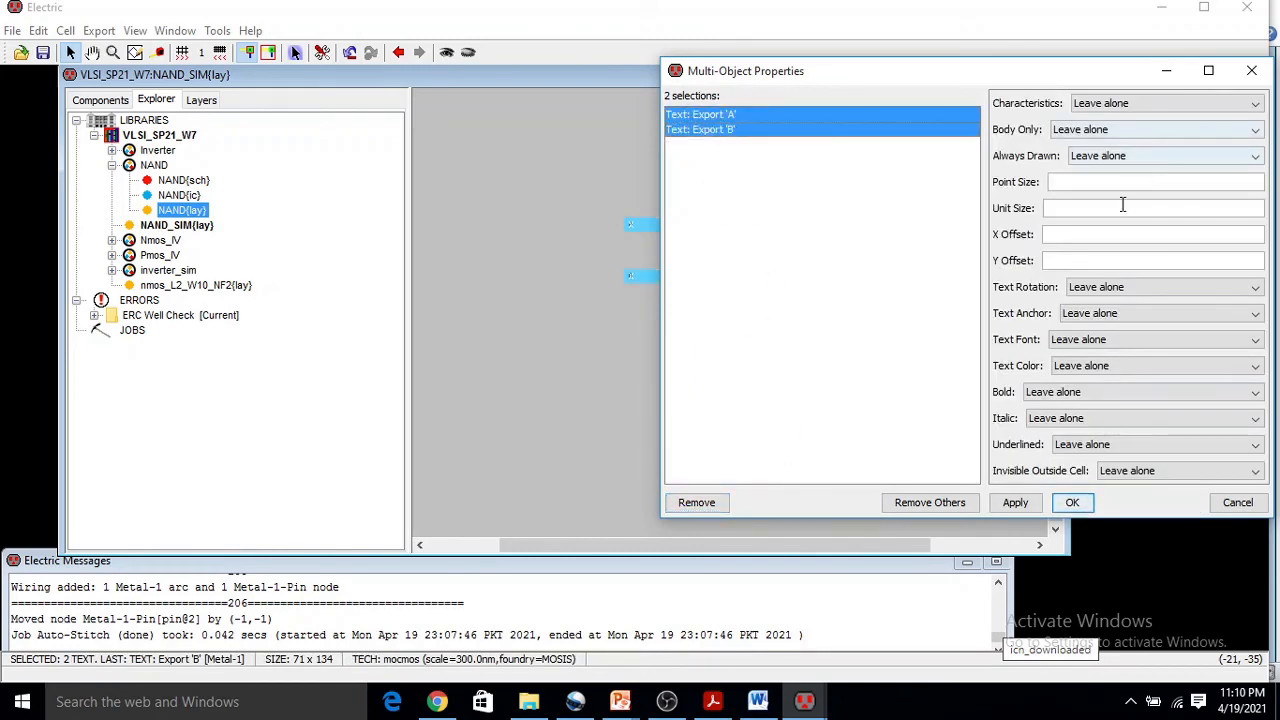
pyautogui.click(1083, 210)
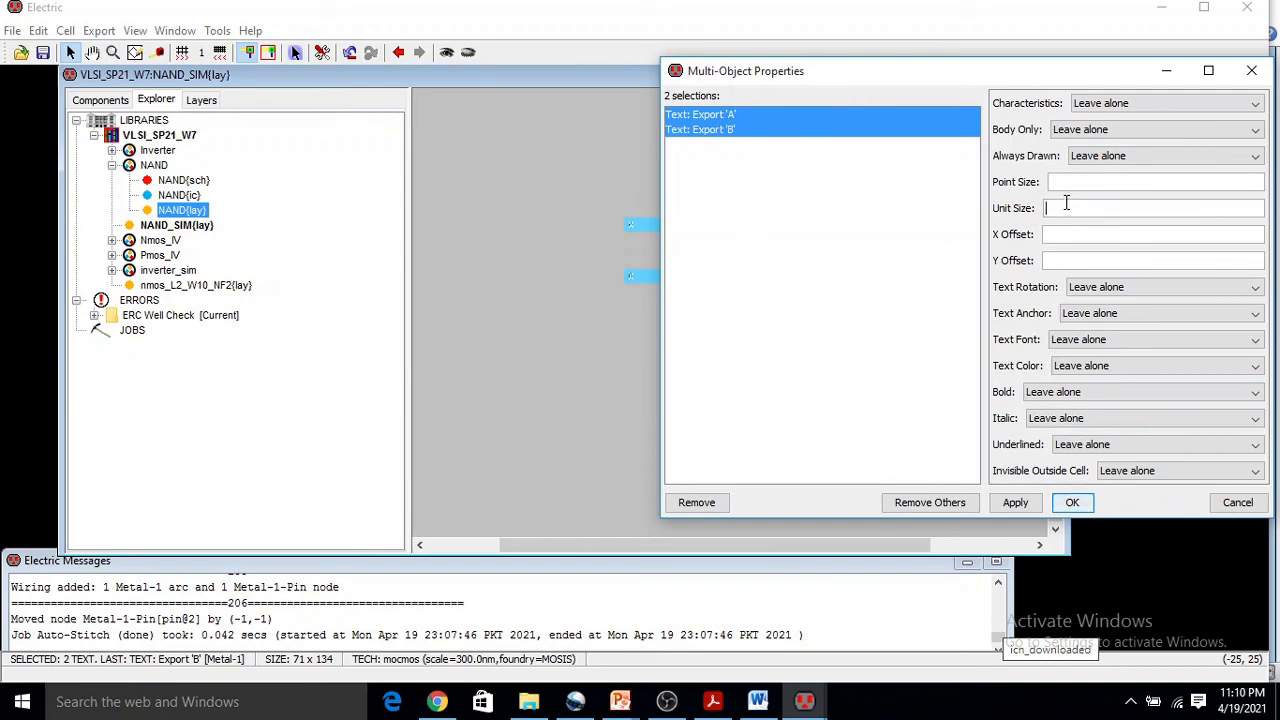
pyautogui.write('4')
pyautogui.click(1068, 502)
pyautogui.click(581, 280)
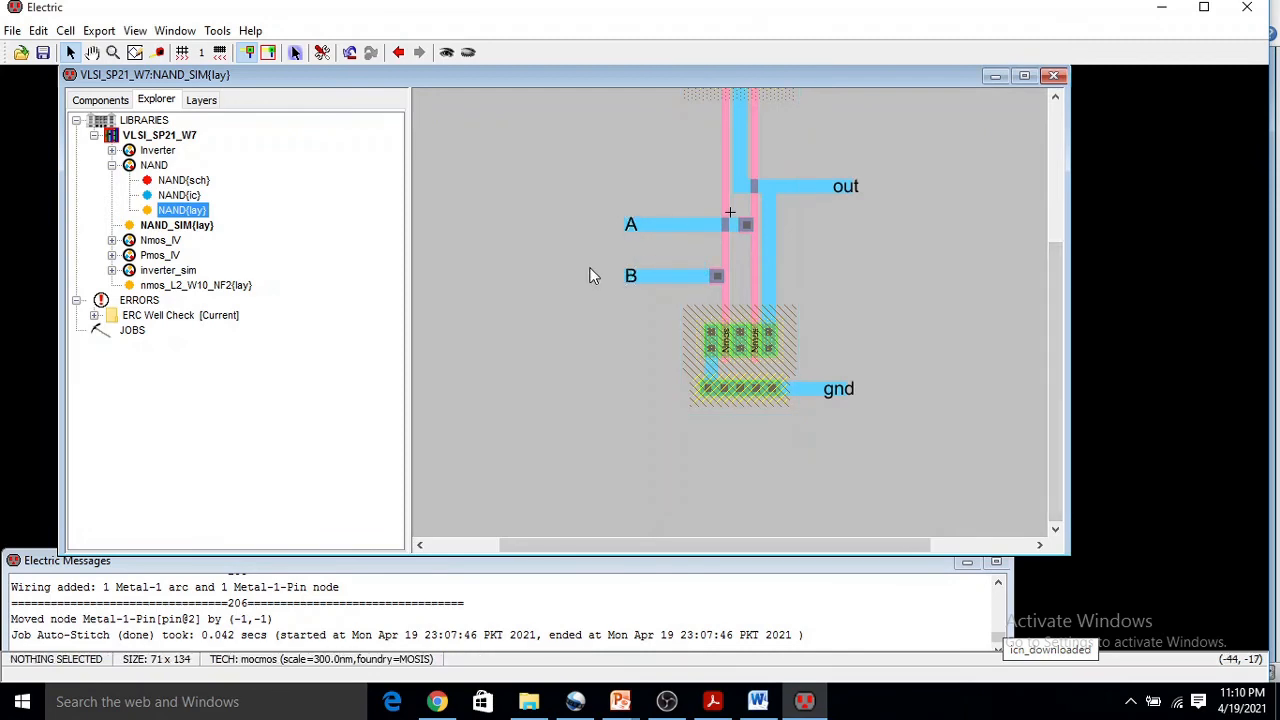
# - Compare the NAND layout cell with the NAND_SIM layout cell and its labelled exports
pyautogui.keyDown('ctrl'); pyautogui.scroll(-4, 590, 268); pyautogui.keyUp('ctrl')
pyautogui.keyDown('ctrl'); pyautogui.scroll(-1, 591, 271); pyautogui.keyUp('ctrl')
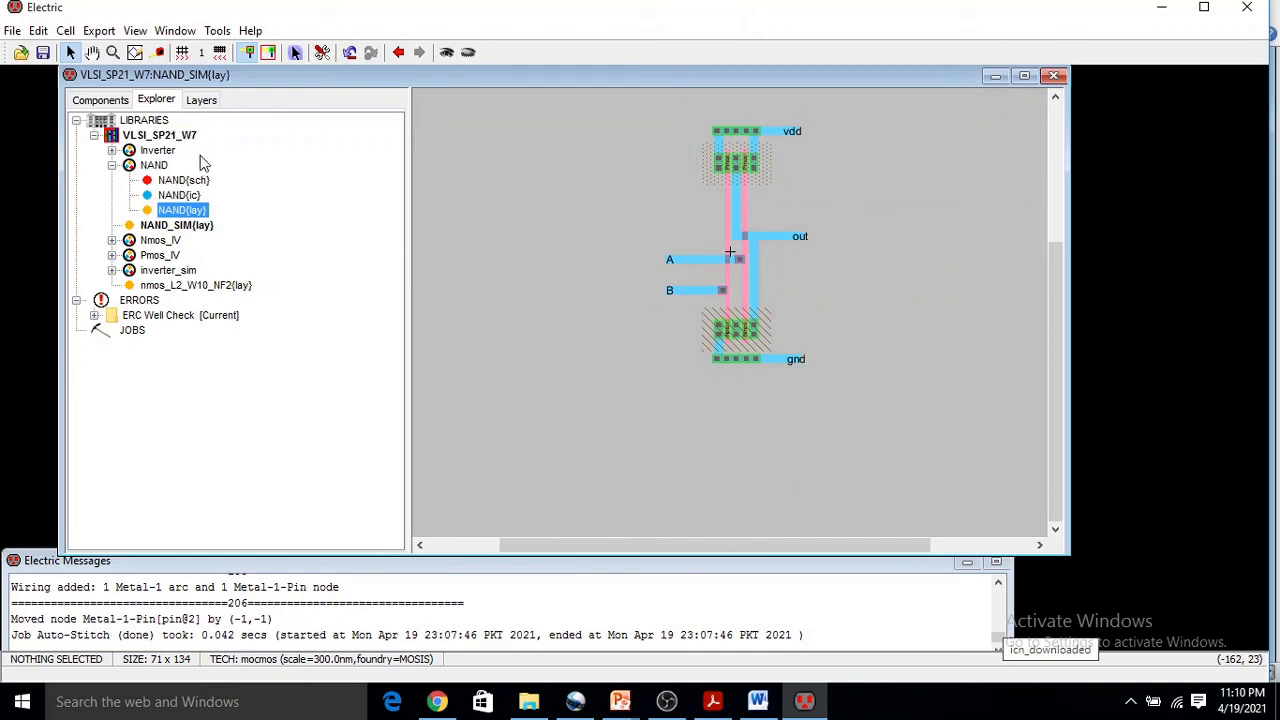
pyautogui.doubleClick(176, 225)
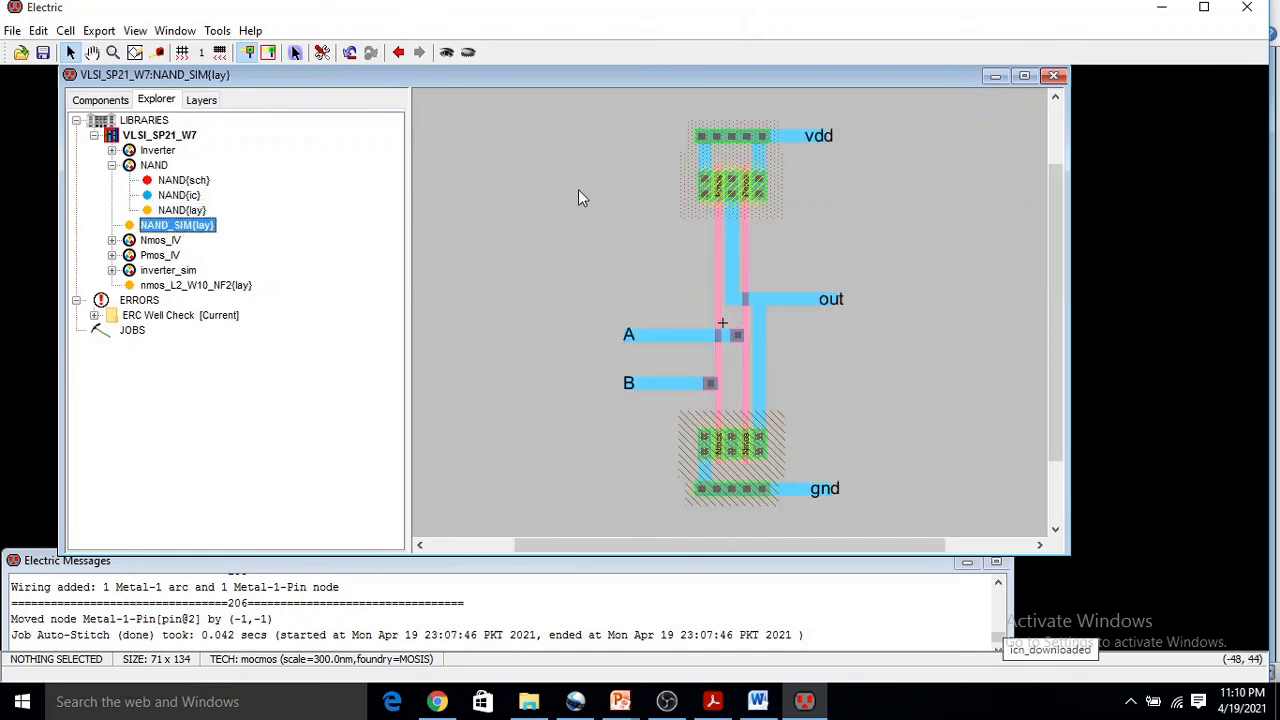
pyautogui.doubleClick(181, 210)
pyautogui.doubleClick(178, 226)
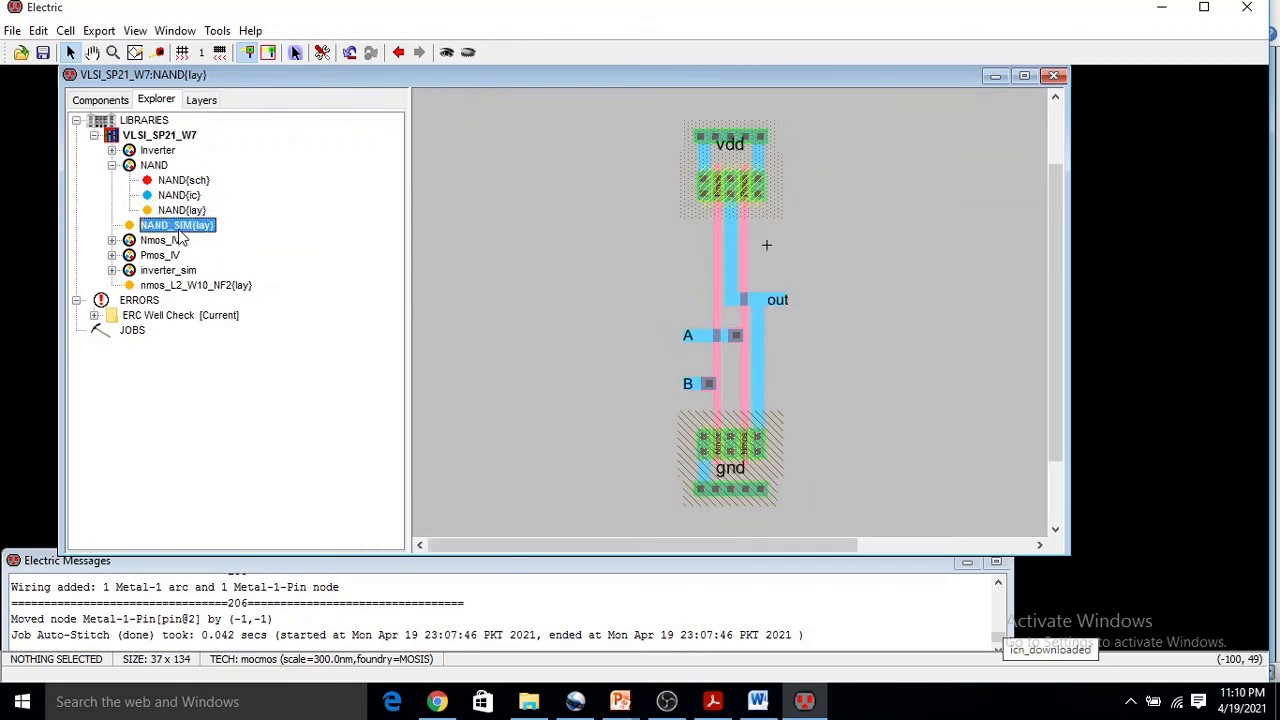
pyautogui.keyDown('ctrl'); pyautogui.scroll(-3, 822, 205); pyautogui.keyUp('ctrl')
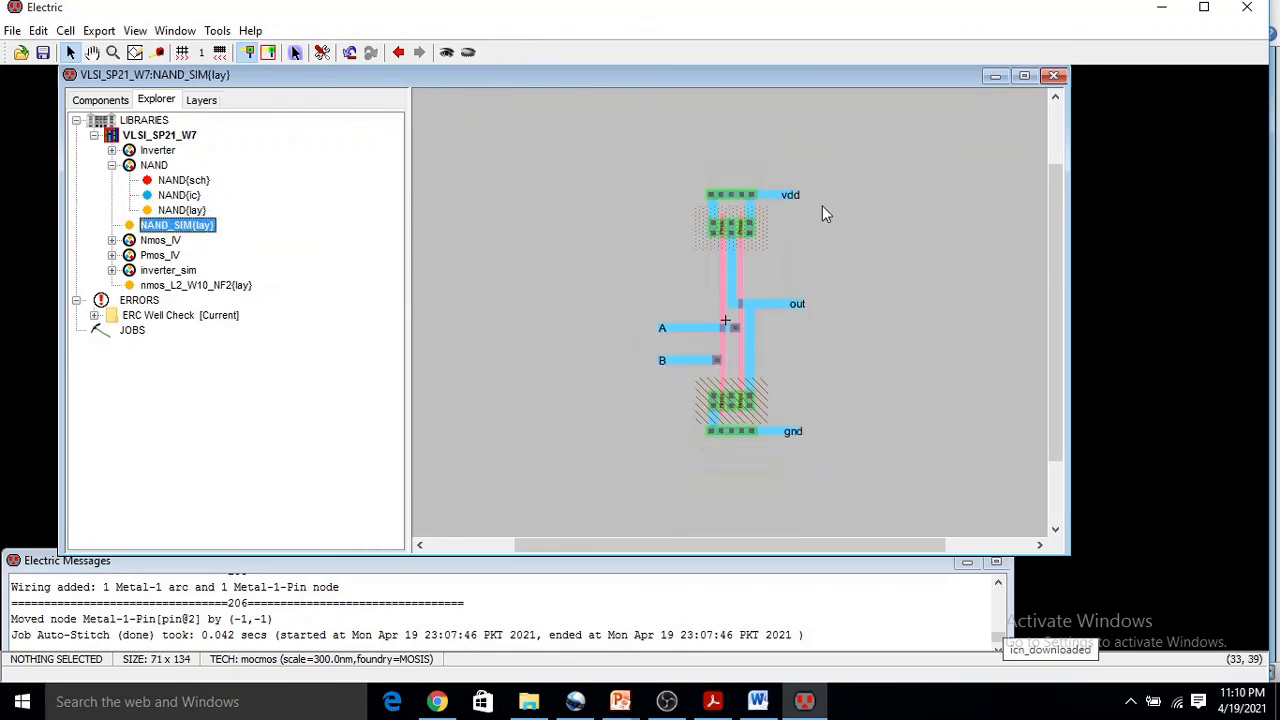
# - Copy the full SPICE code text from the inverter_sim layout cell without changing it
pyautogui.moveTo(698, 535); pyautogui.dragTo(619, 552)
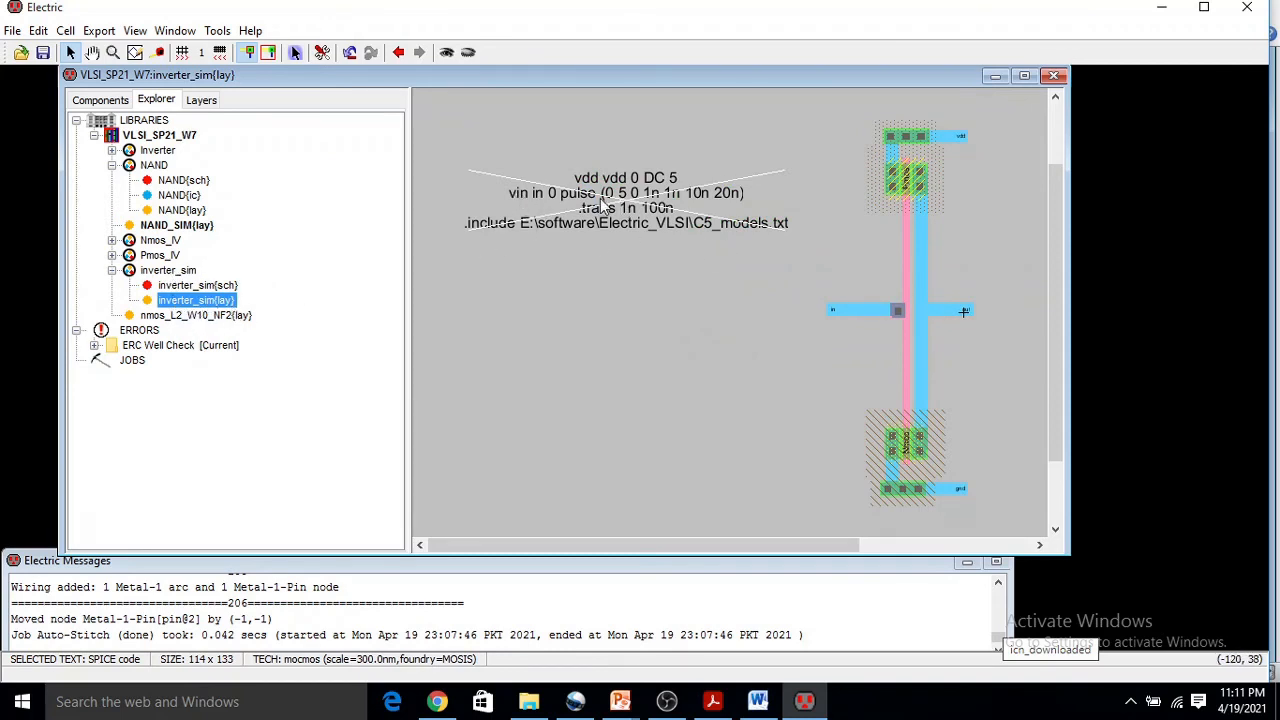
pyautogui.click(589, 327)
pyautogui.doubleClick(625, 205)
pyautogui.click(476, 170)
pyautogui.moveTo(476, 170); pyautogui.dragTo(107, 120)
pyautogui.hotkey('ctrl', 'c')
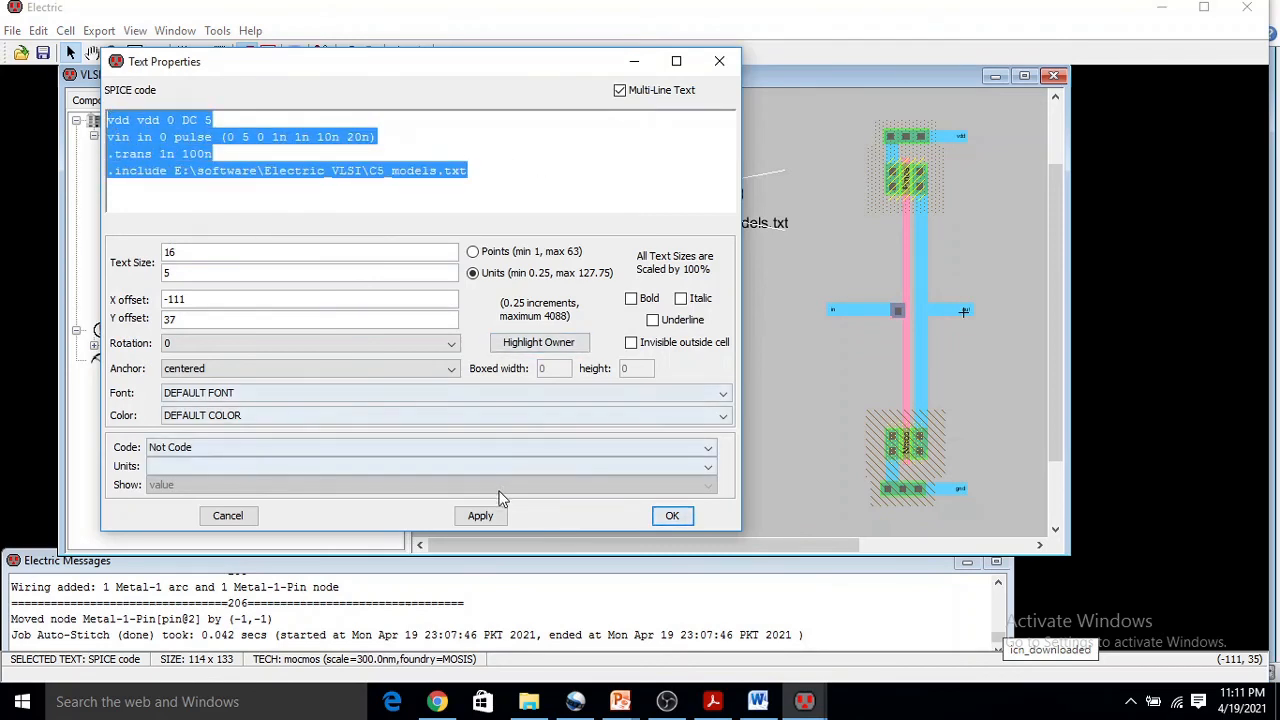
pyautogui.click(729, 58)
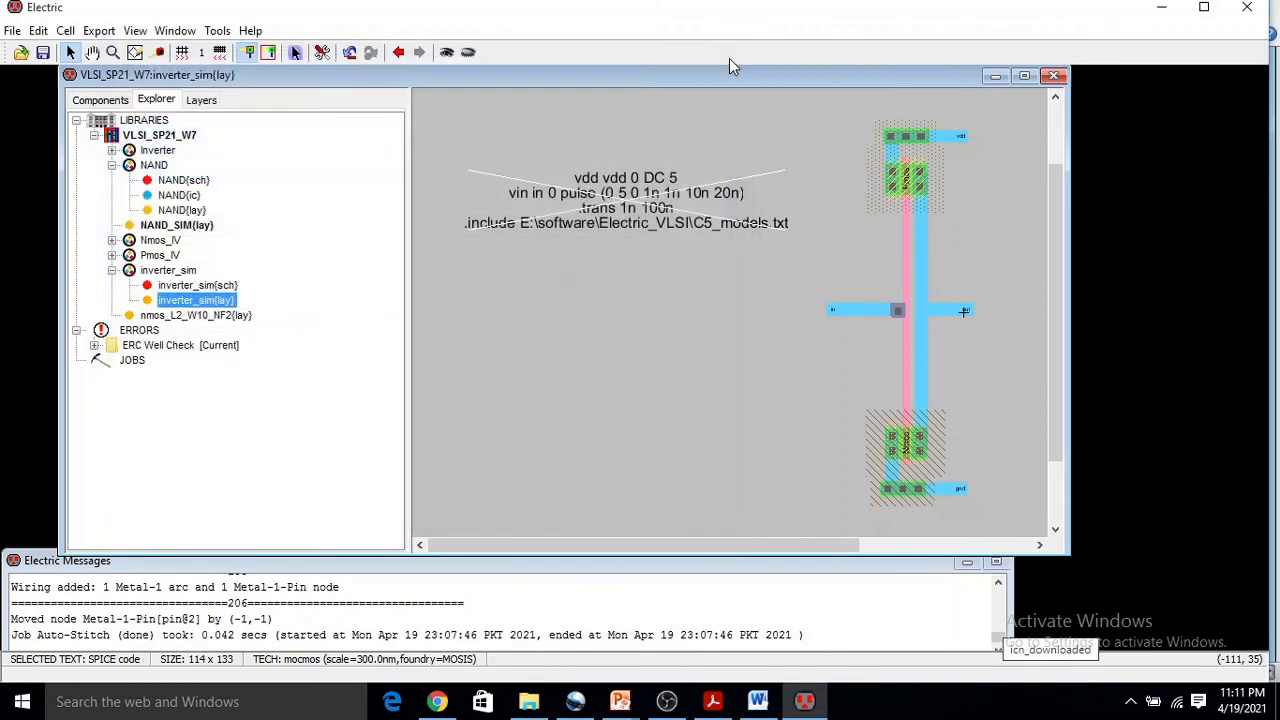
# - Place a new Spice Code text in the empty area beside the input arcs of the NAND_SIM layout
pyautogui.doubleClick(180, 226)
pyautogui.click(102, 100)
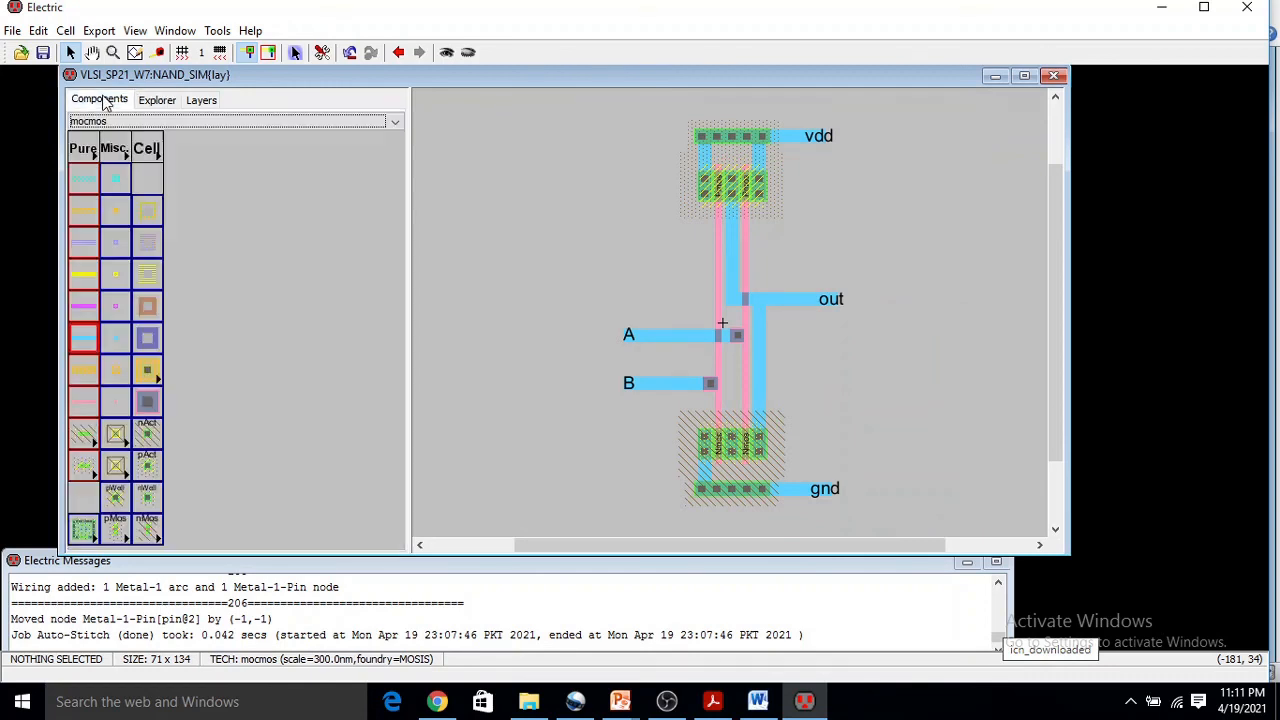
pyautogui.click(116, 152)
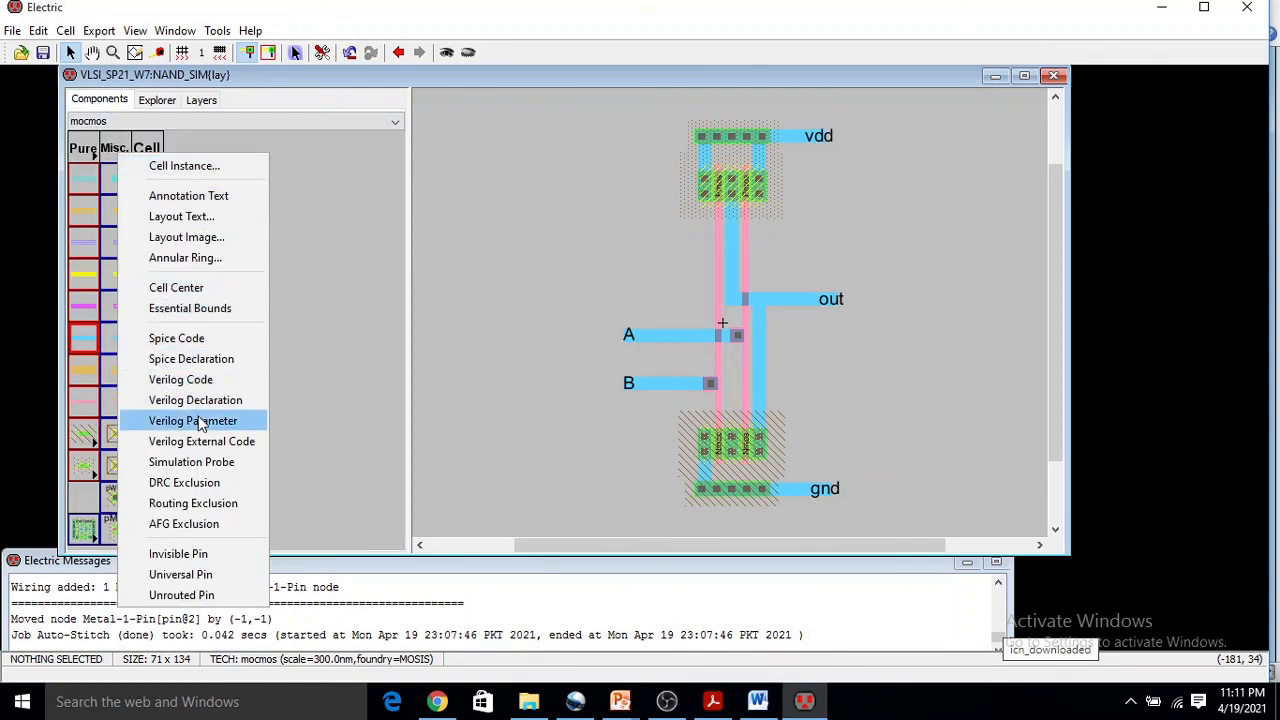
pyautogui.click(207, 340)
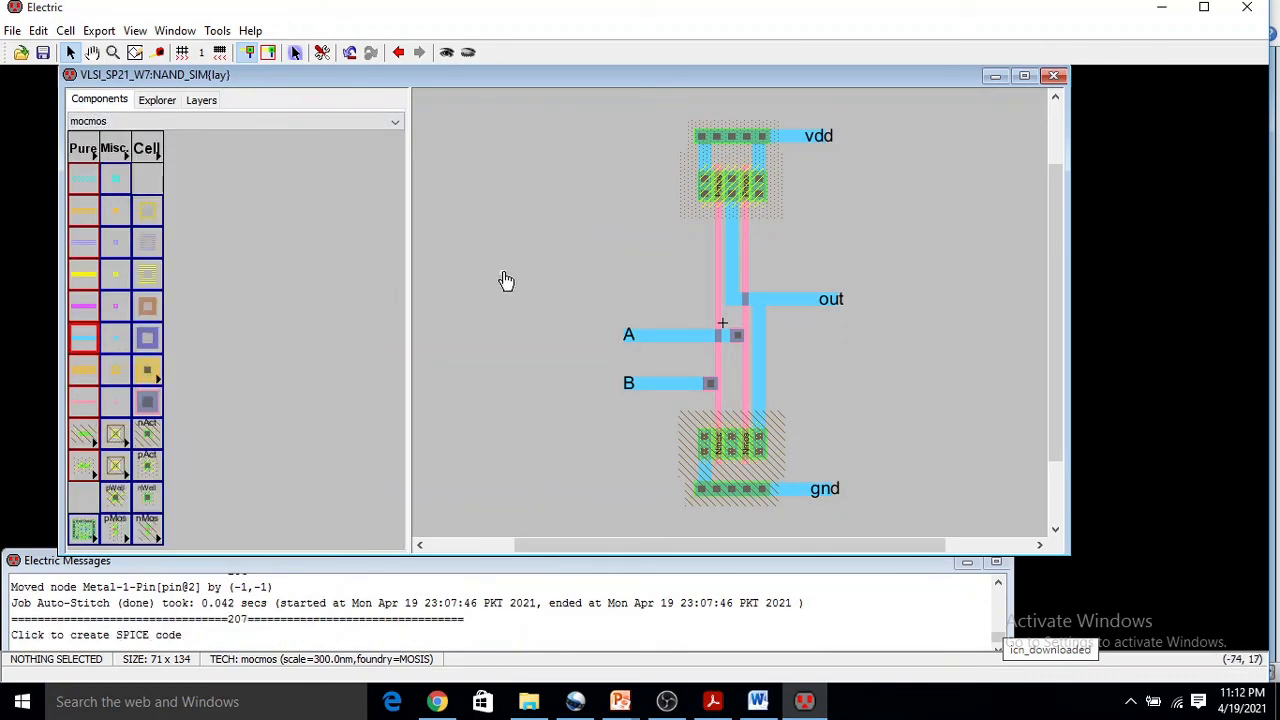
pyautogui.click(519, 222)
pyautogui.hotkey('ctrl', '7')
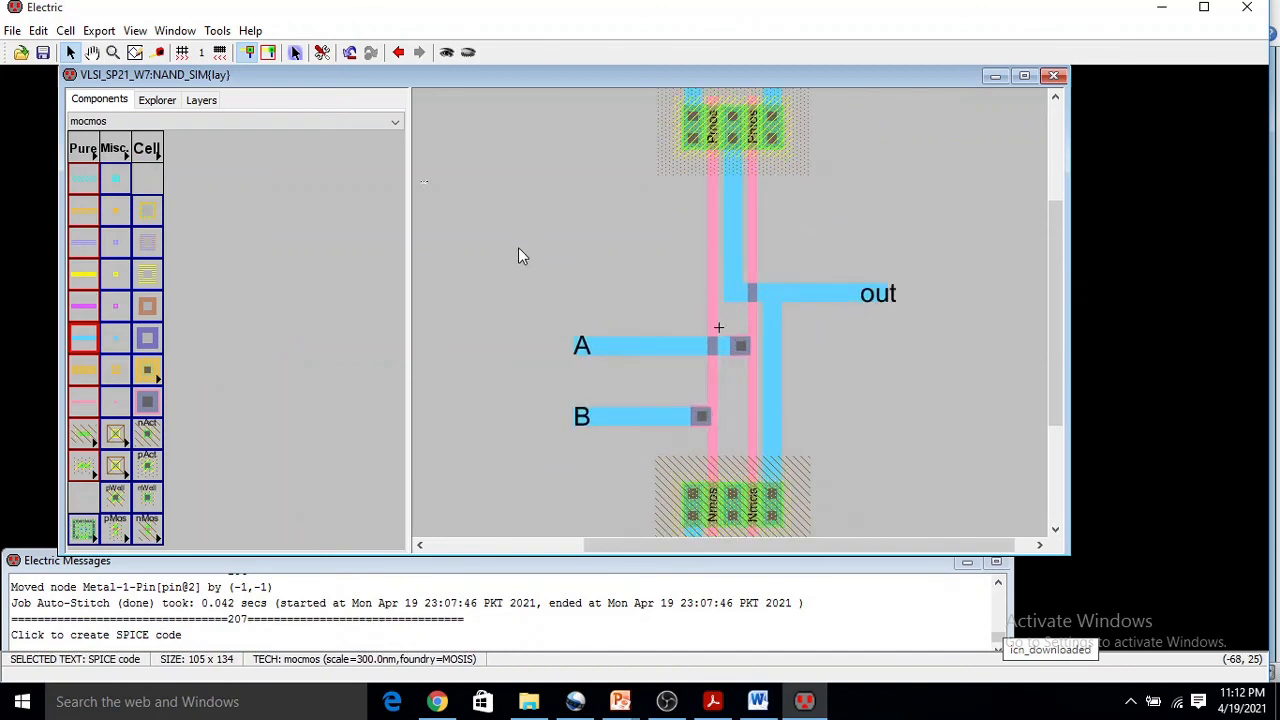
pyautogui.moveTo(686, 543); pyautogui.dragTo(518, 543)
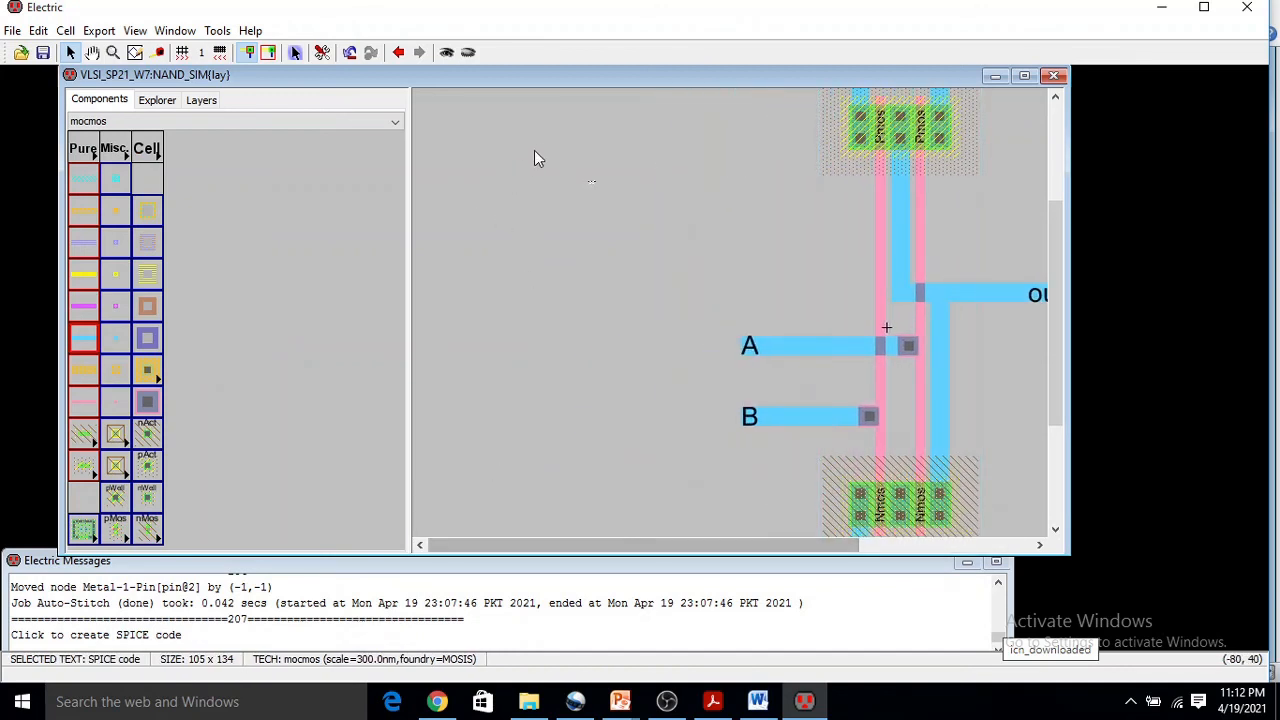
pyautogui.click(112, 52)
pyautogui.moveTo(530, 163); pyautogui.dragTo(630, 214)
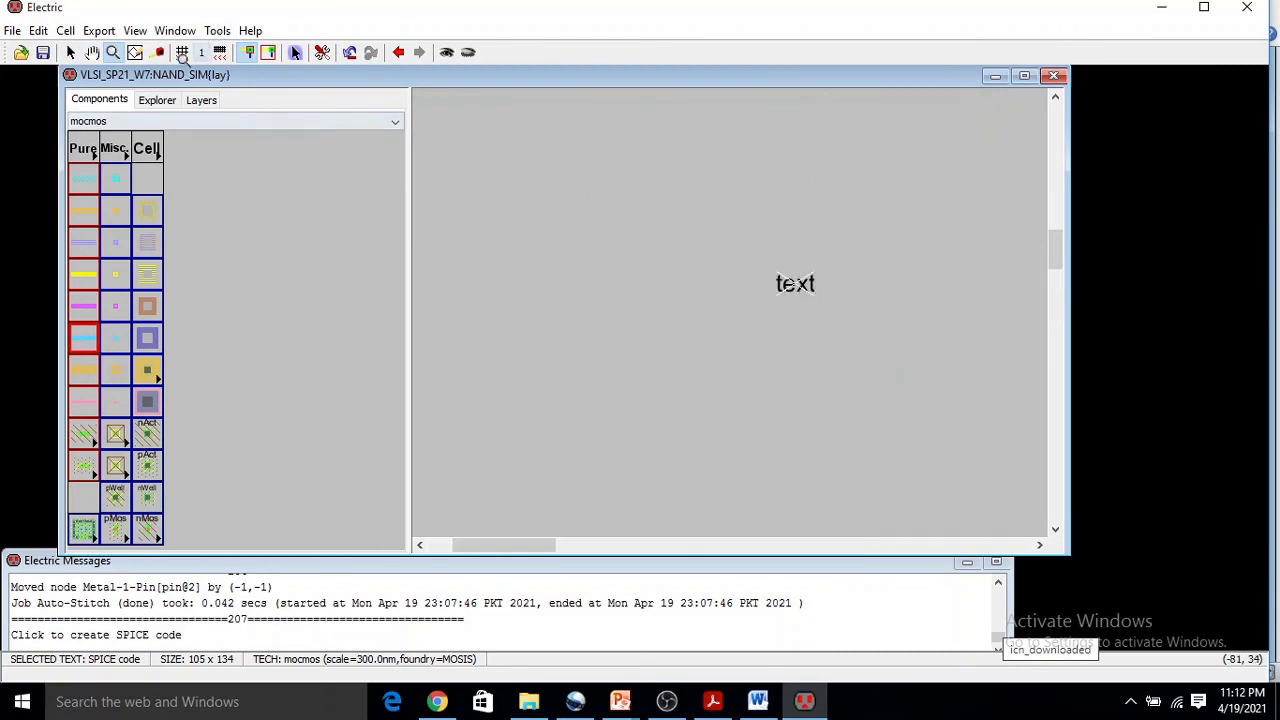
# - Make the new SPICE code text multi-line and replace its placeholder with the code copied from inverter_sim
pyautogui.click(69, 52)
pyautogui.doubleClick(797, 284)
pyautogui.click(620, 90)
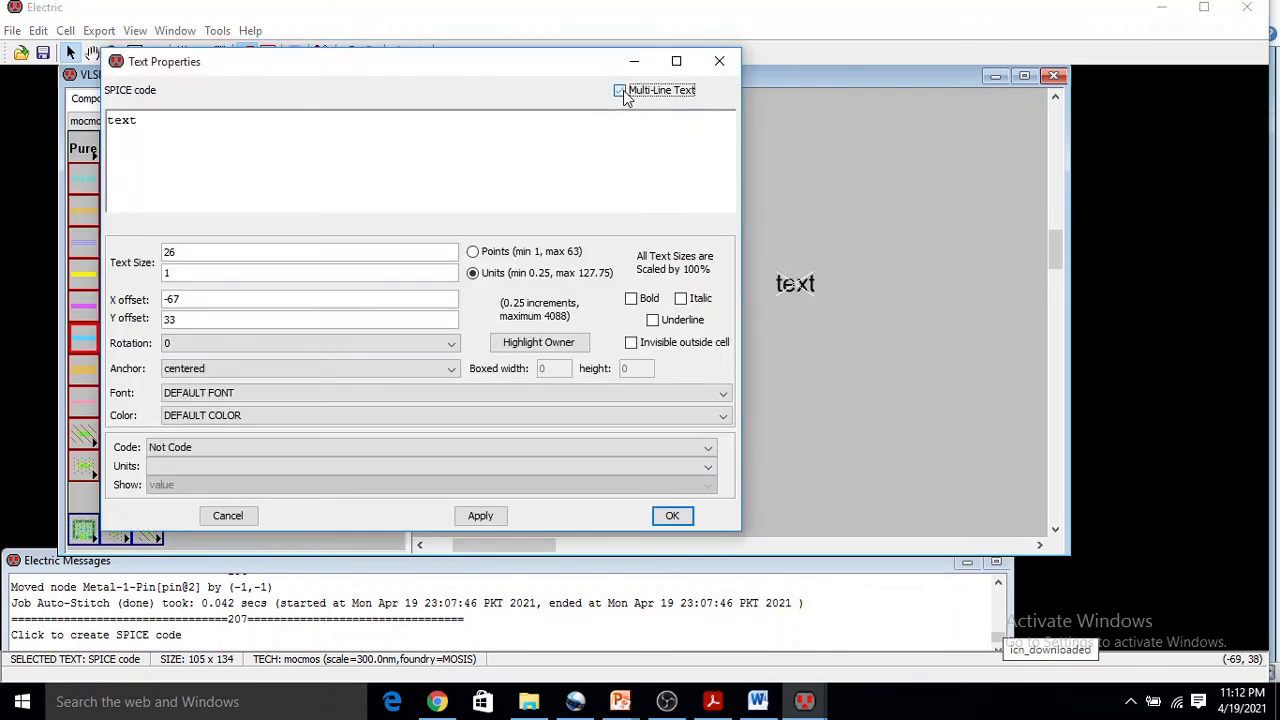
pyautogui.click(158, 120)
pyautogui.moveTo(158, 120); pyautogui.dragTo(78, 110)
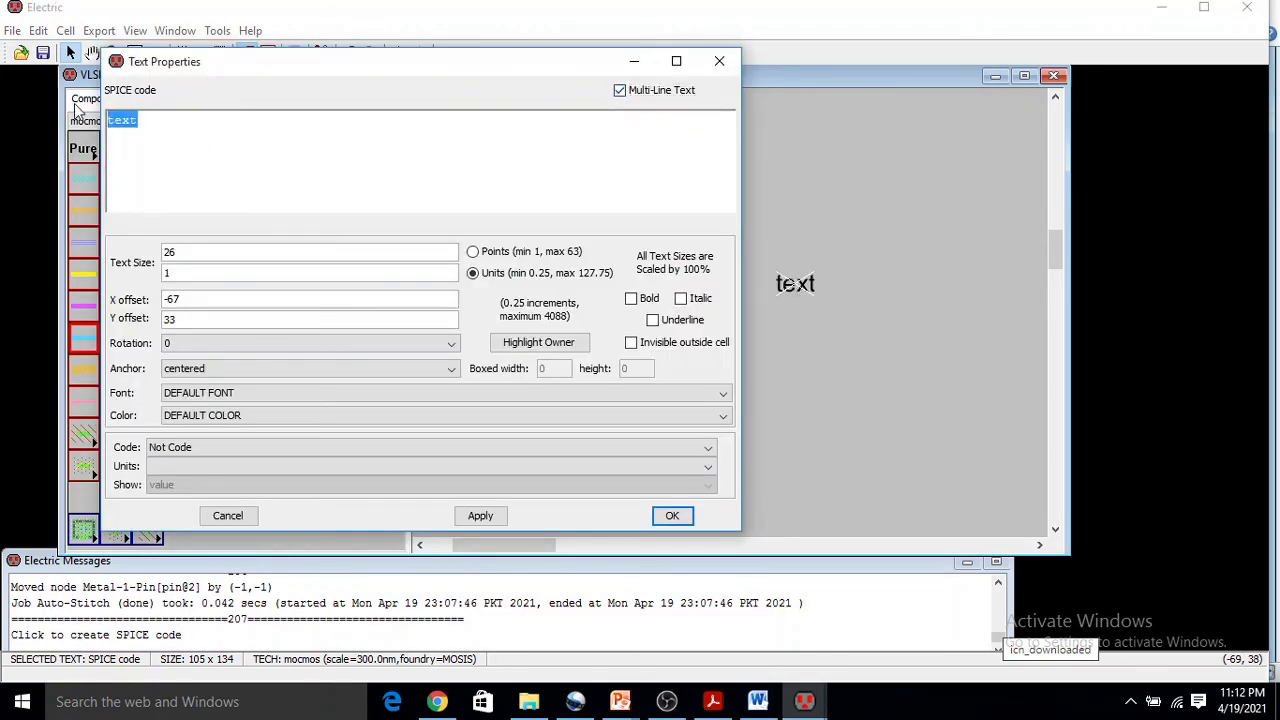
pyautogui.hotkey('ctrl', 'v')
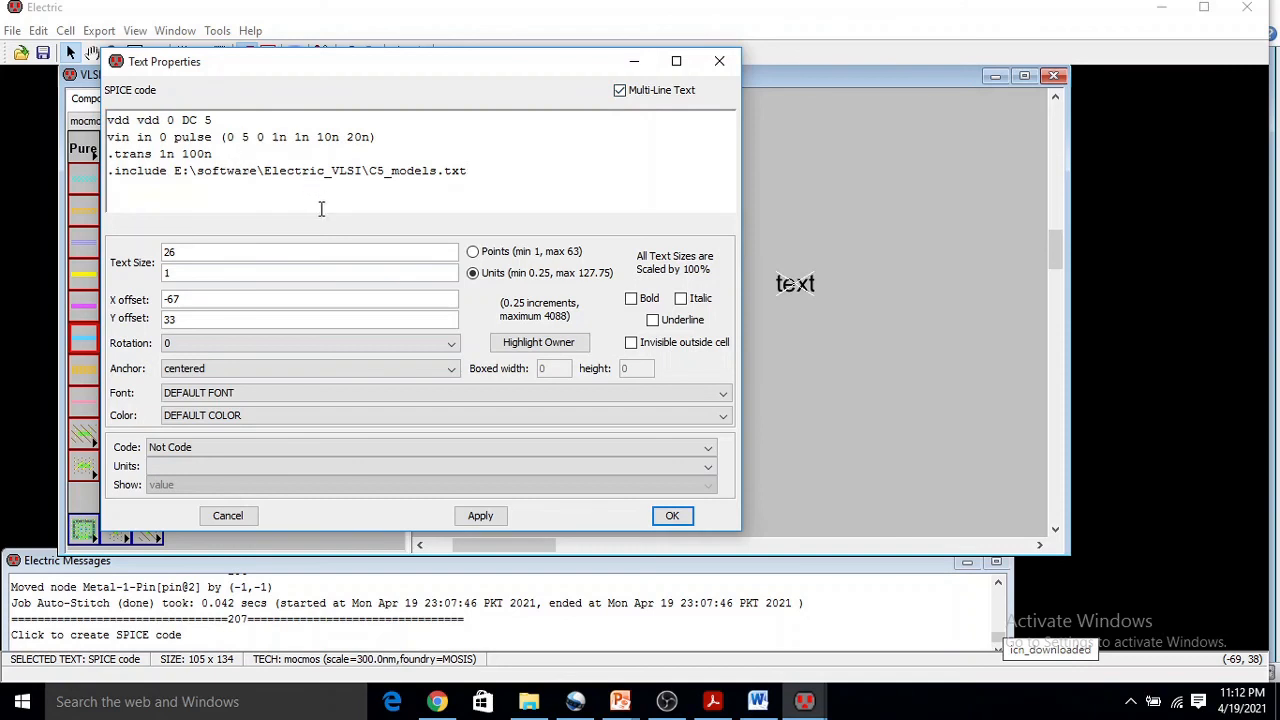
# - Set the size of the SPICE code text to 6 units and apply it
pyautogui.moveTo(194, 272); pyautogui.dragTo(87, 277)
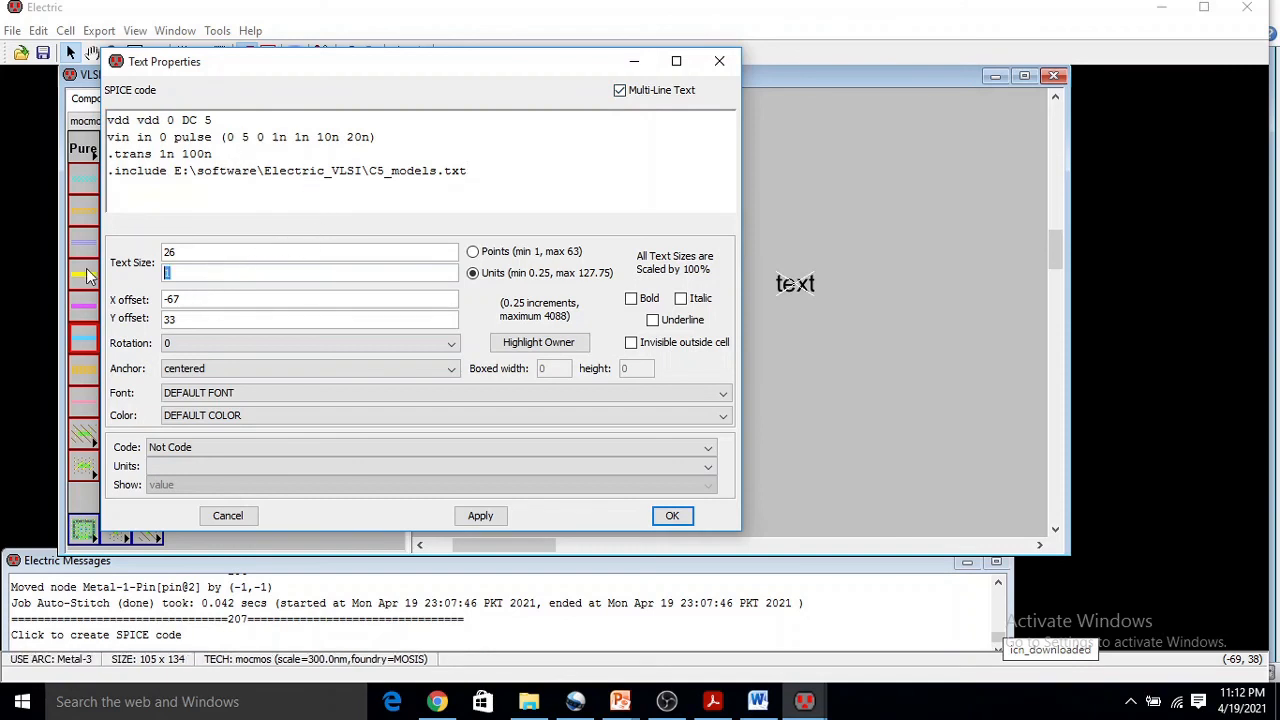
pyautogui.write('6')
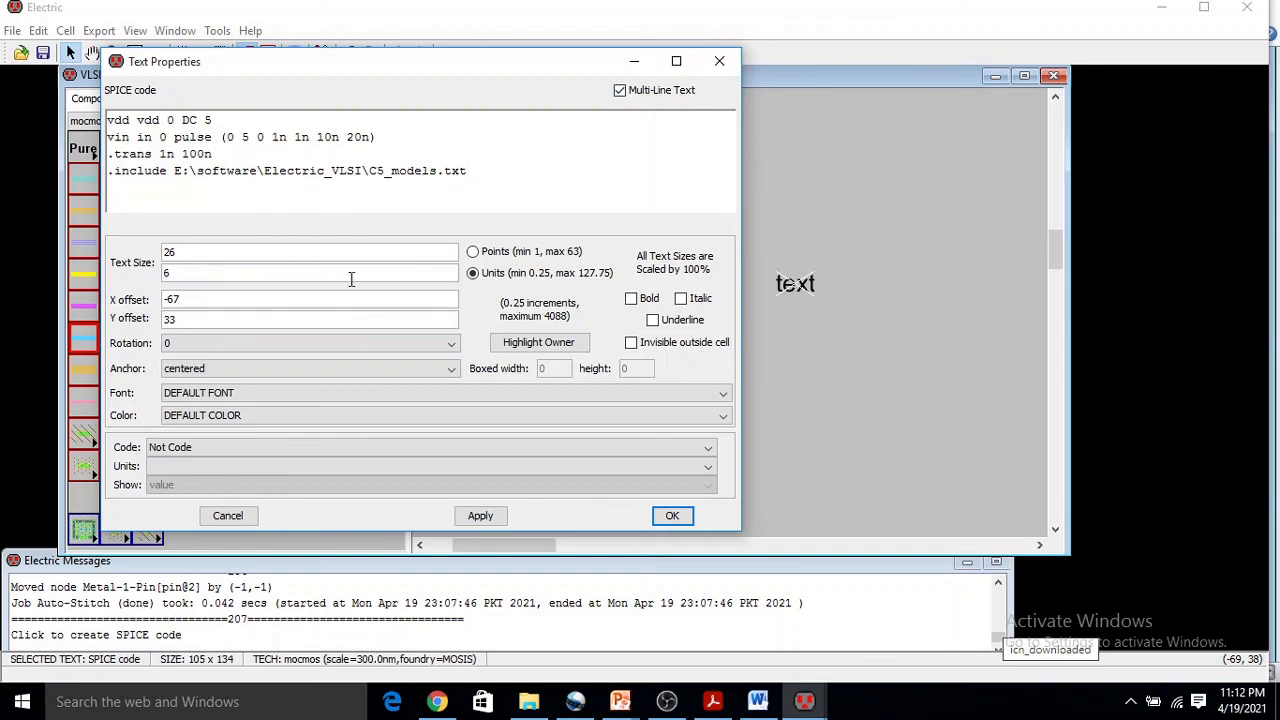
pyautogui.click(480, 515)
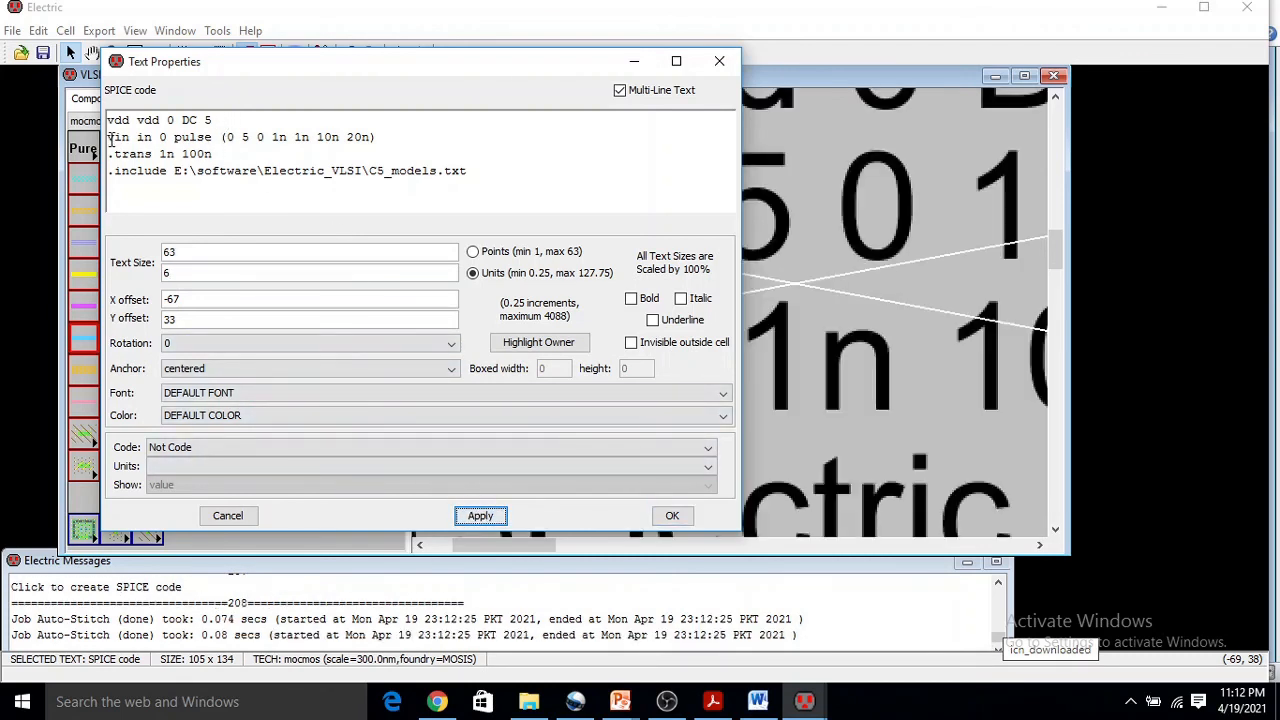
# - Duplicate the vin pulse source line directly below itself in the SPICE code
pyautogui.moveTo(108, 137); pyautogui.dragTo(386, 131)
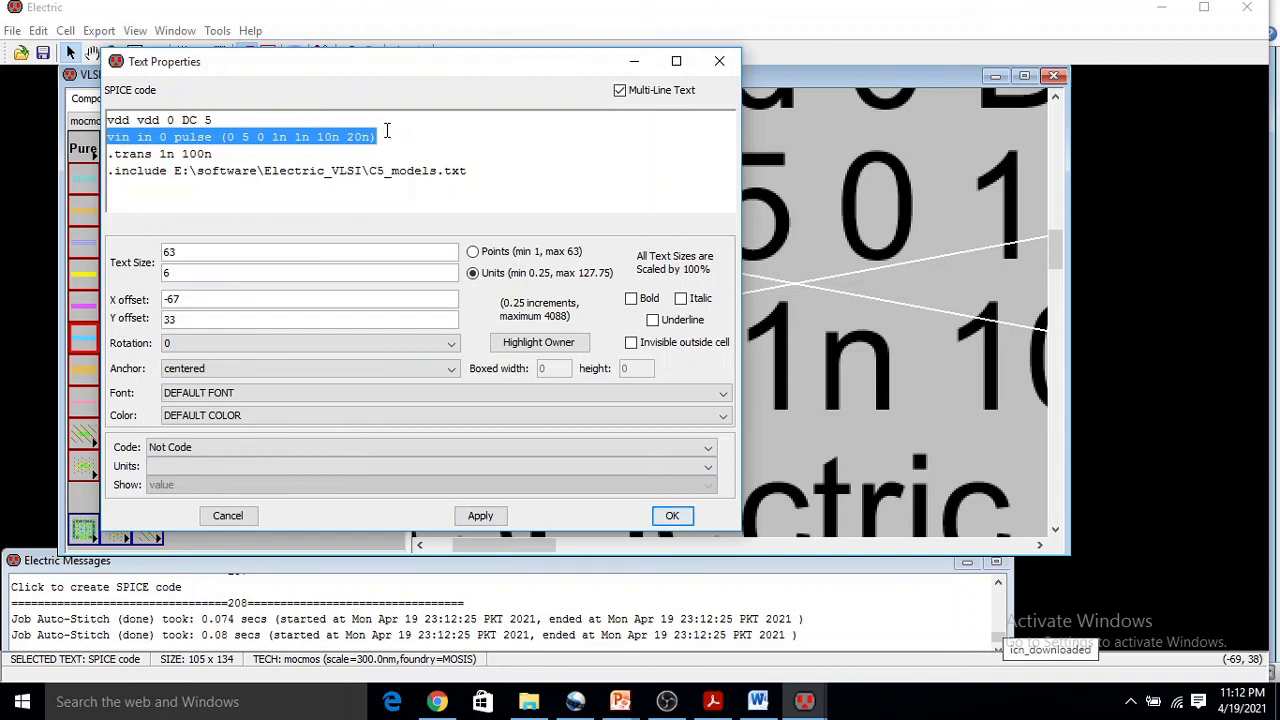
pyautogui.click(390, 137)
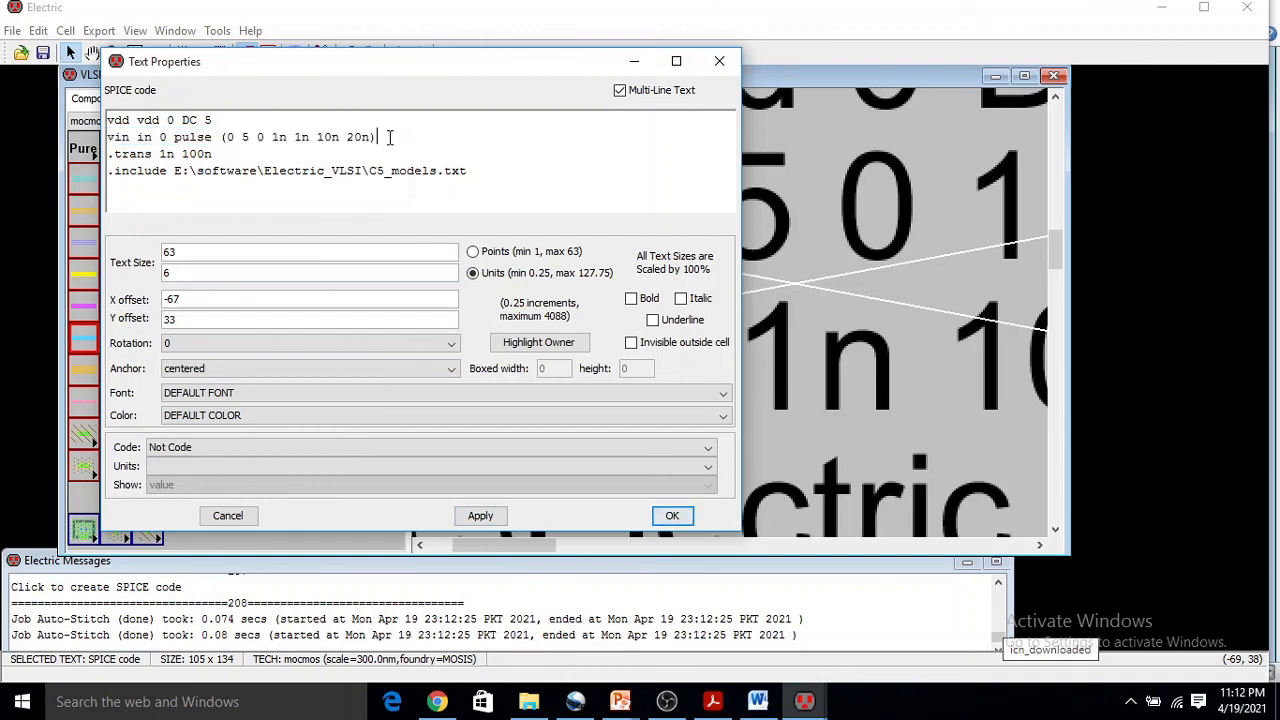
pyautogui.moveTo(390, 137); pyautogui.dragTo(96, 137)
pyautogui.hotkey('ctrl', 'c')
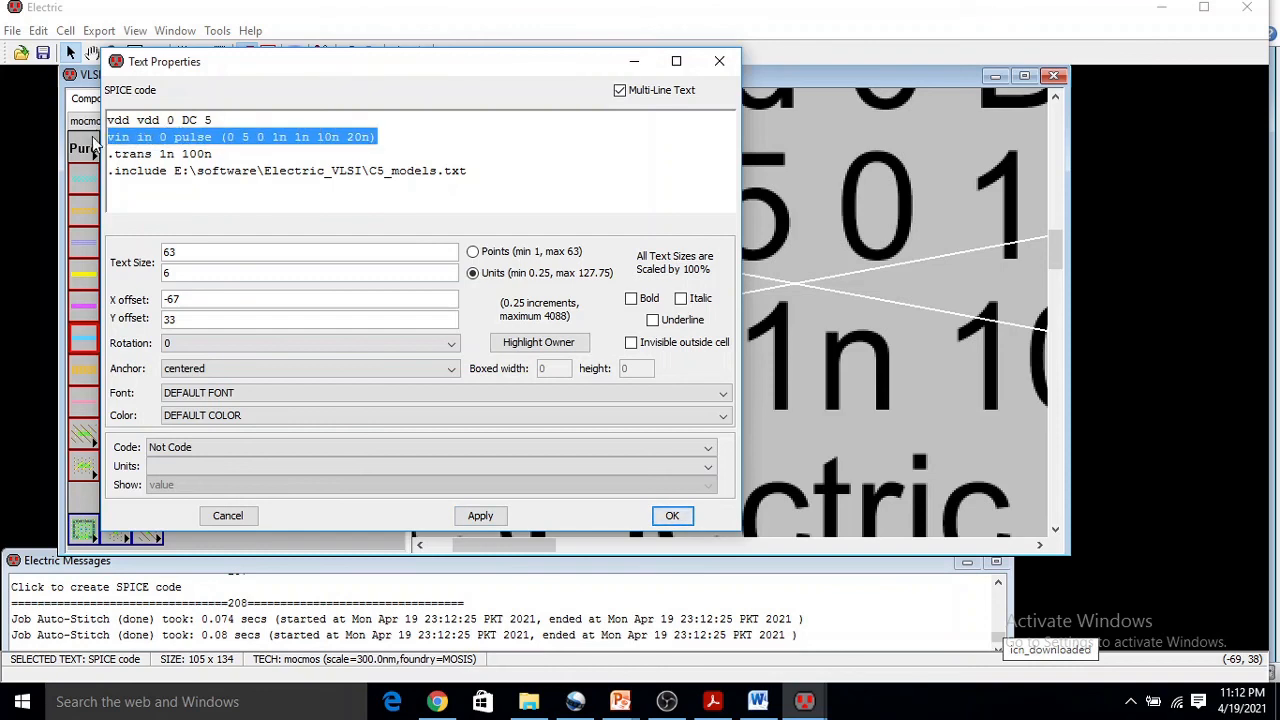
pyautogui.click(381, 135)
pyautogui.press('Return')
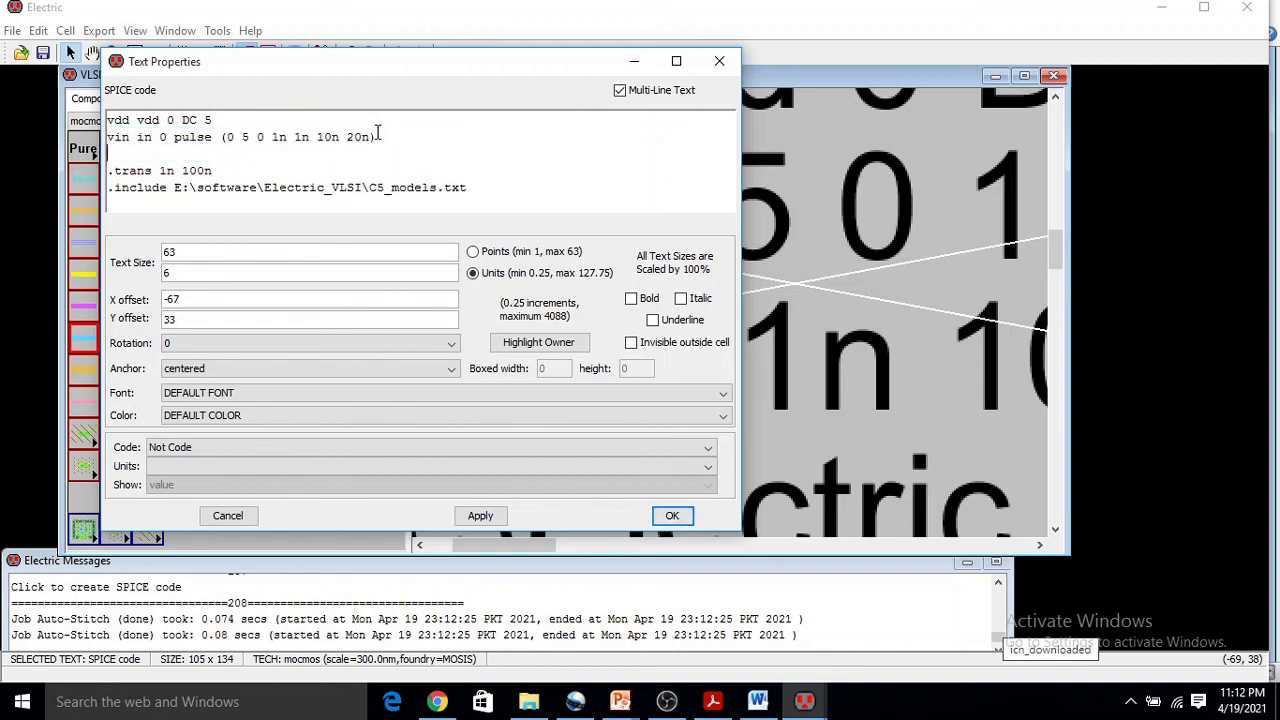
pyautogui.hotkey('ctrl', 'v')
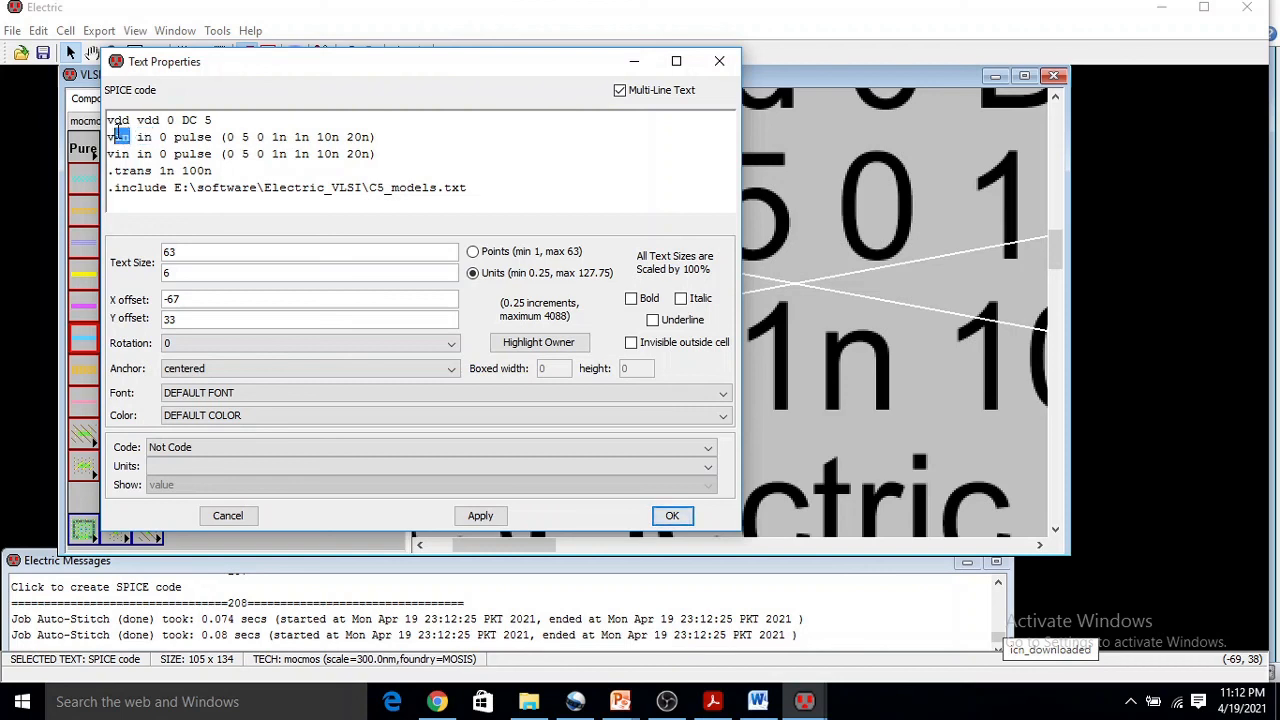
# - Rename the two pulse sources to va on node A and vb on node B
pyautogui.write('a')
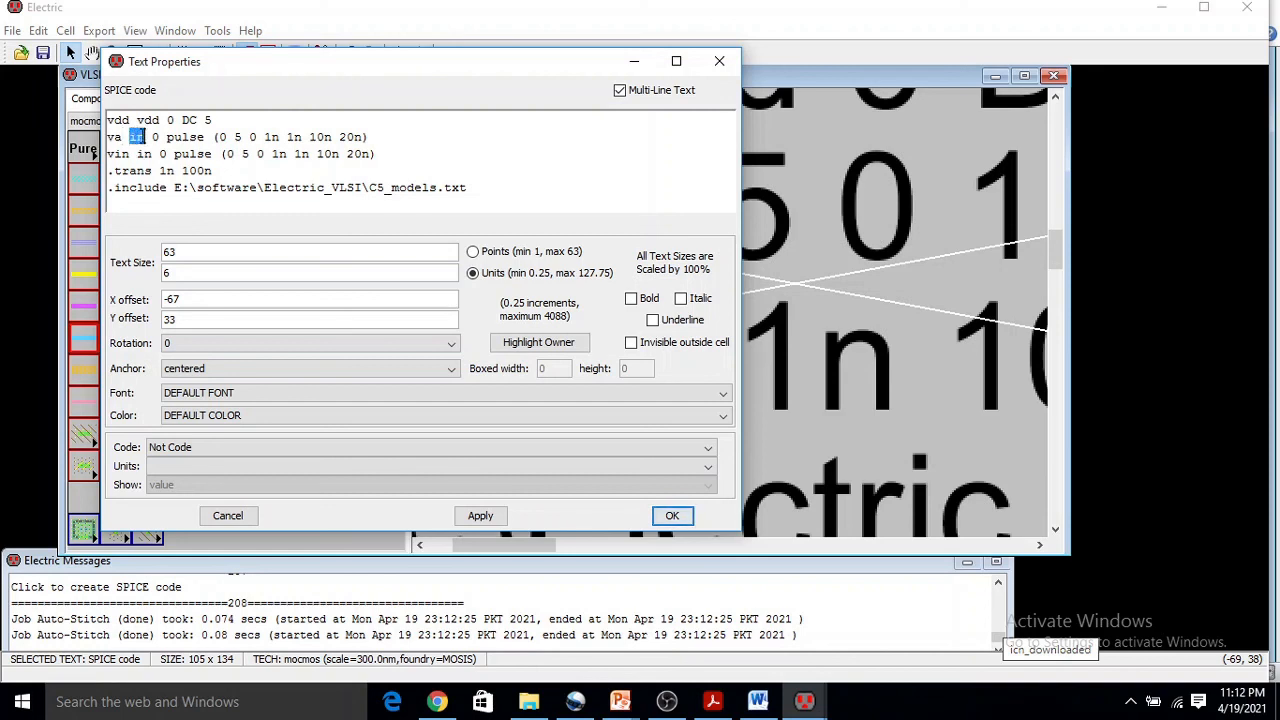
pyautogui.write('A')
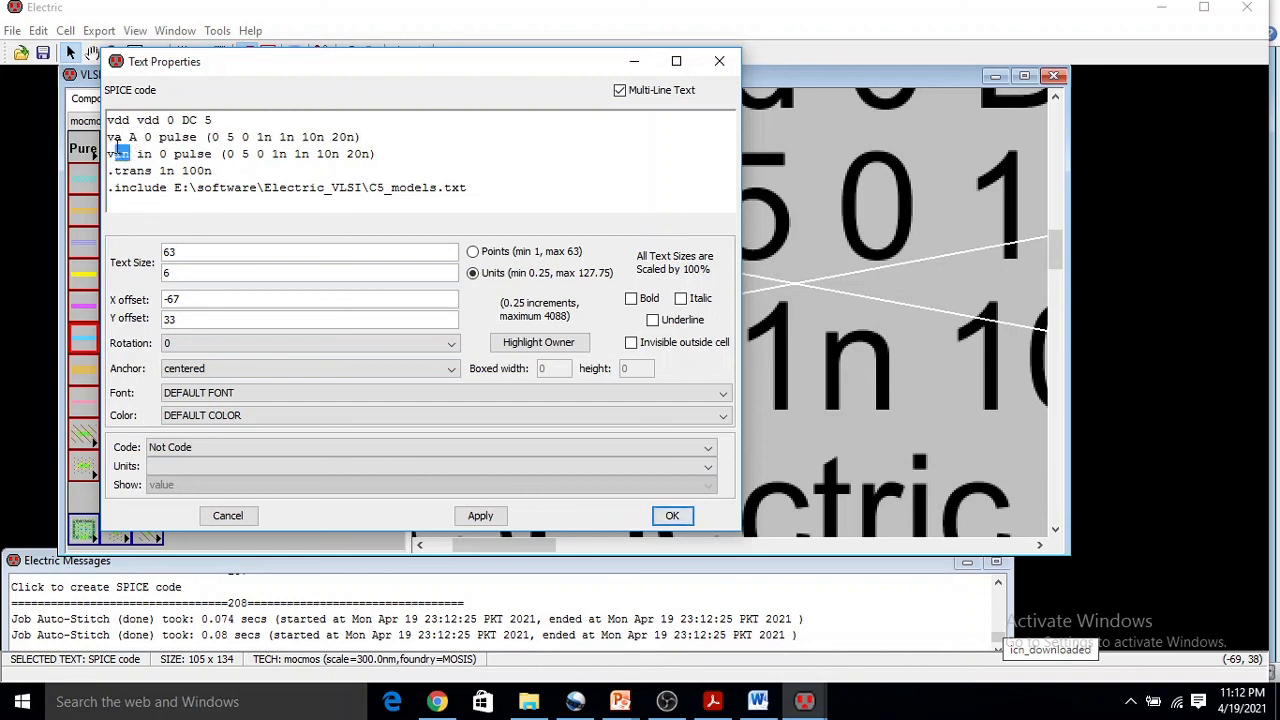
pyautogui.write('b')
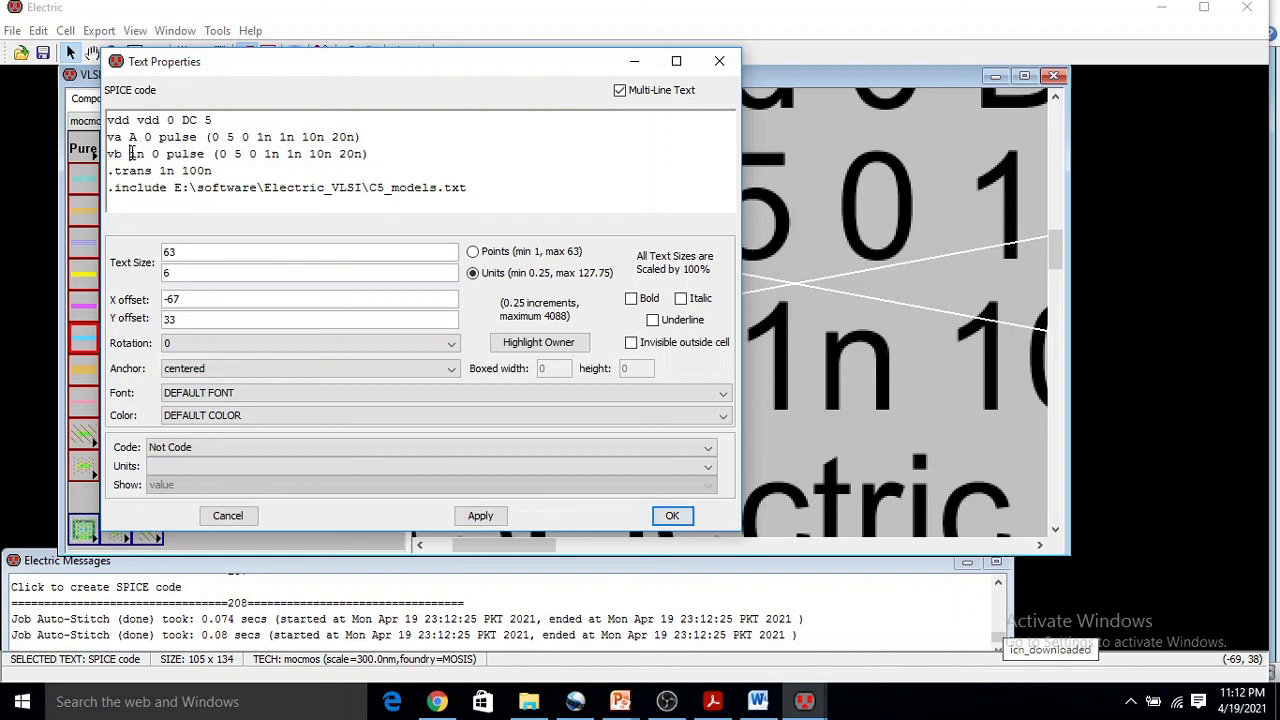
pyautogui.write('B')
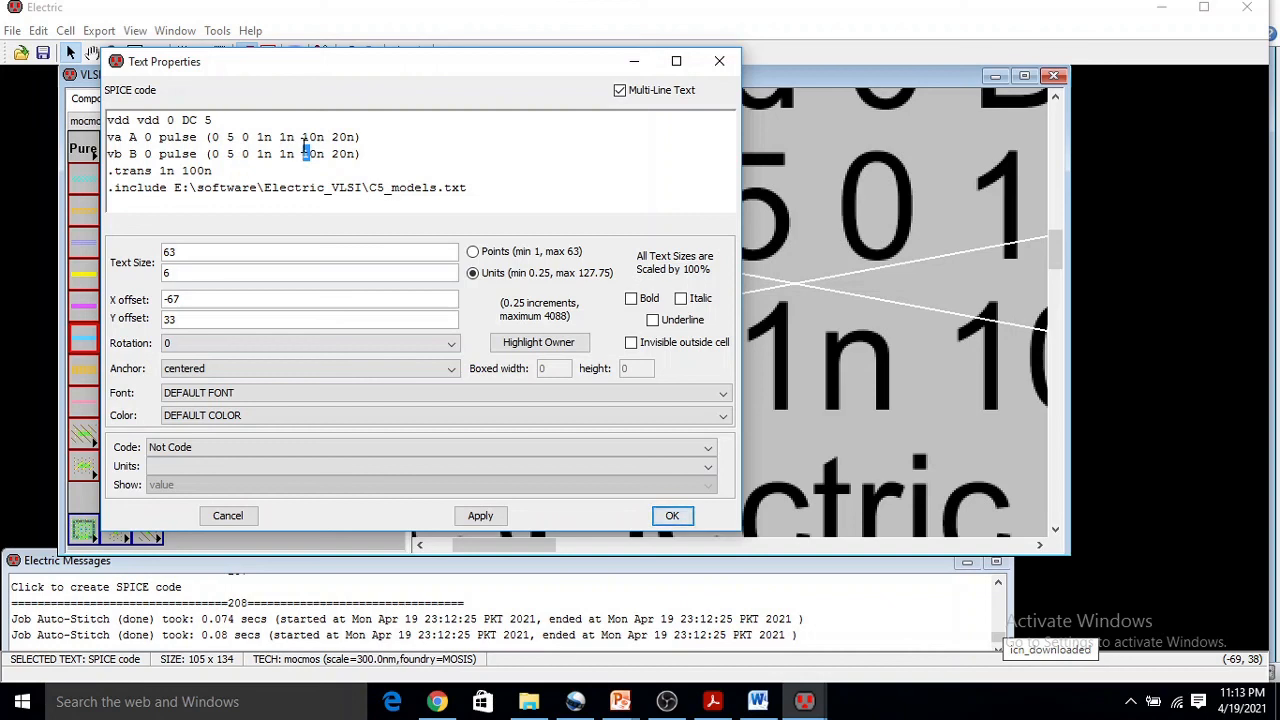
# - Set the vb source's pulse width to 250n and its period to 50n, and accept the text changes
pyautogui.write('25')
pyautogui.moveTo(340, 154); pyautogui.dragTo(355, 154)
pyautogui.write('50')
pyautogui.click(480, 515)
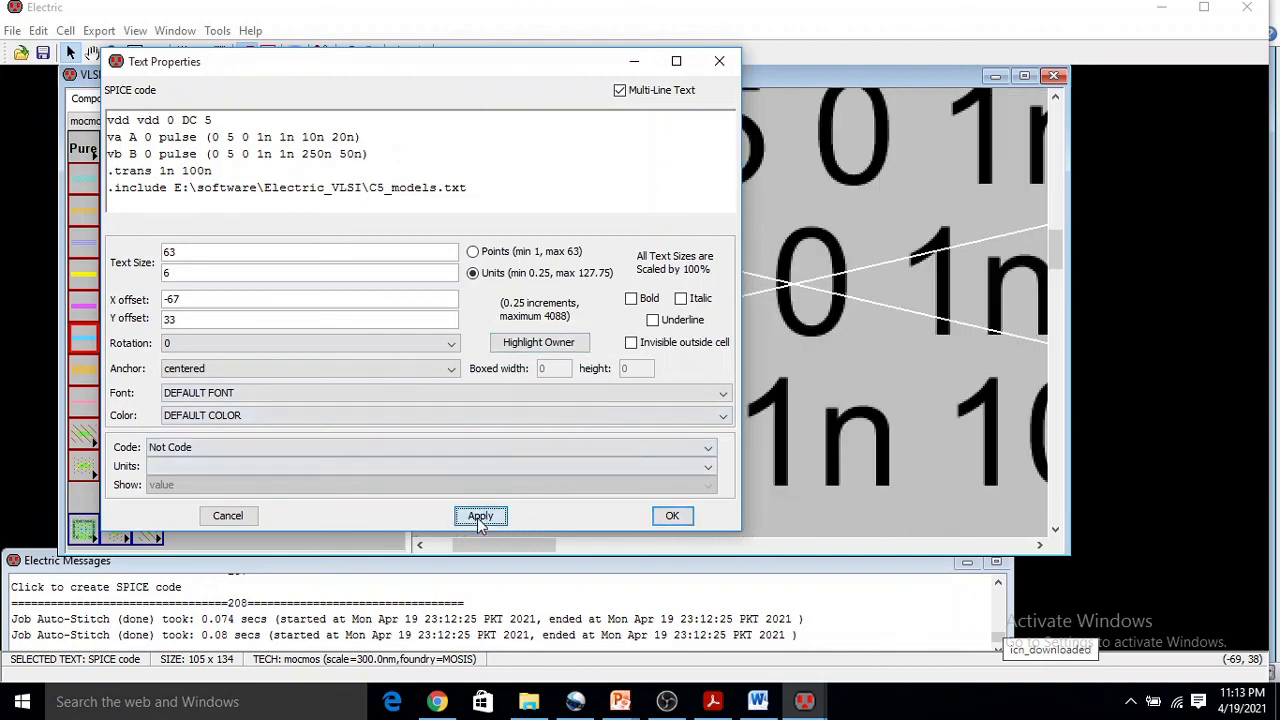
pyautogui.click(684, 520)
# - Move the SPICE code text away from the NAND instance into the empty area above the A and B inputs
pyautogui.keyDown('ctrl'); pyautogui.scroll(-4, 670, 315); pyautogui.keyUp('ctrl')
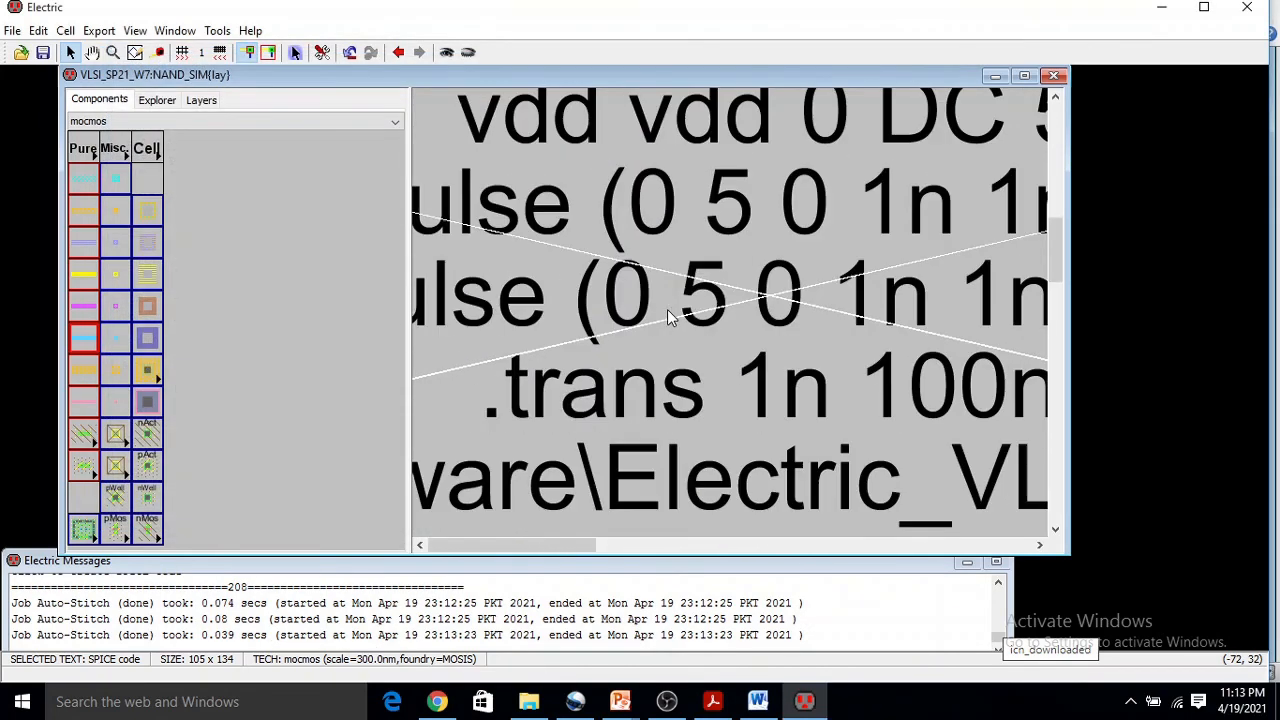
pyautogui.keyDown('ctrl'); pyautogui.scroll(-3, 667, 309); pyautogui.keyUp('ctrl')
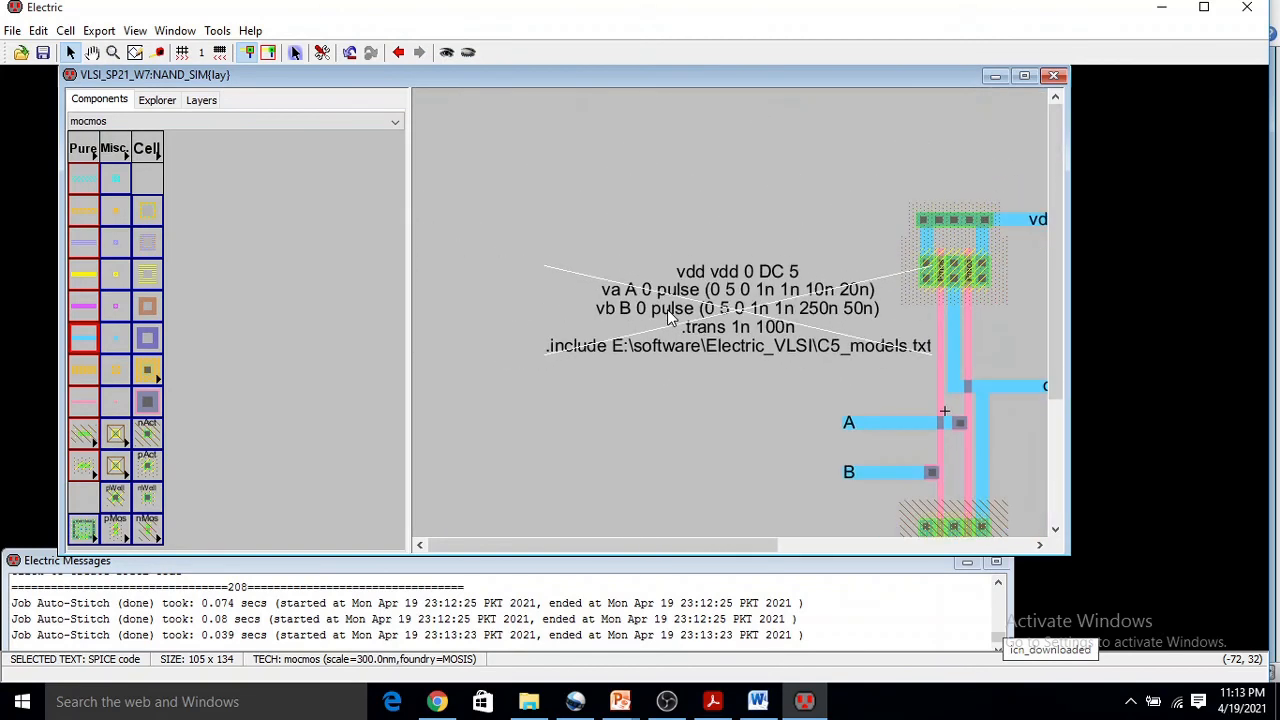
pyautogui.moveTo(667, 309); pyautogui.dragTo(583, 282)
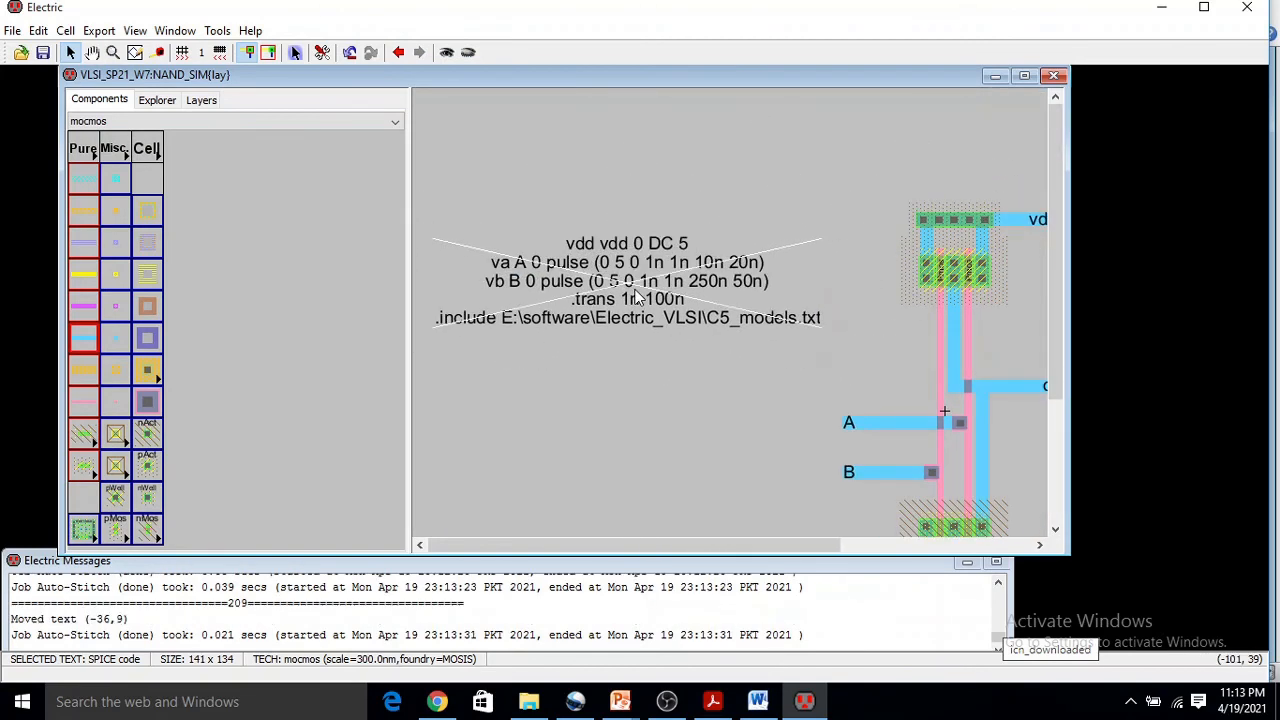
# - Run a hierarchical DRC check and an ERC well check on the NAND_SIM layout
pyautogui.click(218, 30)
pyautogui.moveTo(292, 50)
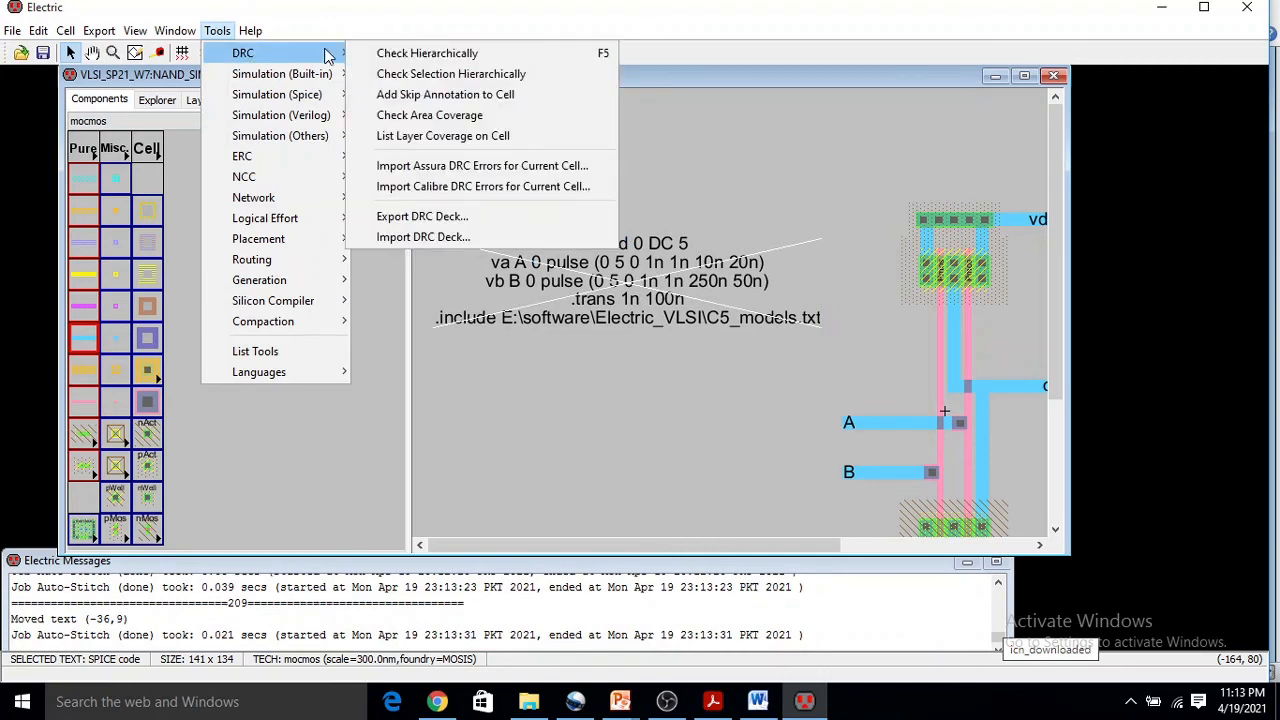
pyautogui.click(425, 52)
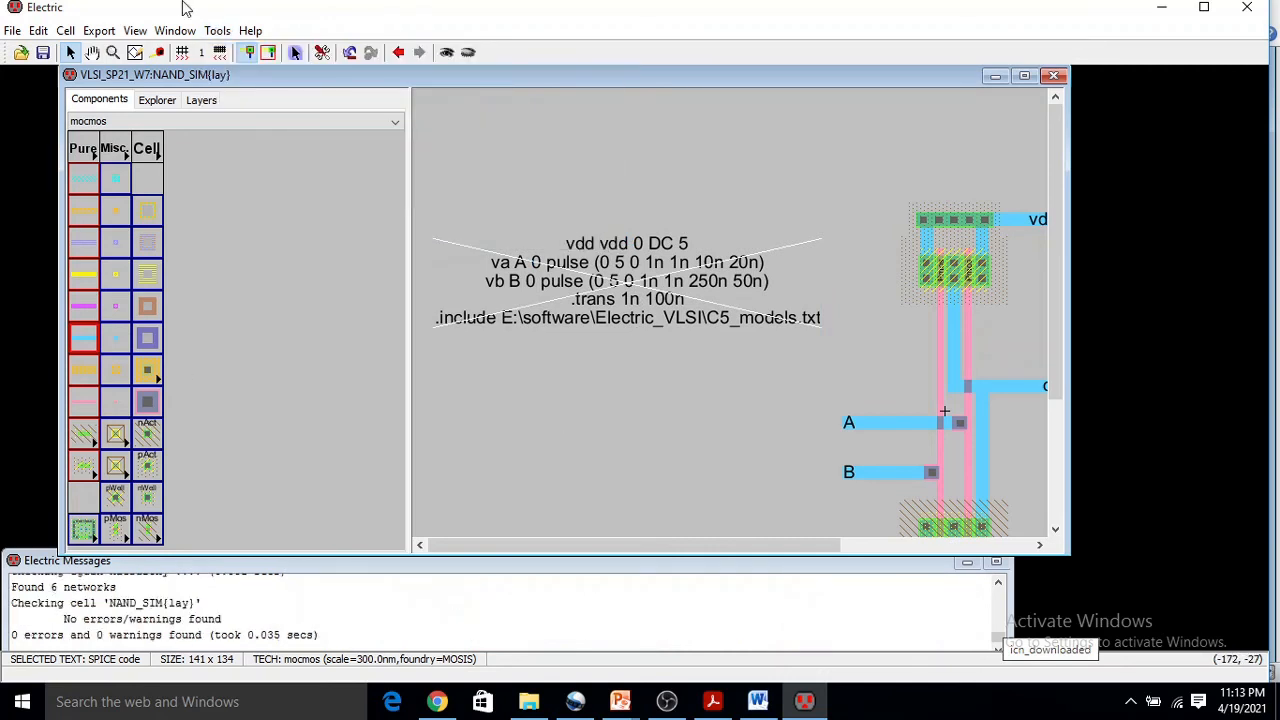
pyautogui.click(218, 30)
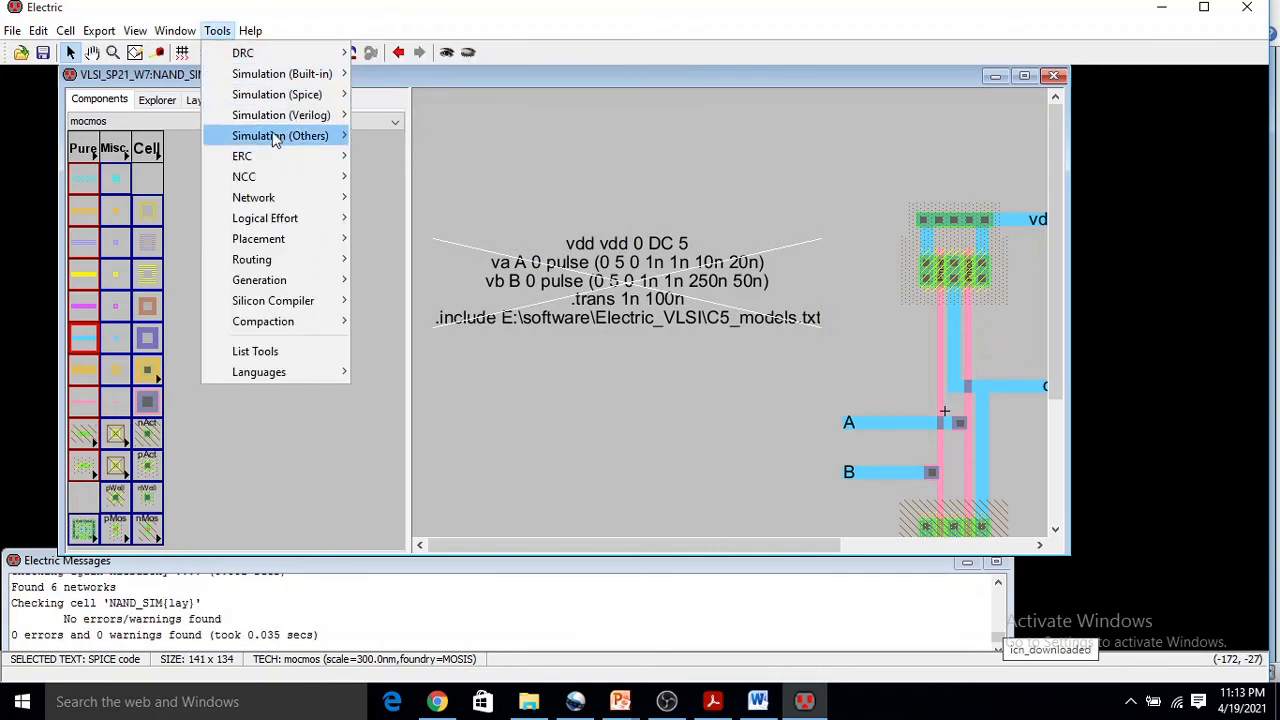
pyautogui.moveTo(280, 156)
pyautogui.click(400, 156)
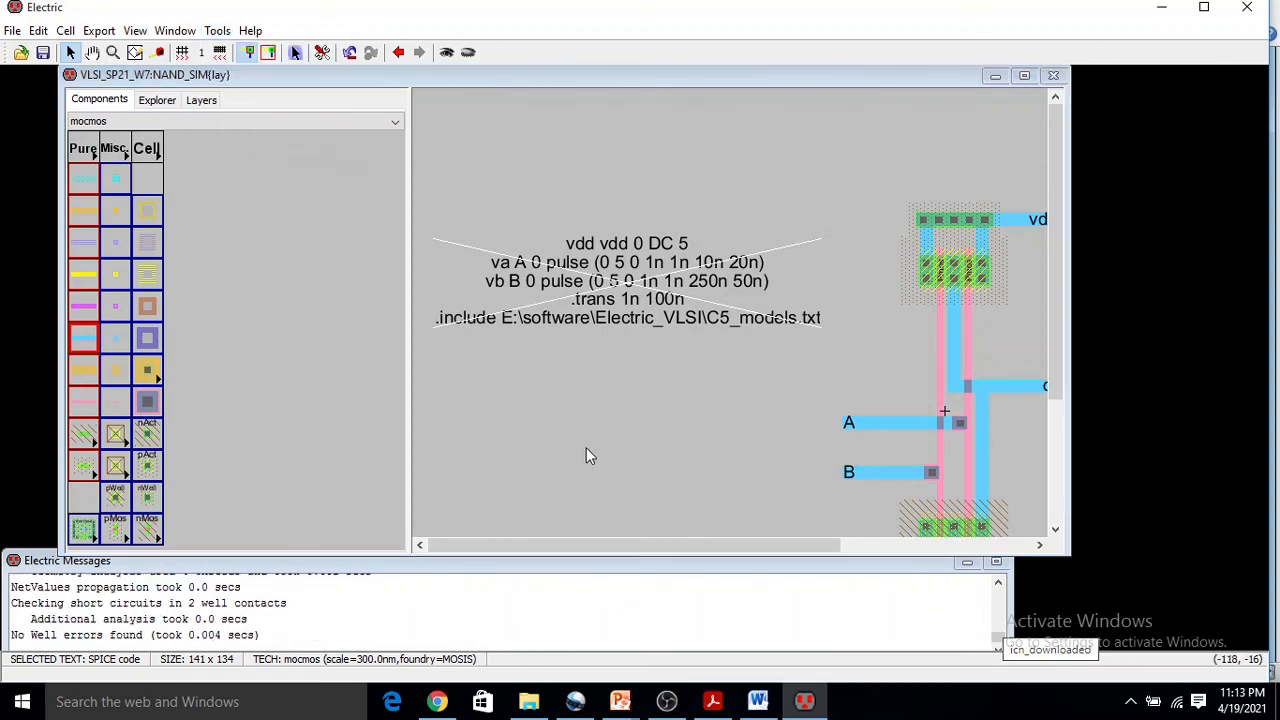
# - Try an NCC comparison of the schematic and layout views of the NAND_SIM cell
pyautogui.click(215, 31)
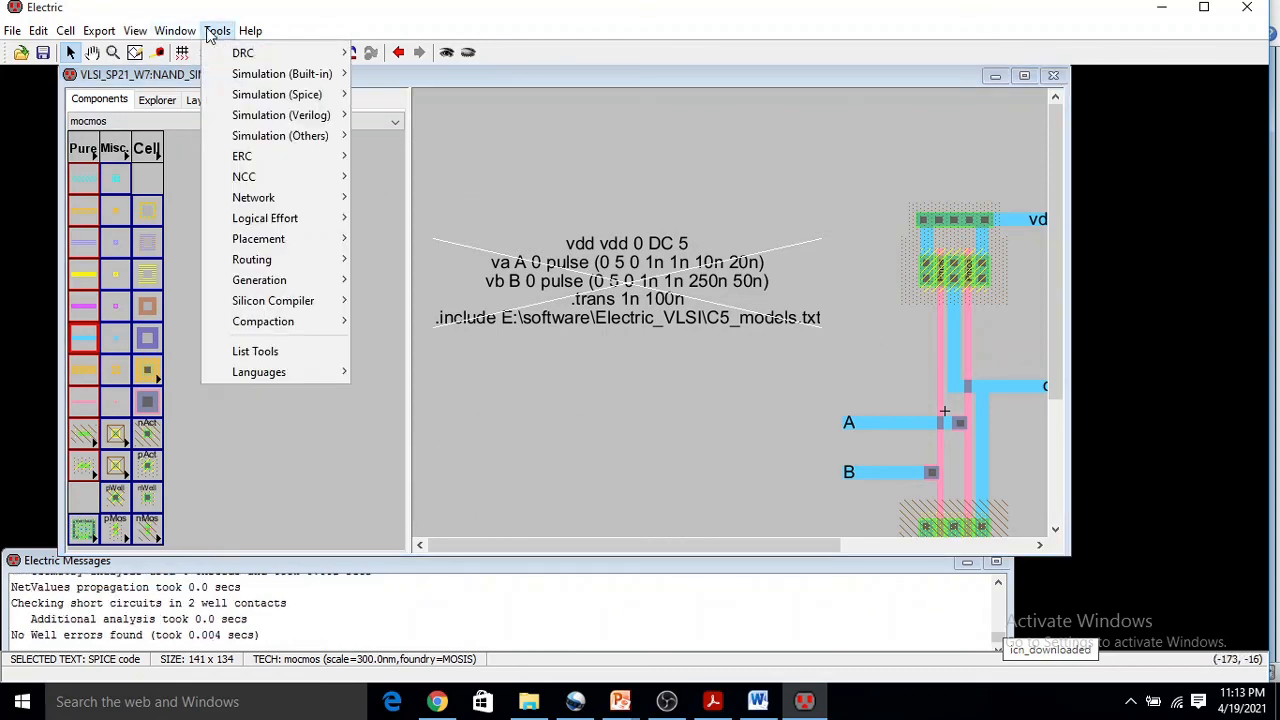
pyautogui.moveTo(310, 188)
pyautogui.click(380, 172)
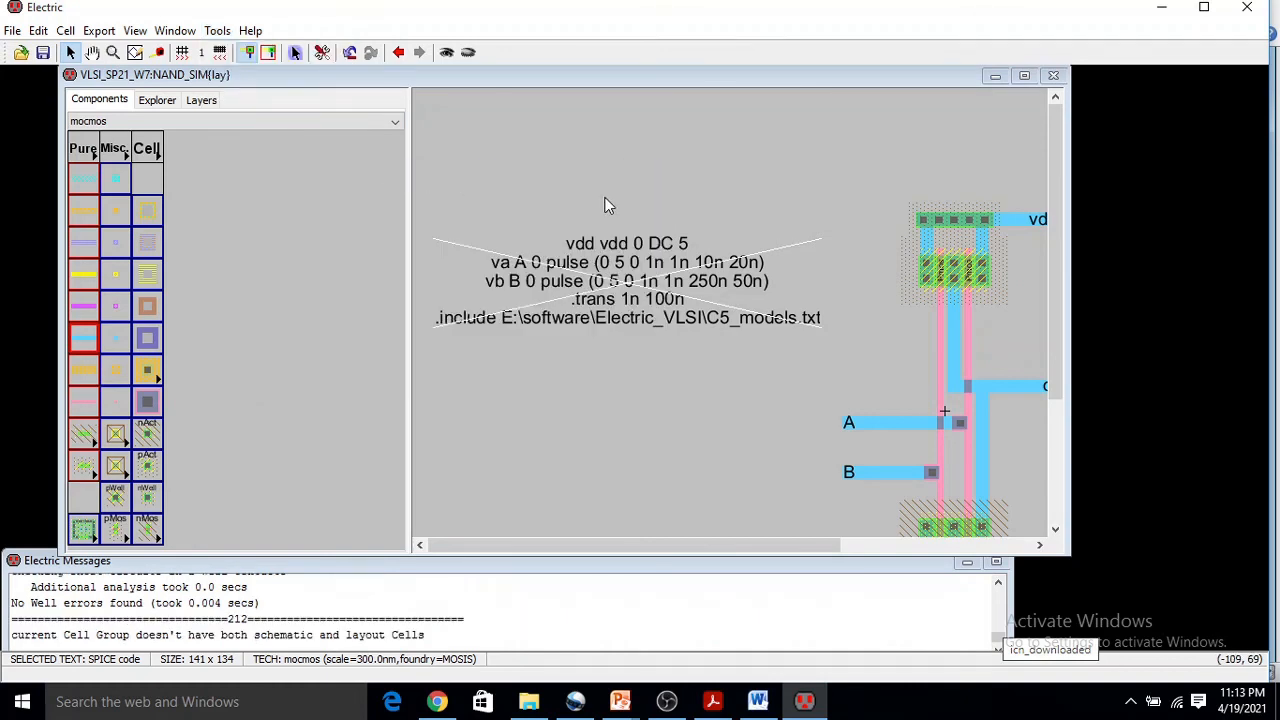
pyautogui.click(207, 31)
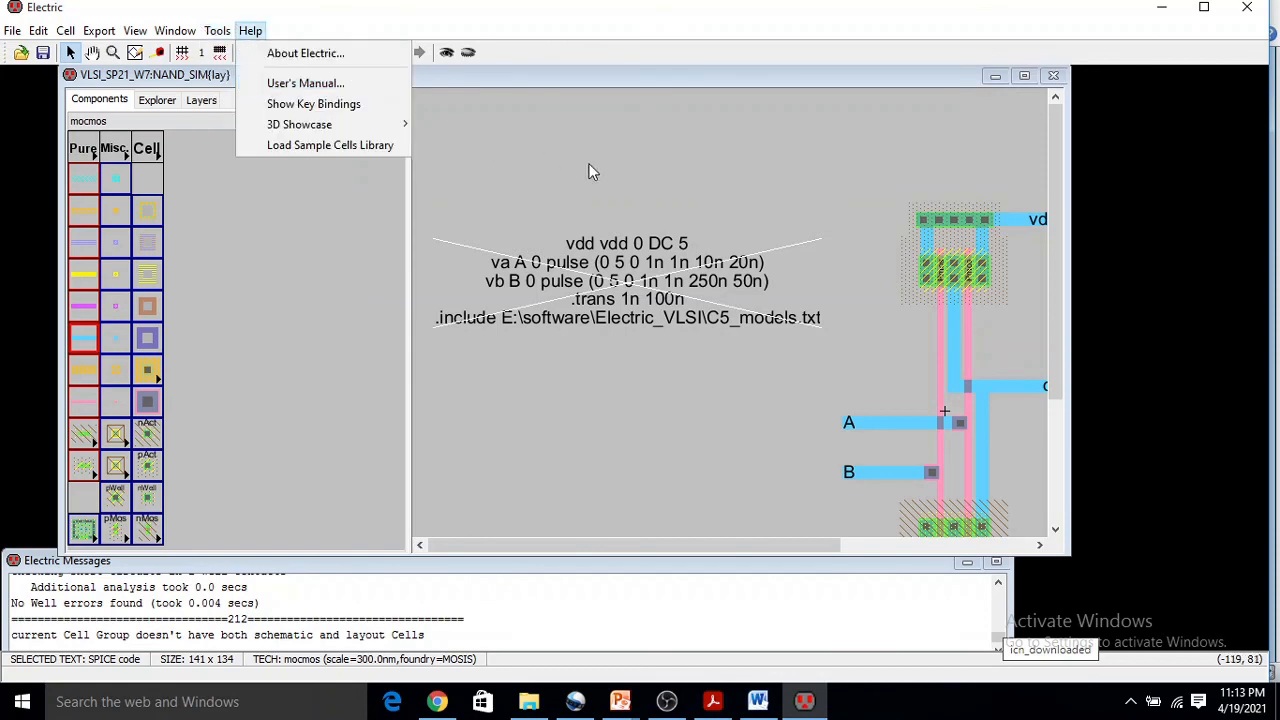
pyautogui.click(614, 173)
# - Write the Spice deck for the NAND_SIM layout and run its simulation in LTspice
pyautogui.click(217, 36)
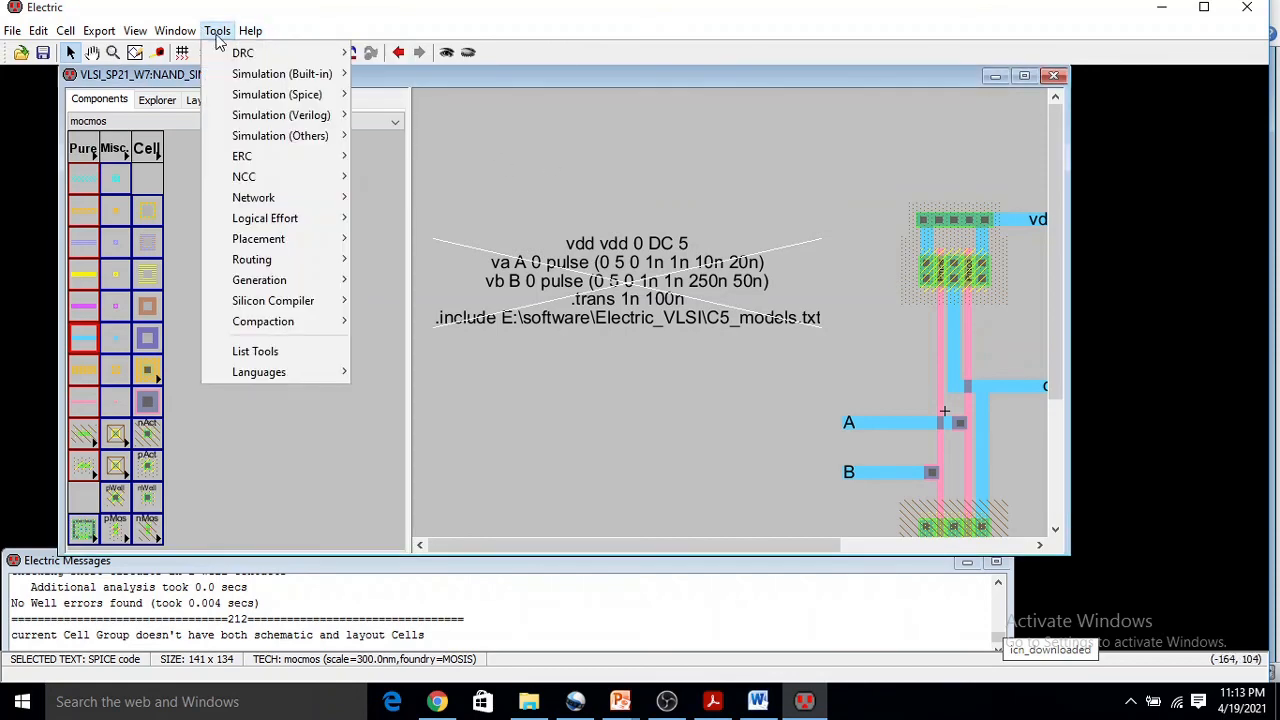
pyautogui.moveTo(245, 99)
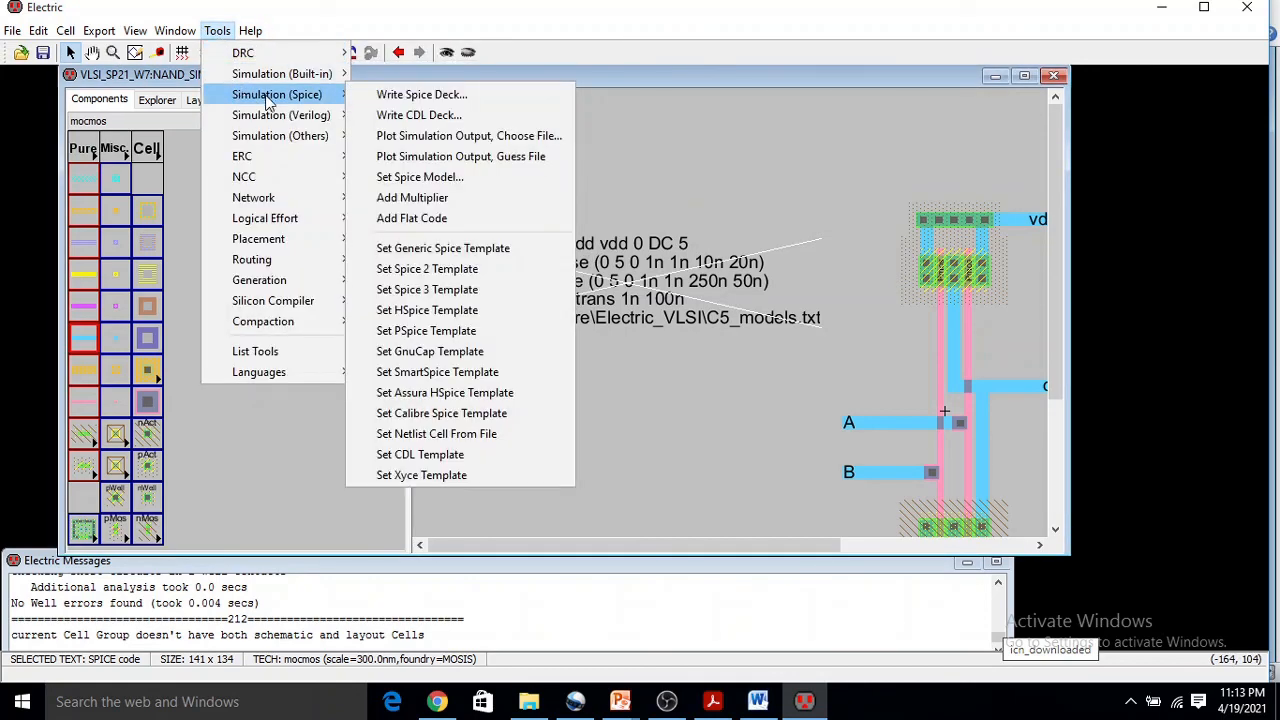
pyautogui.click(410, 95)
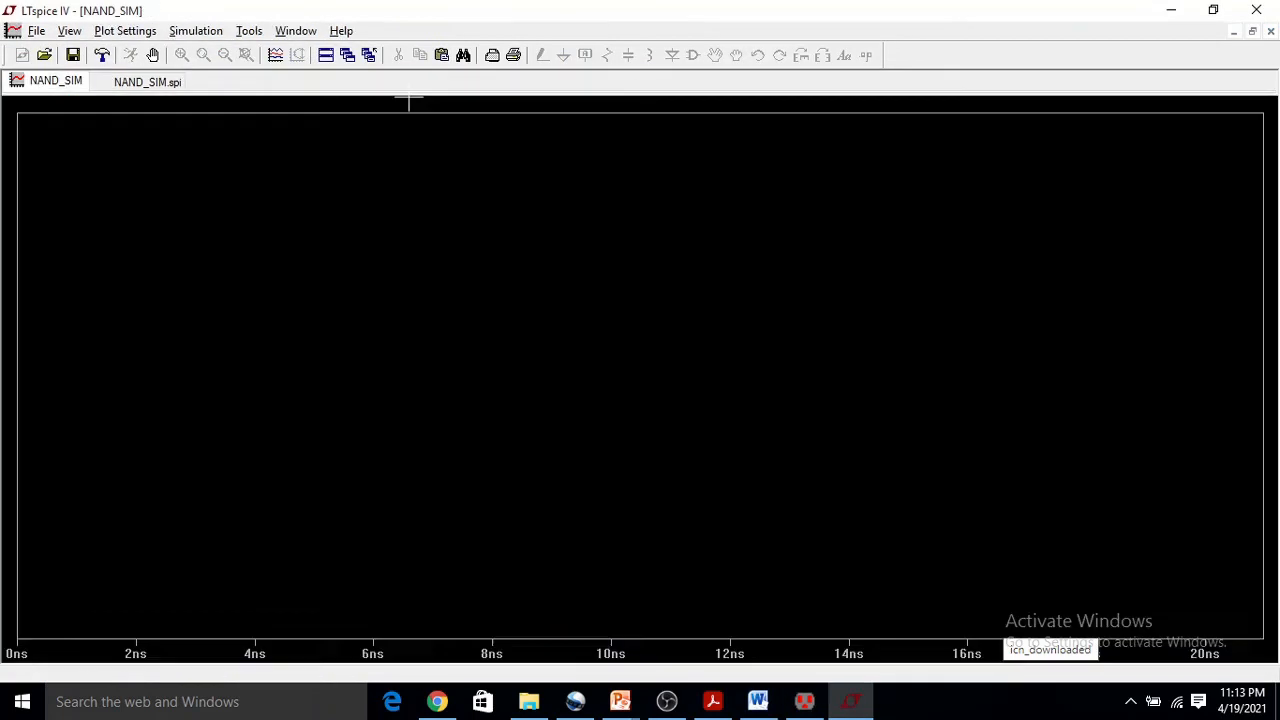
# - Plot the V(a), V(b) and V(out) waveforms of NAND_SIM, and close LTspice and the Waveforms window after viewing them
pyautogui.click(276, 56)
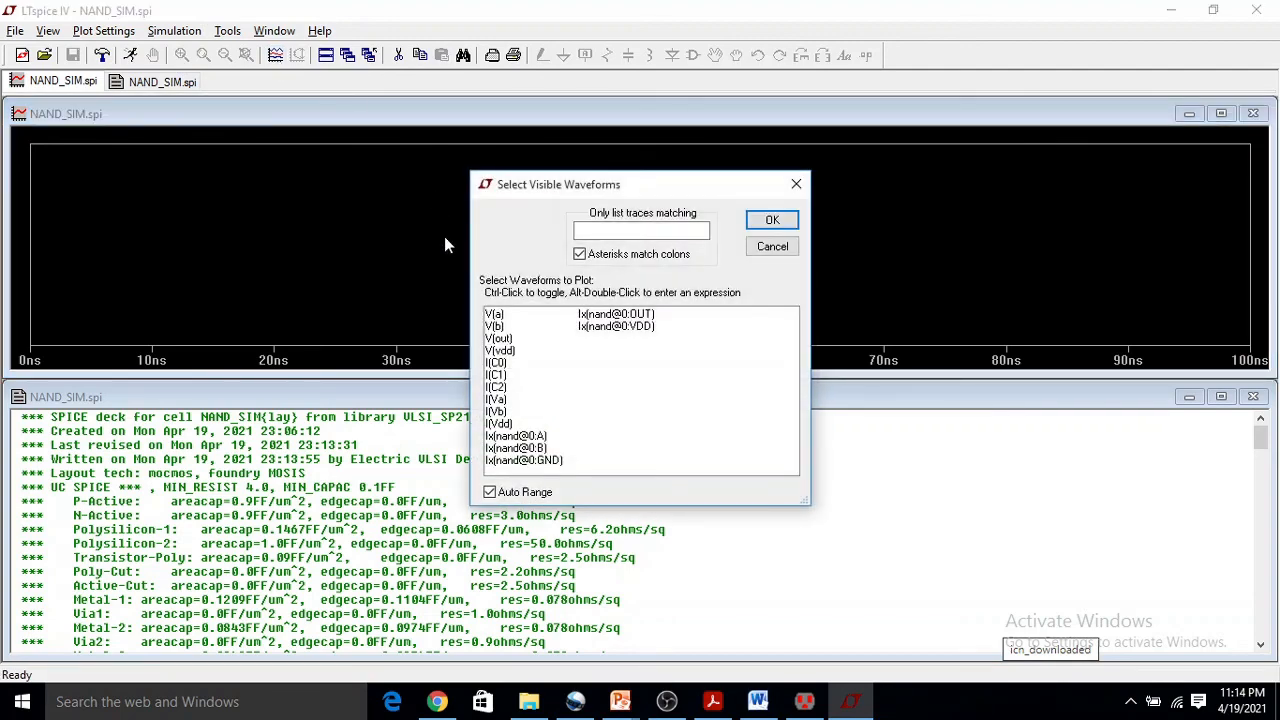
pyautogui.click(497, 314)
pyautogui.keyDown('ctrl'); pyautogui.click(498, 326); pyautogui.keyUp('ctrl')
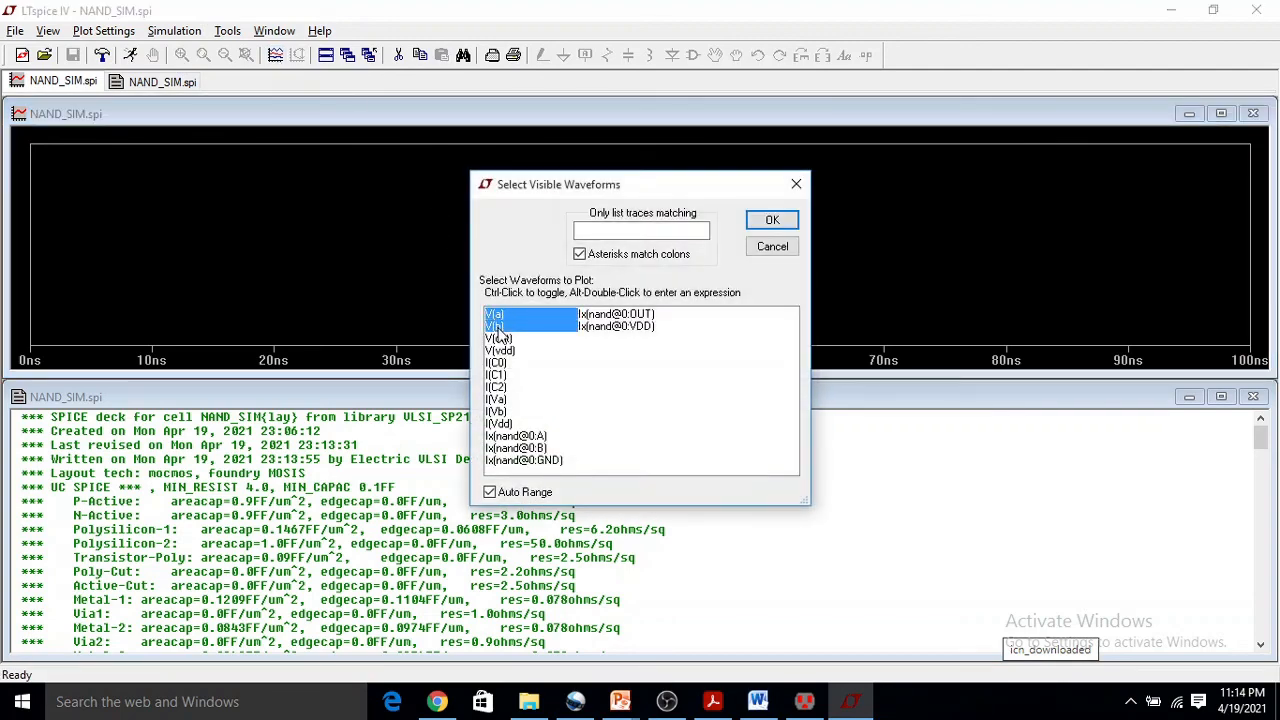
pyautogui.keyDown('ctrl'); pyautogui.click(515, 339); pyautogui.keyUp('ctrl')
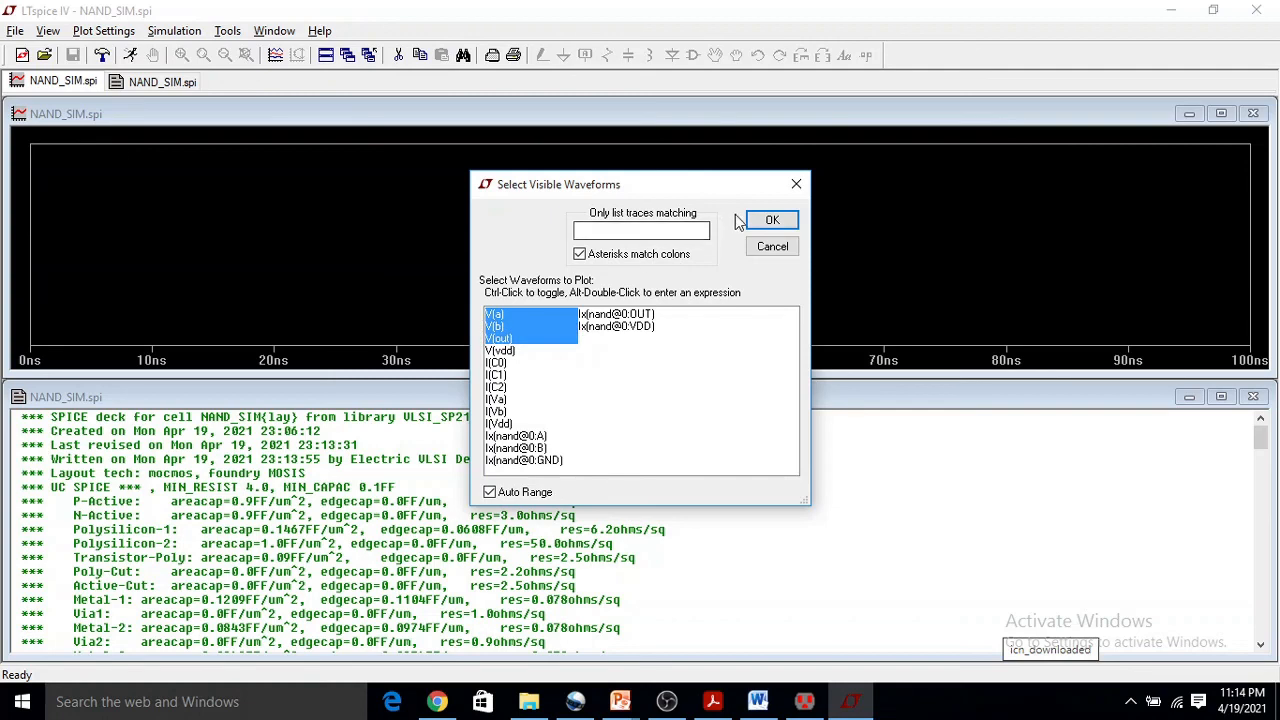
pyautogui.click(768, 219)
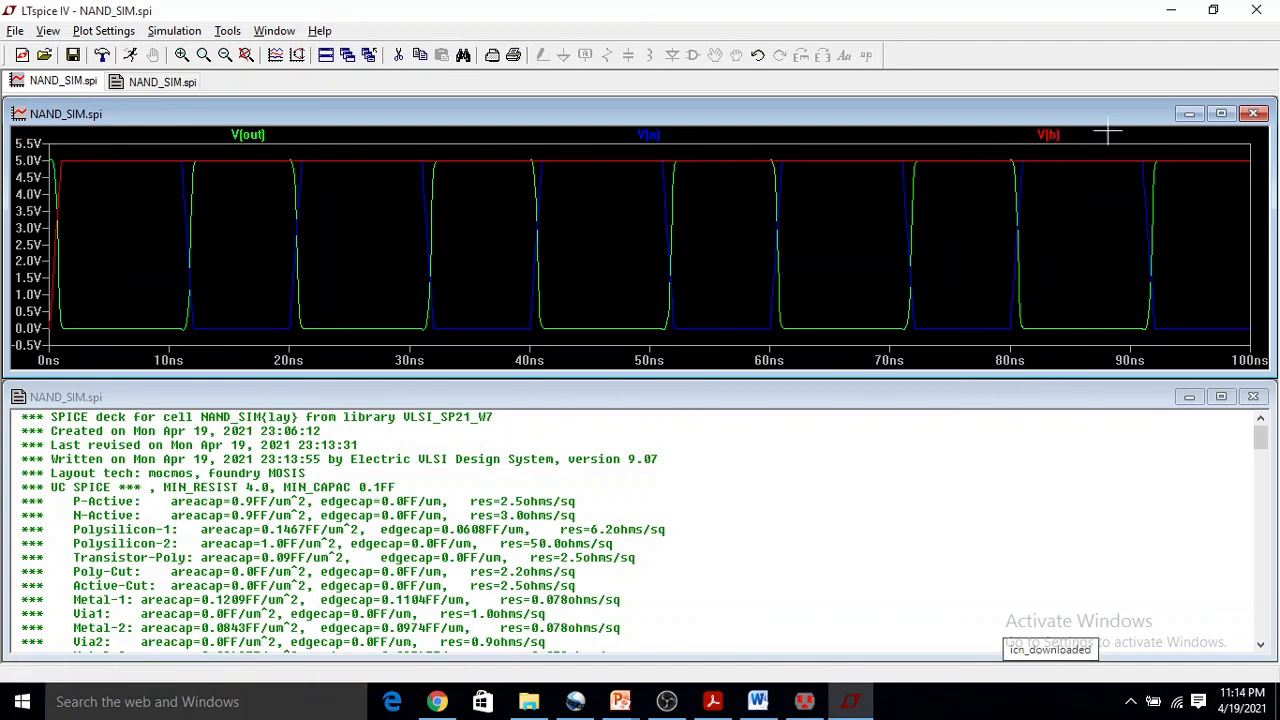
pyautogui.click(1256, 9)
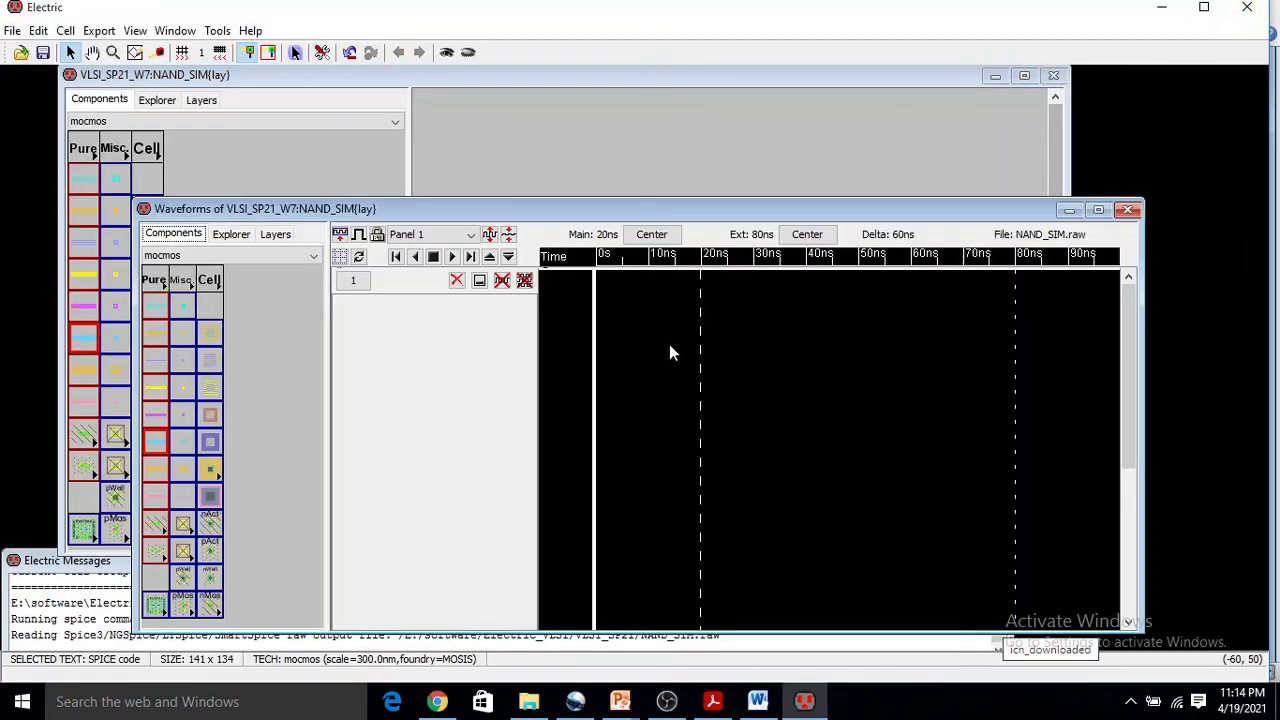
pyautogui.click(1131, 213)
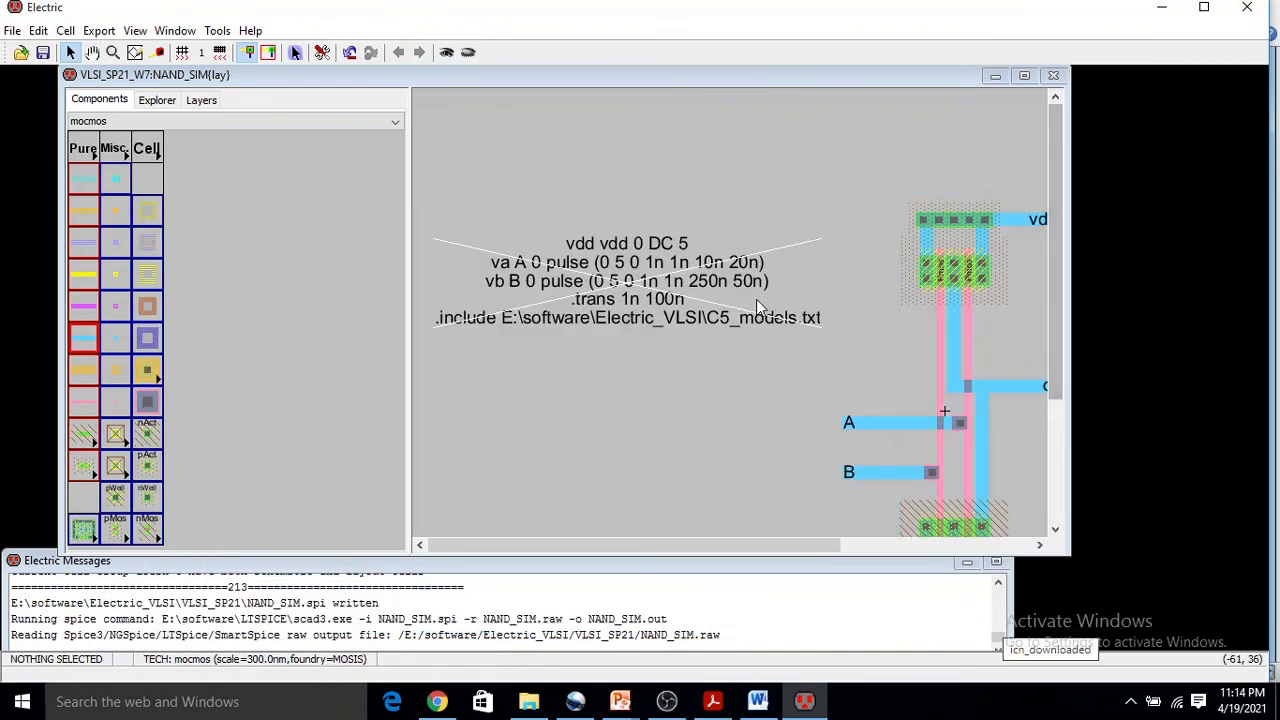
# - Set the pulse width of the vb source to 25n in the NAND_SIM SPICE code and save the library
pyautogui.keyDown('ctrl'); pyautogui.scroll(3, 758, 297); pyautogui.keyUp('ctrl')
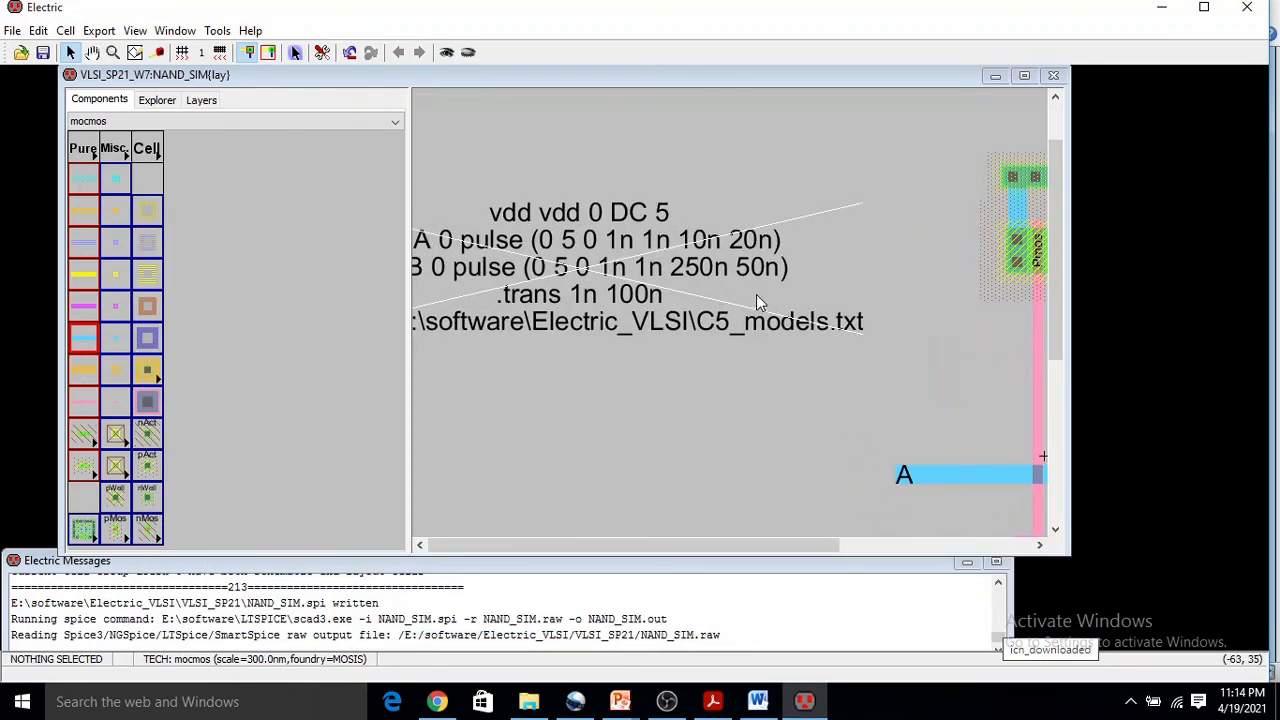
pyautogui.doubleClick(711, 268)
pyautogui.click(645, 290)
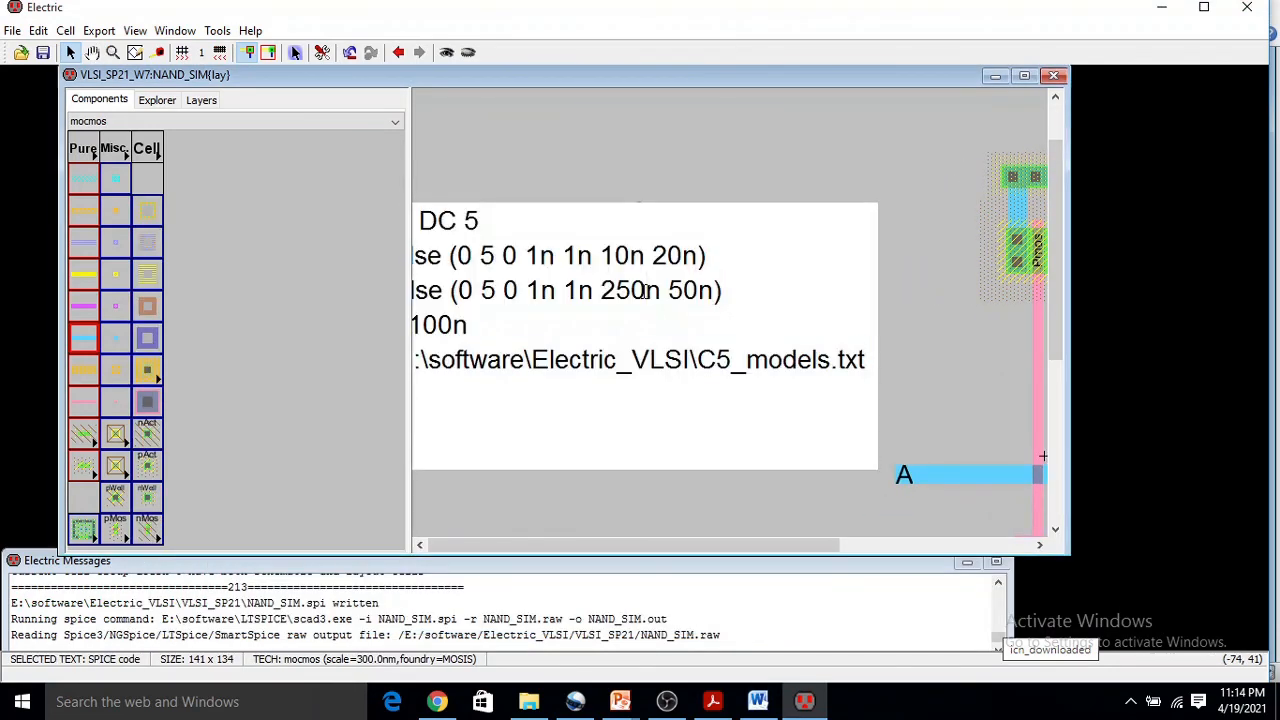
pyautogui.press('BackSpace')
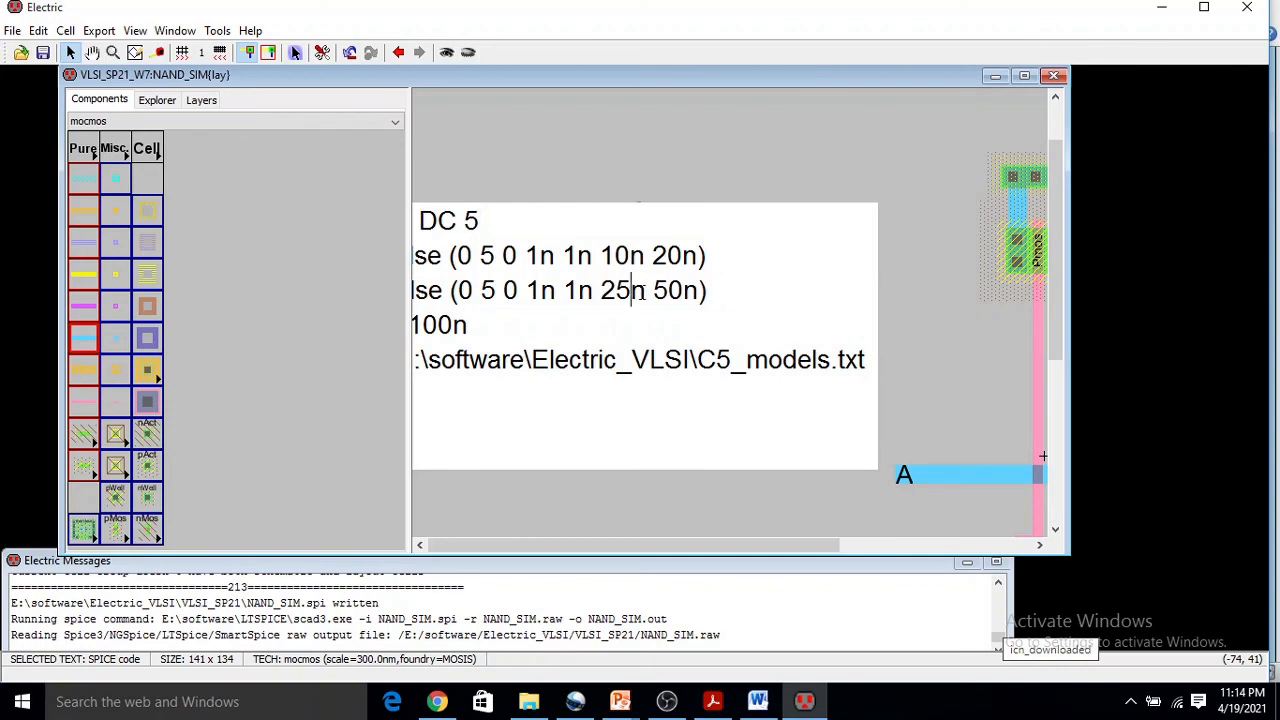
pyautogui.click(750, 175)
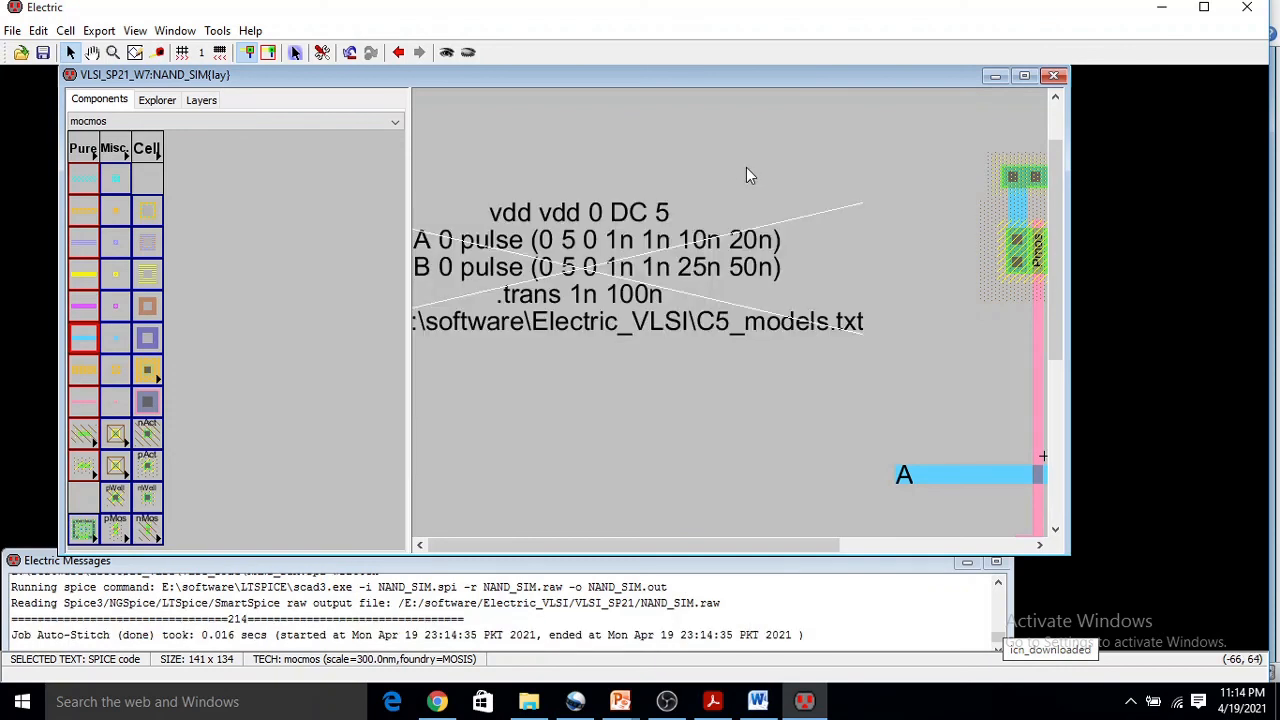
pyautogui.click(43, 52)
# - Write the Spice deck for the corrected NAND_SIM layout and rerun its simulation in LTspice
pyautogui.click(220, 31)
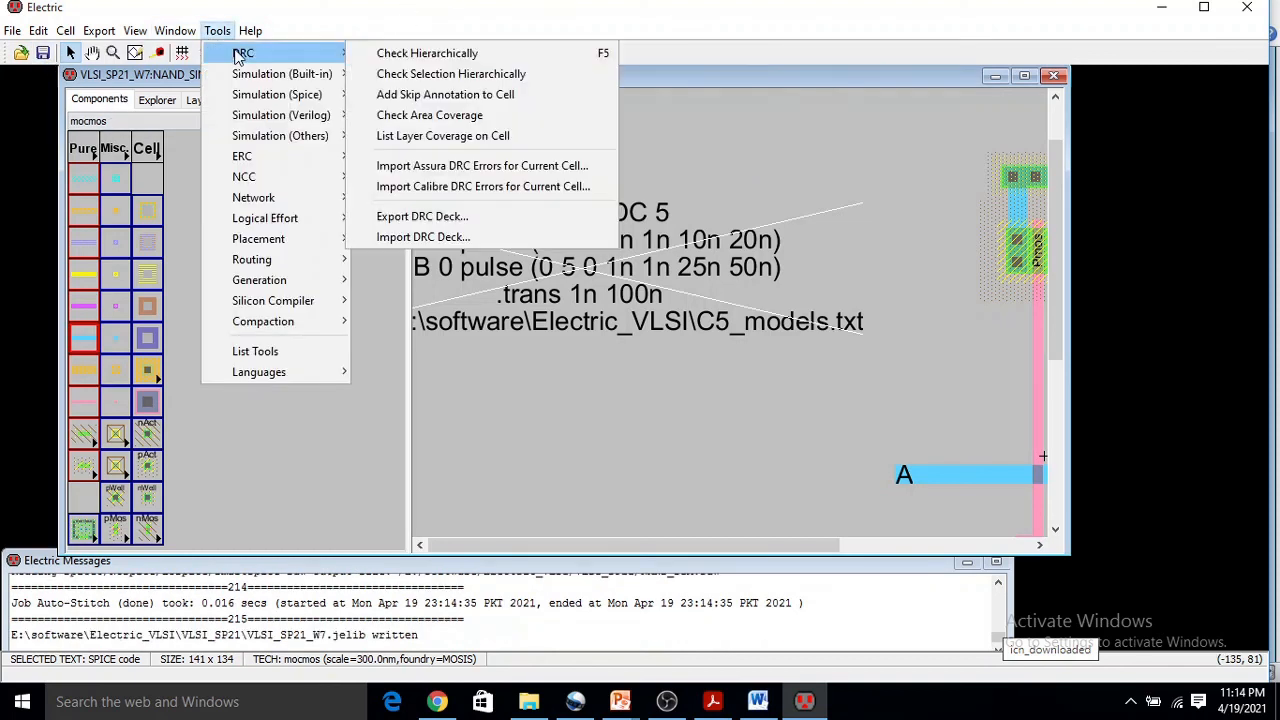
pyautogui.moveTo(285, 94)
pyautogui.click(418, 96)
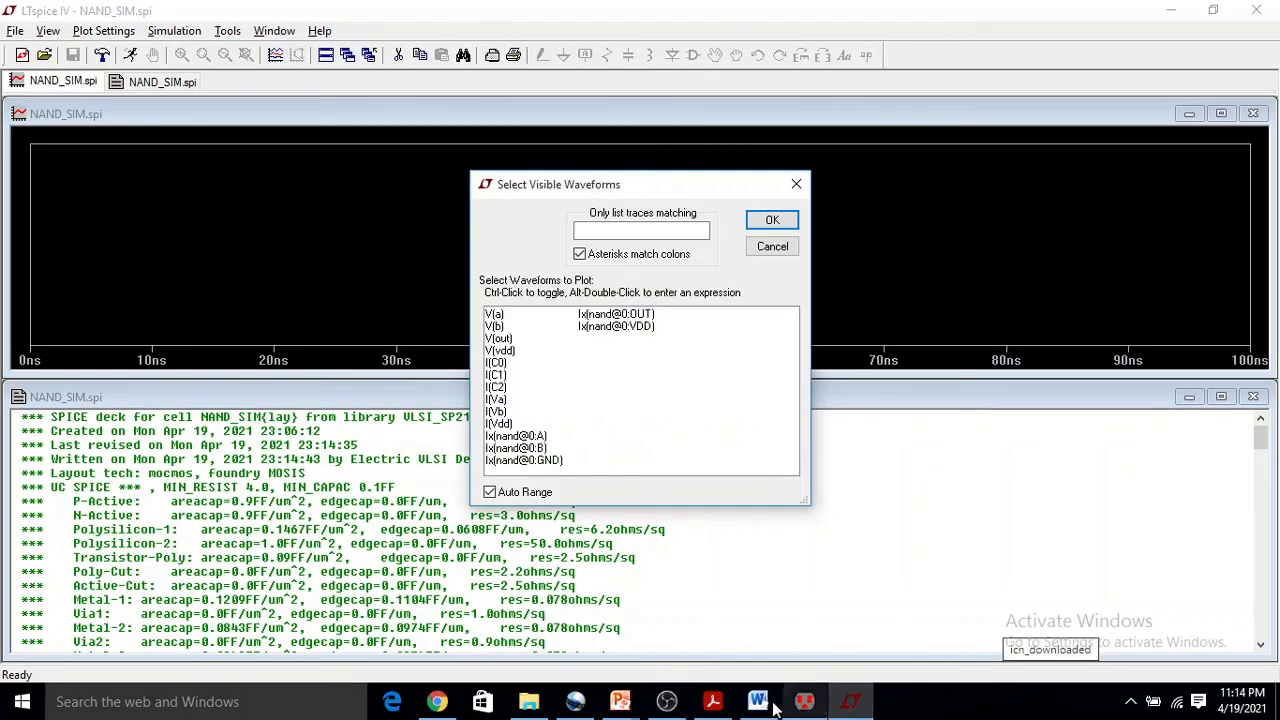
pyautogui.click(803, 703)
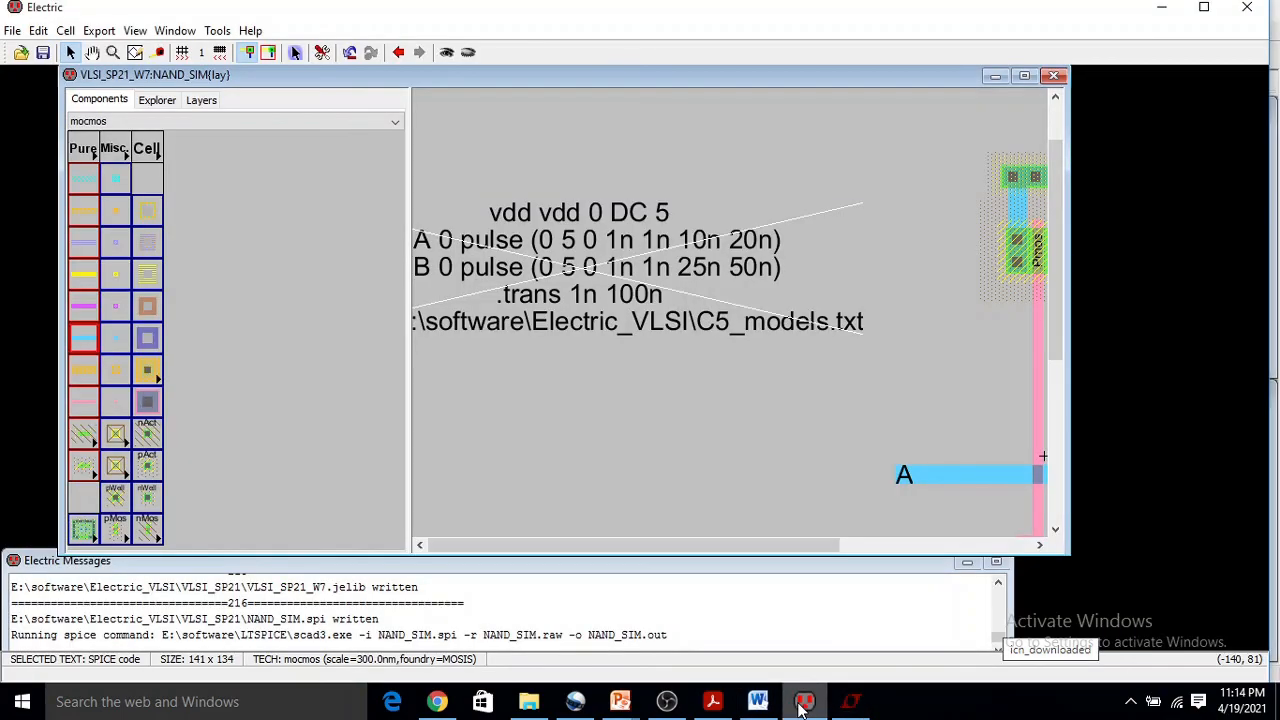
pyautogui.click(803, 703)
pyautogui.click(674, 704)
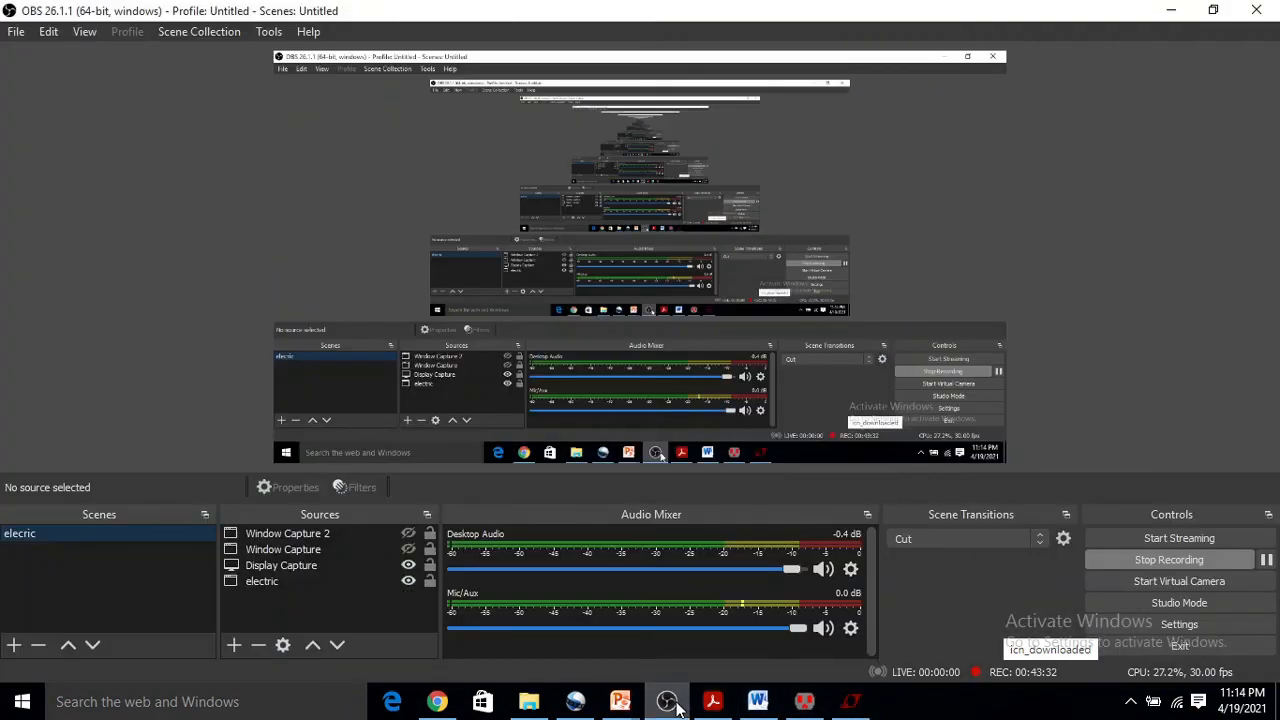
pyautogui.click(676, 706)
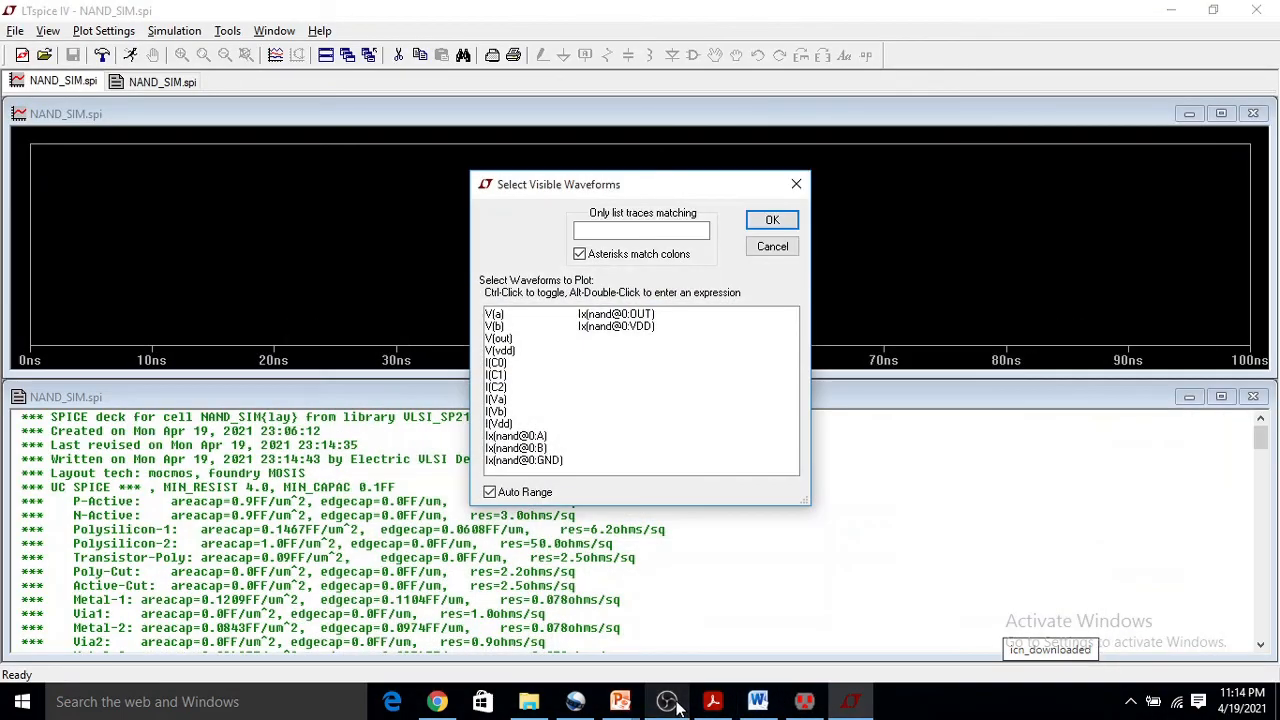
# - Plot the V(a), V(b) and V(out) waveforms of the new NAND_SIM simulation
pyautogui.click(506, 316)
pyautogui.keyDown('ctrl'); pyautogui.click(506, 327); pyautogui.keyUp('ctrl')
pyautogui.keyDown('ctrl'); pyautogui.click(506, 339); pyautogui.keyUp('ctrl')
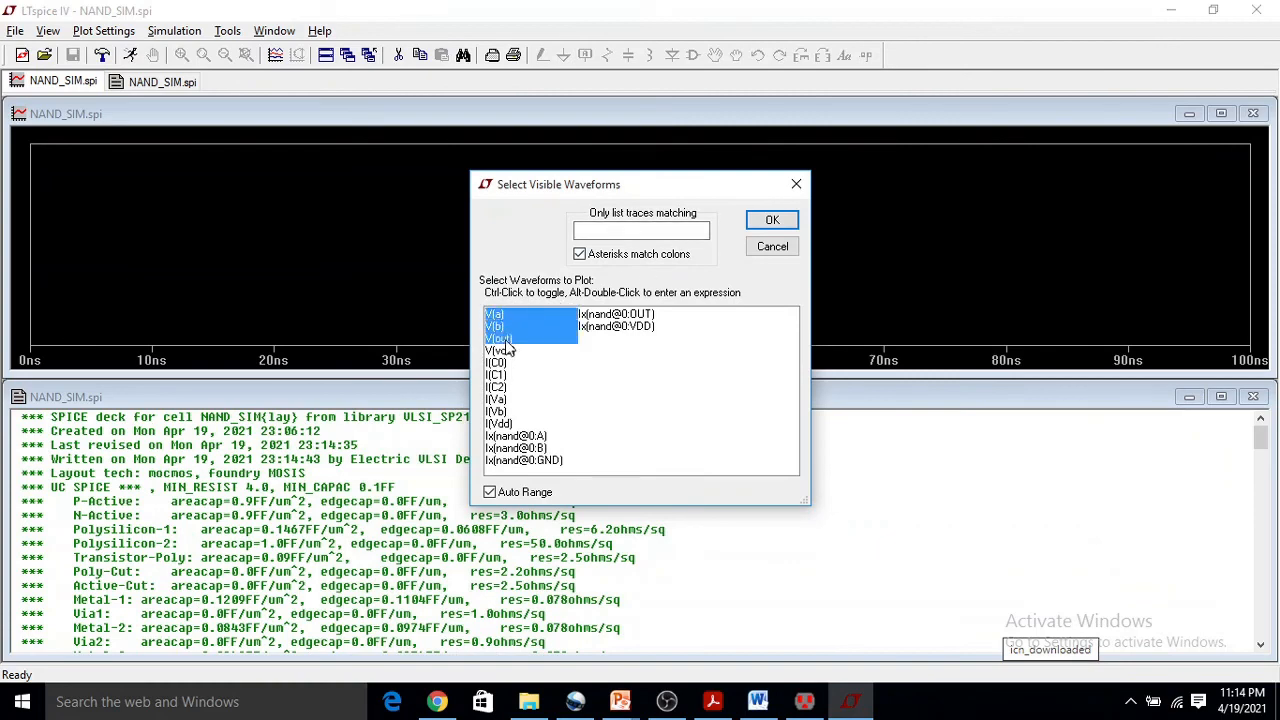
pyautogui.click(772, 221)
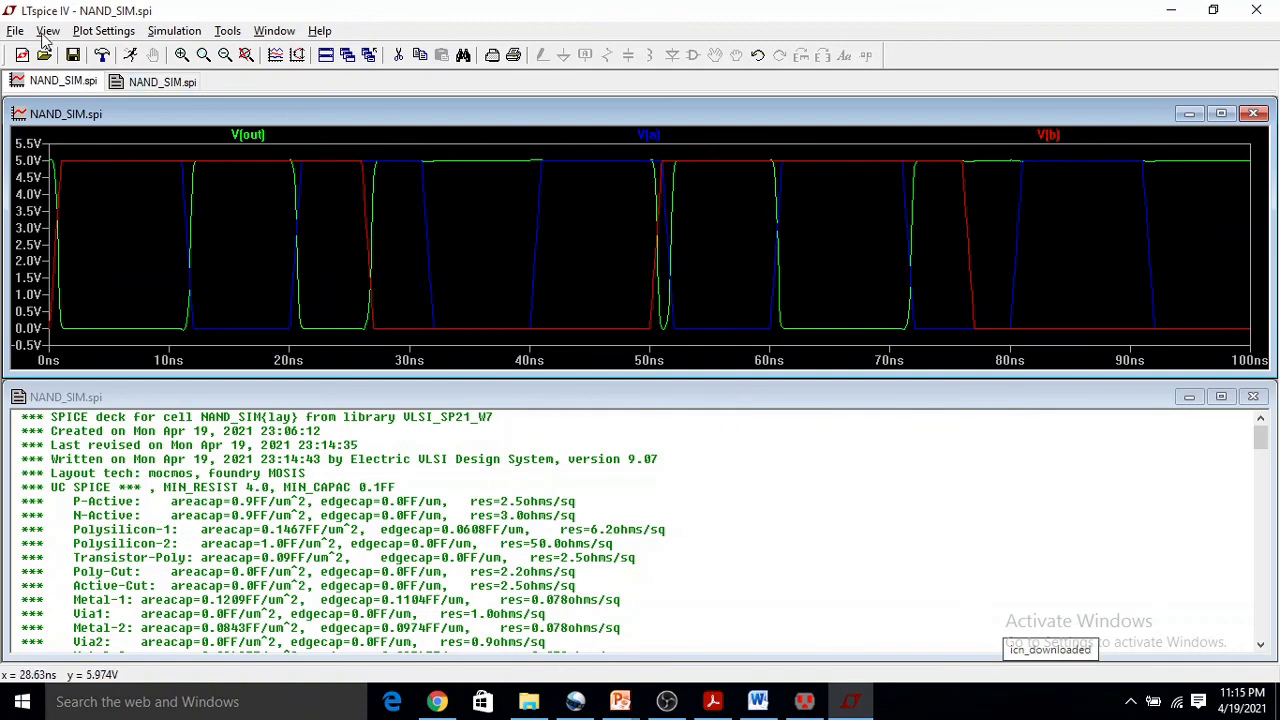
# - Add two plot panes and separate the traces, with V(a) in the upper pane, V(b) in the middle and V(out) in the lower
pyautogui.click(100, 31)
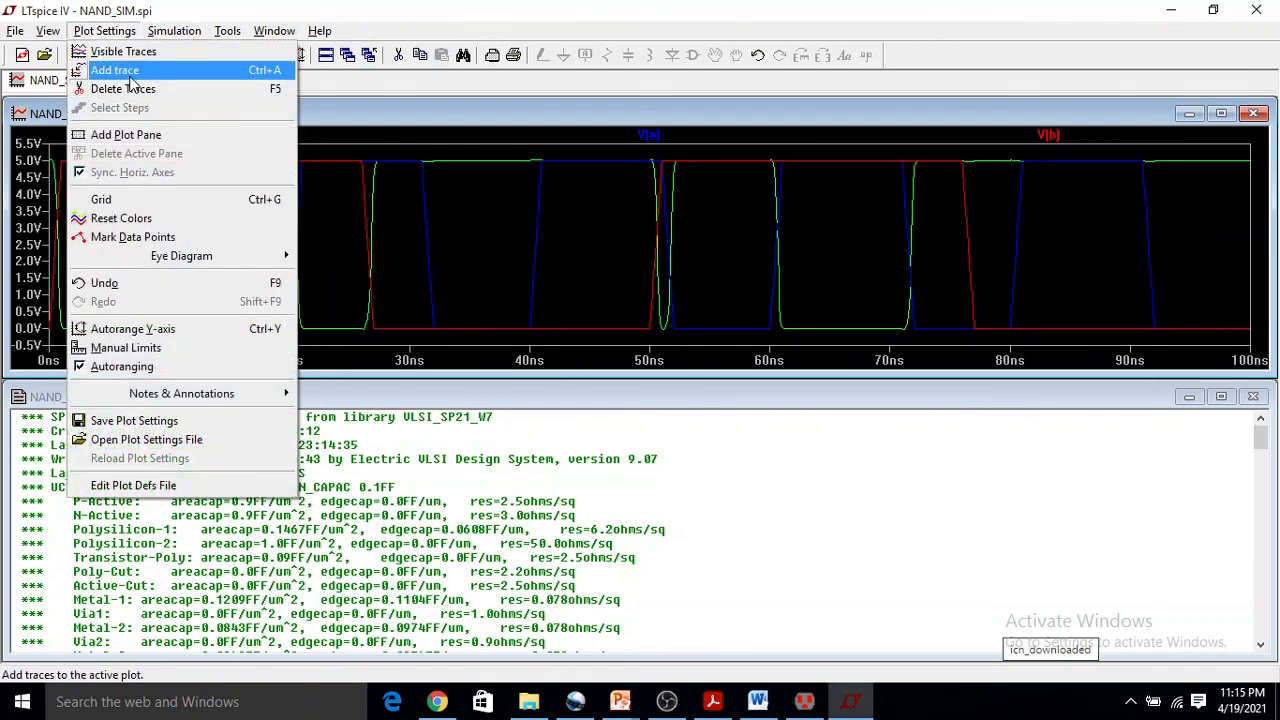
pyautogui.click(140, 140)
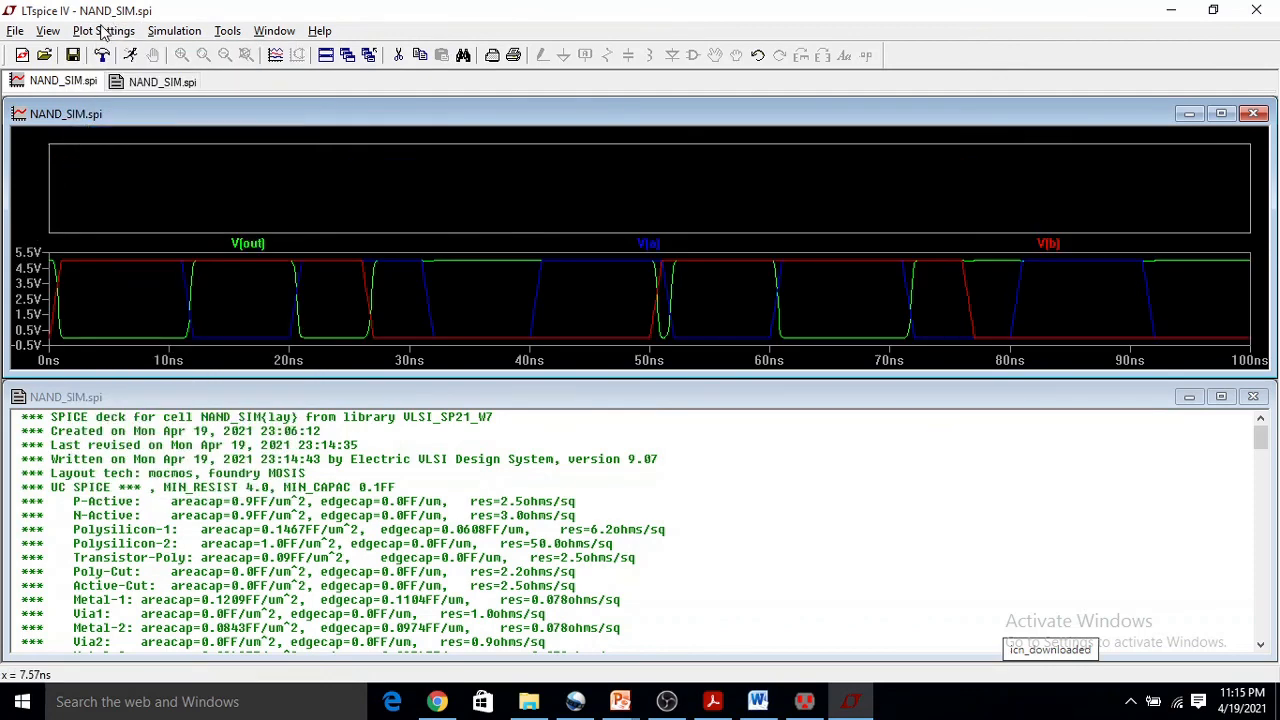
pyautogui.click(104, 31)
pyautogui.click(128, 134)
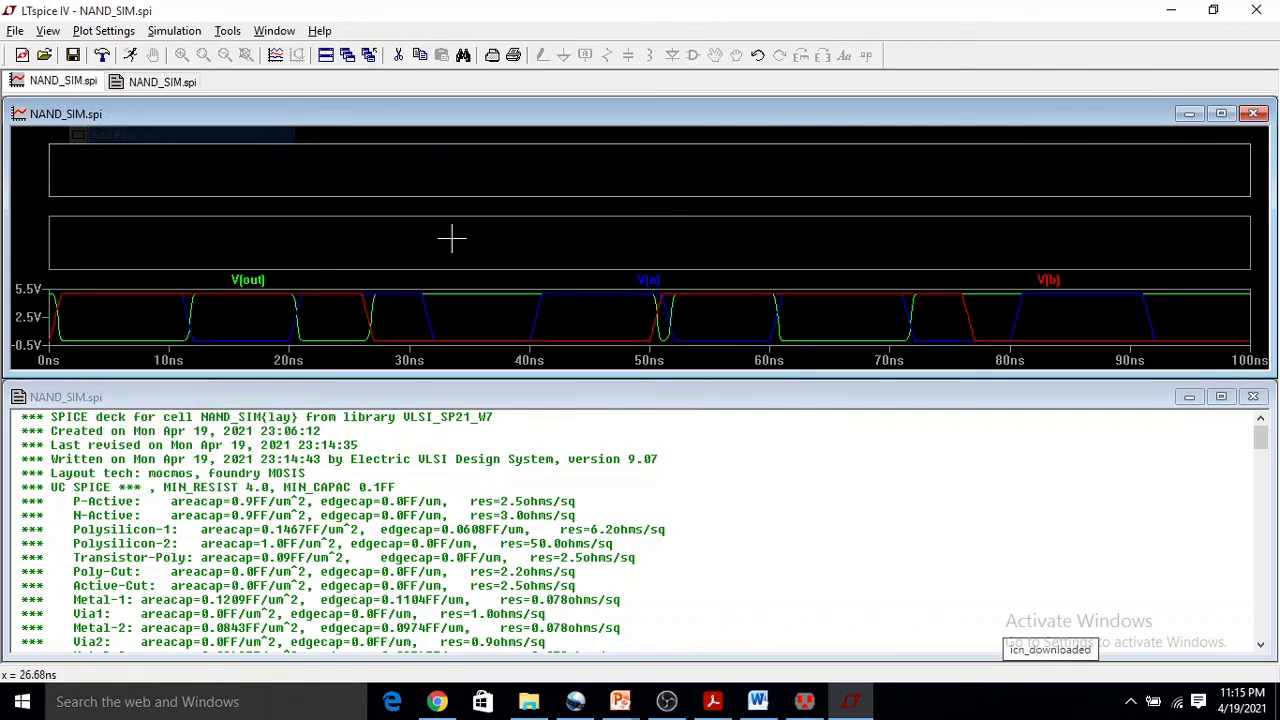
pyautogui.moveTo(648, 280); pyautogui.dragTo(657, 165)
pyautogui.moveTo(1000, 280)
pyautogui.mouseDown()
pyautogui.moveTo(968, 280)
pyautogui.moveTo(943, 243)
pyautogui.mouseUp()
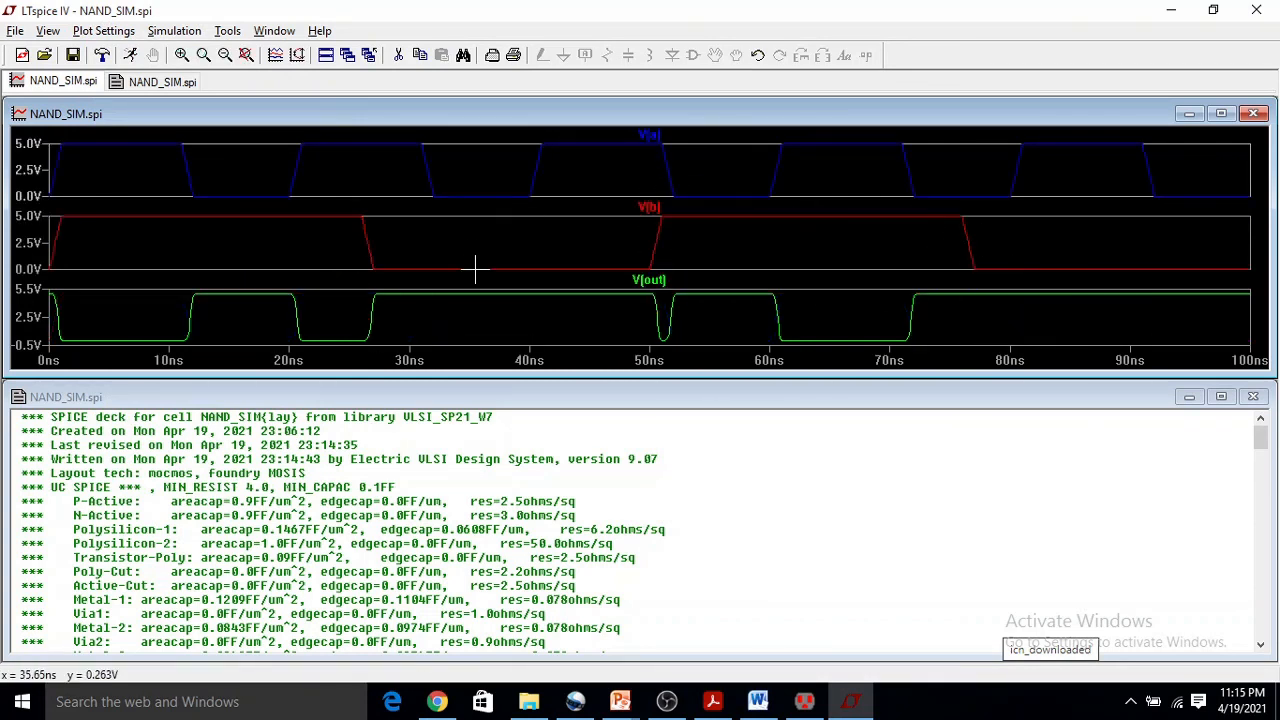